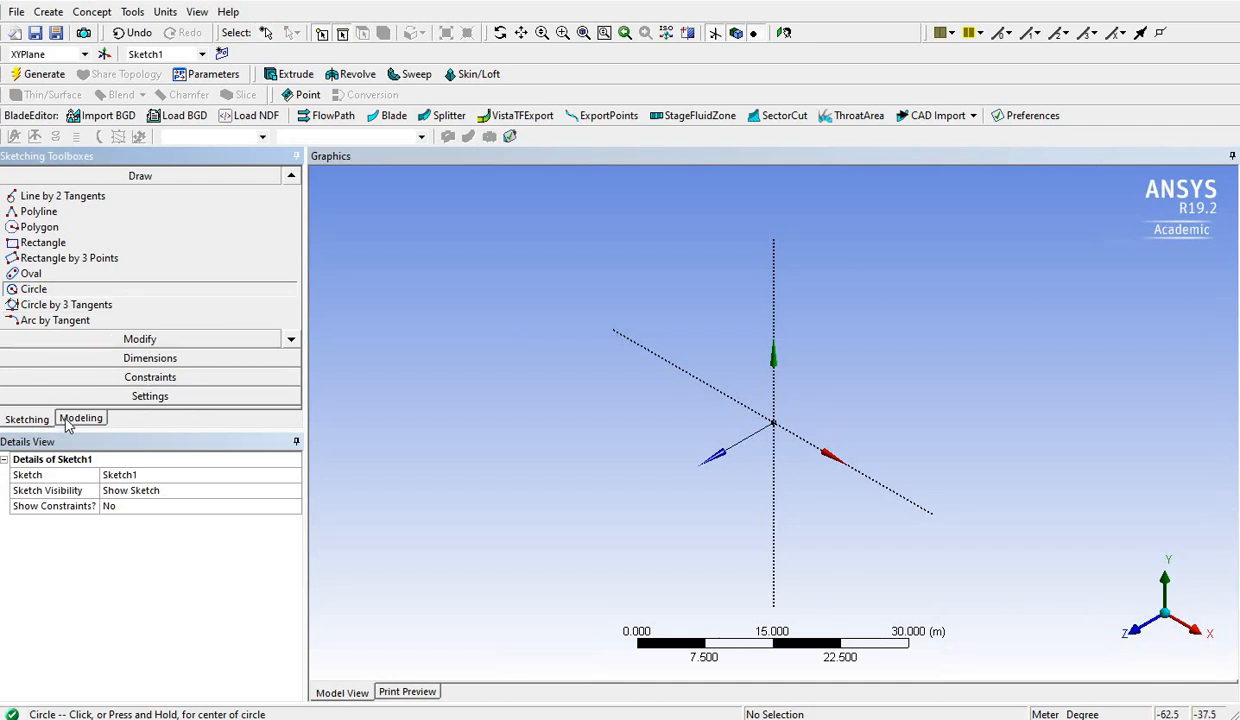
# Orient the view to look straight at Sketch1 on the XY plane
pyautogui.click(68, 423)
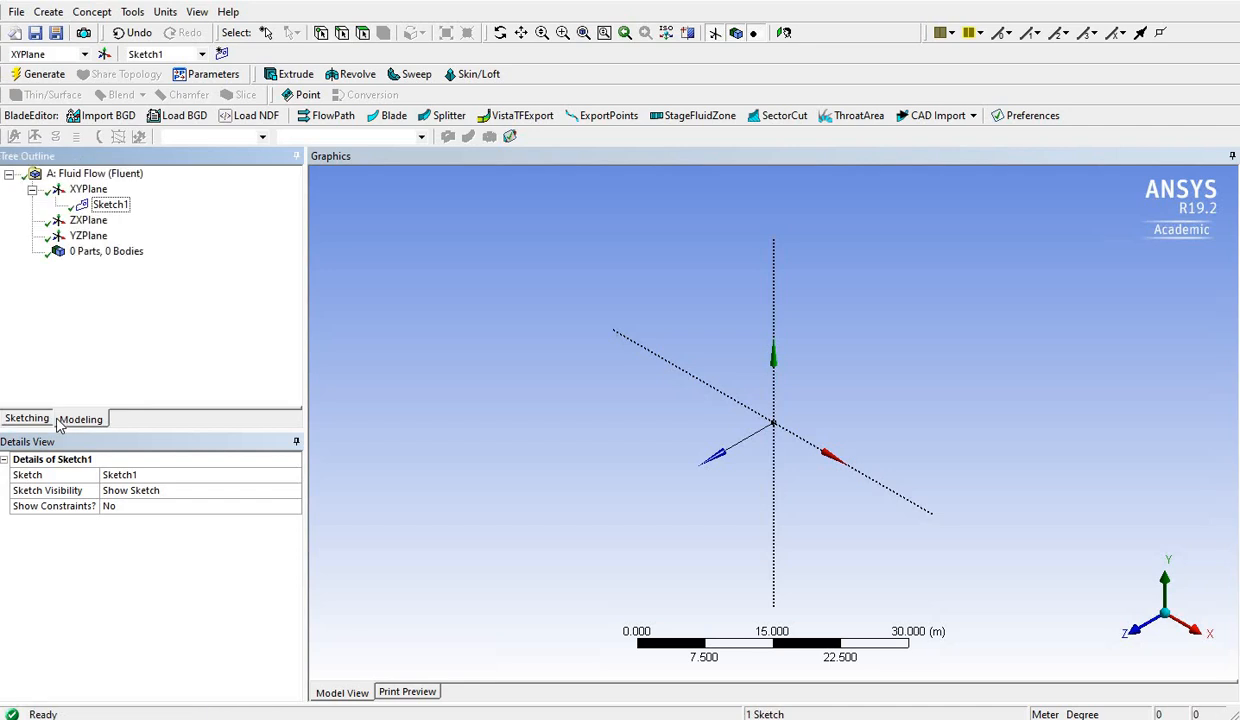
pyautogui.click(121, 207)
pyautogui.rightClick(121, 207)
pyautogui.click(157, 244)
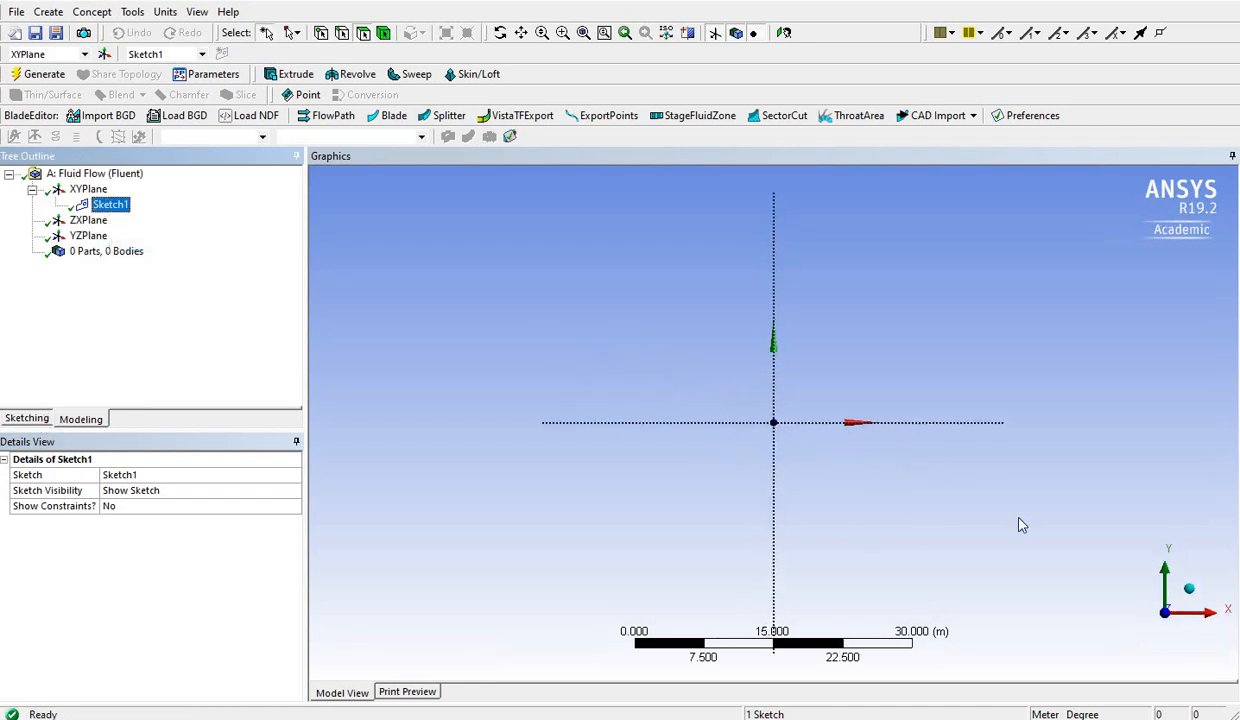
# Sketch a circle about 0.27 m in diameter centred on the origin of the XY plane
pyautogui.click(27, 416)
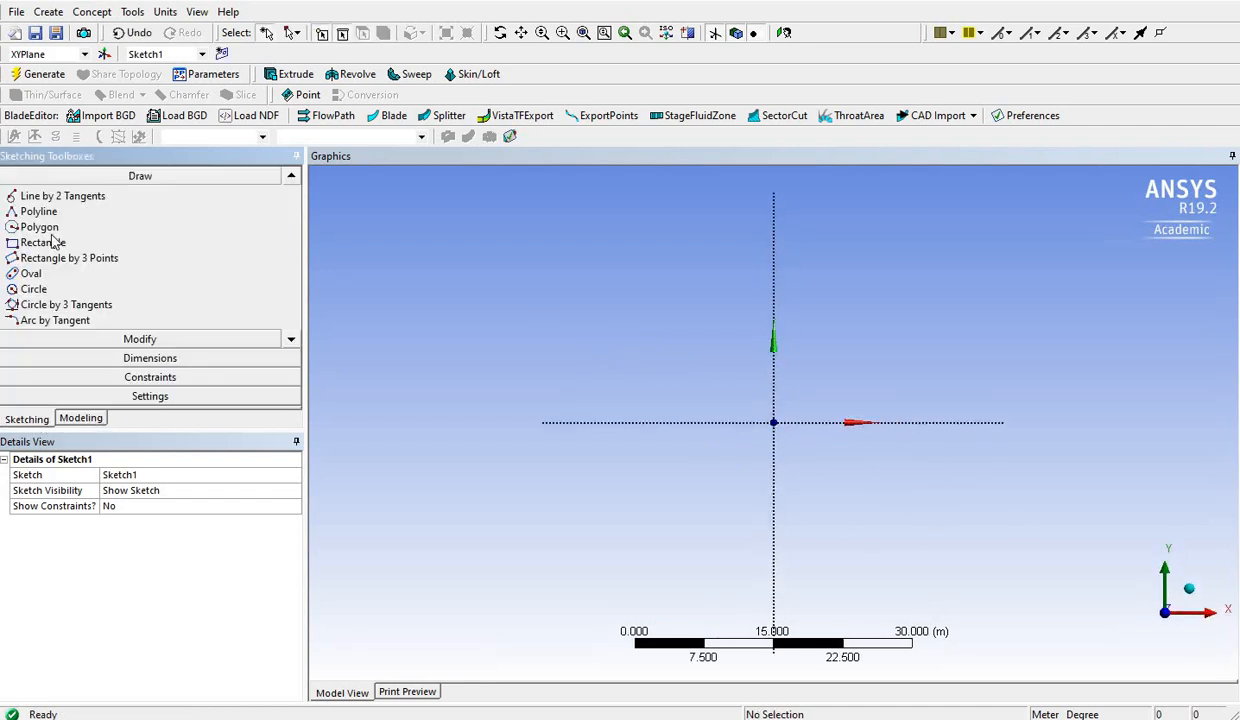
pyautogui.click(33, 289)
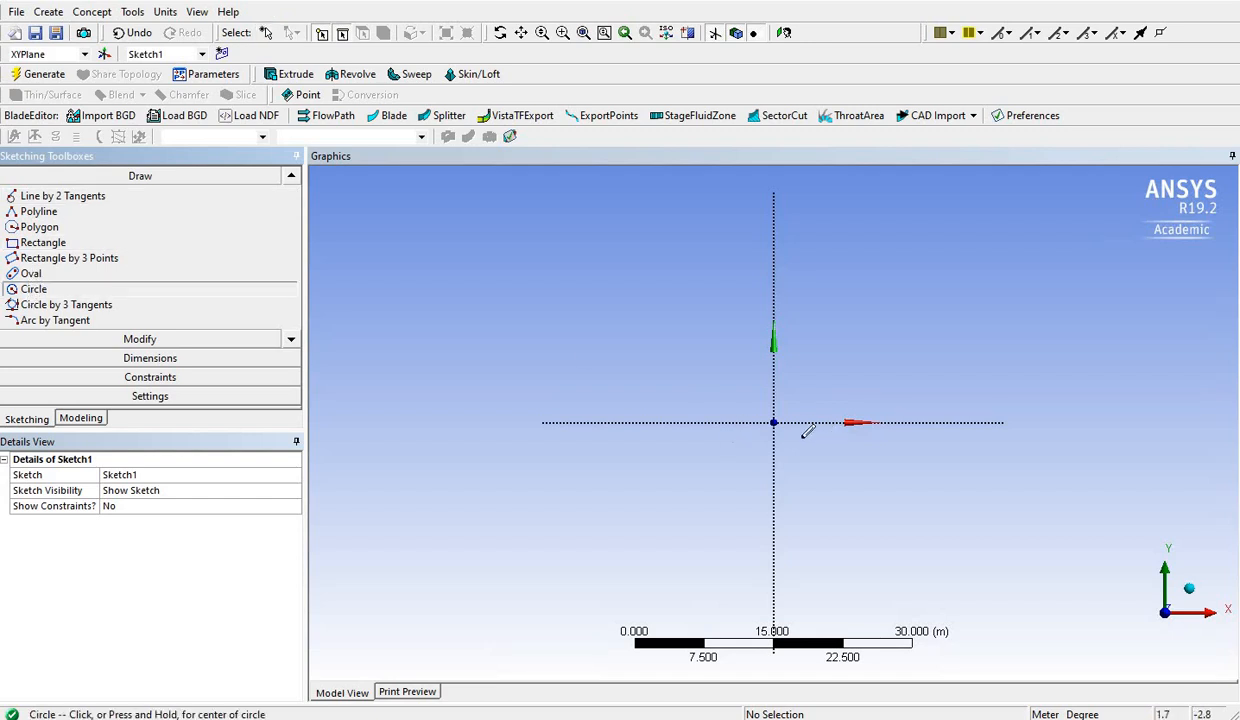
pyautogui.scroll(5, 797, 440)
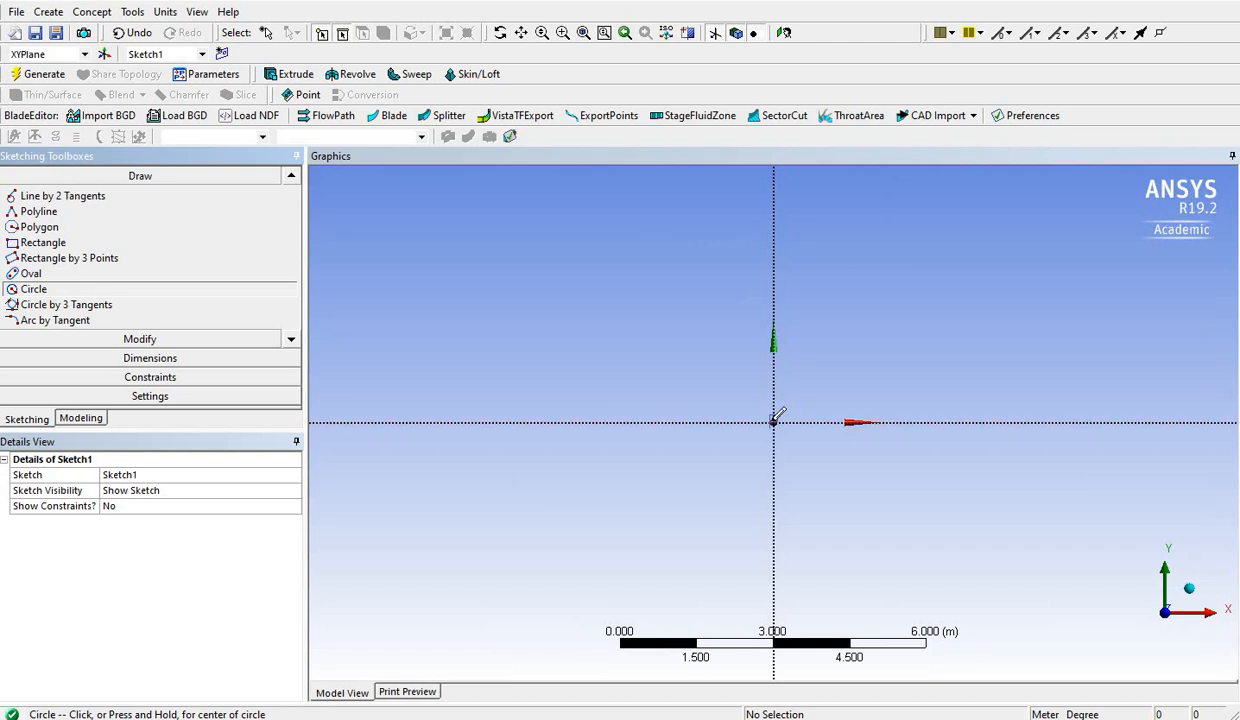
pyautogui.click(774, 421)
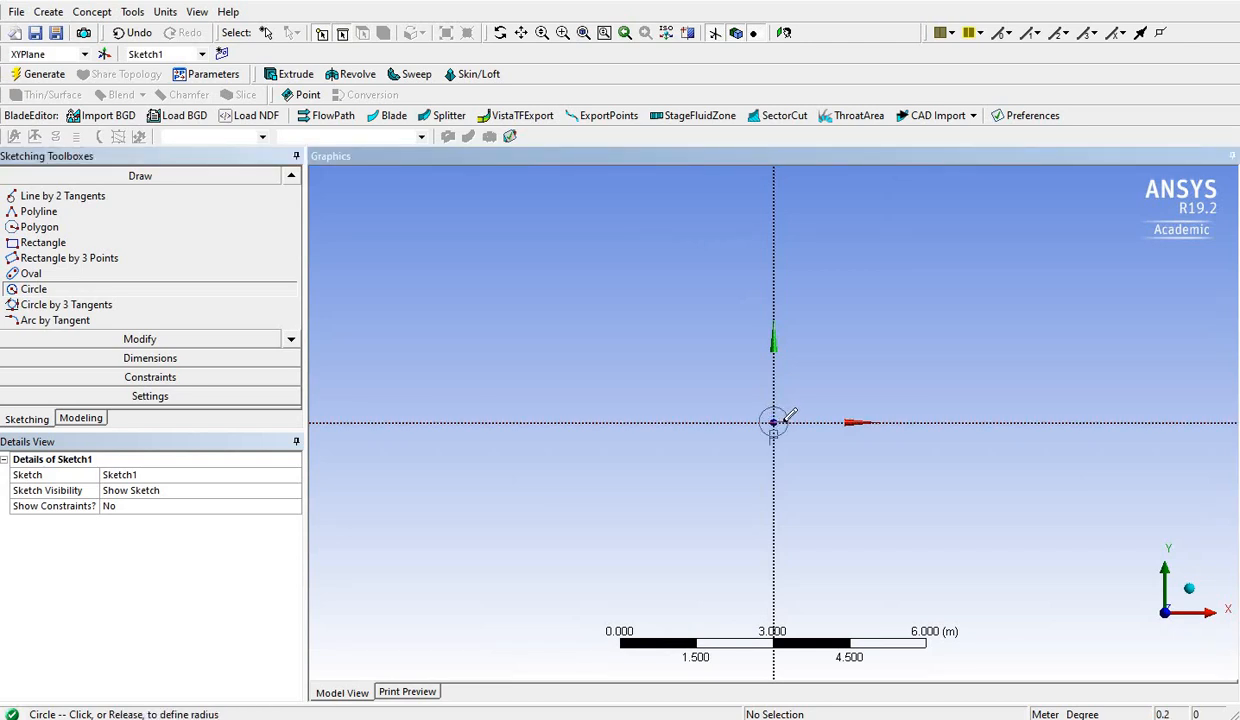
pyautogui.click(786, 416)
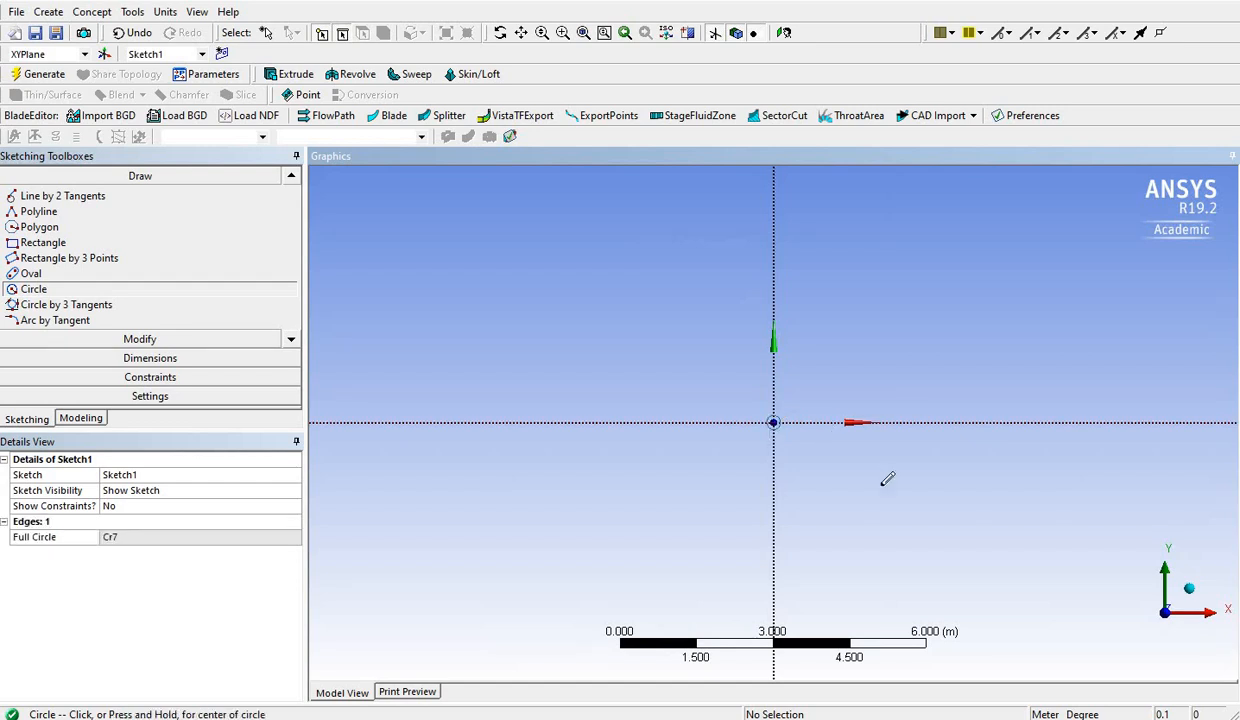
pyautogui.scroll(2, 797, 416)
pyautogui.scroll(2, 797, 416)
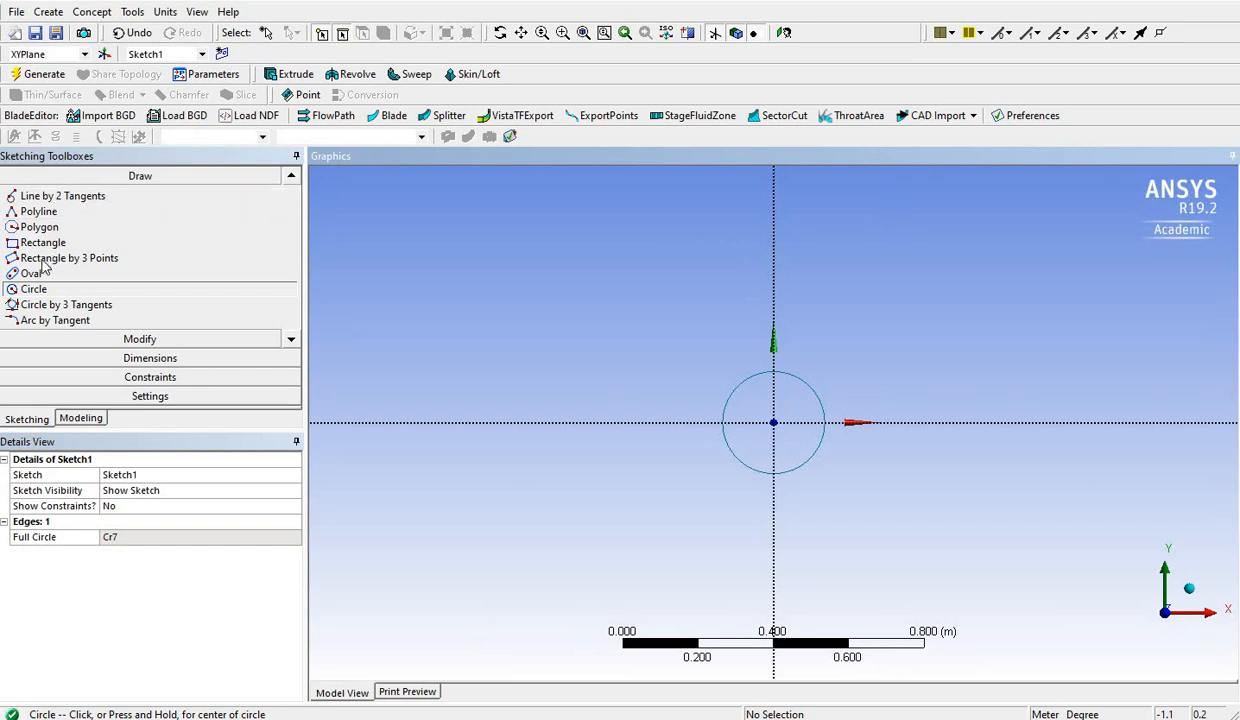
# Add a diameter dimension to the circle and set it to 0.04 m
pyautogui.click(114, 358)
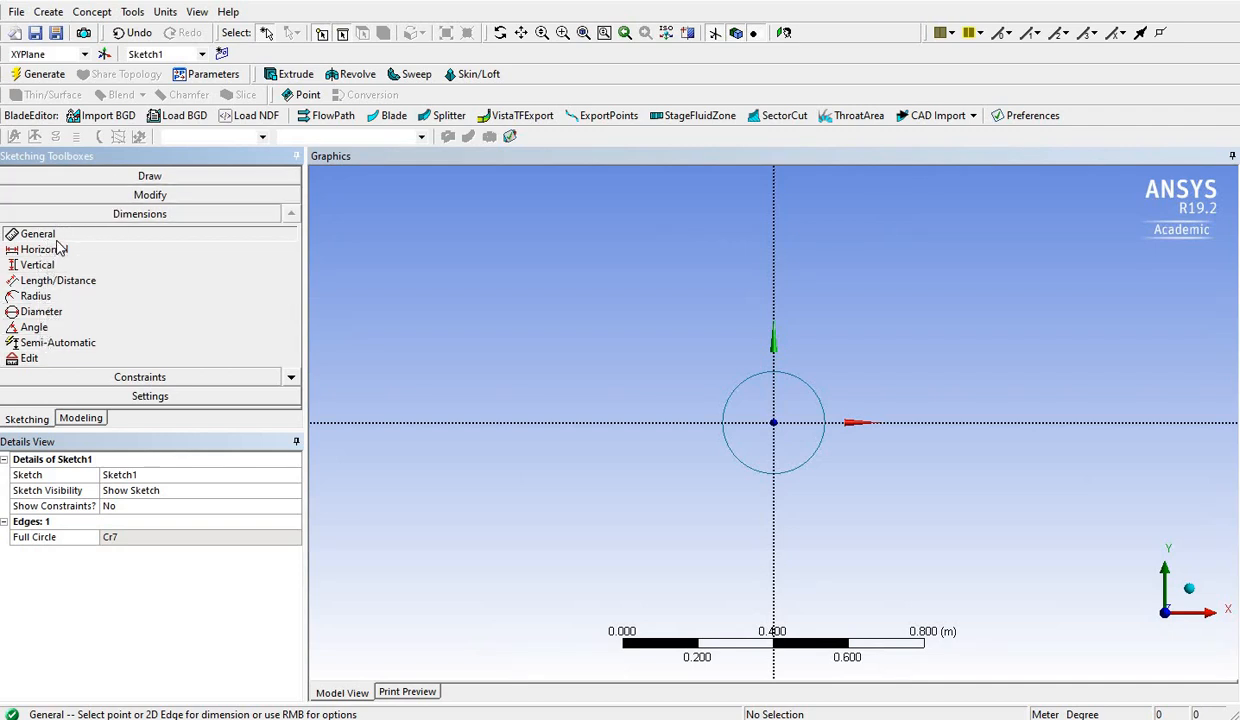
pyautogui.click(818, 392)
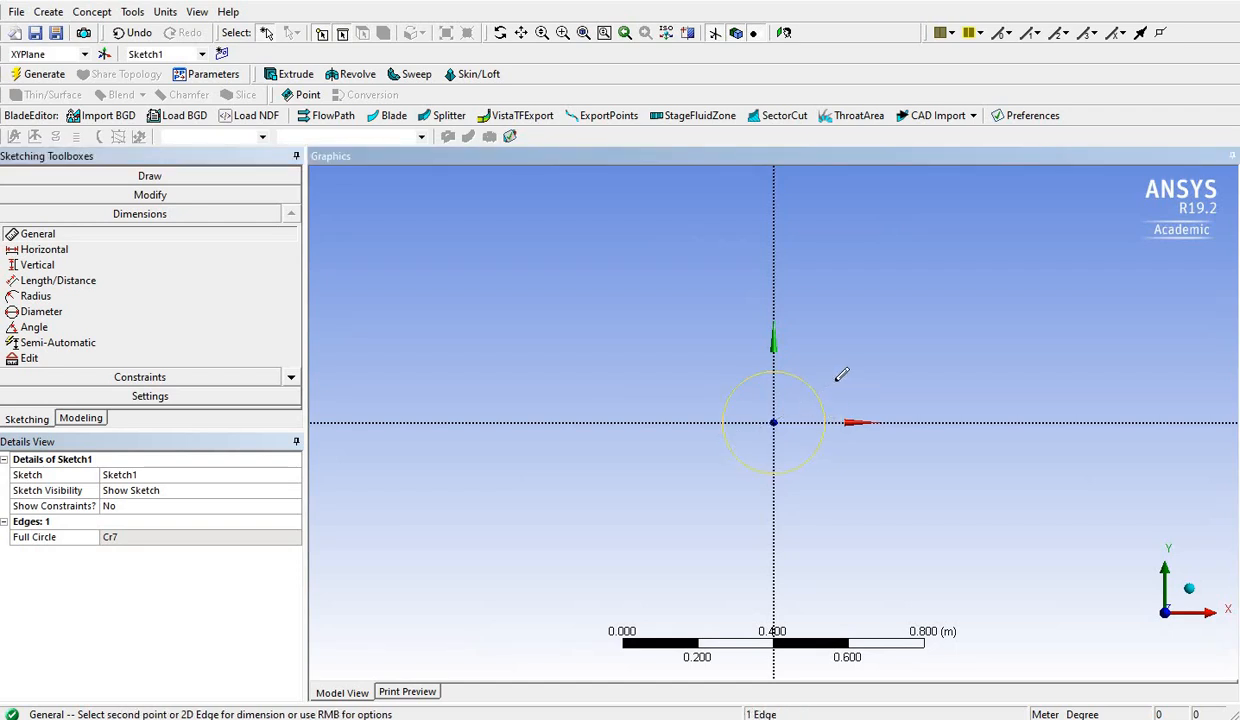
pyautogui.click(815, 470)
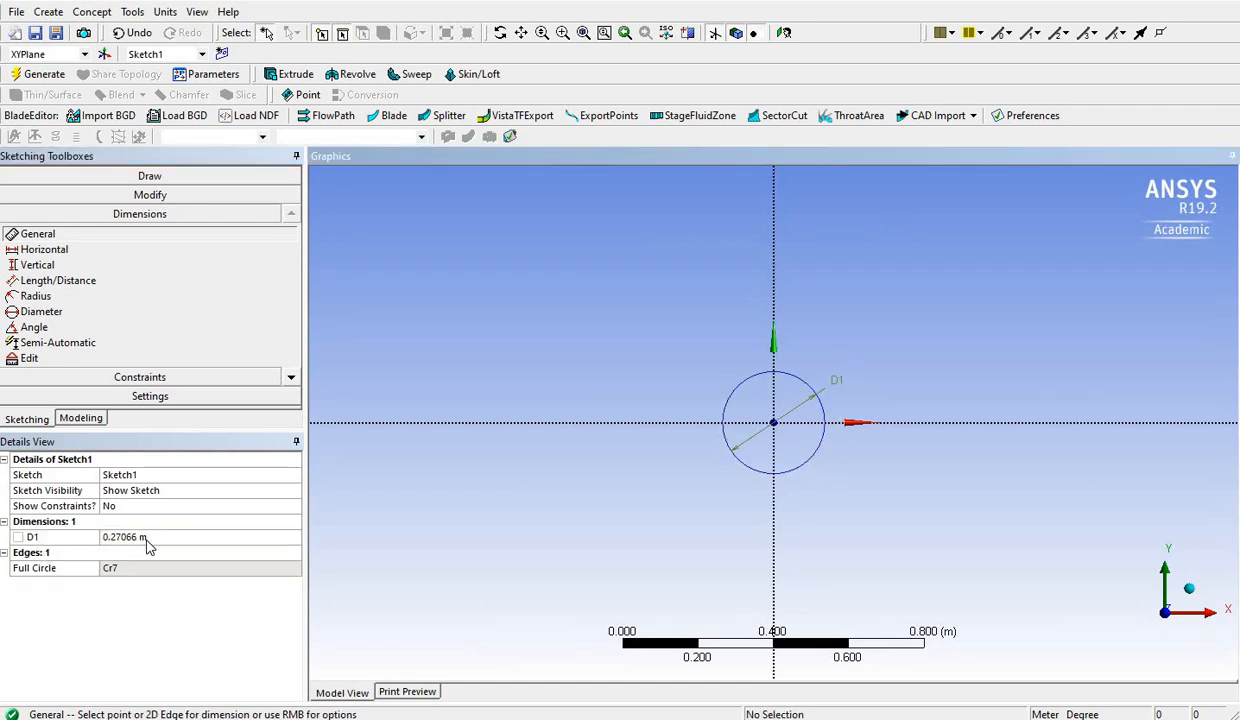
pyautogui.click(156, 539)
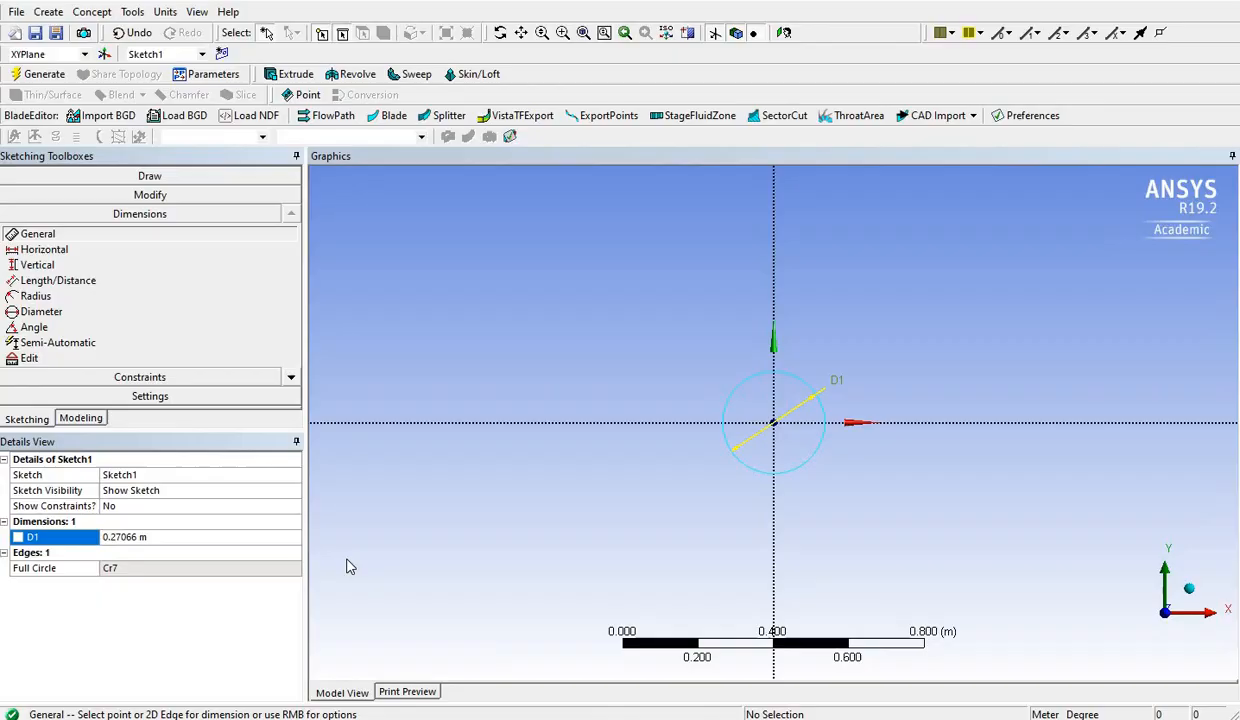
pyautogui.click(195, 539)
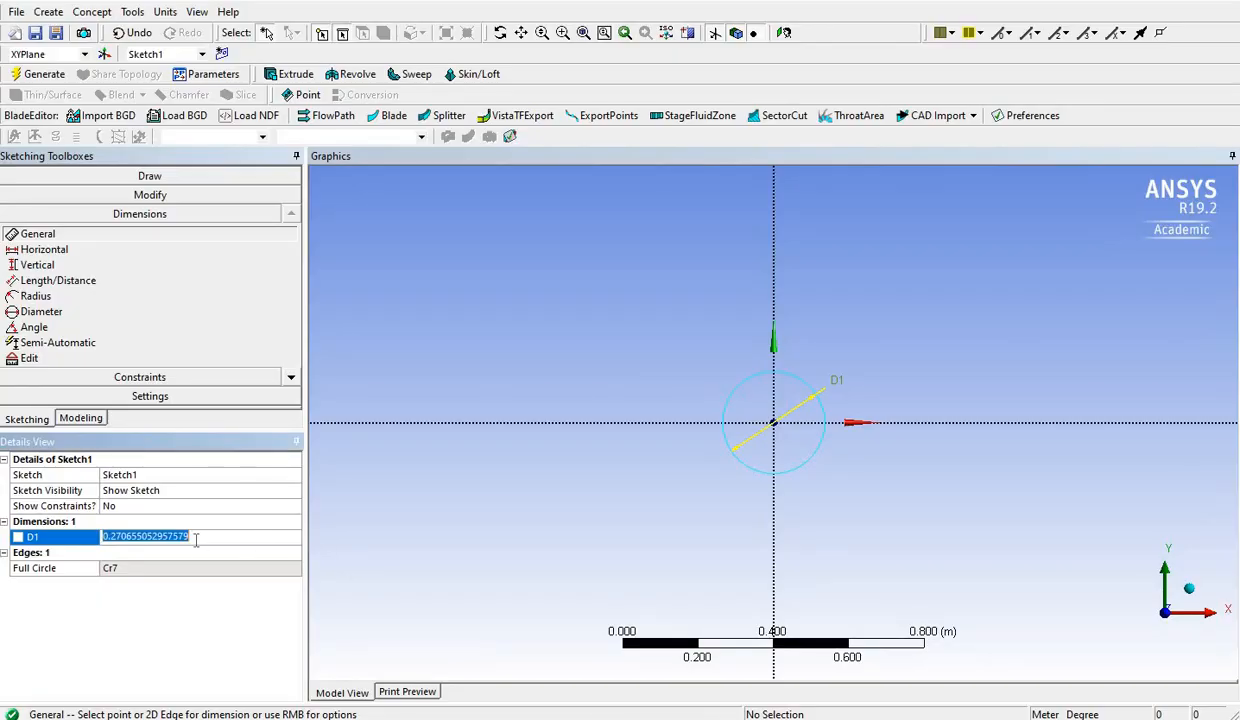
pyautogui.write('0.04')
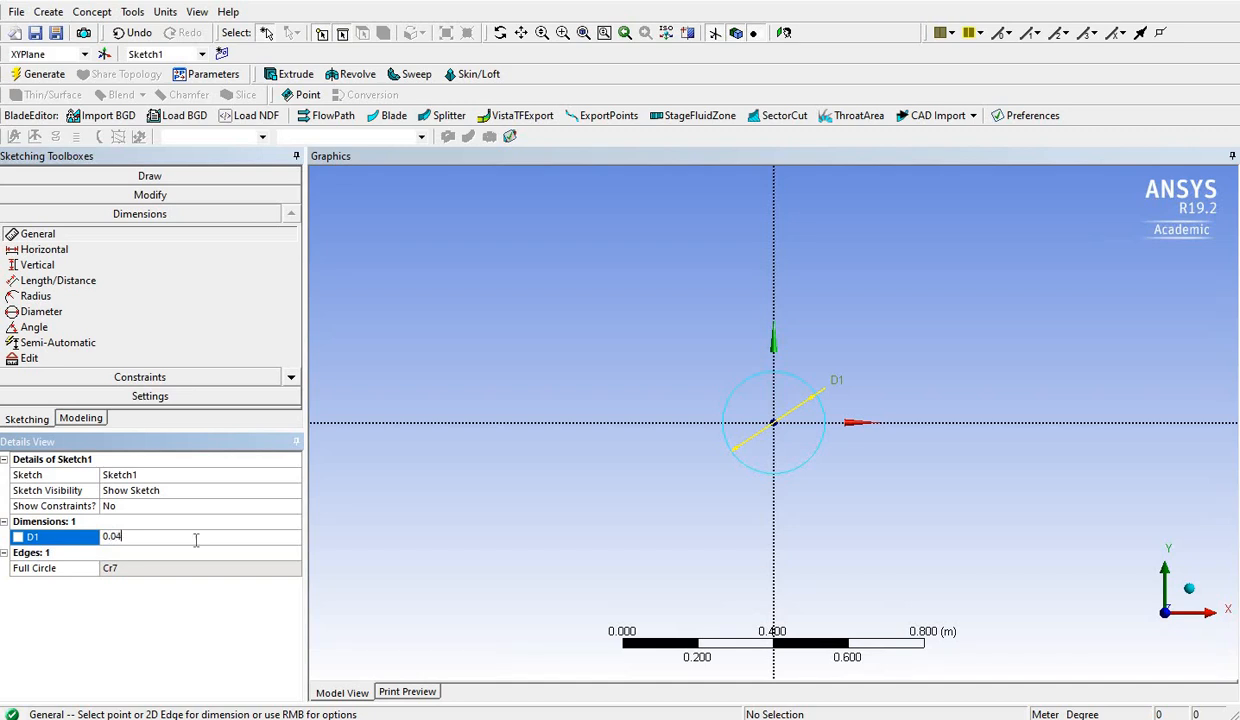
pyautogui.press('Return')
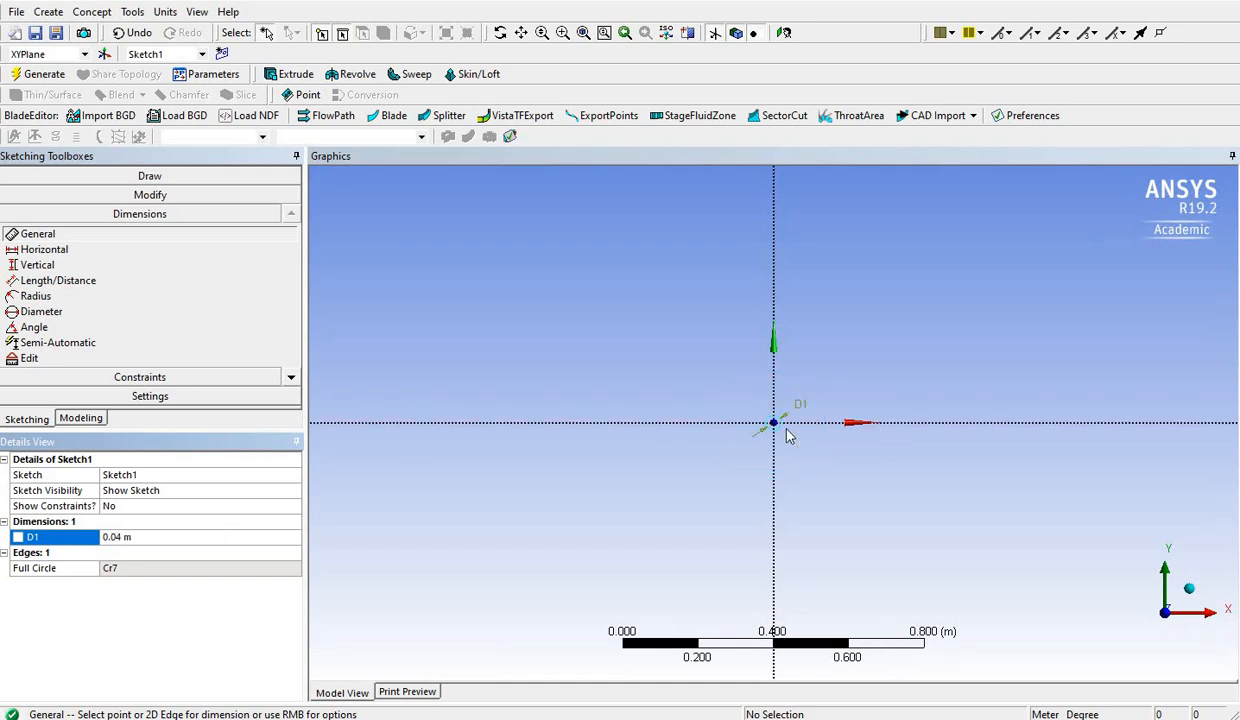
# Sketch a larger circle about 0.98 m in diameter around the small one, centred on the origin
pyautogui.scroll(5, 808, 421)
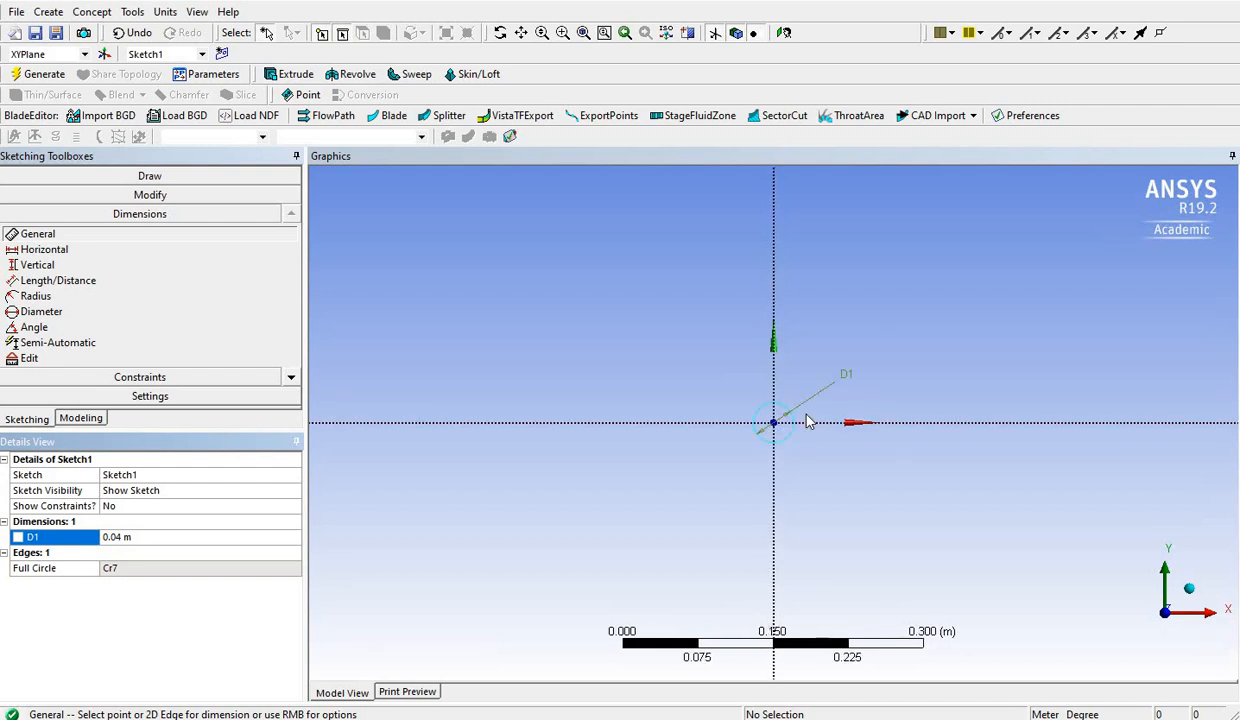
pyautogui.click(563, 32)
pyautogui.scroll(-10, 662, 410)
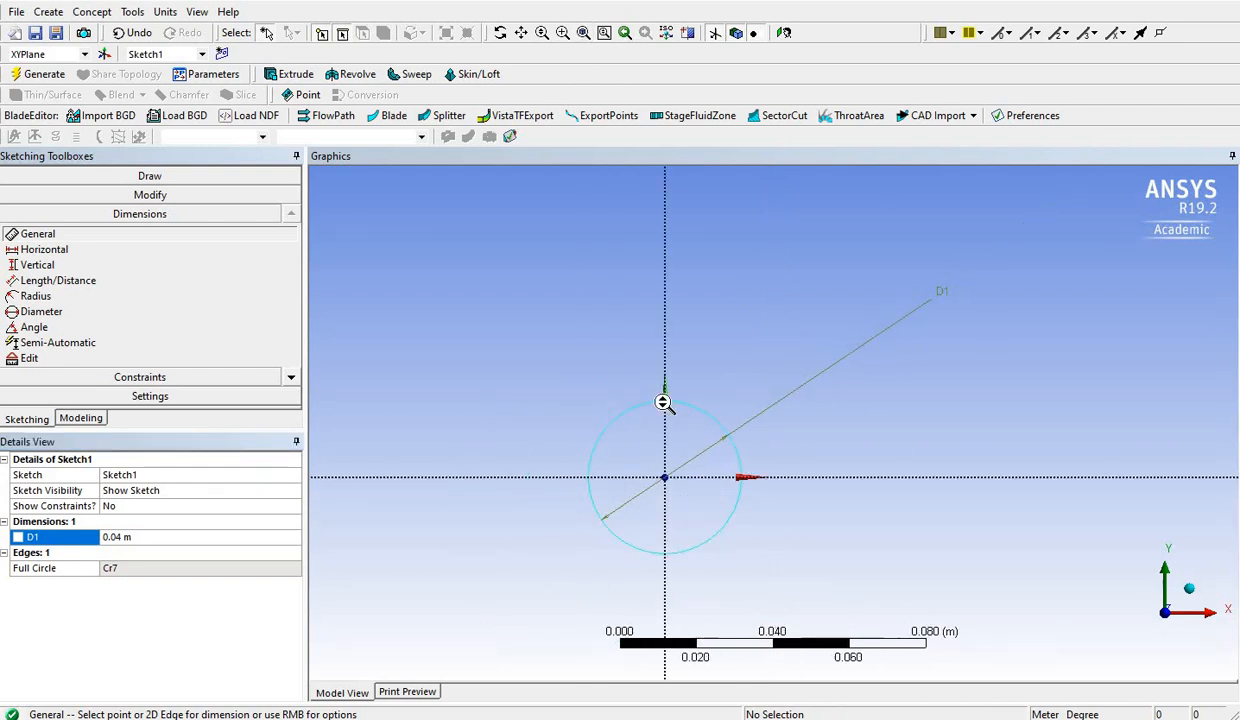
pyautogui.scroll(-2, 666, 409)
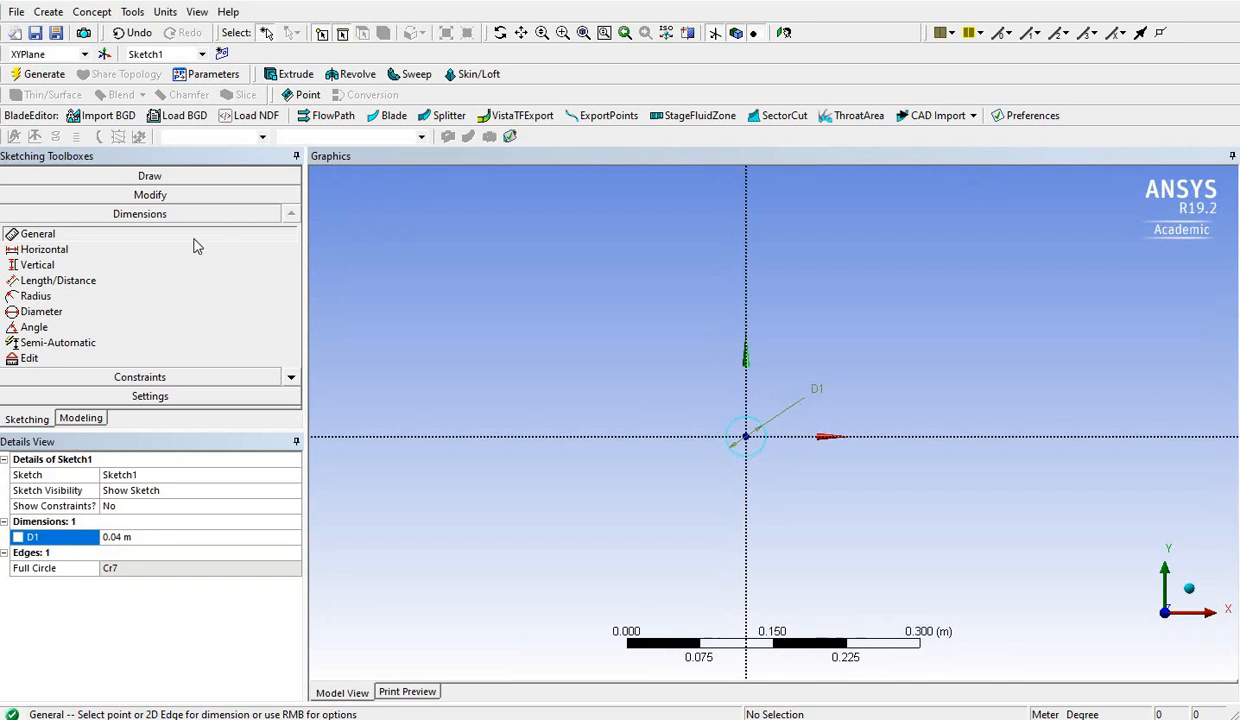
pyautogui.click(155, 175)
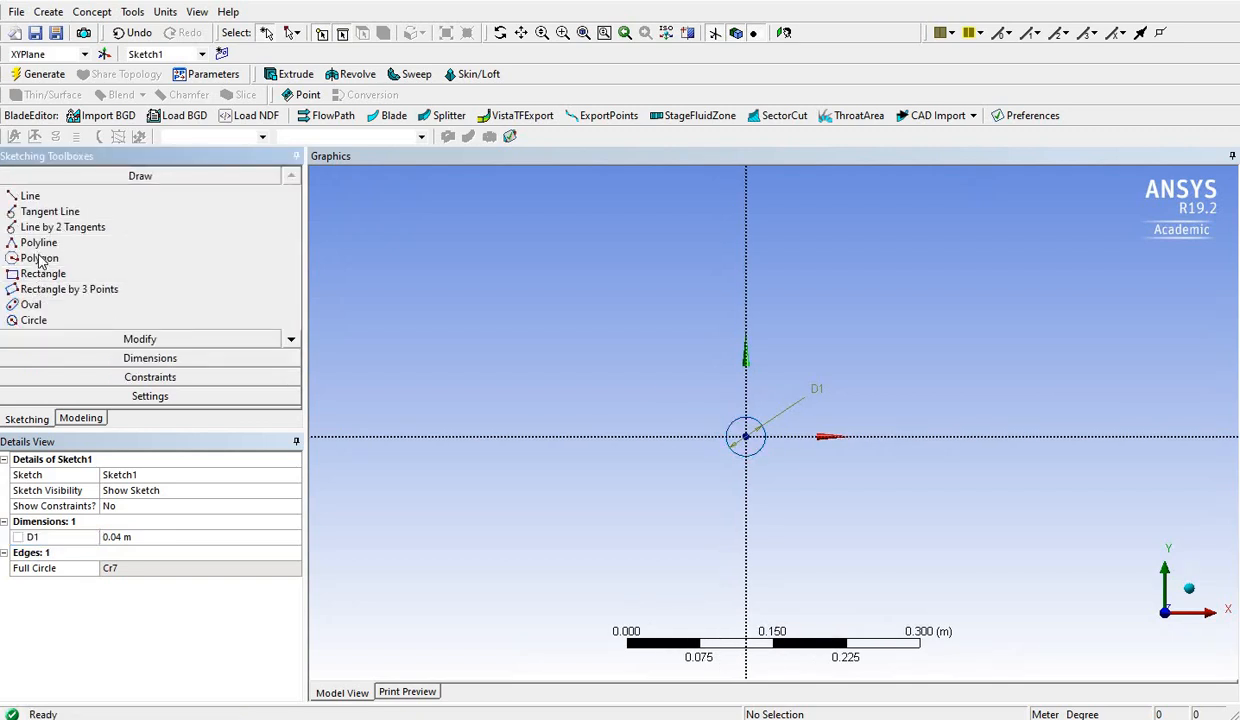
pyautogui.click(40, 320)
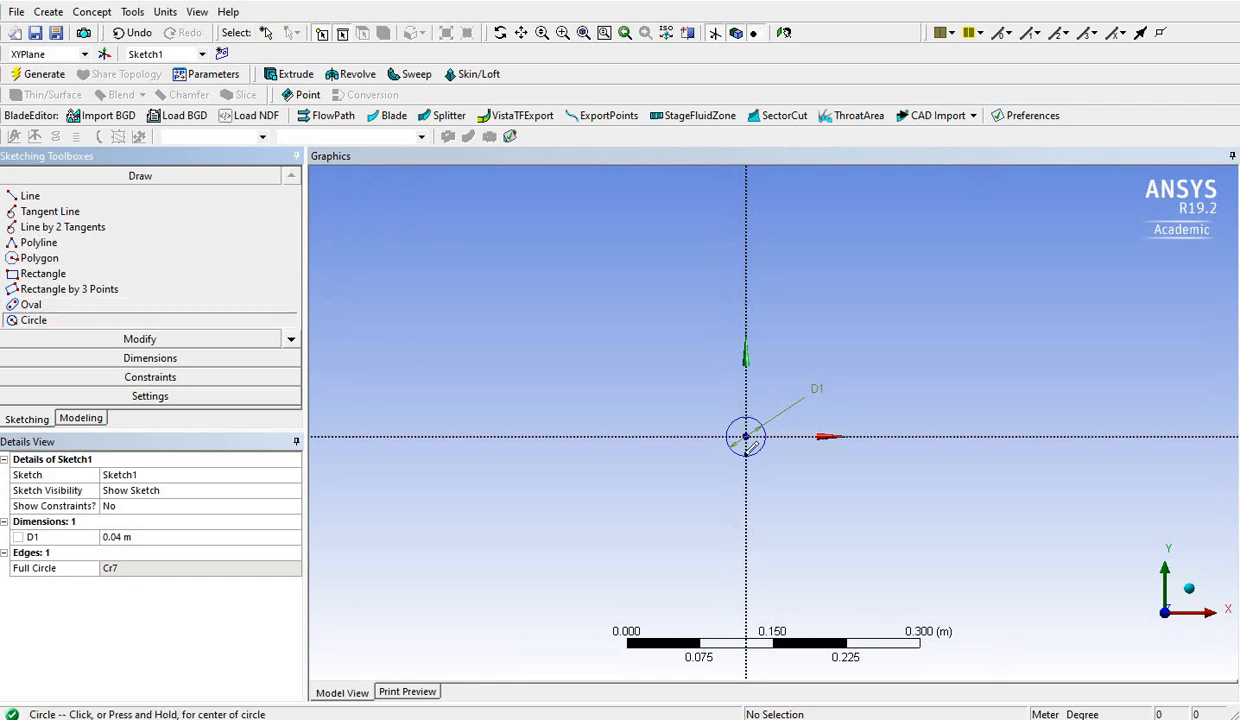
pyautogui.scroll(2, 722, 425)
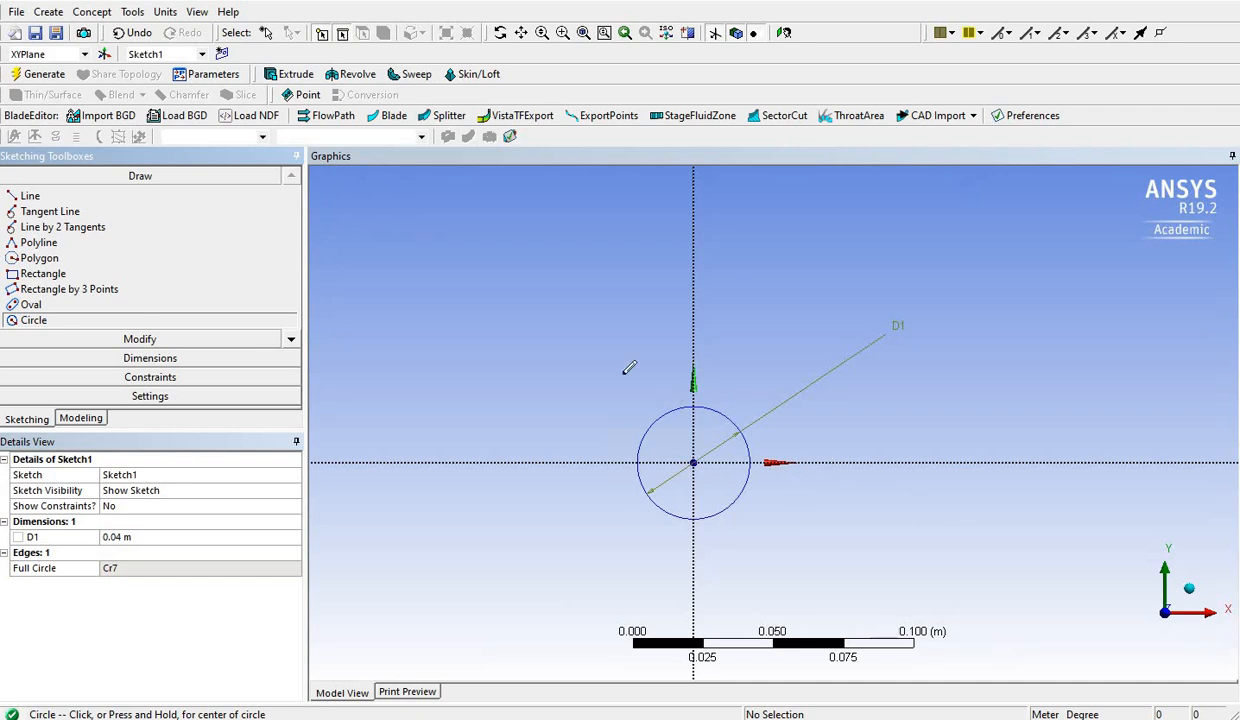
pyautogui.scroll(-1, 690, 420)
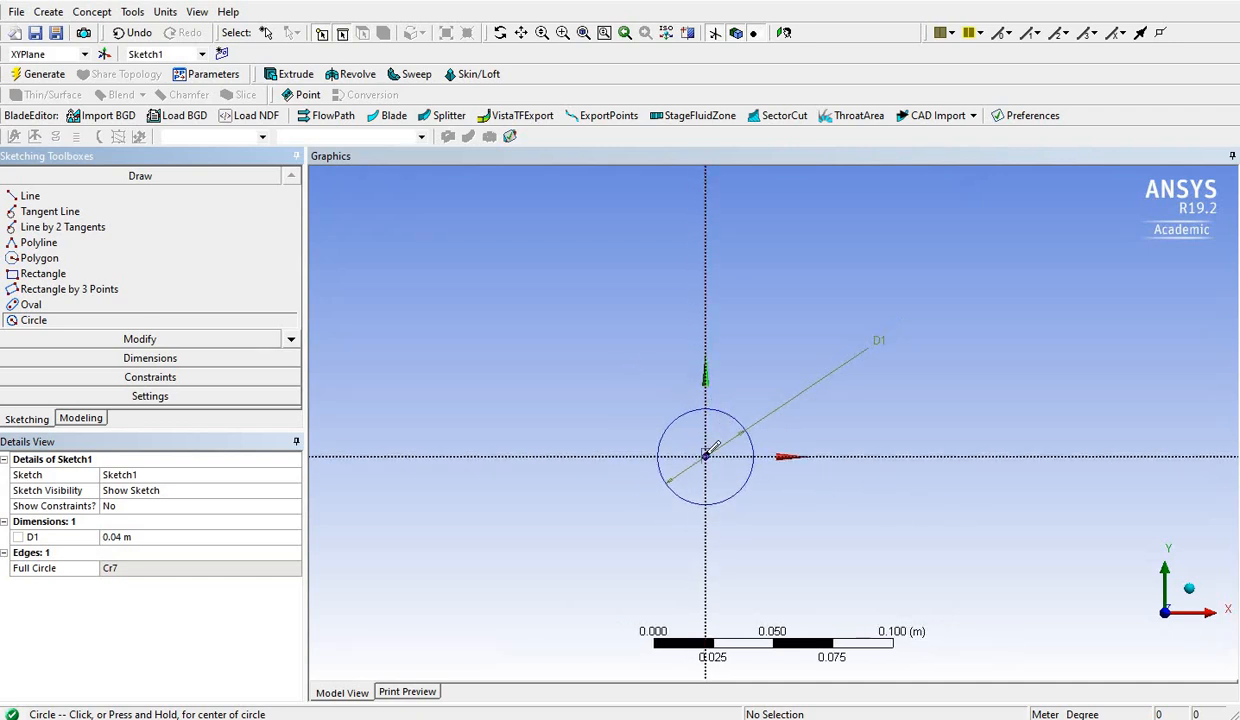
pyautogui.click(708, 453)
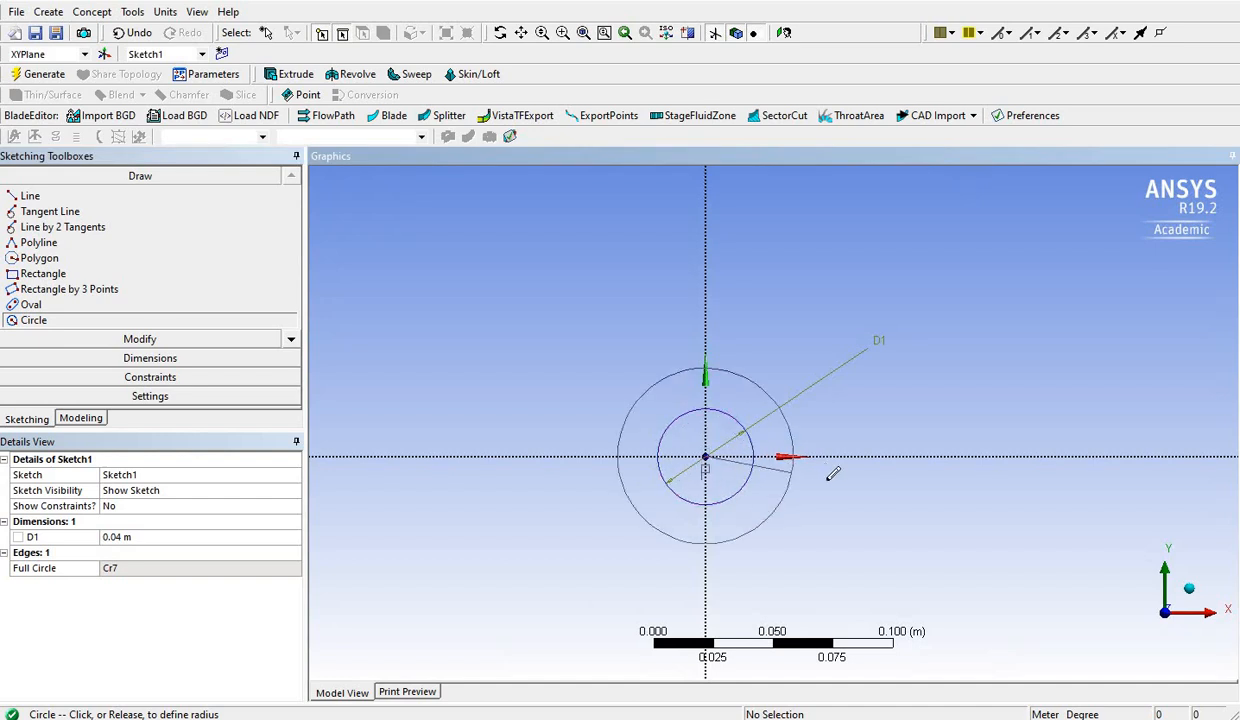
pyautogui.scroll(-2, 830, 474)
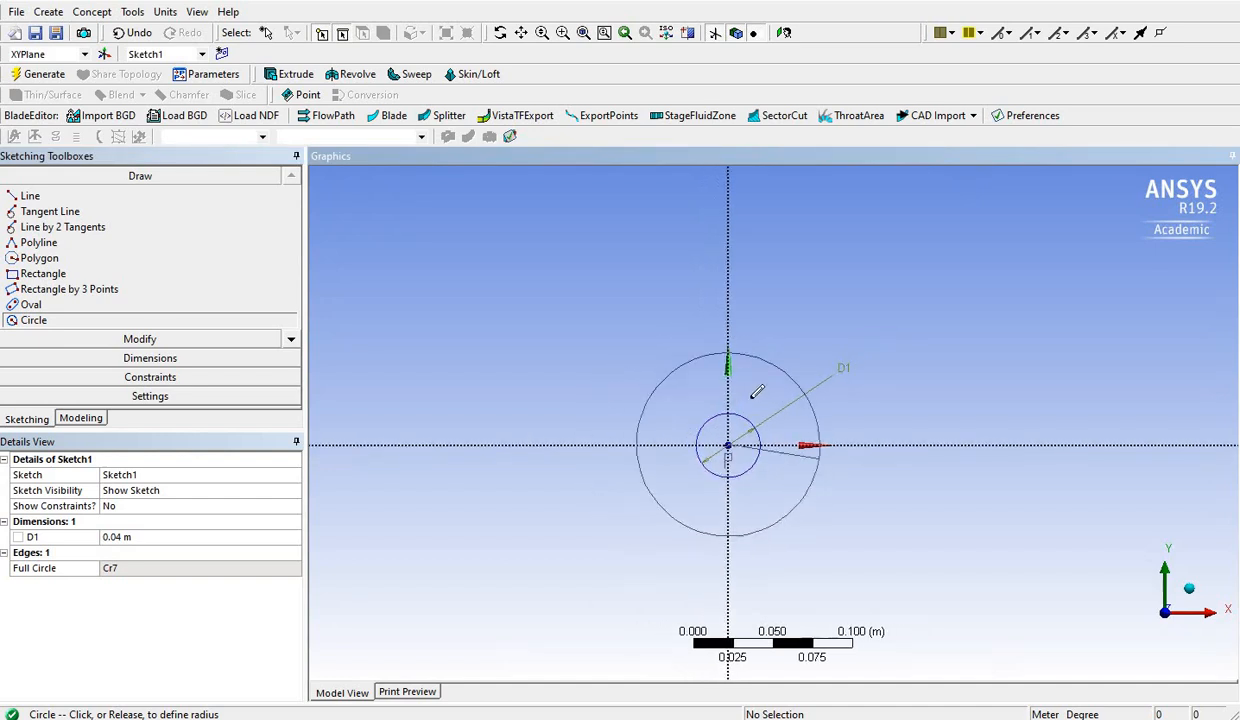
pyautogui.scroll(-1, 906, 508)
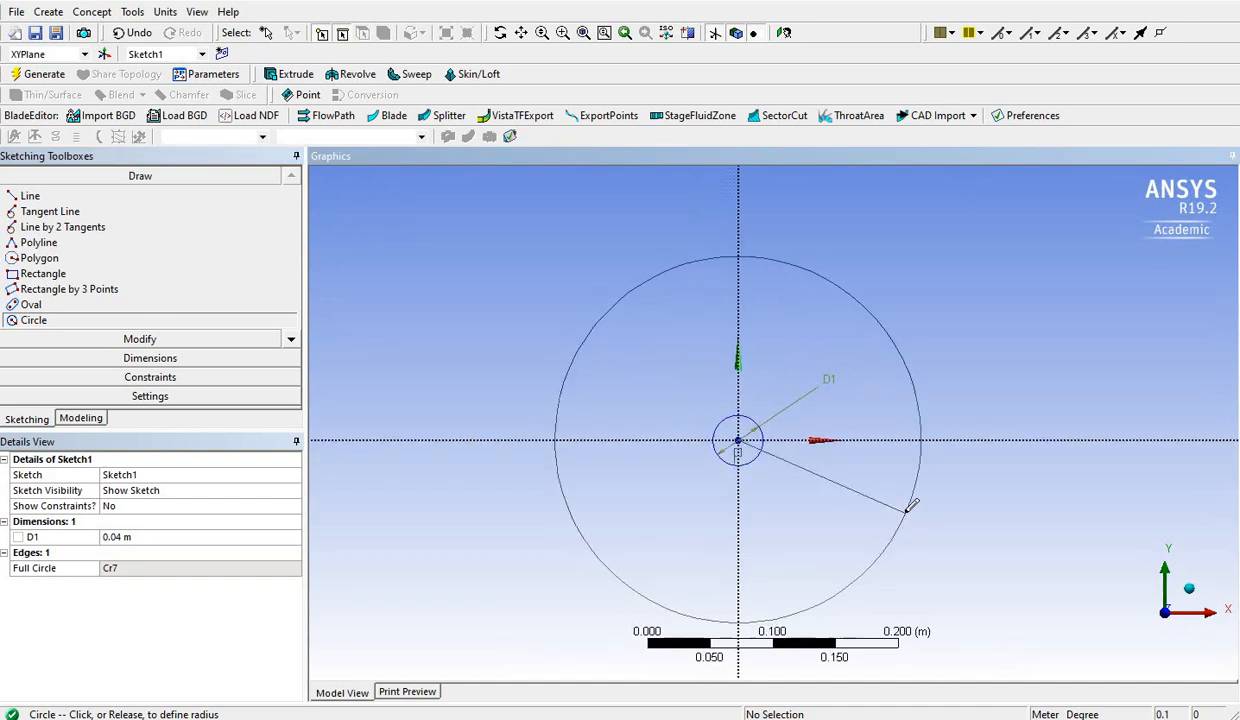
pyautogui.scroll(-1, 906, 503)
pyautogui.scroll(-3, 905, 497)
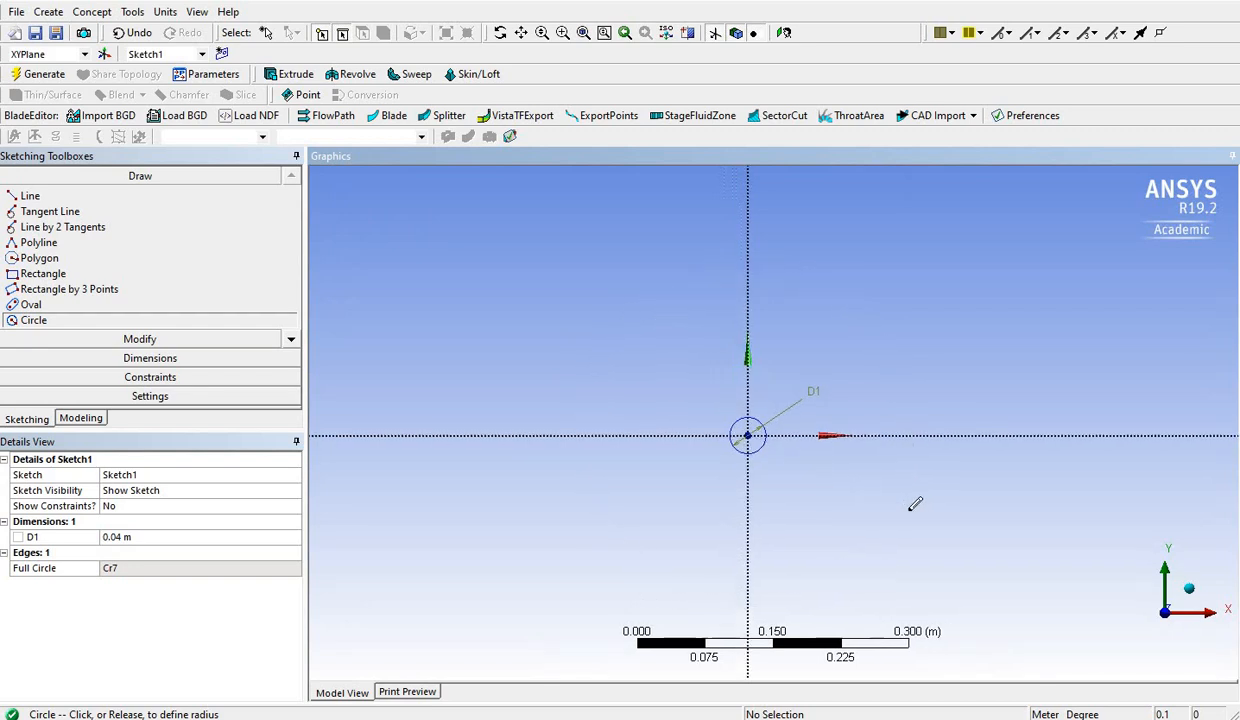
pyautogui.scroll(-1, 907, 500)
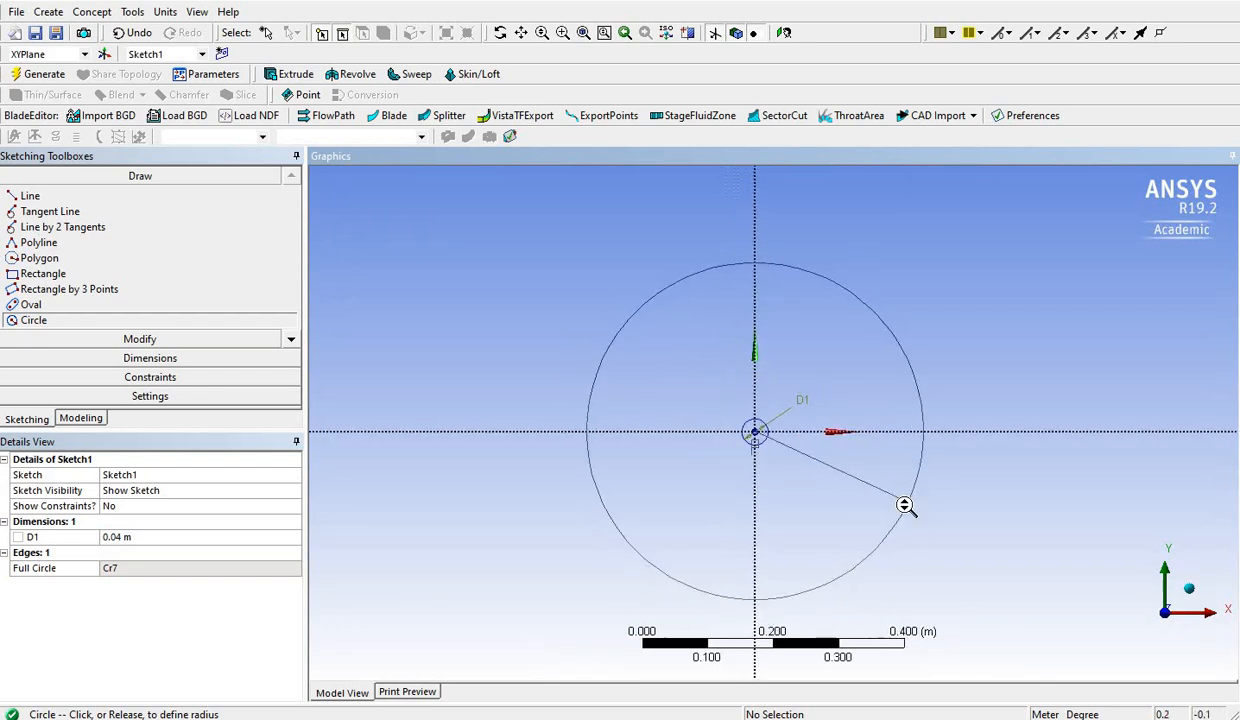
pyautogui.scroll(-1, 907, 500)
pyautogui.scroll(-2, 906, 499)
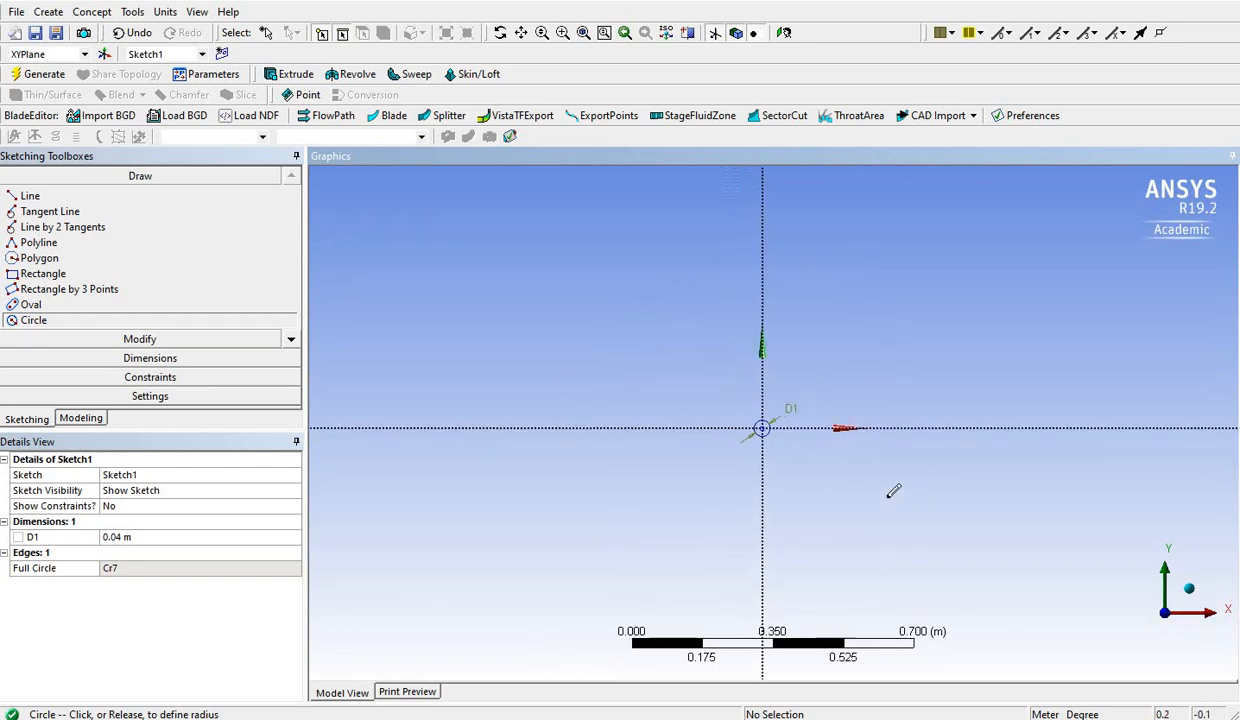
pyautogui.scroll(-1, 895, 483)
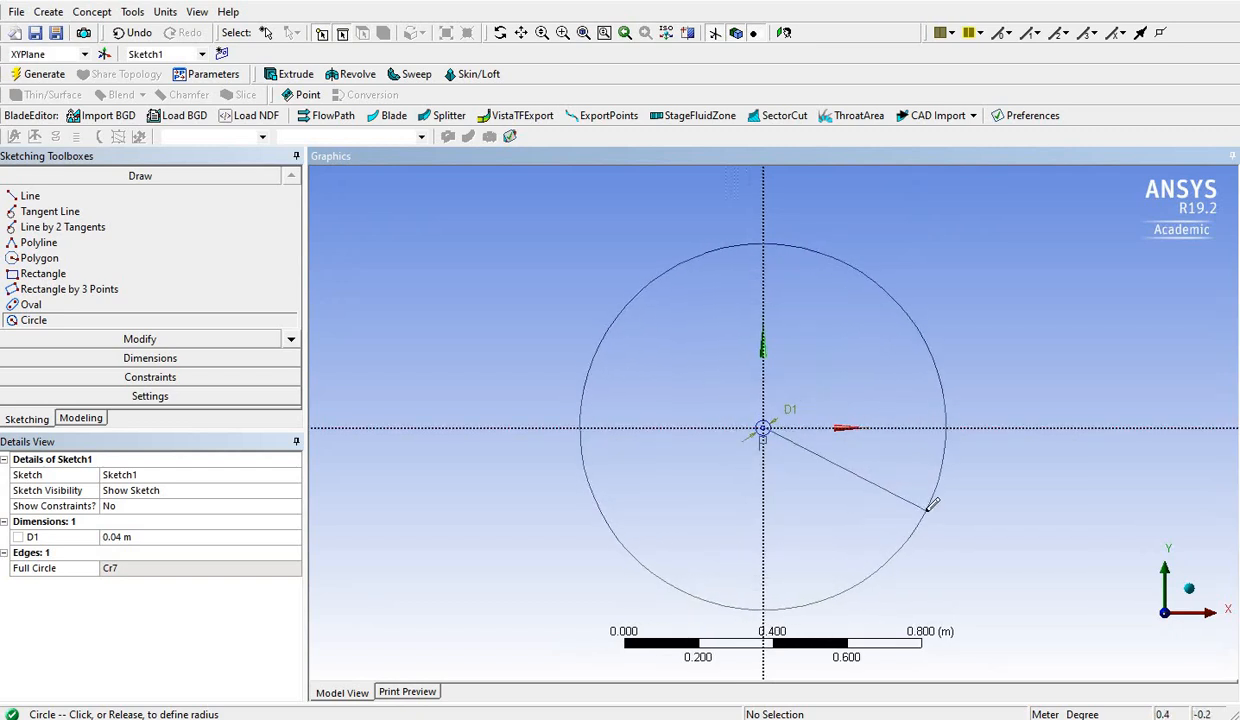
pyautogui.click(930, 505)
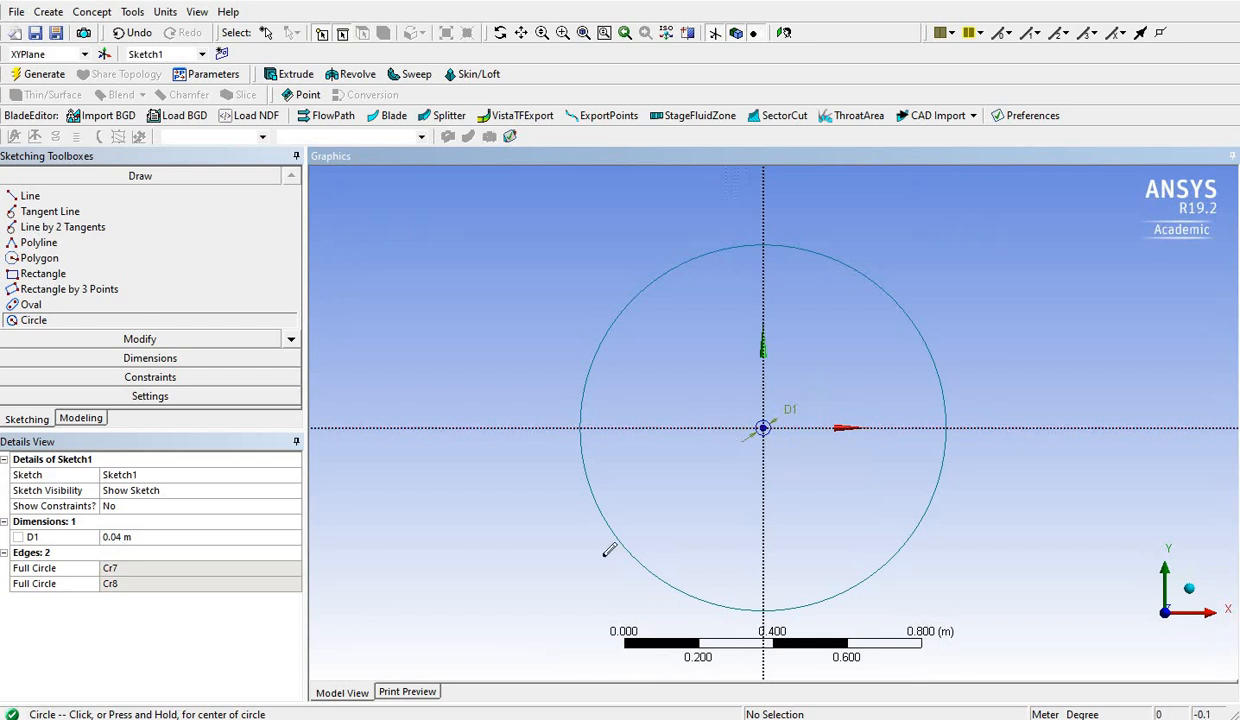
# Add a diameter dimension to the larger circle and set it to 0.16 m
pyautogui.click(190, 360)
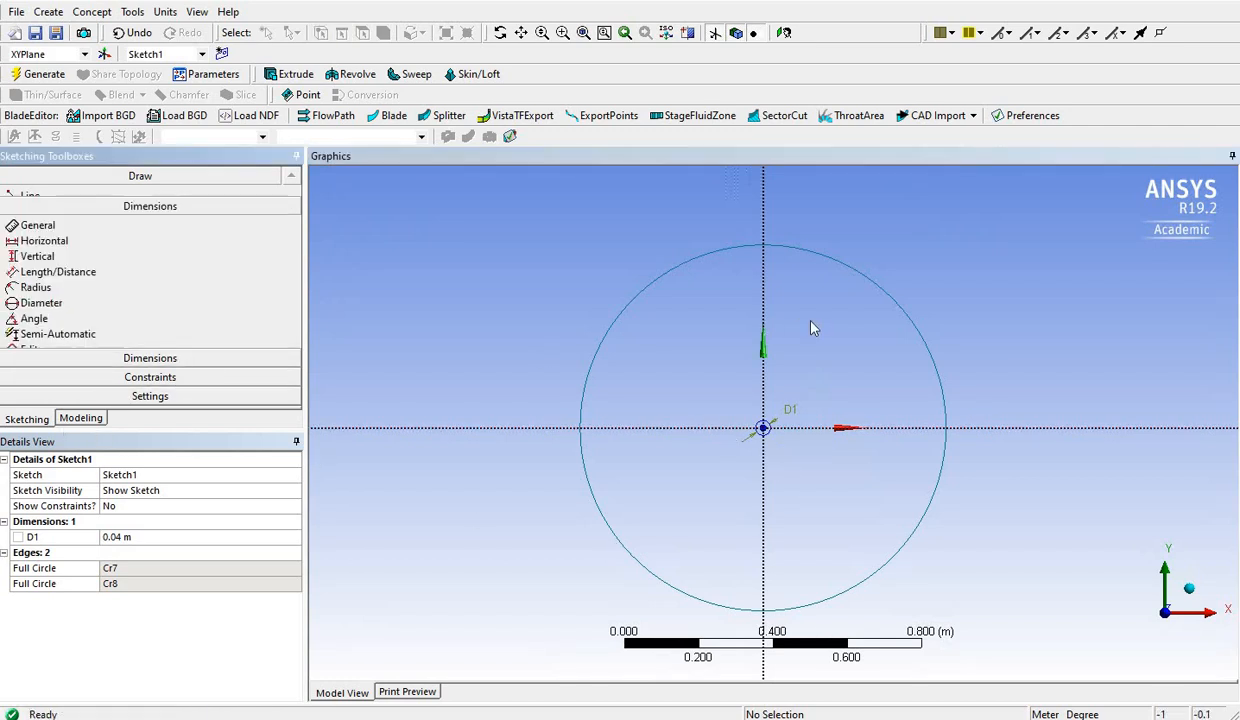
pyautogui.click(895, 305)
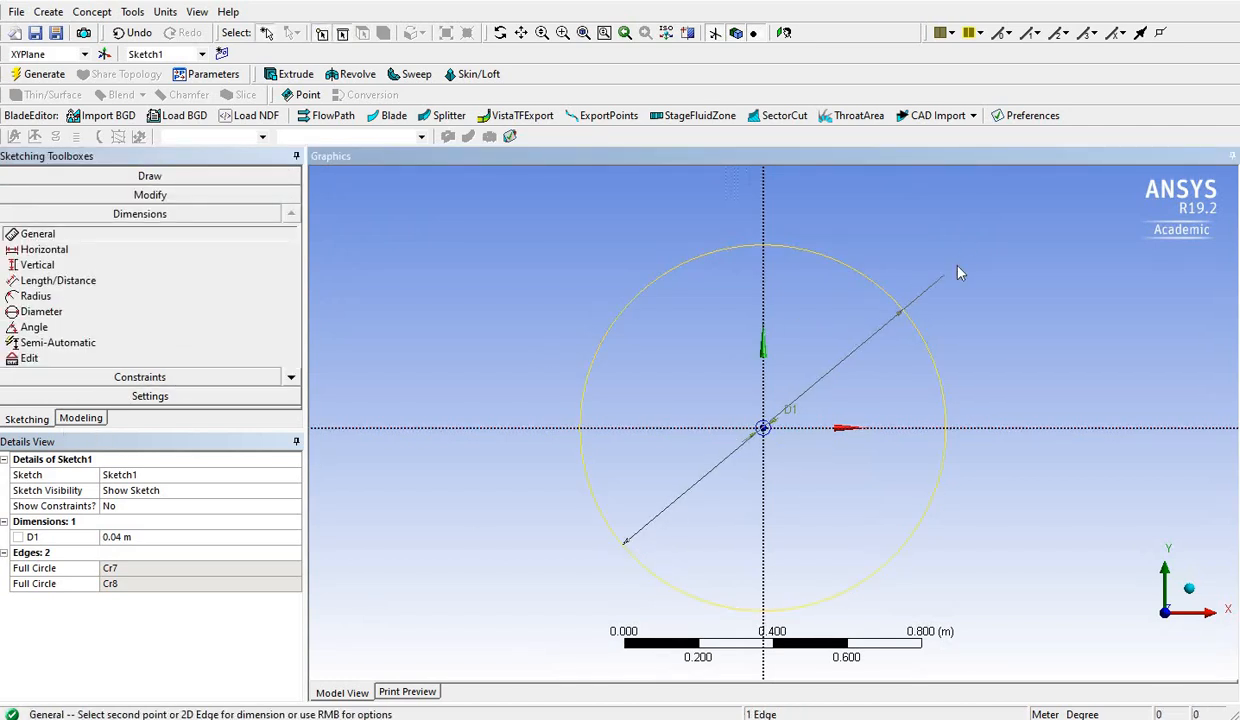
pyautogui.click(956, 267)
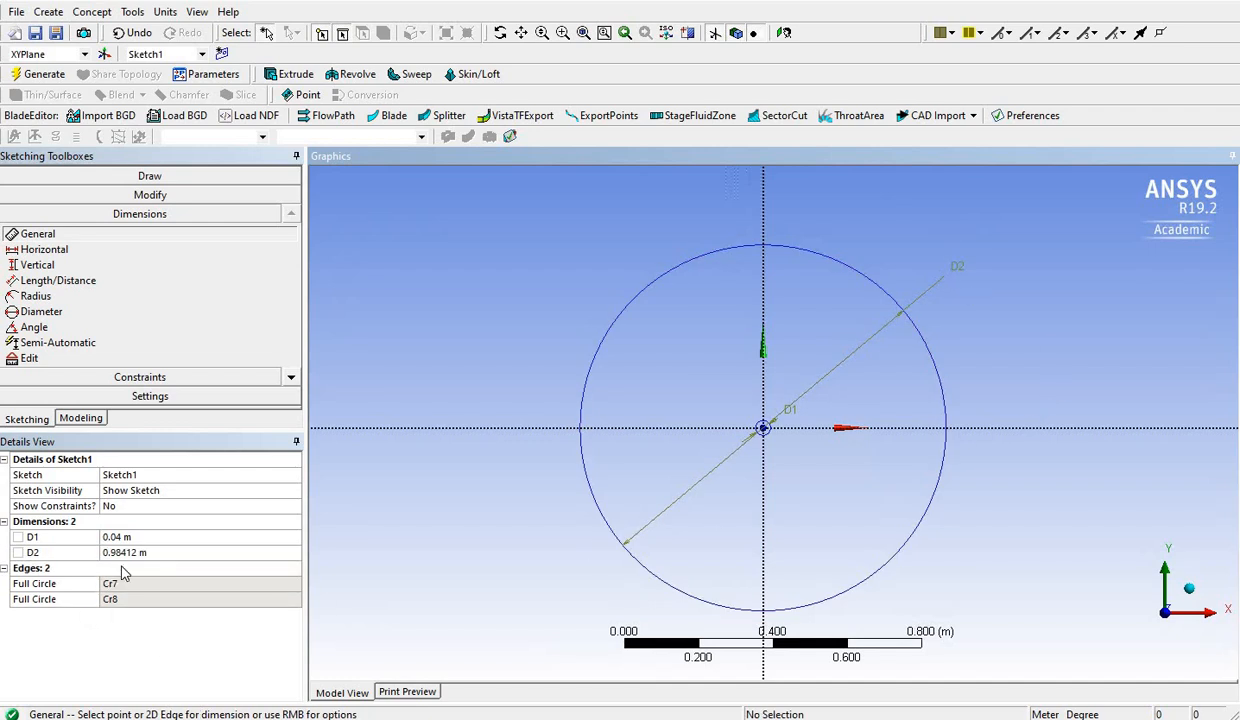
pyautogui.click(157, 553)
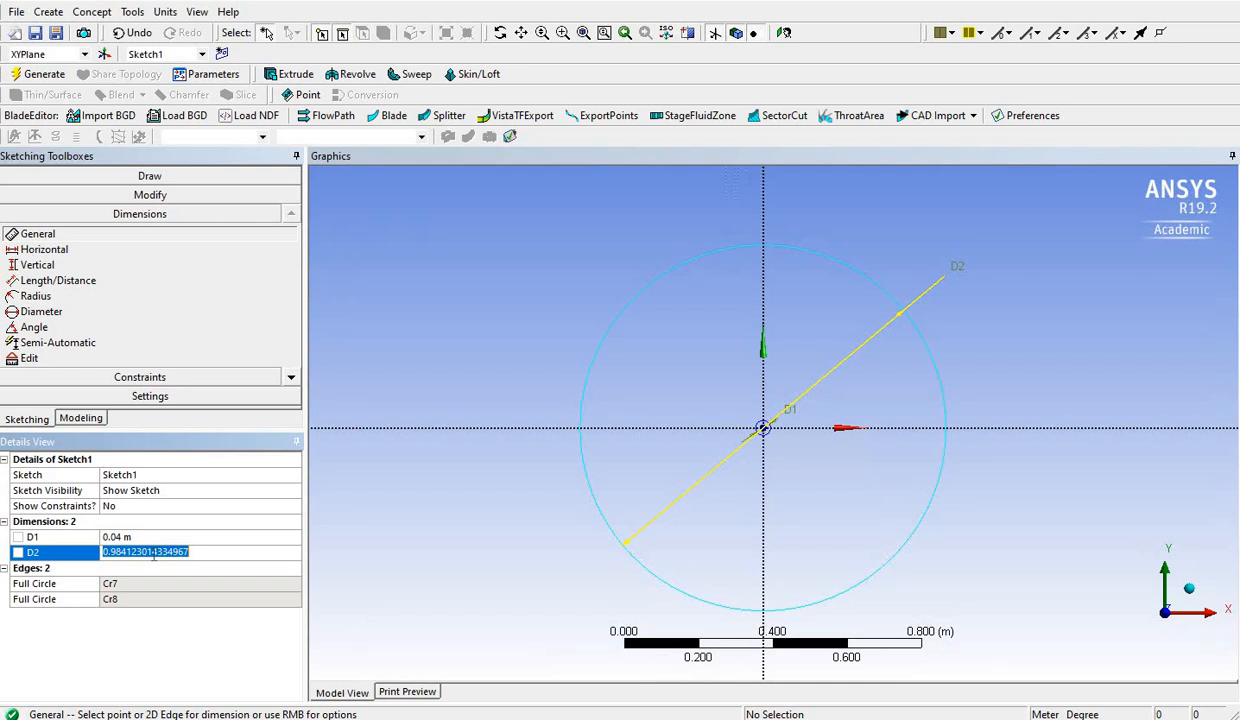
pyautogui.press('BackSpace')
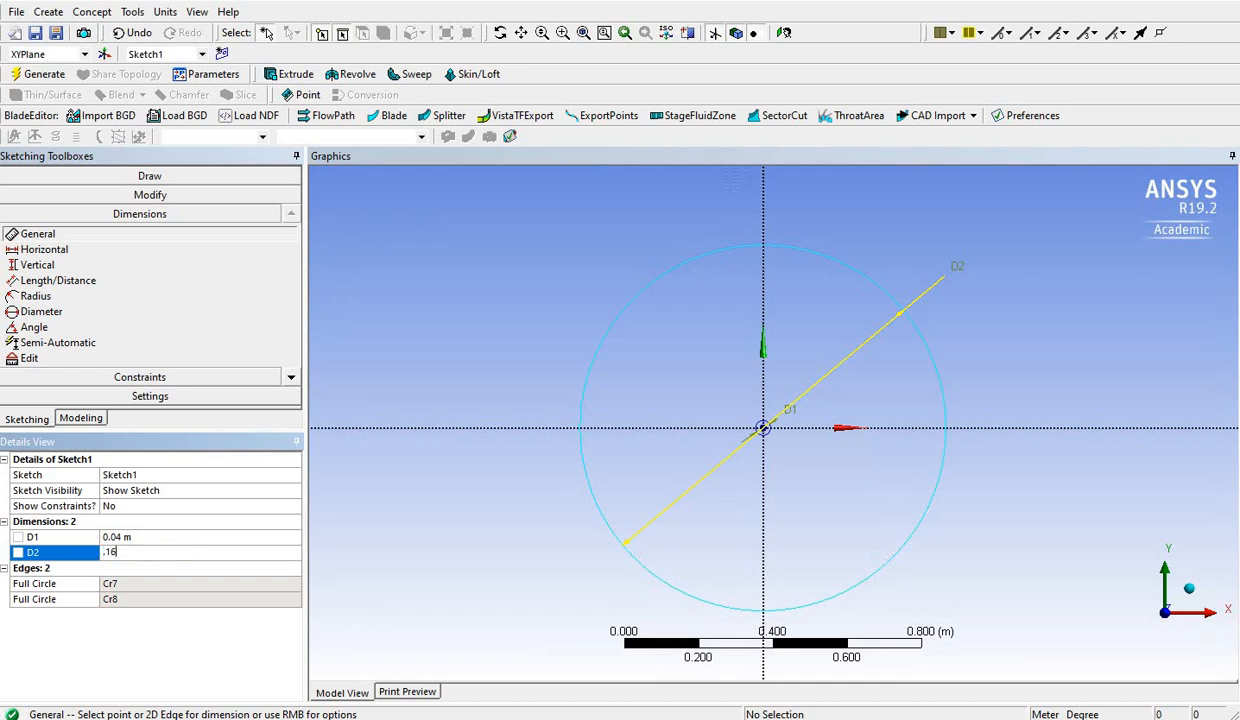
pyautogui.press('Return')
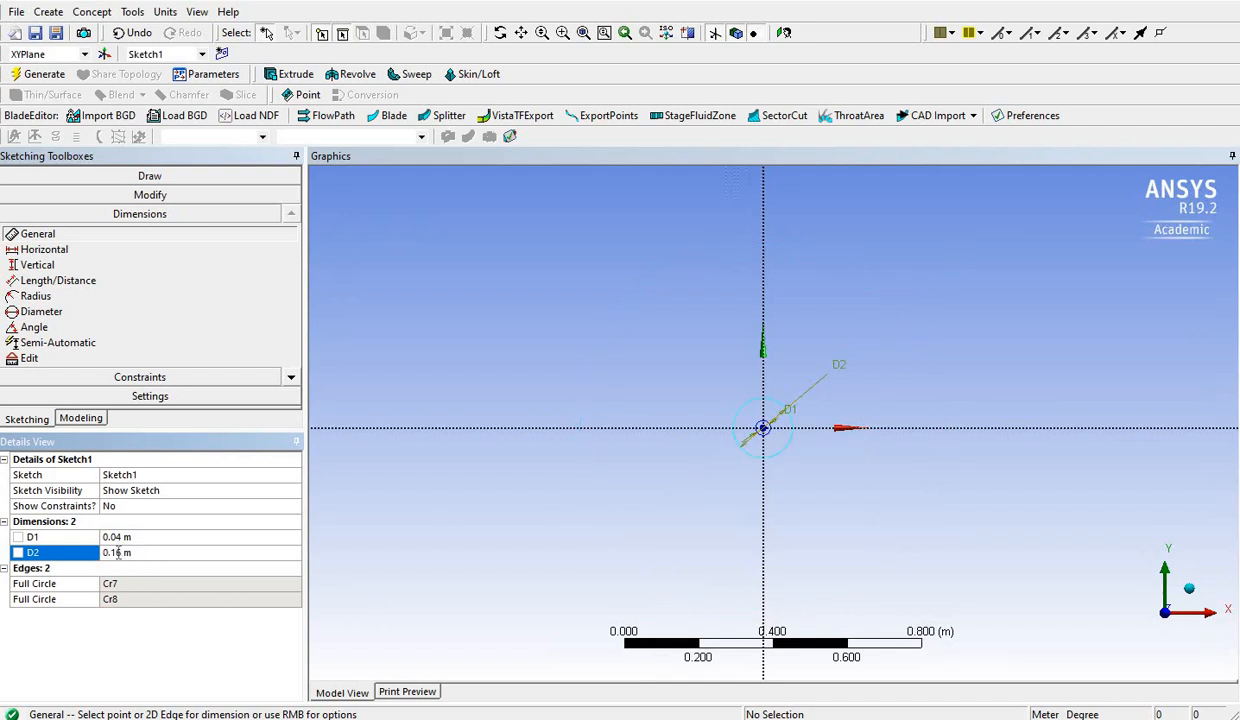
# Change the larger circle's diameter dimension to 1.6 m
pyautogui.click(143, 553)
pyautogui.write('1.6')
pyautogui.press('Return')
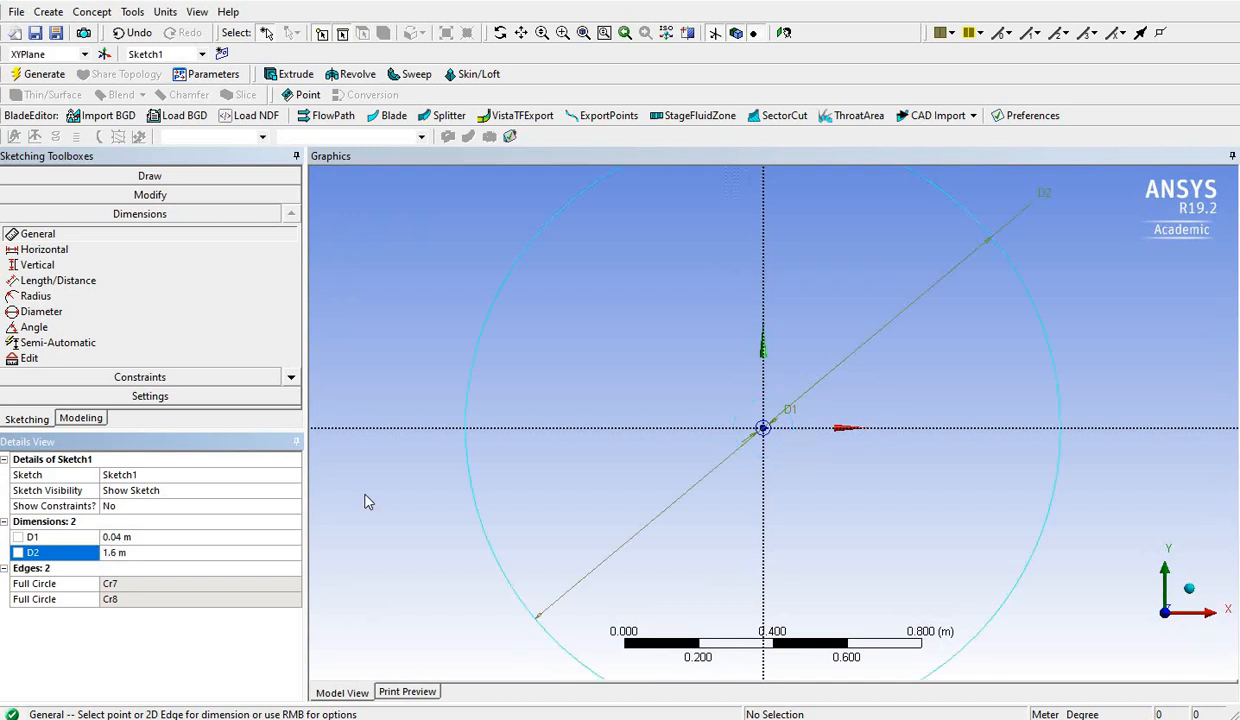
pyautogui.scroll(-2, 484, 504)
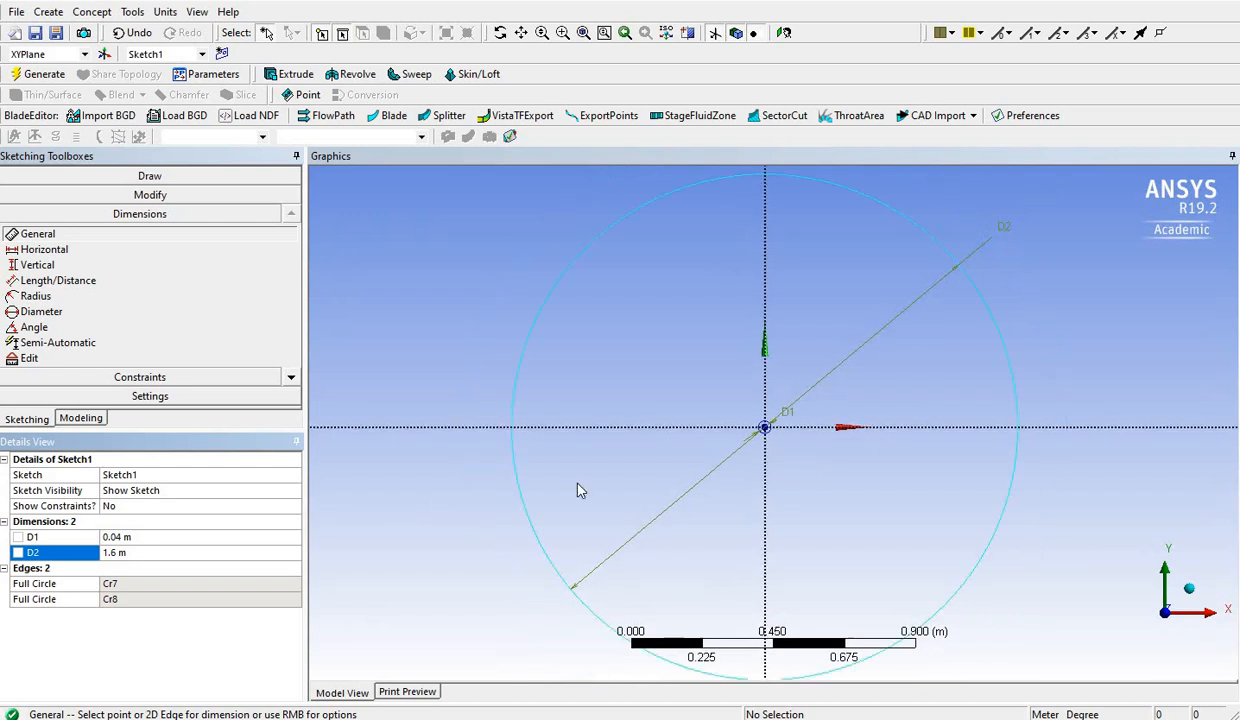
pyautogui.scroll(-1, 578, 490)
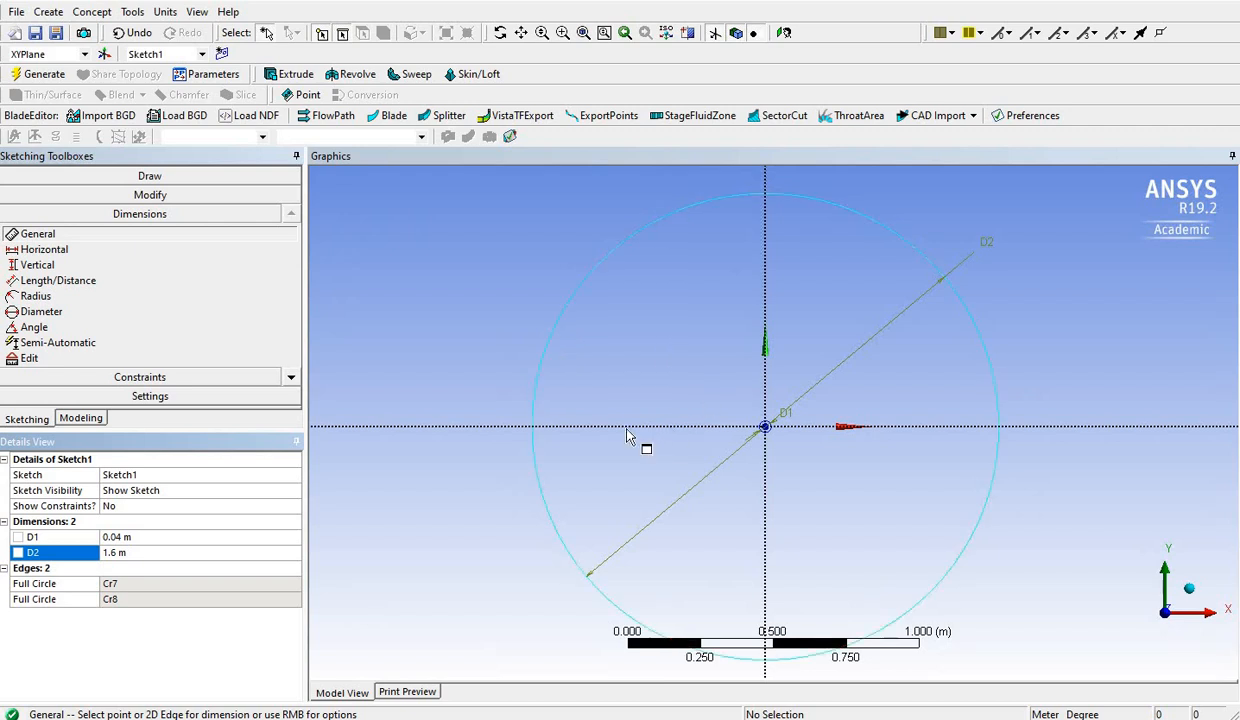
# Leave sketching mode and return to modeling mode with Sketch1
pyautogui.click(446, 341)
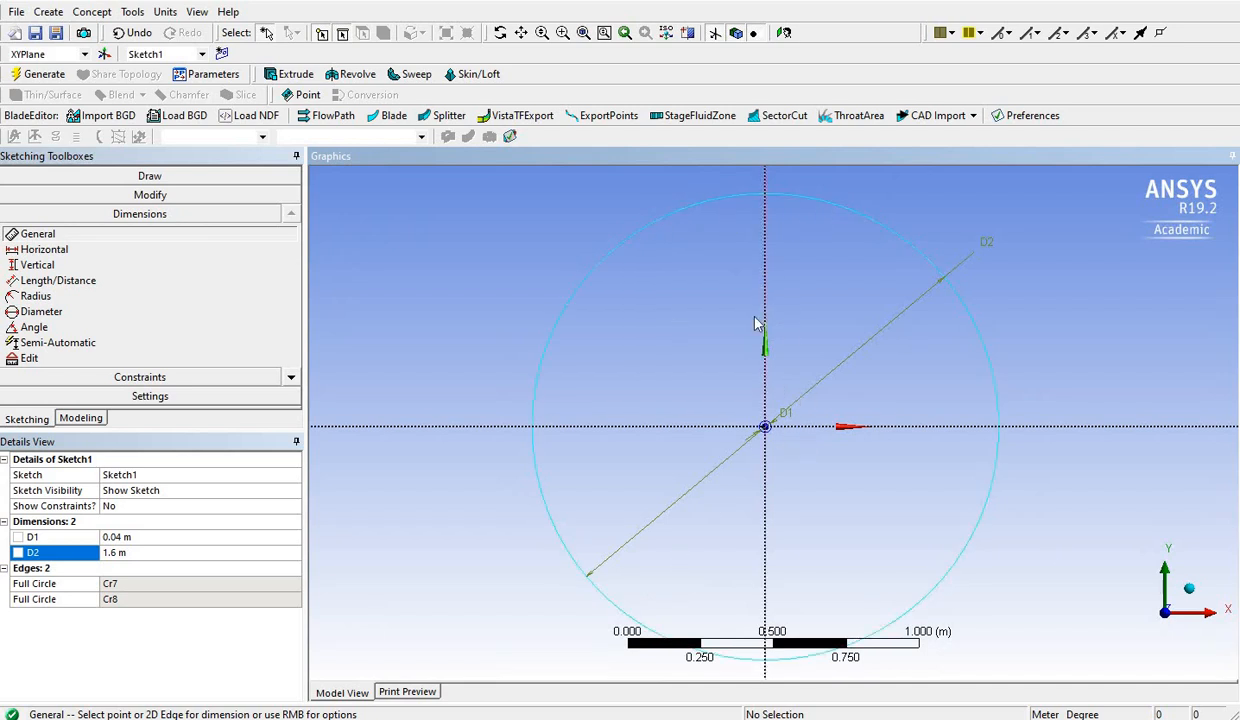
pyautogui.scroll(-2, 757, 322)
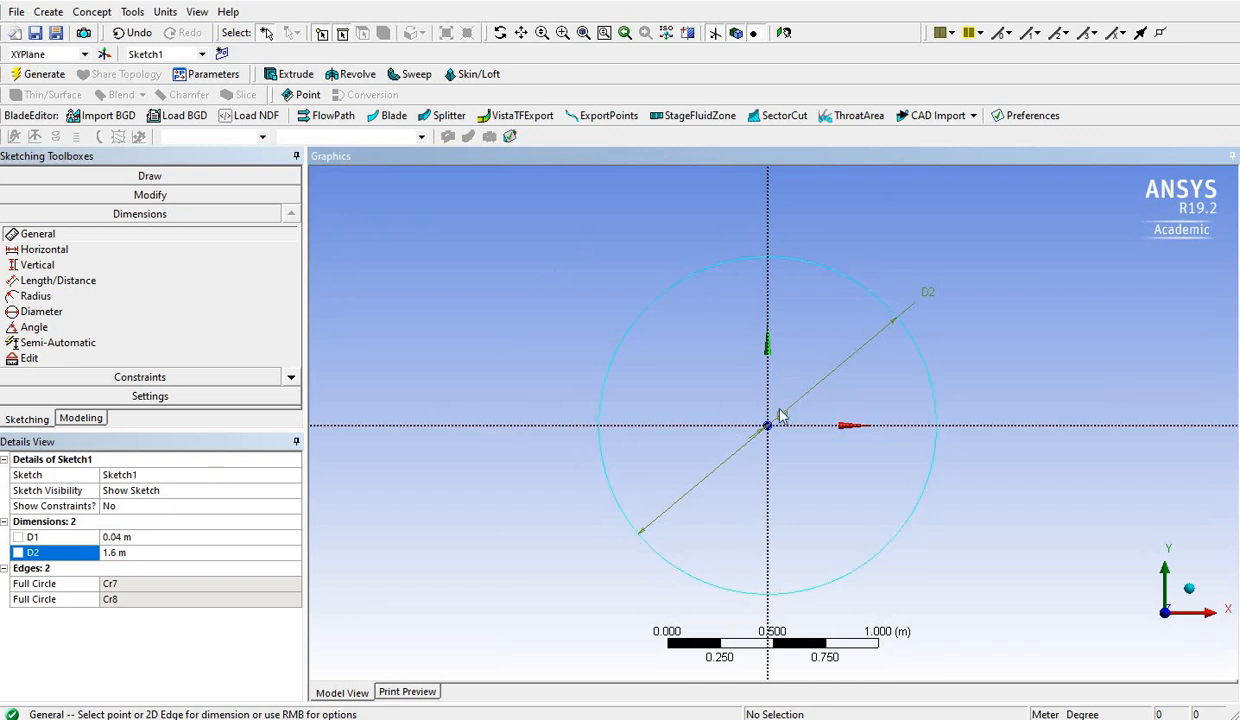
pyautogui.scroll(2, 801, 422)
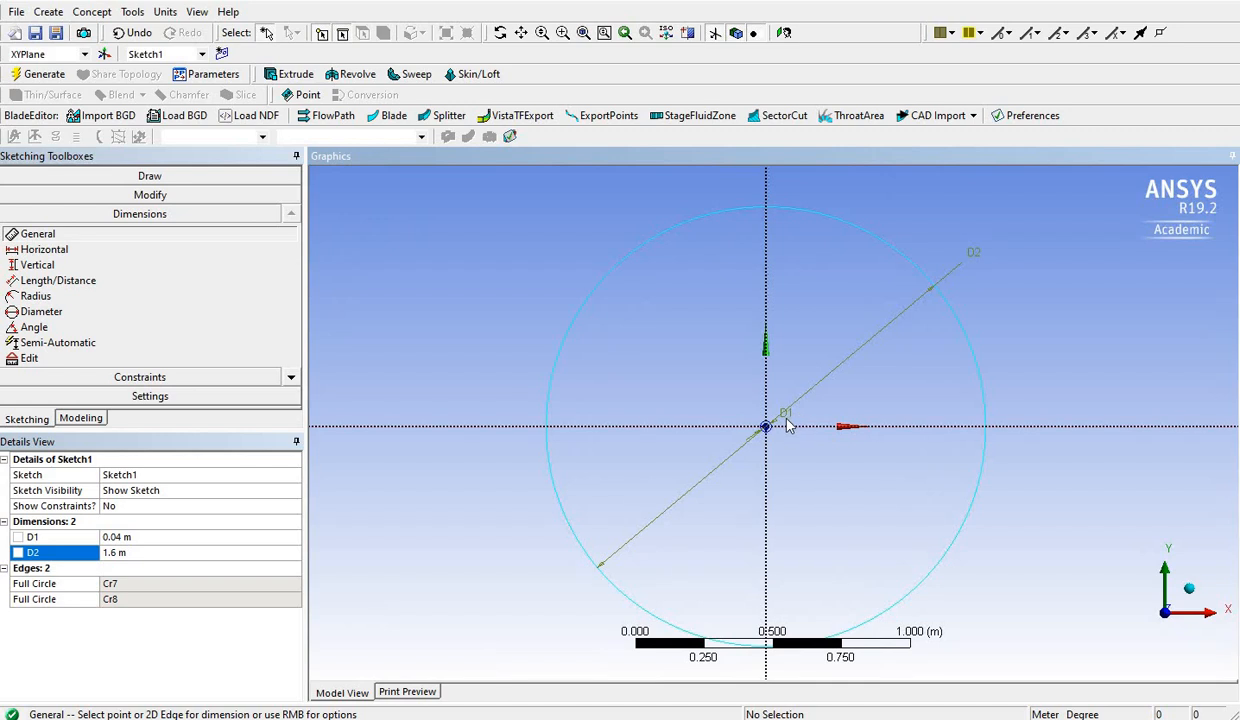
pyautogui.scroll(3, 790, 421)
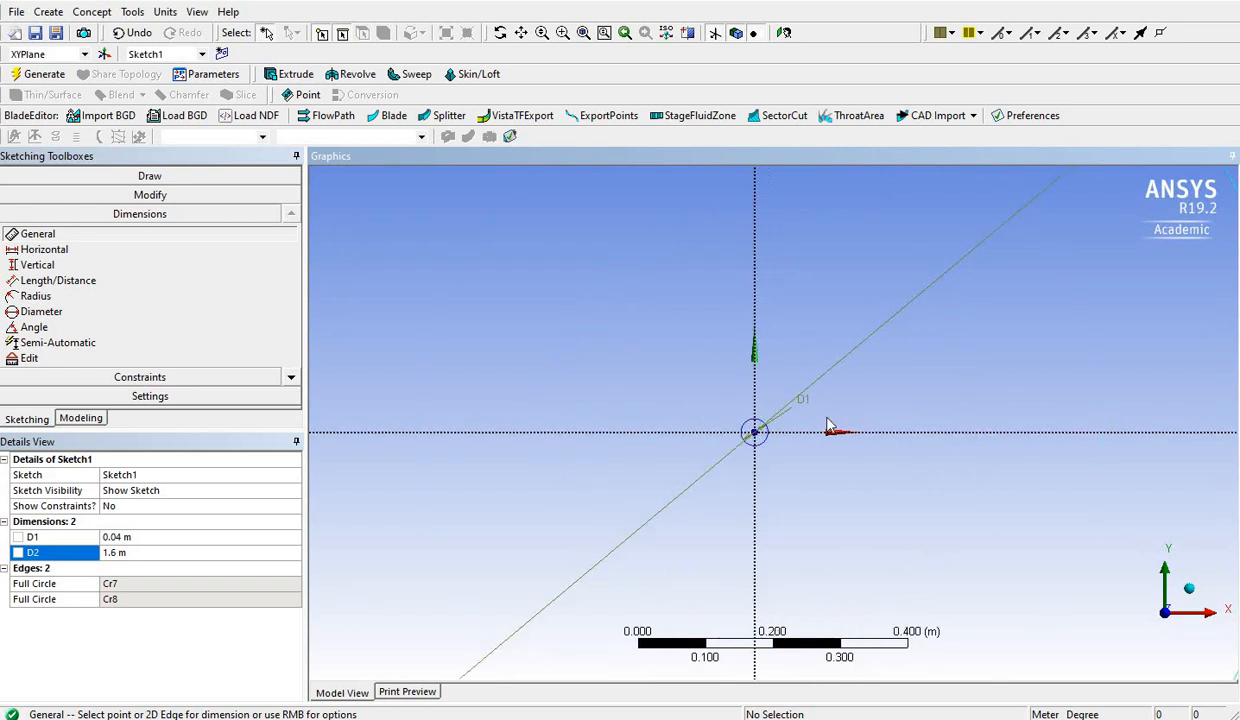
pyautogui.scroll(-2, 653, 429)
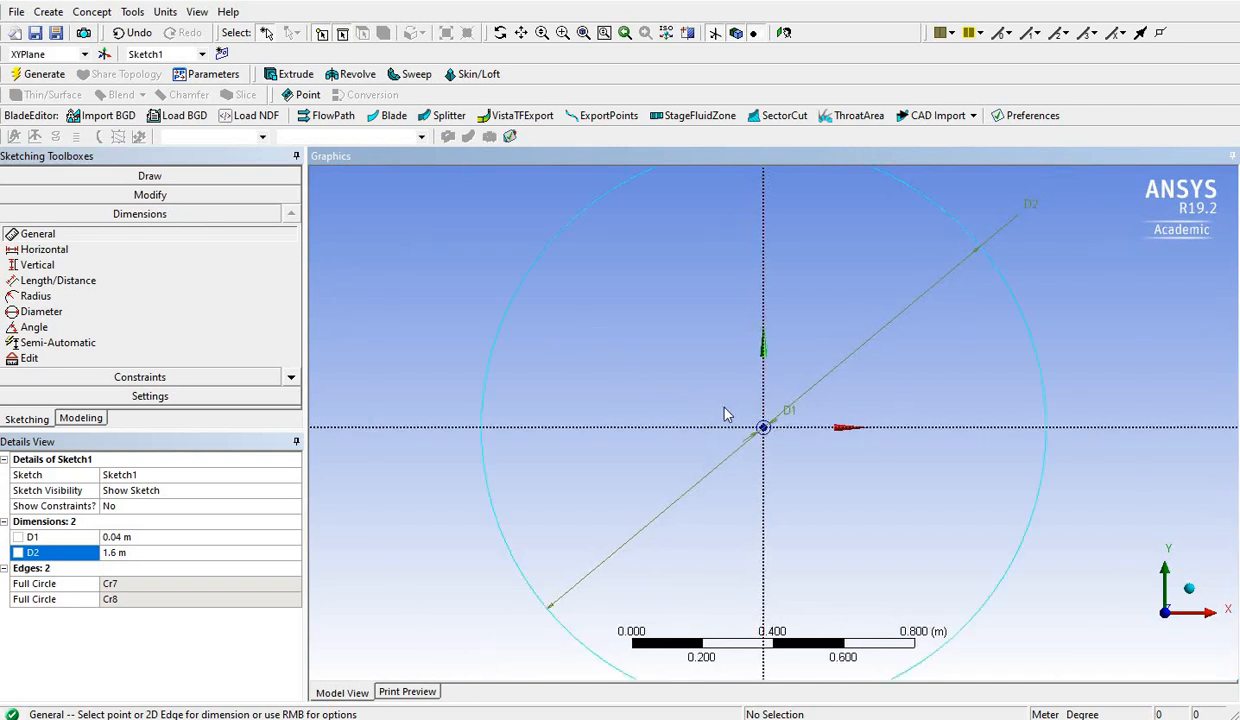
pyautogui.click(72, 418)
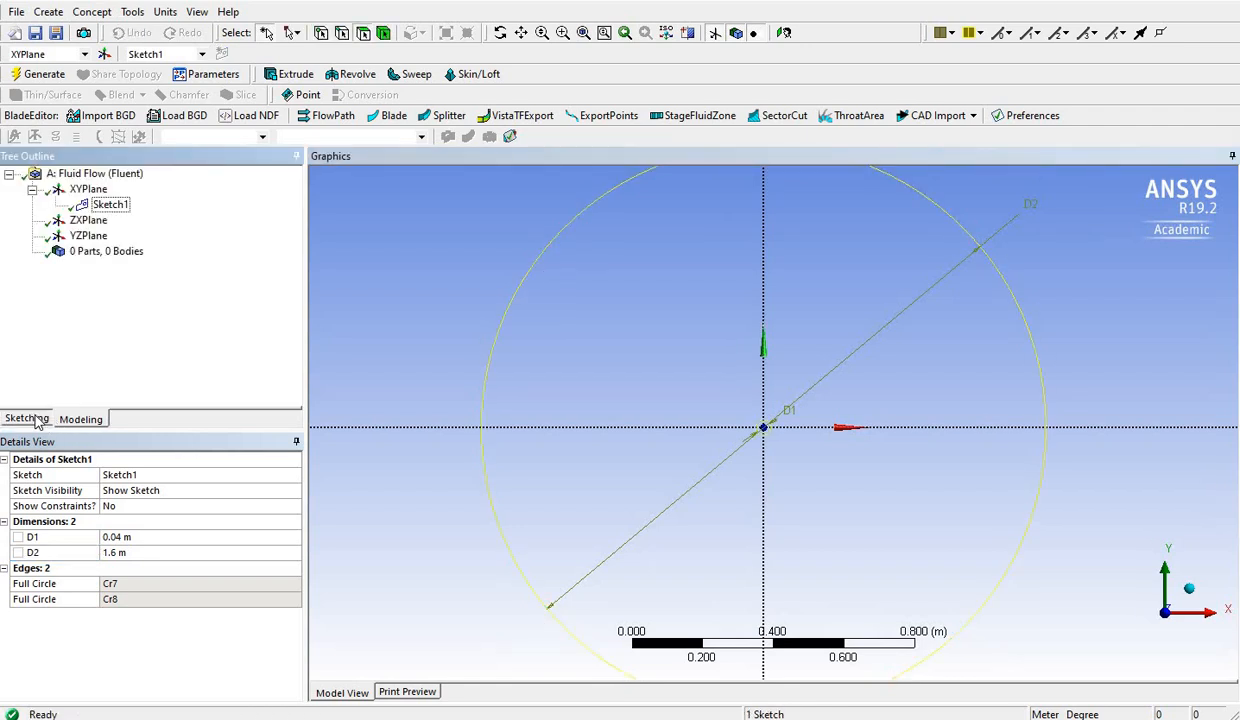
pyautogui.click(35, 420)
pyautogui.click(72, 418)
# Examine the small inner circle at the origin and its size relative to the outer circle of Sketch1
pyautogui.scroll(5, 786, 459)
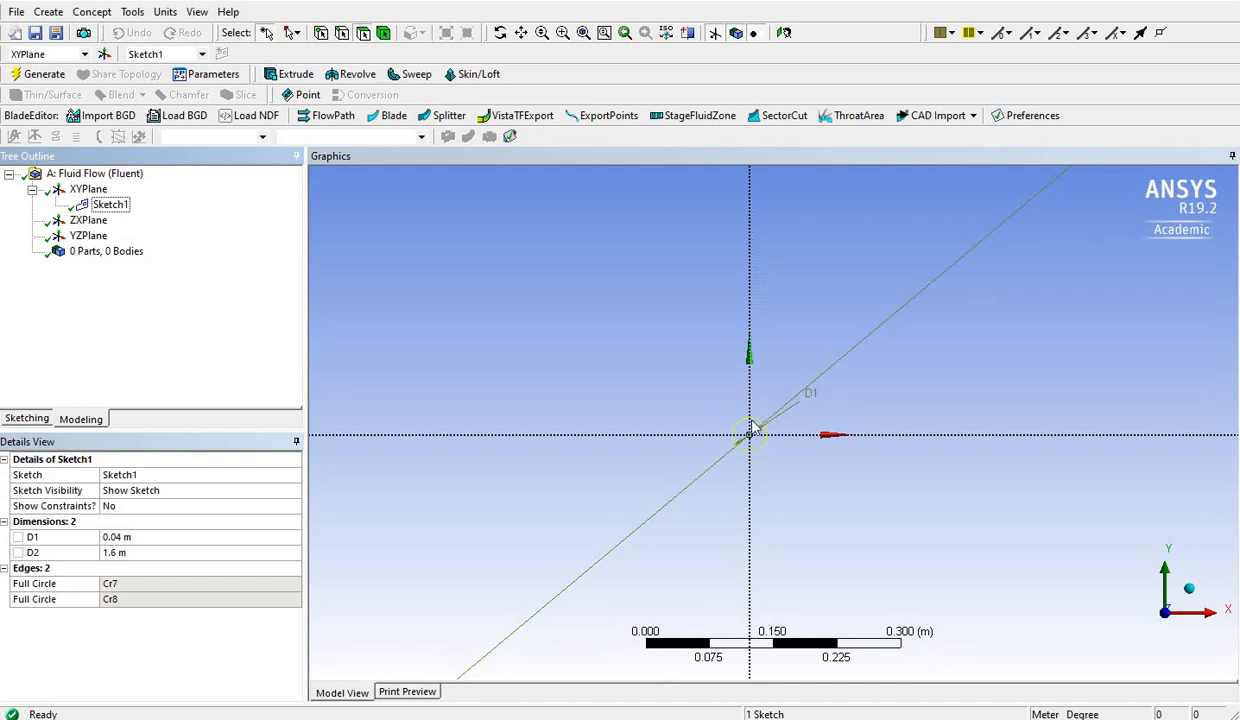
pyautogui.scroll(2, 745, 440)
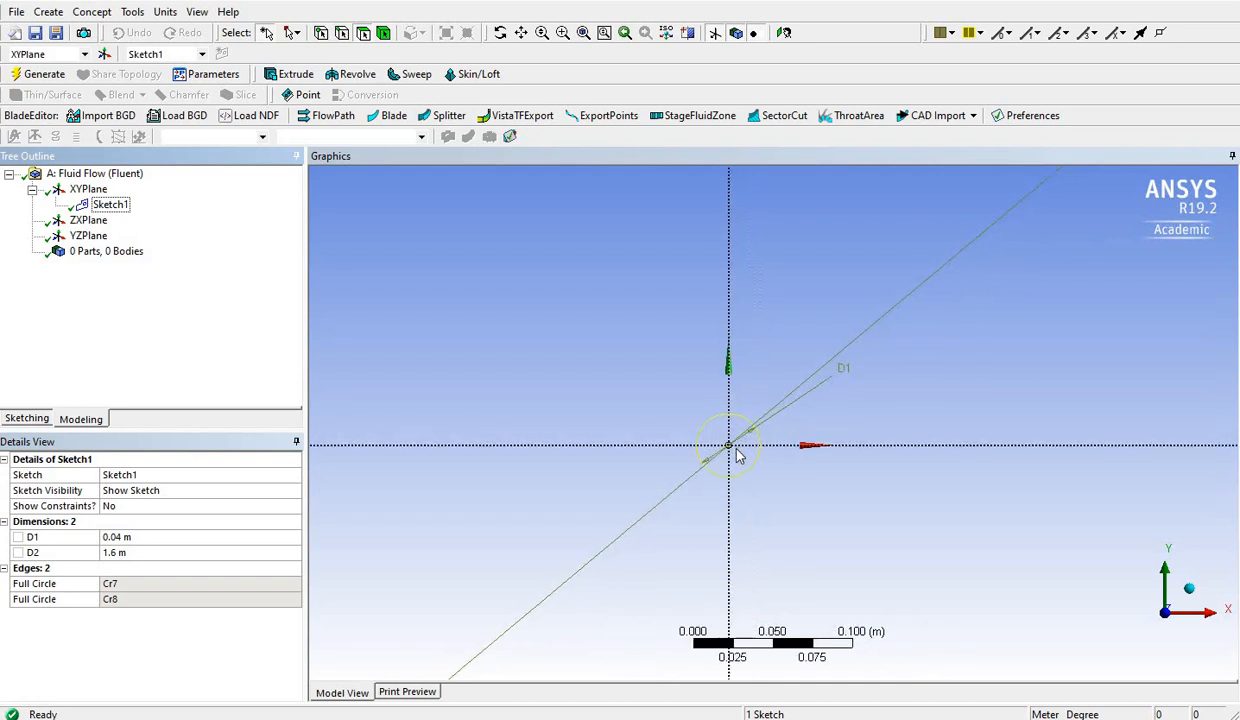
pyautogui.scroll(1, 737, 456)
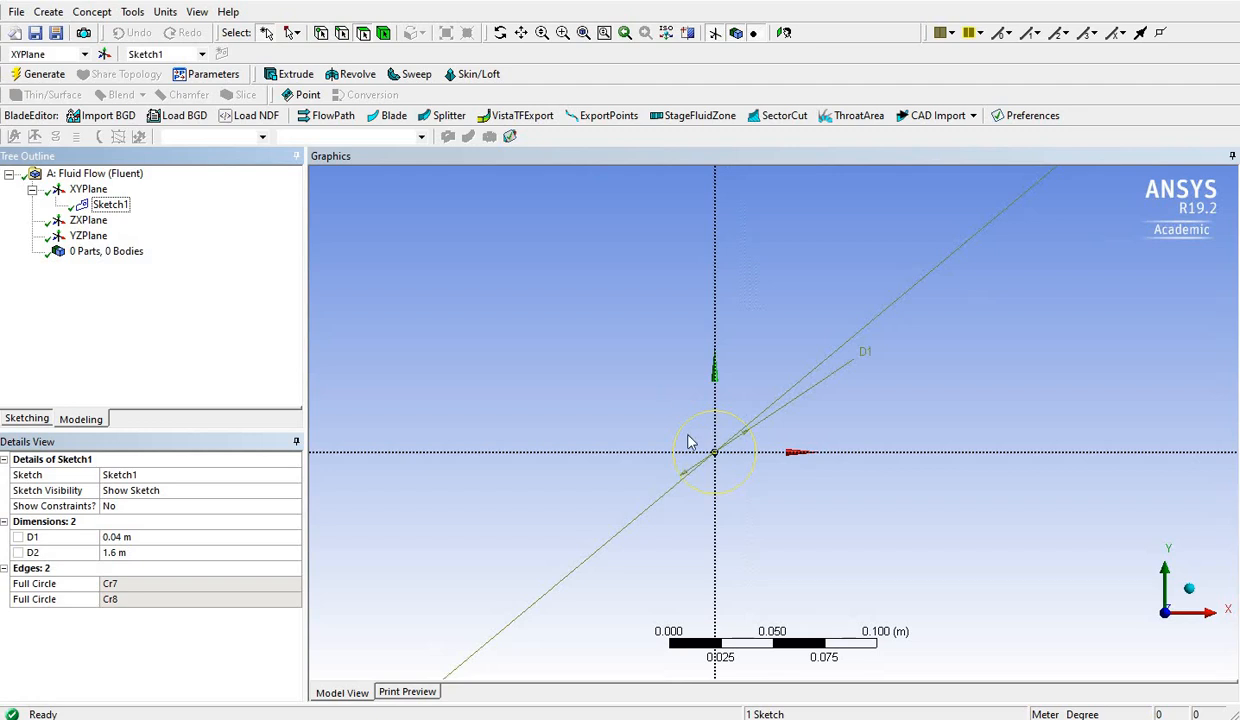
pyautogui.press('F7')
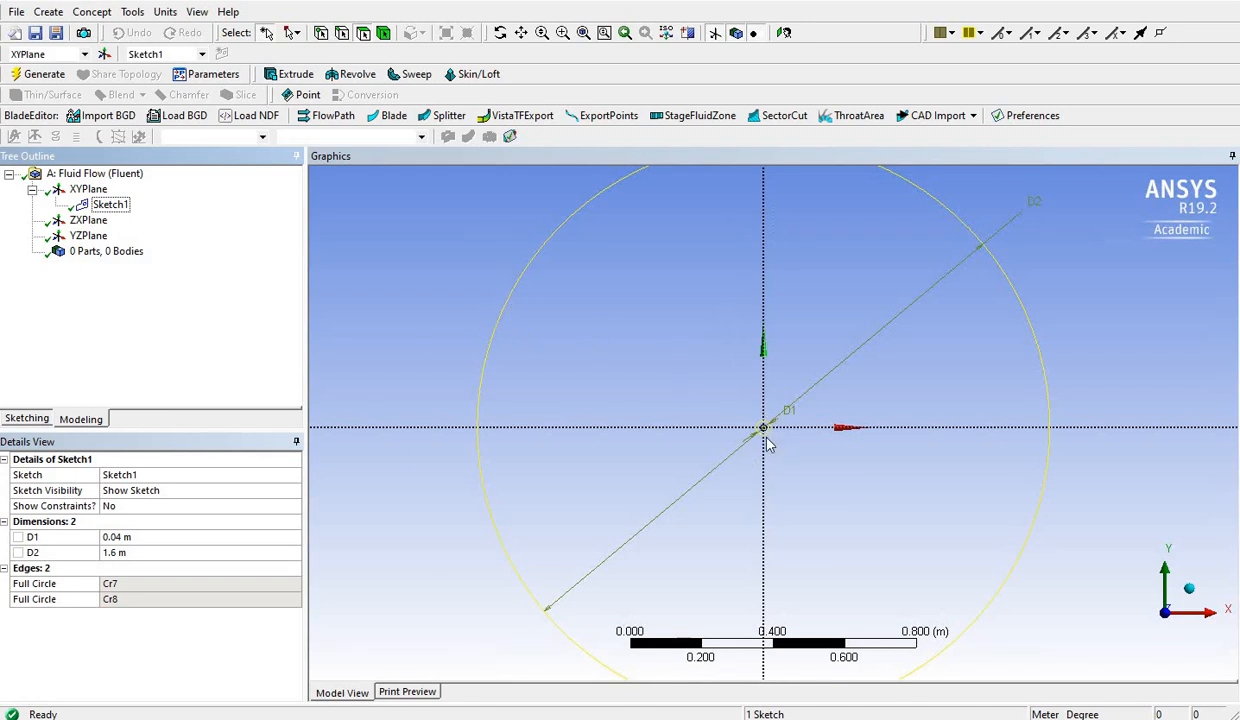
pyautogui.scroll(3, 768, 444)
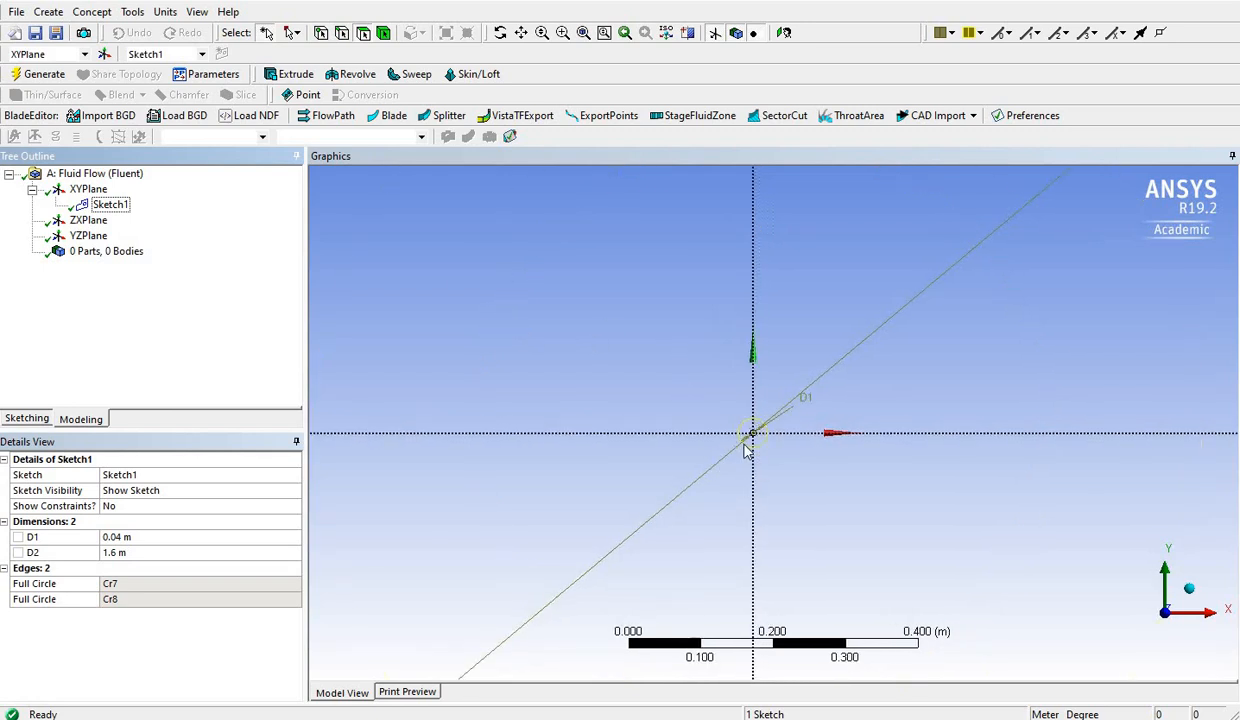
pyautogui.press('F7')
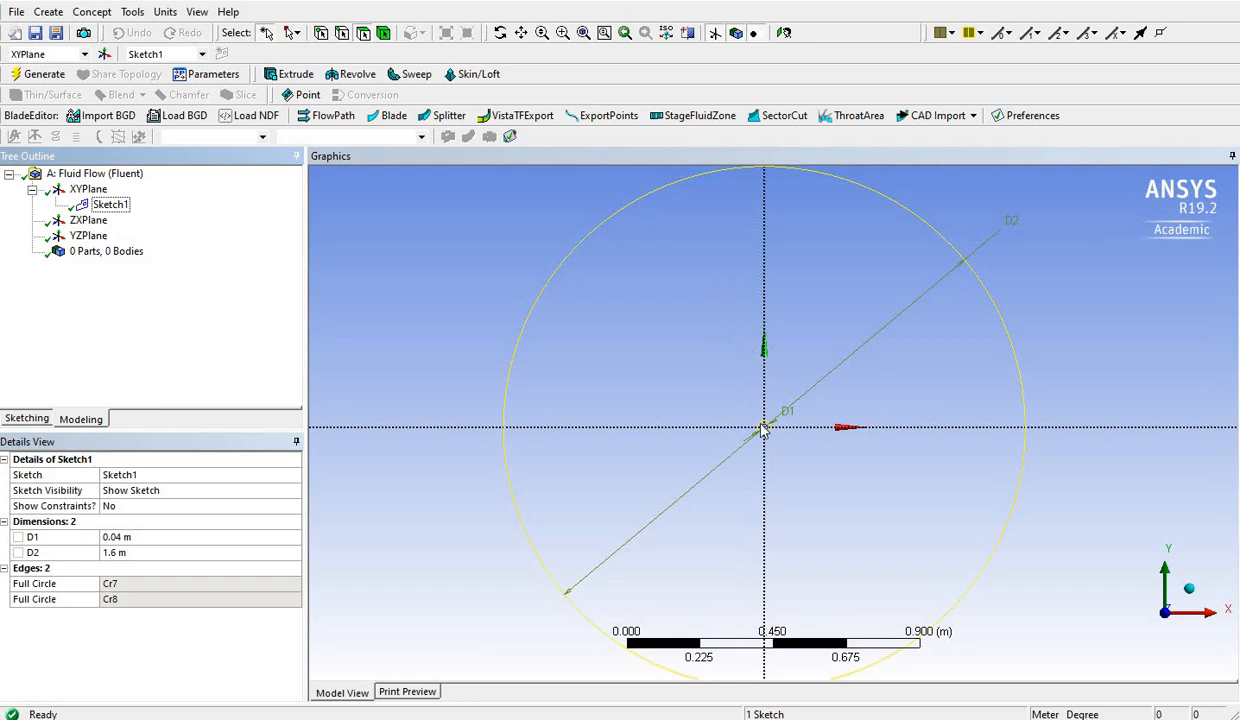
pyautogui.scroll(4, 762, 428)
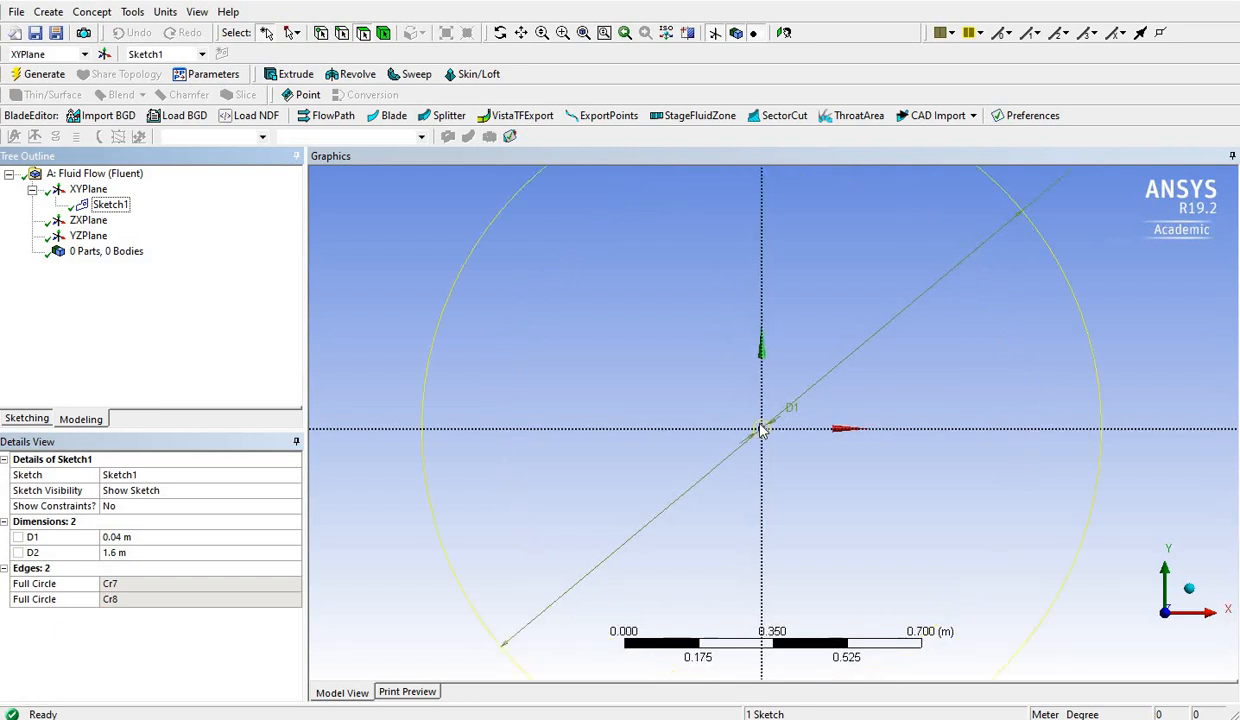
pyautogui.scroll(-3, 758, 338)
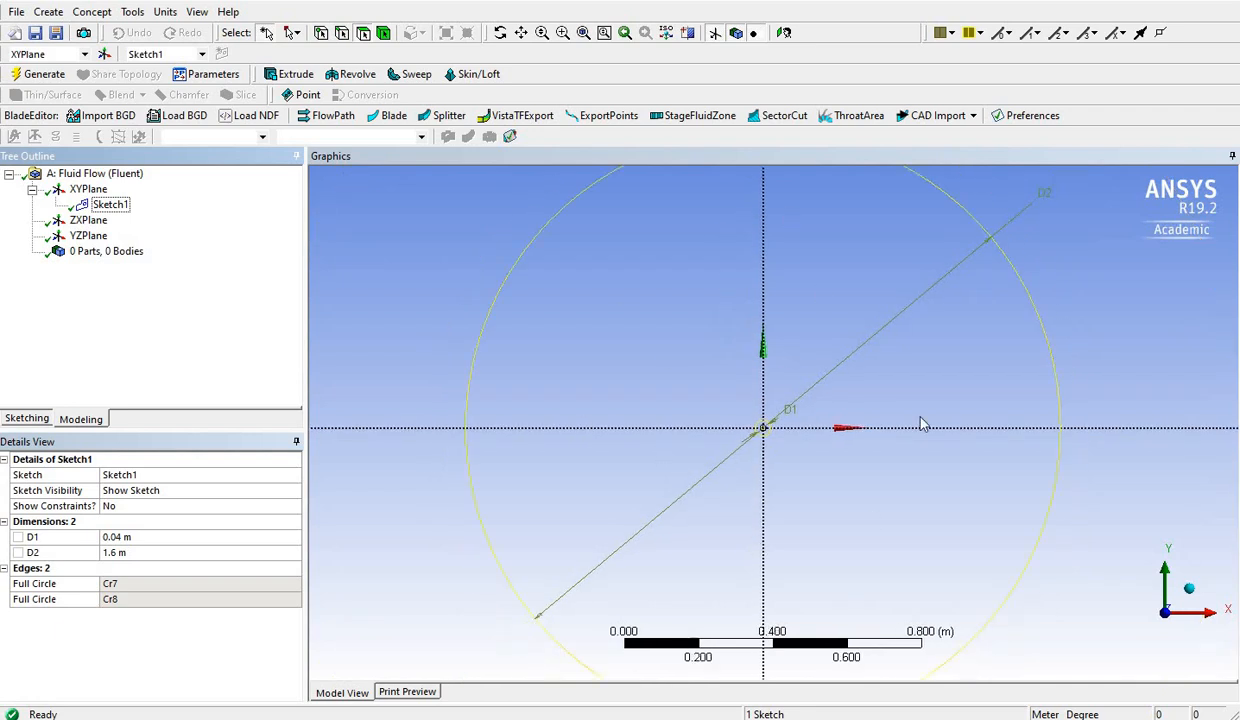
pyautogui.scroll(3, 752, 432)
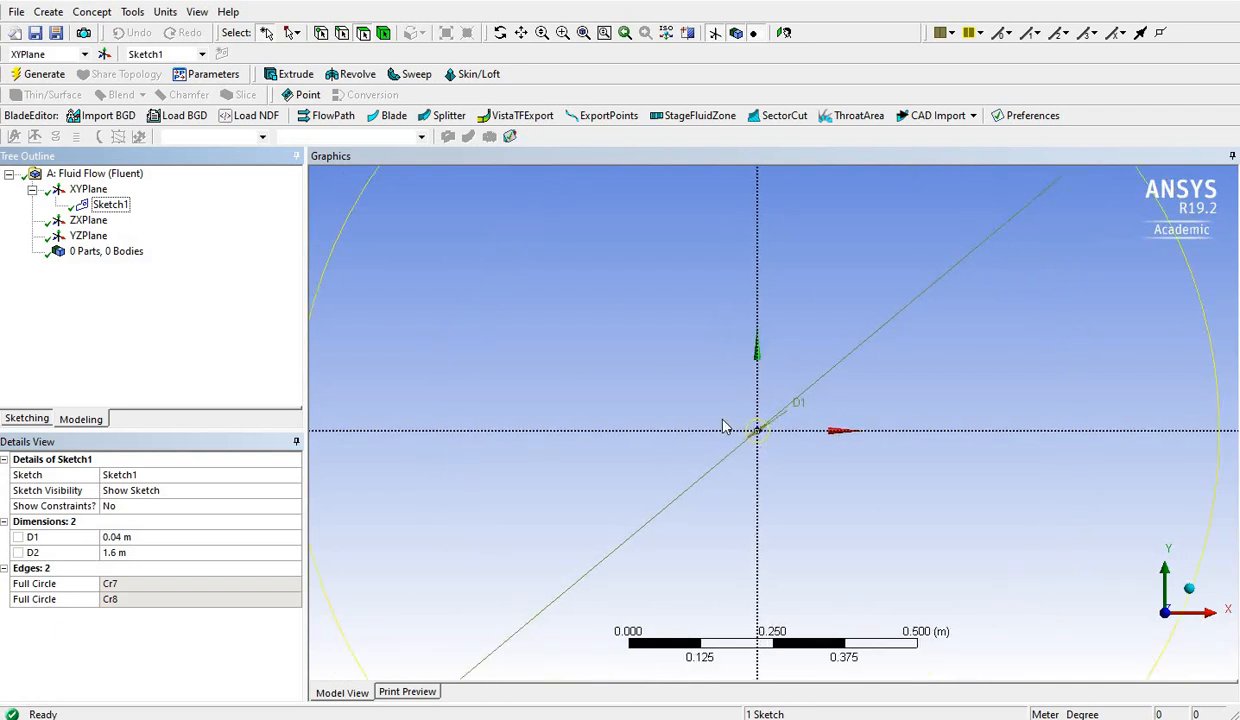
pyautogui.scroll(-4, 860, 410)
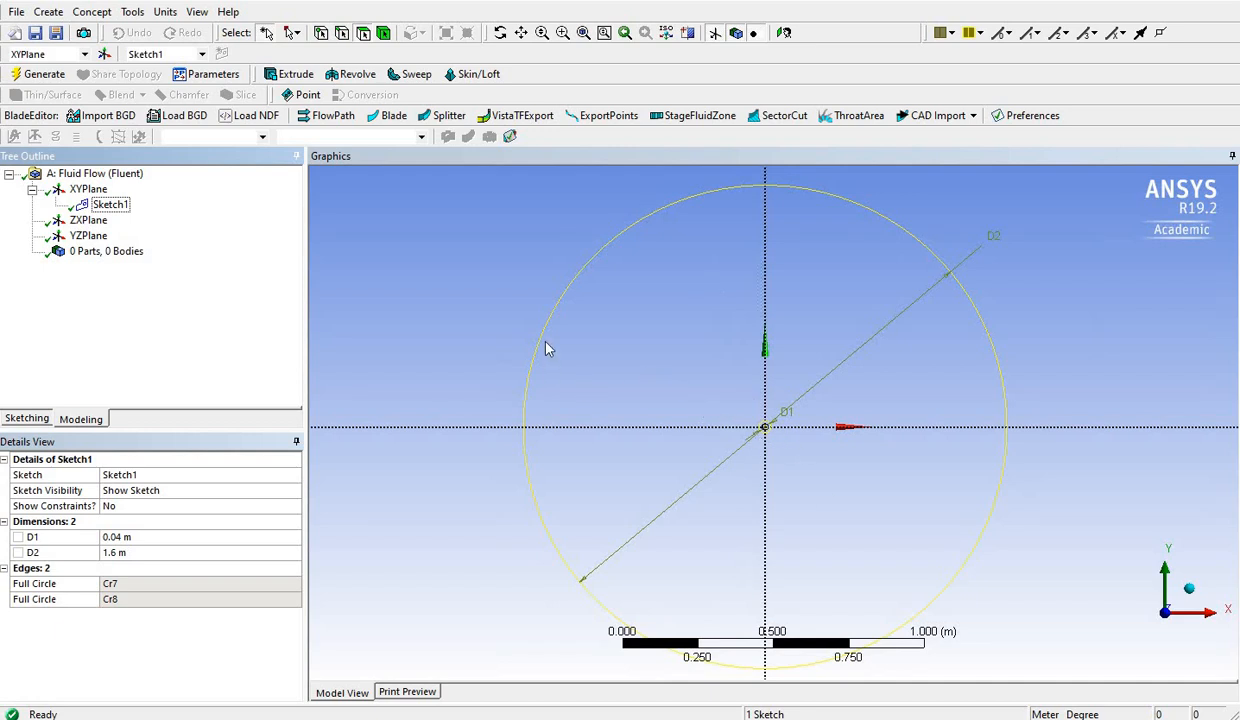
# Create a surface from Sketch1 with the Surfaces From Sketches feature and generate it
pyautogui.click(95, 13)
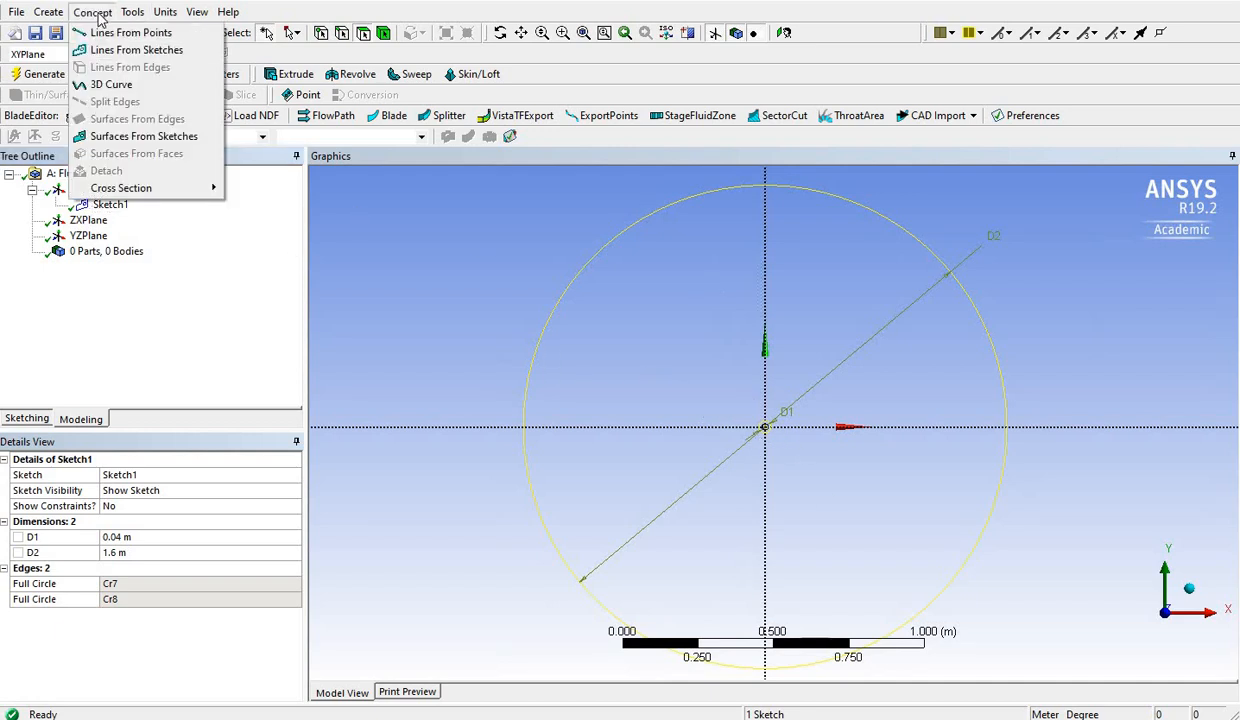
pyautogui.click(141, 140)
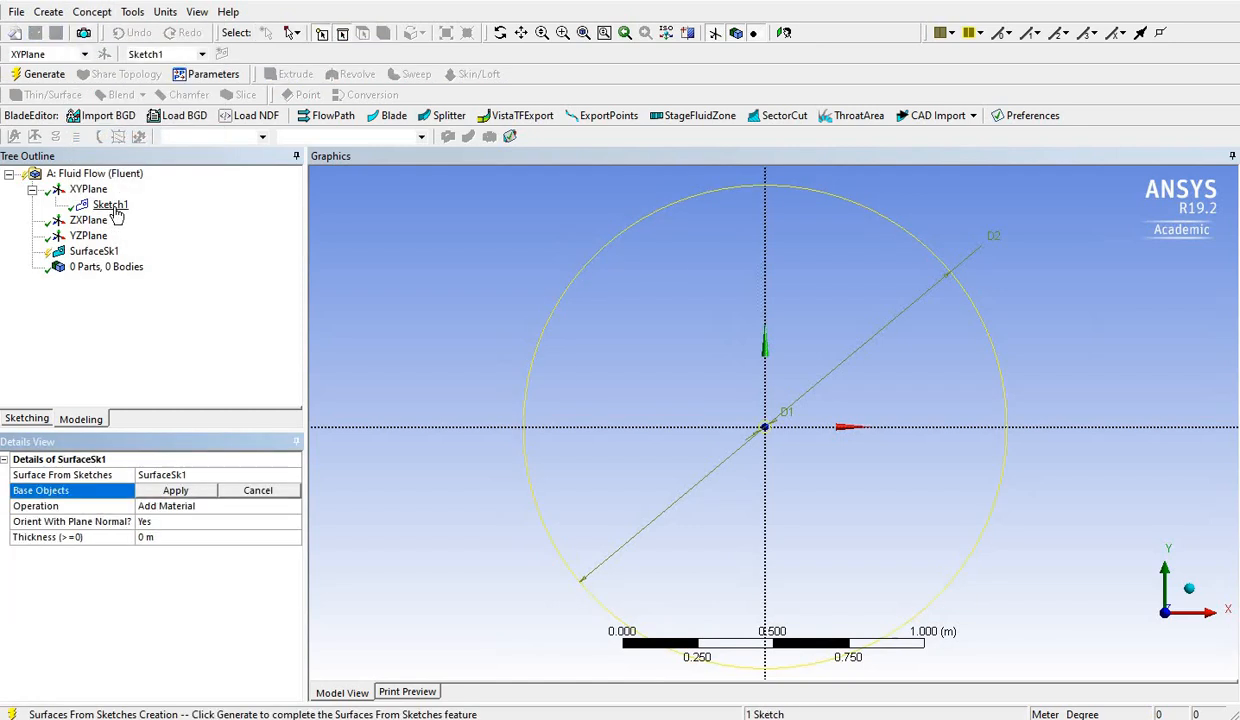
pyautogui.click(112, 206)
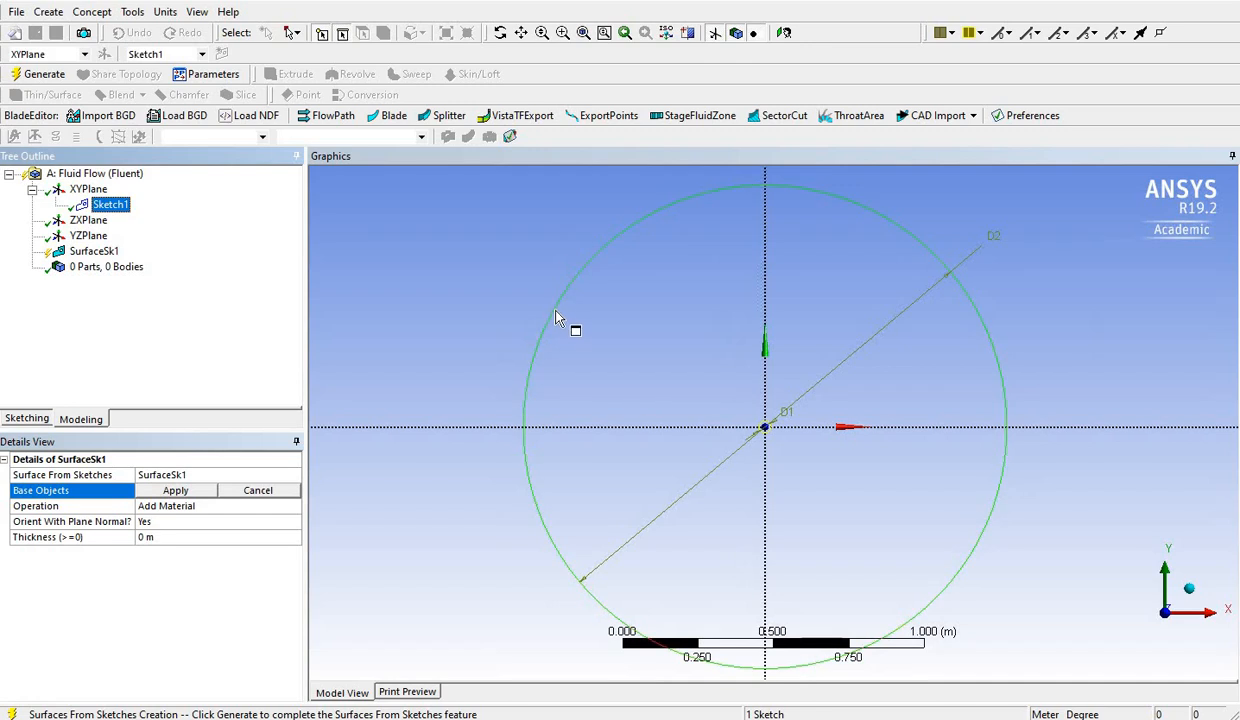
pyautogui.click(198, 488)
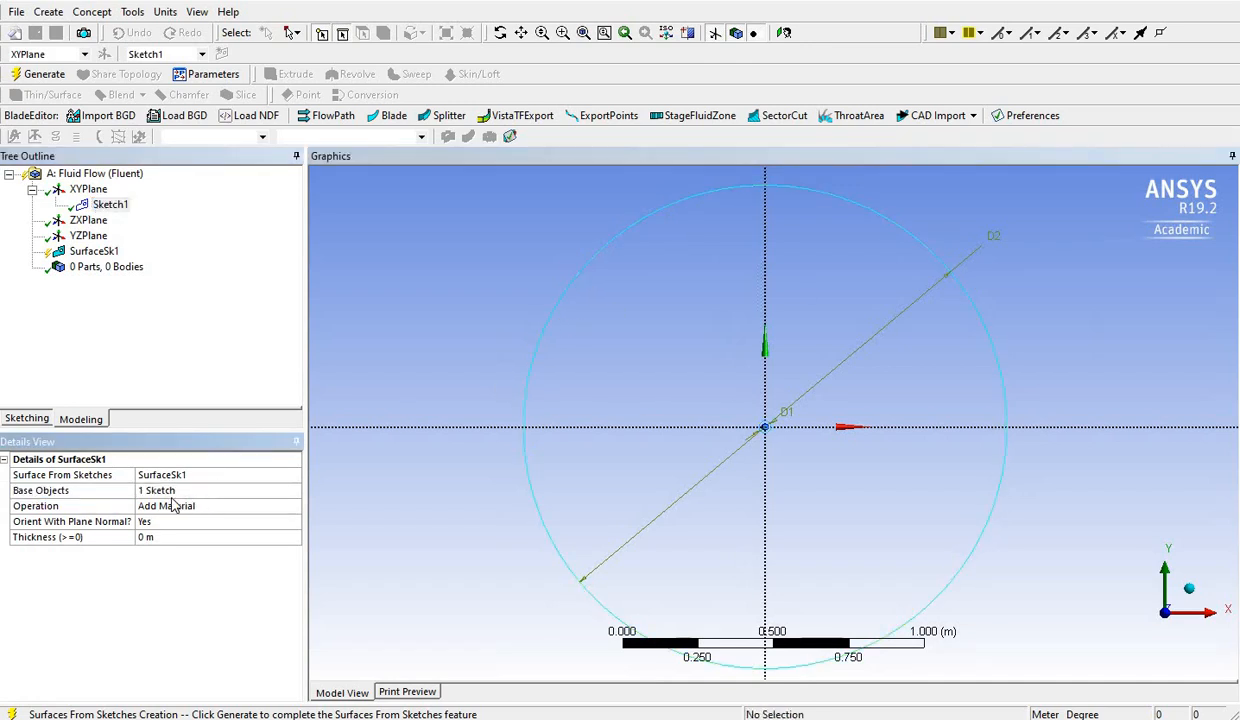
pyautogui.click(62, 78)
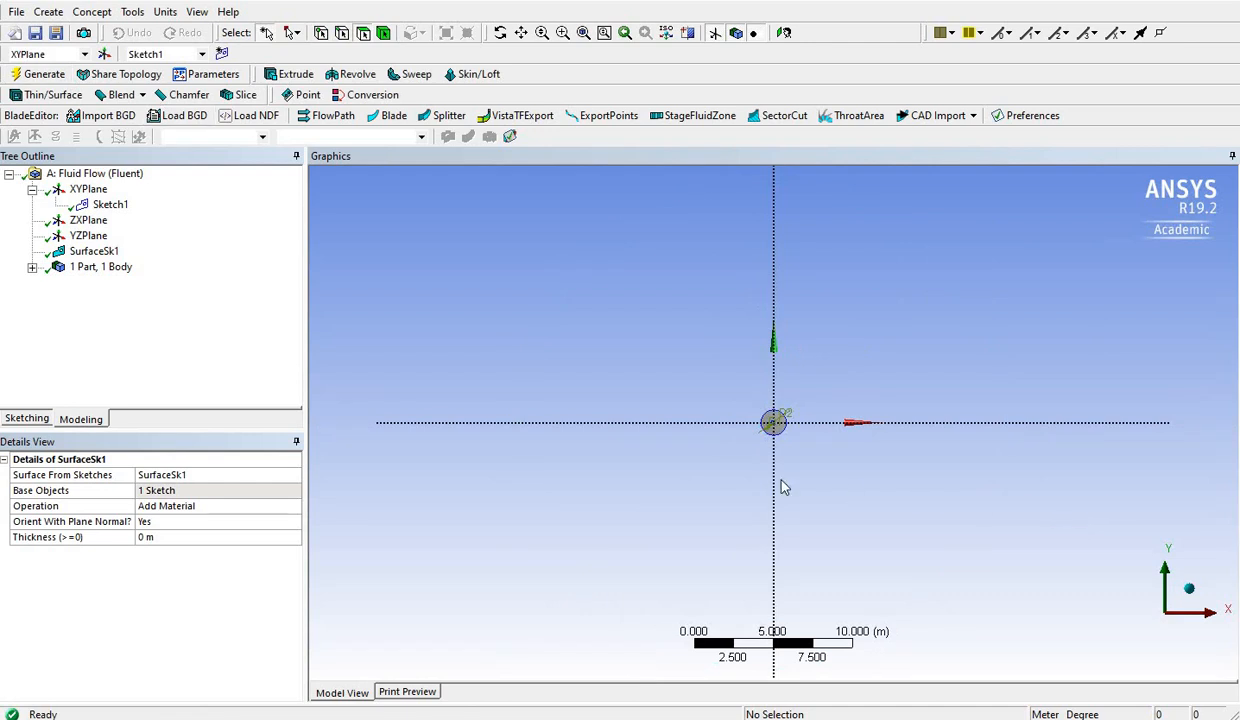
# Inspect the generated surface's outer edge and the circular hole around the origin
pyautogui.scroll(-2, 792, 465)
pyautogui.scroll(5, 795, 455)
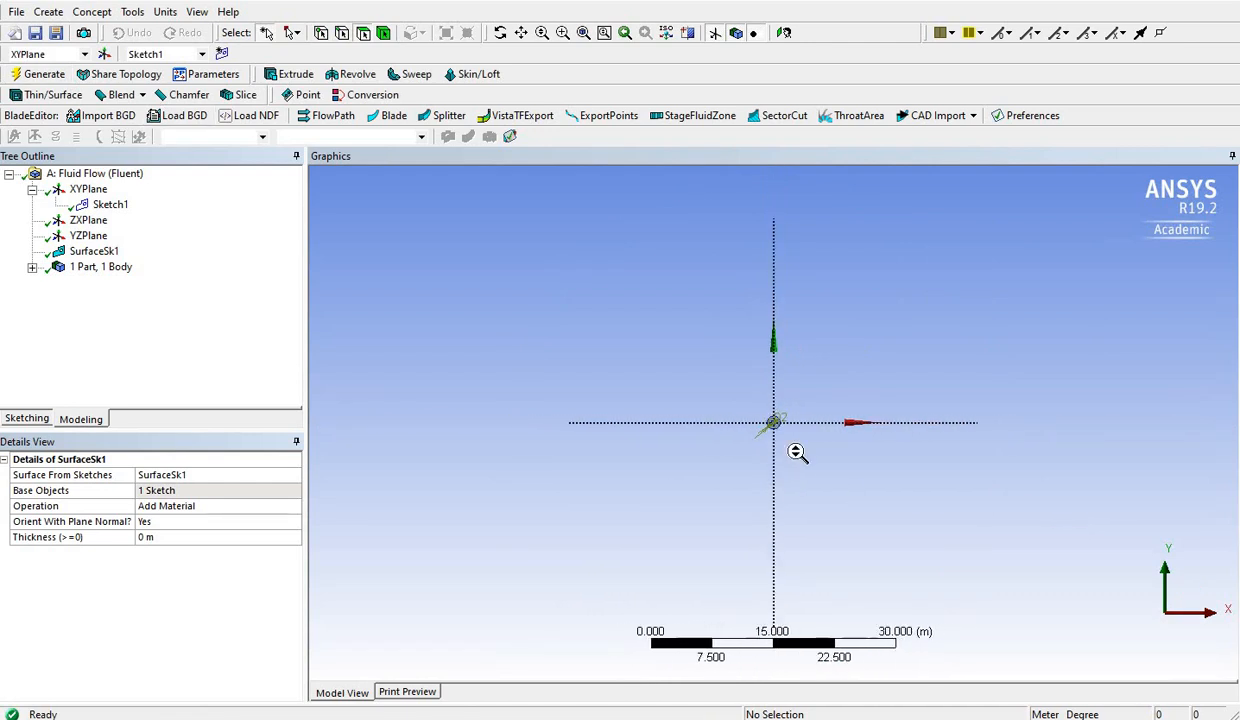
pyautogui.scroll(8, 794, 447)
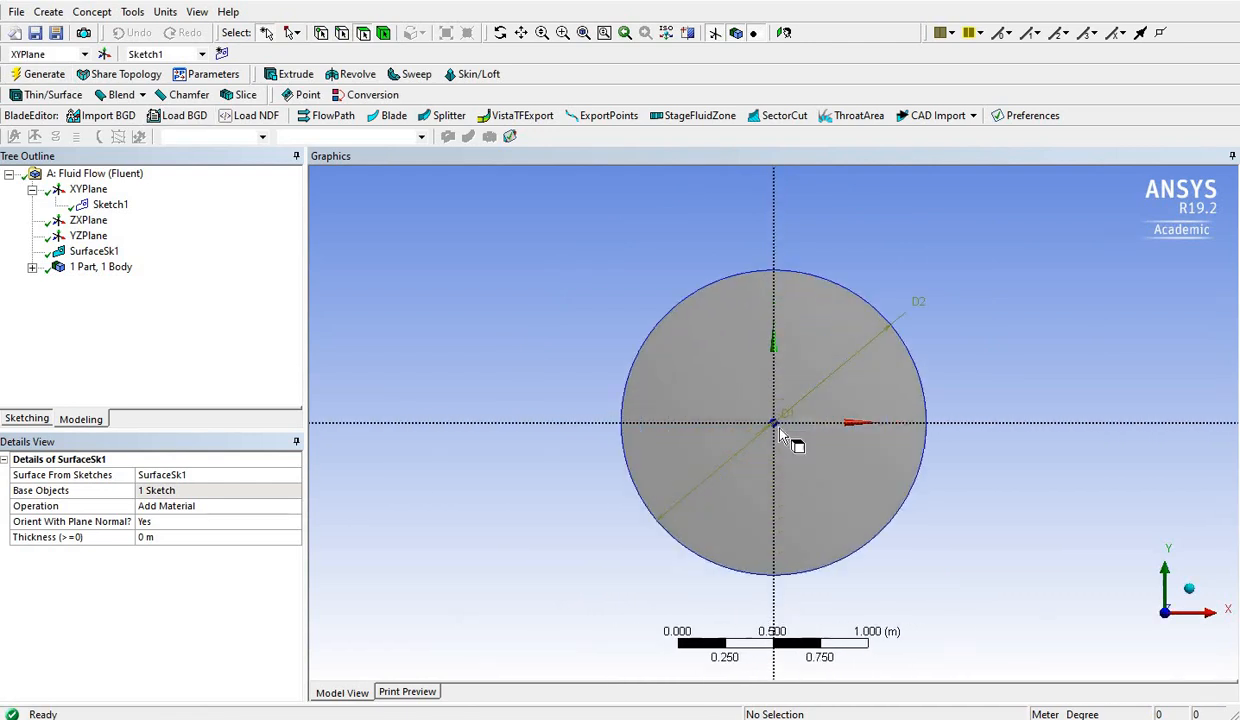
pyautogui.scroll(3, 785, 430)
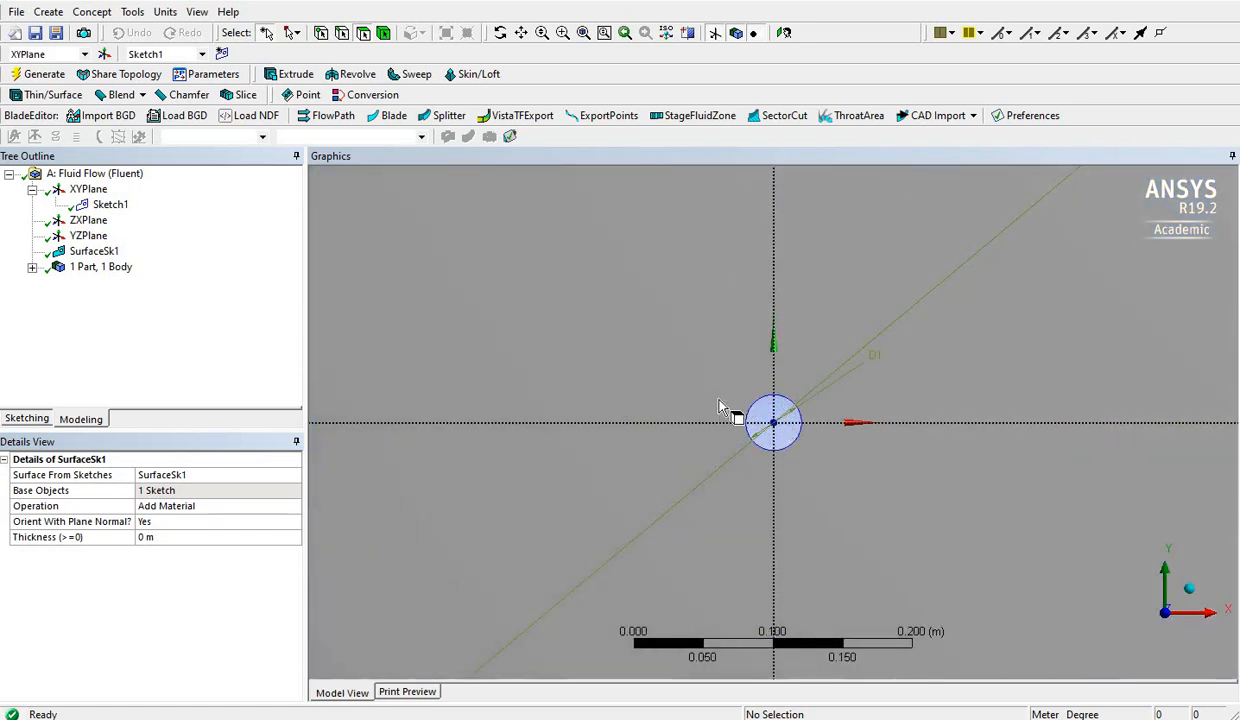
pyautogui.scroll(-2, 718, 400)
pyautogui.scroll(2, 720, 401)
pyautogui.scroll(-2, 720, 401)
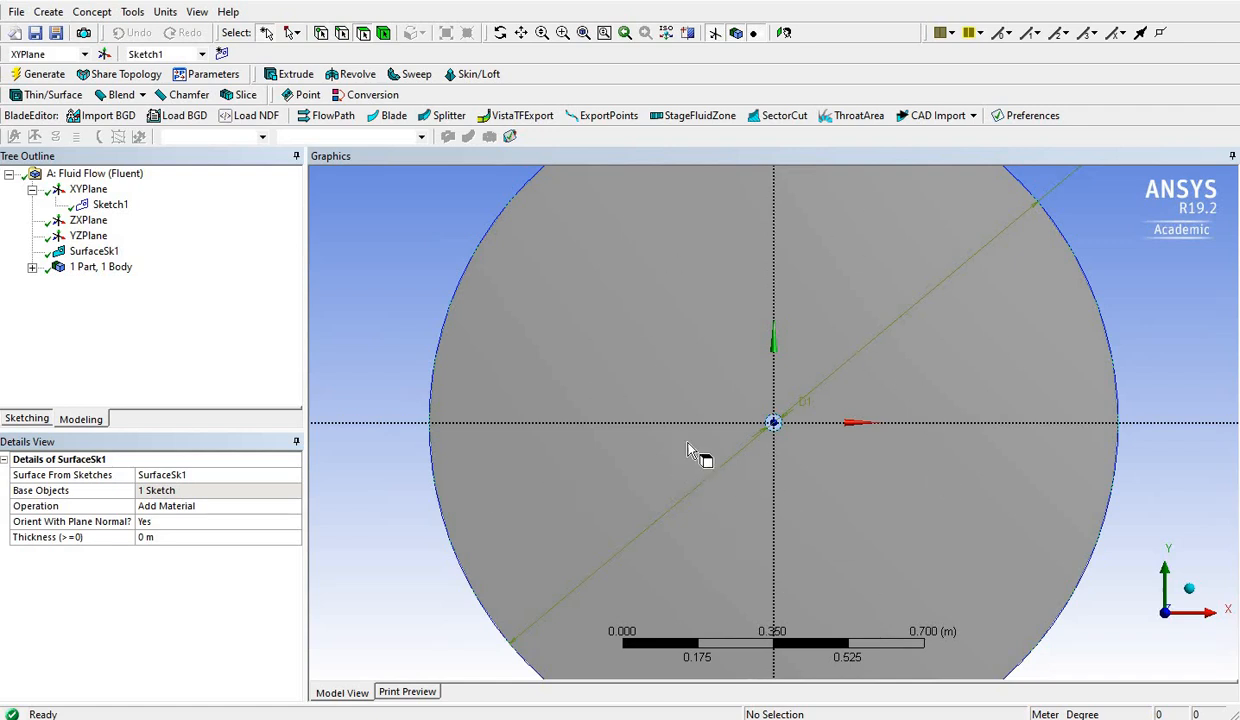
pyautogui.scroll(2, 757, 470)
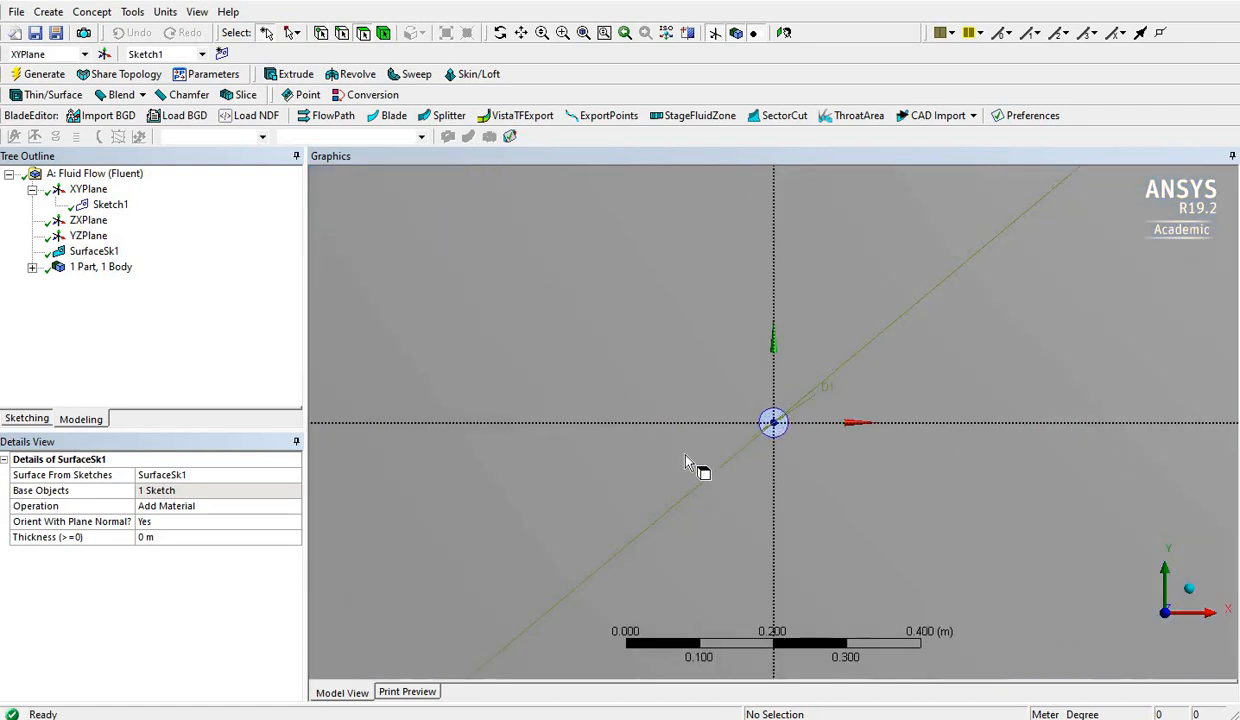
# Compare the size of the central hole with the full extent of the generated surface
pyautogui.scroll(-2, 686, 461)
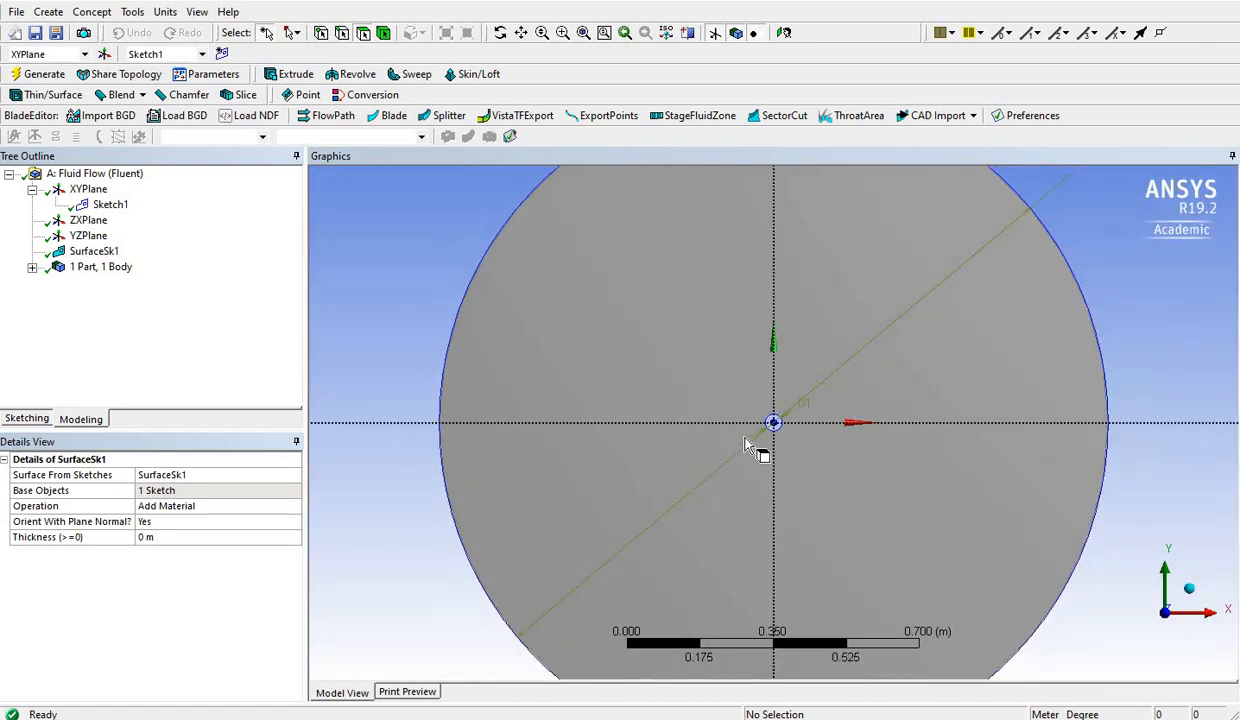
pyautogui.scroll(3, 770, 449)
pyautogui.scroll(1, 770, 449)
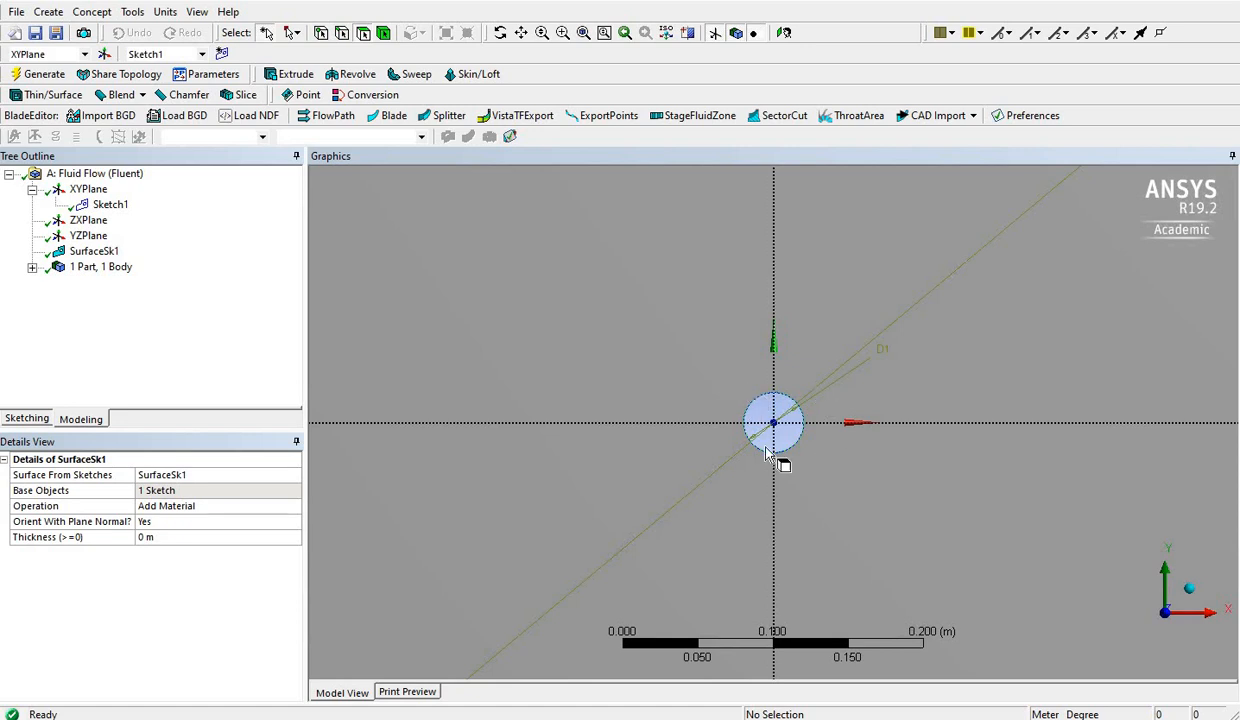
pyautogui.scroll(-2, 786, 443)
pyautogui.scroll(-1, 502, 275)
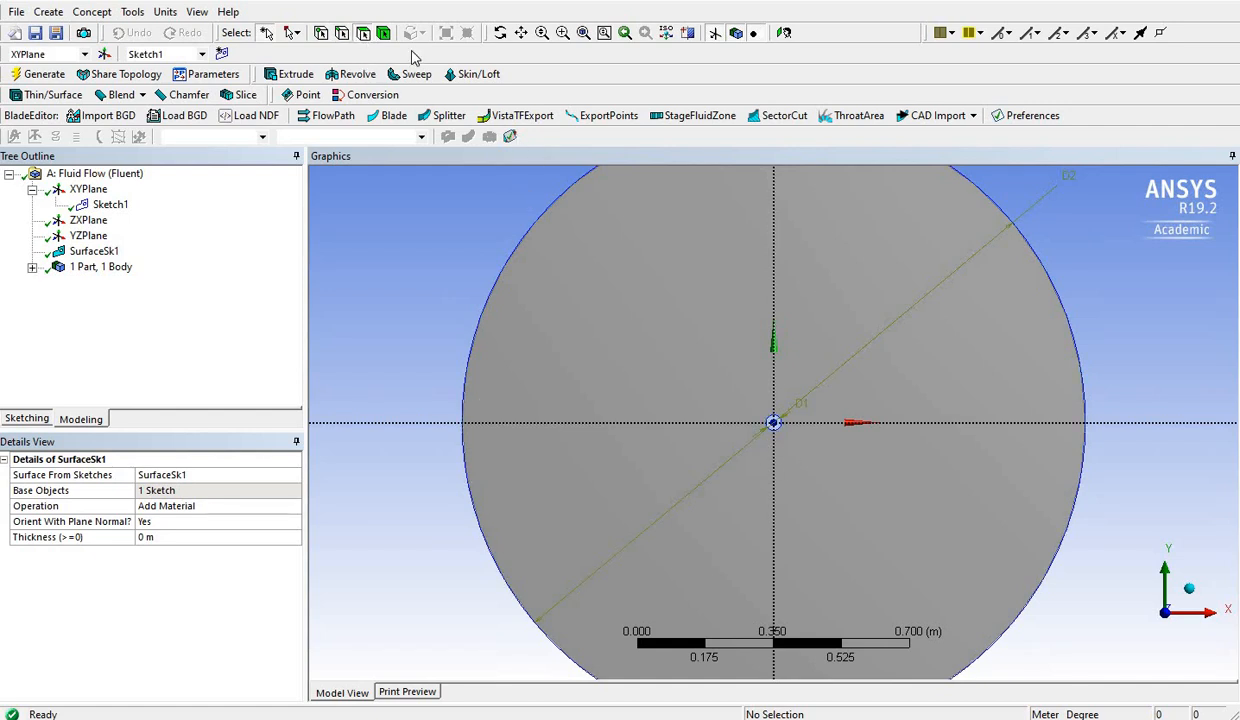
# Review the details of the ring's face and of the Surface Body under the single part
pyautogui.click(1014, 392)
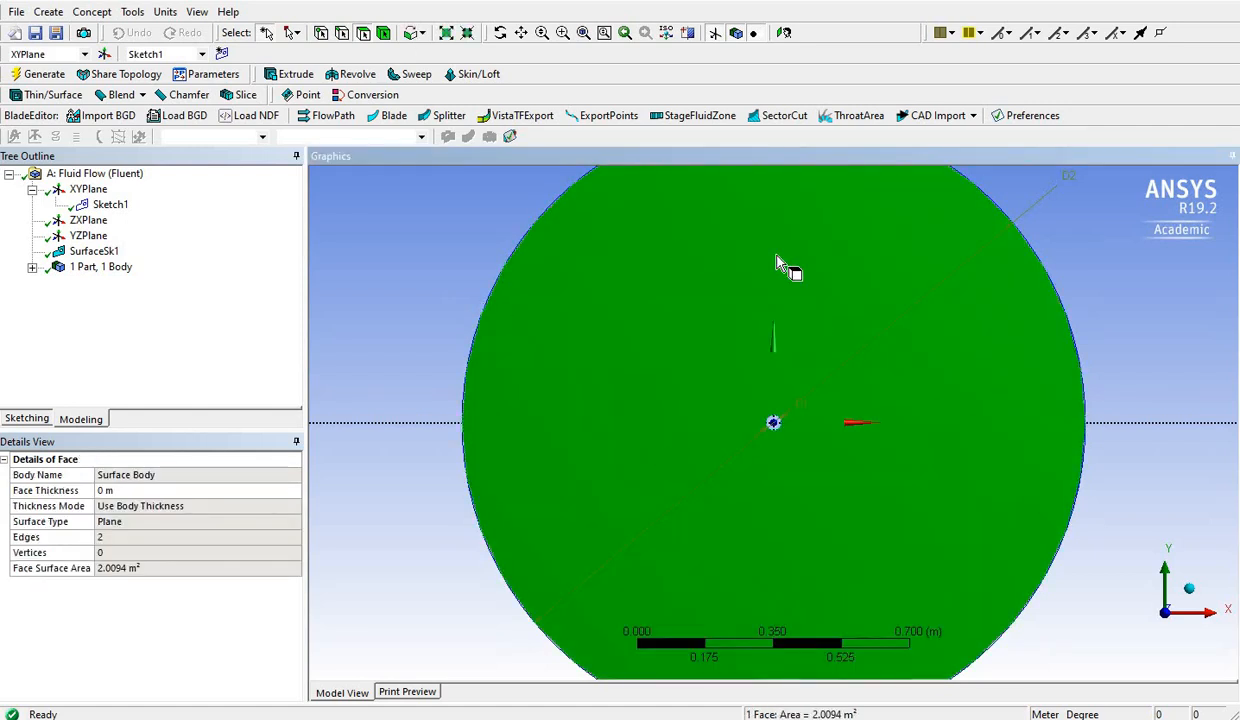
pyautogui.click(32, 267)
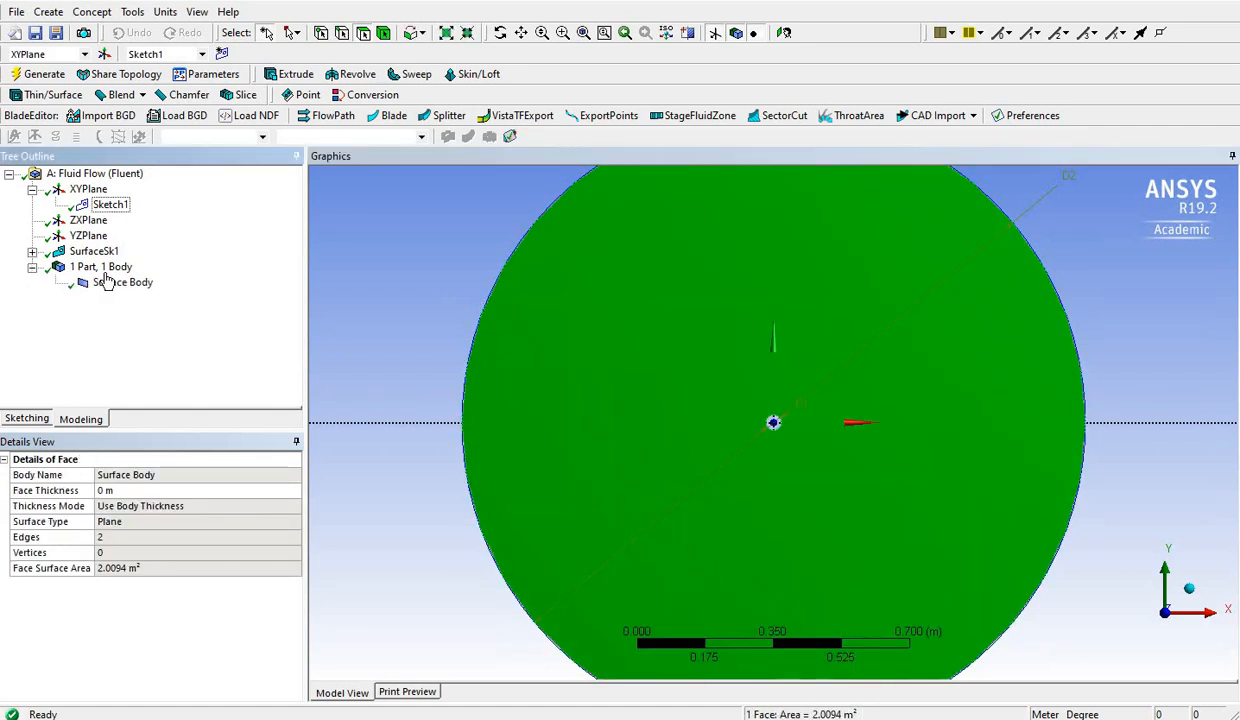
pyautogui.click(120, 283)
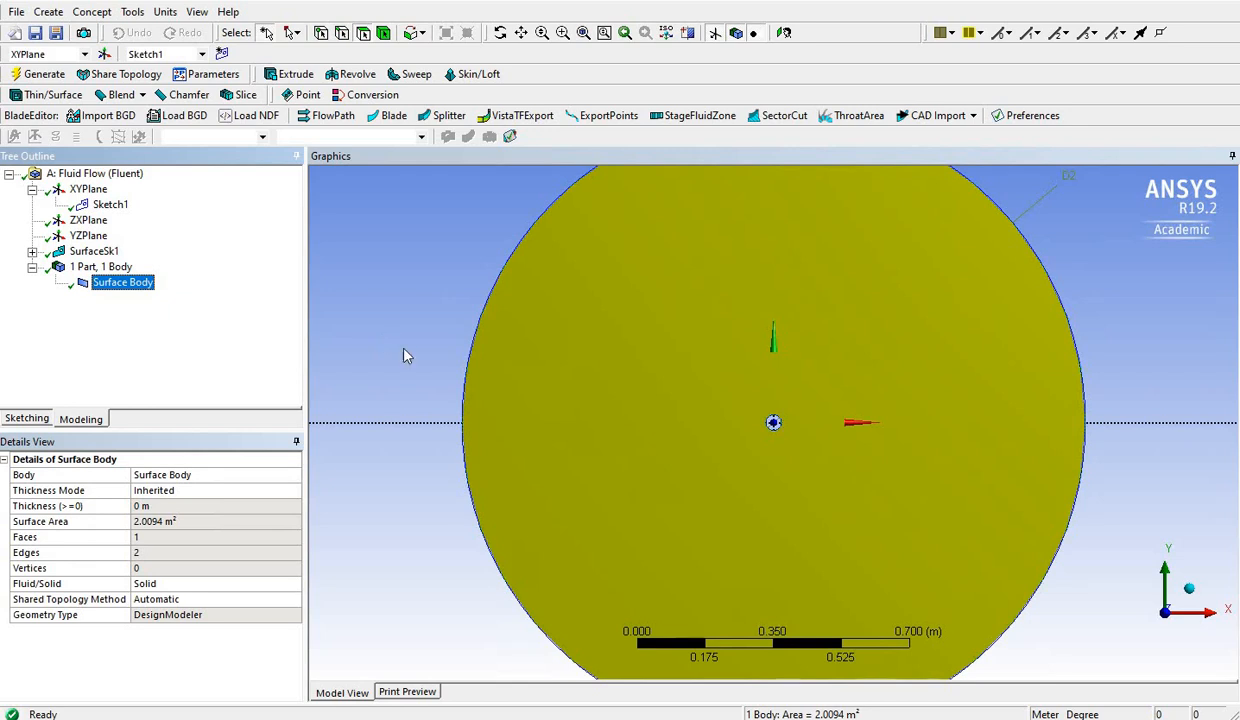
pyautogui.click(346, 343)
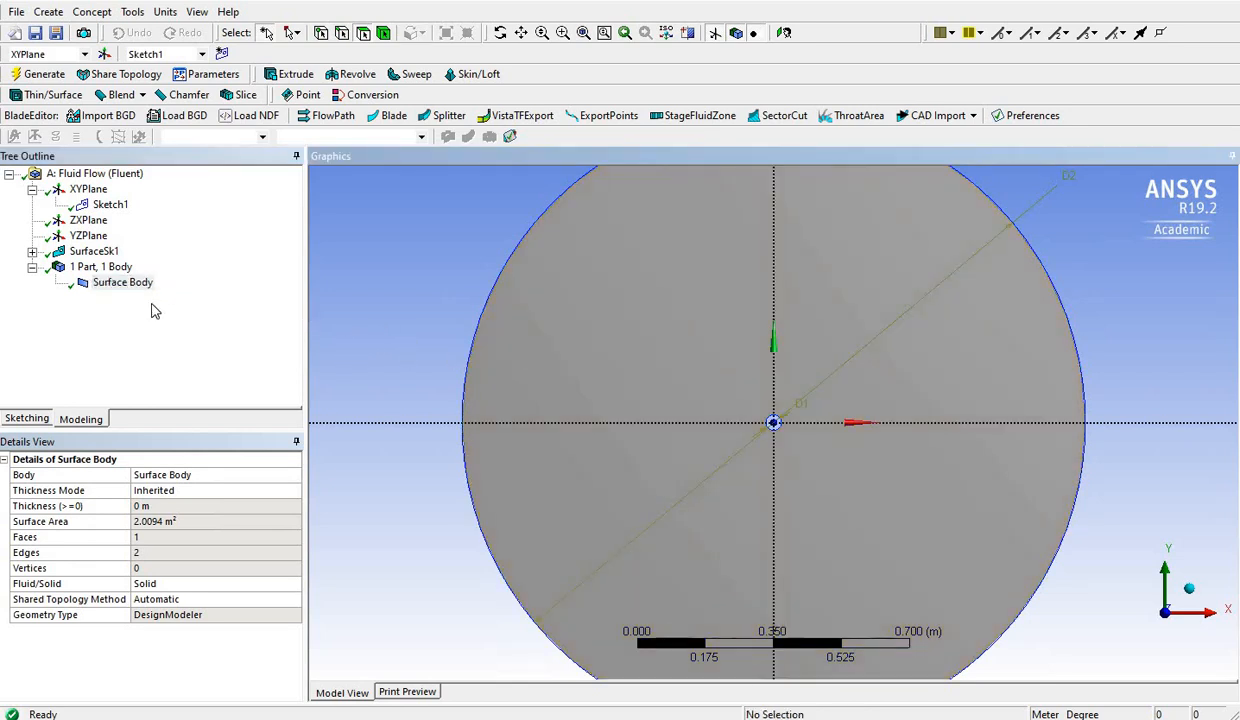
pyautogui.scroll(-2, 528, 482)
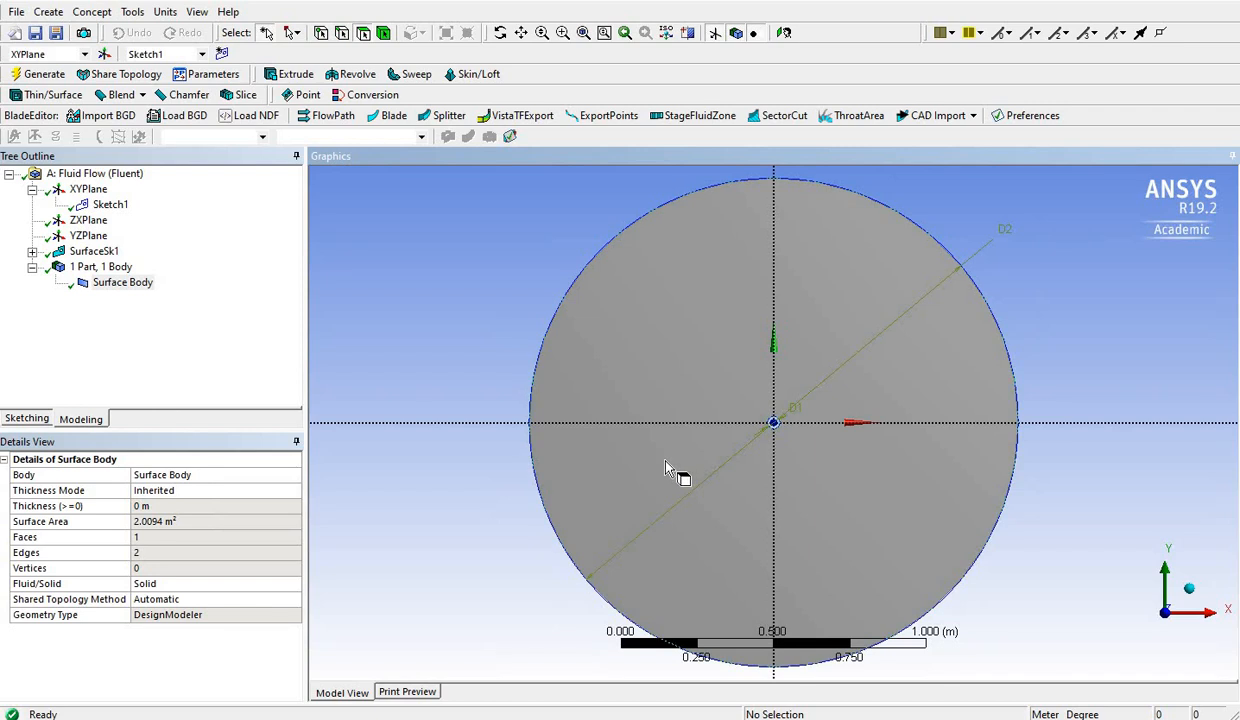
pyautogui.scroll(-1, 728, 462)
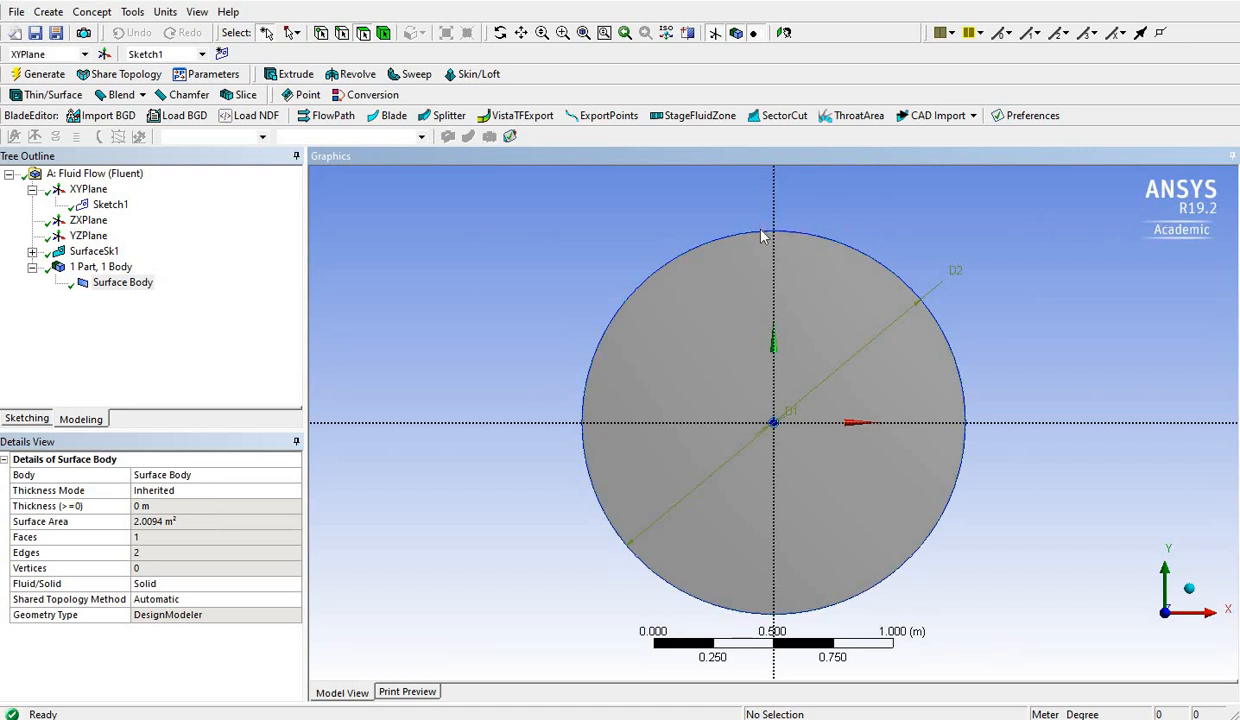
pyautogui.scroll(-1, 756, 268)
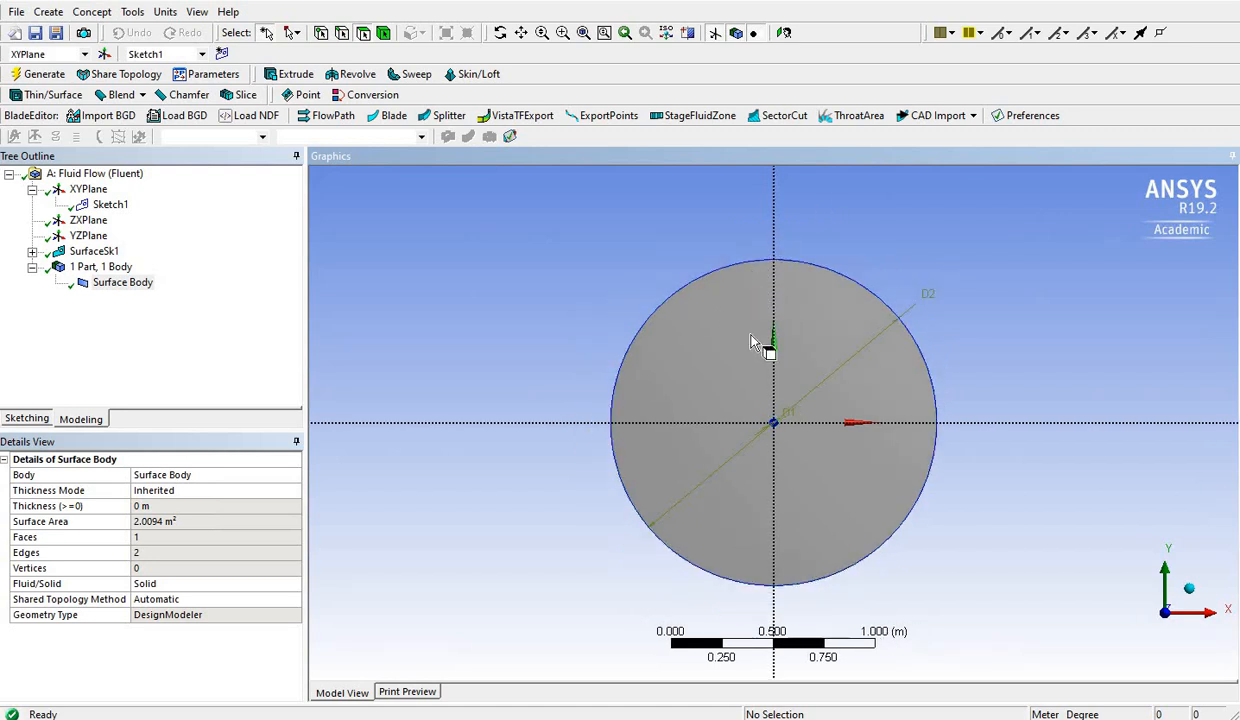
pyautogui.scroll(2, 752, 340)
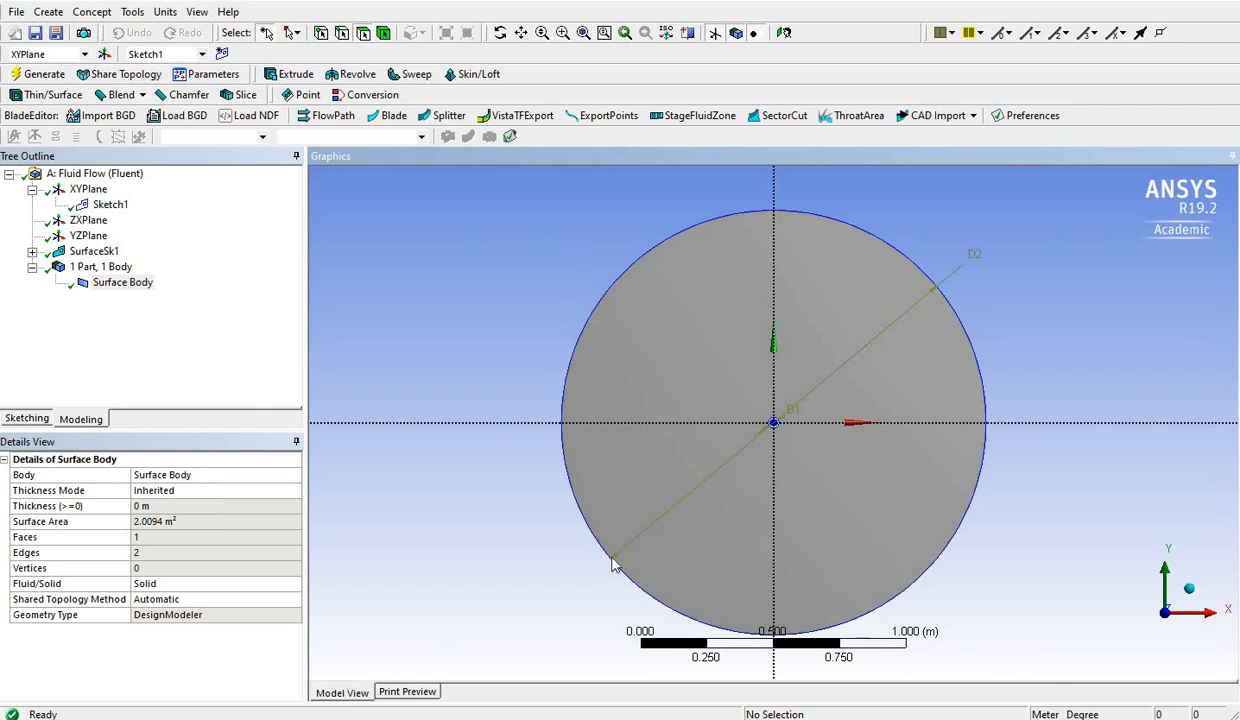
# Switch to PowerPoint and view the rectangular domain on slide 5 and the circular domain on slide 4
pyautogui.hotkey('alt', 'Tab')
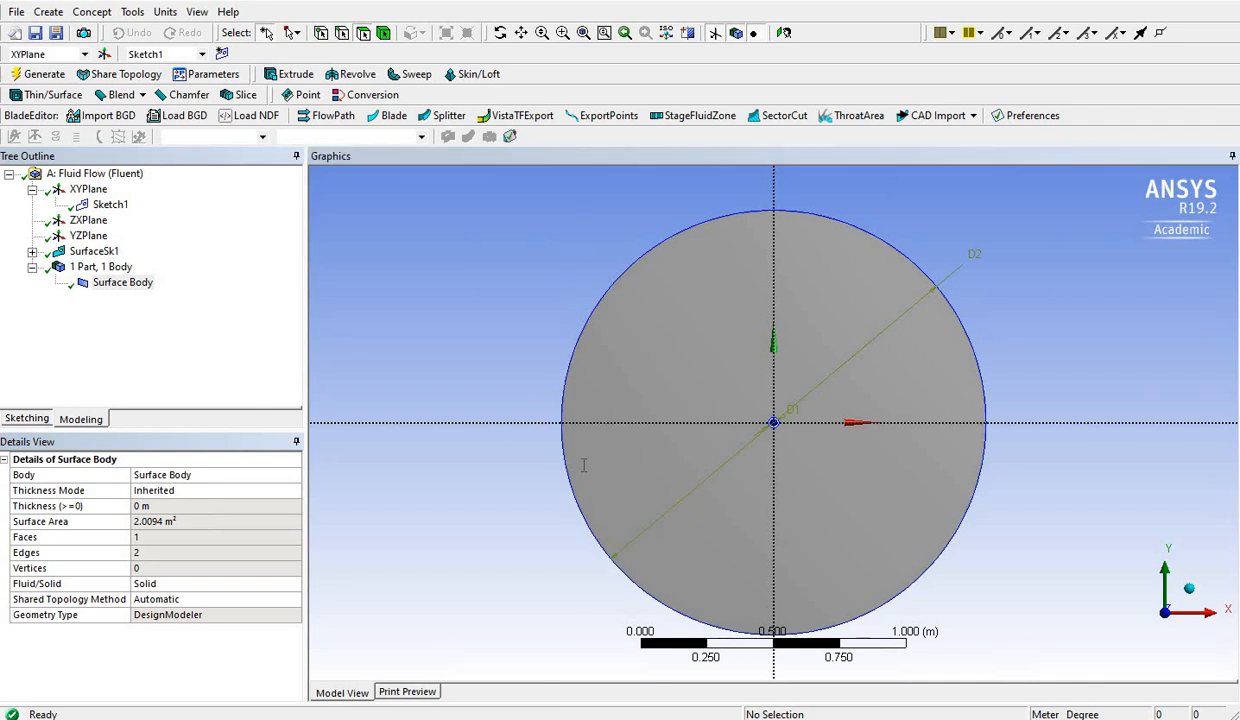
pyautogui.click(93, 558)
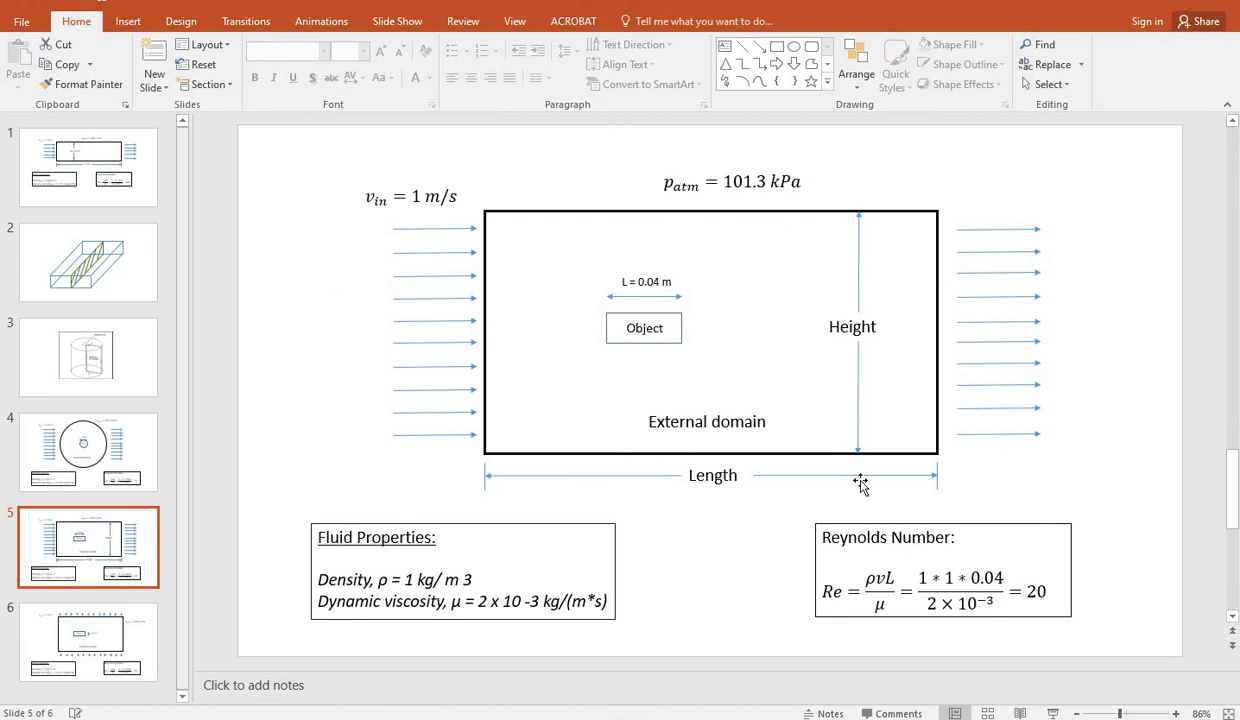
pyautogui.click(80, 460)
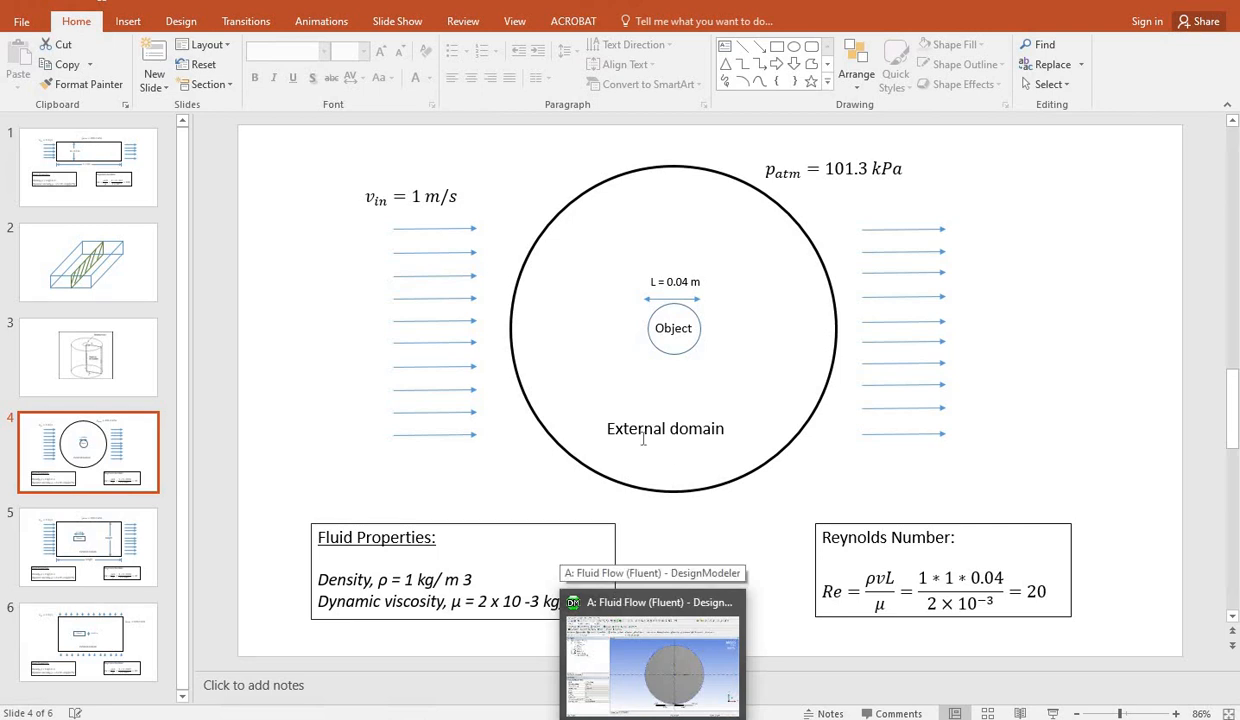
# Draw a vertical line through the centre of the circular domain on slide 4 and remove it
pyautogui.click(743, 49)
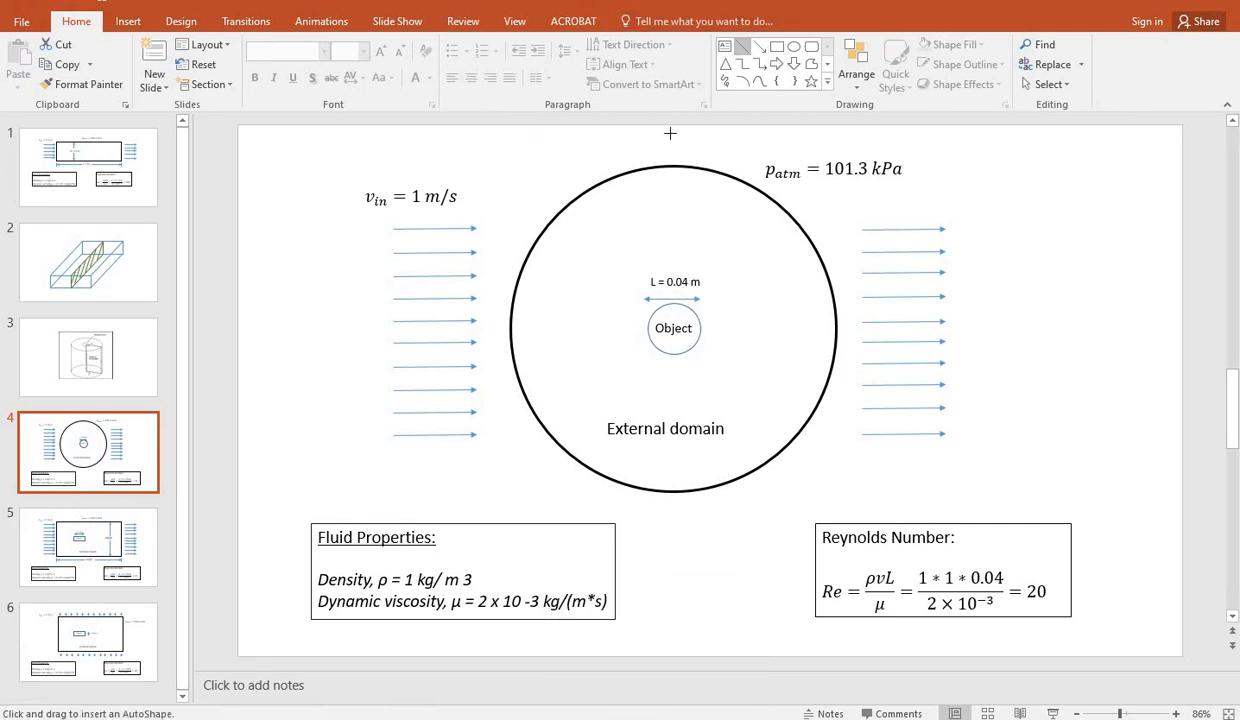
pyautogui.moveTo(670, 132)
pyautogui.mouseDown()
pyautogui.moveTo(653, 527)
pyautogui.moveTo(678, 533)
pyautogui.mouseUp()
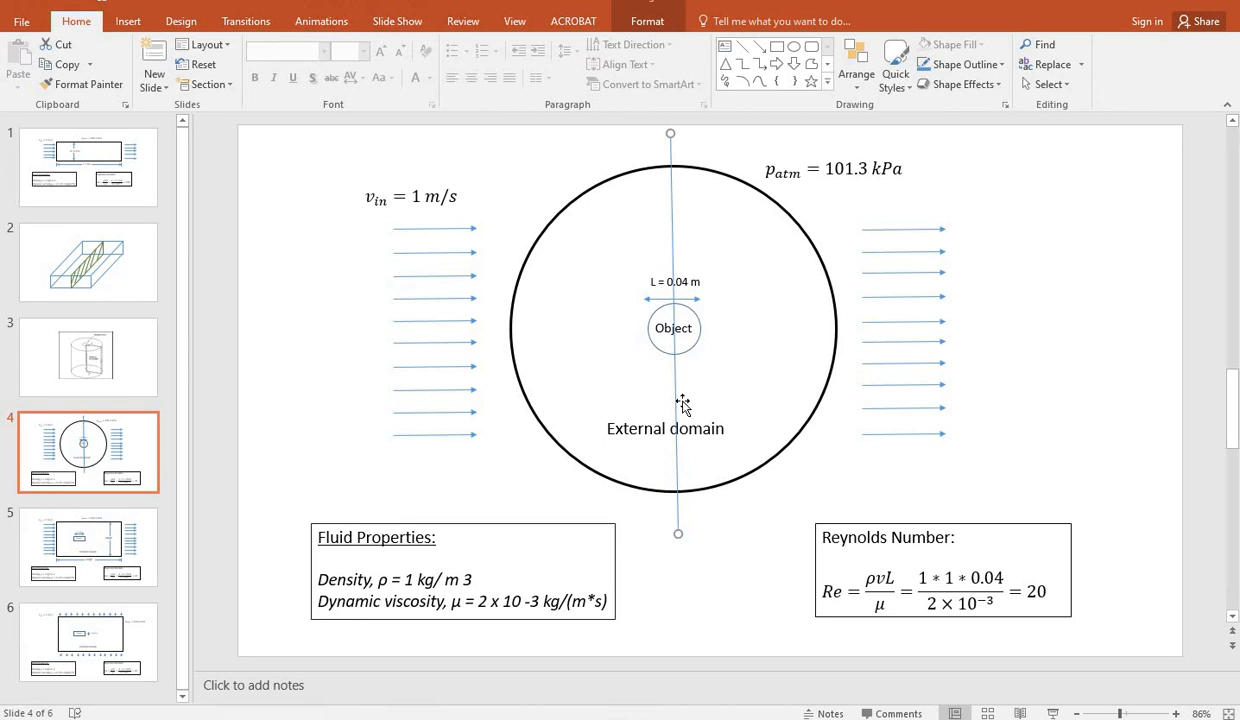
pyautogui.press('Delete')
# View the rotating cover diagram on slide 3, compare it with the surface in DesignModeler, and return to DesignModeler
pyautogui.press('pageup')
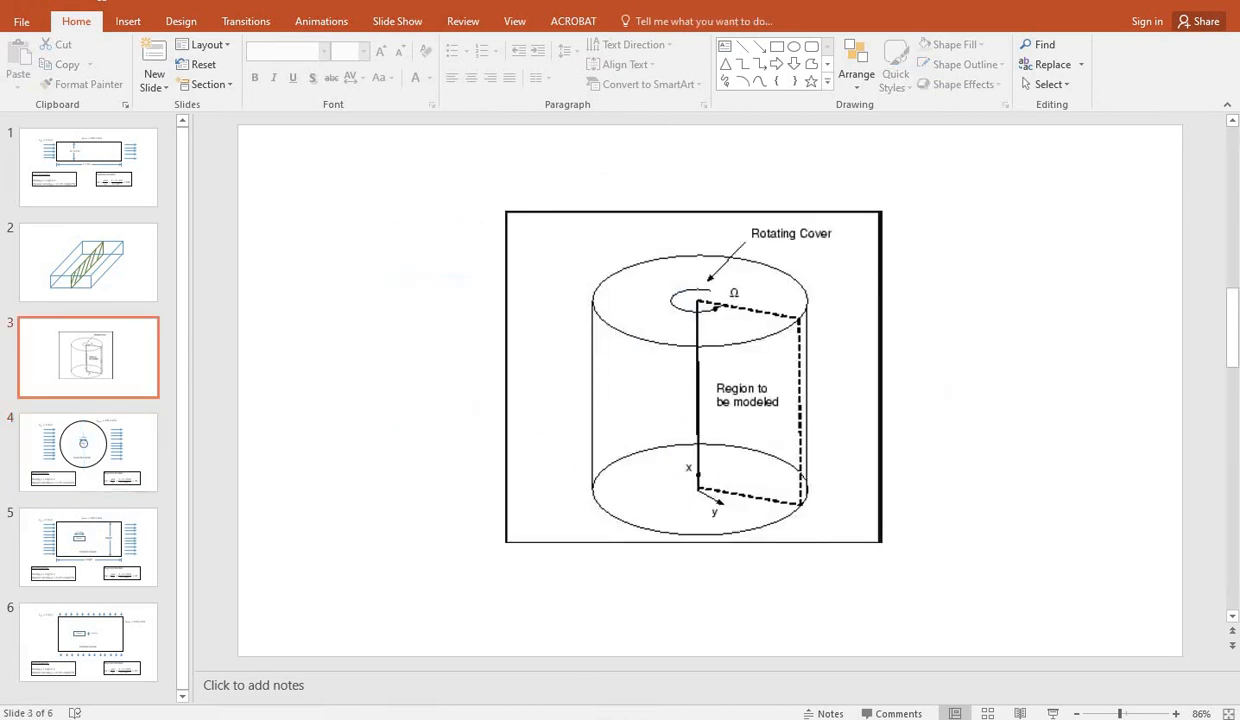
pyautogui.hotkey('alt', 'Tab')
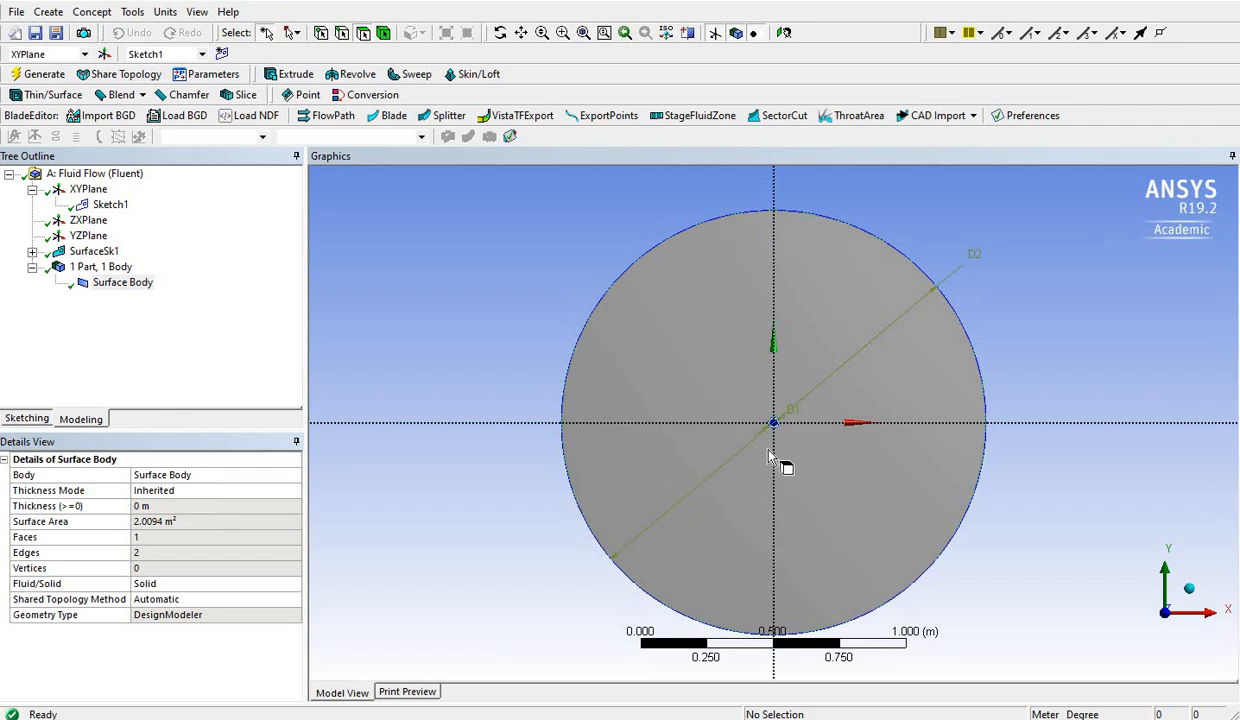
pyautogui.hotkey('alt', 'Tab')
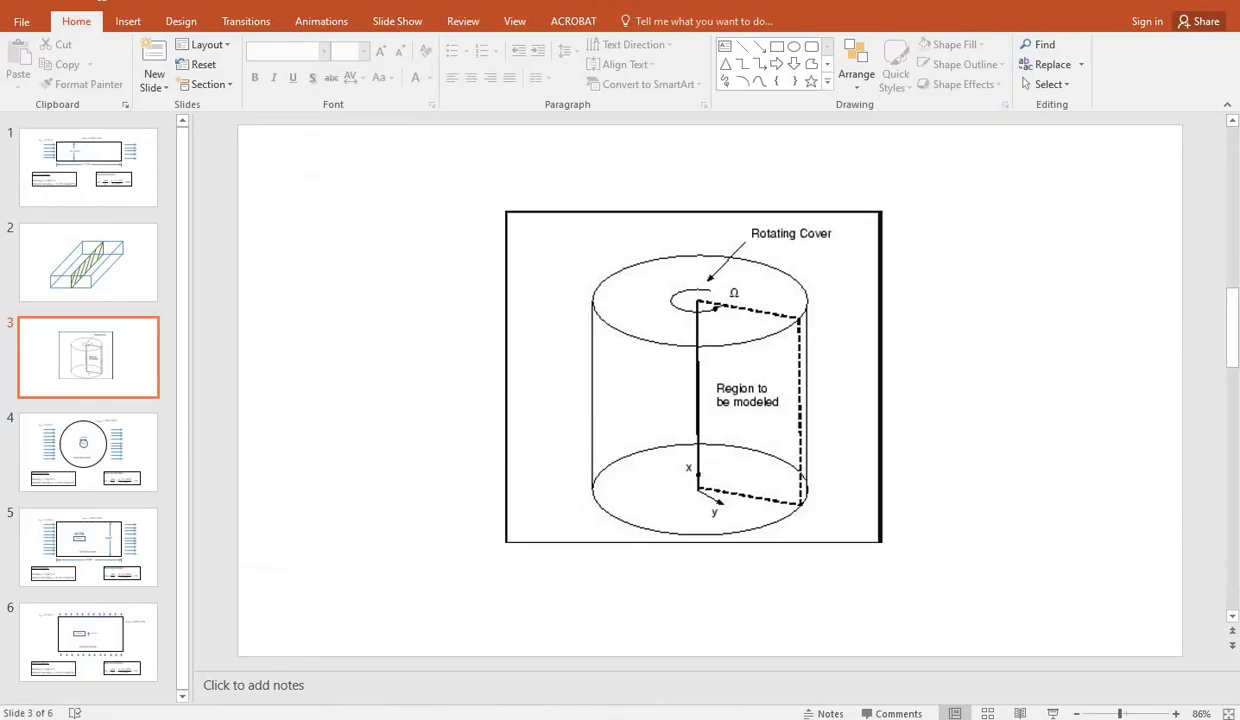
pyautogui.hotkey('alt', 'Tab')
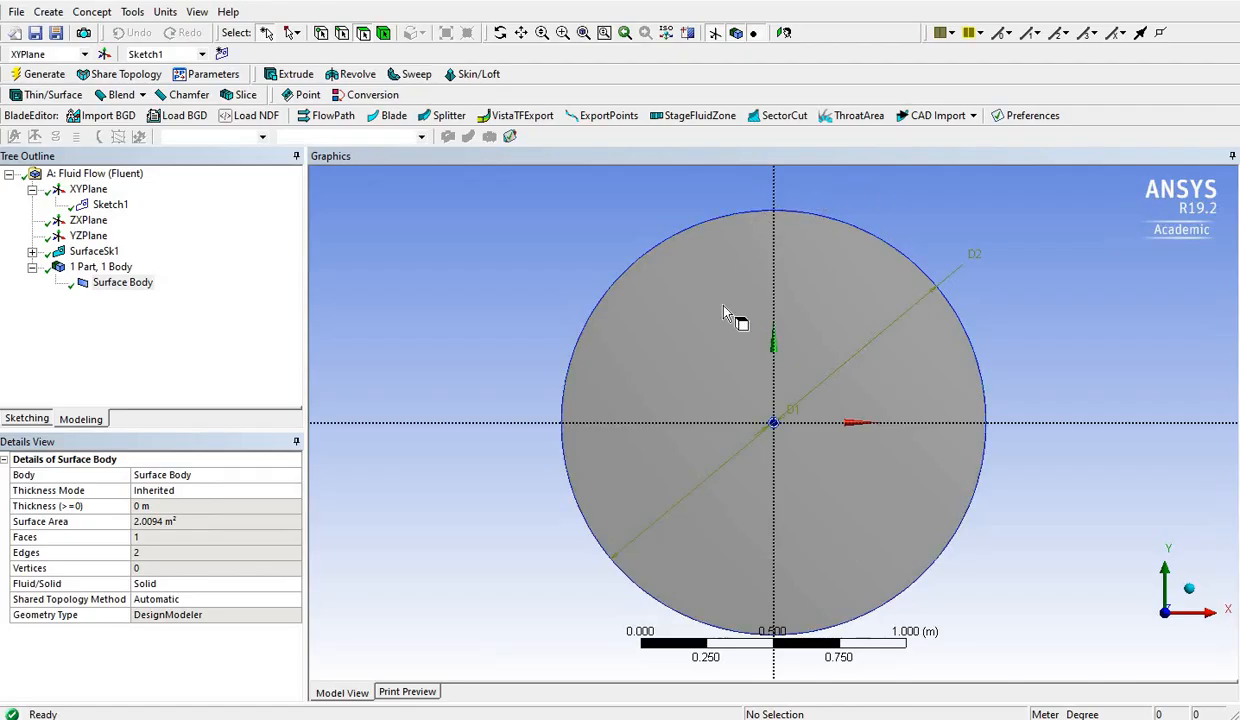
# Check the ring's face and its outer circular edge by selecting each, and restore face selection
pyautogui.click(731, 335)
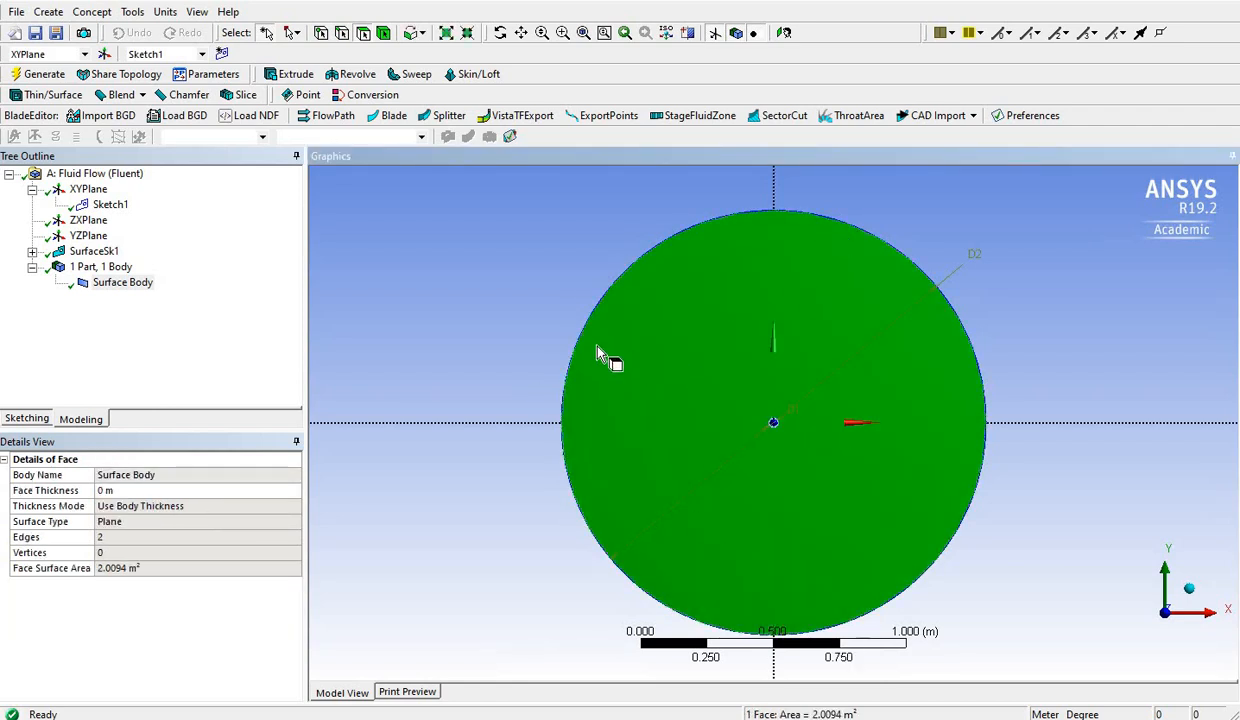
pyautogui.click(500, 264)
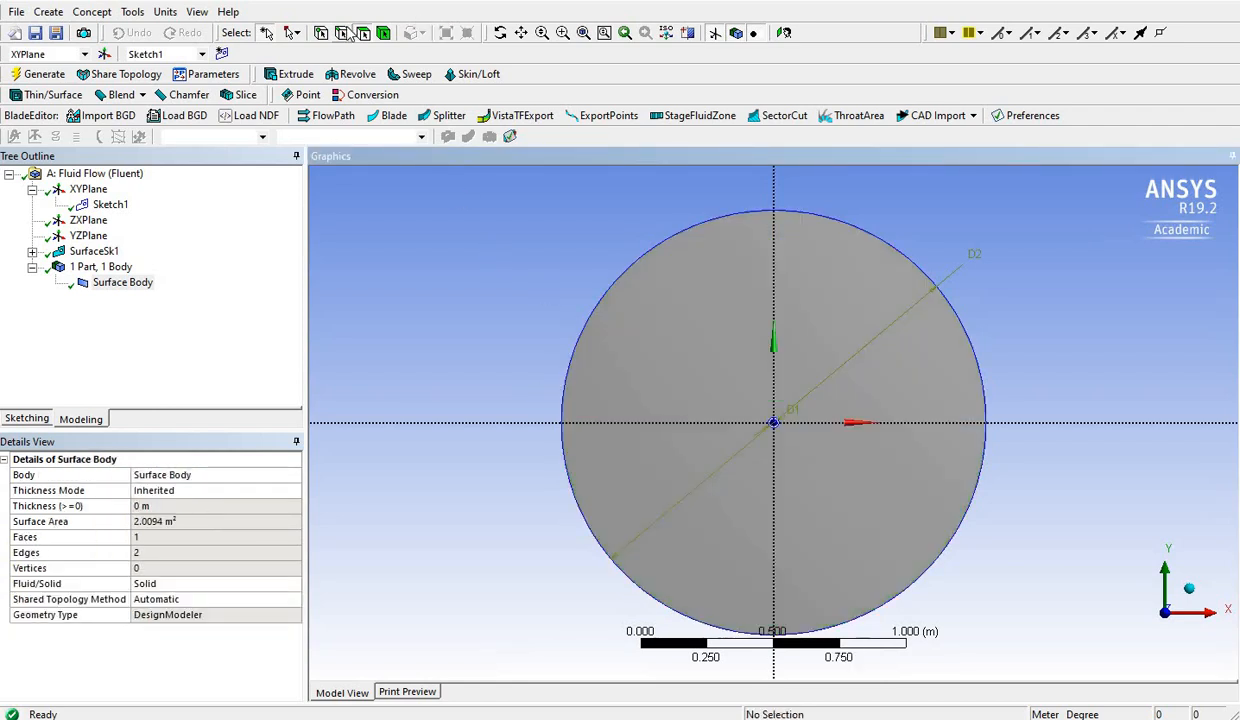
pyautogui.click(617, 293)
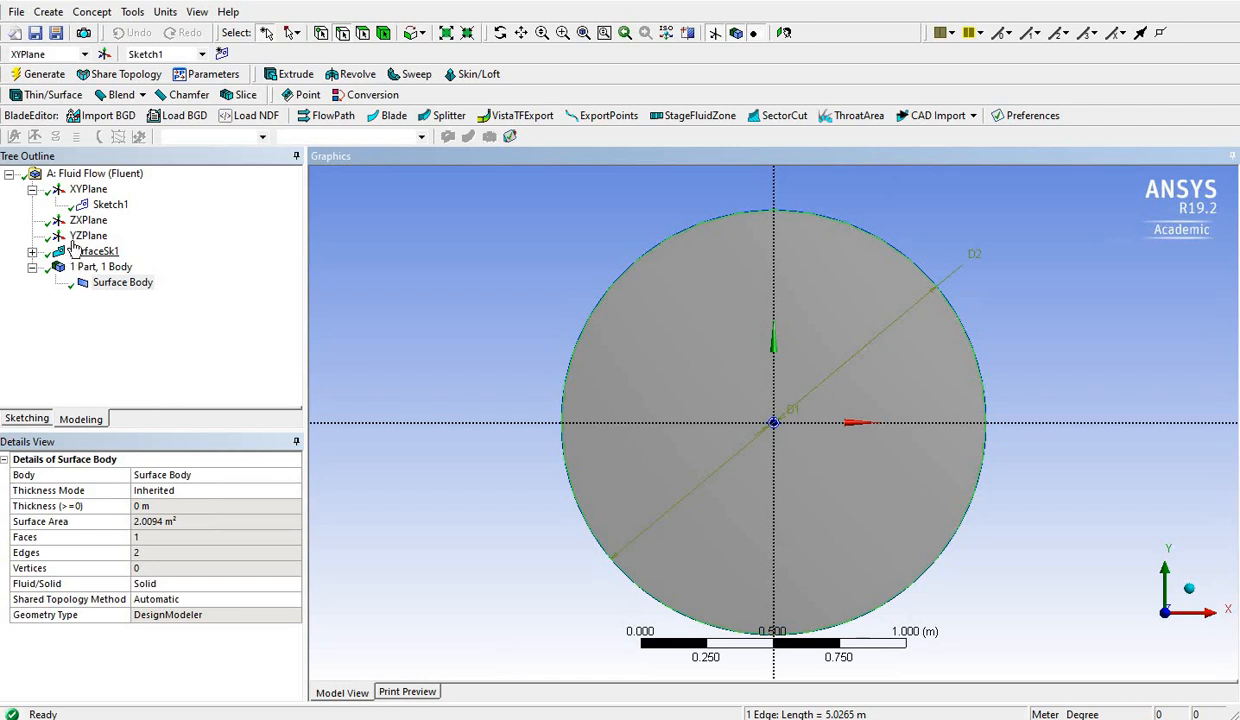
pyautogui.click(90, 13)
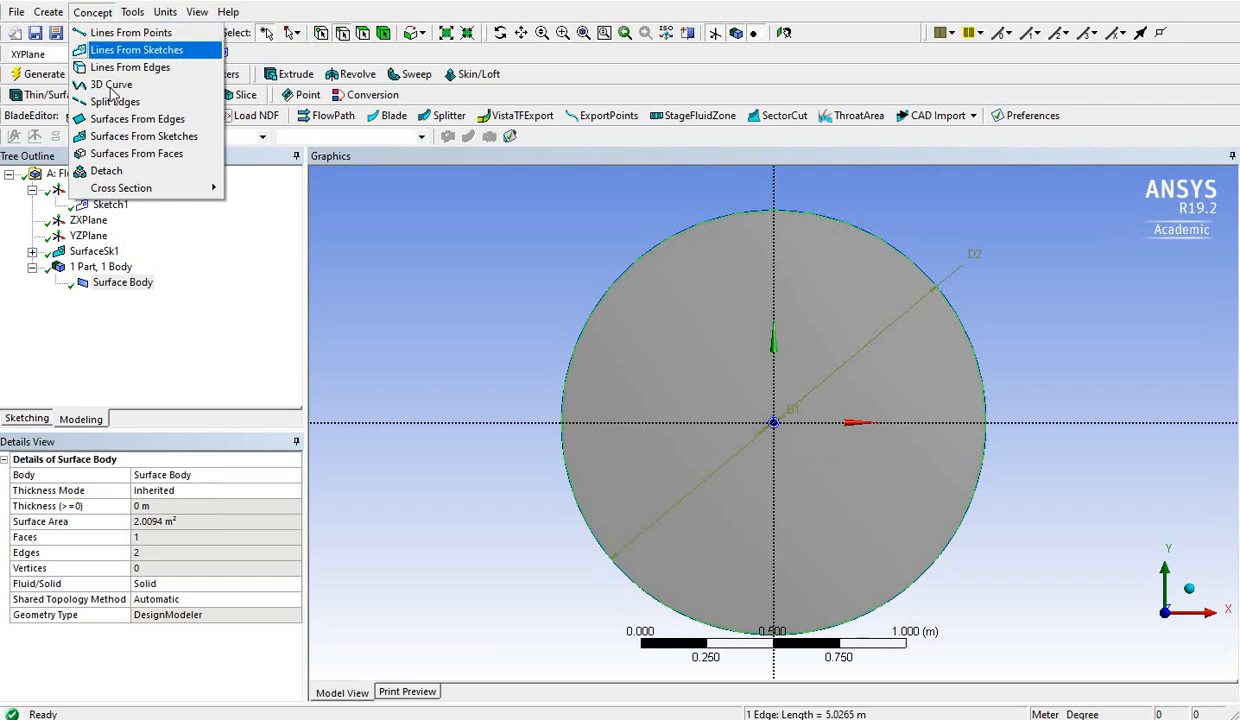
pyautogui.click(544, 298)
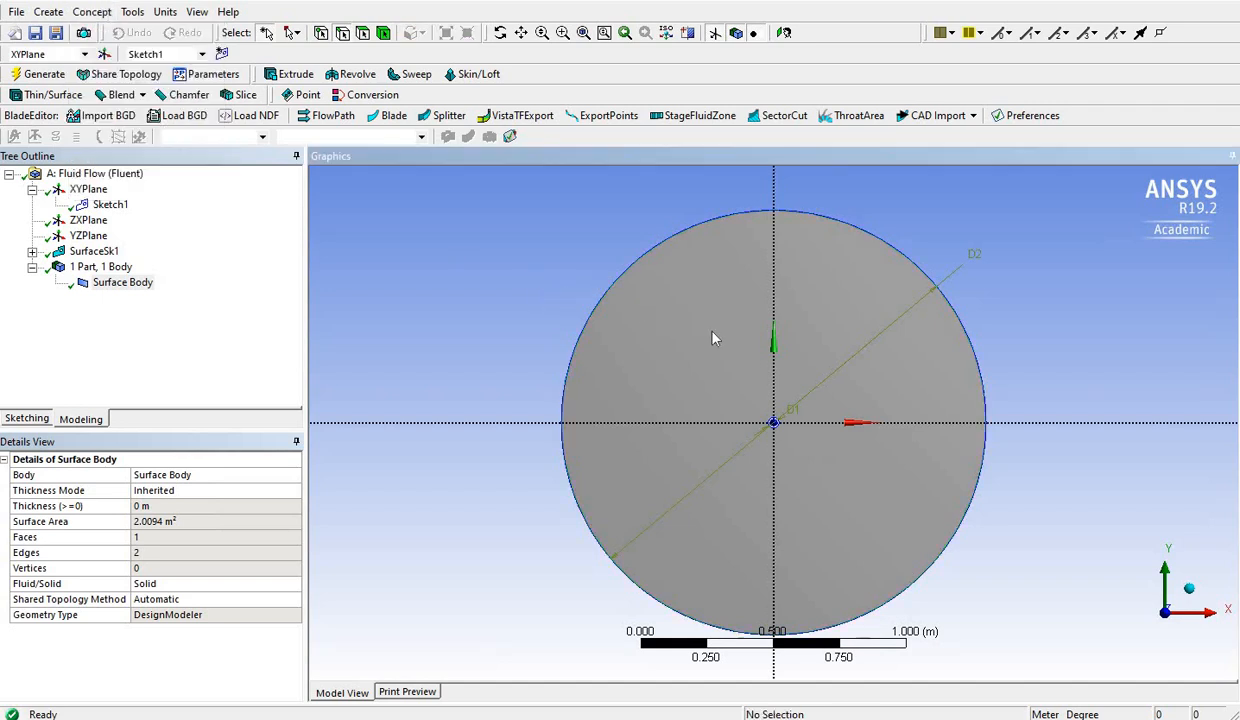
pyautogui.click(361, 35)
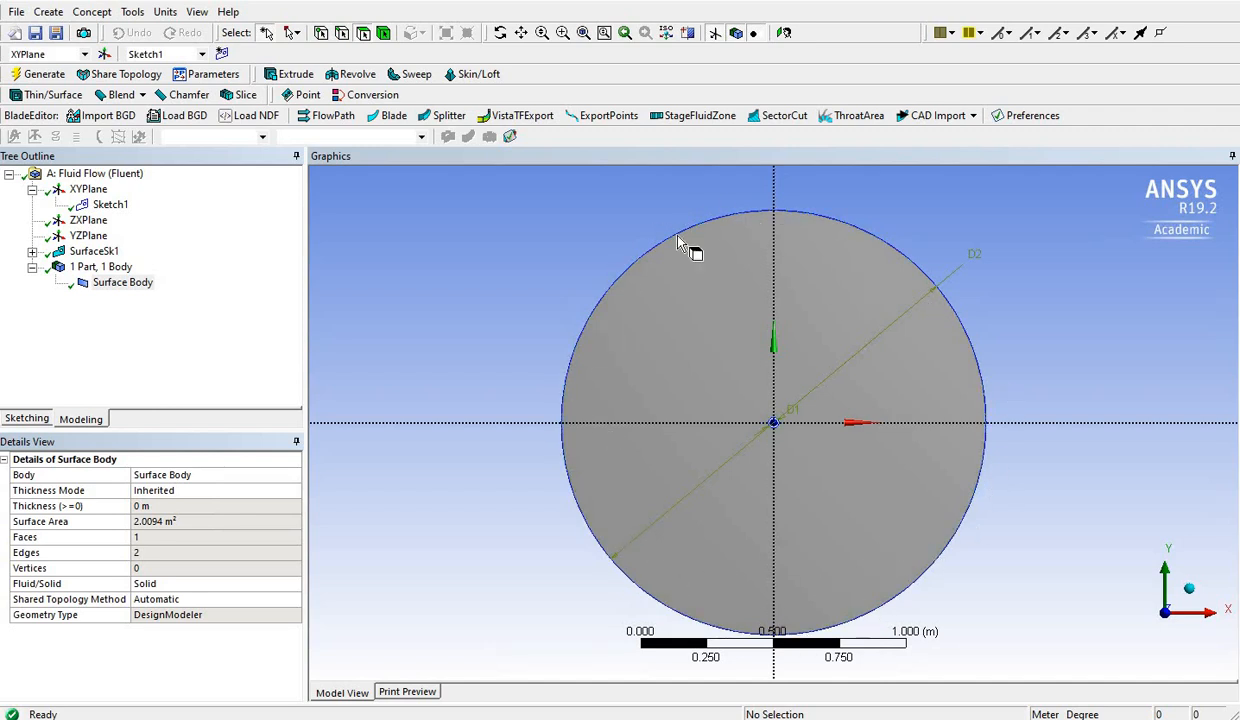
pyautogui.click(105, 10)
pyautogui.moveTo(134, 13)
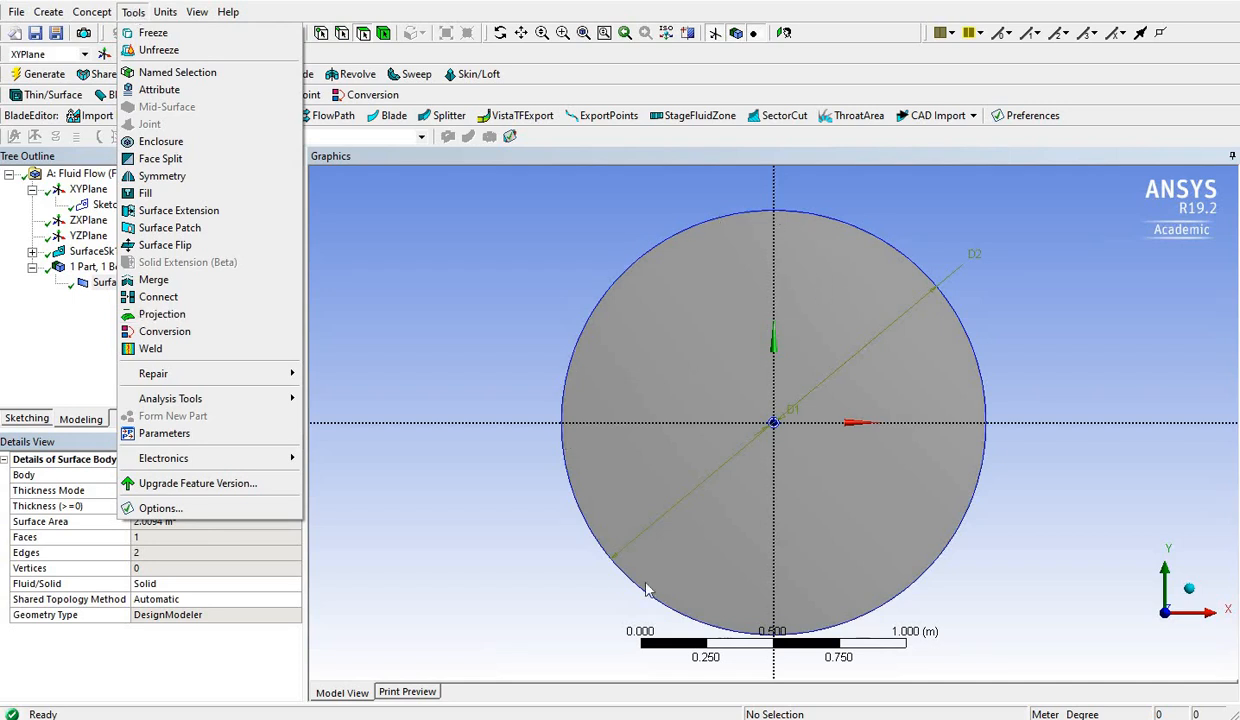
pyautogui.click(453, 289)
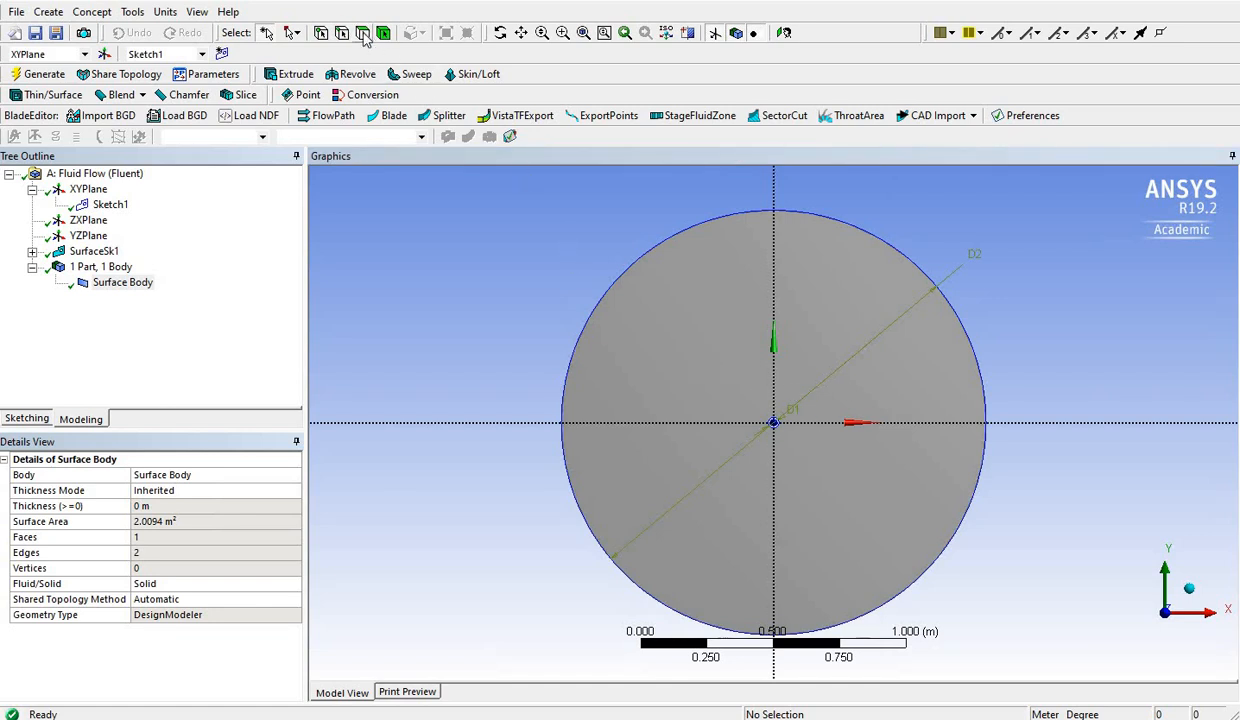
# Start a Face Split with the ring's face as the target and By Points and Edges as the split type
pyautogui.click(783, 378)
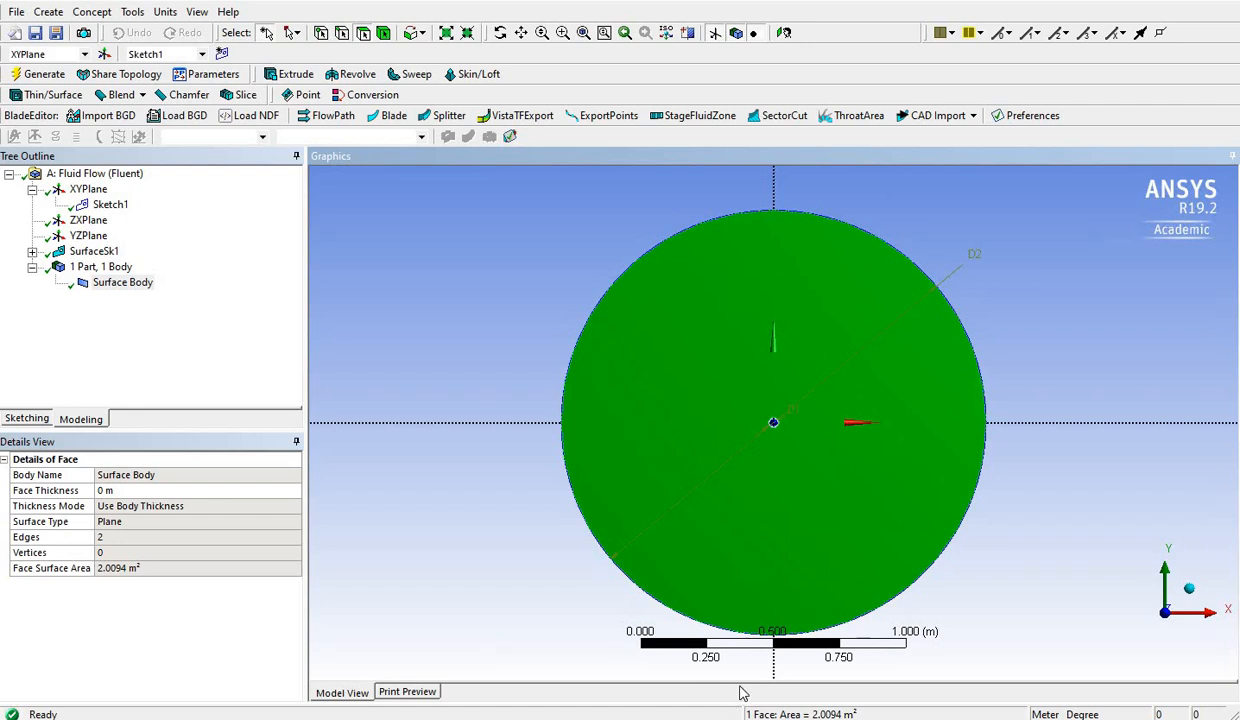
pyautogui.click(92, 12)
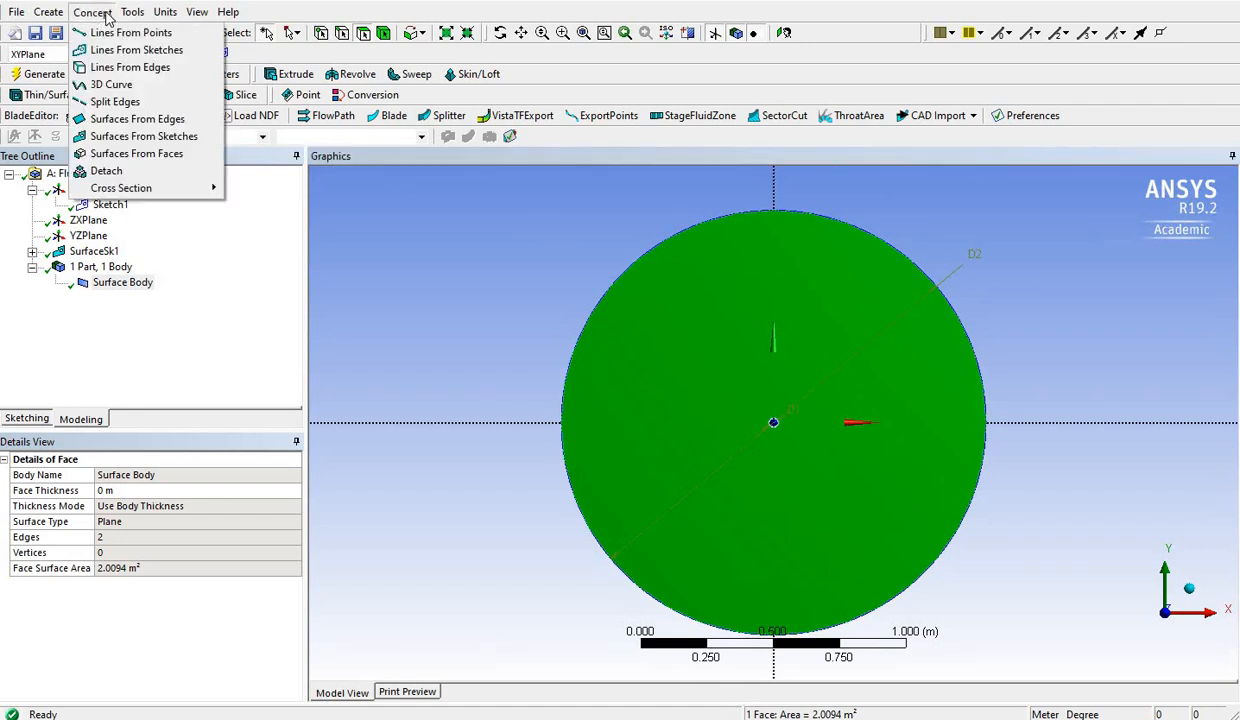
pyautogui.moveTo(135, 14)
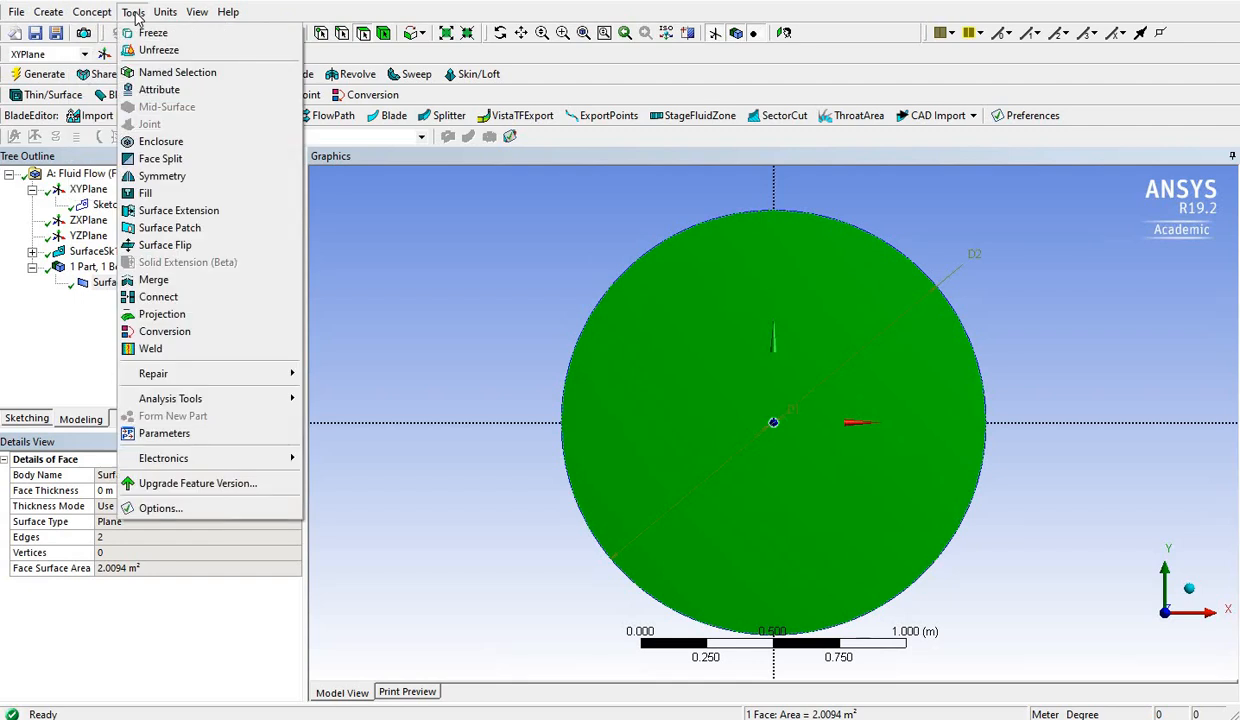
pyautogui.click(160, 159)
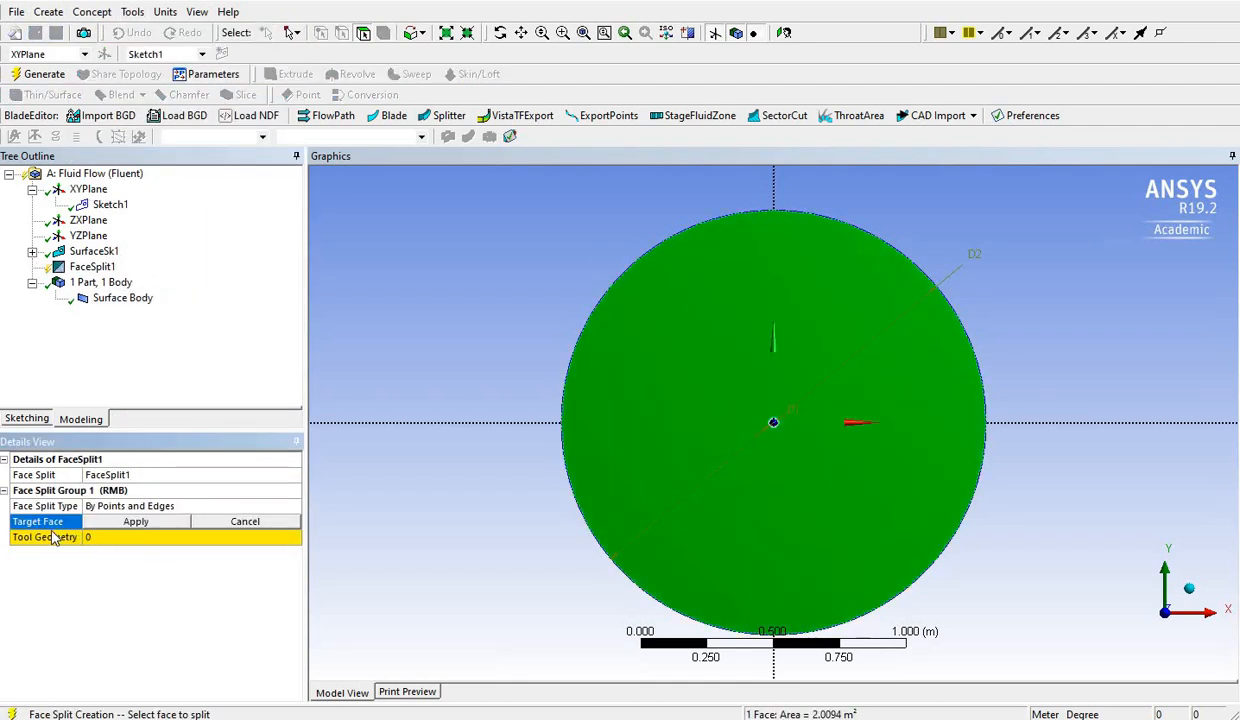
pyautogui.click(118, 503)
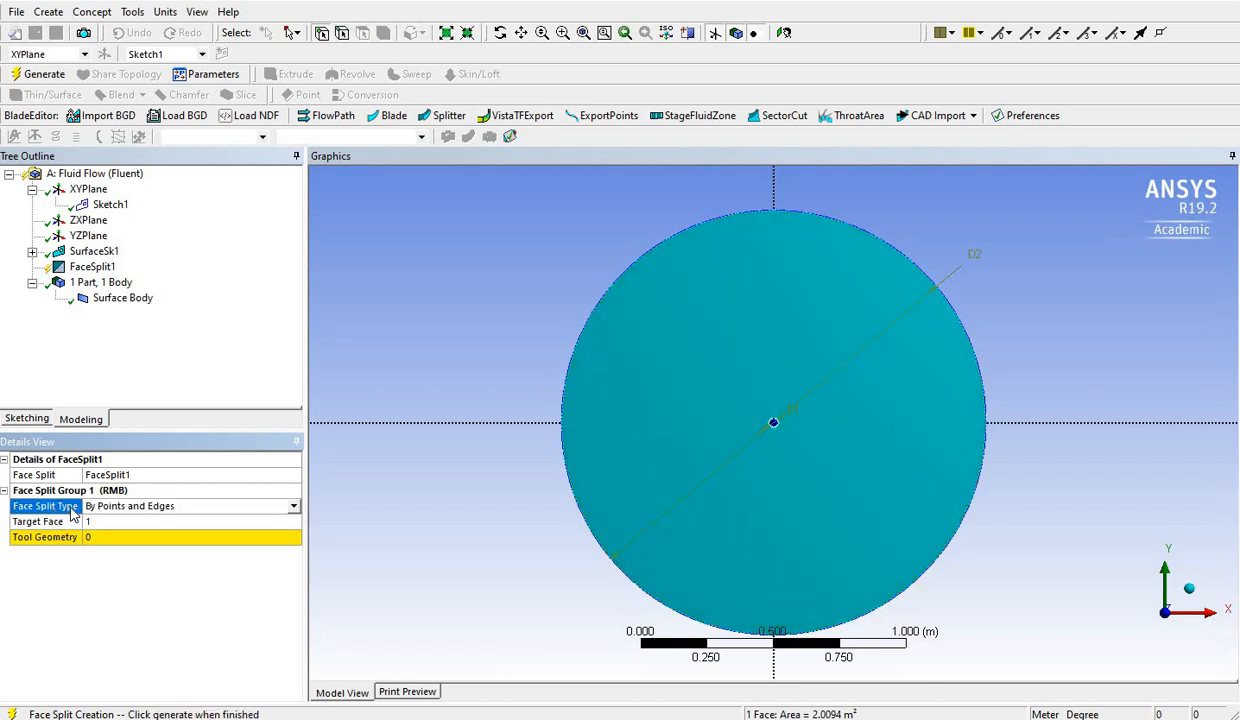
pyautogui.click(292, 506)
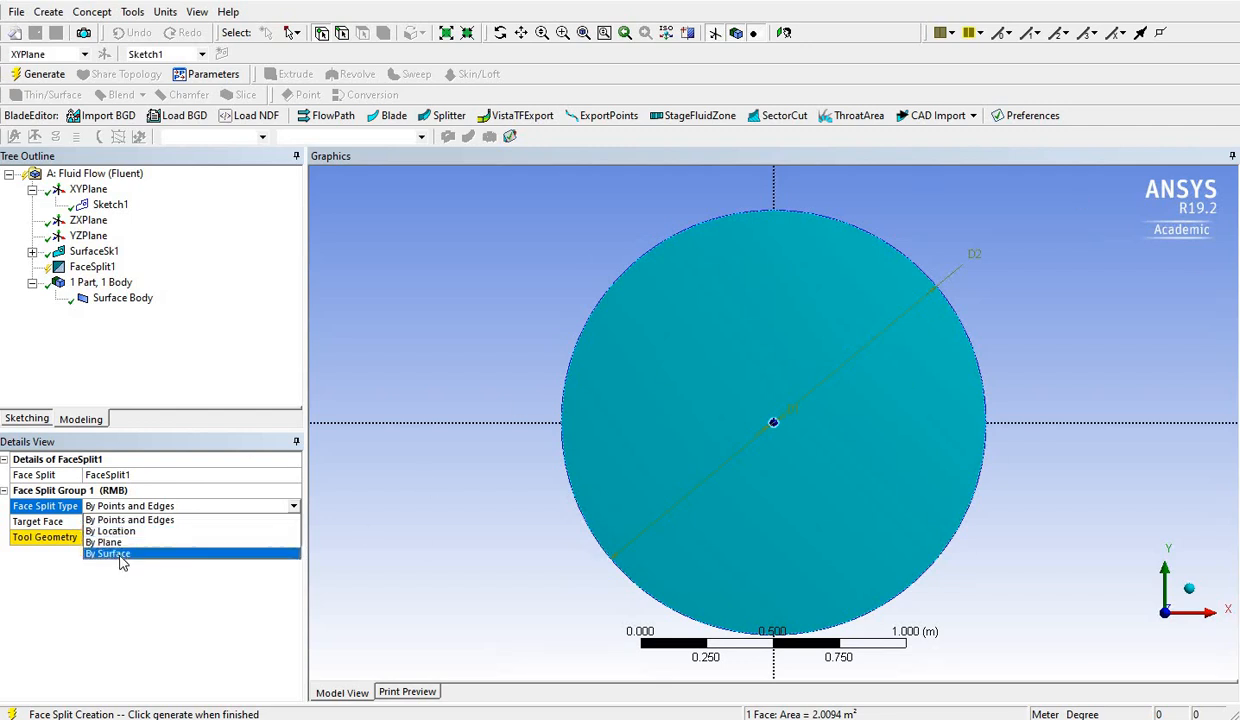
pyautogui.click(160, 521)
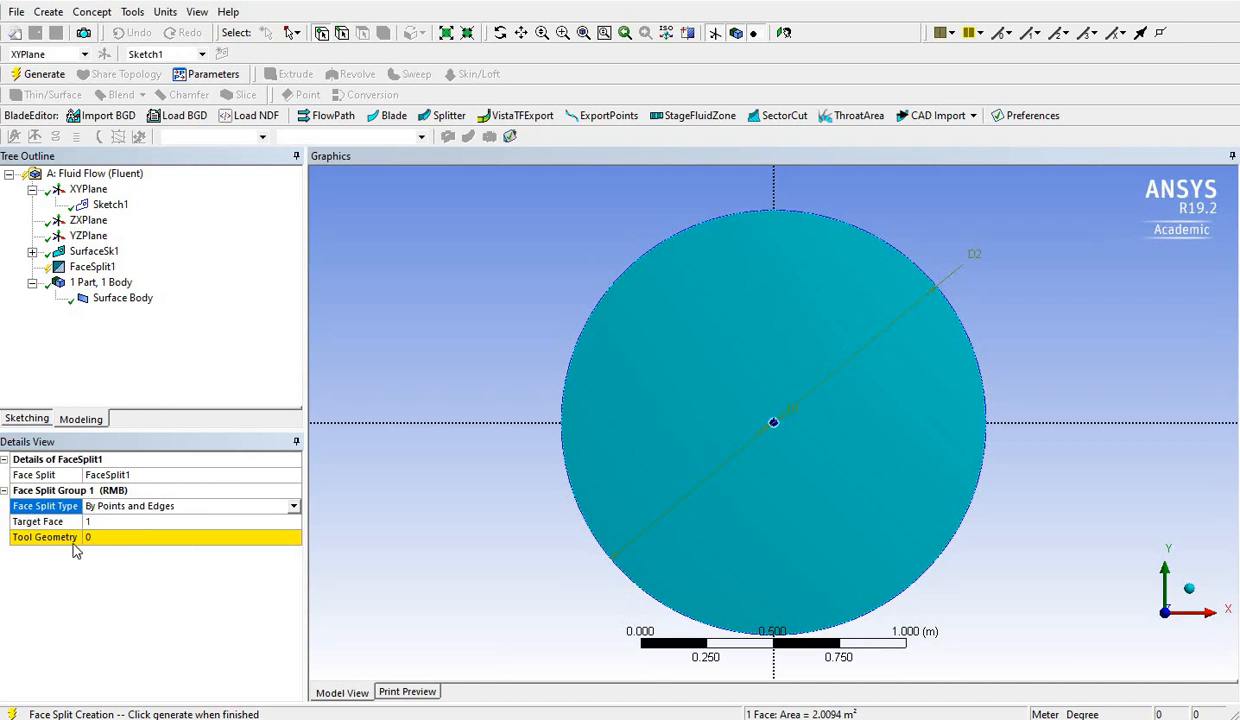
# Split the ring's face along the XY plane's vertical axis, using that axis as the tool geometry, and generate the split
pyautogui.click(105, 522)
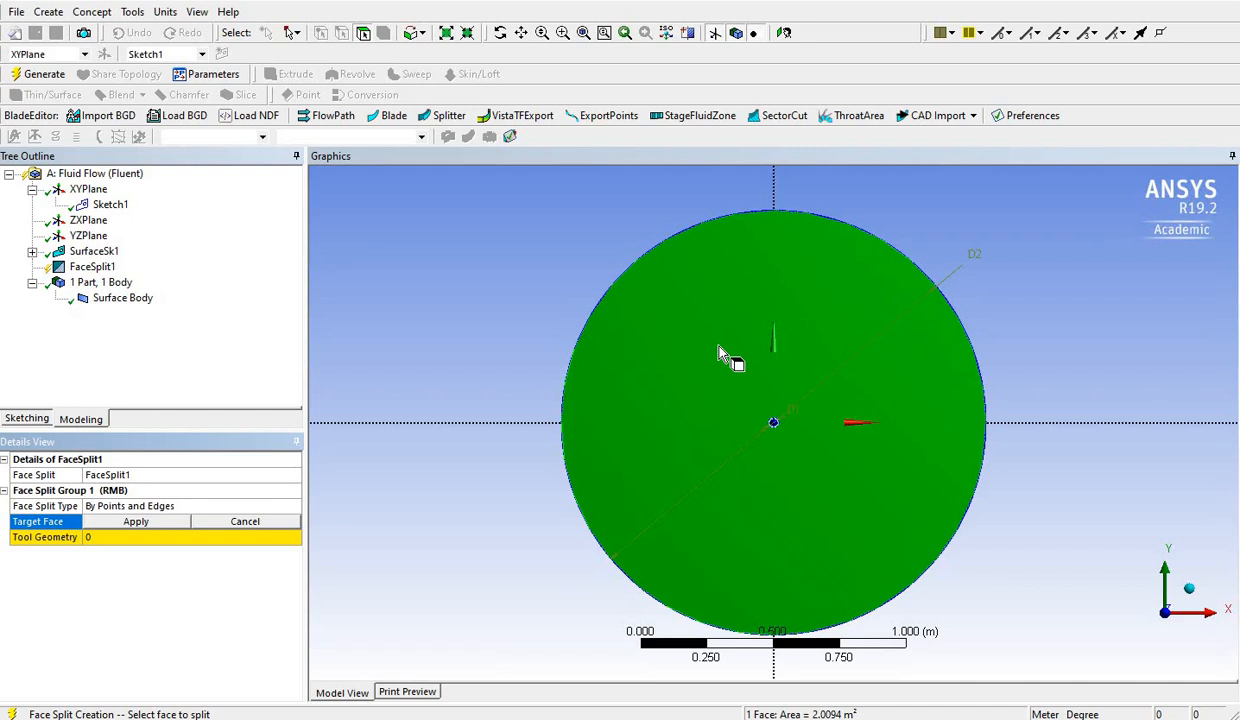
pyautogui.click(757, 342)
pyautogui.click(130, 520)
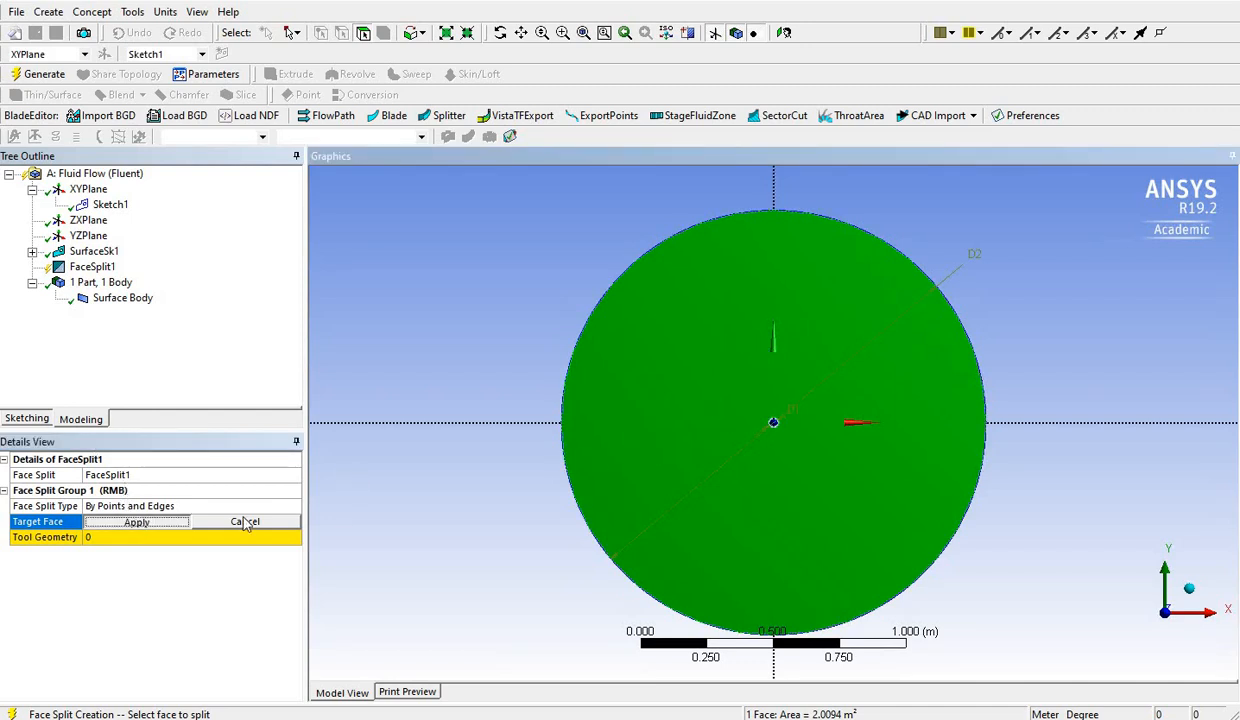
pyautogui.click(104, 538)
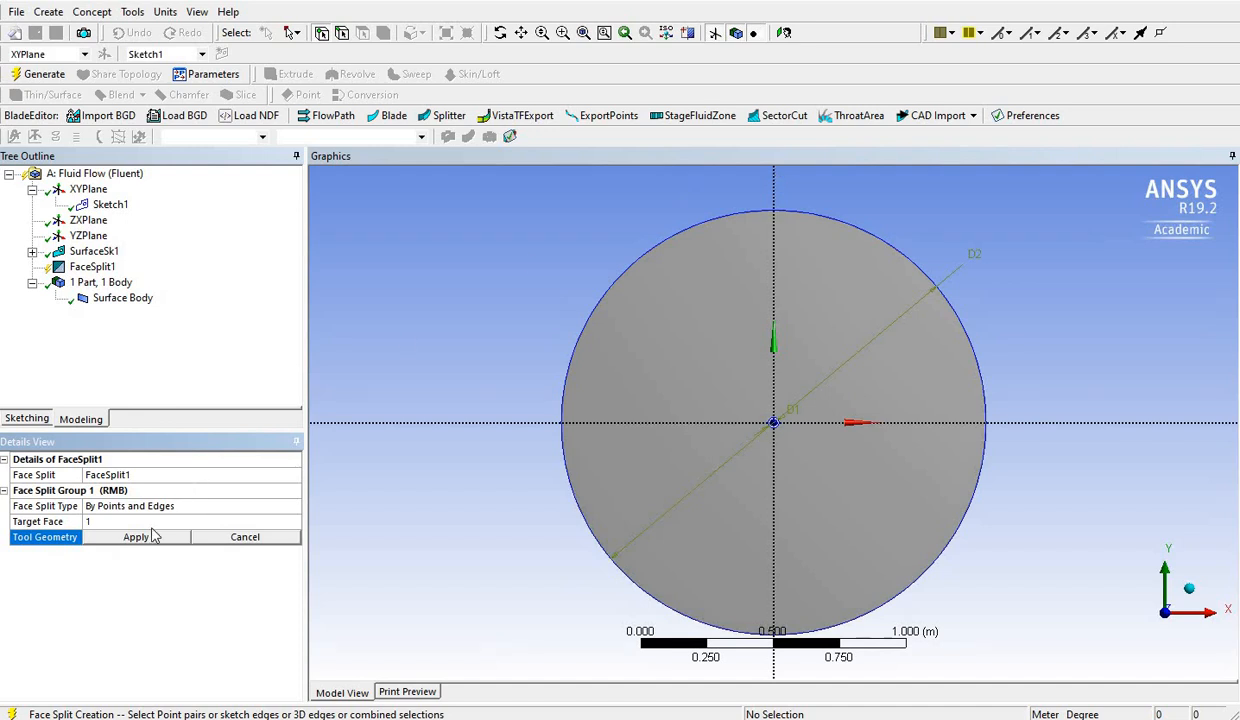
pyautogui.click(342, 33)
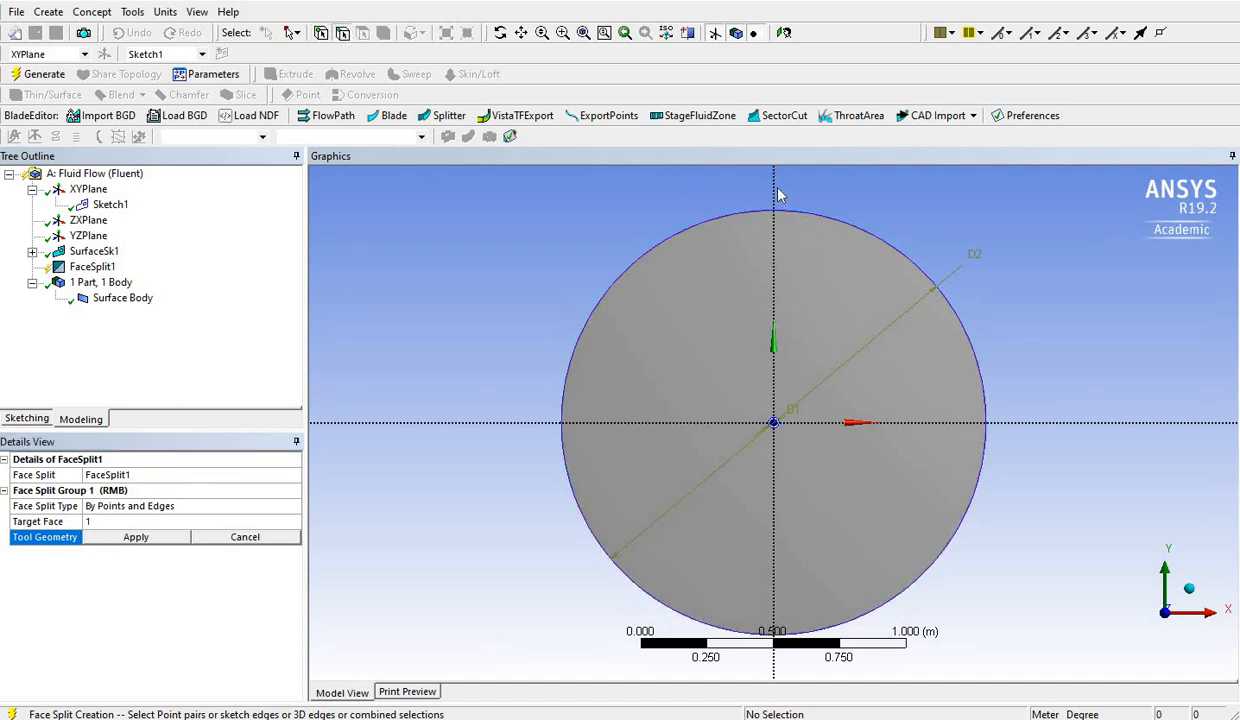
pyautogui.click(771, 229)
pyautogui.click(771, 229)
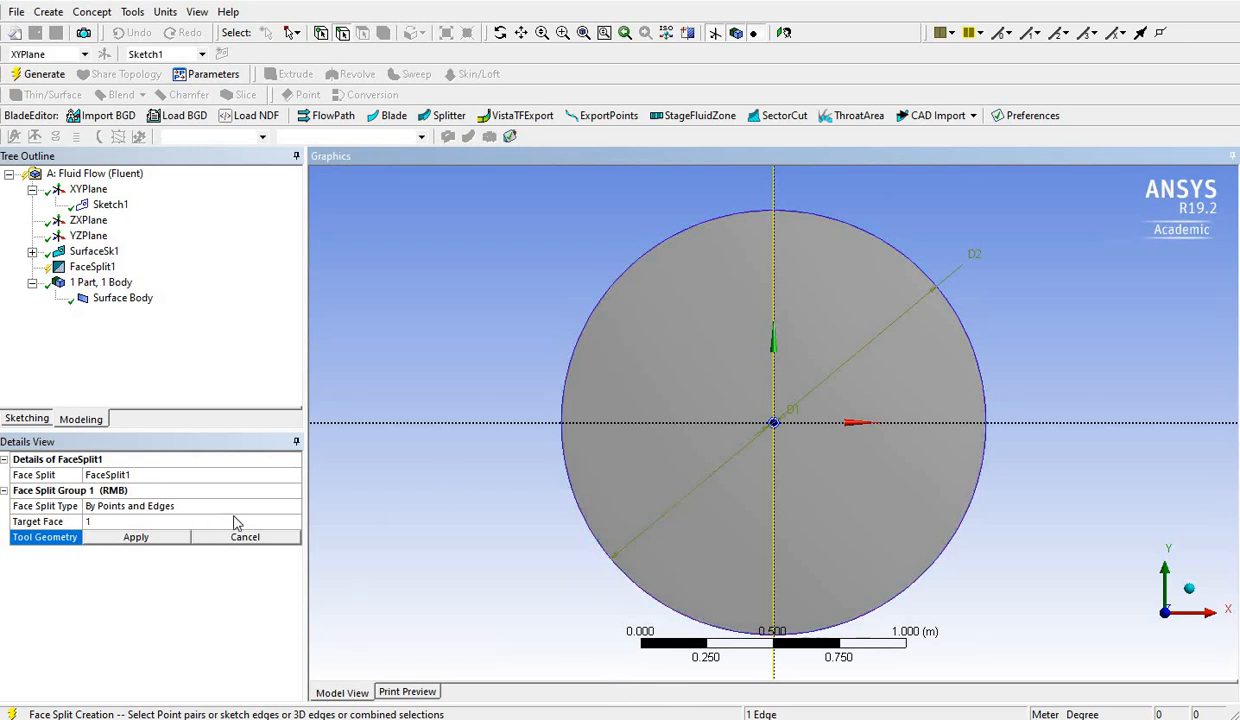
pyautogui.click(140, 536)
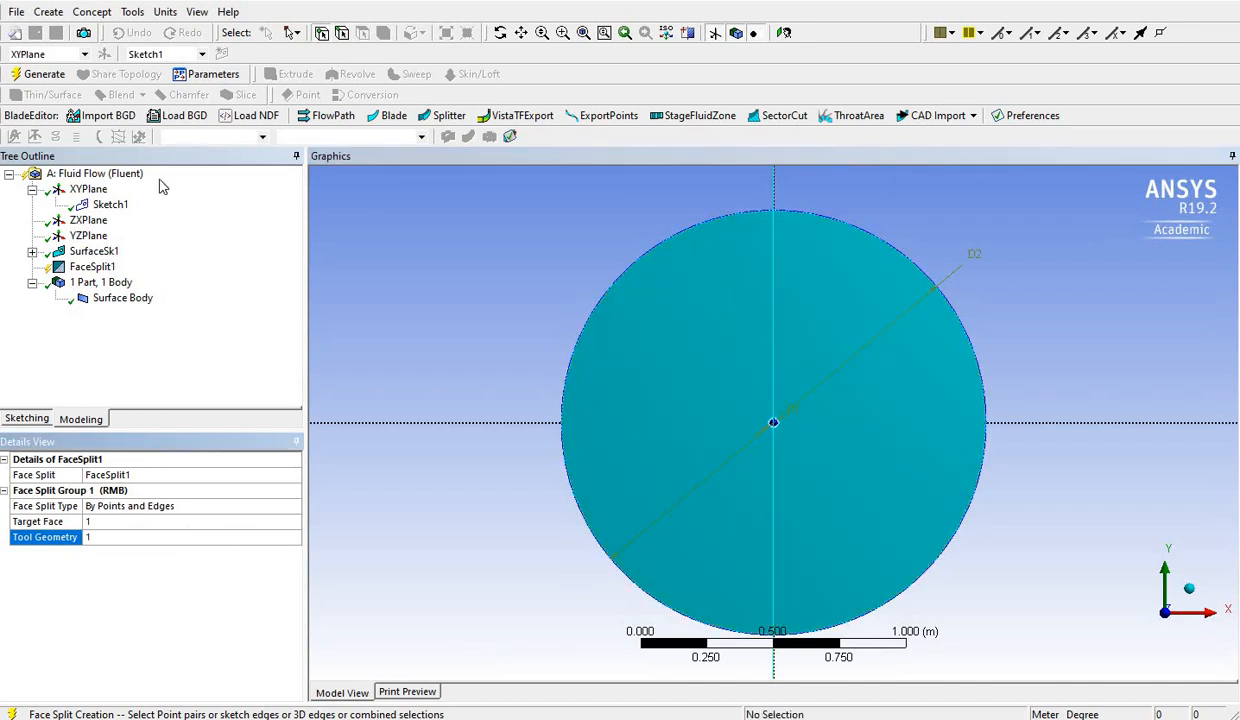
pyautogui.click(46, 77)
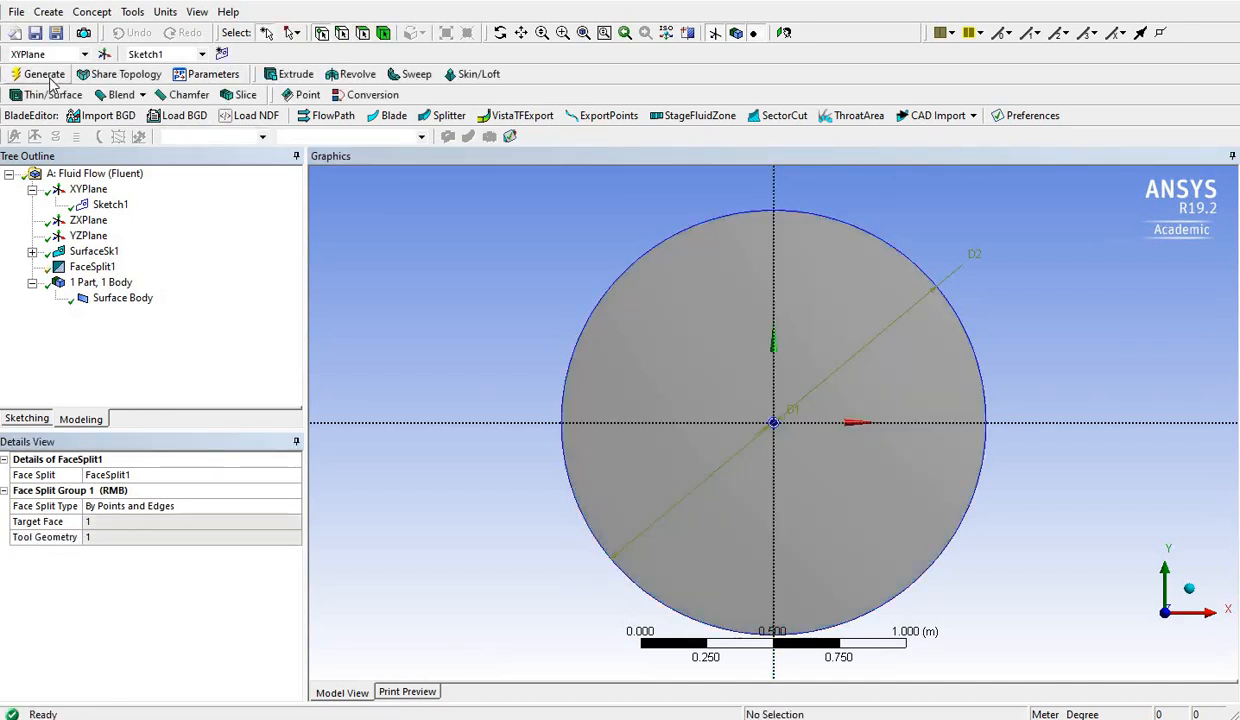
# Inspect the surface body's details and check the split by selecting the ring's left and right faces in turn
pyautogui.click(118, 299)
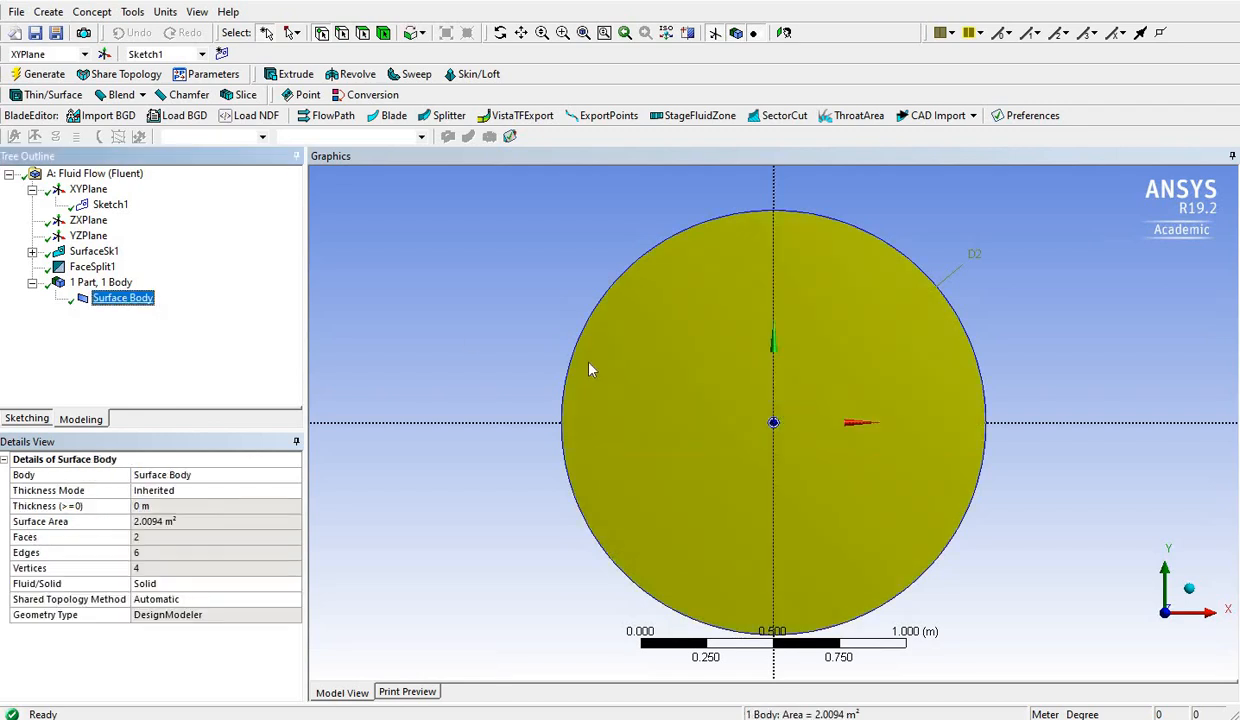
pyautogui.click(675, 490)
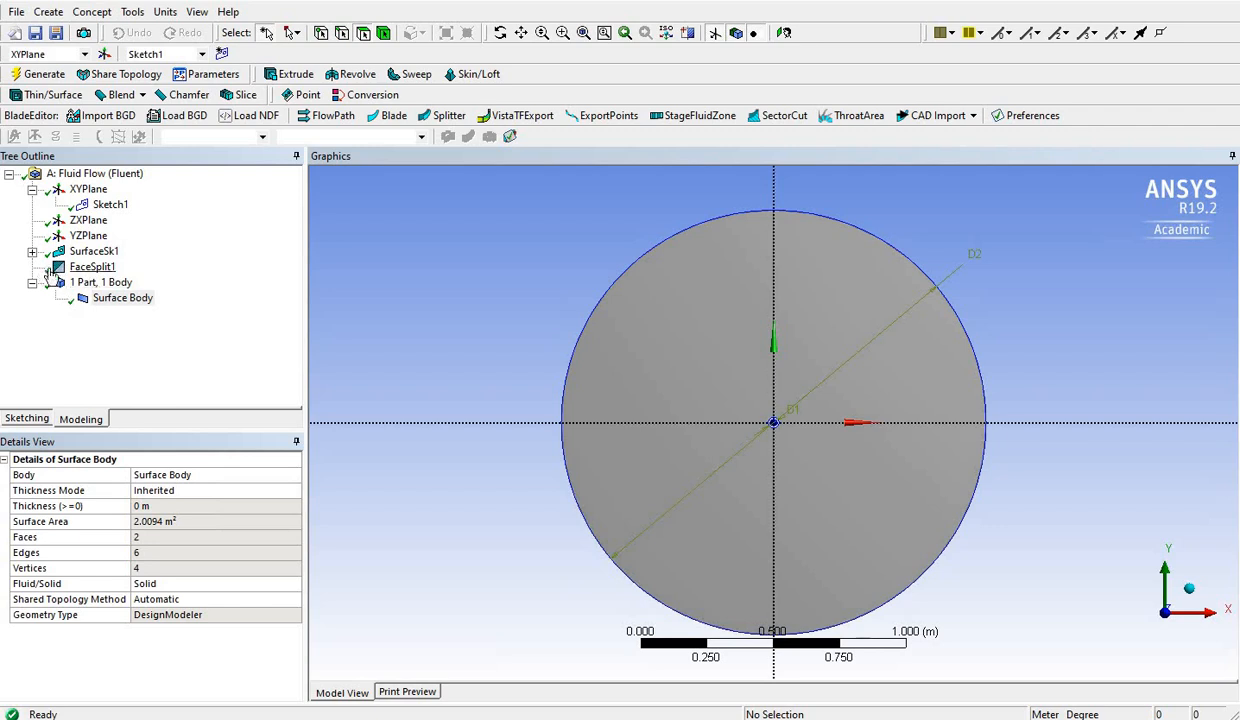
pyautogui.click(710, 379)
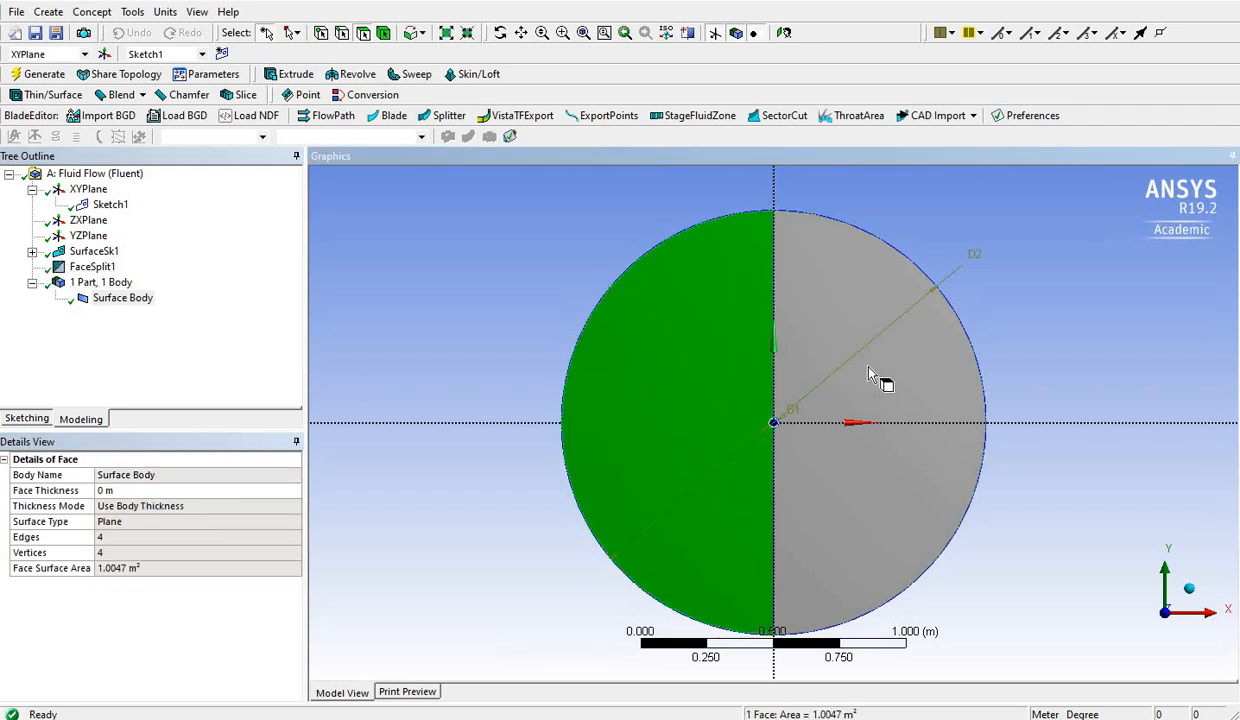
pyautogui.click(869, 373)
pyautogui.click(700, 378)
pyautogui.click(840, 380)
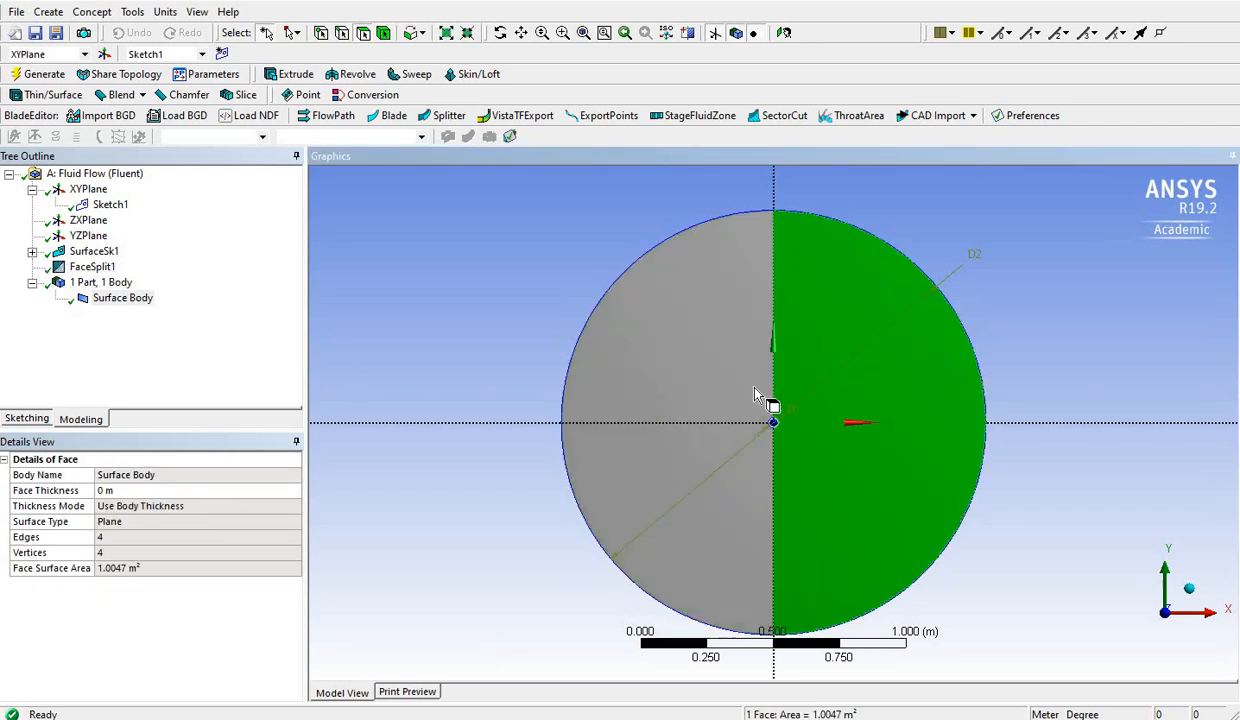
pyautogui.click(755, 394)
pyautogui.click(833, 392)
pyautogui.click(742, 385)
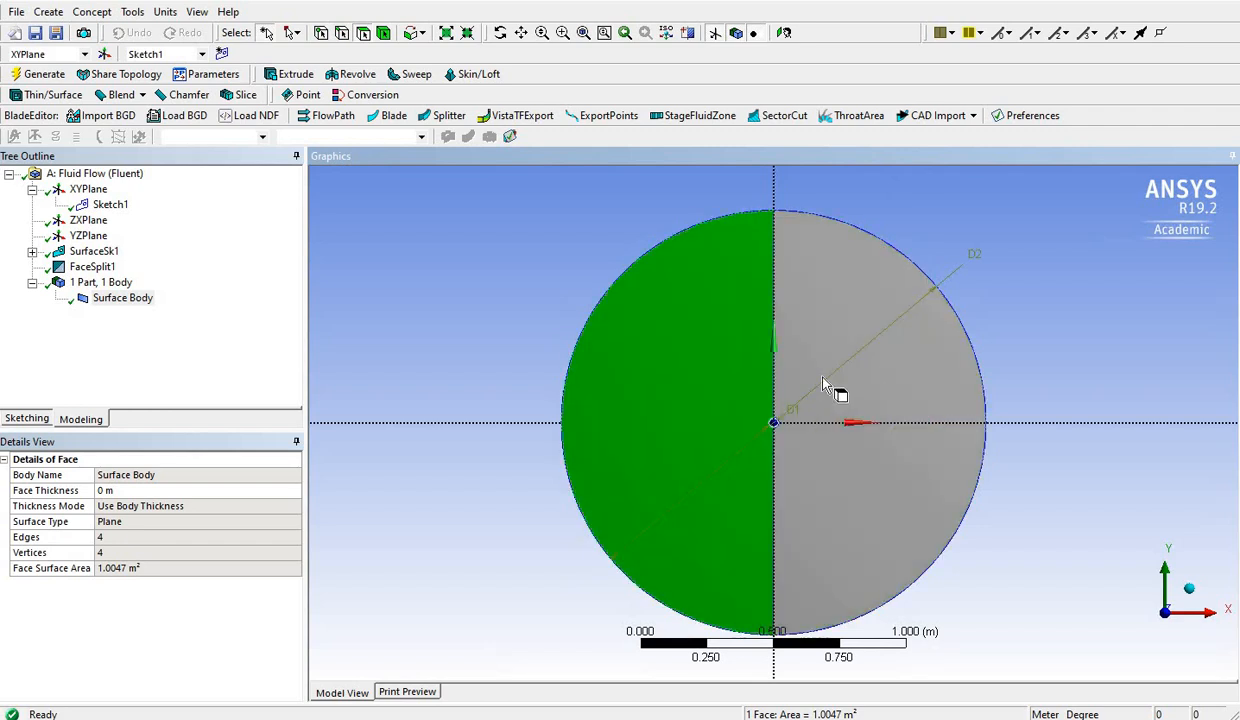
pyautogui.click(823, 385)
# Check the outer circle's left and right arcs by selecting each edge, and clear the selection
pyautogui.click(477, 288)
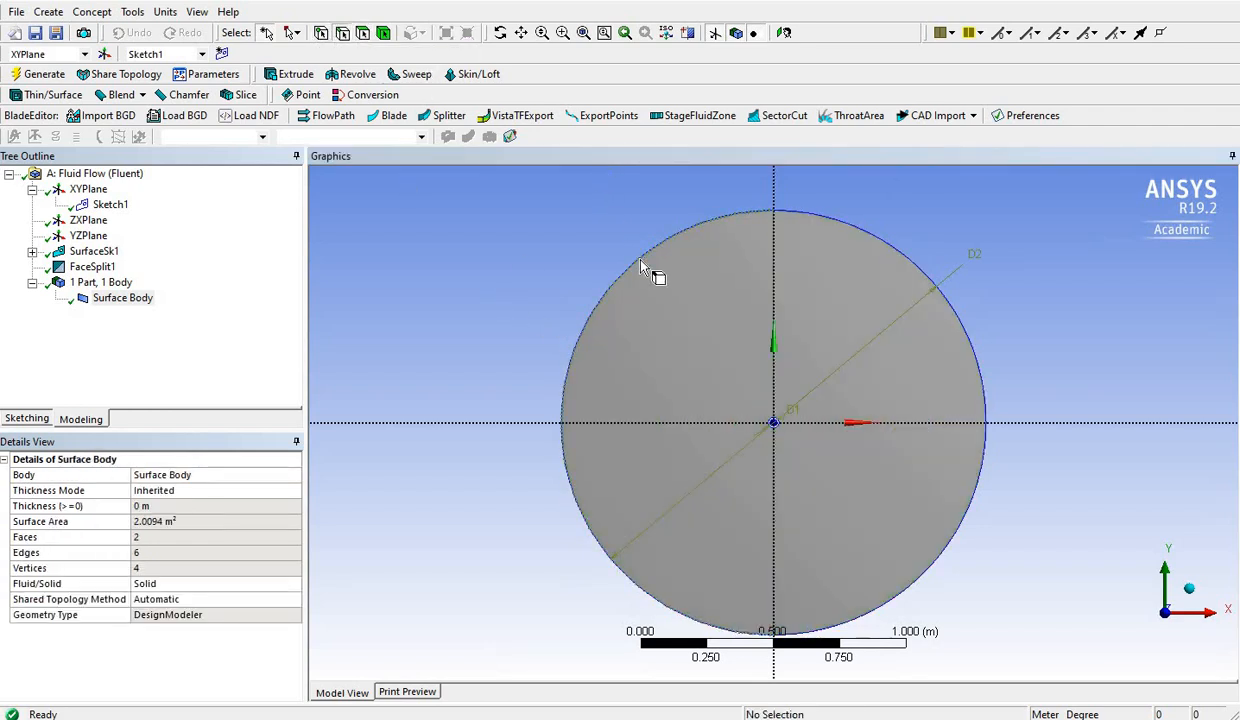
pyautogui.click(912, 268)
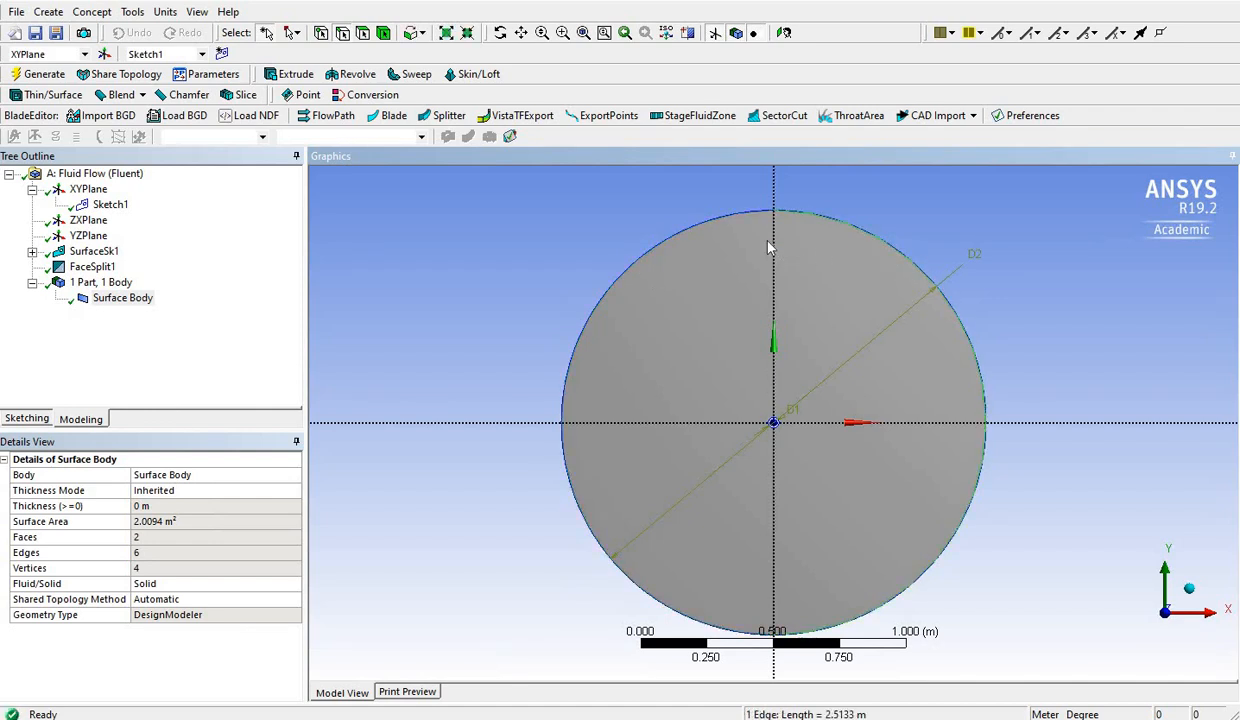
pyautogui.click(634, 266)
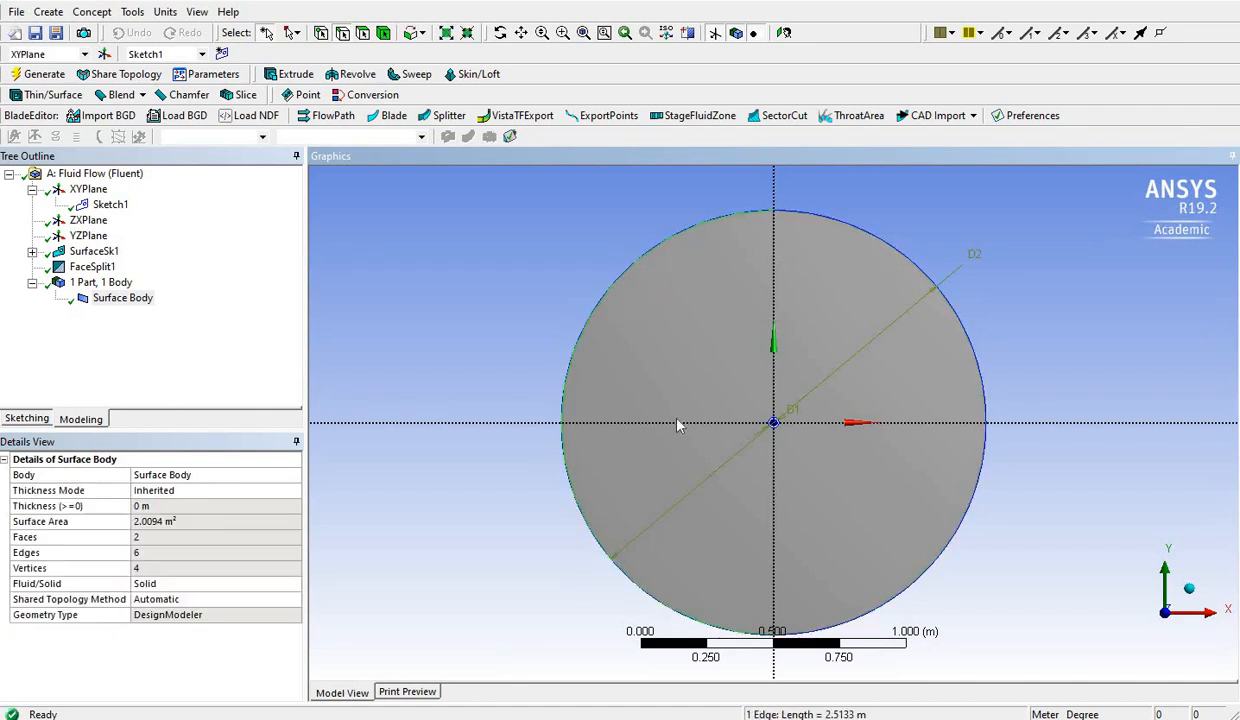
pyautogui.click(932, 280)
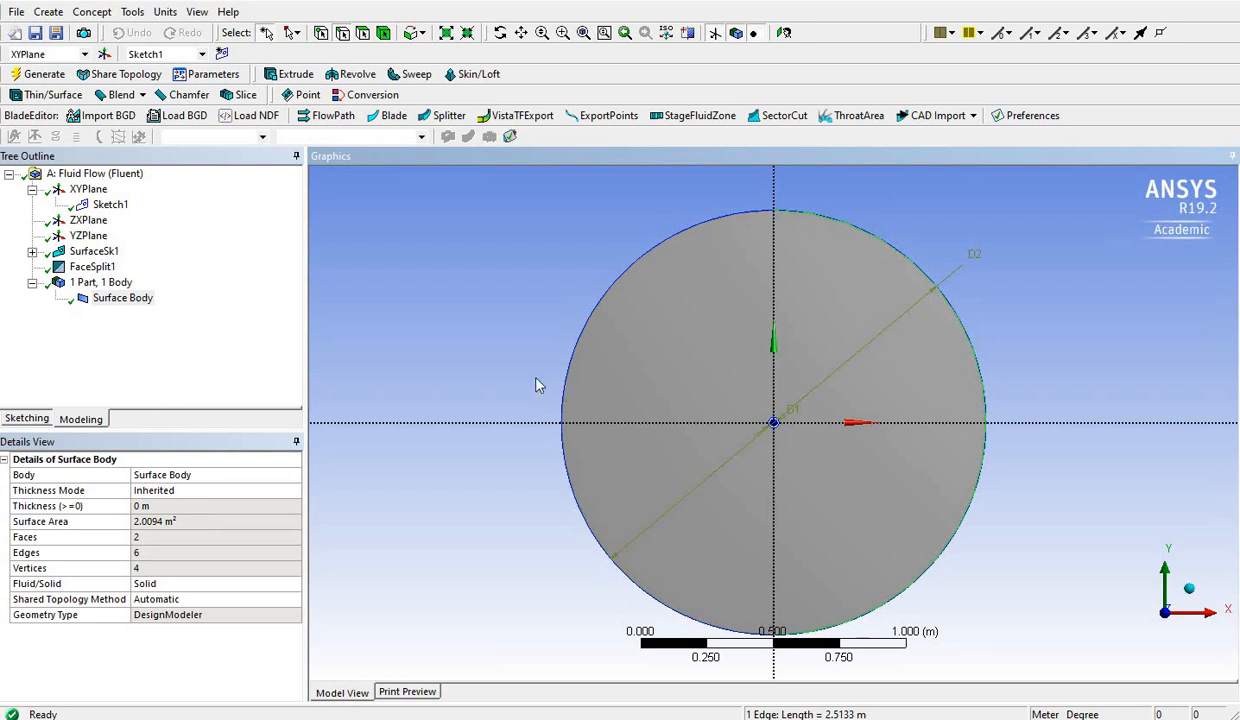
pyautogui.click(1088, 427)
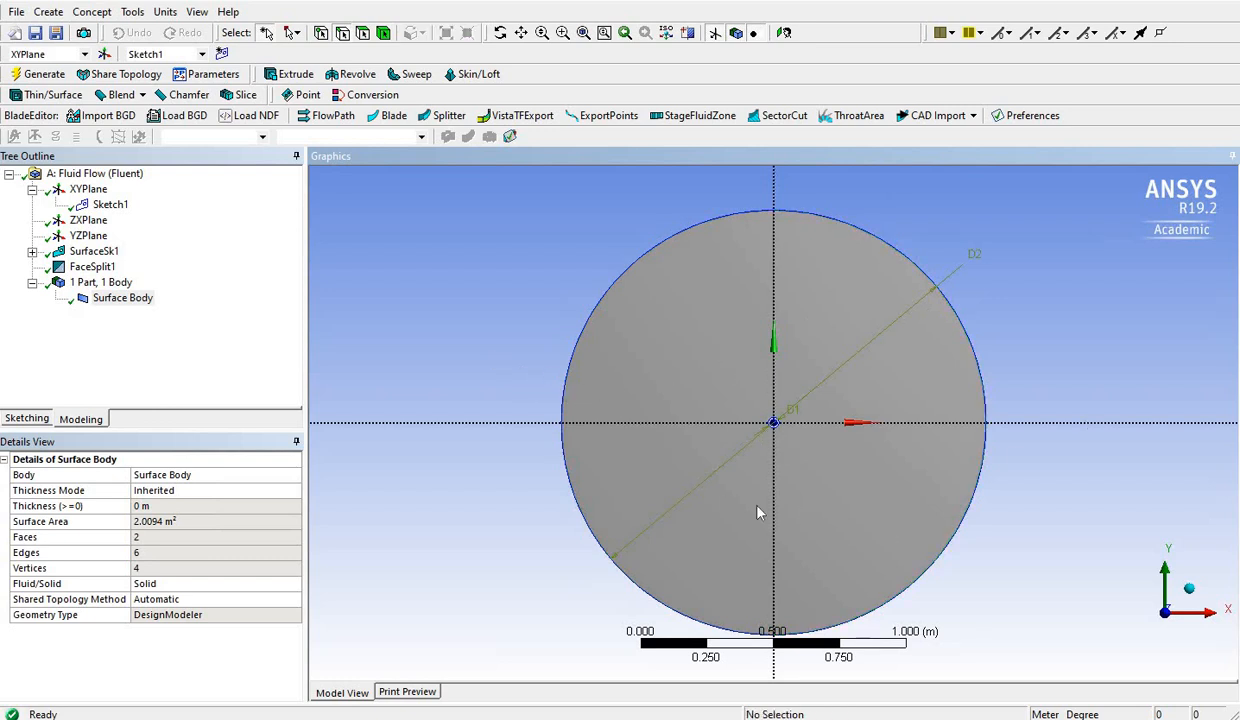
# Add a second sketch to the XY plane and select it for drawing
pyautogui.click(88, 190)
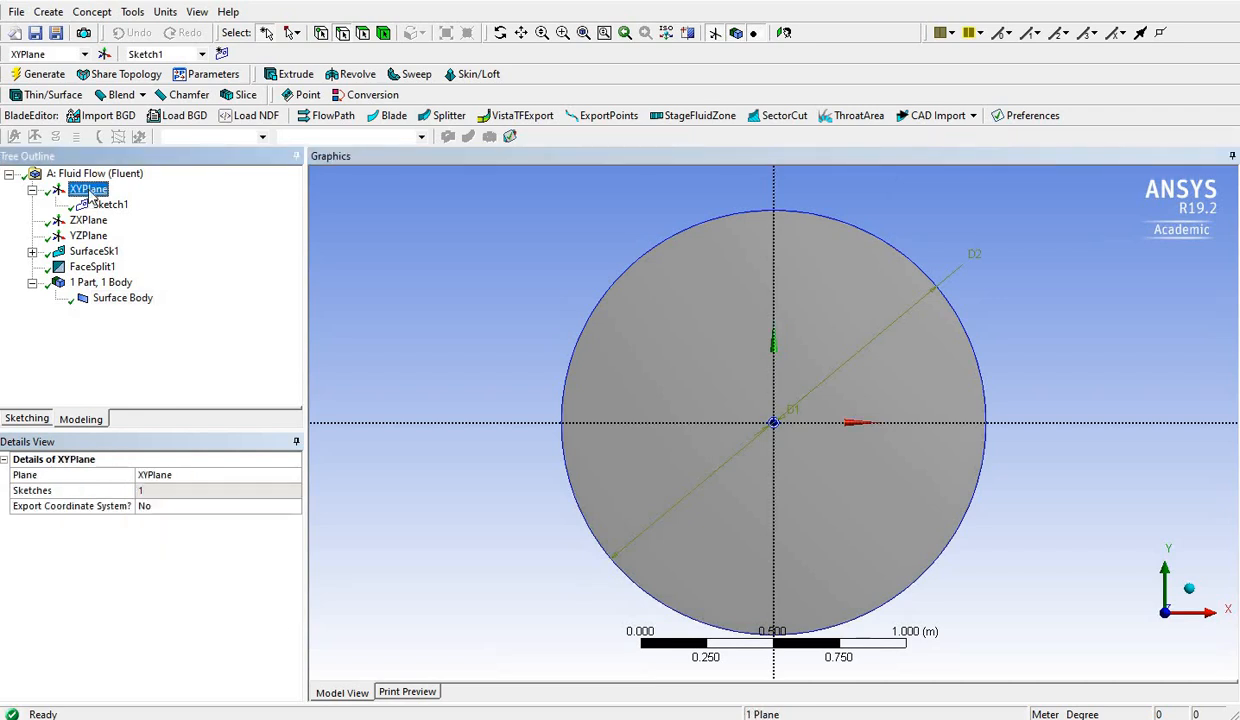
pyautogui.rightClick(89, 191)
pyautogui.click(11, 211)
pyautogui.click(221, 53)
pyautogui.click(112, 205)
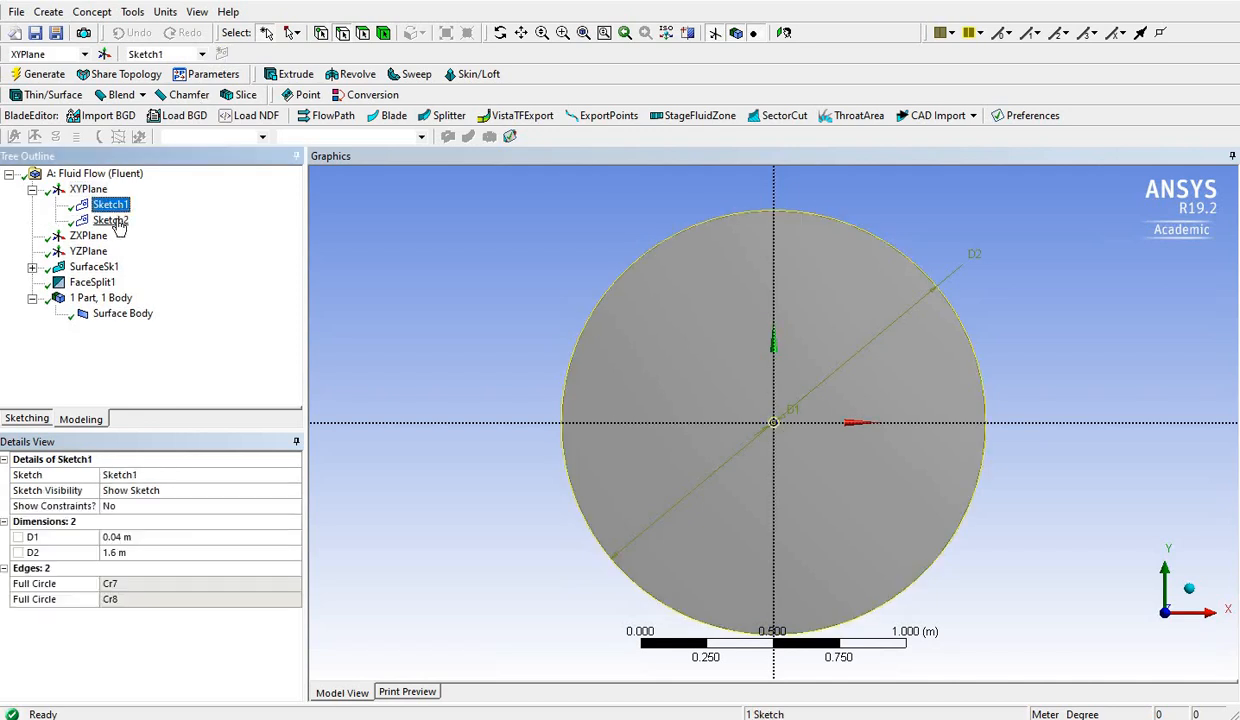
pyautogui.click(111, 220)
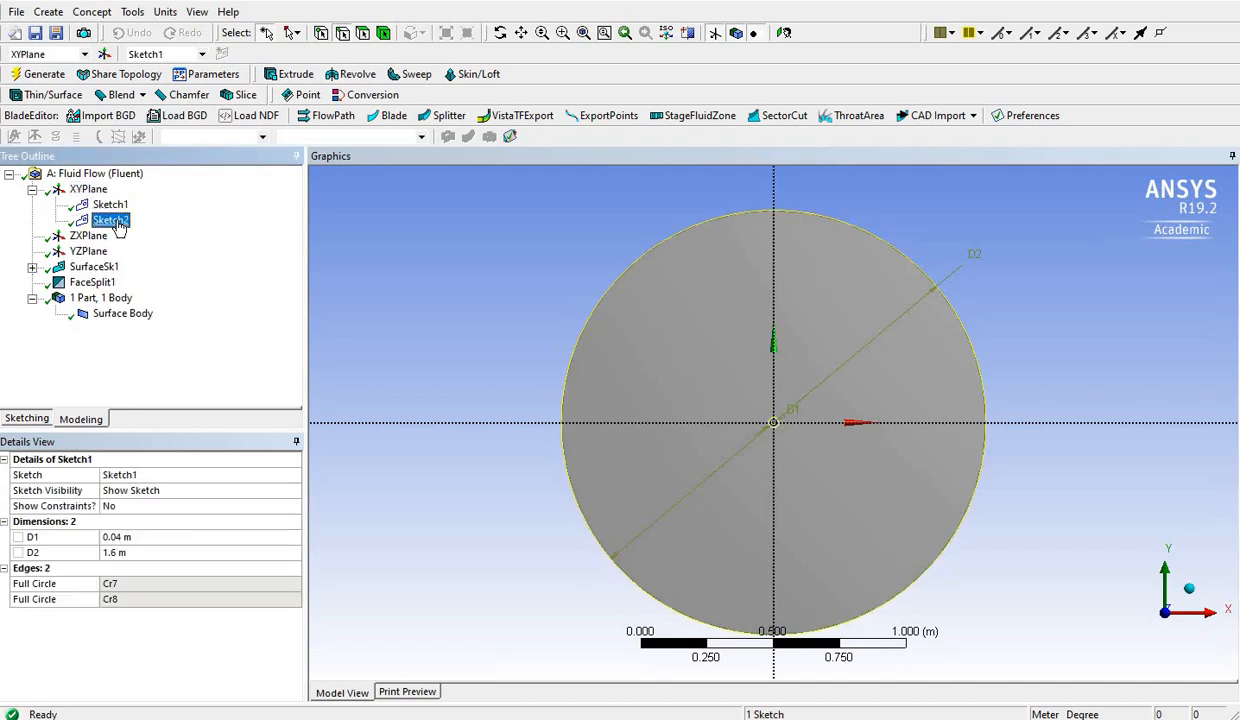
# Draw a vertical line in the new sketch across the ring's left half, crossing the outer circle at both ends
pyautogui.click(43, 423)
pyautogui.click(32, 196)
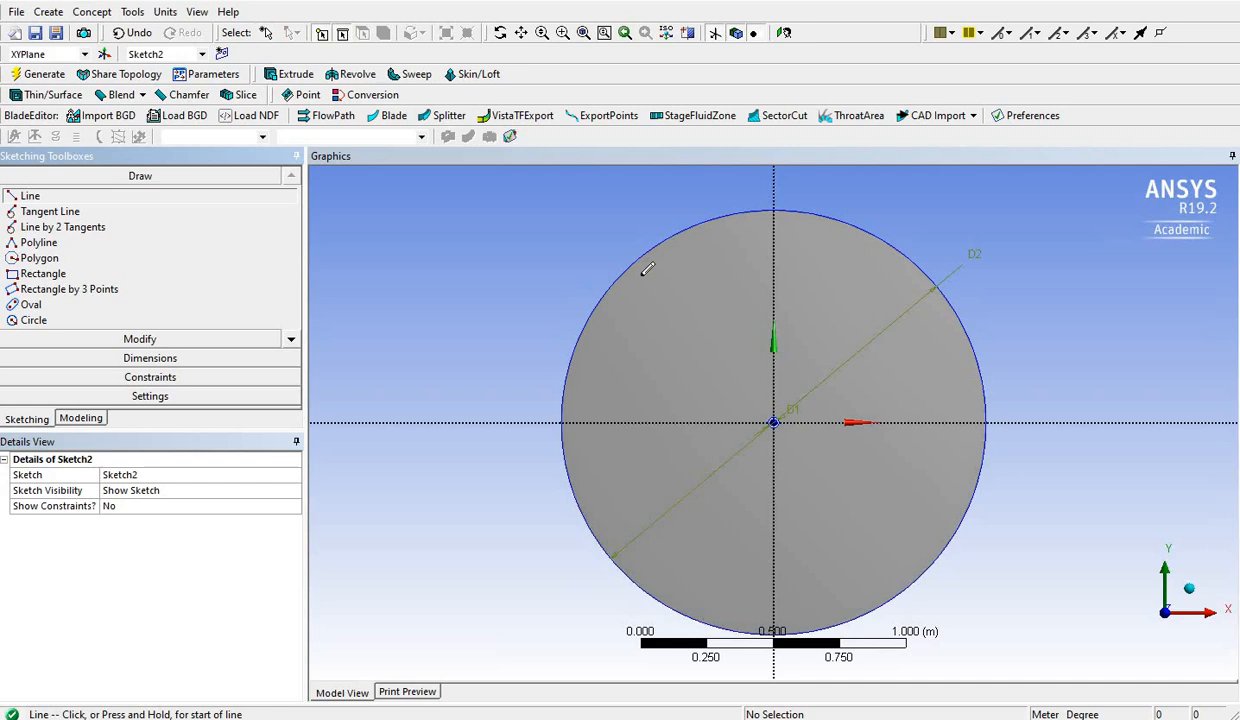
pyautogui.click(645, 212)
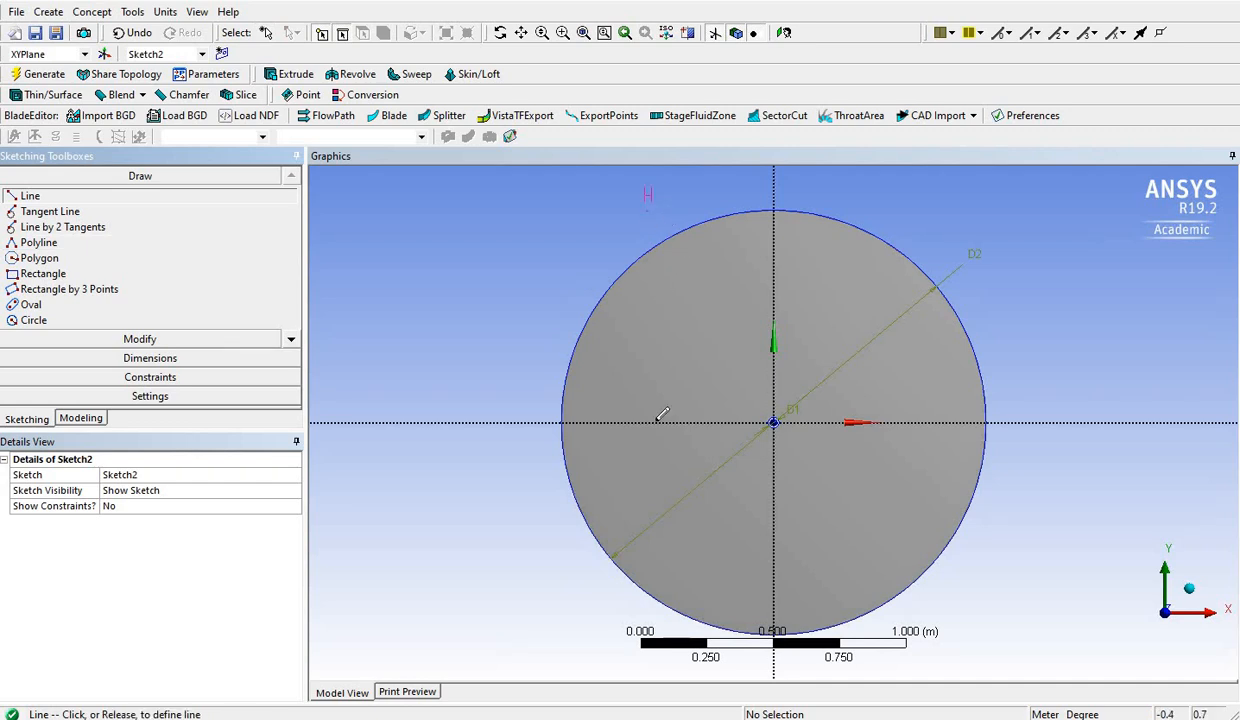
pyautogui.click(645, 619)
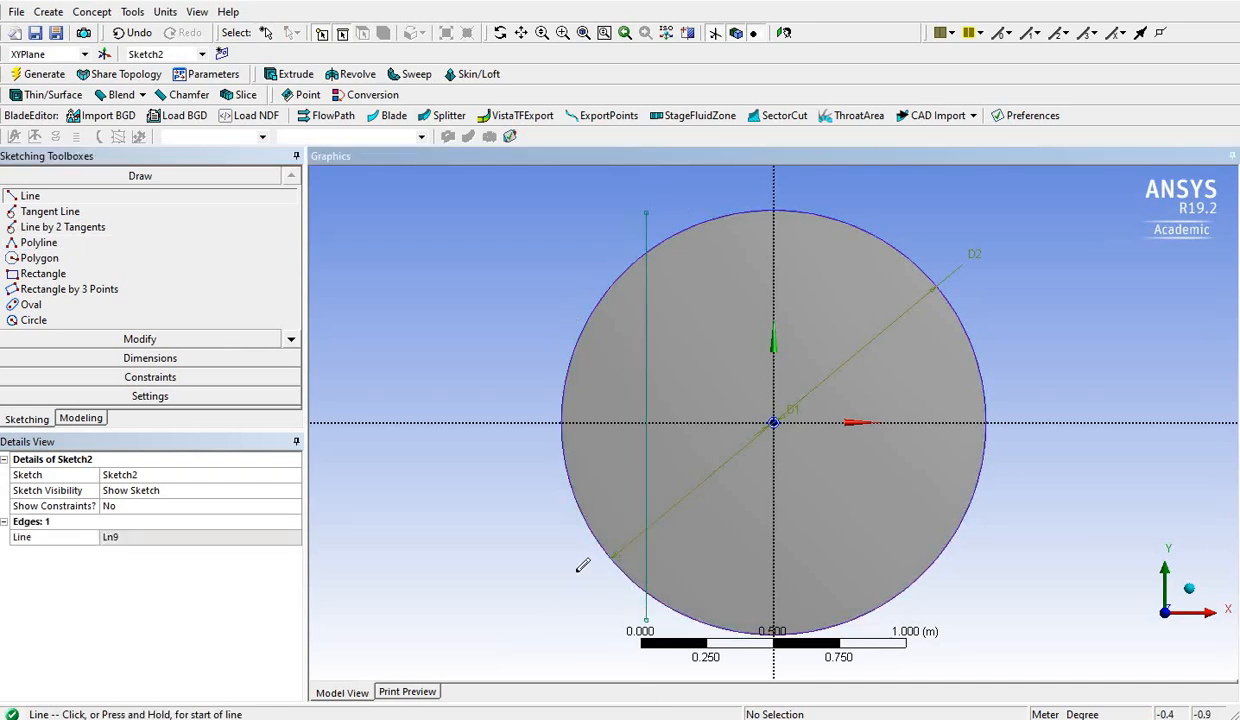
# Split the ring's left half with a By Points and Edges Face Split, using the new vertical line as tool geometry
pyautogui.click(104, 13)
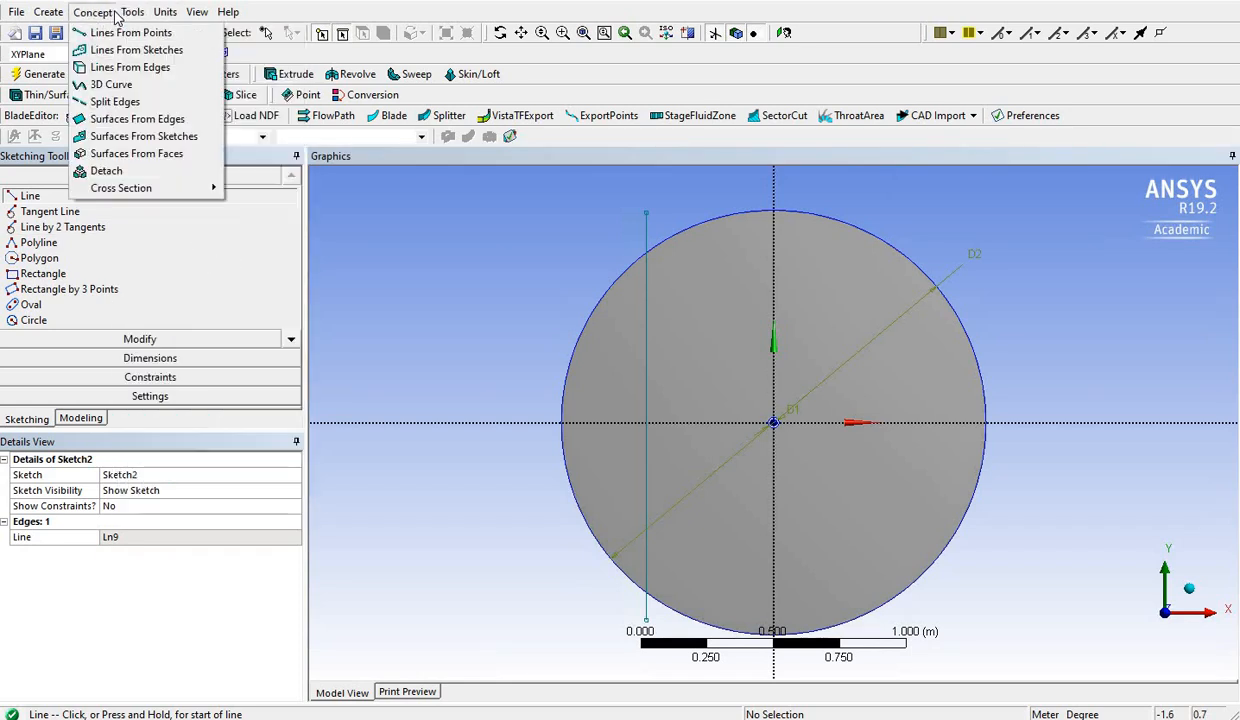
pyautogui.moveTo(128, 13)
pyautogui.click(164, 159)
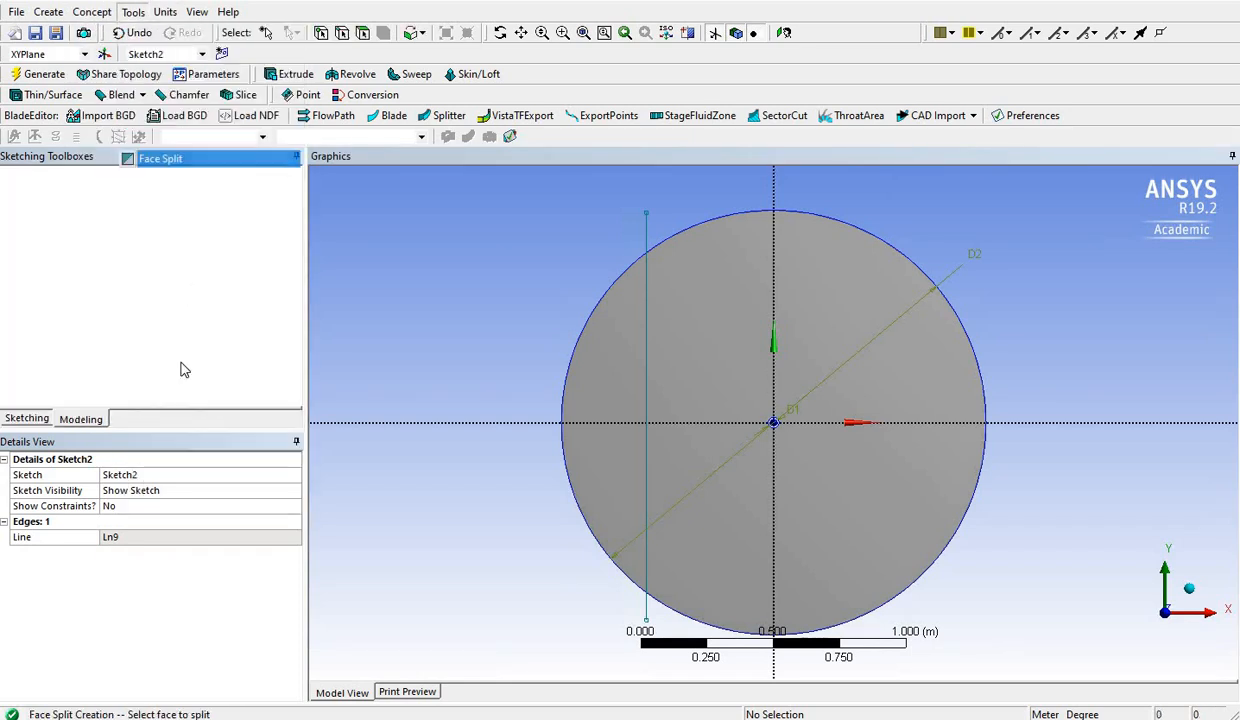
pyautogui.click(640, 476)
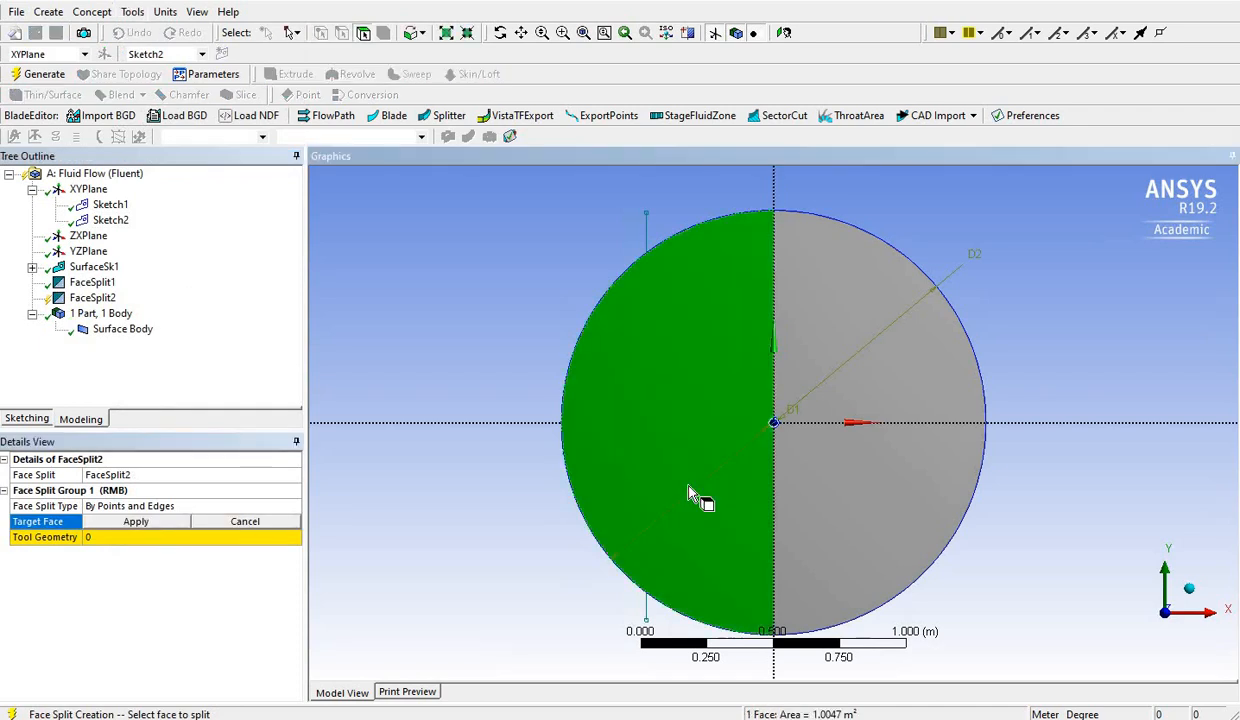
pyautogui.click(136, 522)
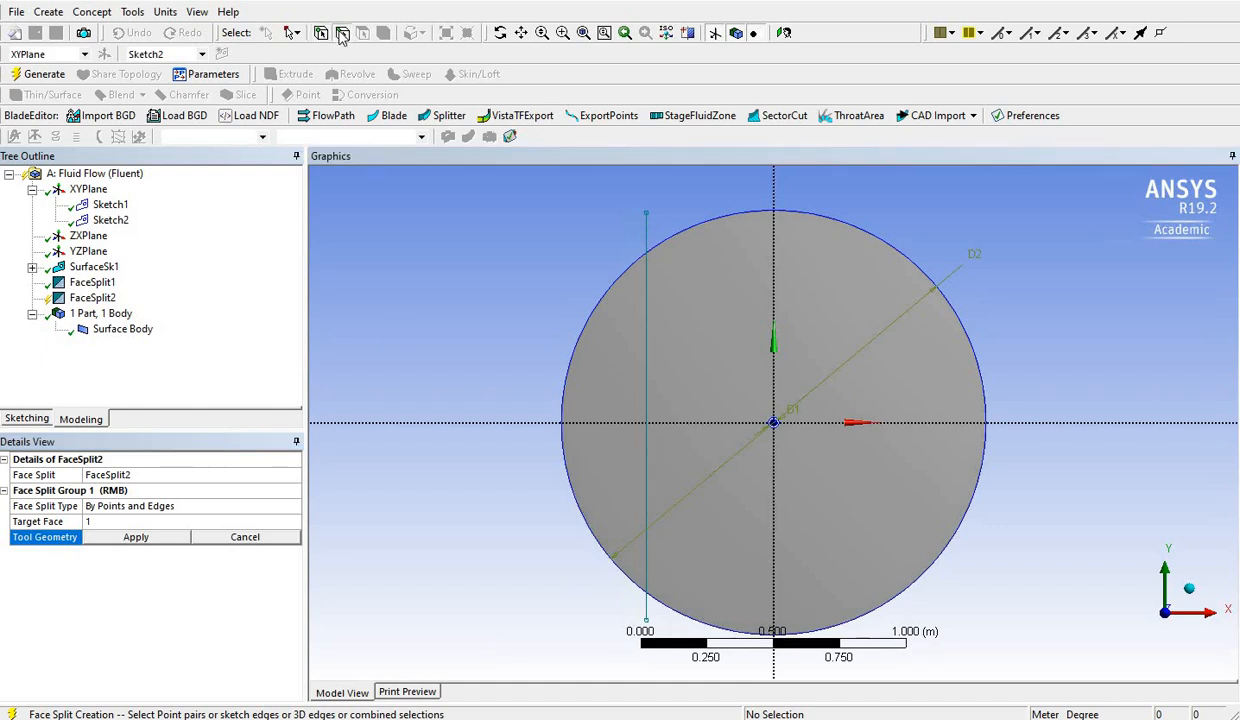
pyautogui.click(645, 230)
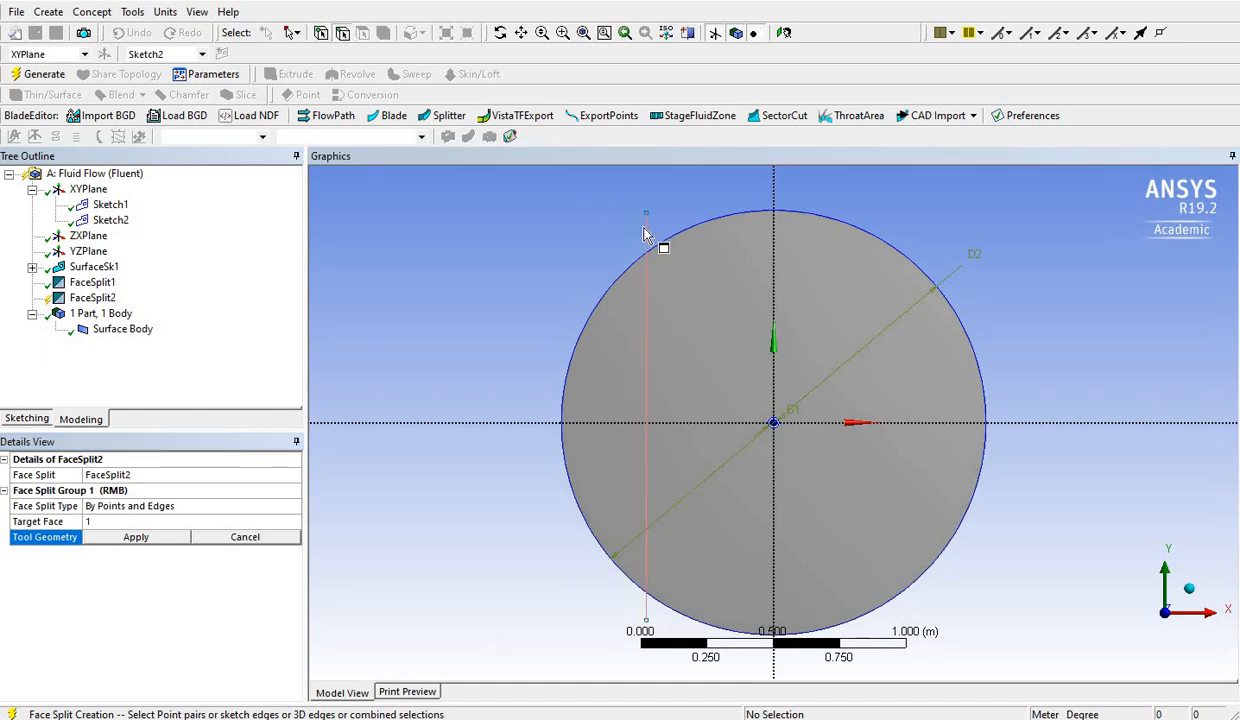
pyautogui.click(140, 537)
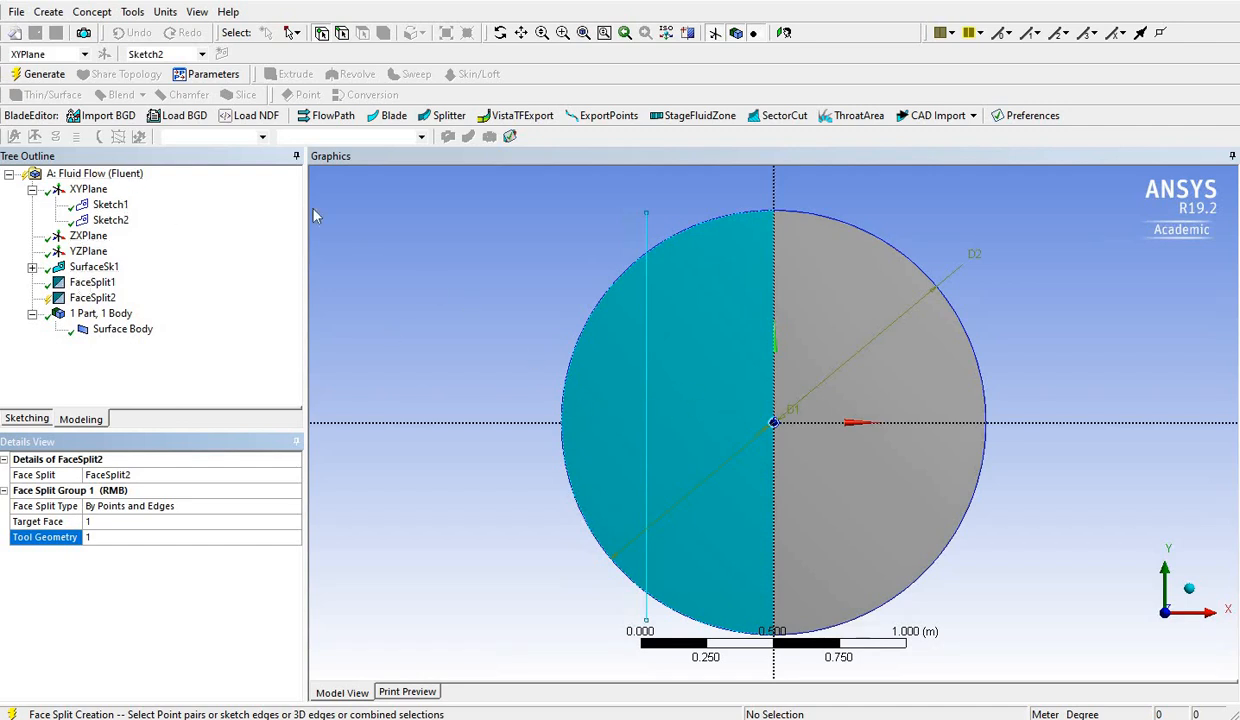
pyautogui.click(44, 74)
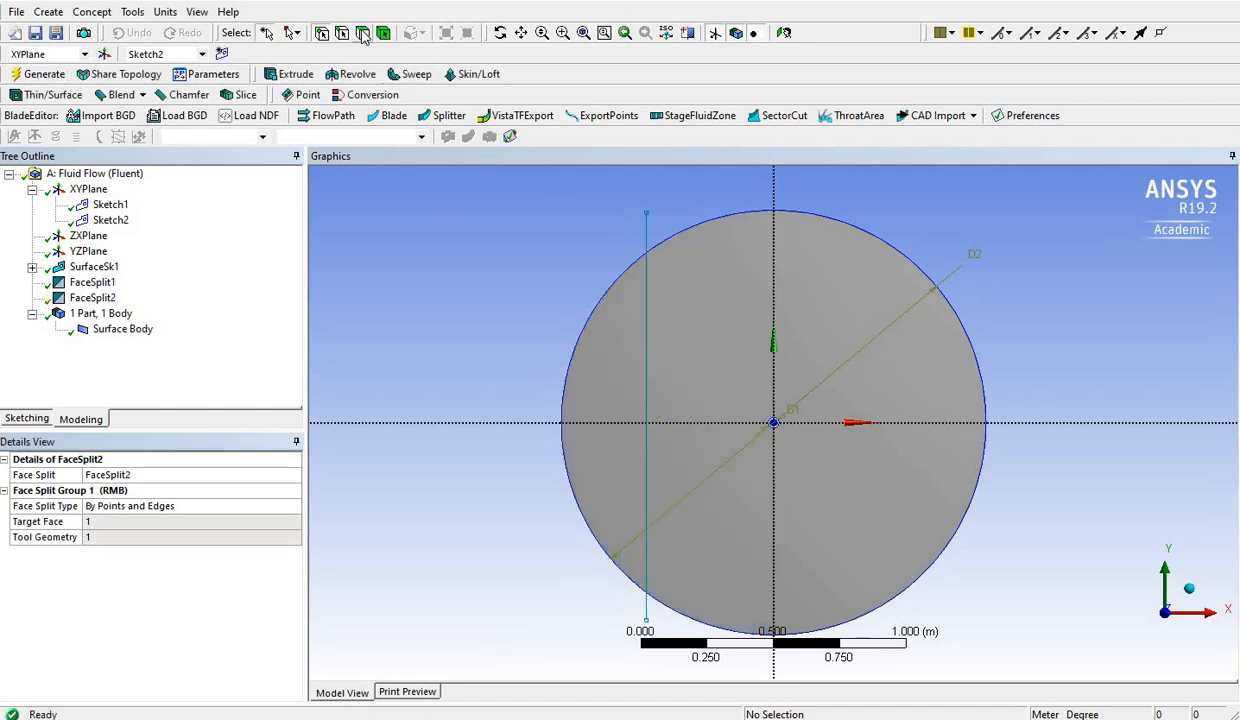
# Check the split by selecting each face in turn, and inspect the details of the surface body and the second face split
pyautogui.click(631, 385)
pyautogui.click(735, 375)
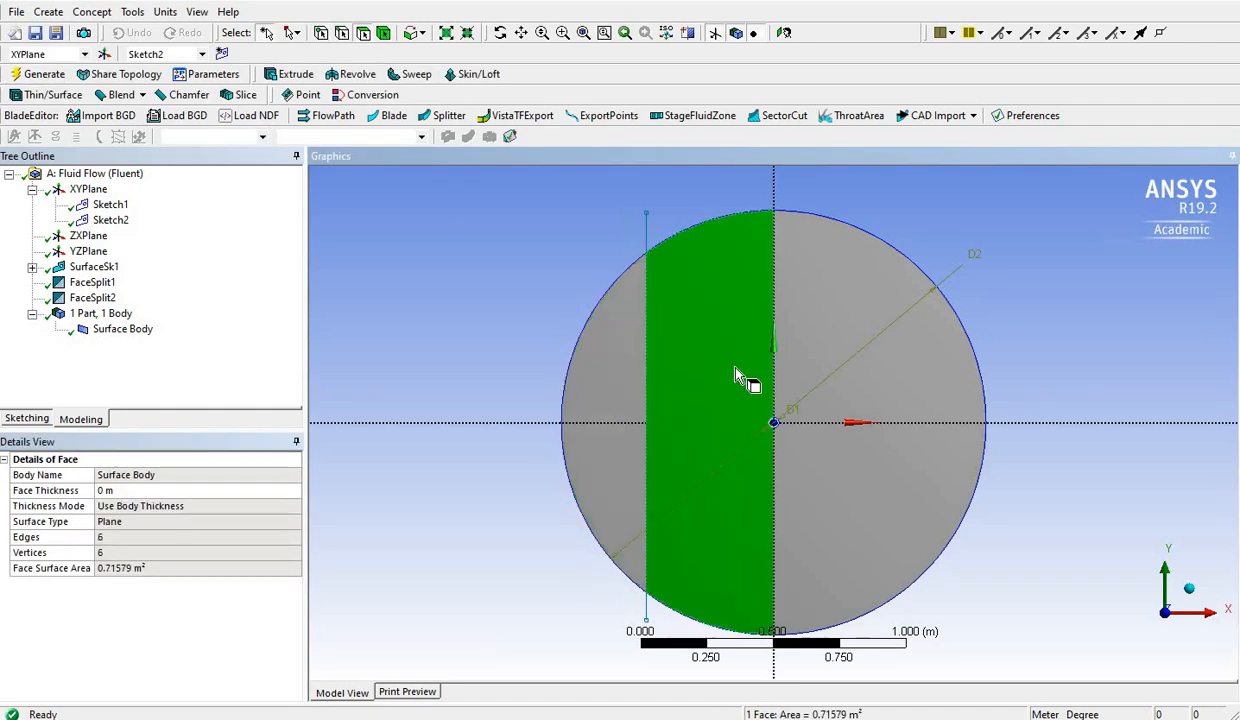
pyautogui.click(840, 368)
pyautogui.click(630, 382)
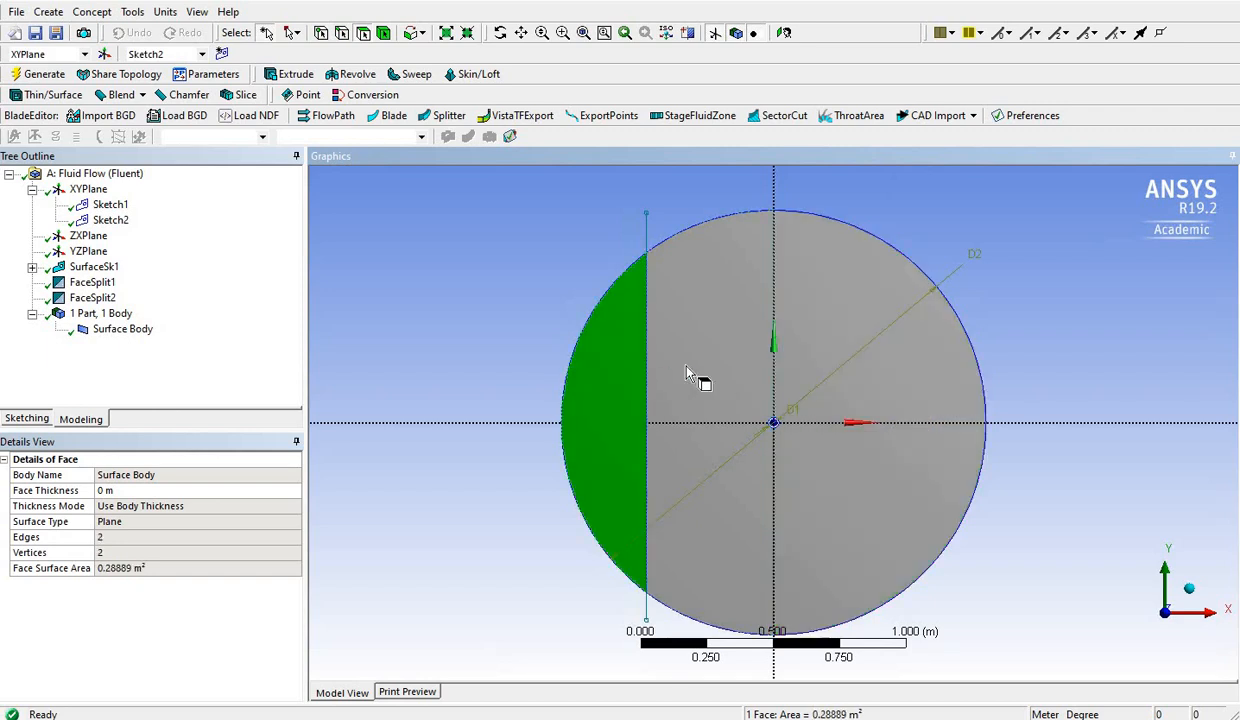
pyautogui.click(680, 330)
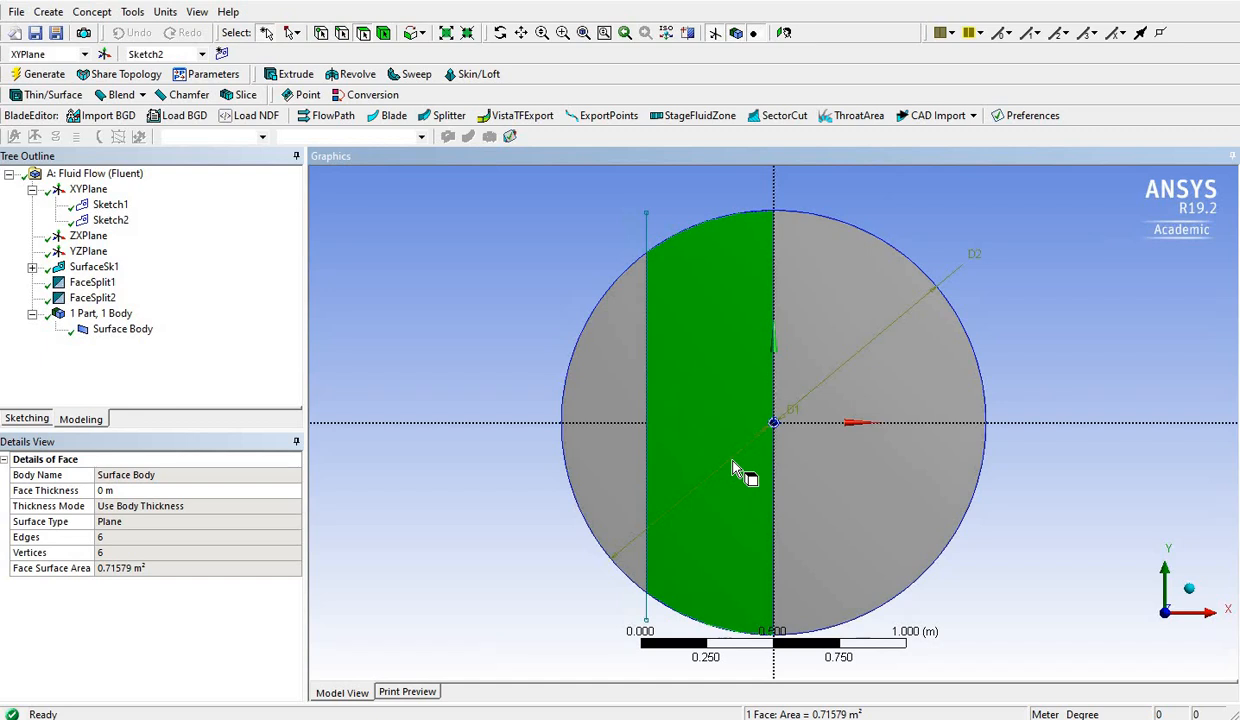
pyautogui.click(112, 330)
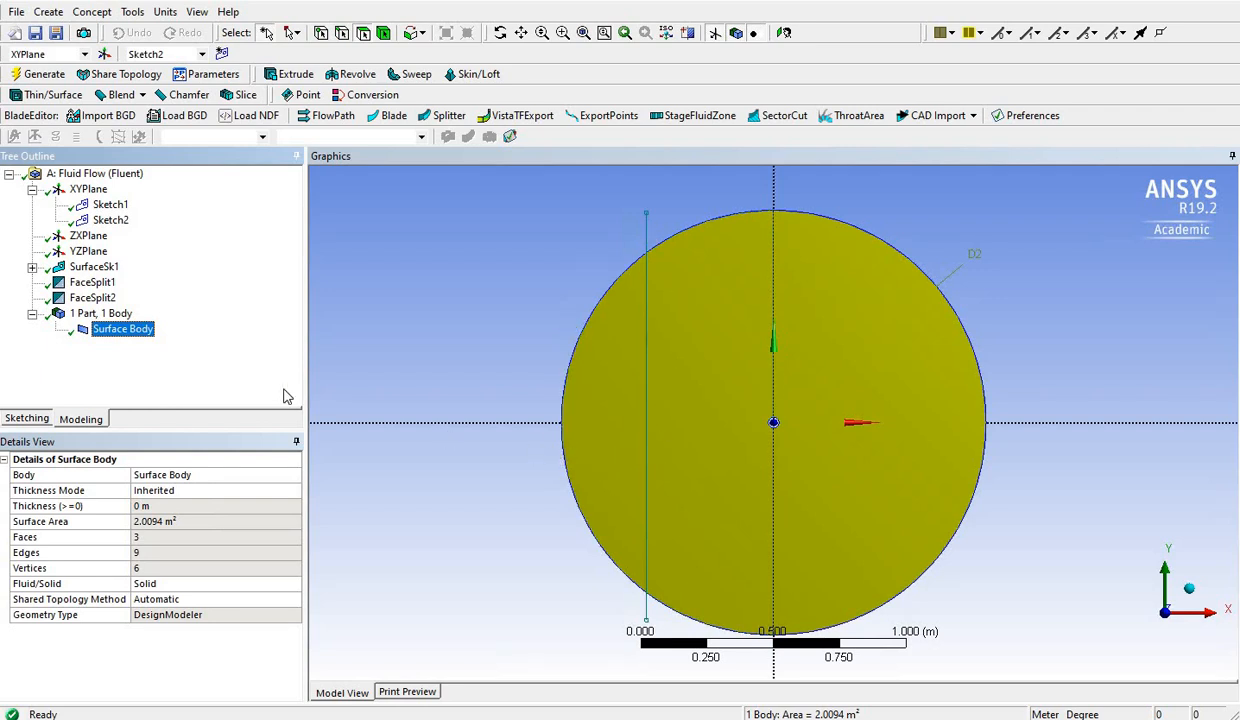
pyautogui.click(93, 298)
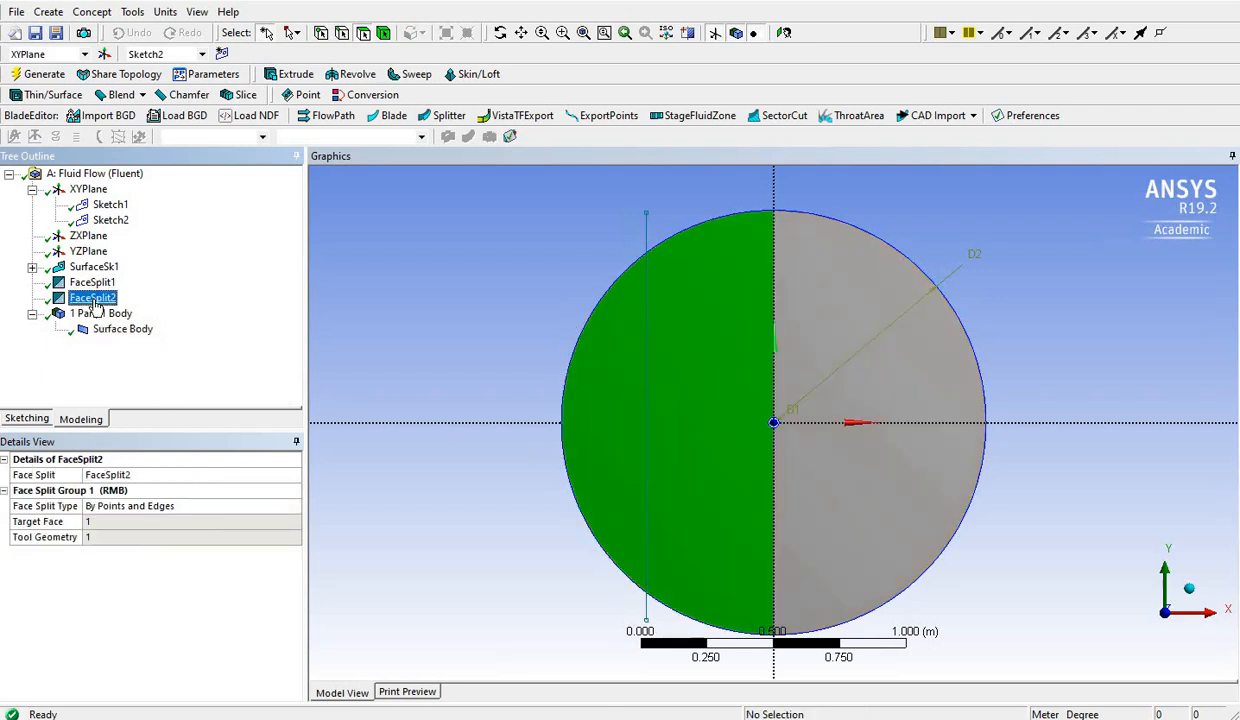
# Compare the details of the two face splits and delete the second one, FaceSplit2
pyautogui.click(92, 282)
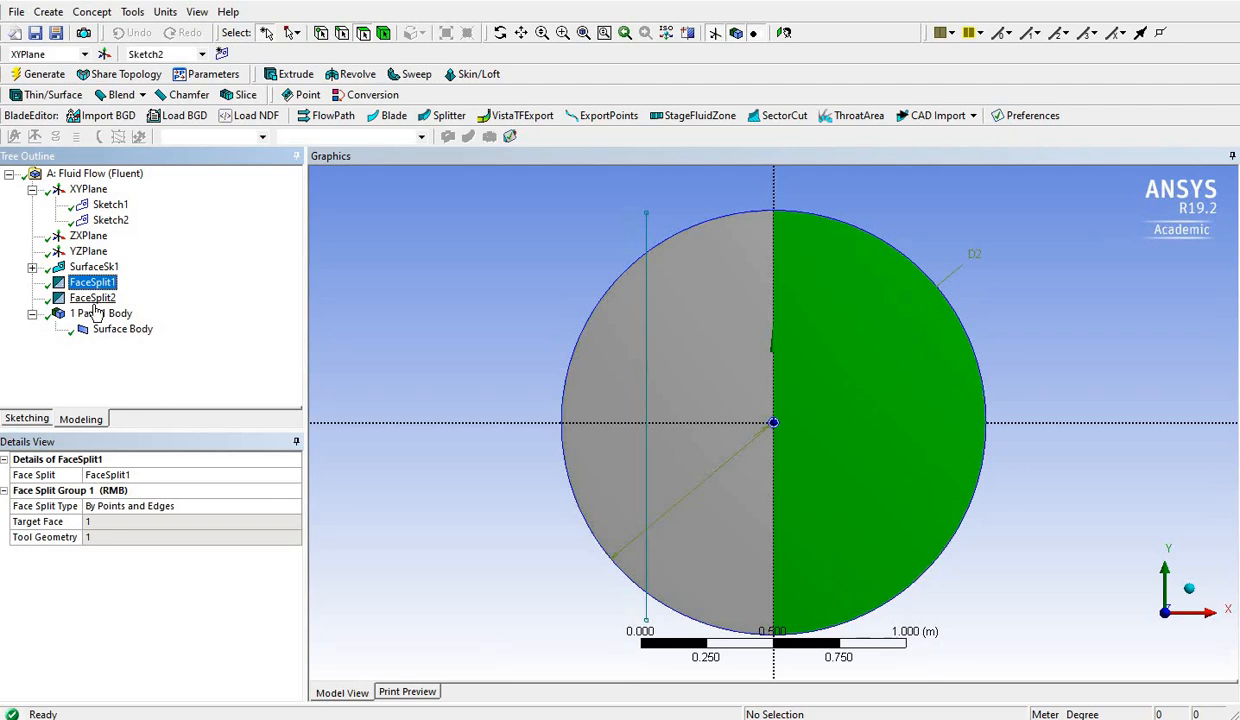
pyautogui.click(93, 298)
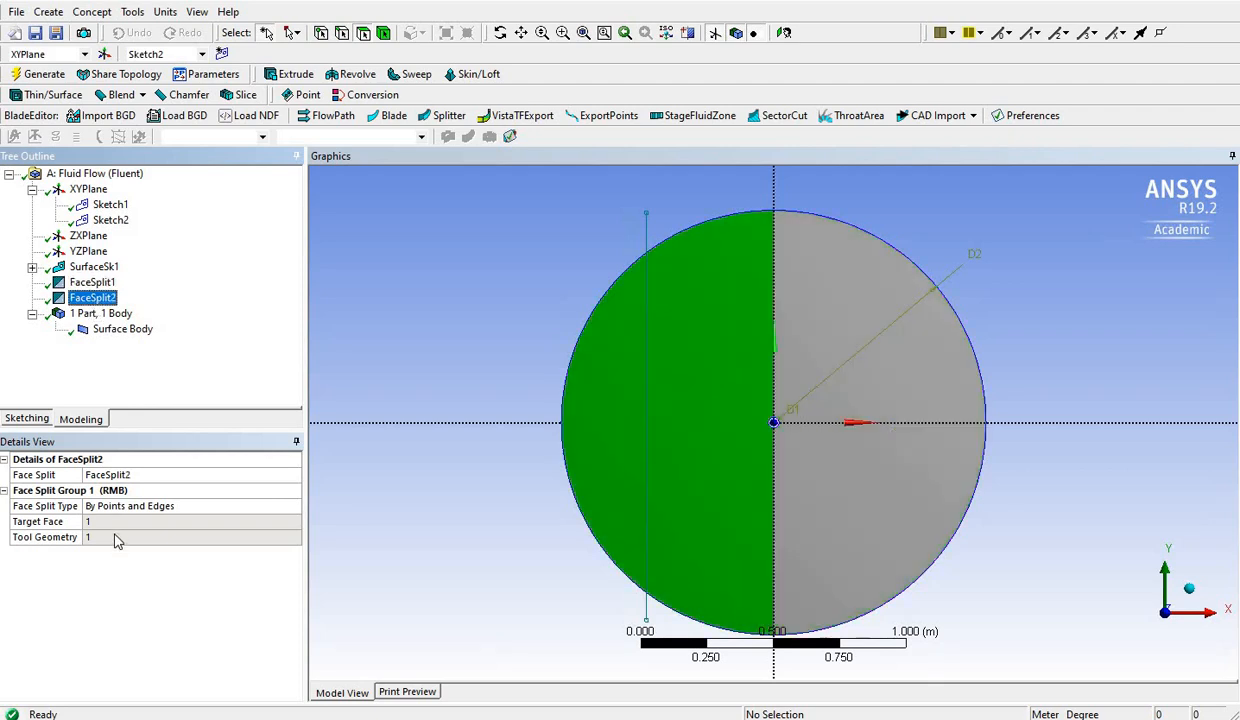
pyautogui.click(116, 536)
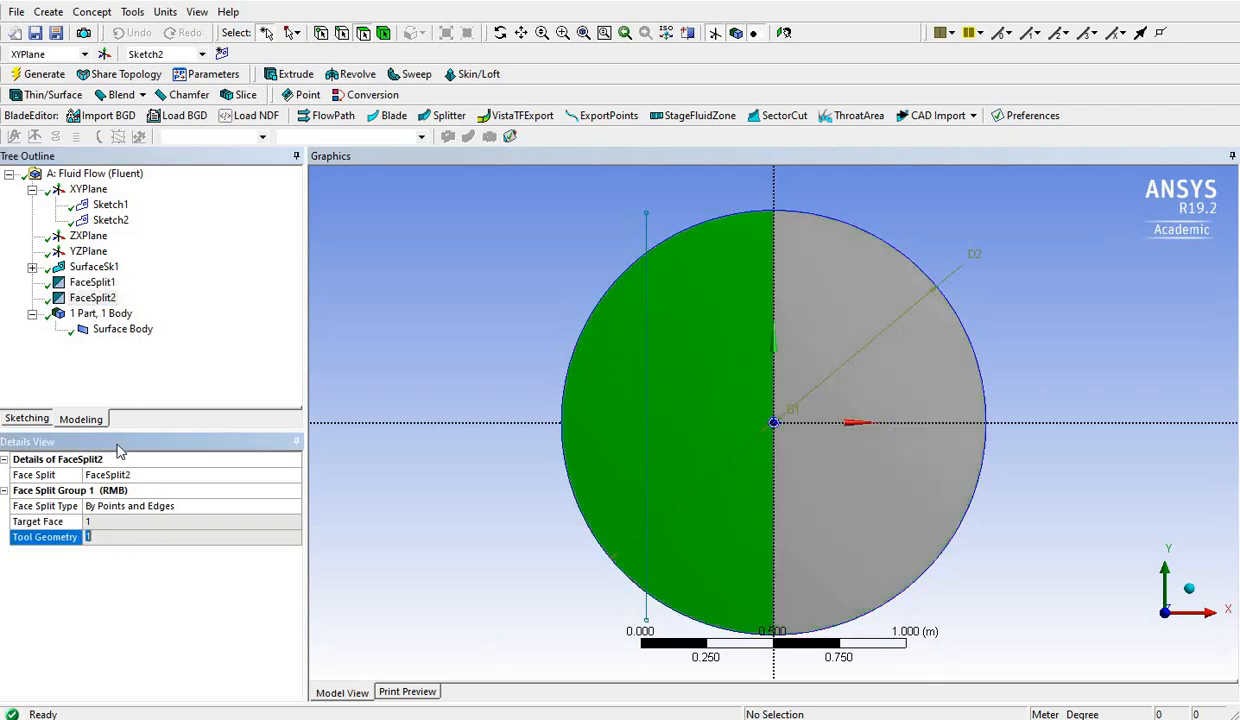
pyautogui.rightClick(98, 299)
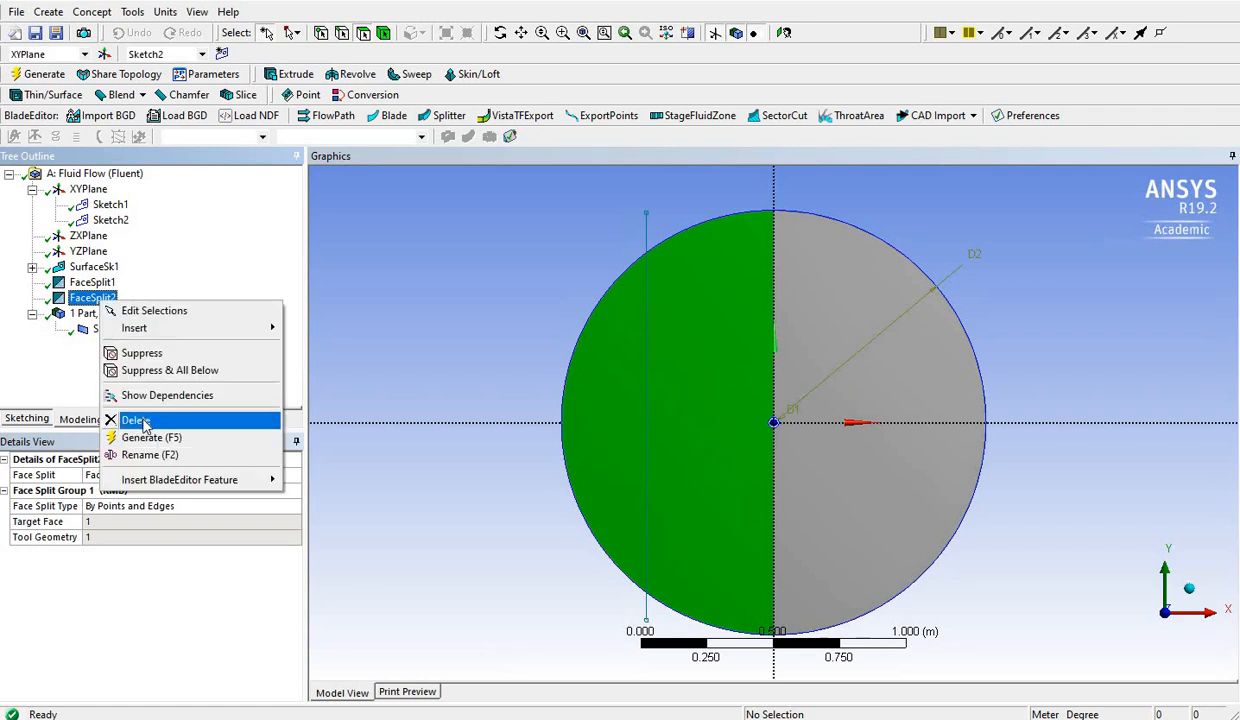
pyautogui.click(141, 418)
pyautogui.click(568, 424)
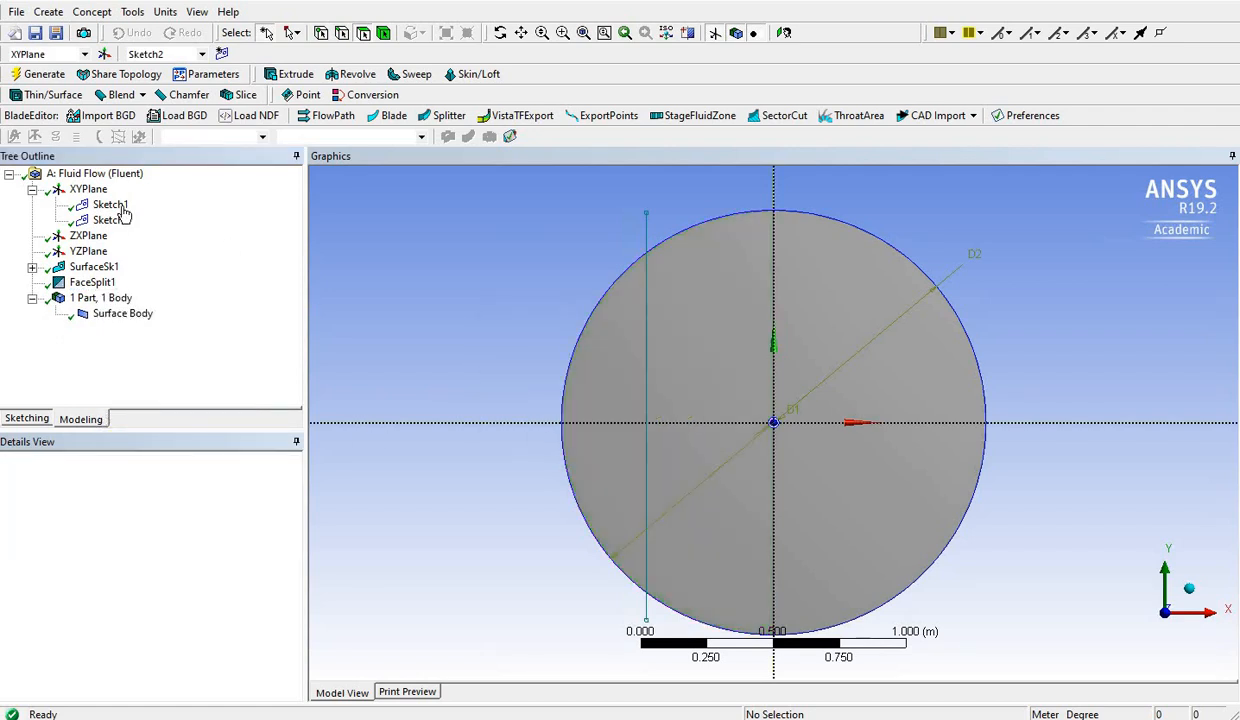
# Delete Sketch2 with its vertical line from the XY plane and regenerate the model
pyautogui.click(112, 205)
pyautogui.click(112, 220)
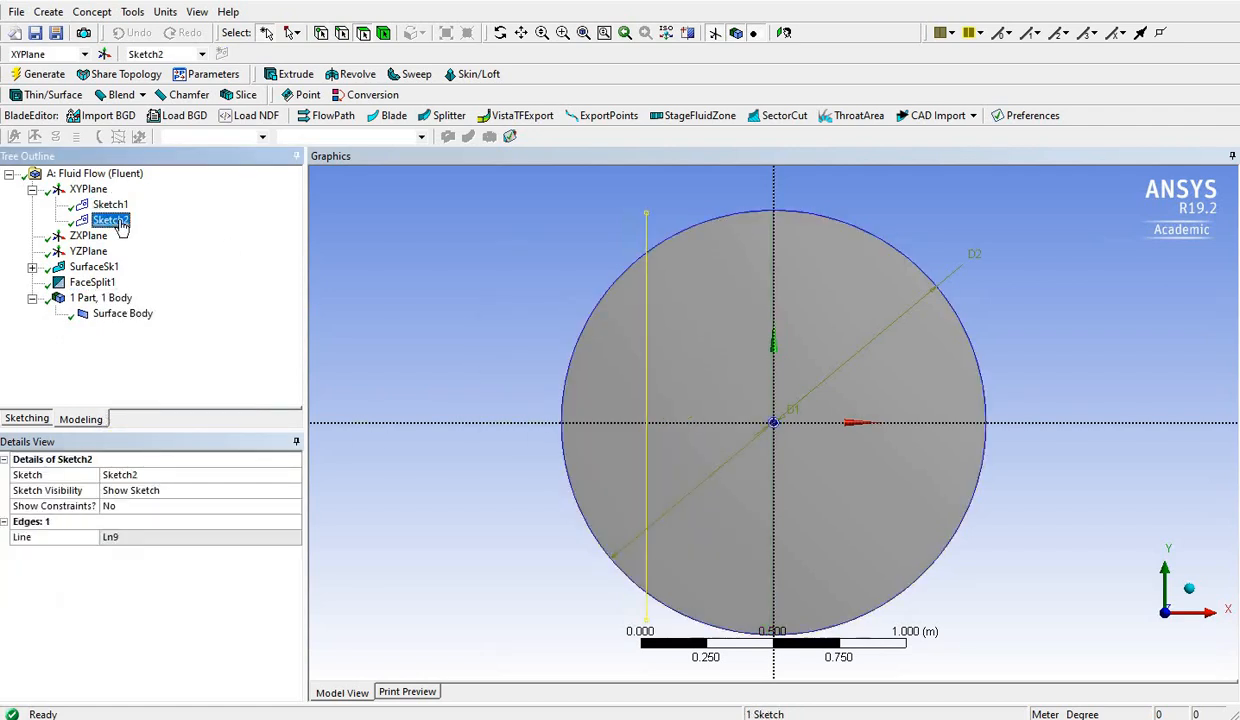
pyautogui.rightClick(118, 218)
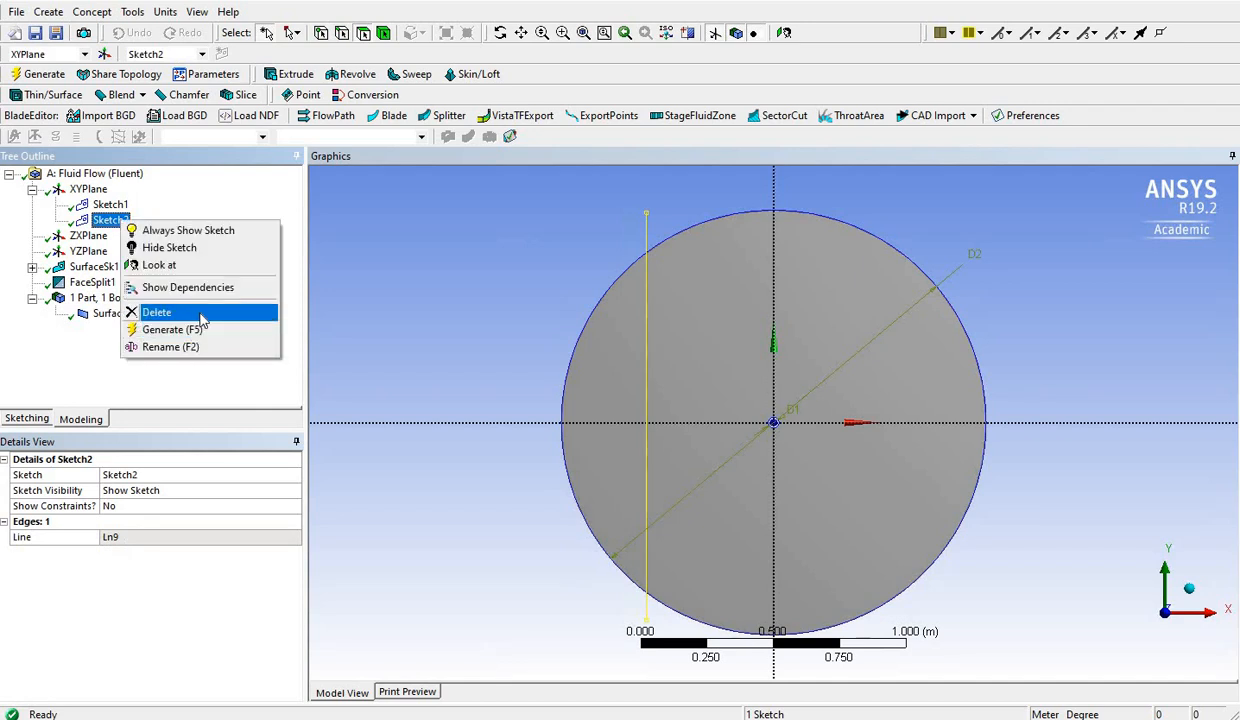
pyautogui.click(190, 307)
pyautogui.click(562, 424)
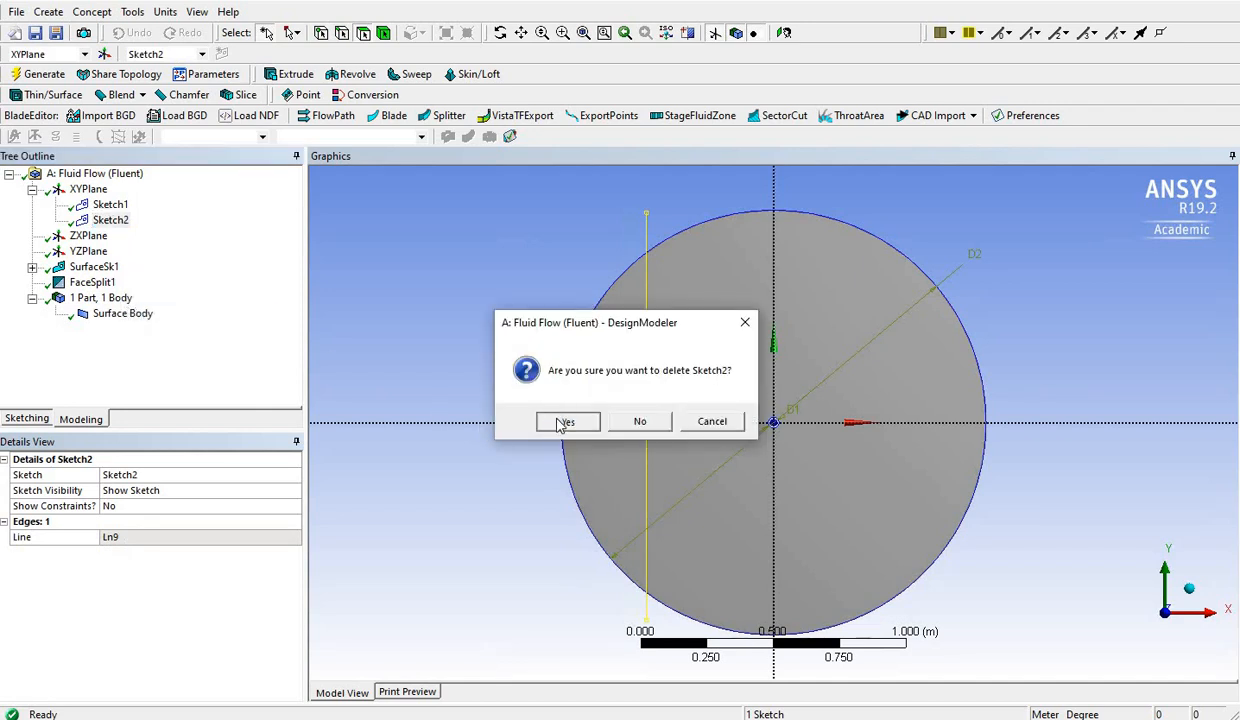
pyautogui.click(42, 74)
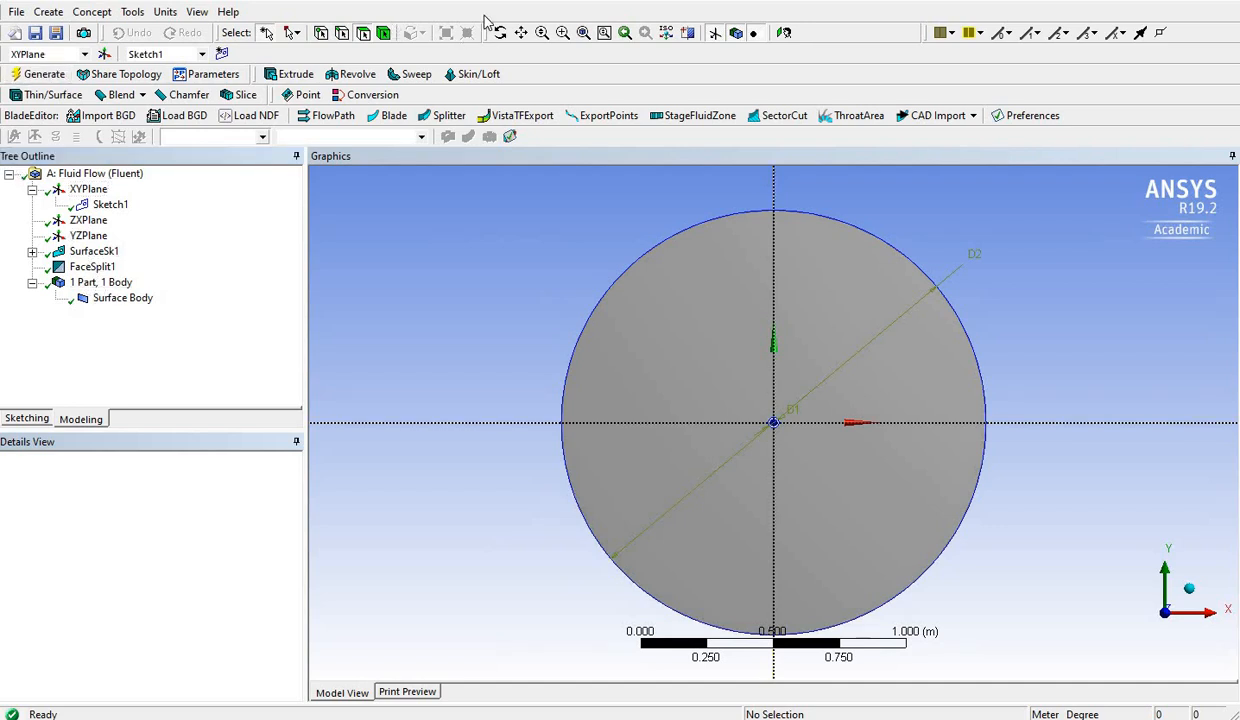
# Check the remaining split by selecting the ring's left and right half faces in turn
pyautogui.click(658, 302)
pyautogui.click(880, 343)
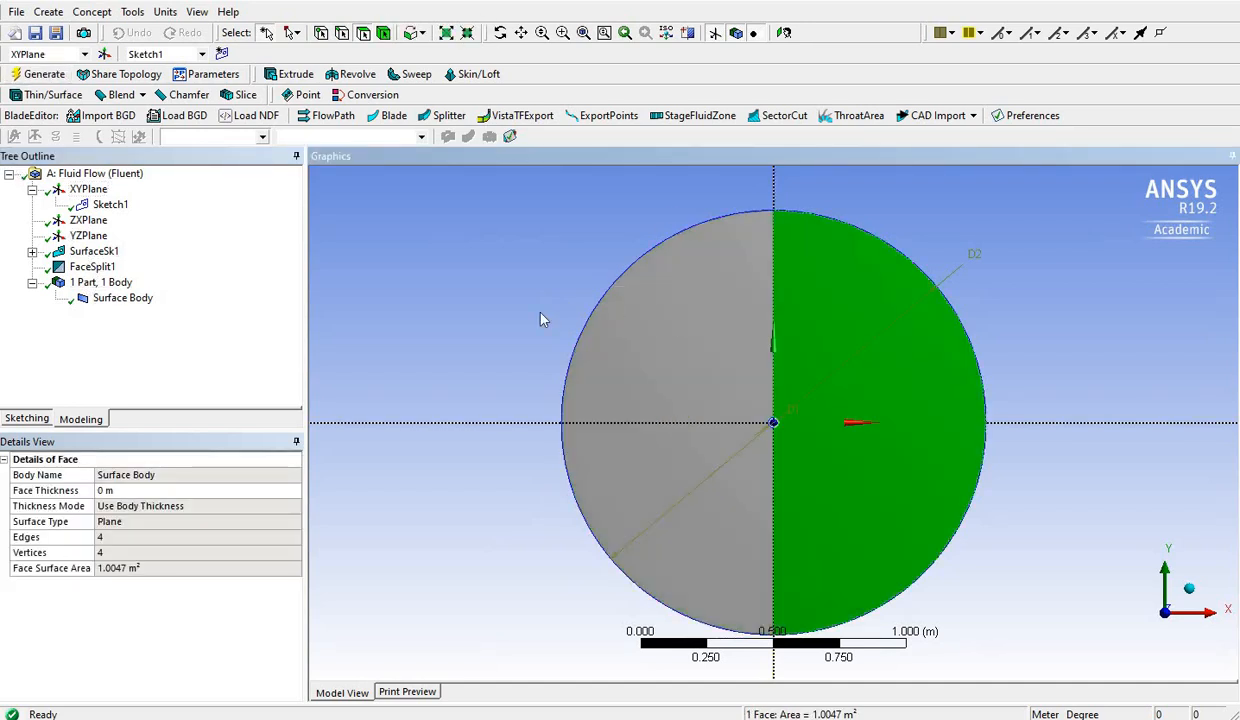
pyautogui.click(481, 312)
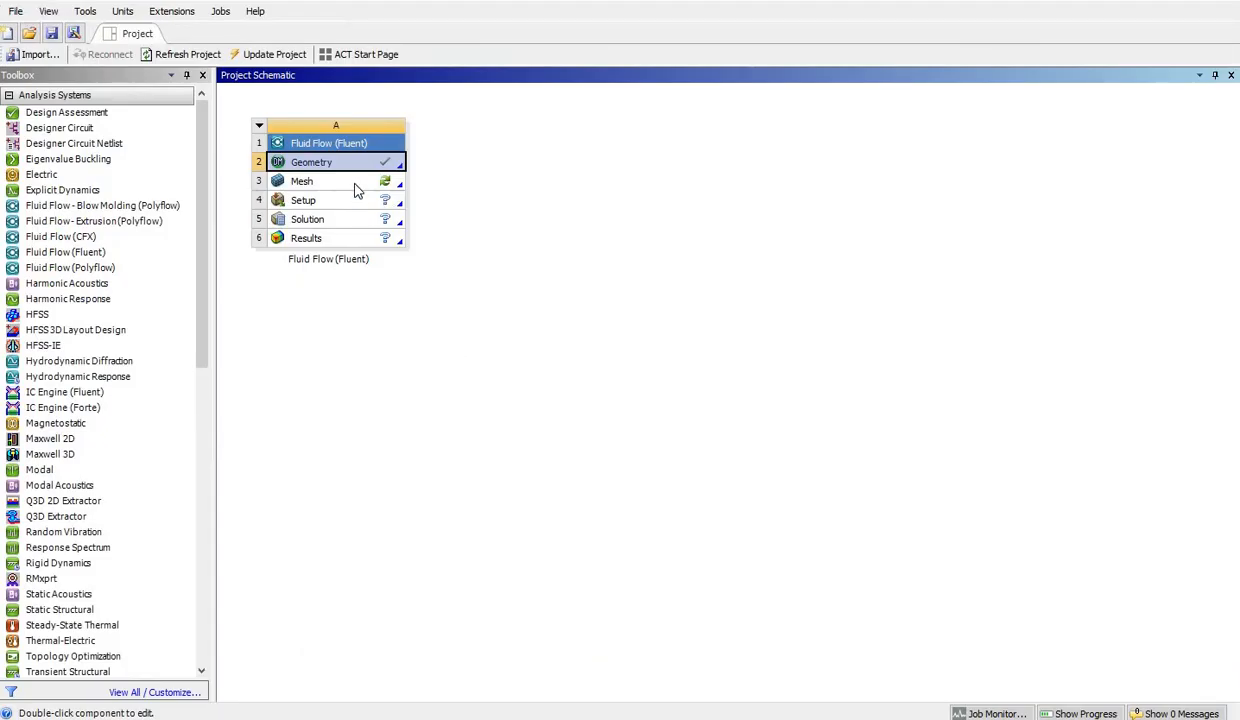
# Switch to the Workbench project and open the Fluid Flow (Fluent) system's Mesh cell for editing in Meshing
pyautogui.click(355, 186)
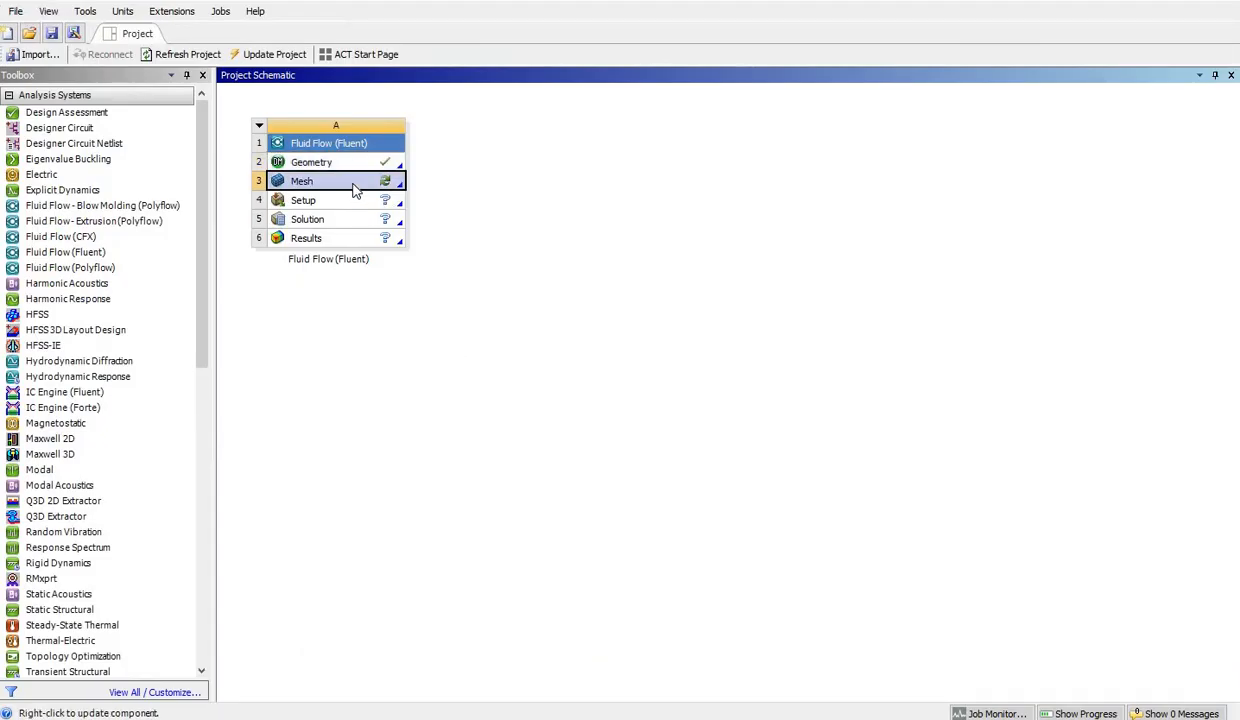
pyautogui.rightClick(352, 178)
pyautogui.click(380, 187)
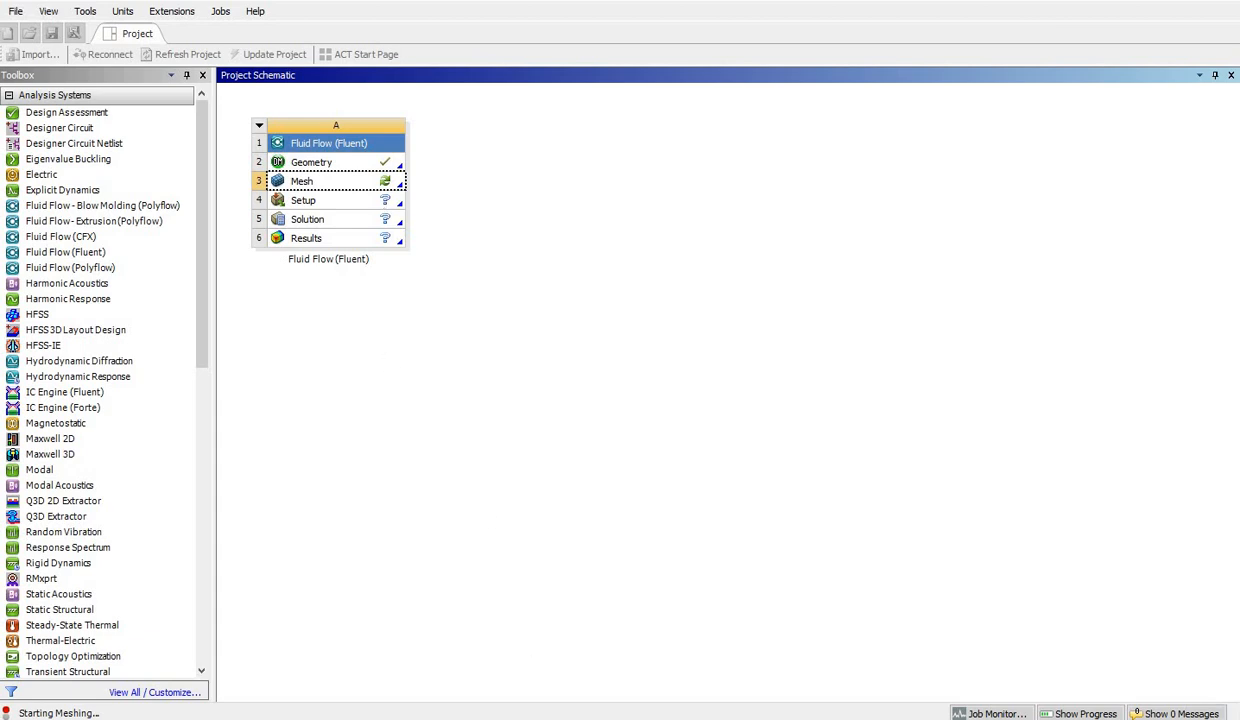
pyautogui.moveTo(568, 719)
pyautogui.hotkey('alt', 'Tab')
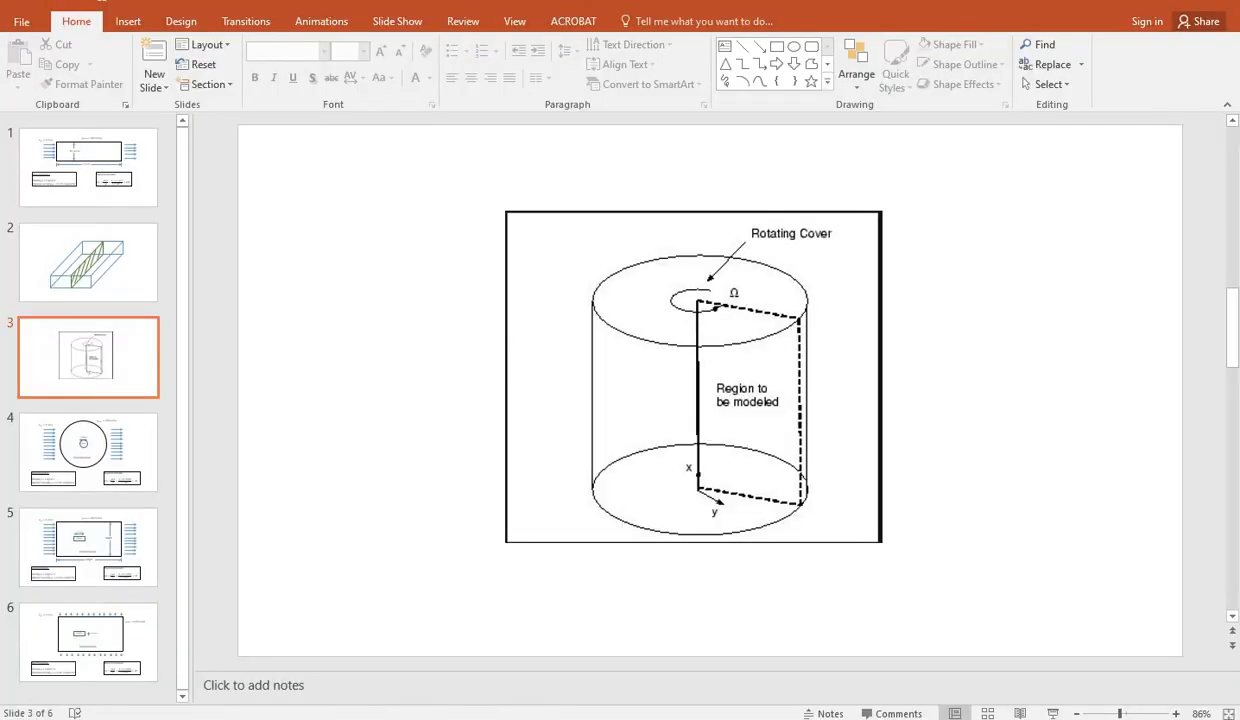
pyautogui.hotkey('alt', 'Tab')
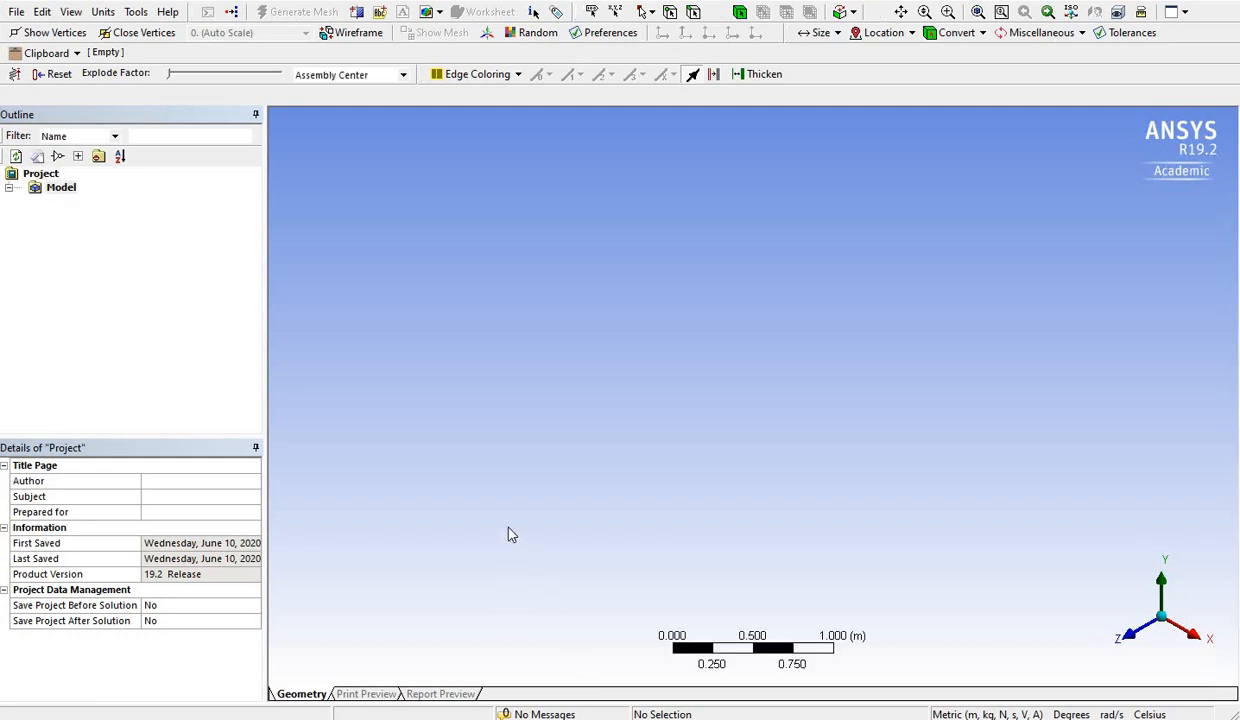
# Turn off the edge direction display and generate the ring's mesh with the default settings
pyautogui.click(1126, 636)
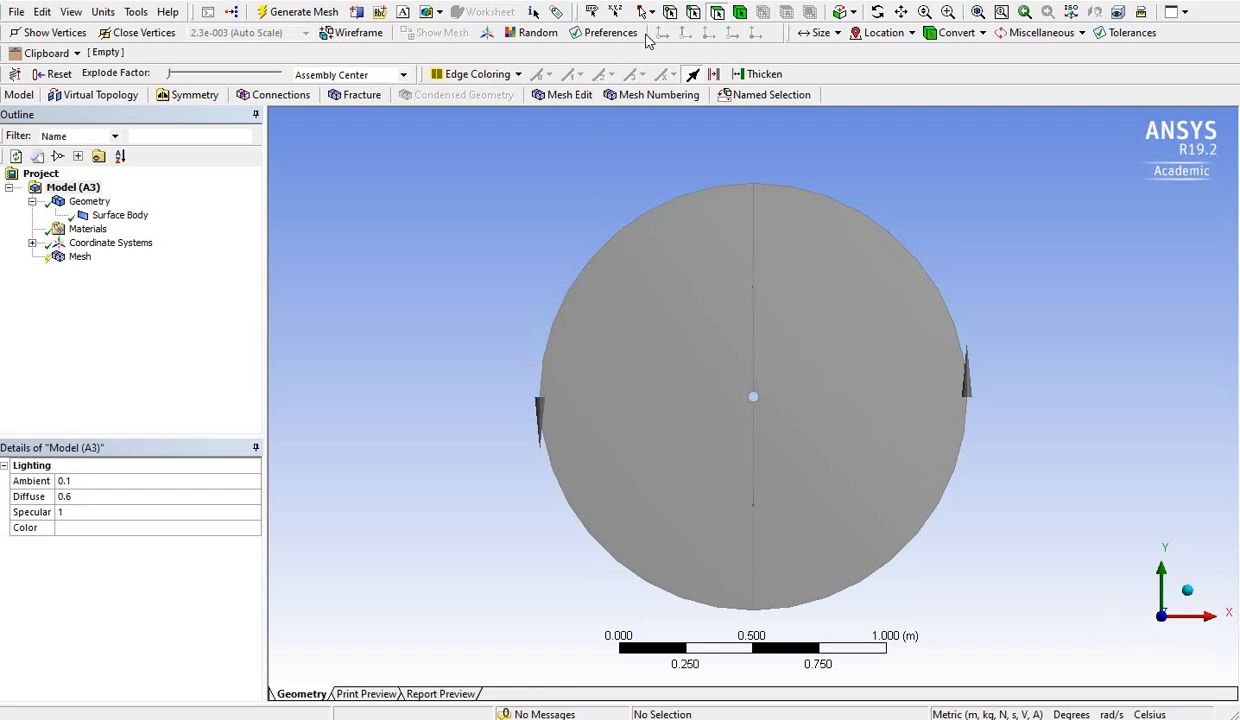
pyautogui.click(693, 76)
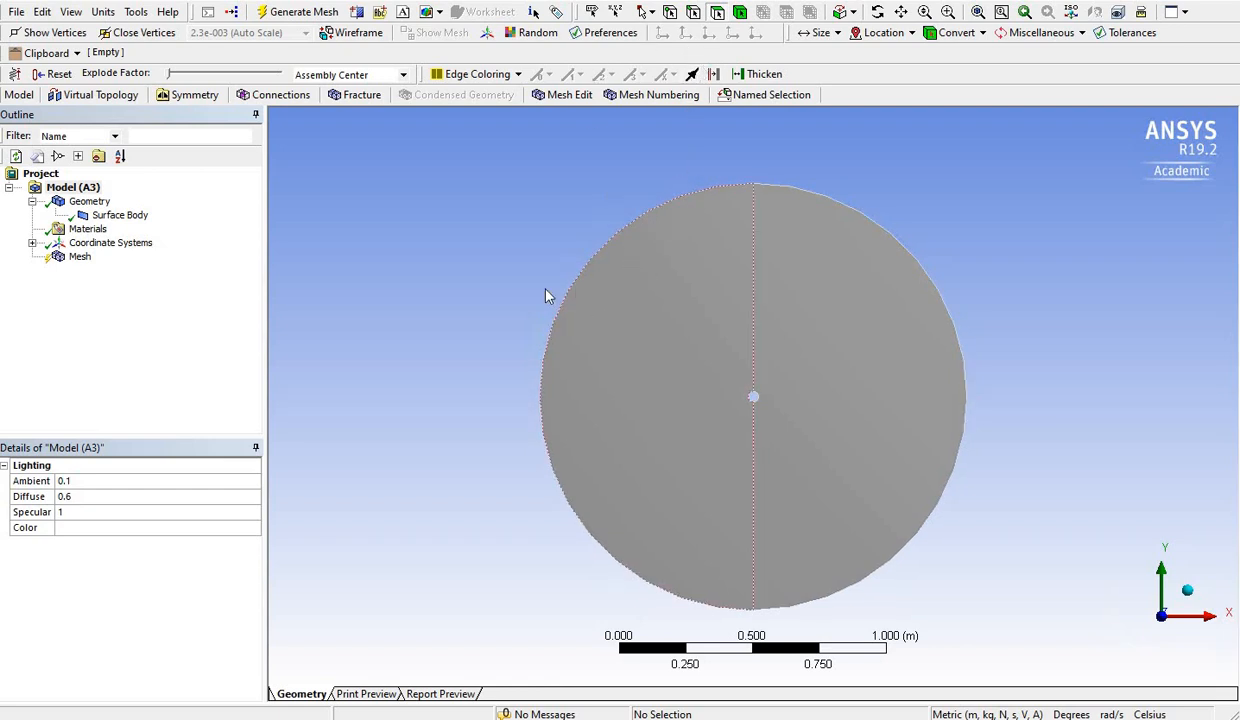
pyautogui.click(79, 256)
pyautogui.click(258, 16)
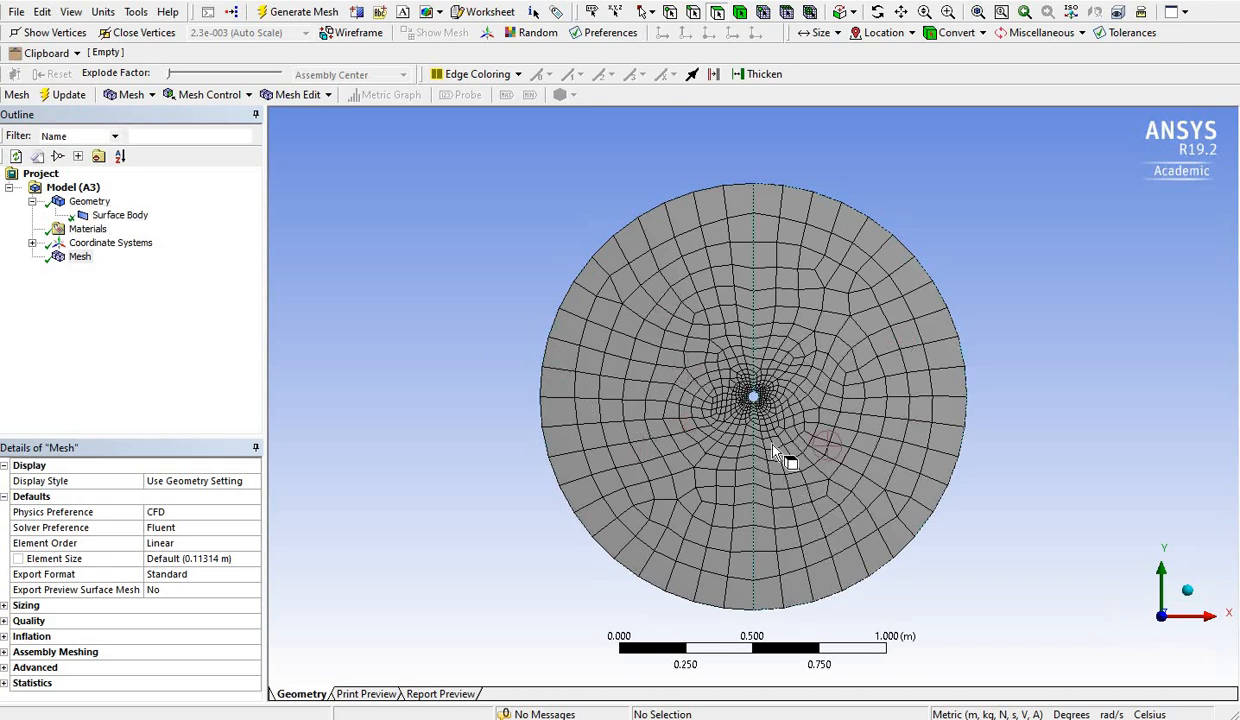
# Examine the default mesh around the small inner circle and outward to the outer boundary
pyautogui.scroll(2, 757, 405)
pyautogui.scroll(1, 757, 403)
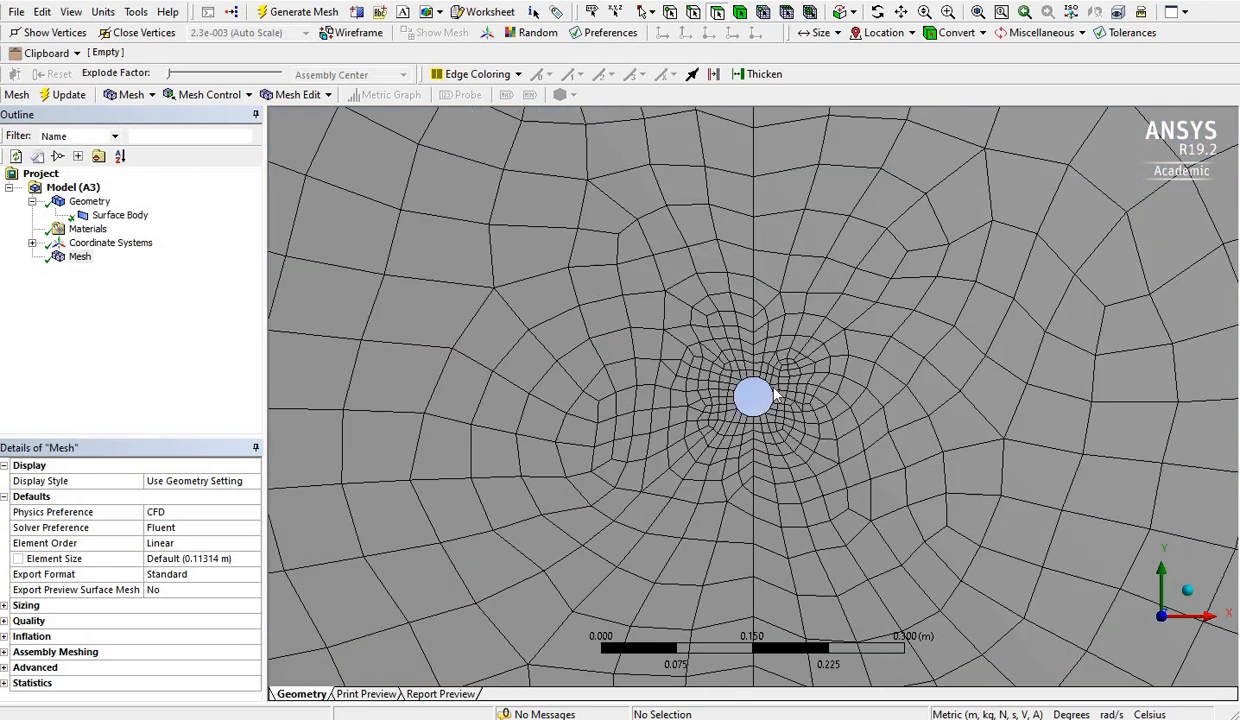
pyautogui.scroll(-3, 645, 360)
pyautogui.moveTo(625, 352); pyautogui.dragTo(432, 335, button='middle')
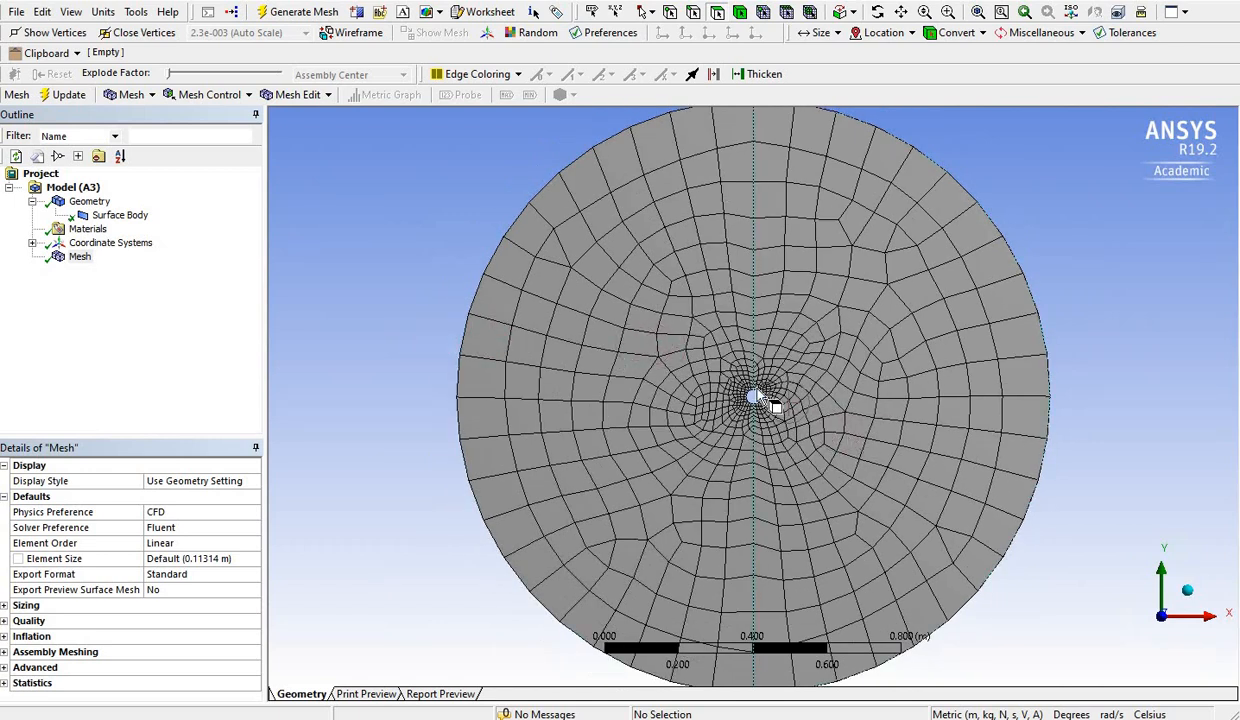
pyautogui.scroll(4, 757, 390)
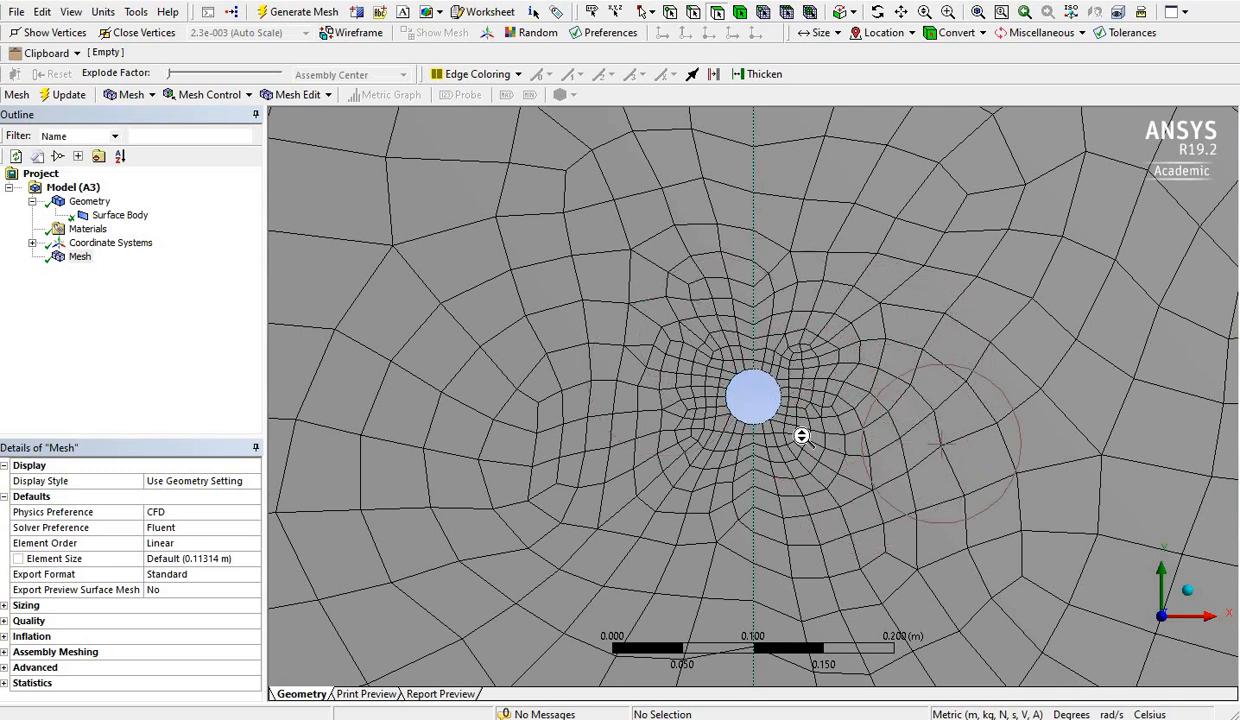
pyautogui.scroll(-3, 730, 430)
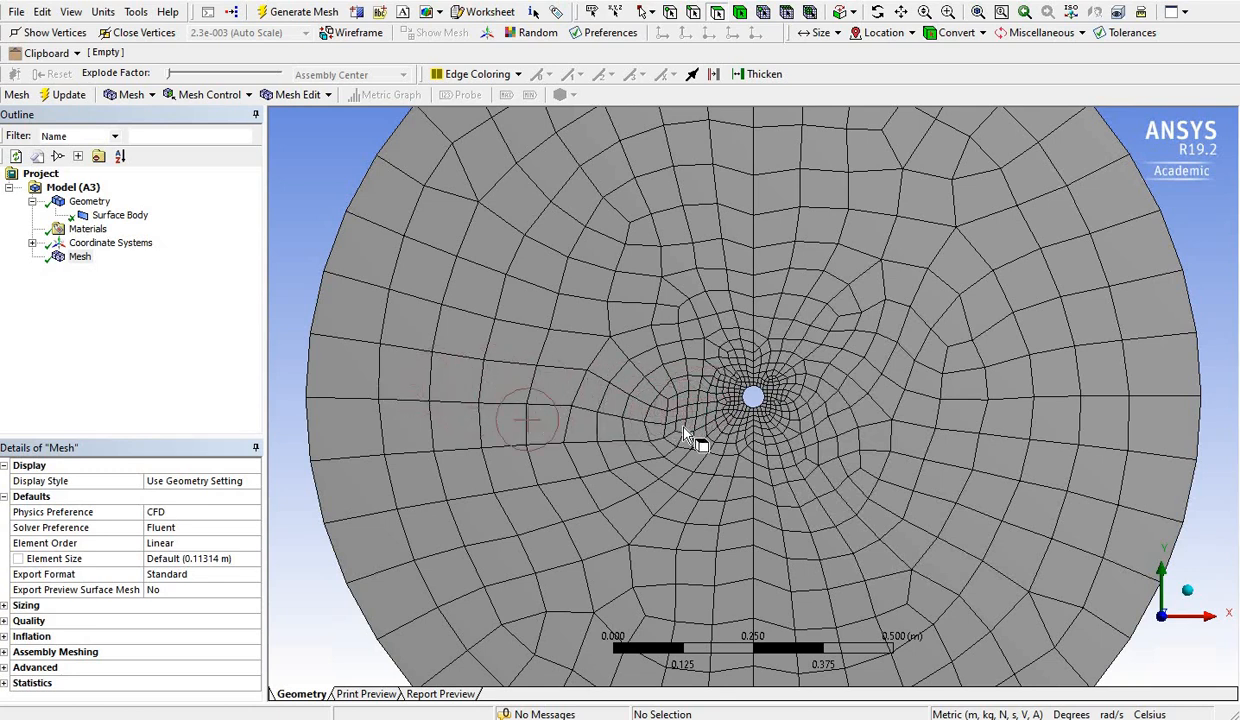
pyautogui.scroll(3, 698, 420)
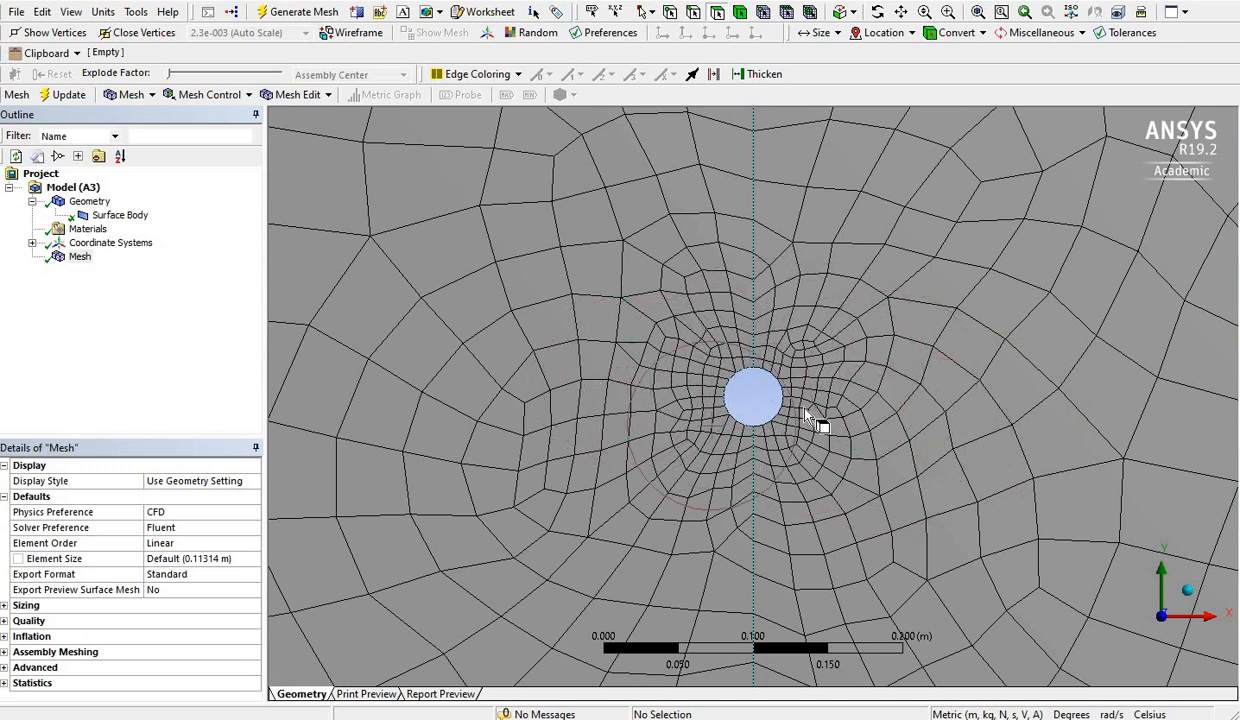
pyautogui.scroll(-2, 650, 346)
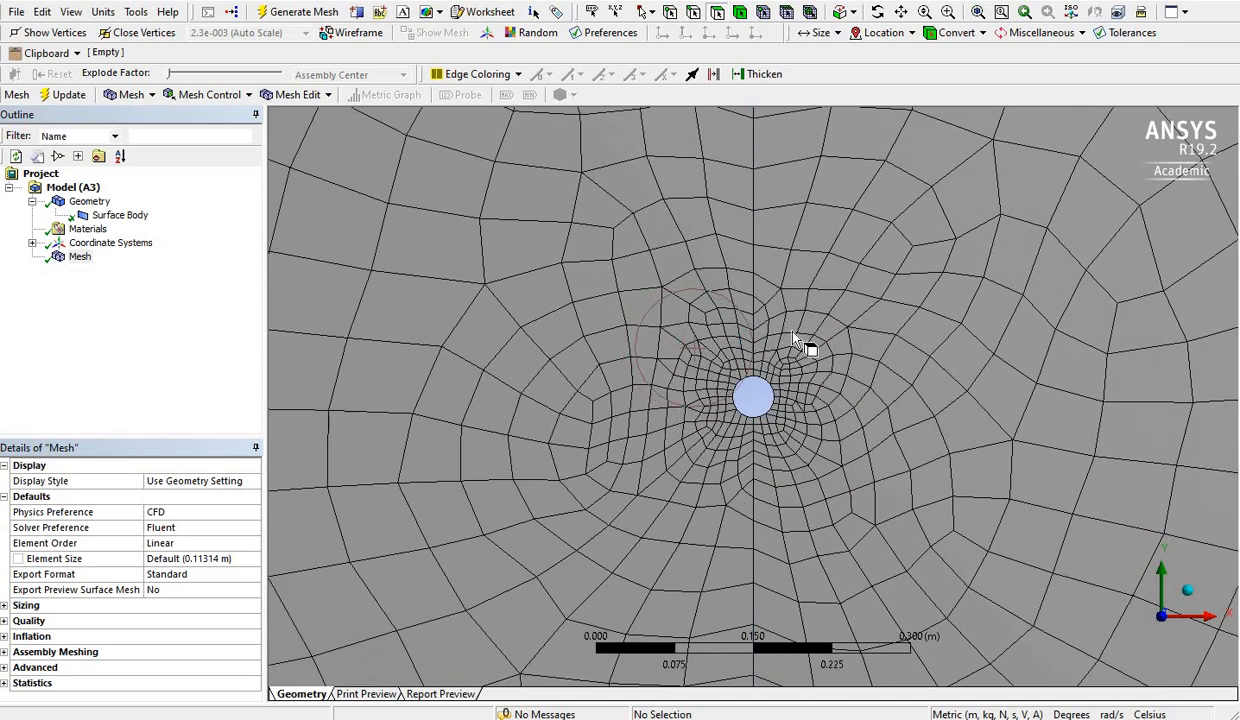
pyautogui.scroll(-1, 839, 368)
pyautogui.scroll(-1, 841, 401)
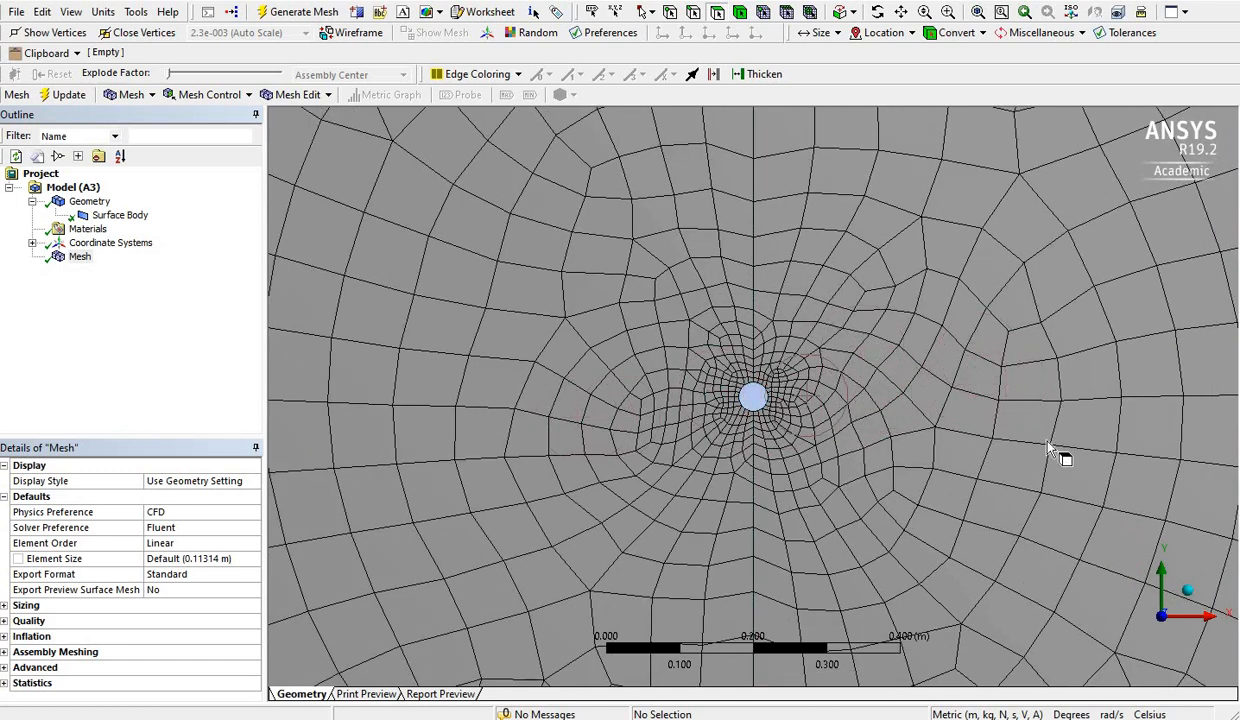
pyautogui.scroll(-1, 810, 400)
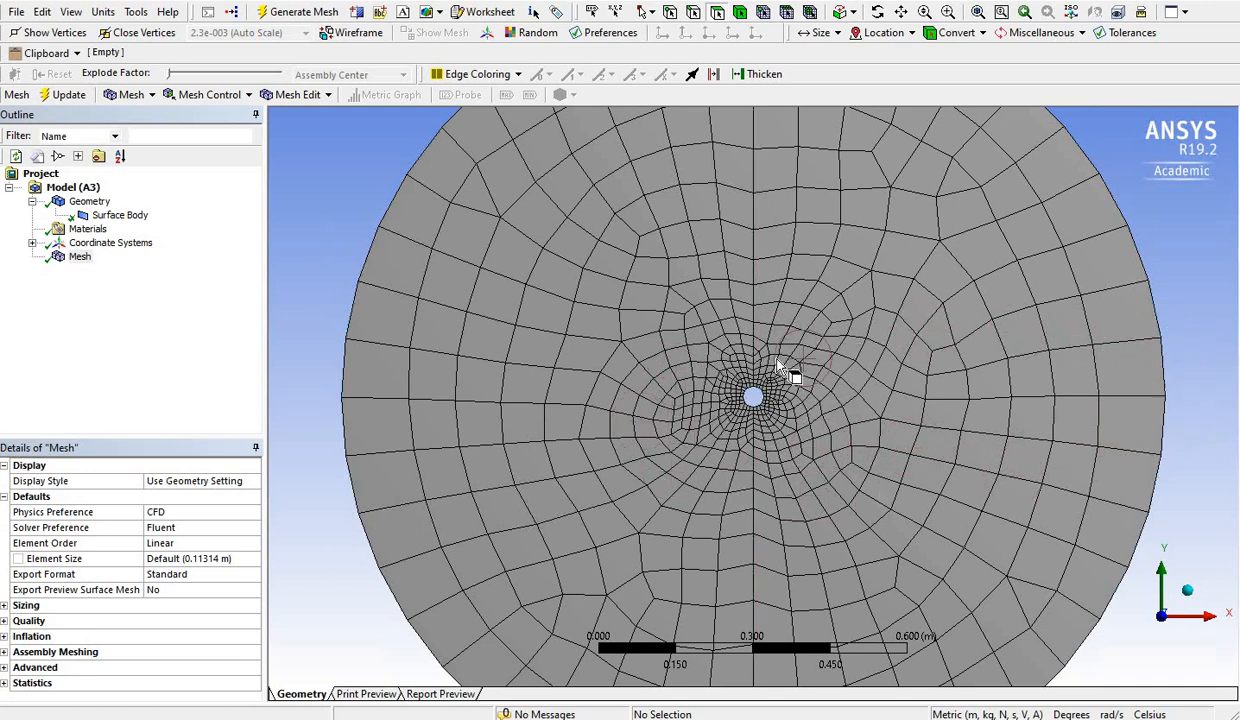
pyautogui.scroll(1, 779, 365)
pyautogui.scroll(-4, 789, 318)
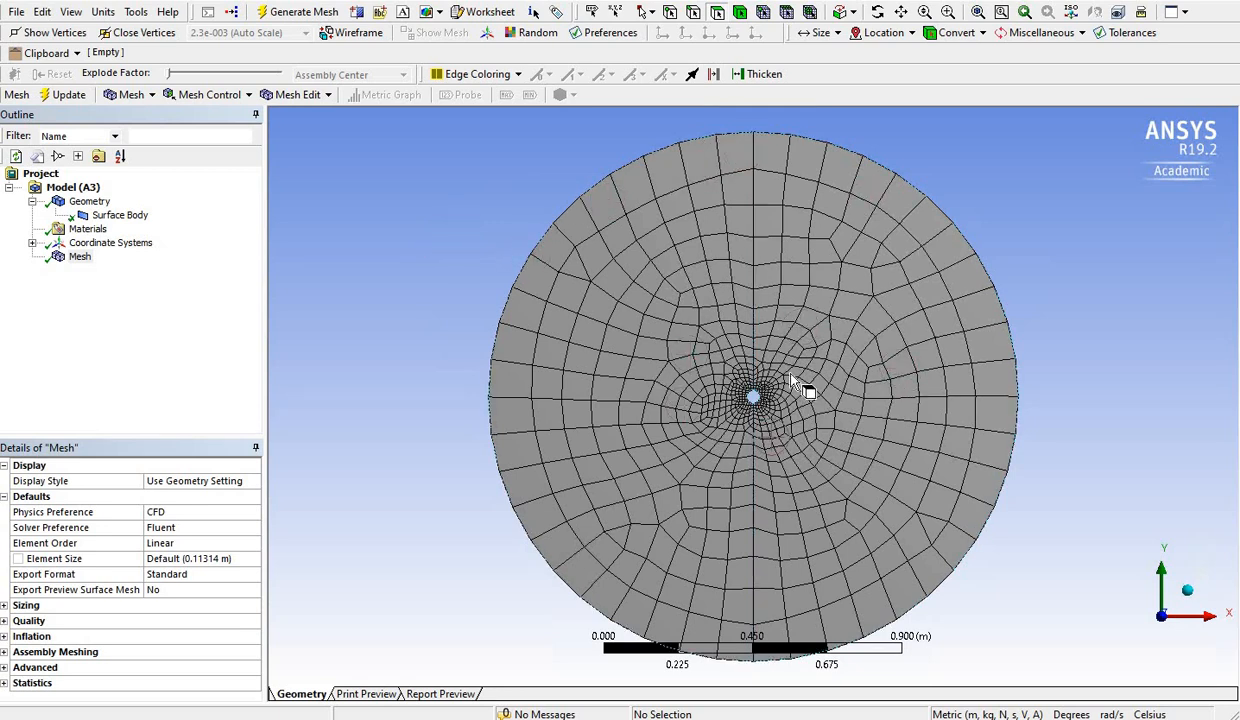
pyautogui.scroll(3, 753, 415)
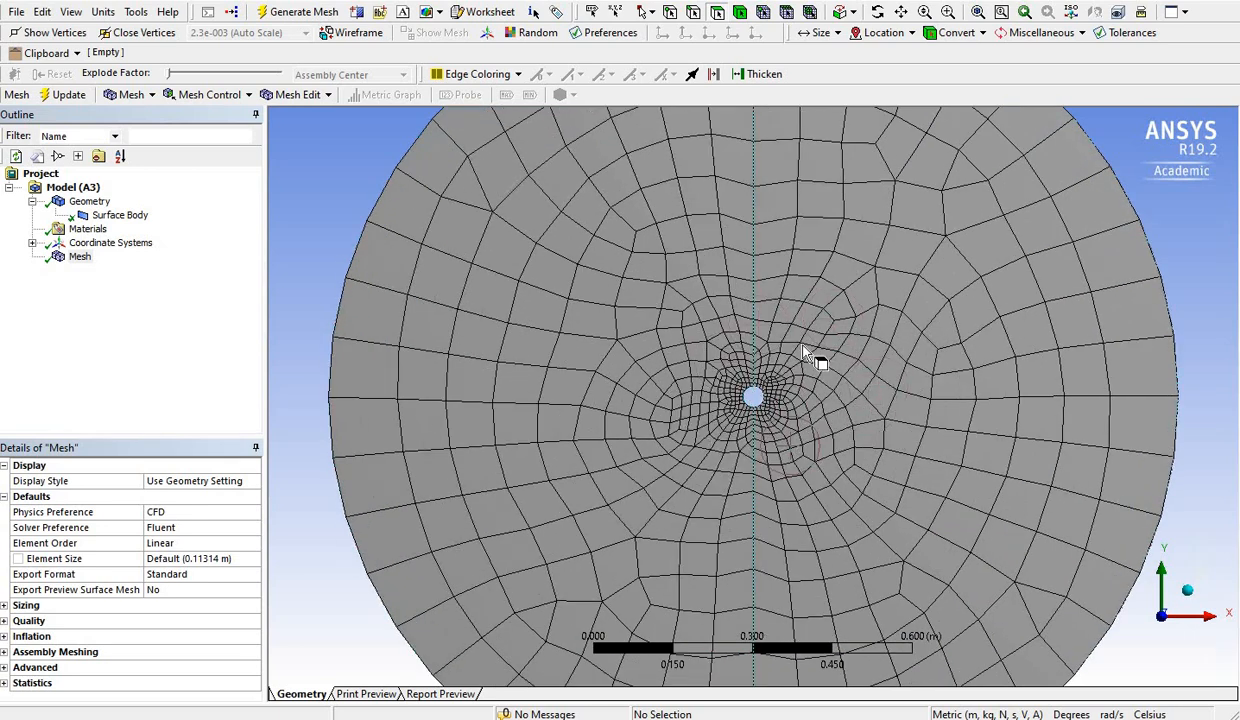
# Add a Sizing control to the mesh and open its details
pyautogui.click(80, 258)
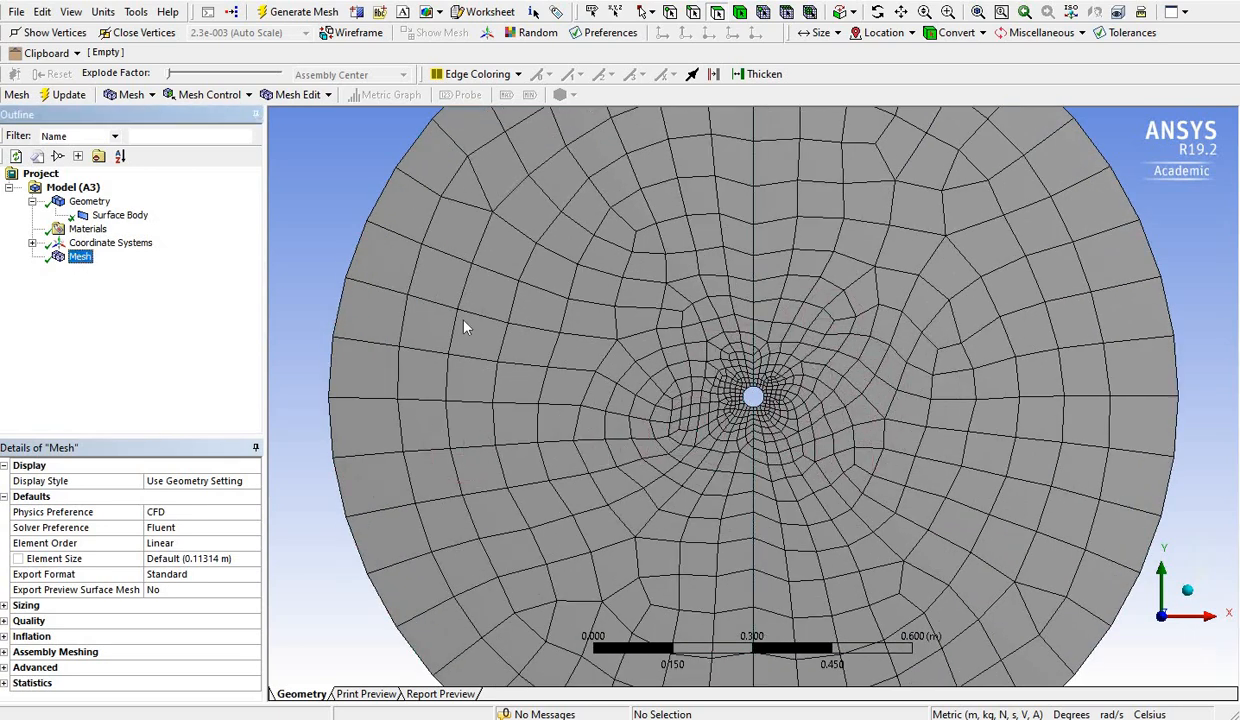
pyautogui.scroll(-3, 522, 366)
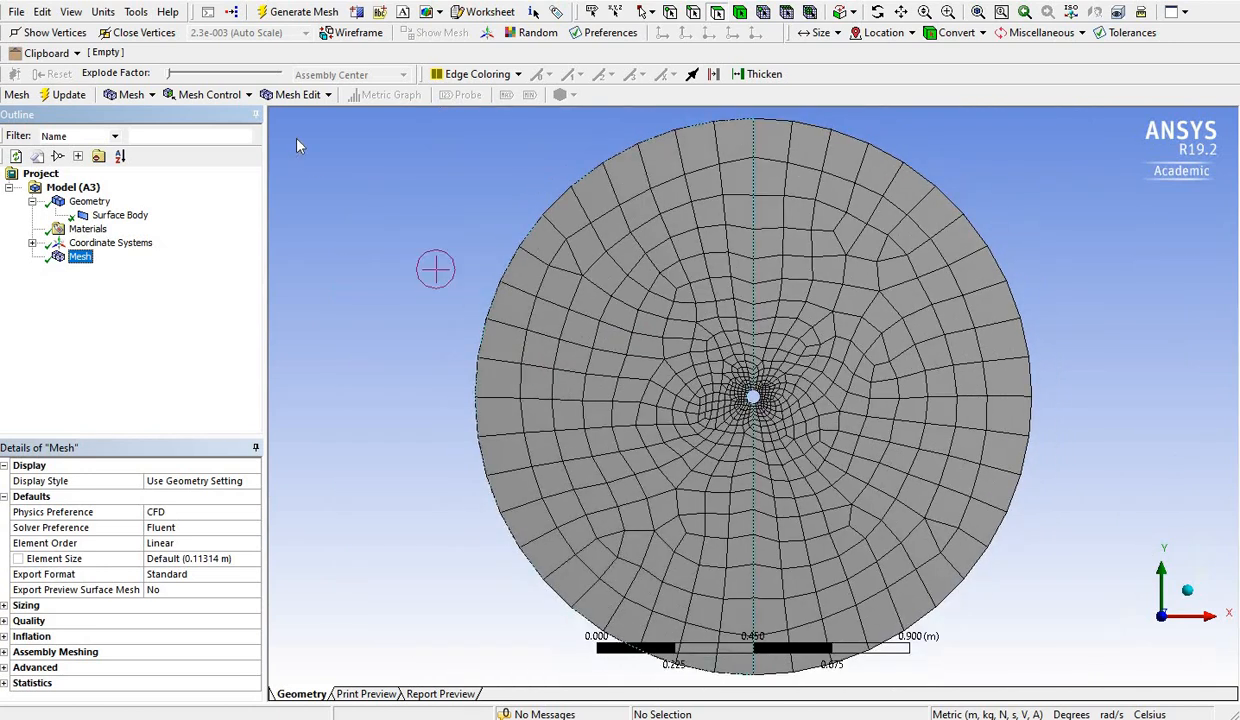
pyautogui.click(238, 95)
pyautogui.click(208, 155)
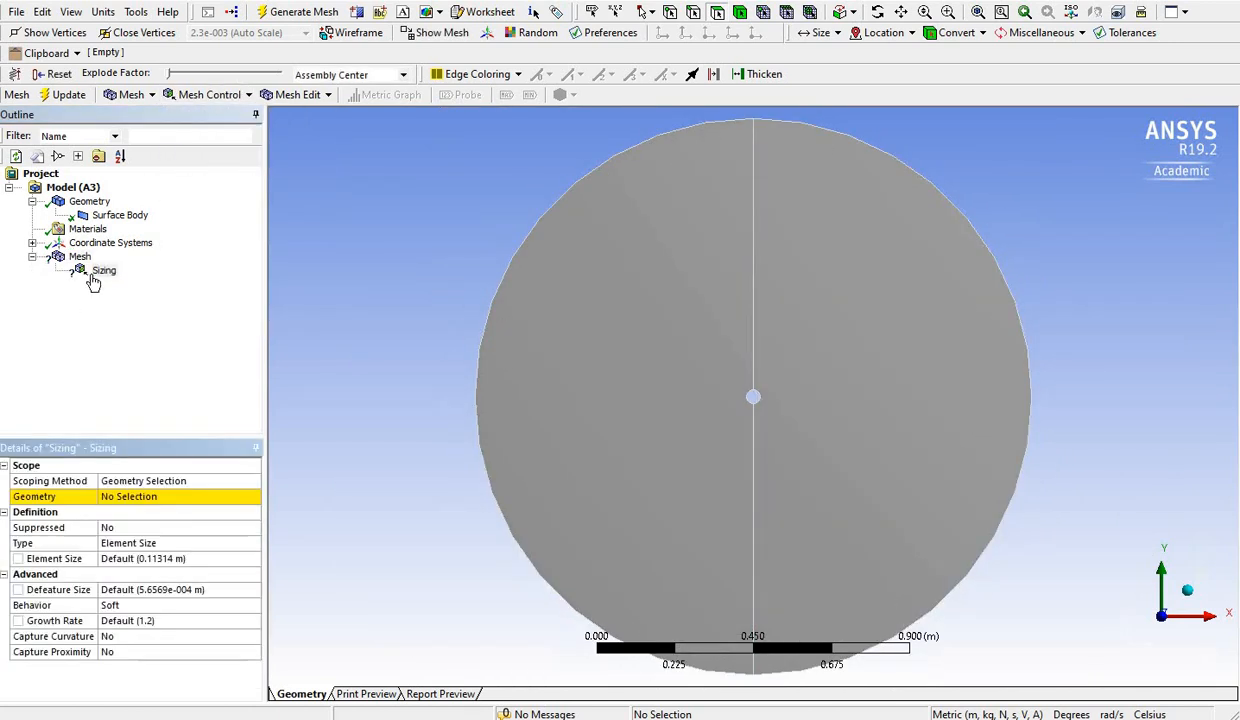
pyautogui.click(95, 272)
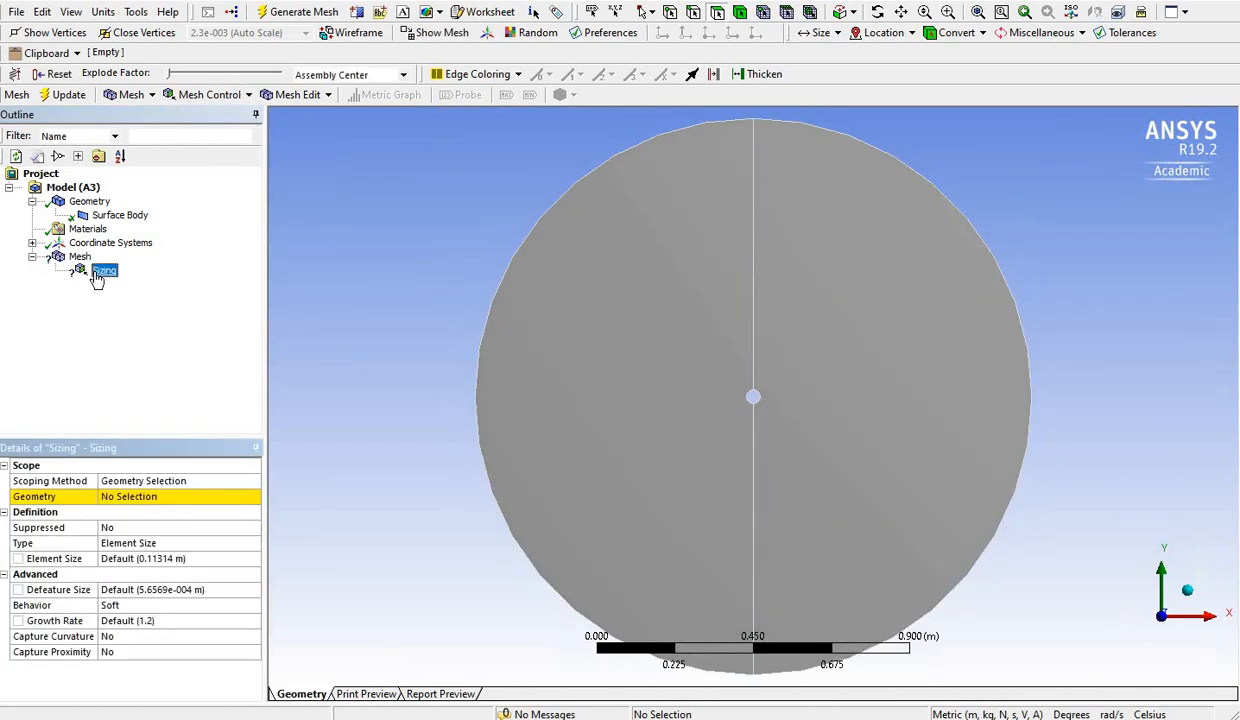
# Scope the sizing to the four half-circle edges of the outer boundary and the small inner circle
pyautogui.click(120, 505)
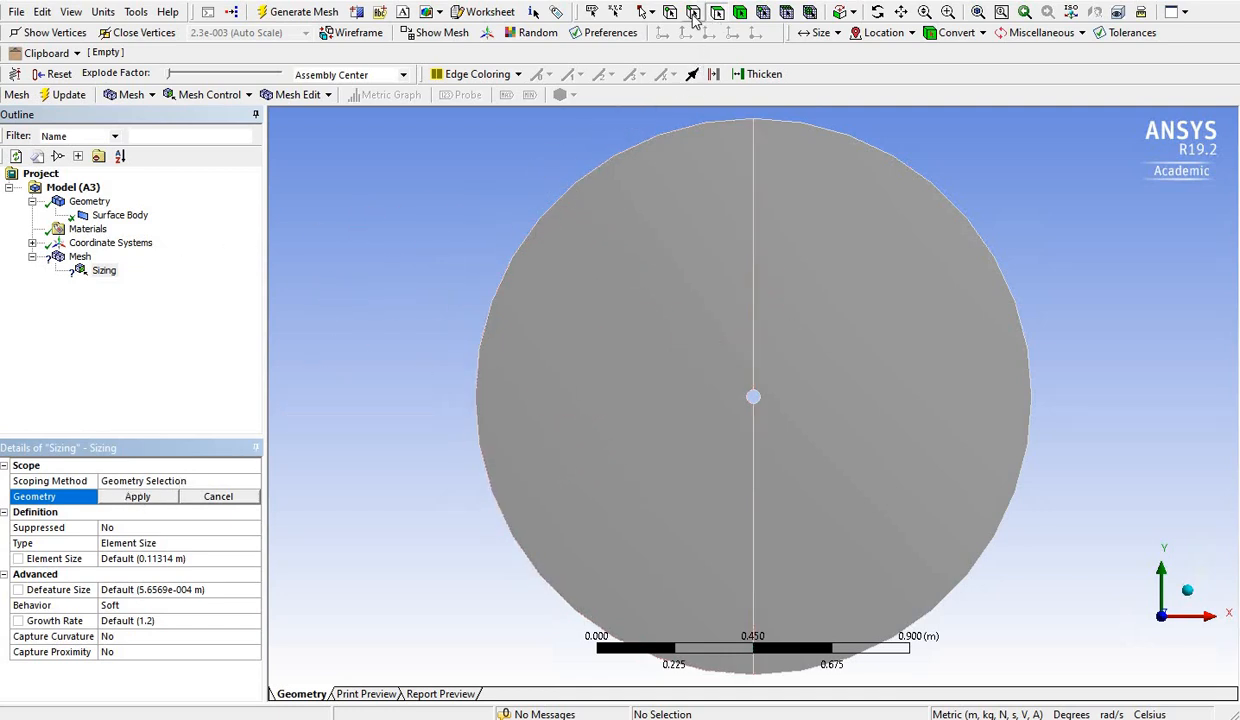
pyautogui.click(521, 256)
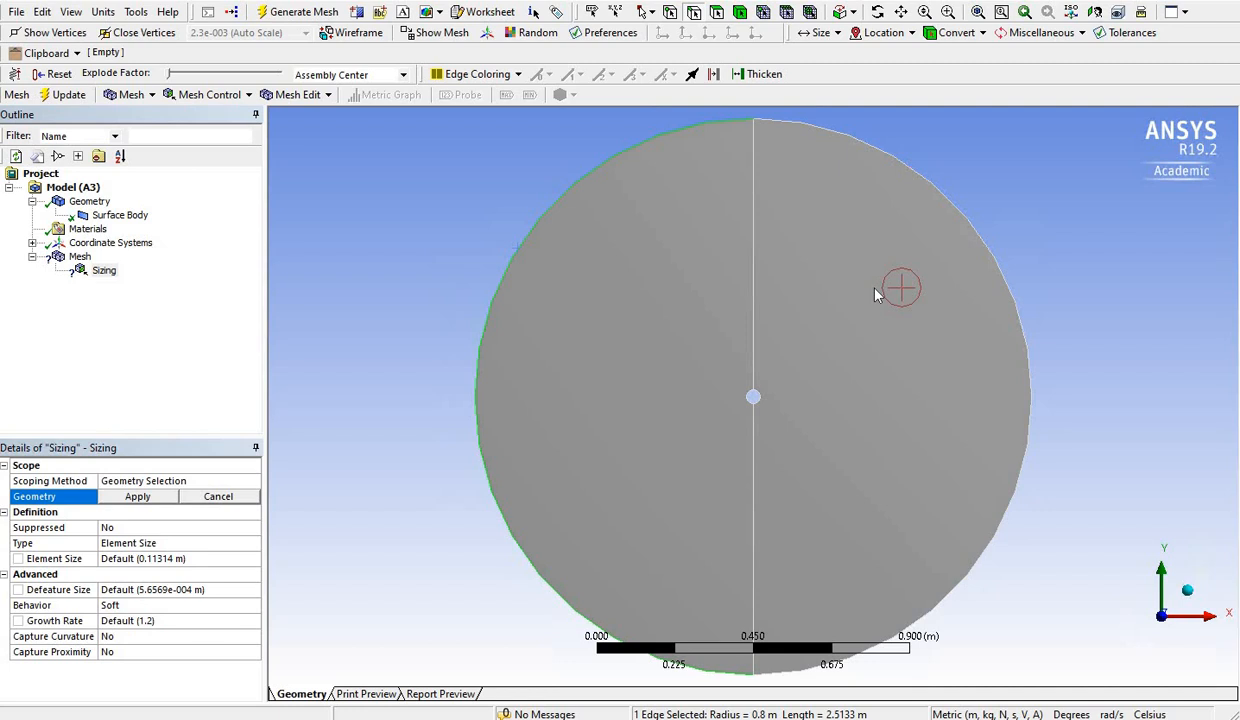
pyautogui.scroll(1, 988, 235)
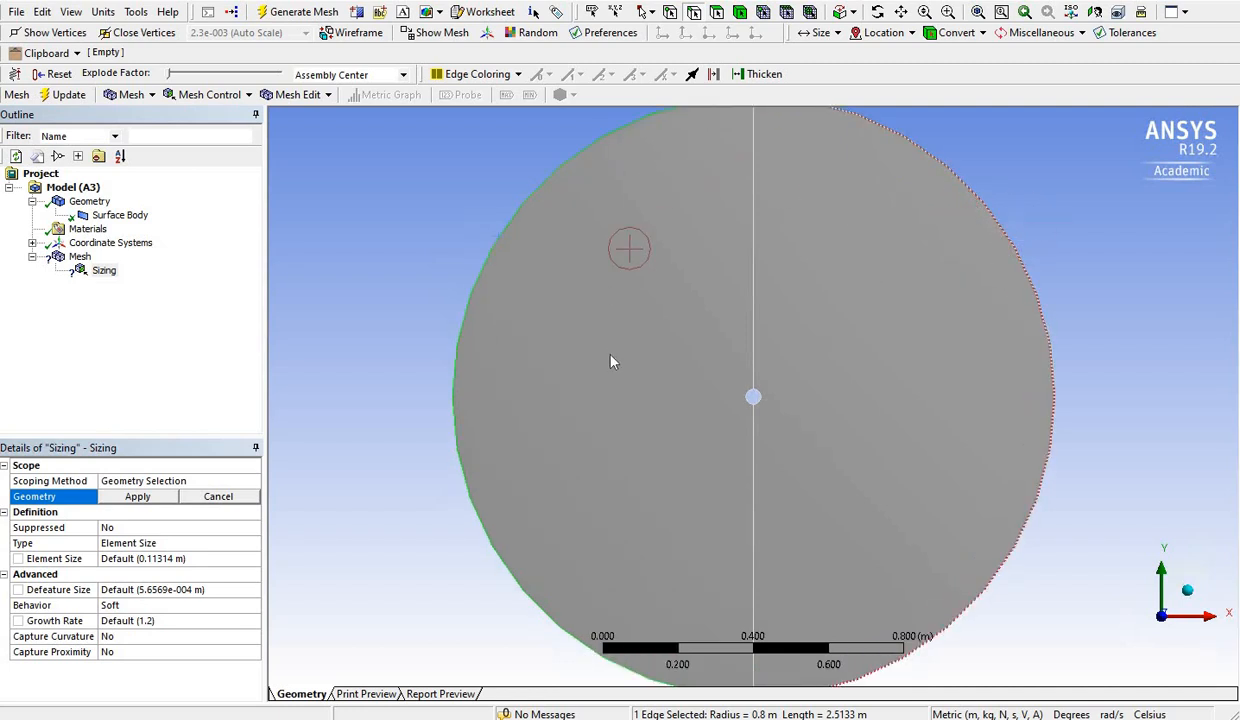
pyautogui.scroll(2, 586, 395)
pyautogui.scroll(-3, 586, 395)
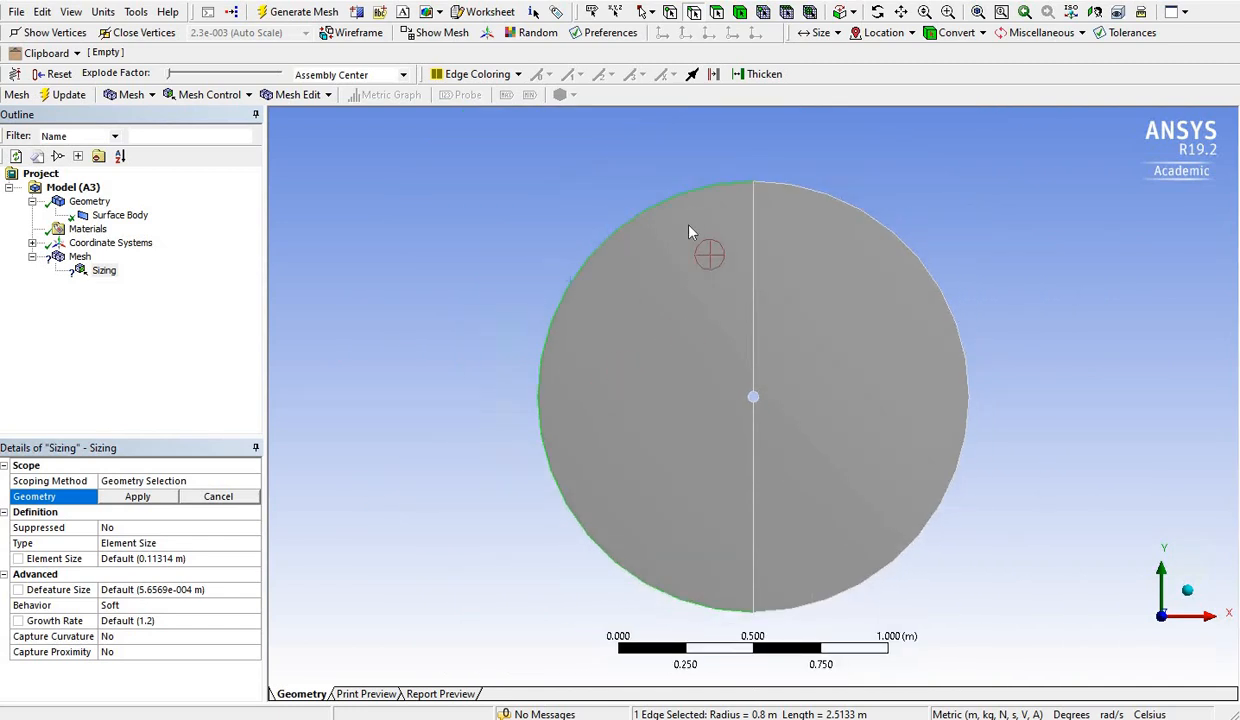
pyautogui.keyDown('ctrl'); pyautogui.click(820, 200); pyautogui.keyUp('ctrl')
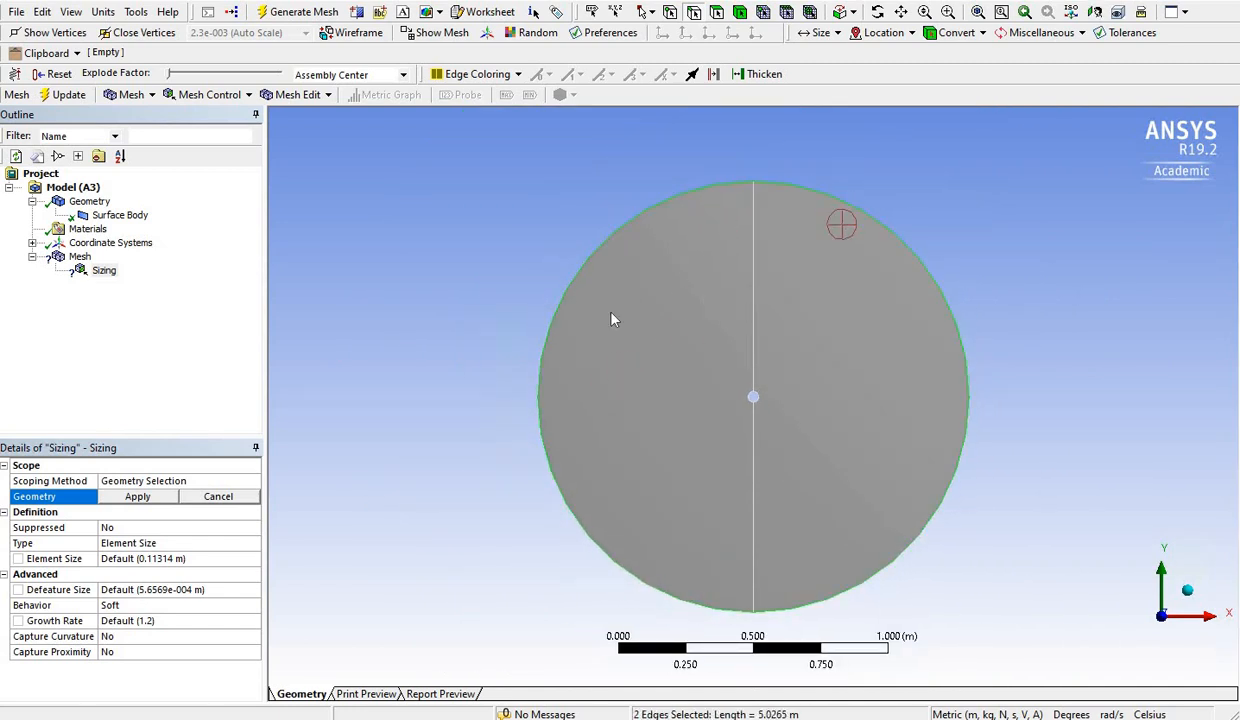
pyautogui.scroll(-1, 550, 300)
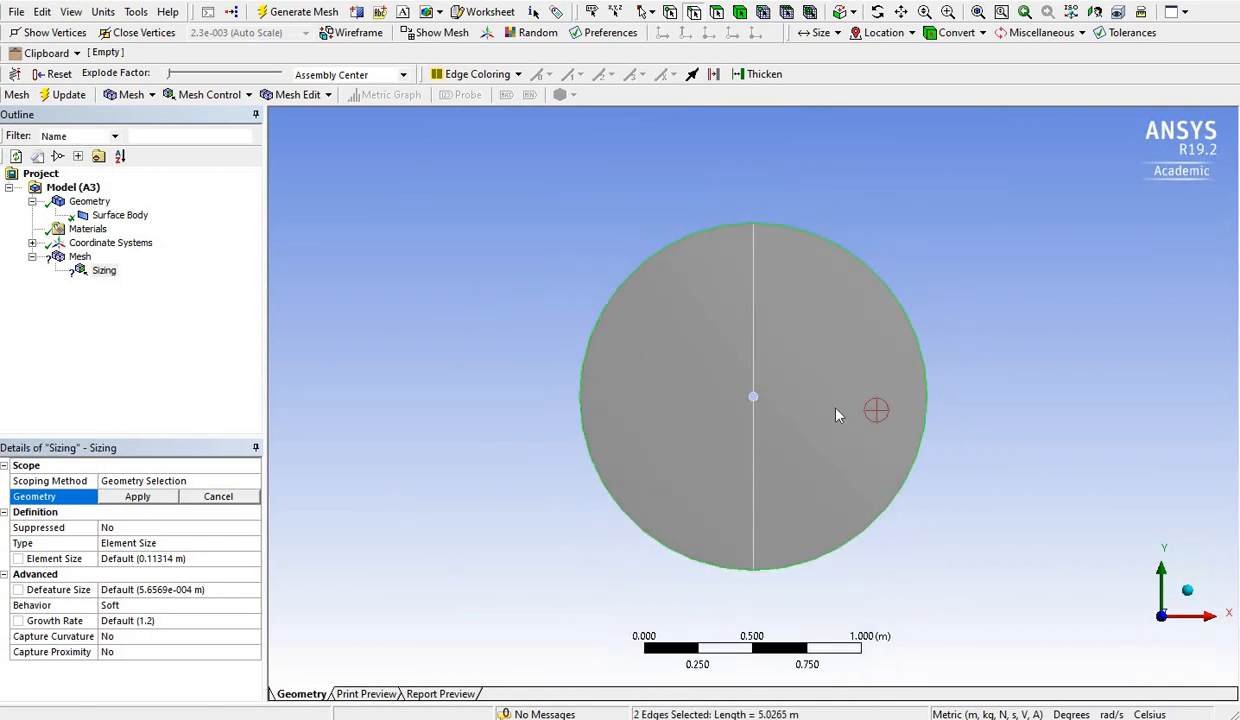
pyautogui.scroll(3, 788, 394)
pyautogui.scroll(3, 805, 417)
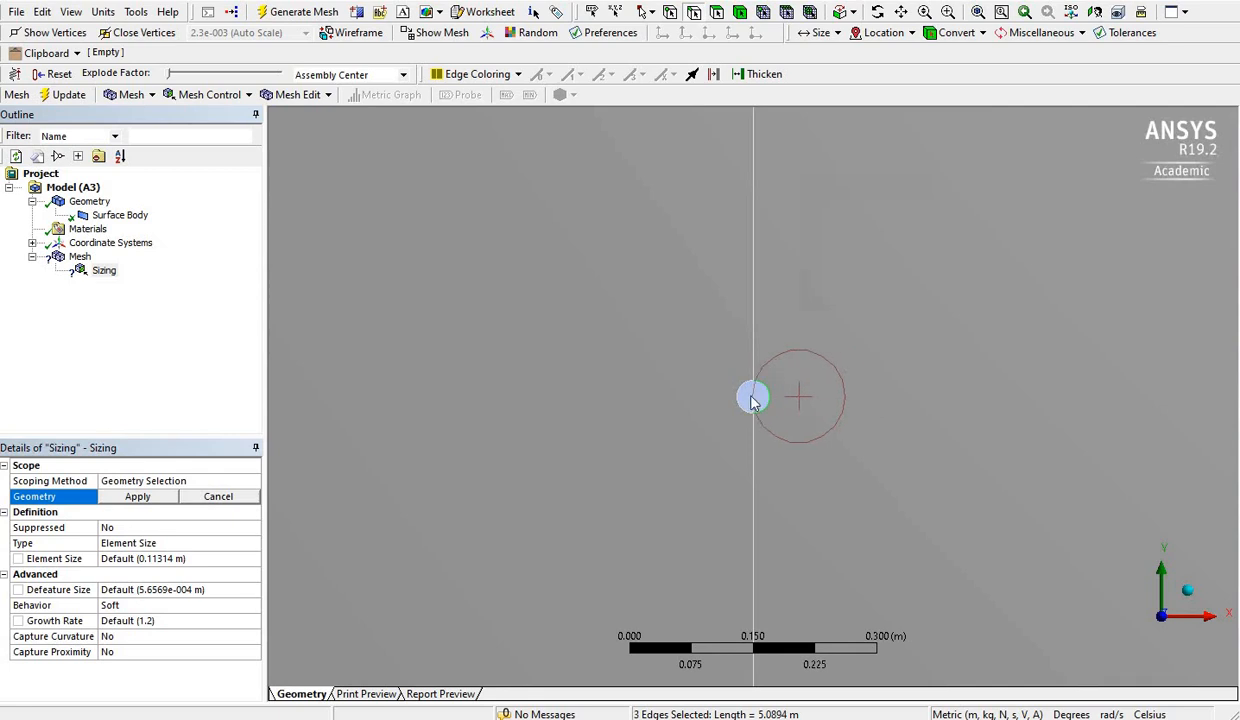
pyautogui.keyDown('ctrl'); pyautogui.click(740, 398); pyautogui.keyUp('ctrl')
pyautogui.scroll(-3, 548, 400)
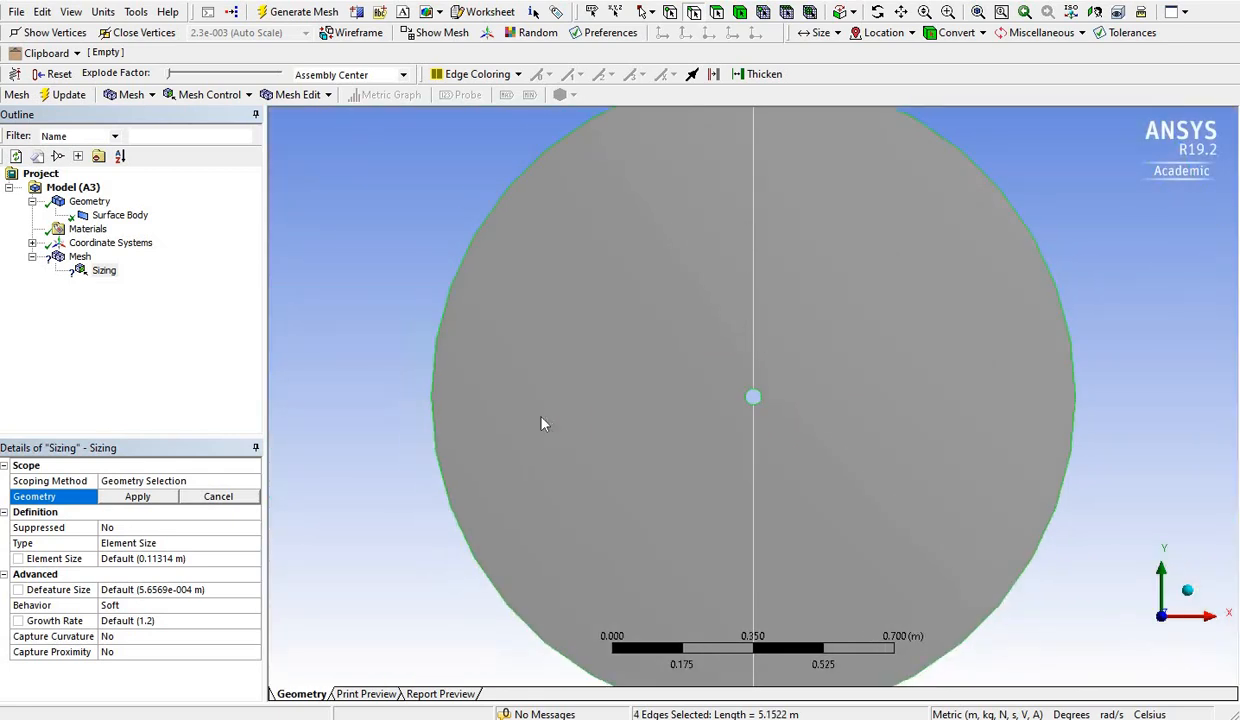
pyautogui.click(140, 497)
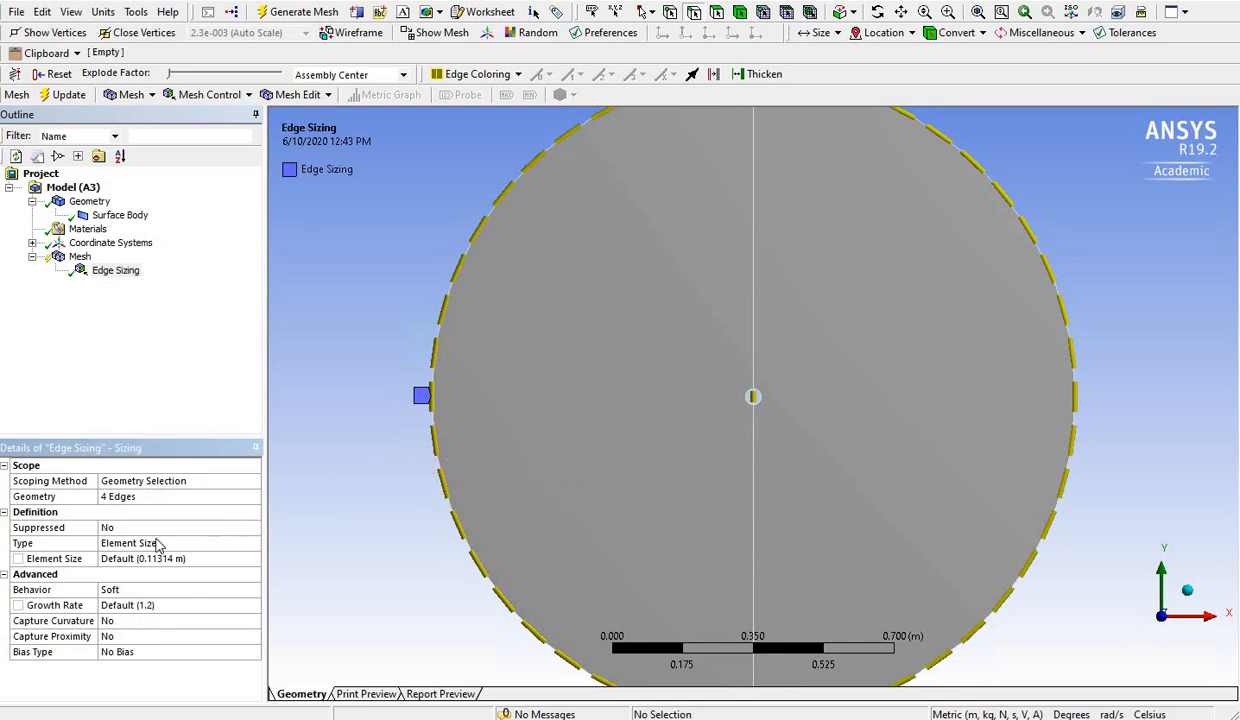
# Define the edge sizing by Number of Divisions and set it to 30 divisions per edge
pyautogui.click(248, 543)
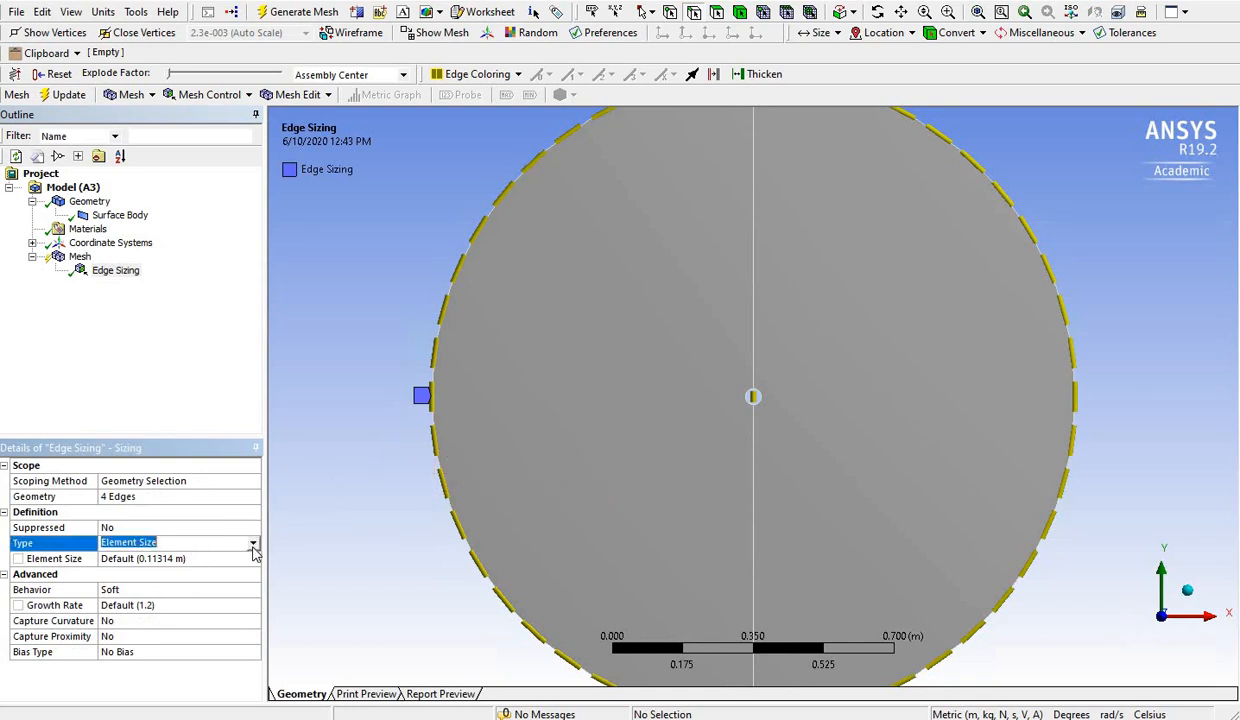
pyautogui.click(248, 543)
pyautogui.click(173, 566)
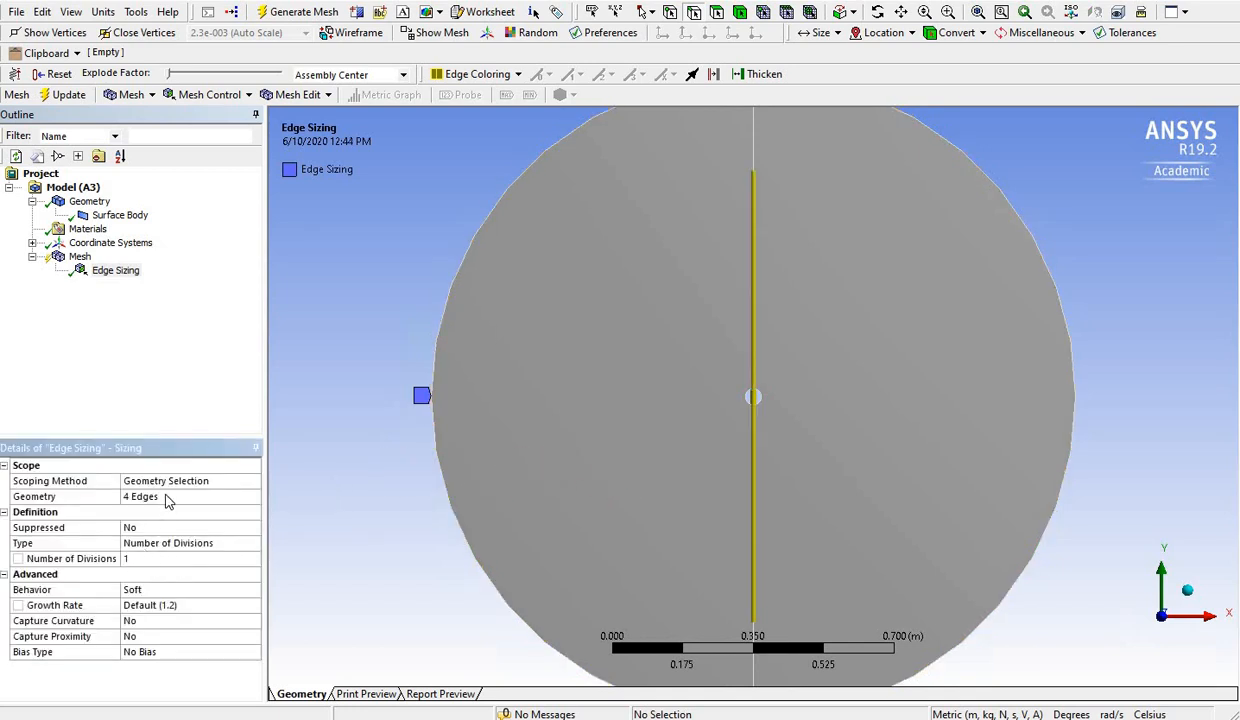
pyautogui.click(139, 558)
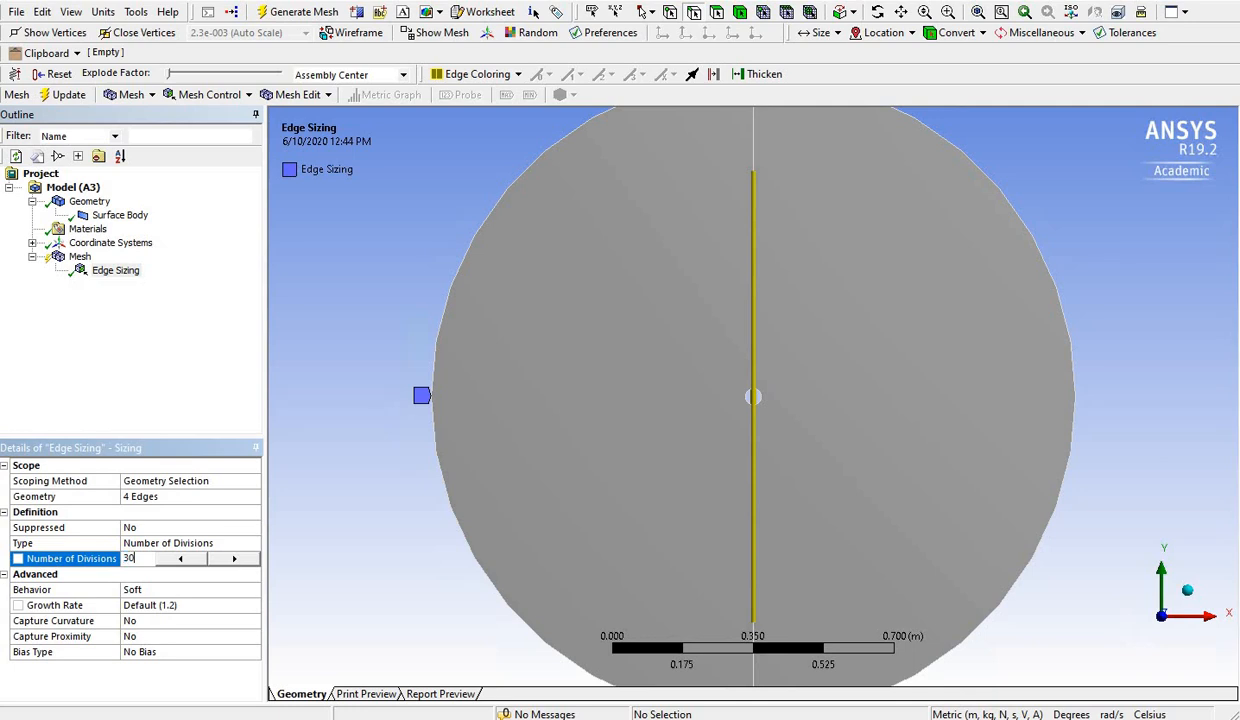
pyautogui.press('Return')
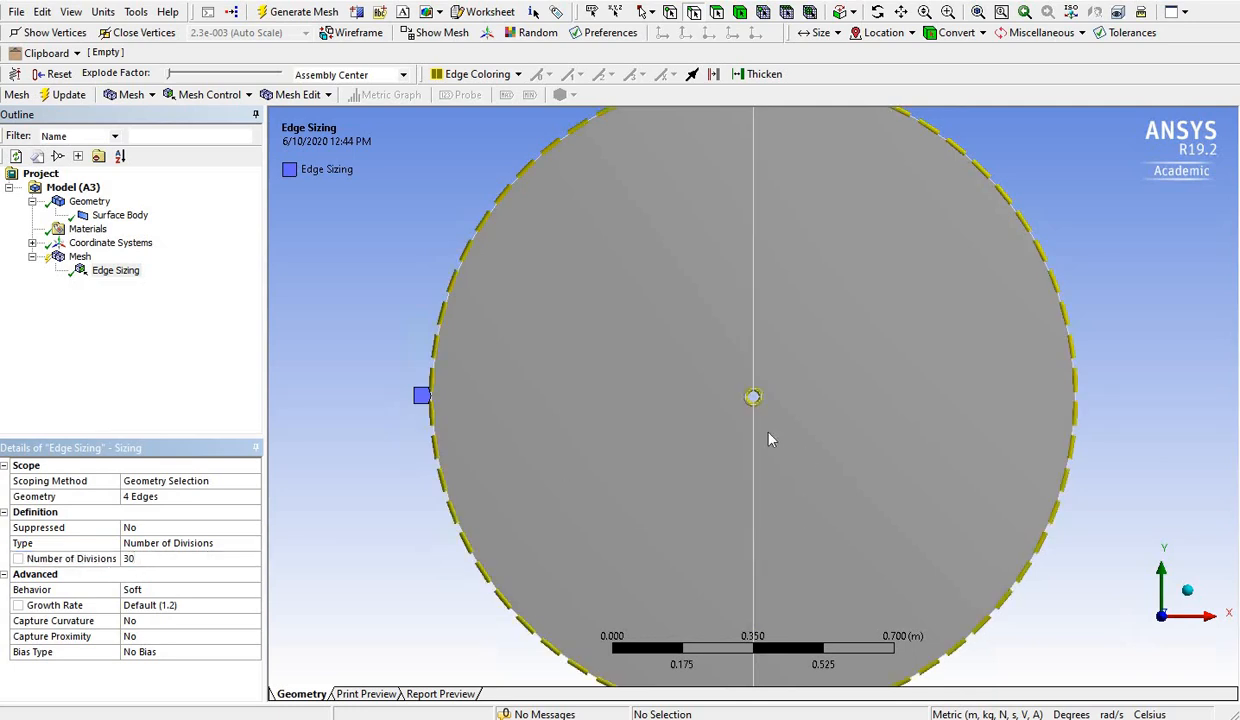
# Examine the edge division marks around the inner circle and along the outer boundary
pyautogui.scroll(5, 768, 439)
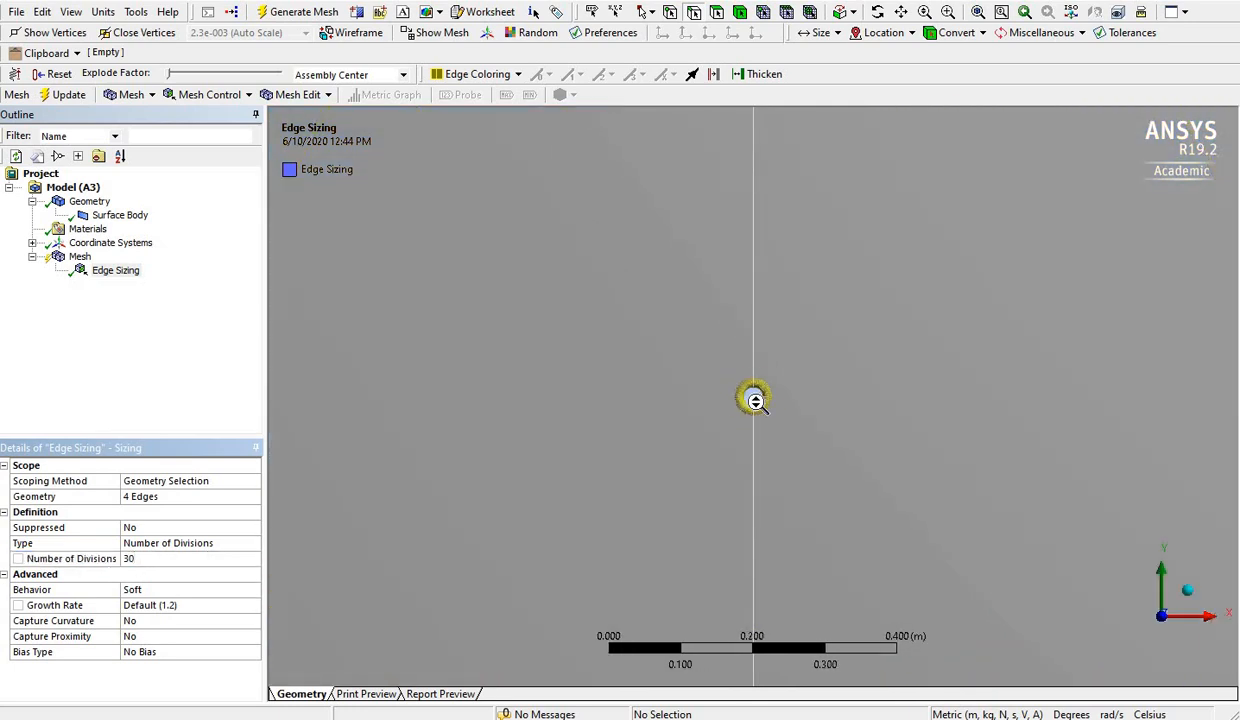
pyautogui.scroll(-3, 755, 400)
pyautogui.scroll(-1, 449, 309)
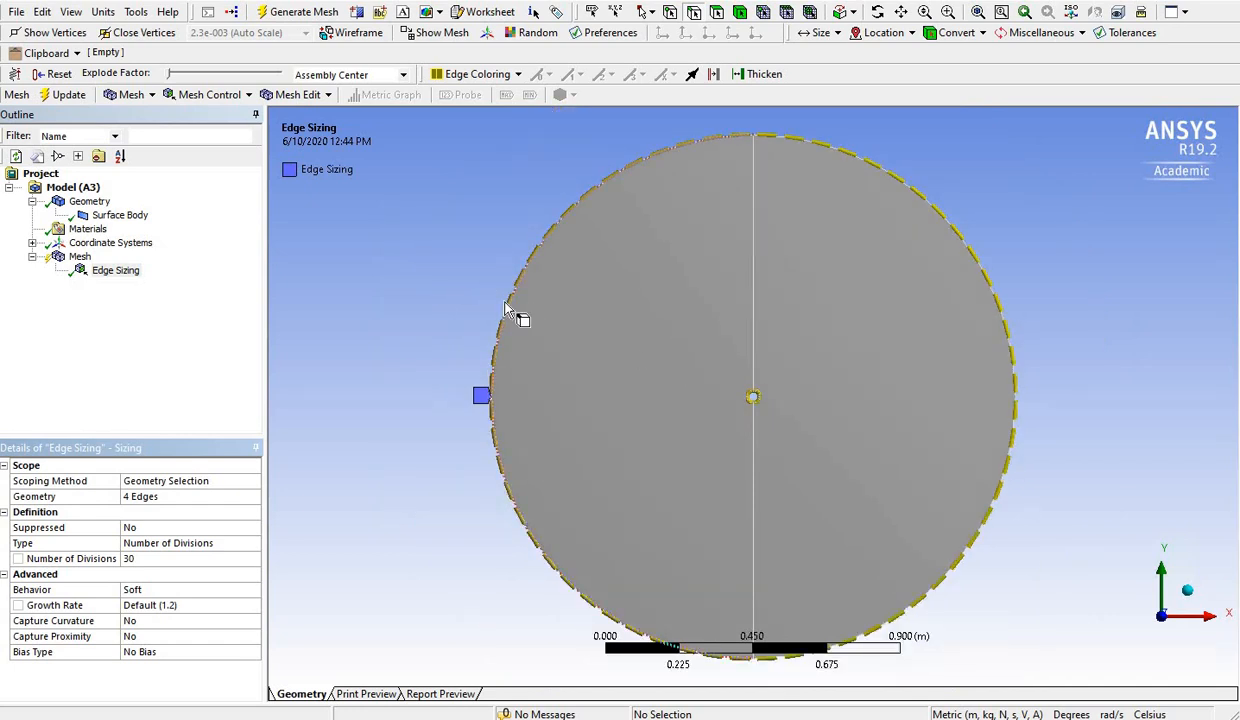
pyautogui.scroll(6, 753, 400)
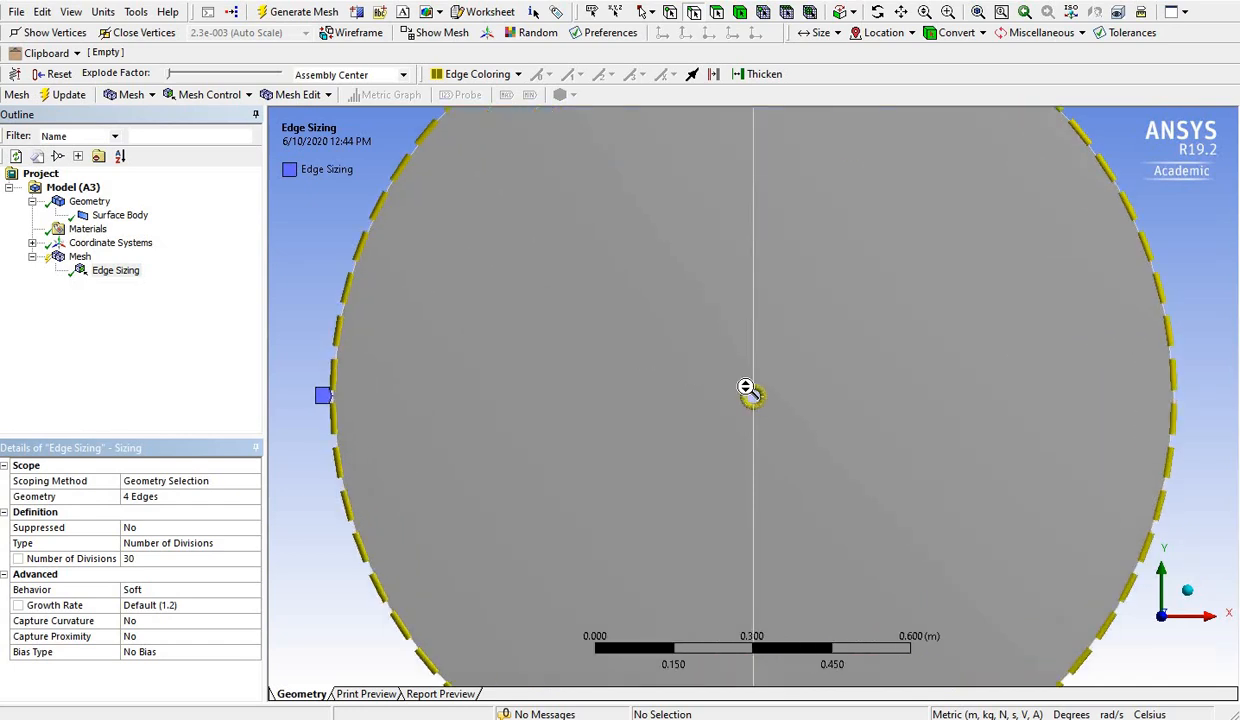
pyautogui.scroll(-4, 752, 394)
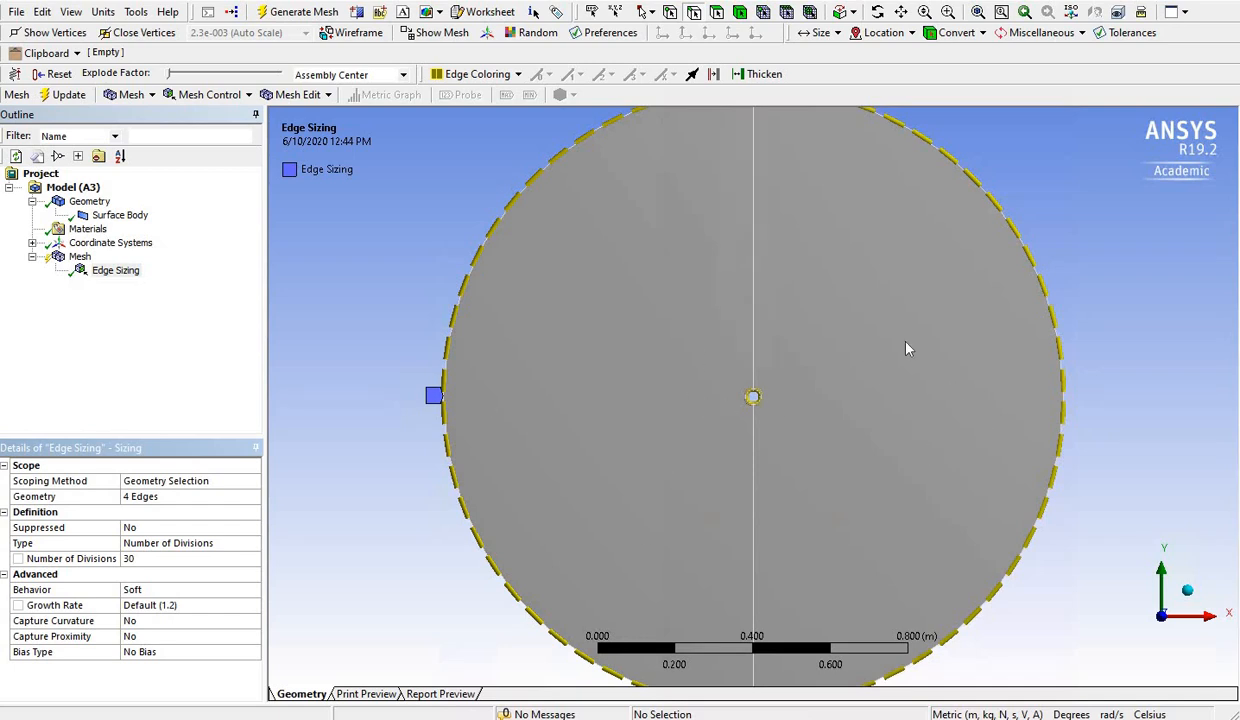
pyautogui.scroll(1, 765, 405)
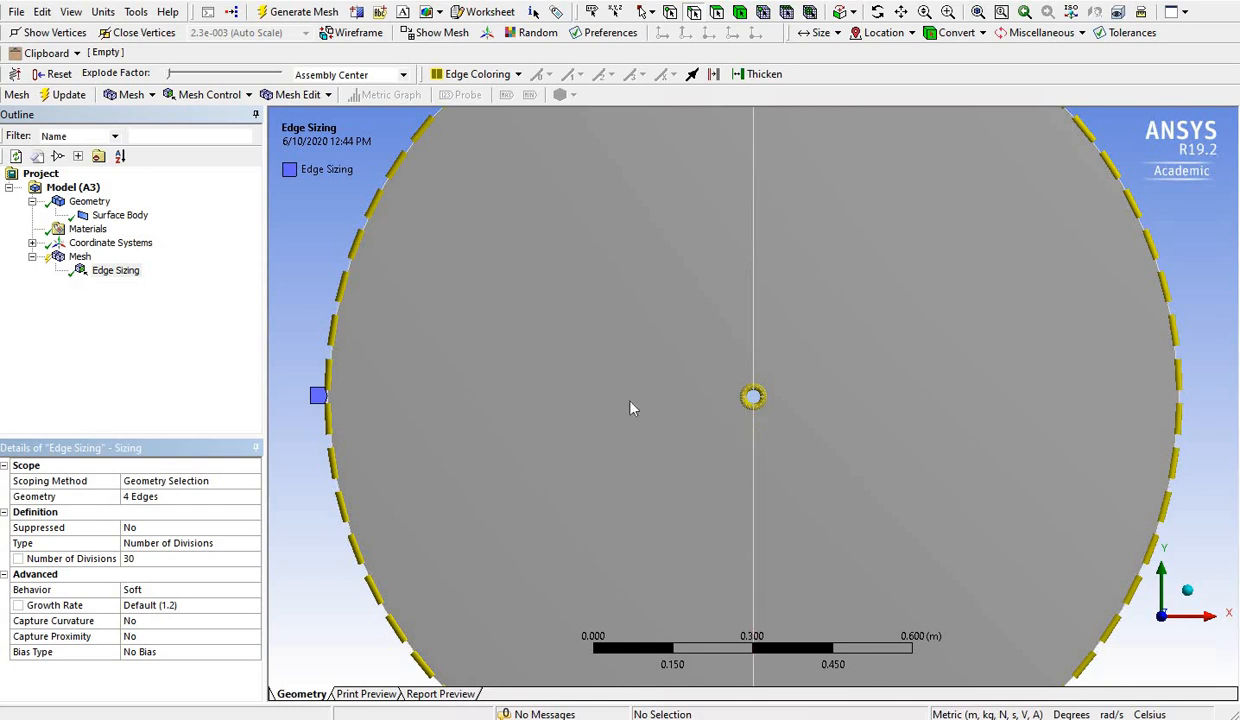
pyautogui.scroll(-1, 617, 407)
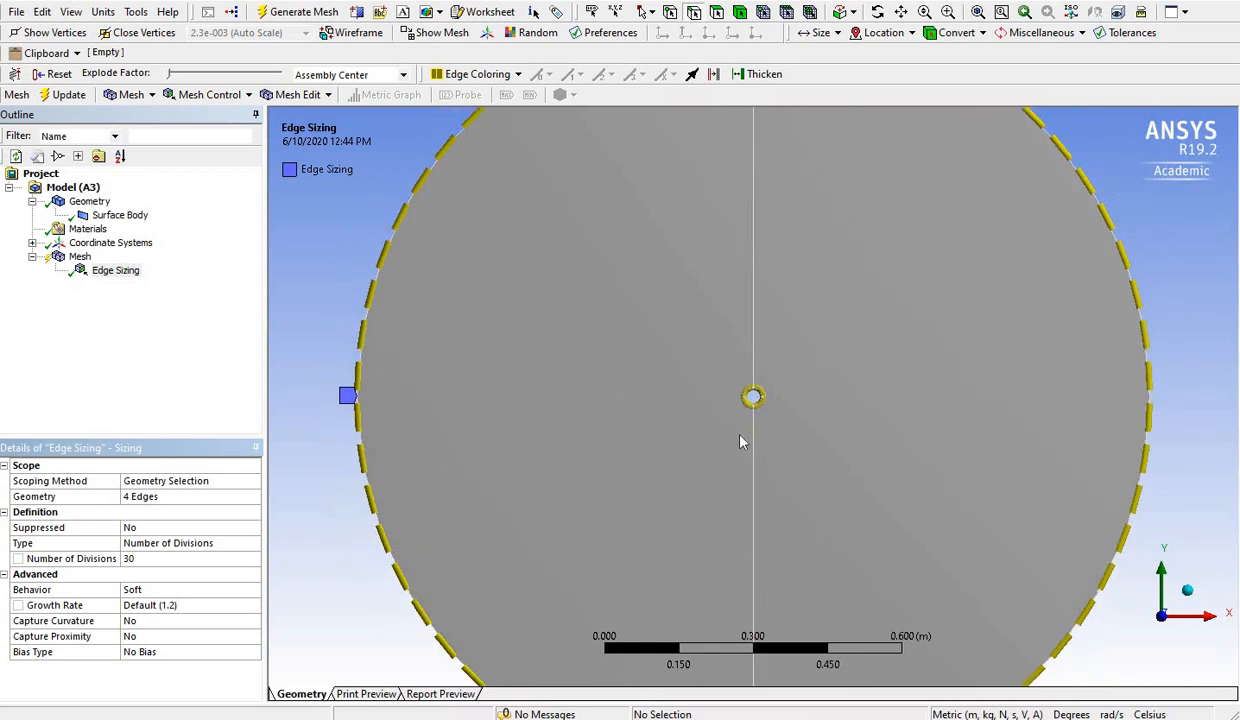
pyautogui.scroll(-2, 725, 446)
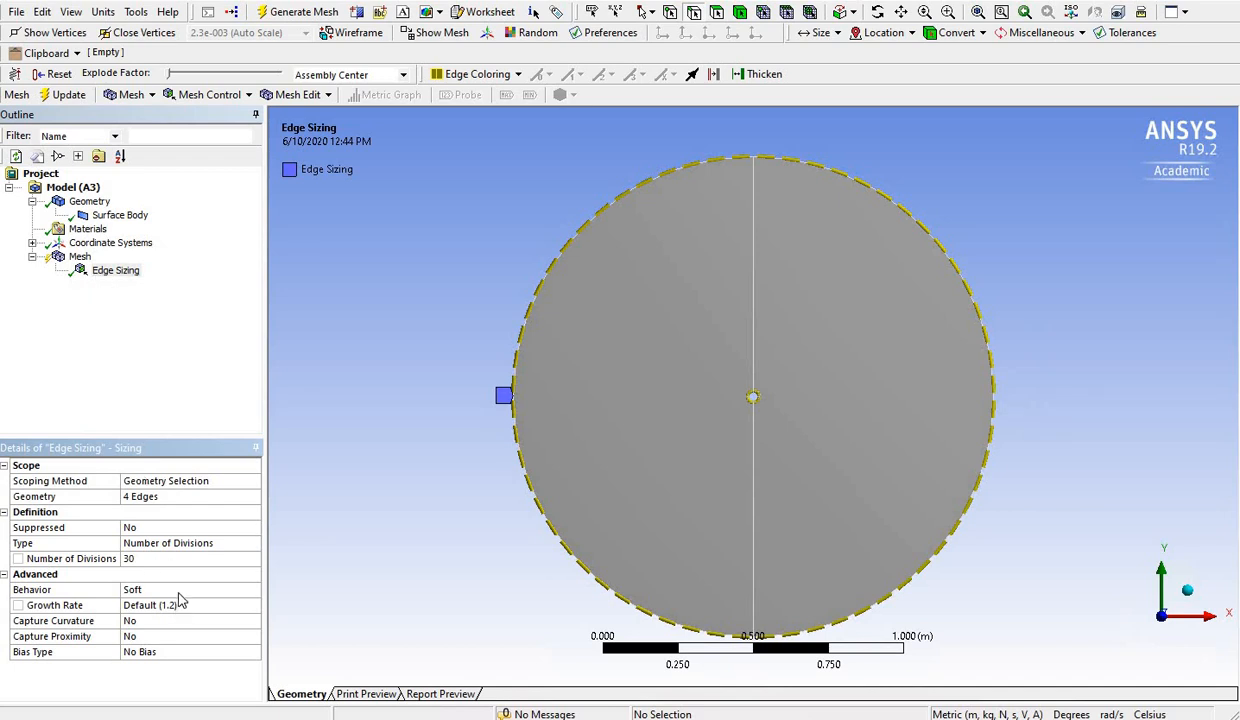
# Set the edge sizing's behavior to Hard
pyautogui.click(251, 590)
pyautogui.click(254, 591)
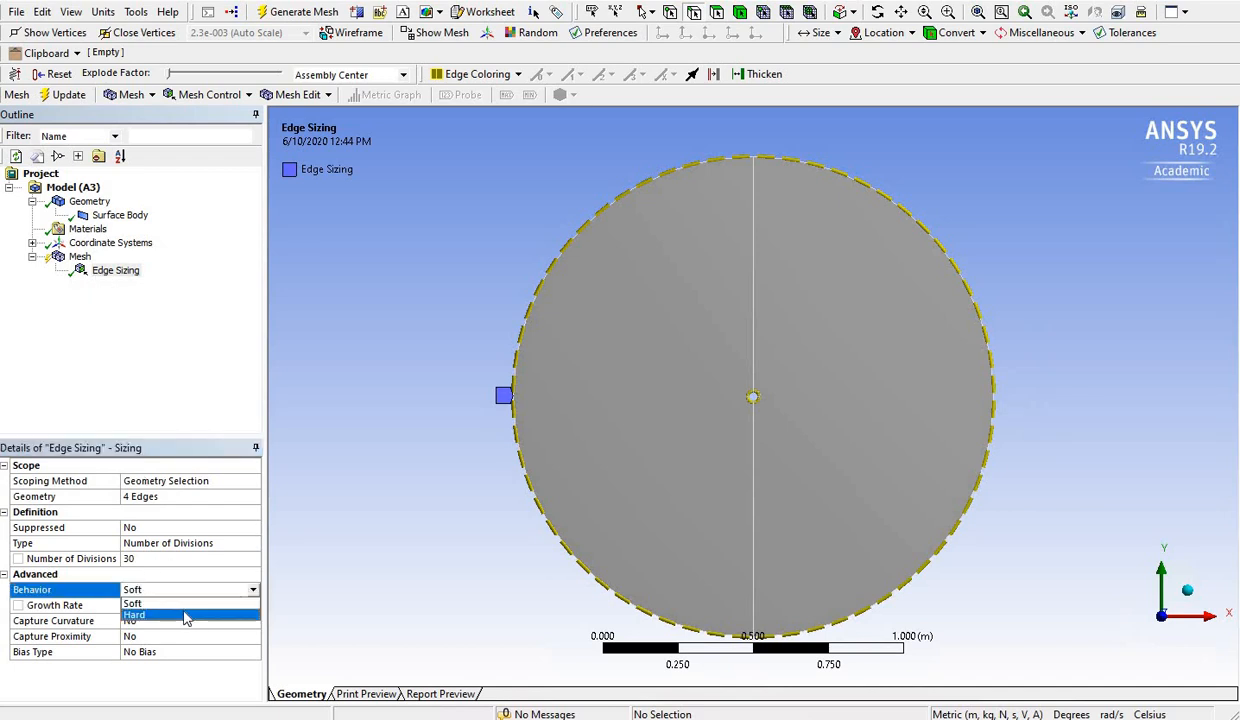
pyautogui.click(185, 613)
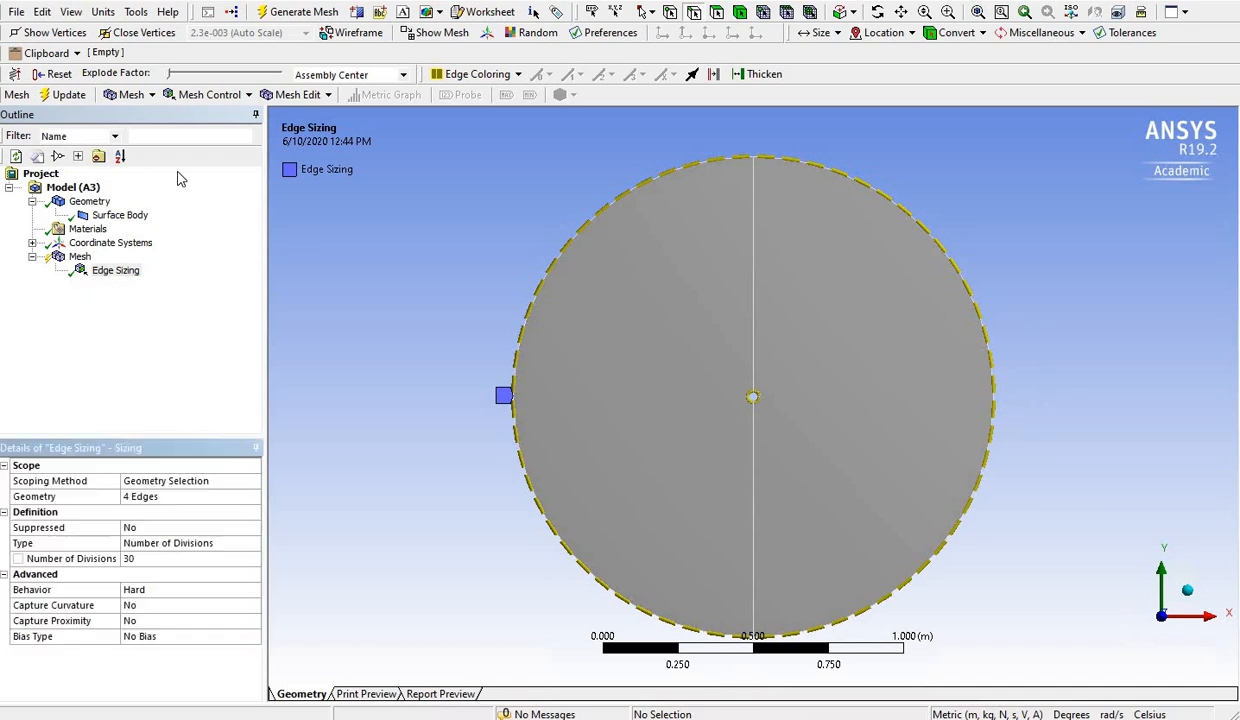
# Generate the mesh with the edge sizing applied and compare it with the edge division marks
pyautogui.click(312, 14)
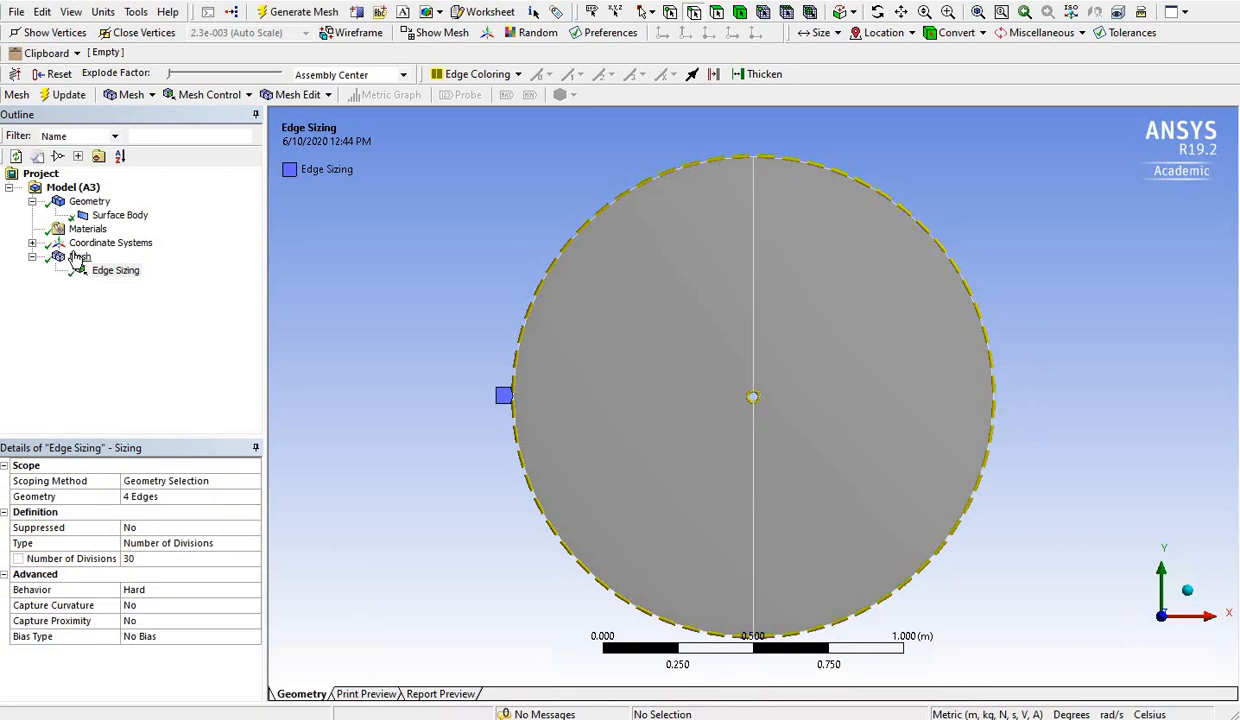
pyautogui.click(78, 257)
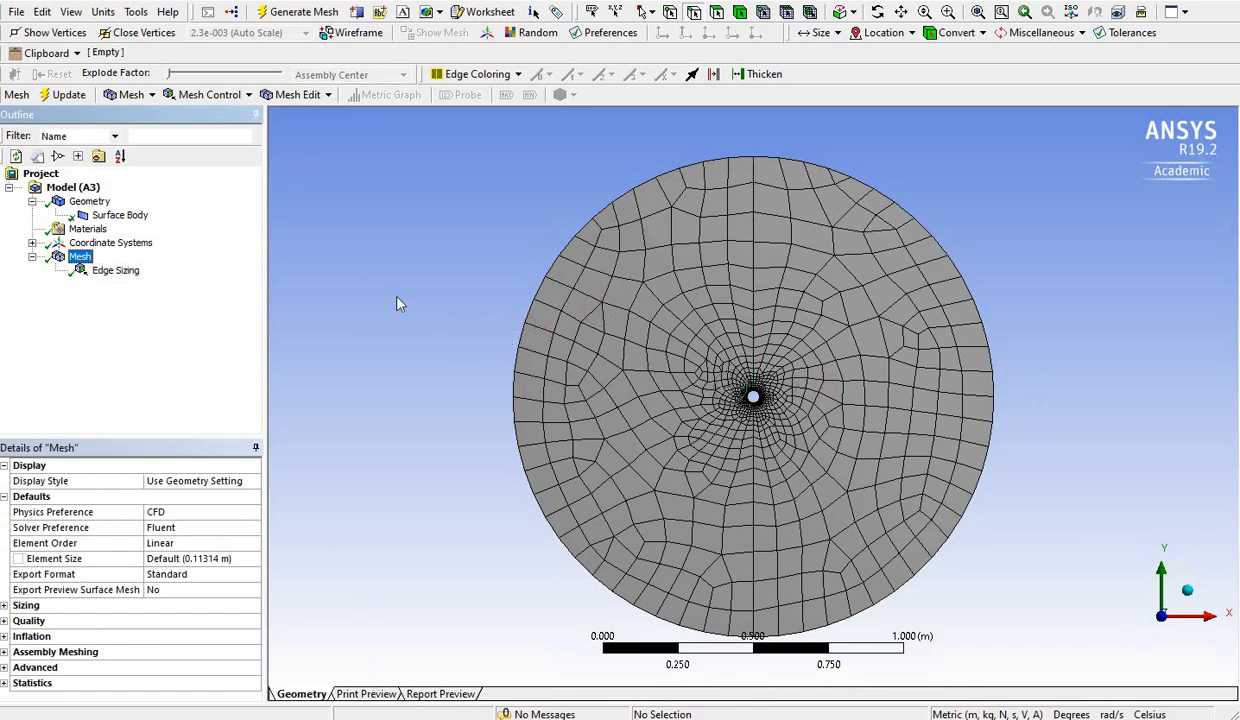
pyautogui.click(110, 271)
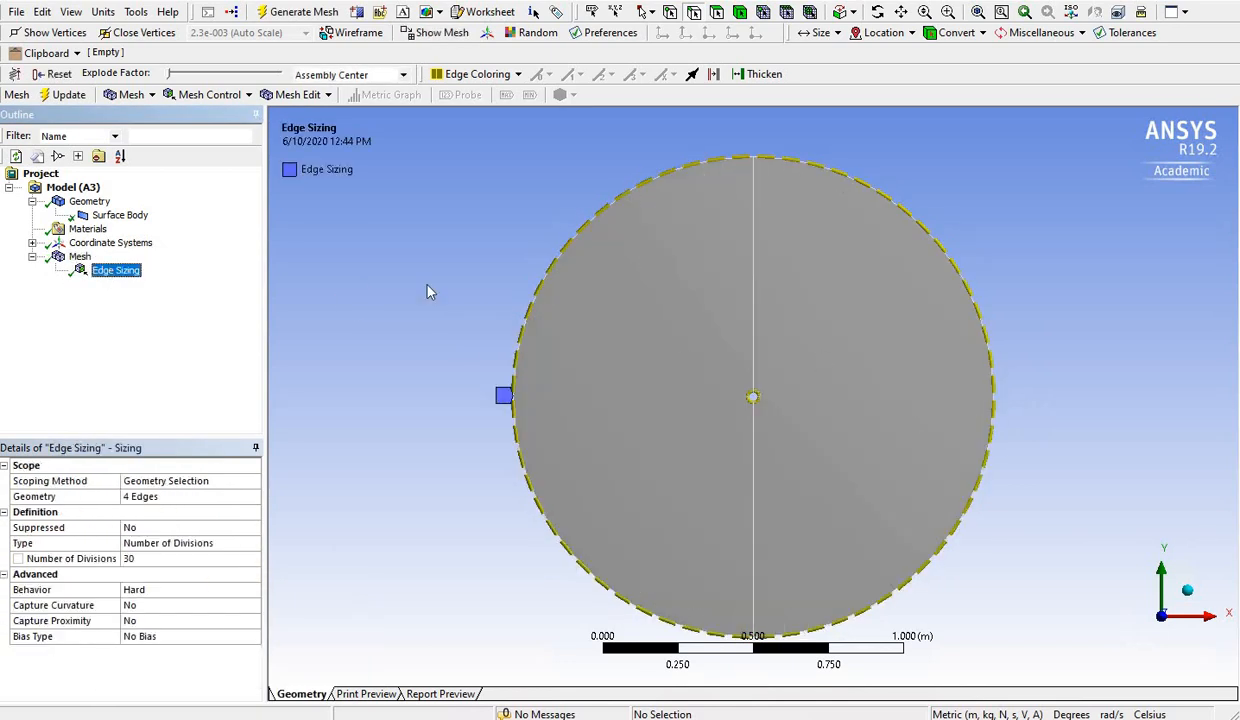
pyautogui.click(80, 257)
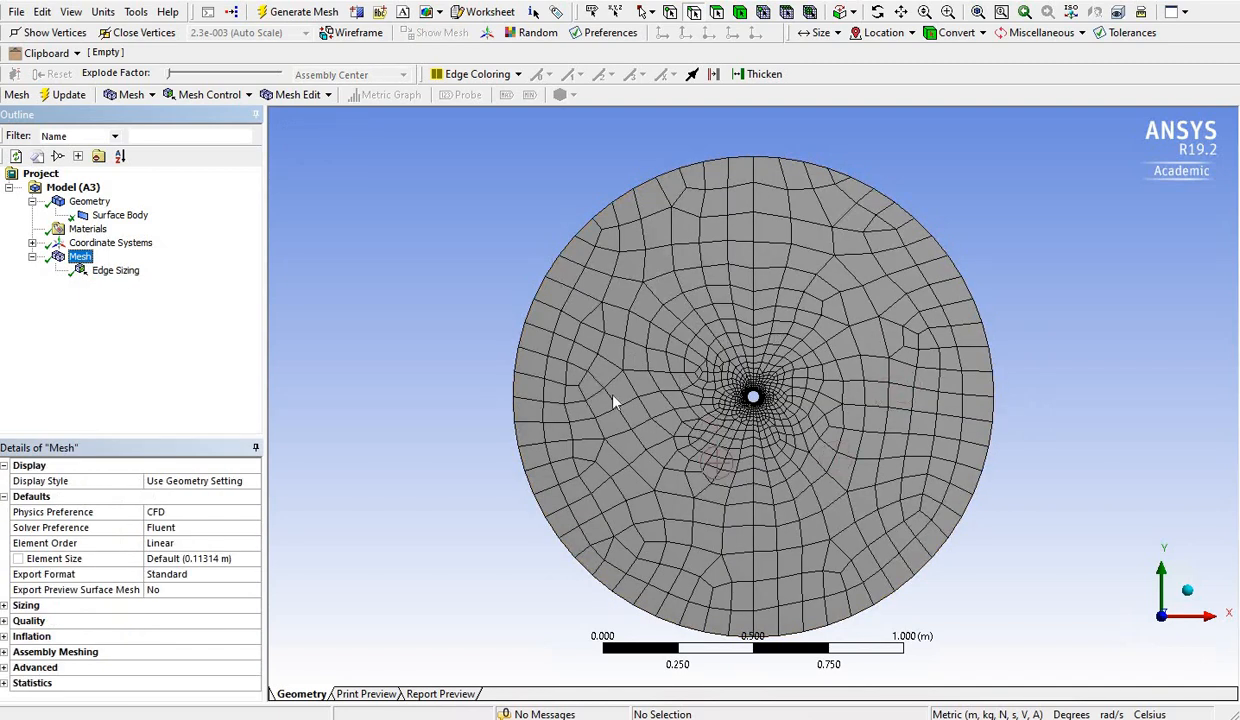
pyautogui.click(108, 271)
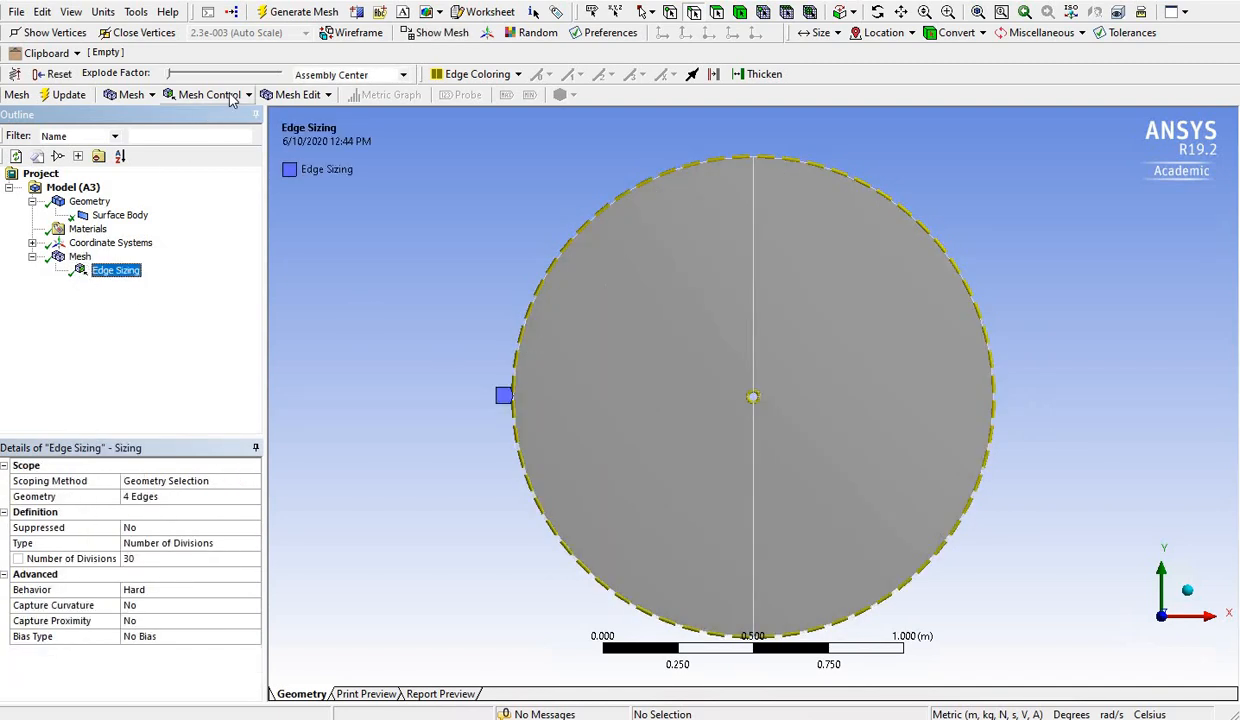
# Add a Face Meshing control and scope it to both half-ring faces, keeping the Quadrilaterals method
pyautogui.click(208, 94)
pyautogui.click(212, 232)
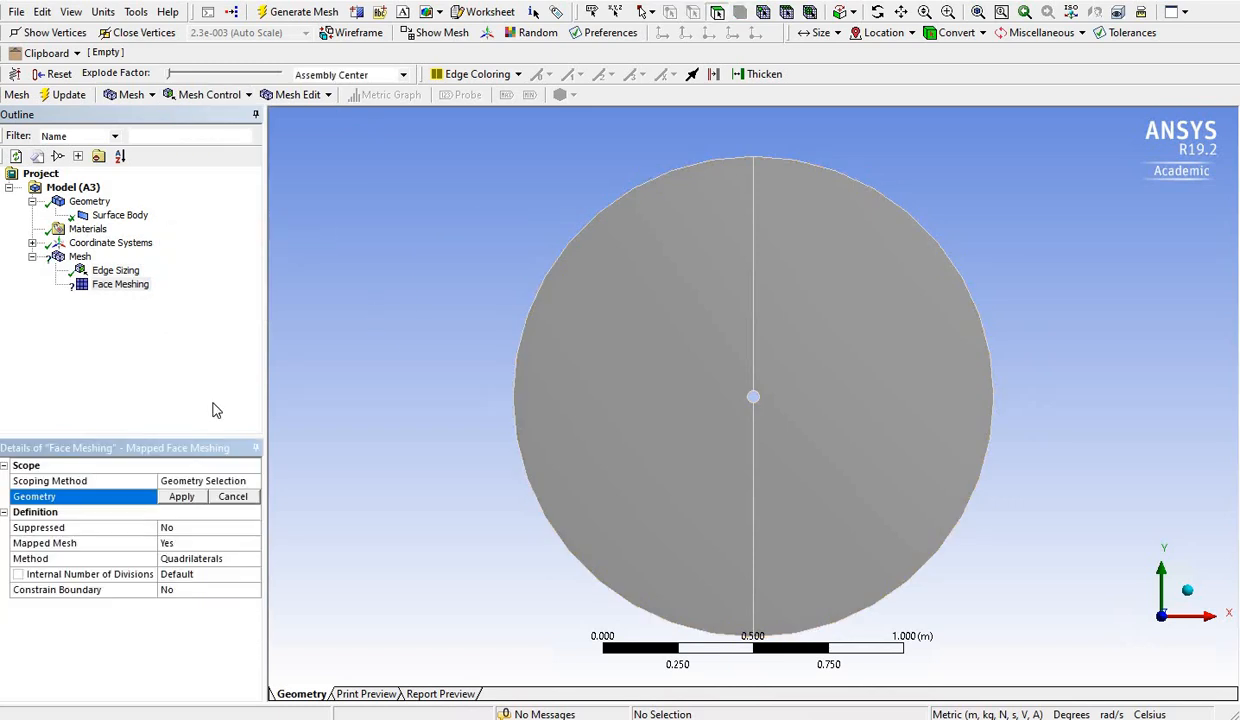
pyautogui.click(245, 560)
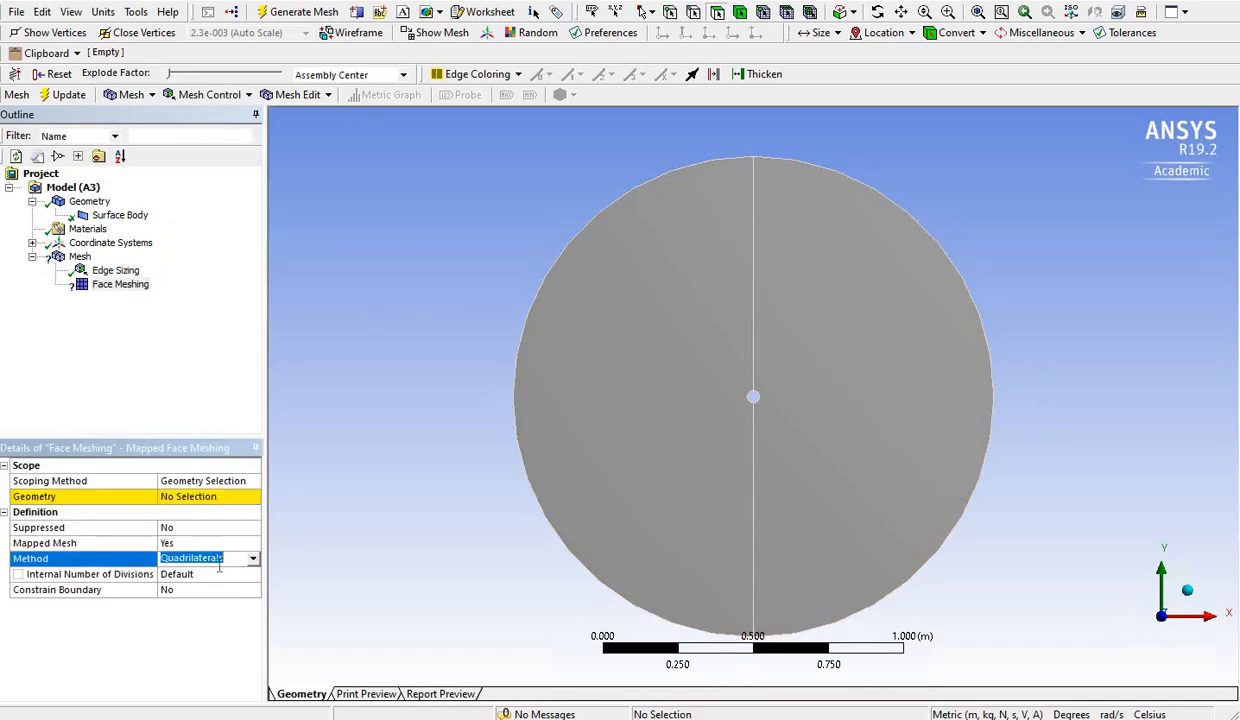
pyautogui.click(210, 500)
pyautogui.click(680, 428)
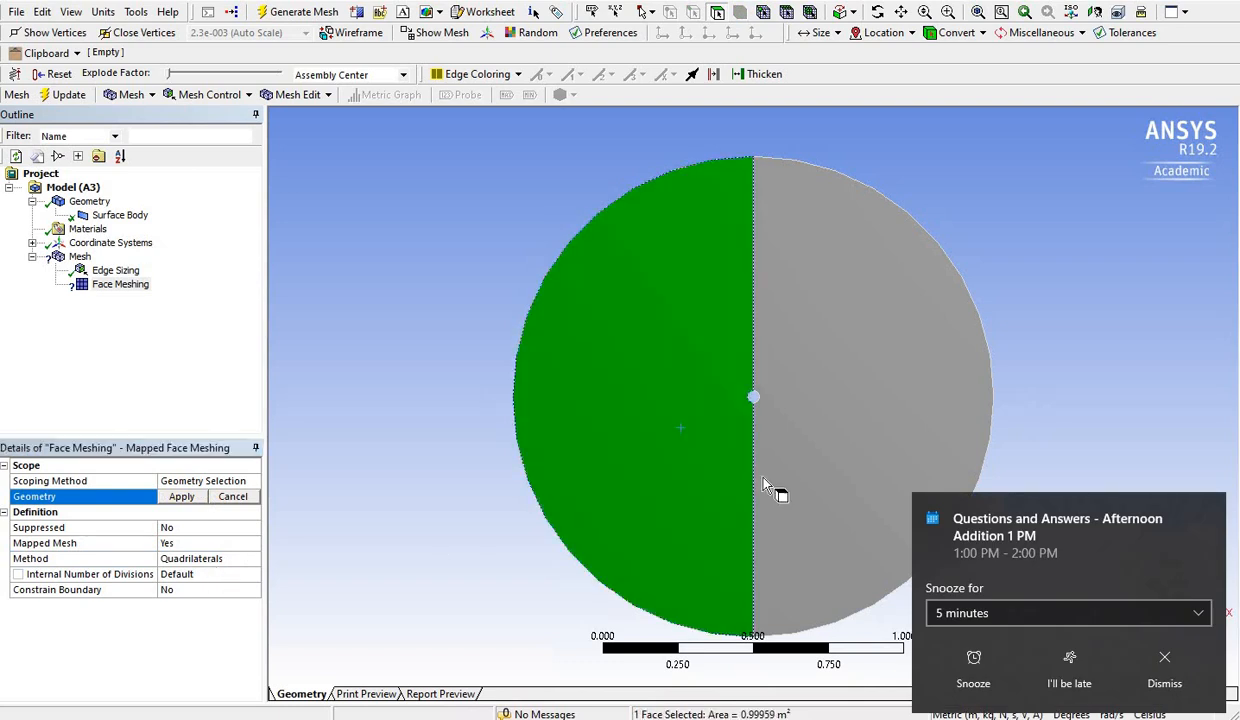
pyautogui.keyDown('ctrl'); pyautogui.click(820, 340); pyautogui.keyUp('ctrl')
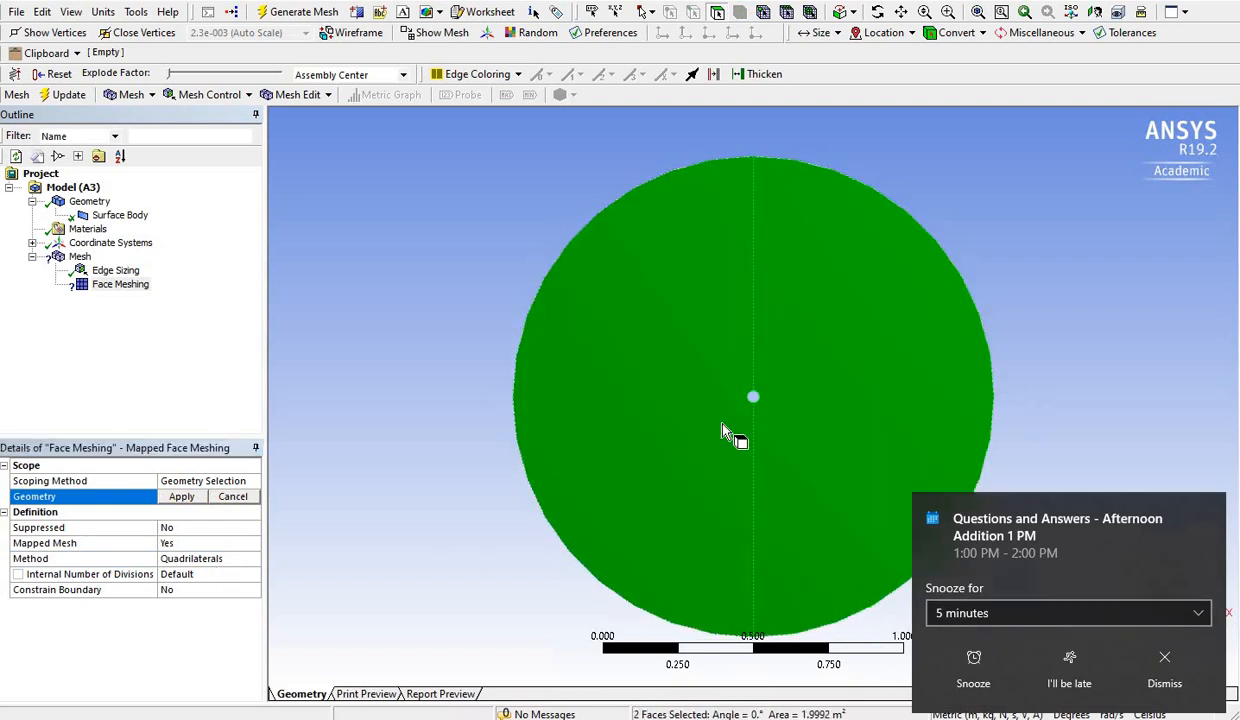
pyautogui.click(181, 497)
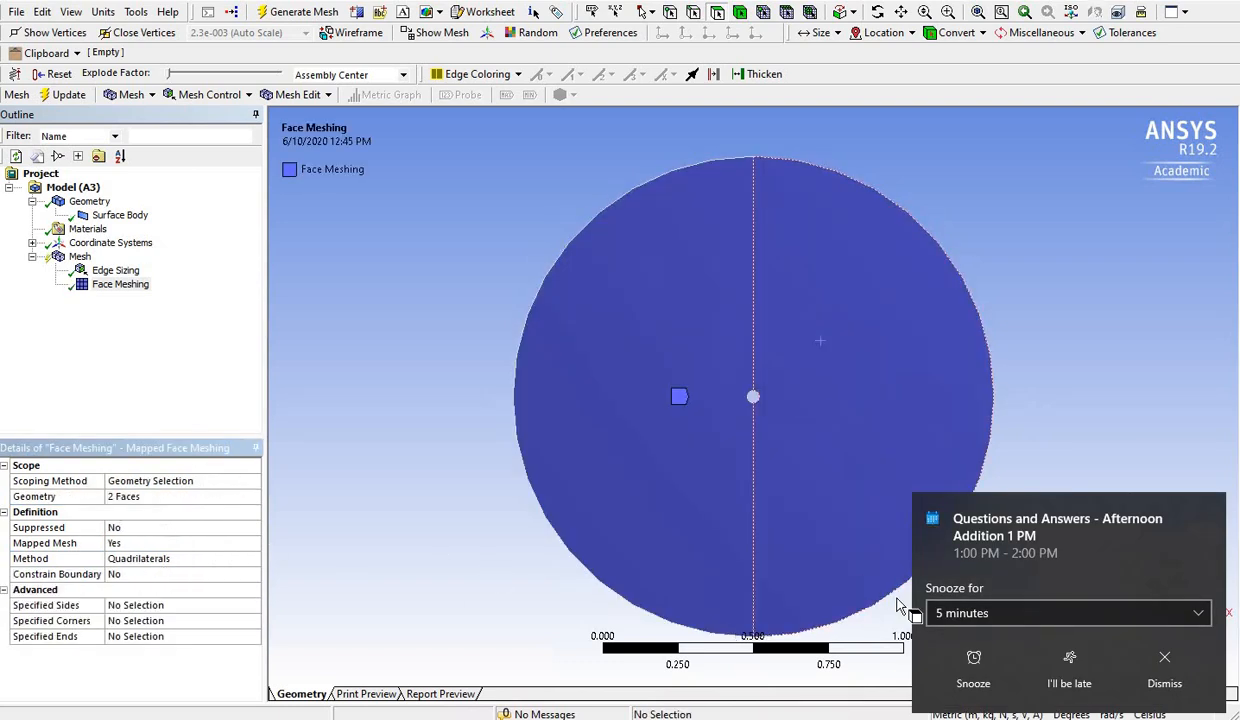
# Dismiss the calendar reminder, regenerate the mesh with the face meshing applied and display it
pyautogui.click(1209, 510)
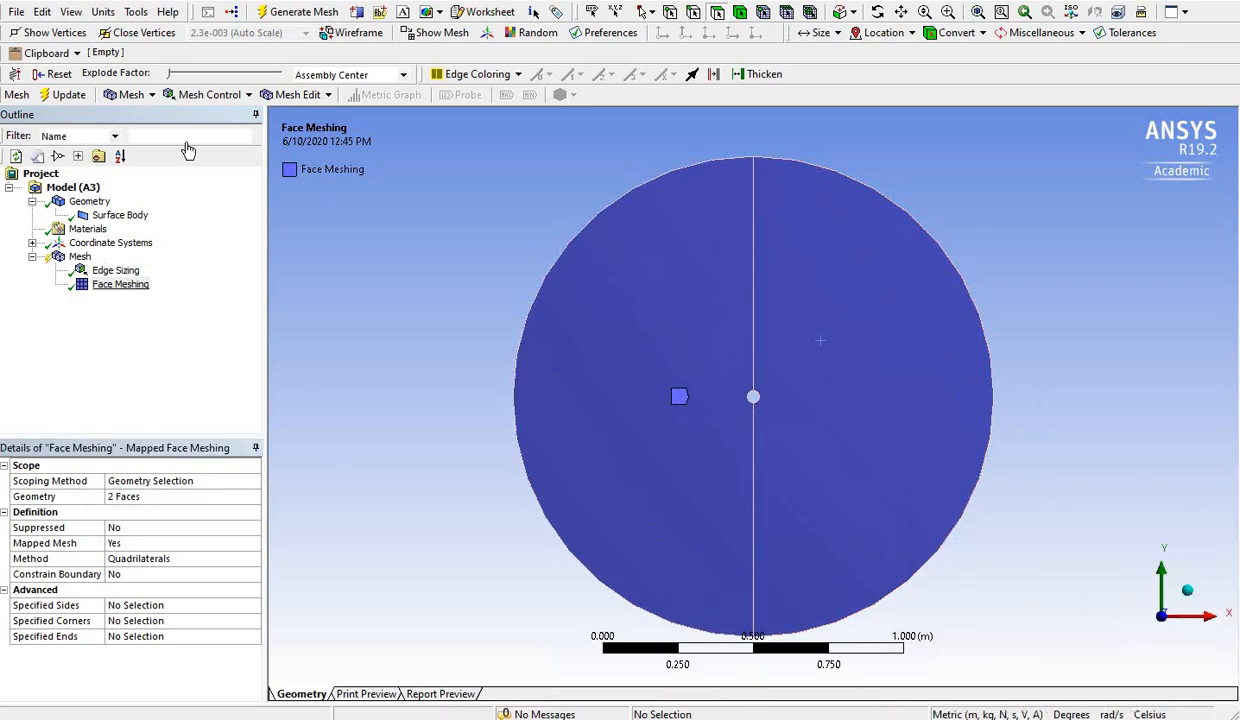
pyautogui.click(279, 14)
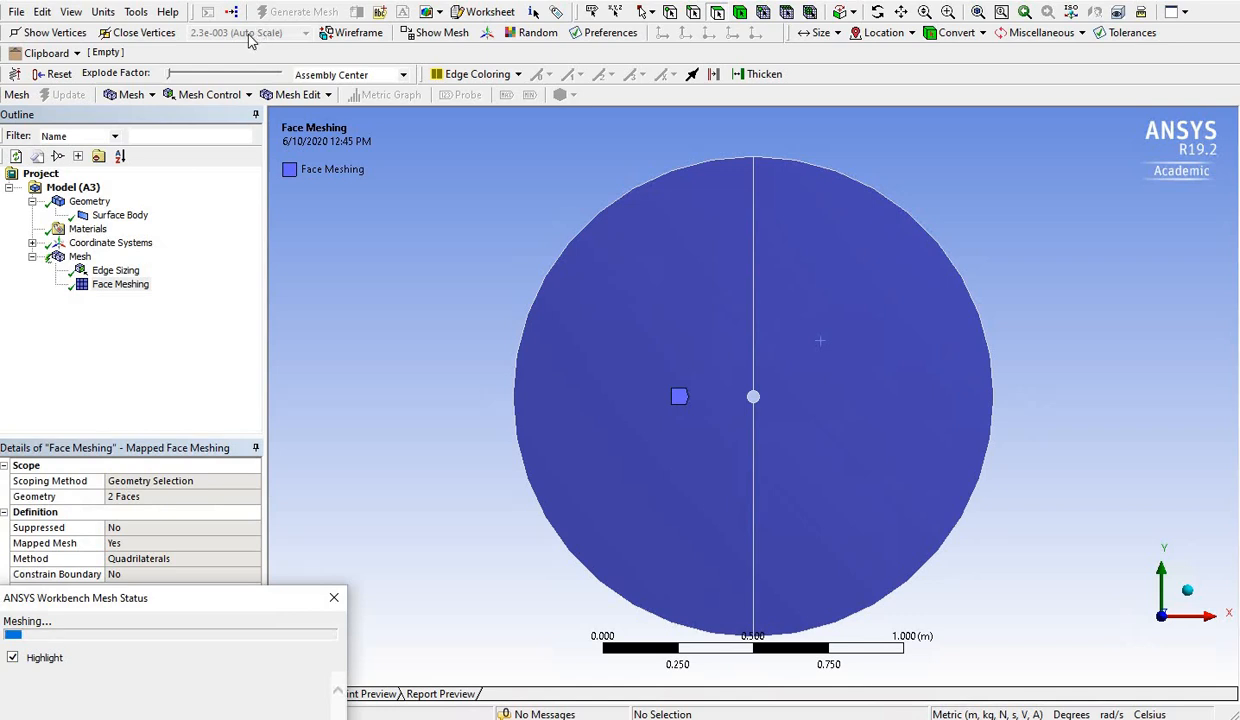
pyautogui.click(80, 257)
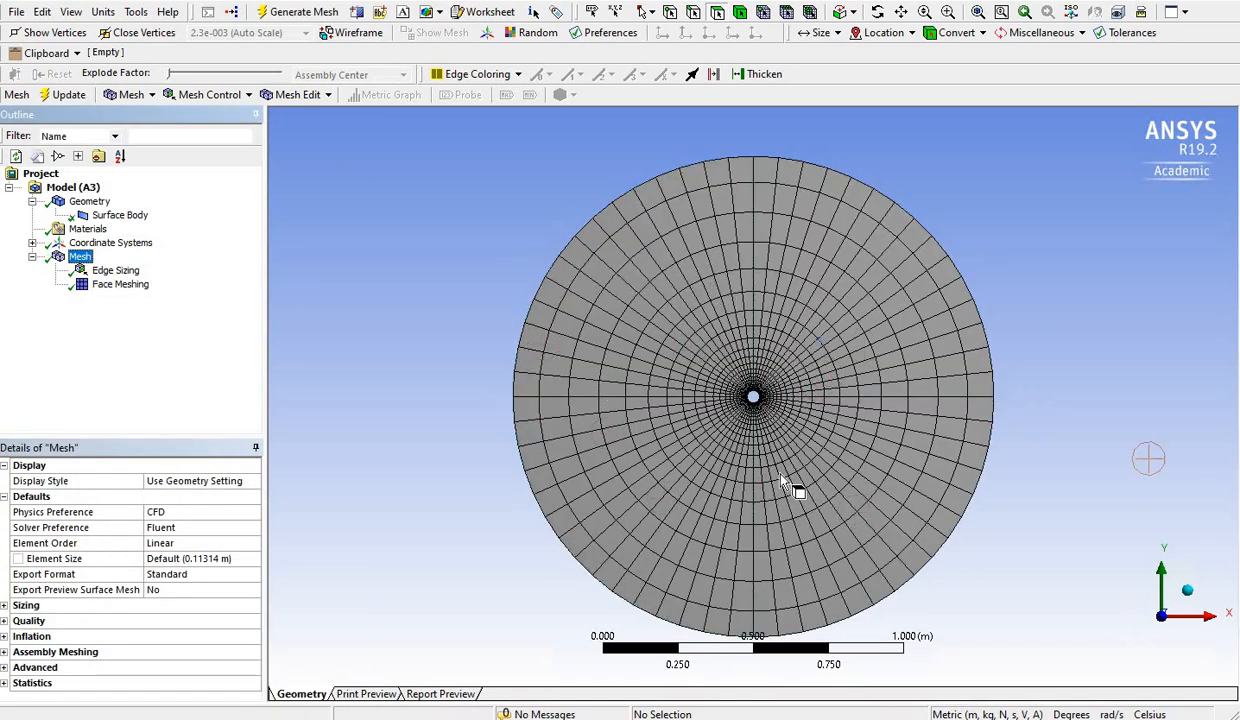
# Add a second Sizing control and scope it to the two straight edges dividing the ring
pyautogui.scroll(1, 778, 372)
pyautogui.scroll(4, 780, 376)
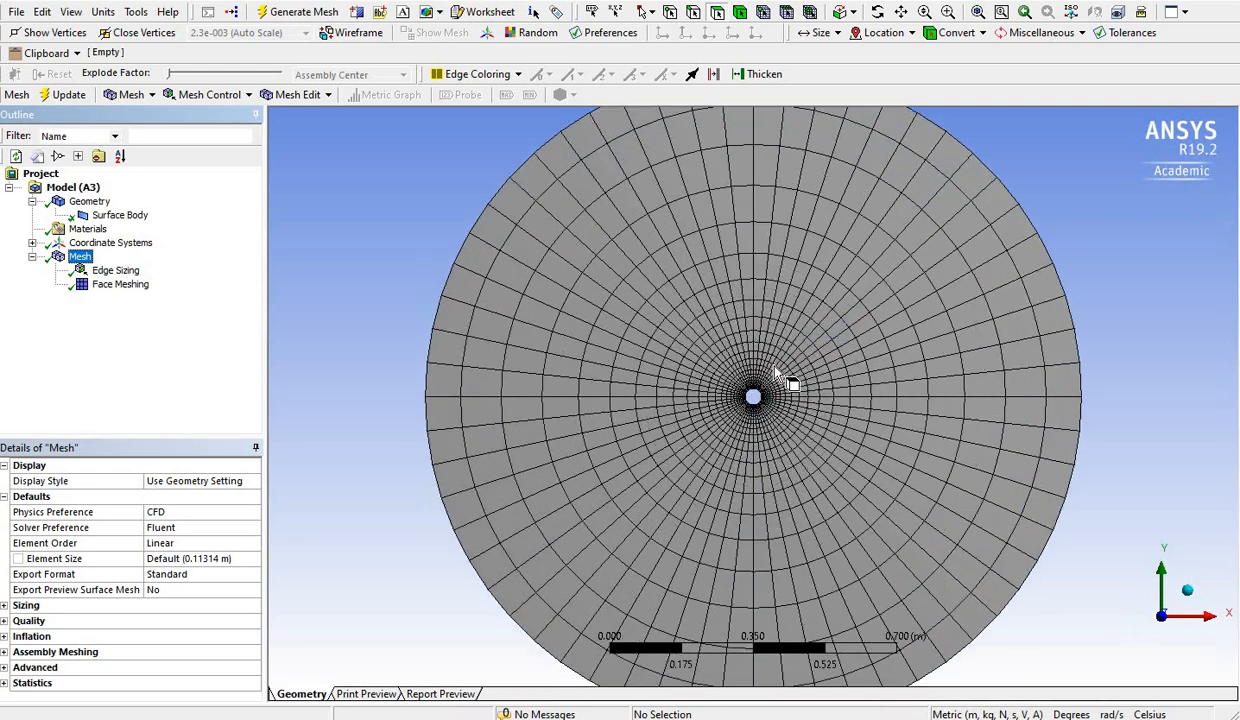
pyautogui.scroll(-5, 772, 366)
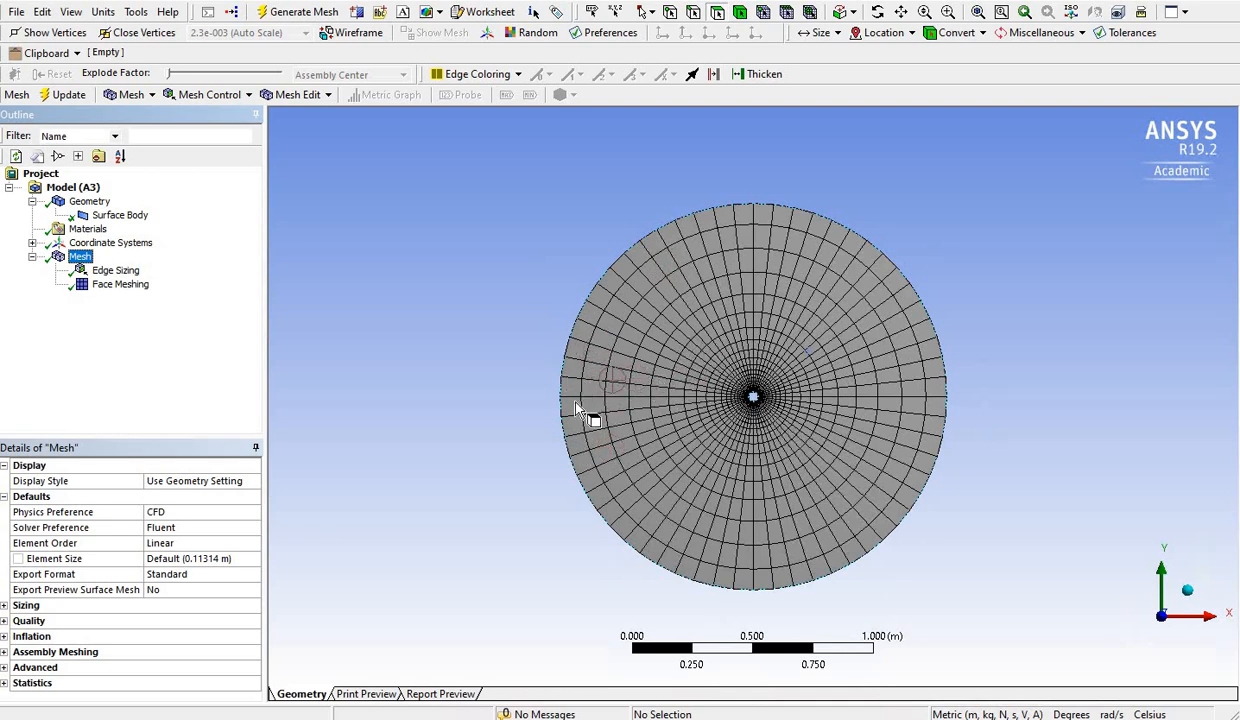
pyautogui.scroll(3, 790, 142)
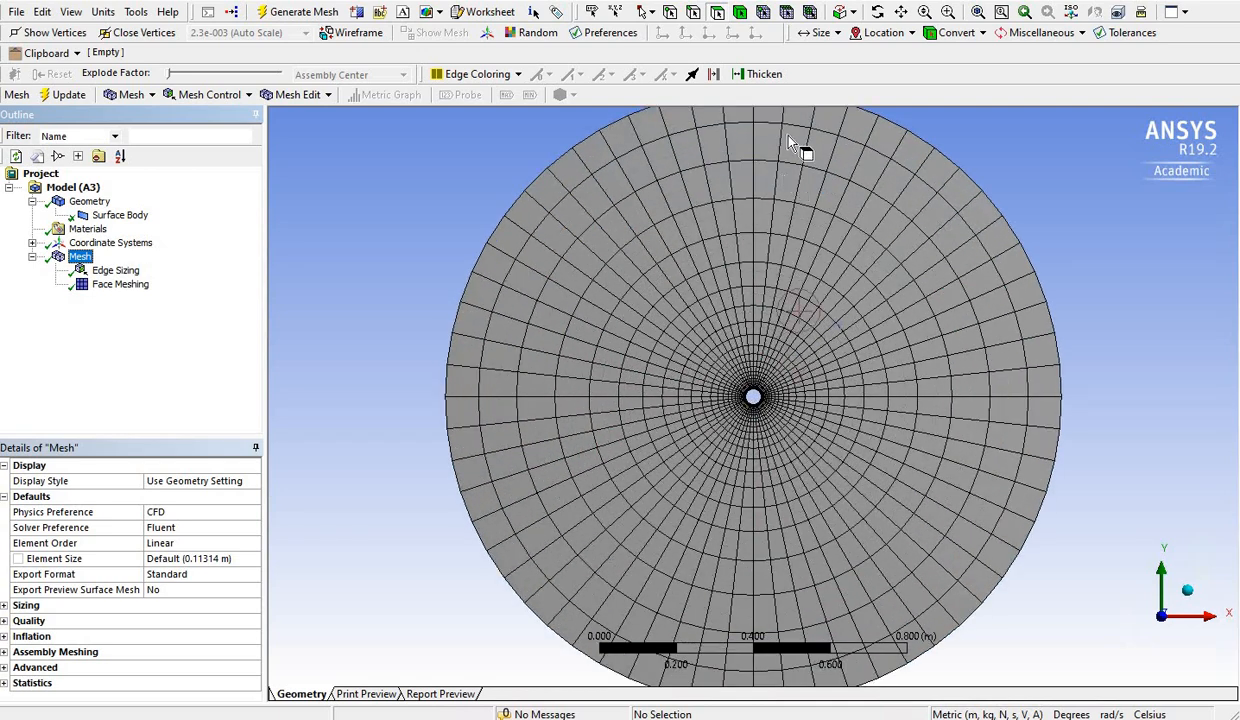
pyautogui.scroll(-3, 766, 257)
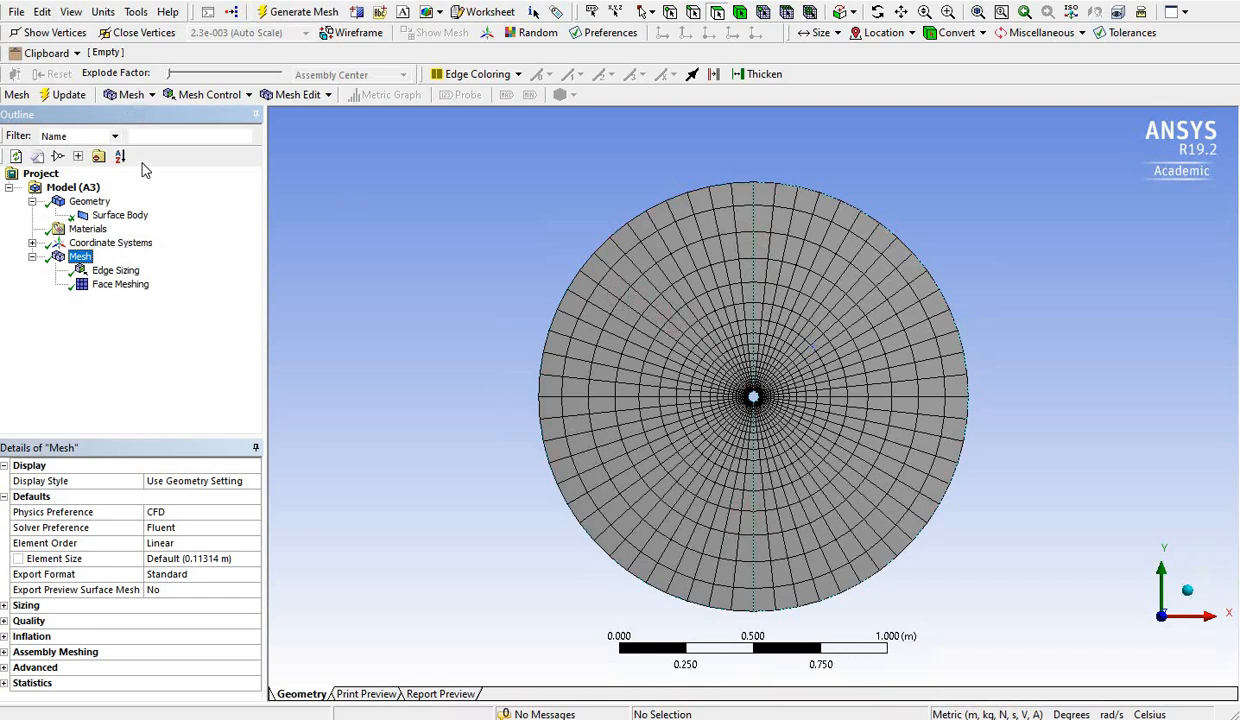
pyautogui.click(226, 95)
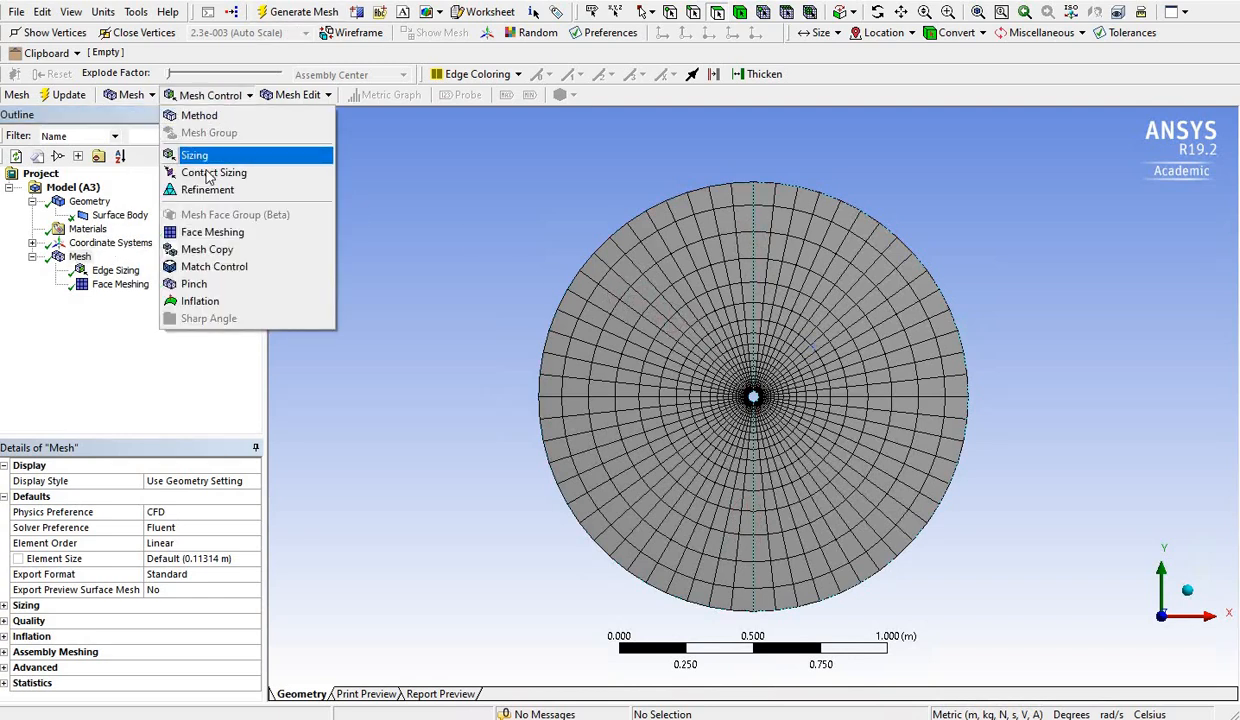
pyautogui.click(208, 157)
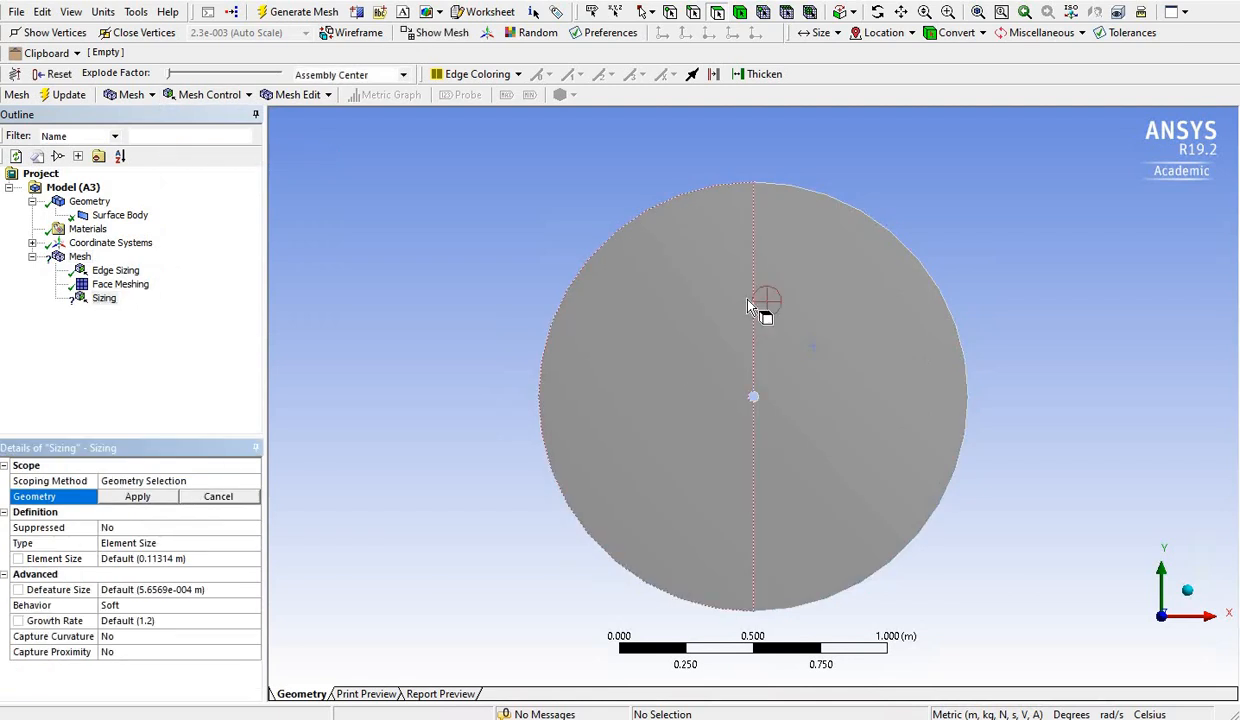
pyautogui.click(692, 12)
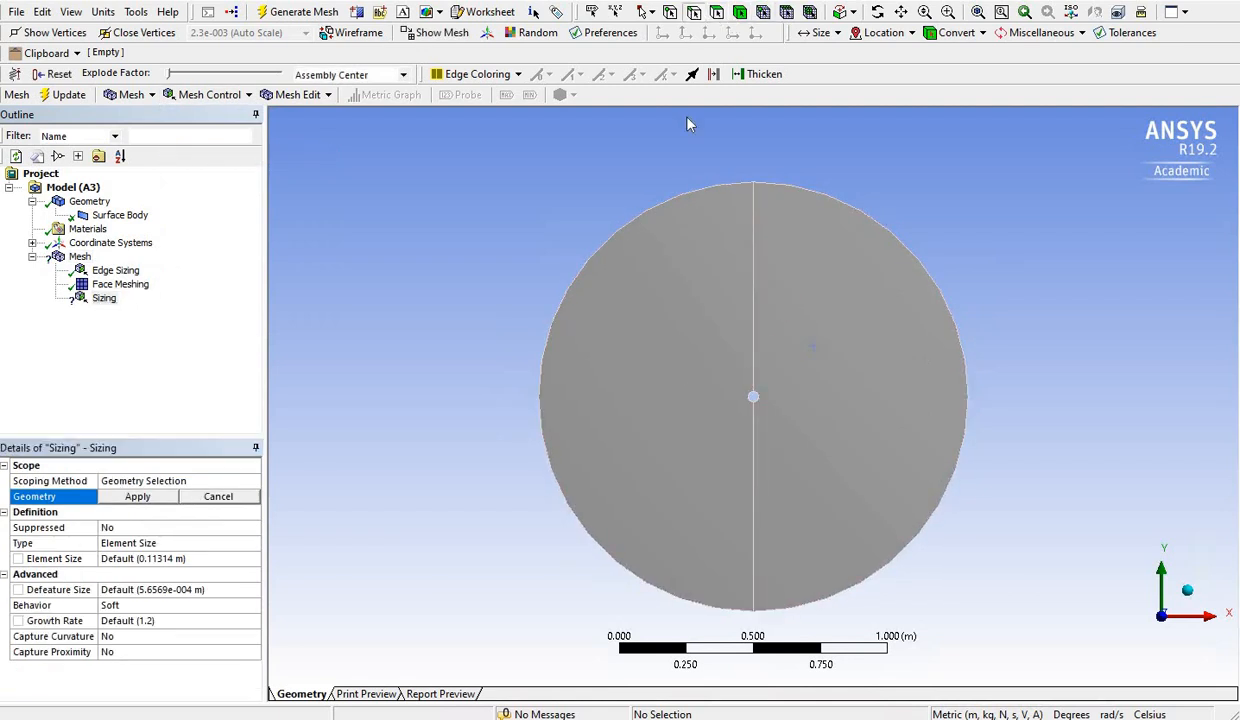
pyautogui.click(753, 316)
pyautogui.keyDown('ctrl'); pyautogui.click(753, 452); pyautogui.keyUp('ctrl')
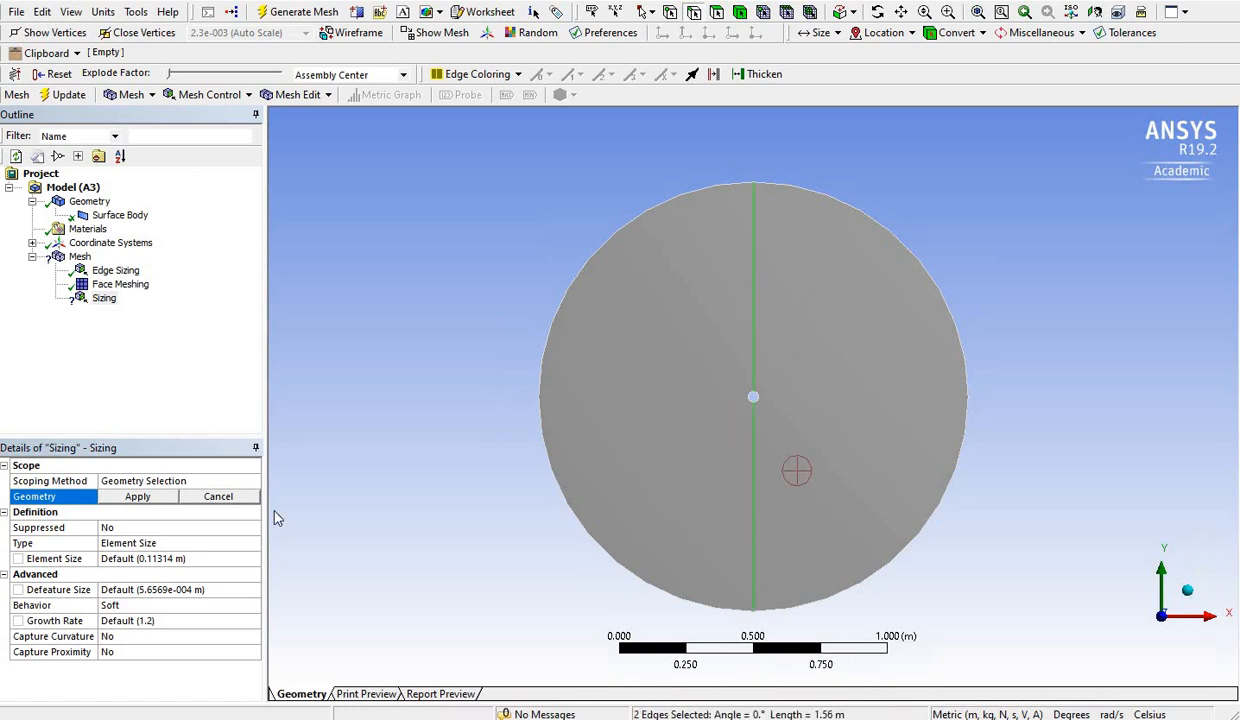
pyautogui.click(170, 498)
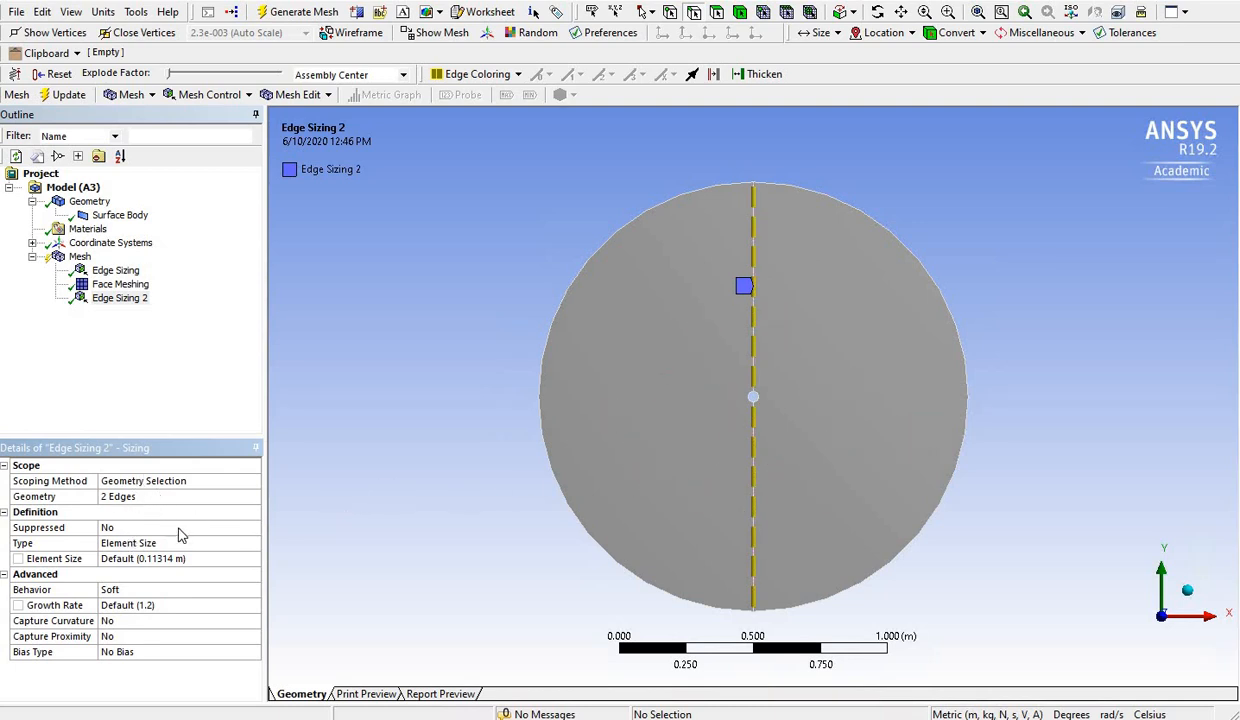
# Define the new edge sizing by Number of Divisions with 30 divisions and set its behavior to Hard
pyautogui.click(230, 543)
pyautogui.click(253, 543)
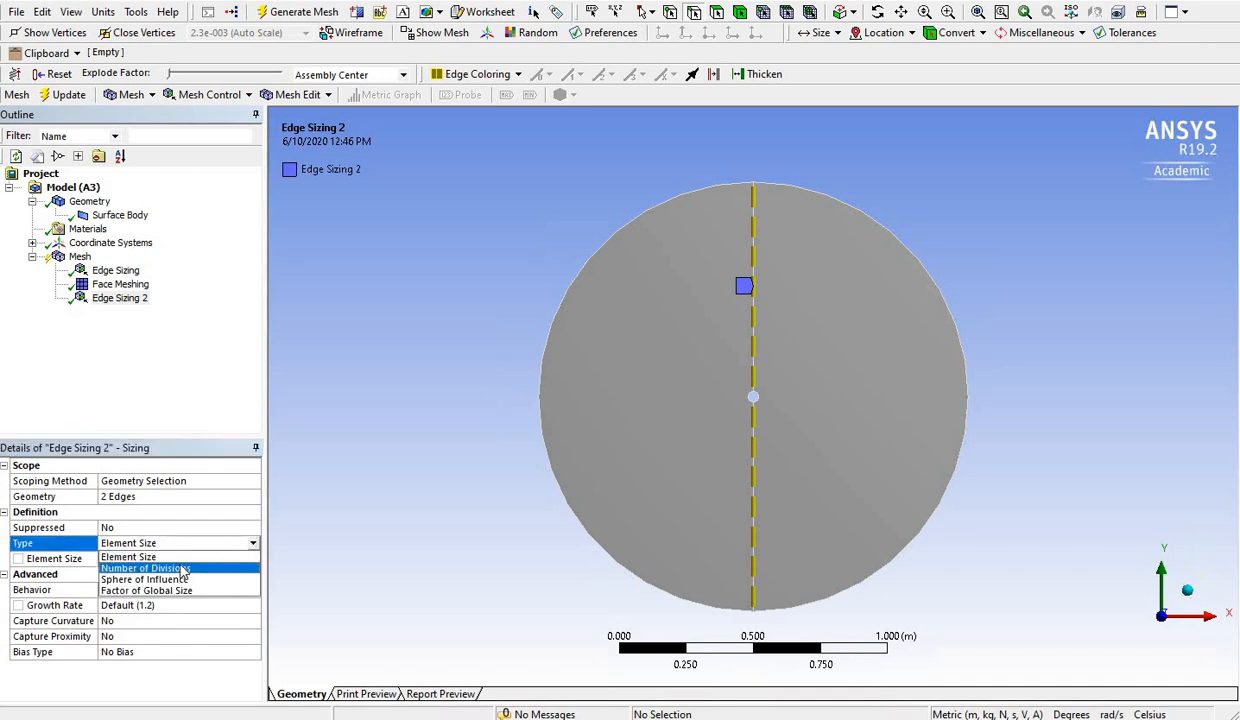
pyautogui.click(145, 573)
pyautogui.click(240, 590)
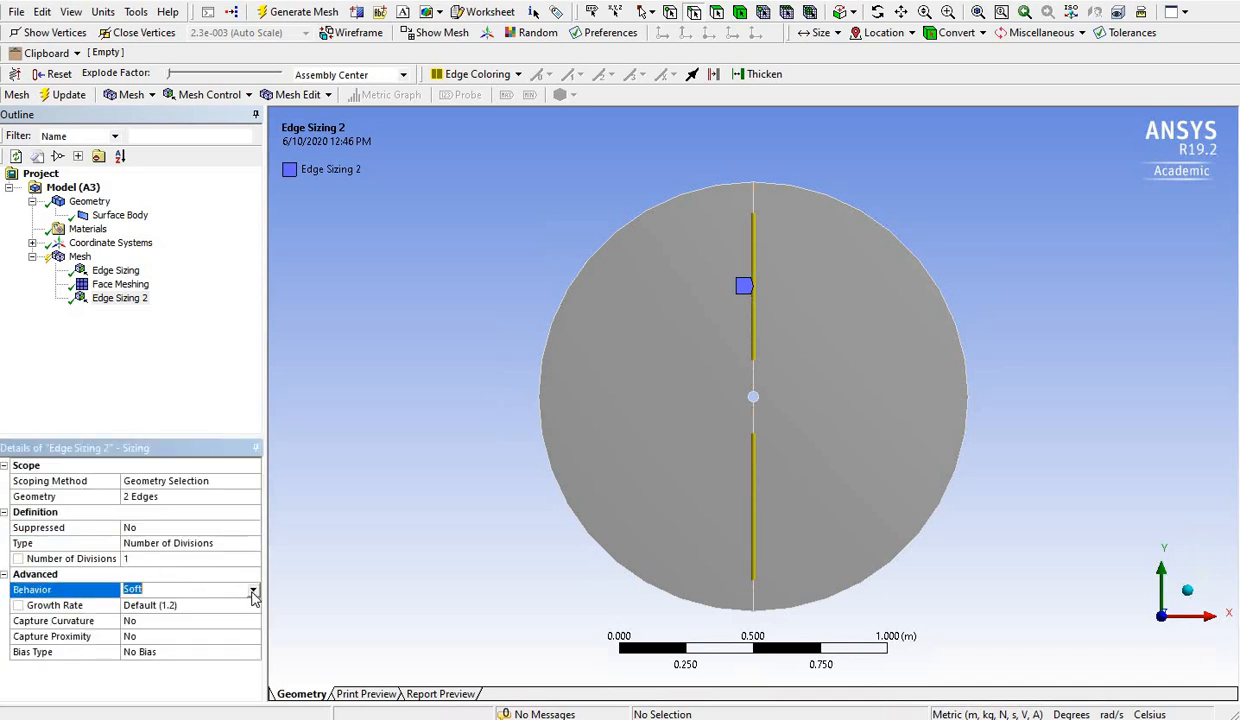
pyautogui.click(253, 589)
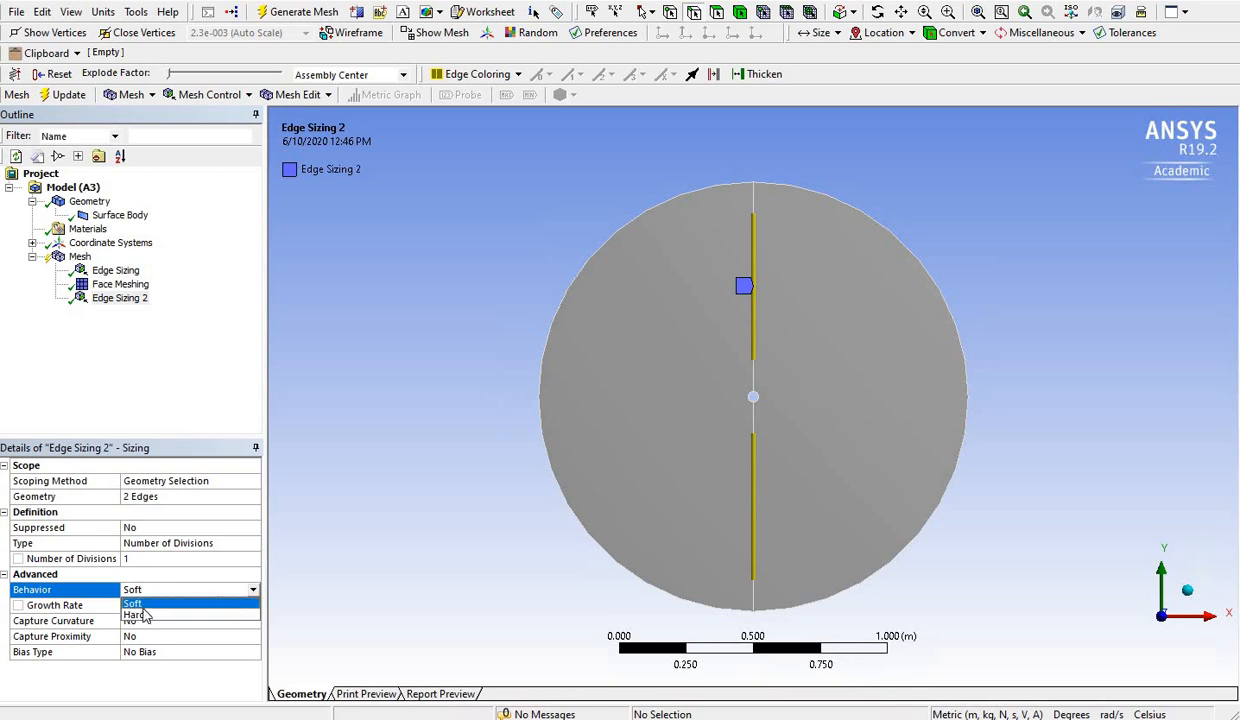
pyautogui.click(140, 614)
pyautogui.click(150, 558)
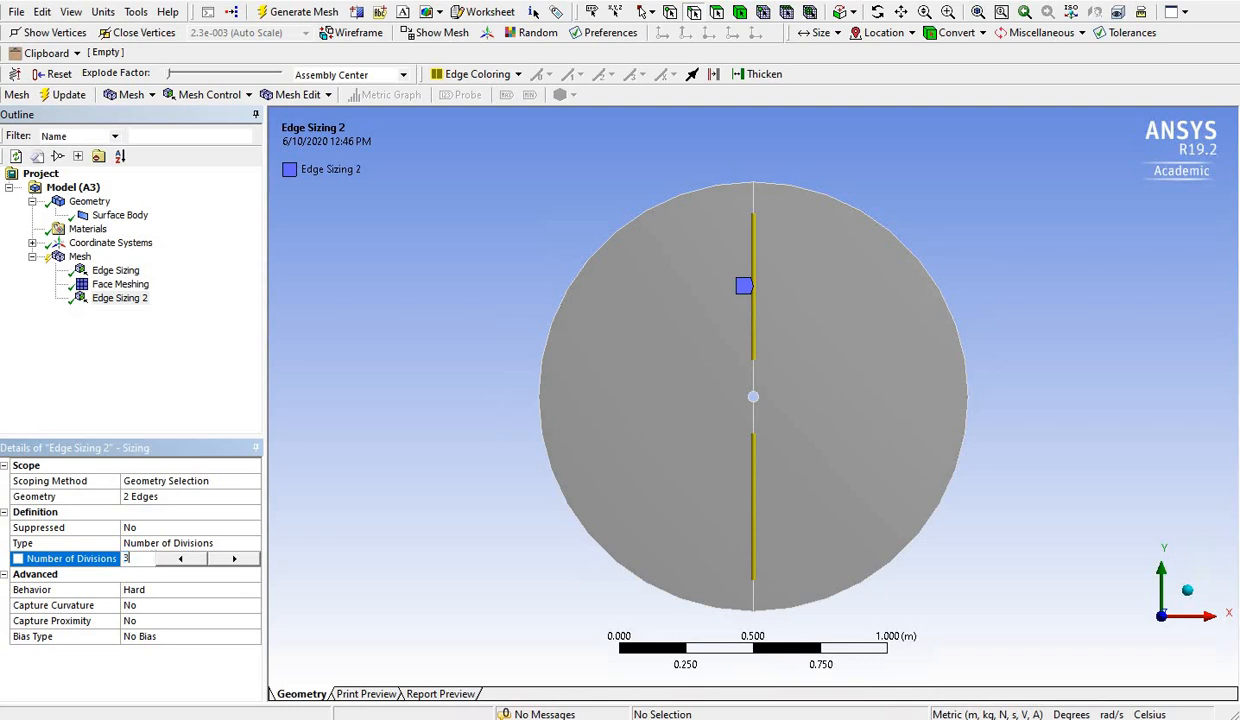
pyautogui.write('30')
pyautogui.press('Return')
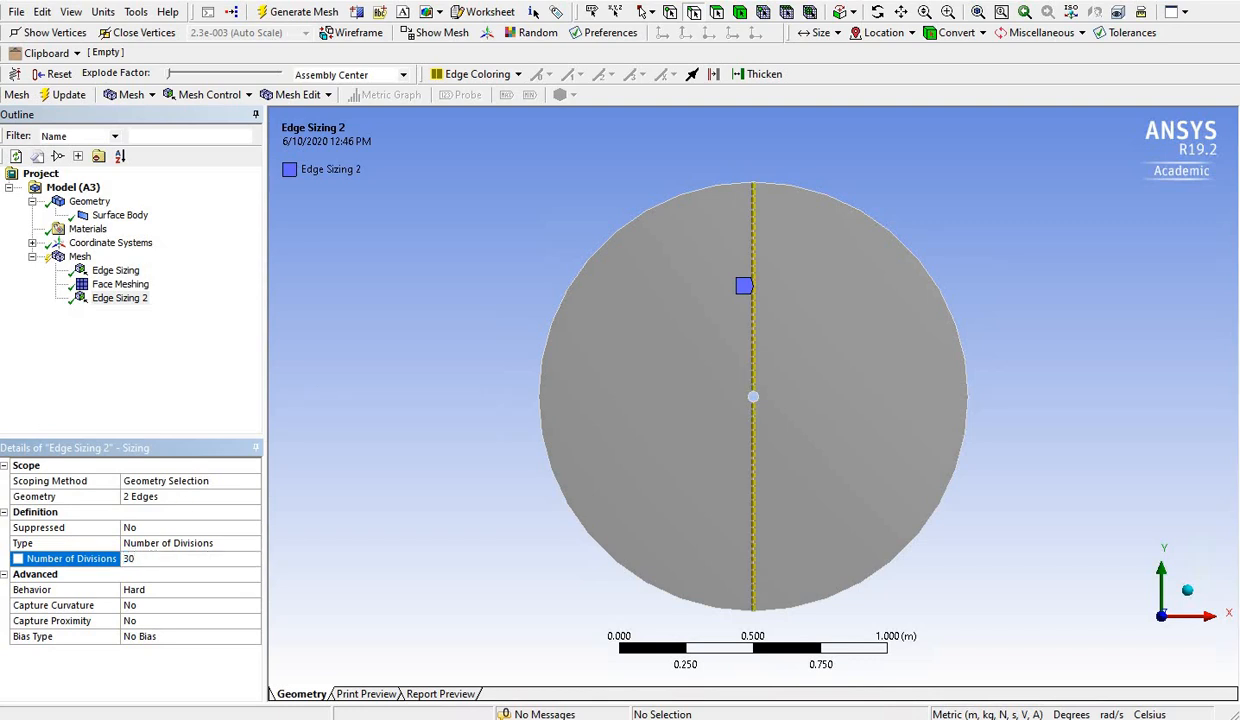
# Regenerate the mesh with the second edge sizing and inspect the radial cell spacing around the inner circle
pyautogui.click(300, 12)
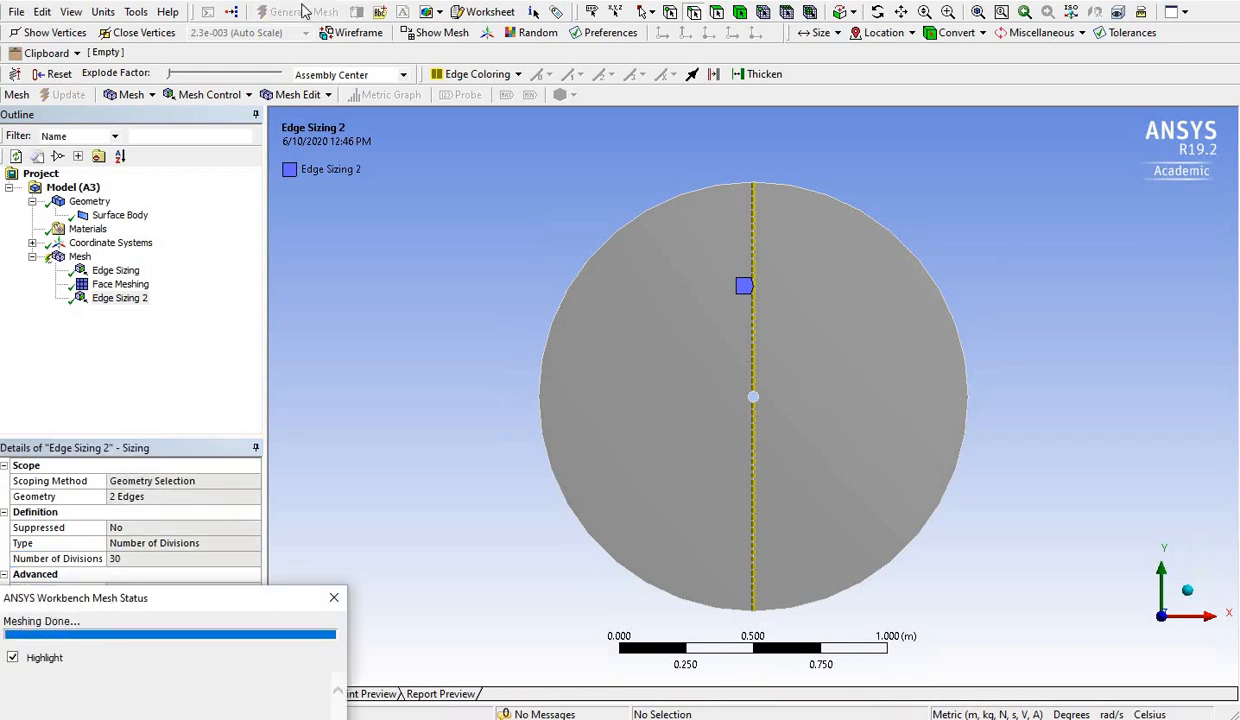
pyautogui.click(80, 256)
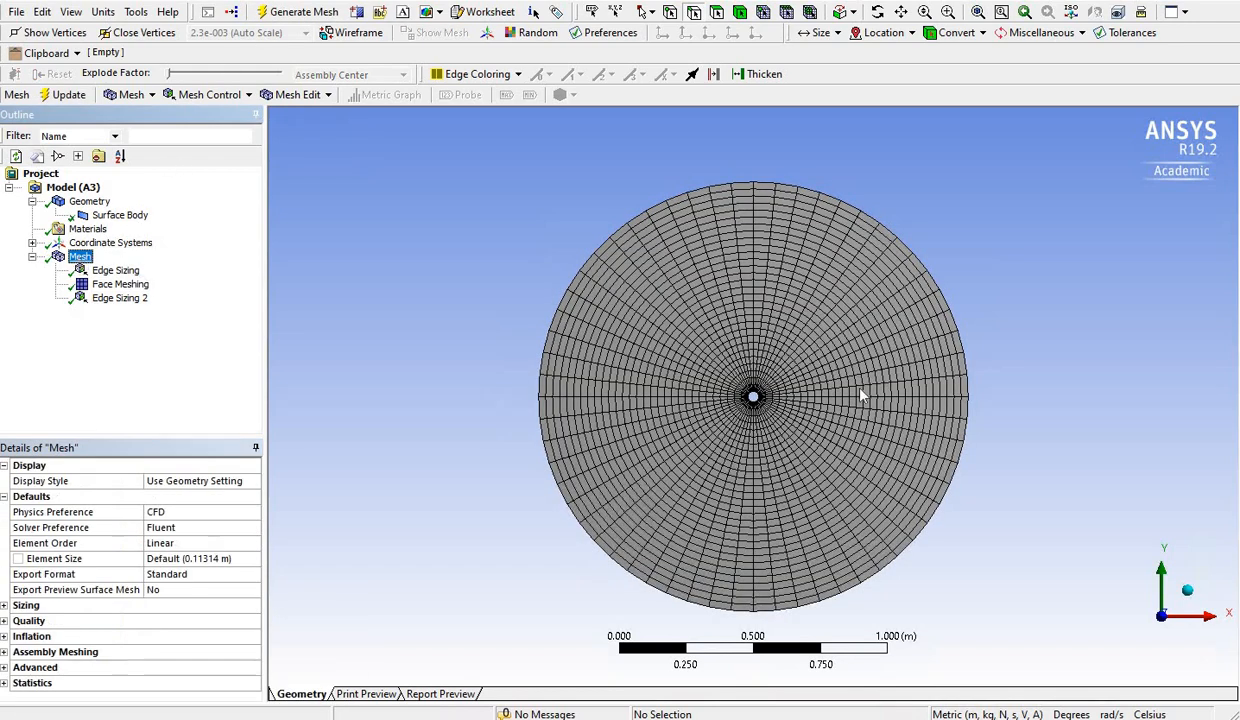
pyautogui.scroll(5, 785, 395)
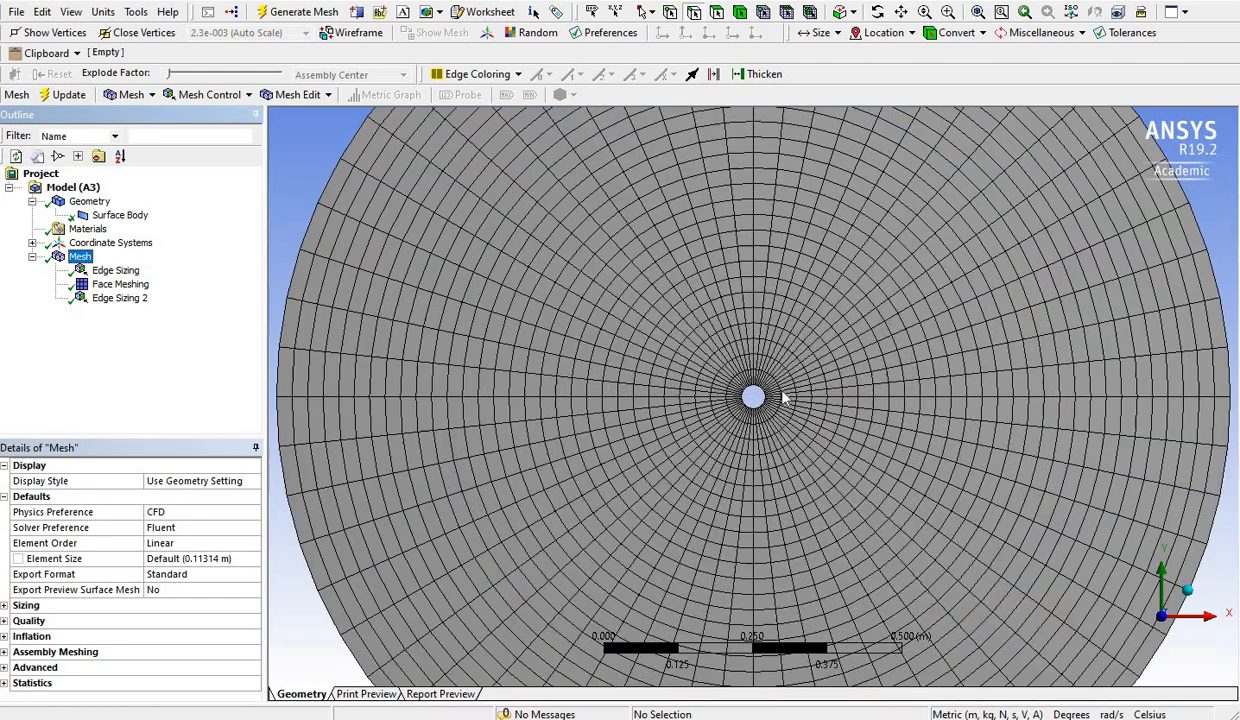
pyautogui.scroll(1, 781, 393)
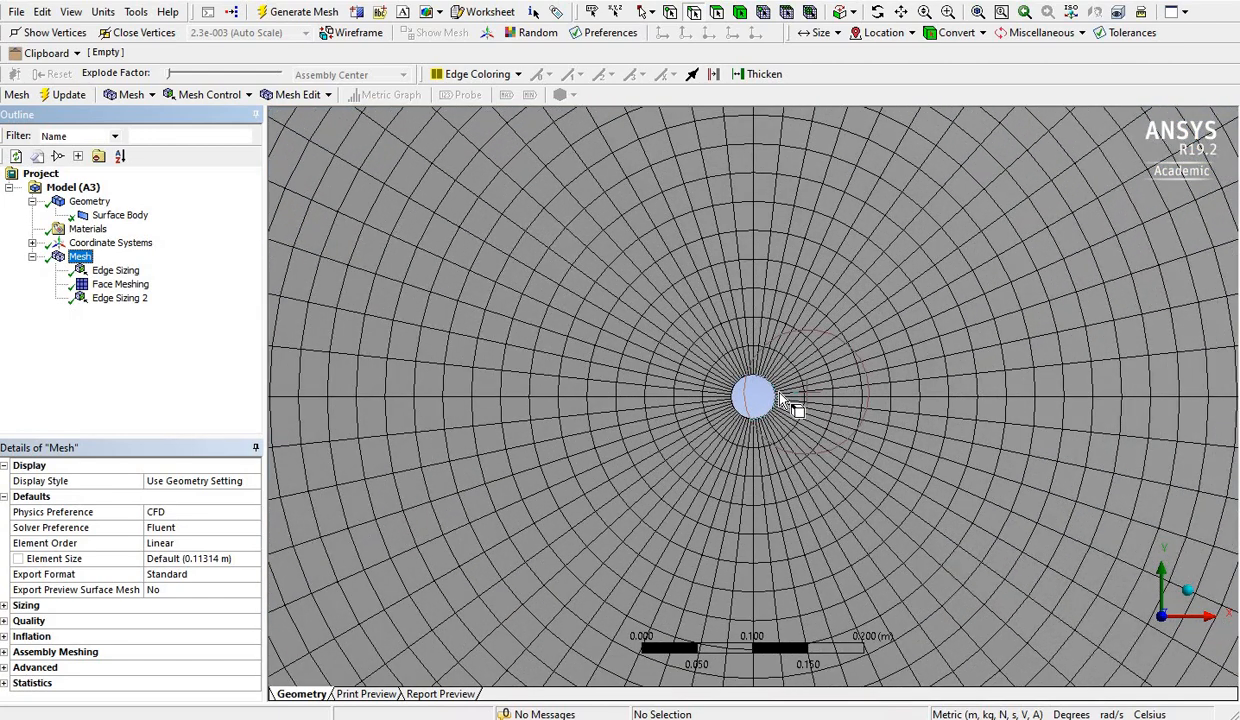
pyautogui.scroll(1, 781, 397)
pyautogui.scroll(-3, 781, 397)
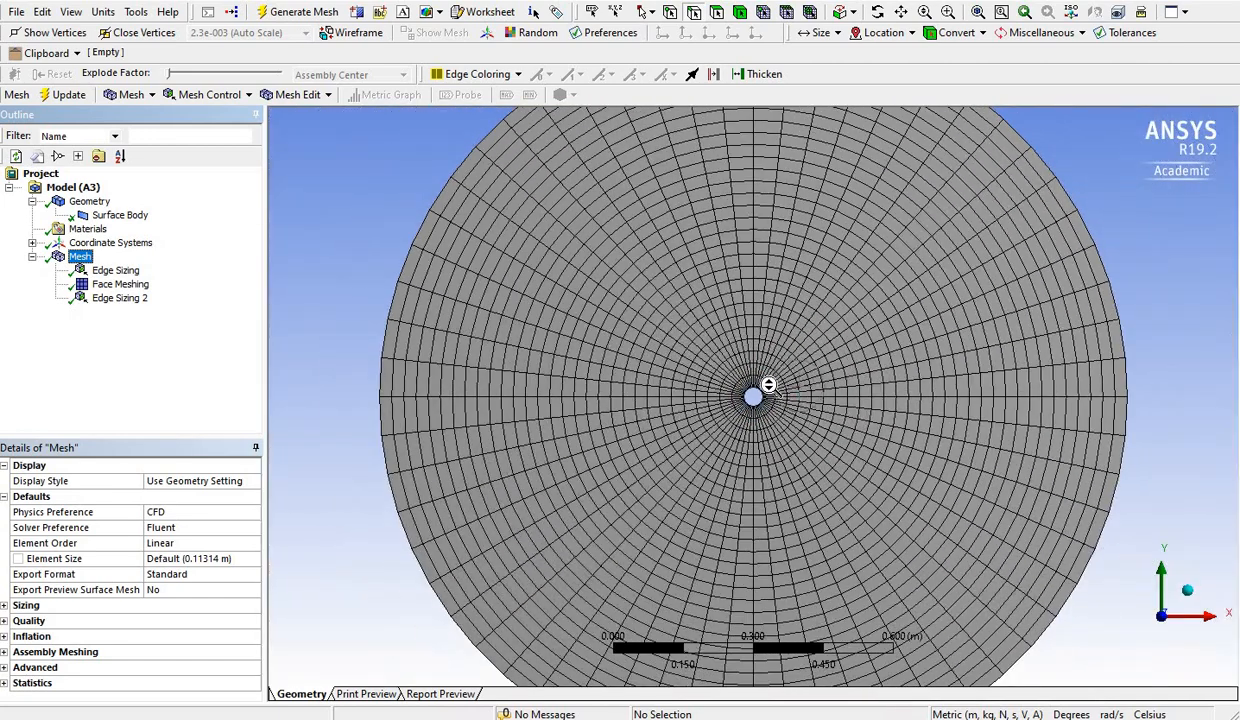
pyautogui.scroll(-1, 843, 268)
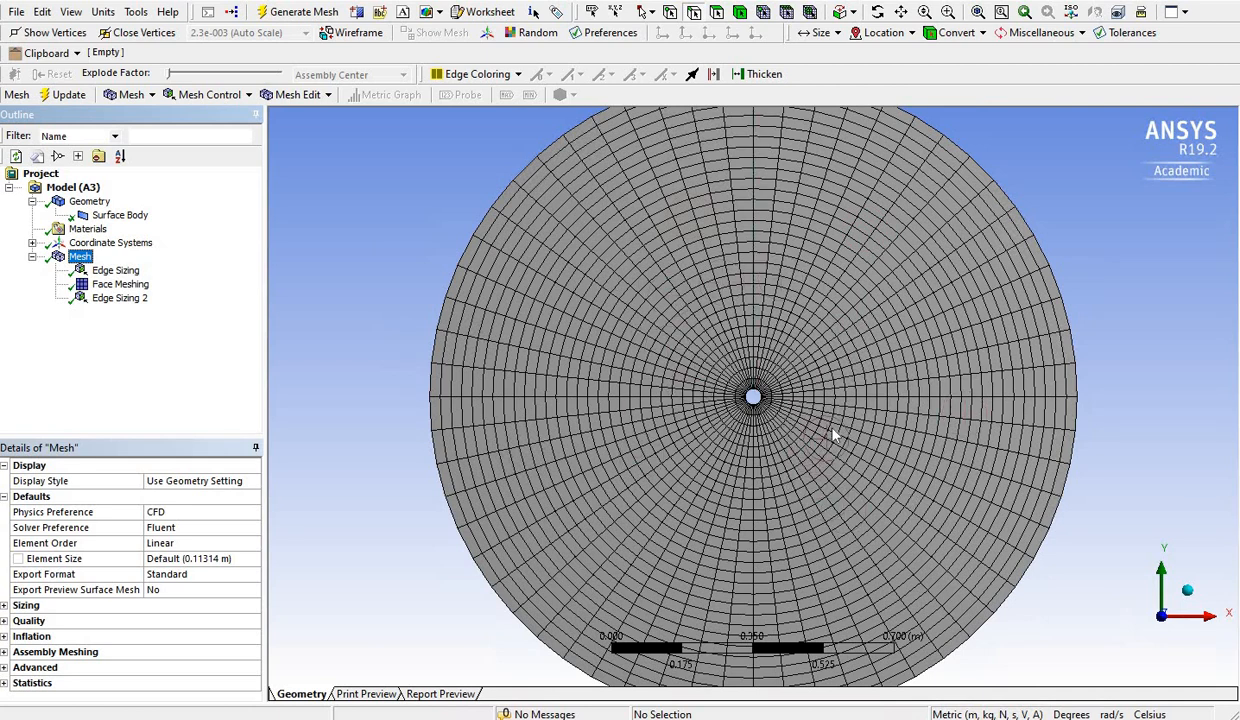
pyautogui.scroll(5, 827, 425)
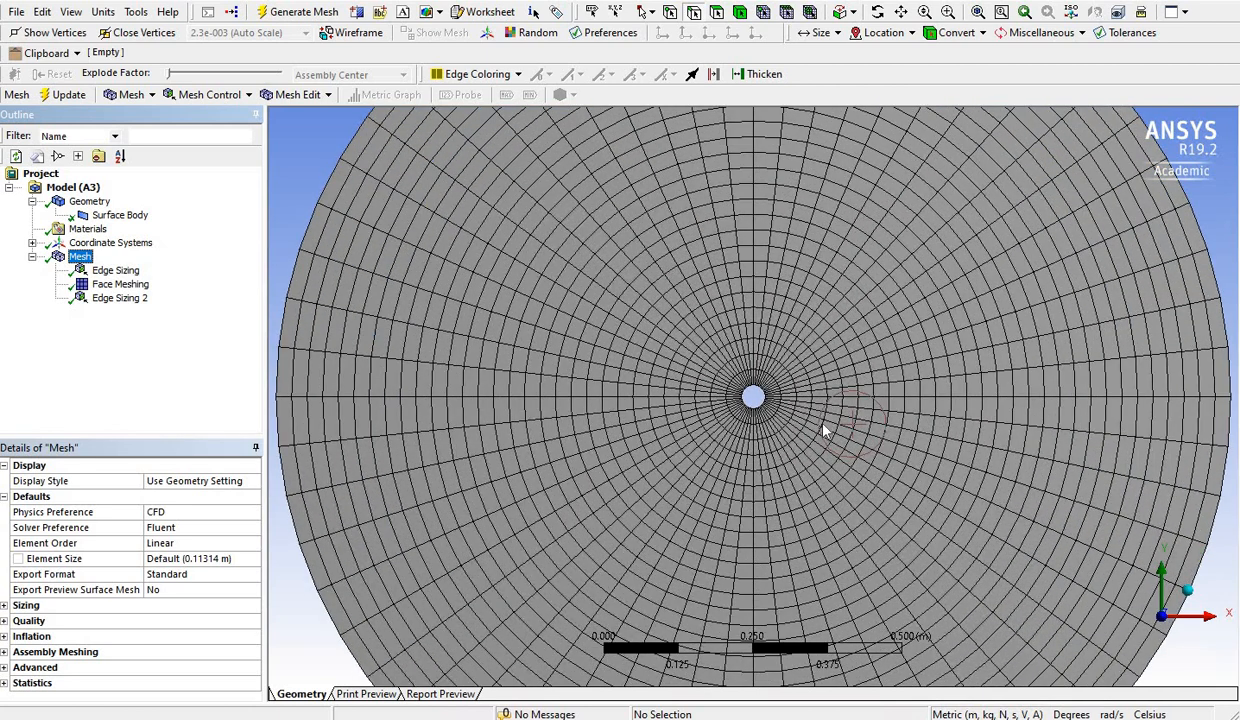
pyautogui.scroll(2, 777, 400)
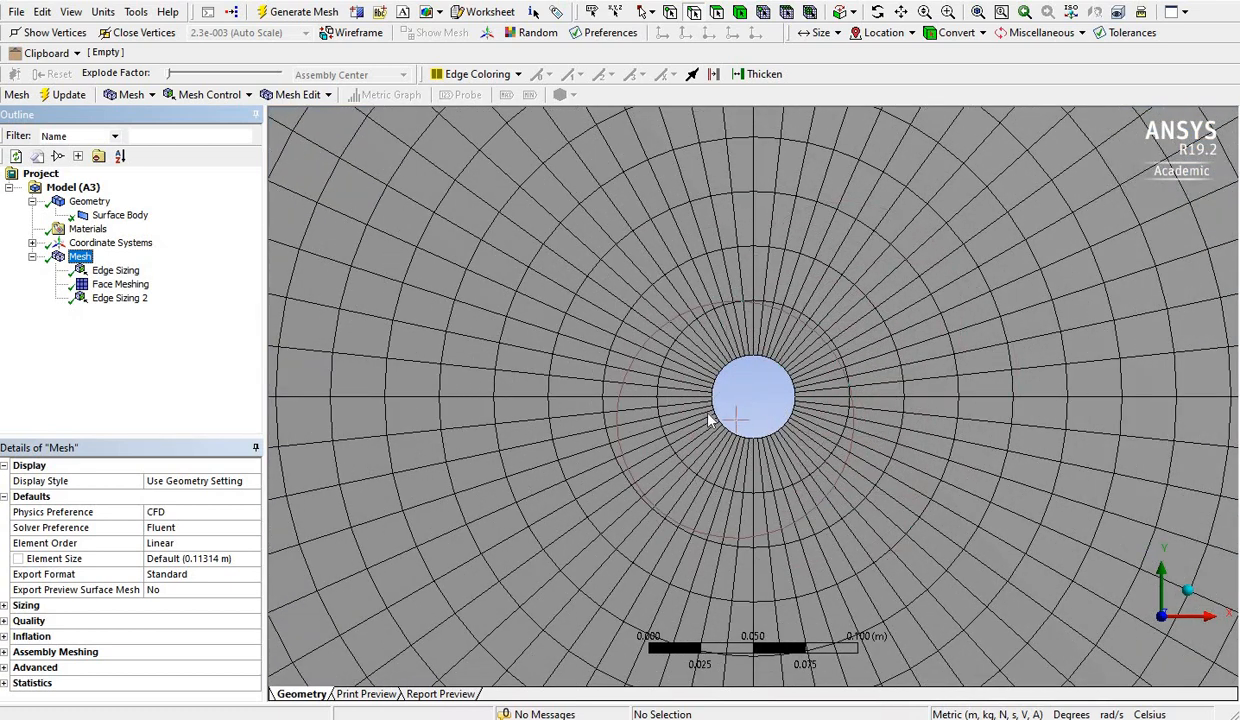
pyautogui.scroll(-2, 771, 387)
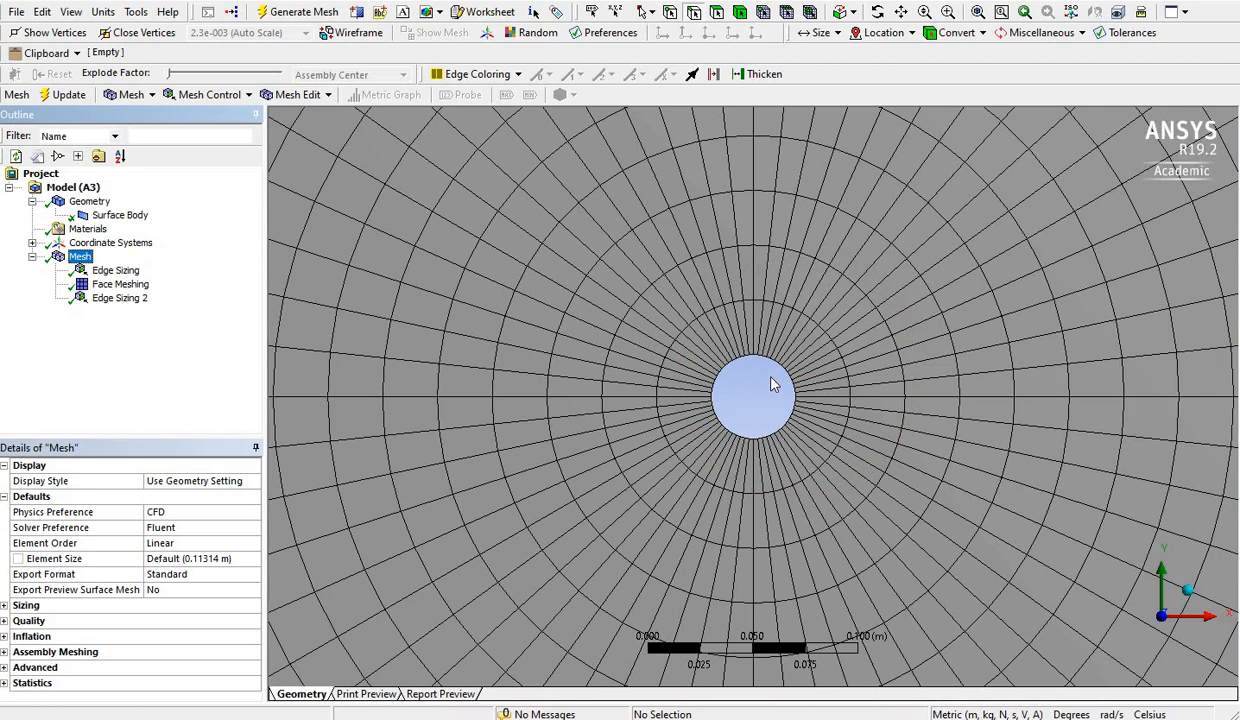
pyautogui.scroll(-1, 700, 350)
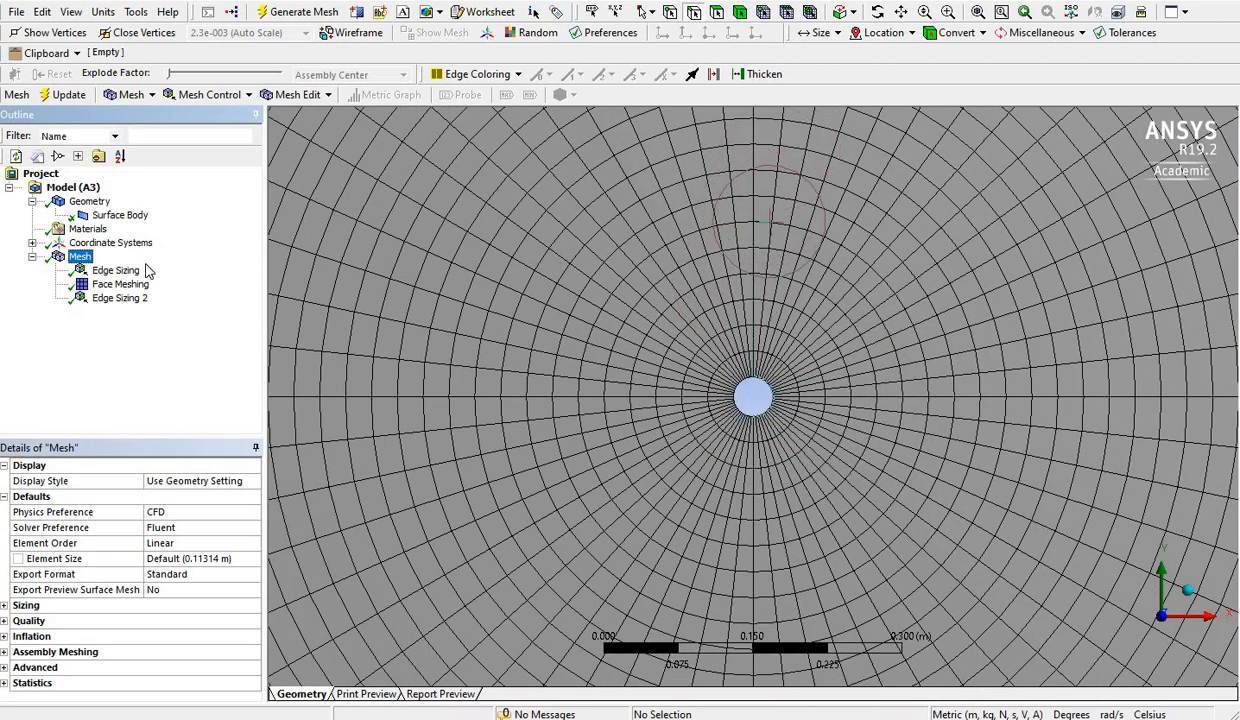
pyautogui.scroll(-2, 700, 370)
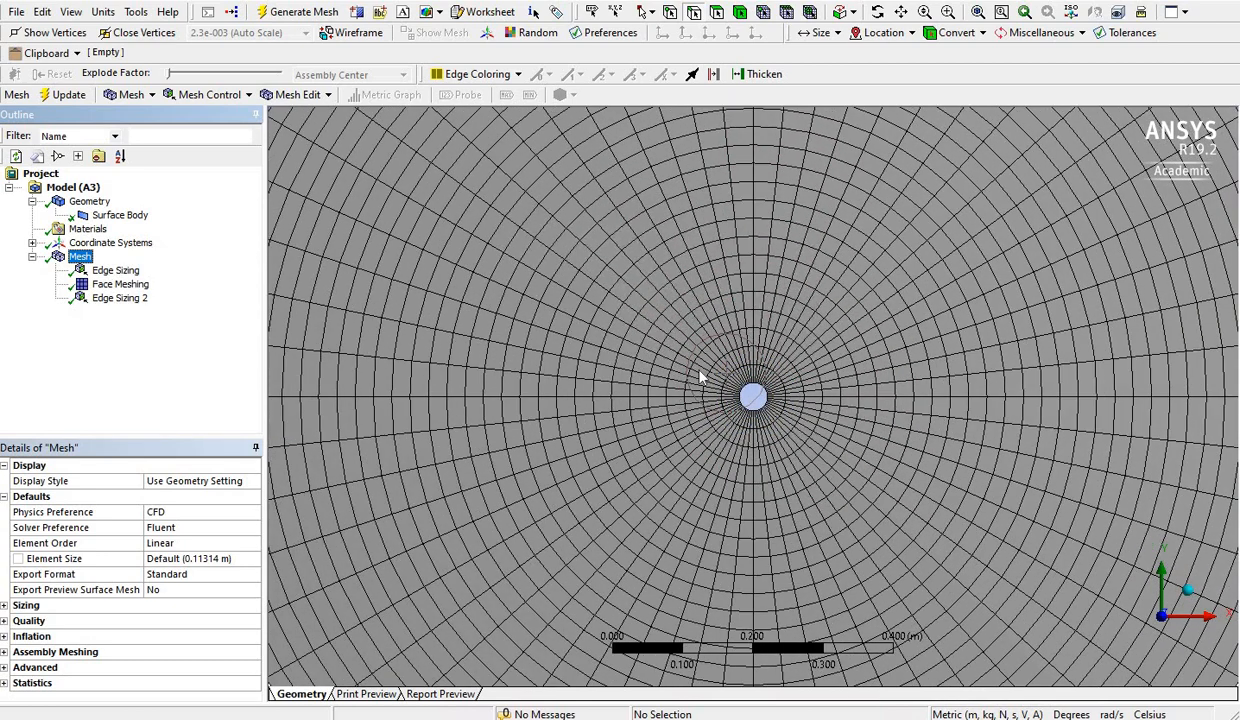
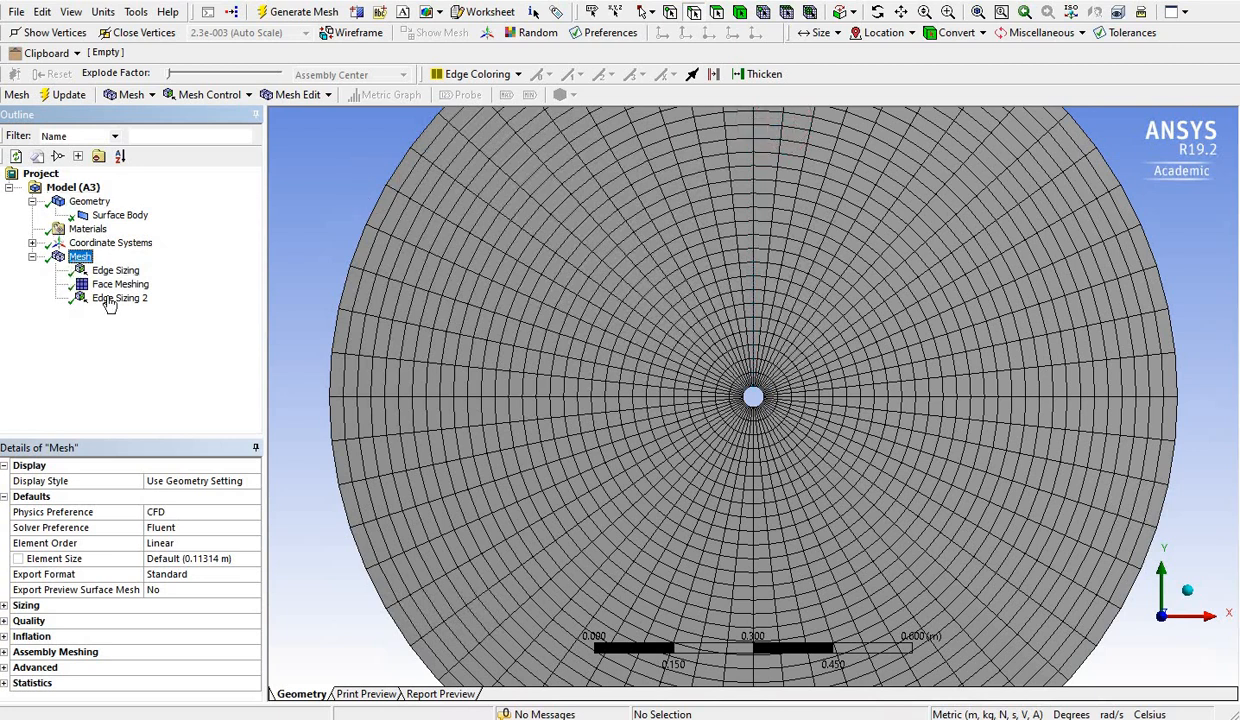
# Review the available bias type options of Edge Sizing 2, leaving the current choice in place
pyautogui.click(119, 298)
pyautogui.click(210, 638)
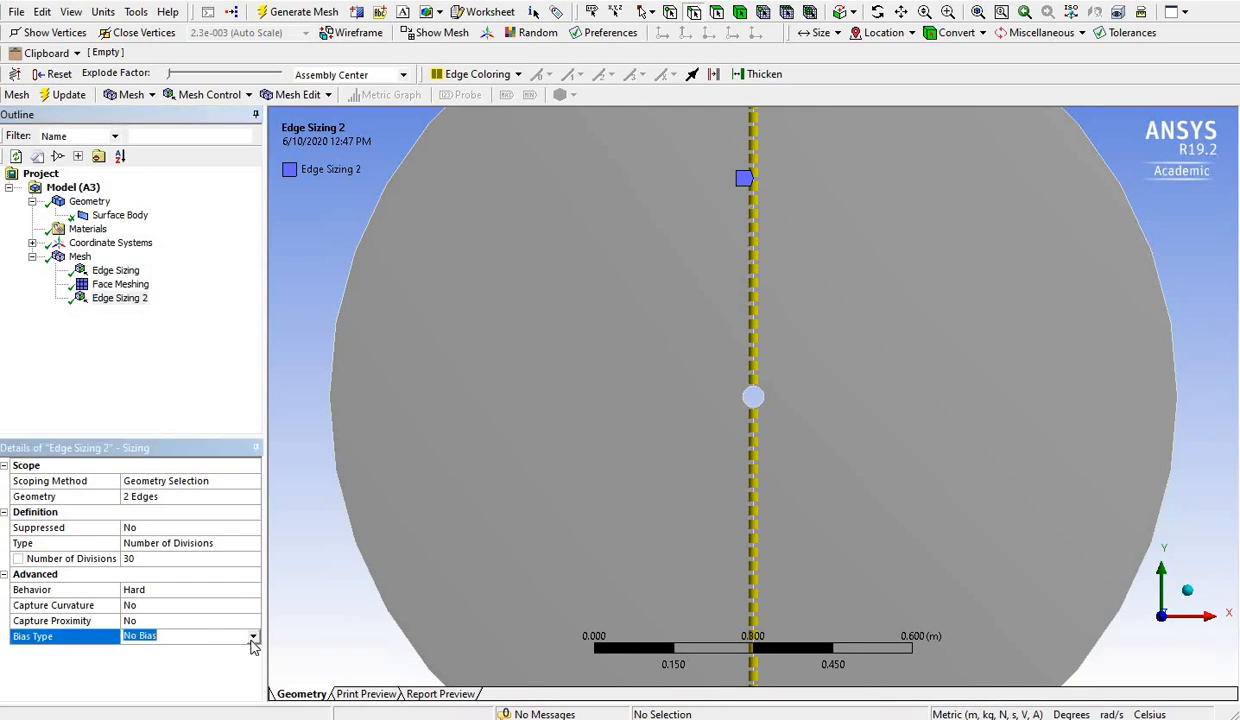
pyautogui.click(253, 638)
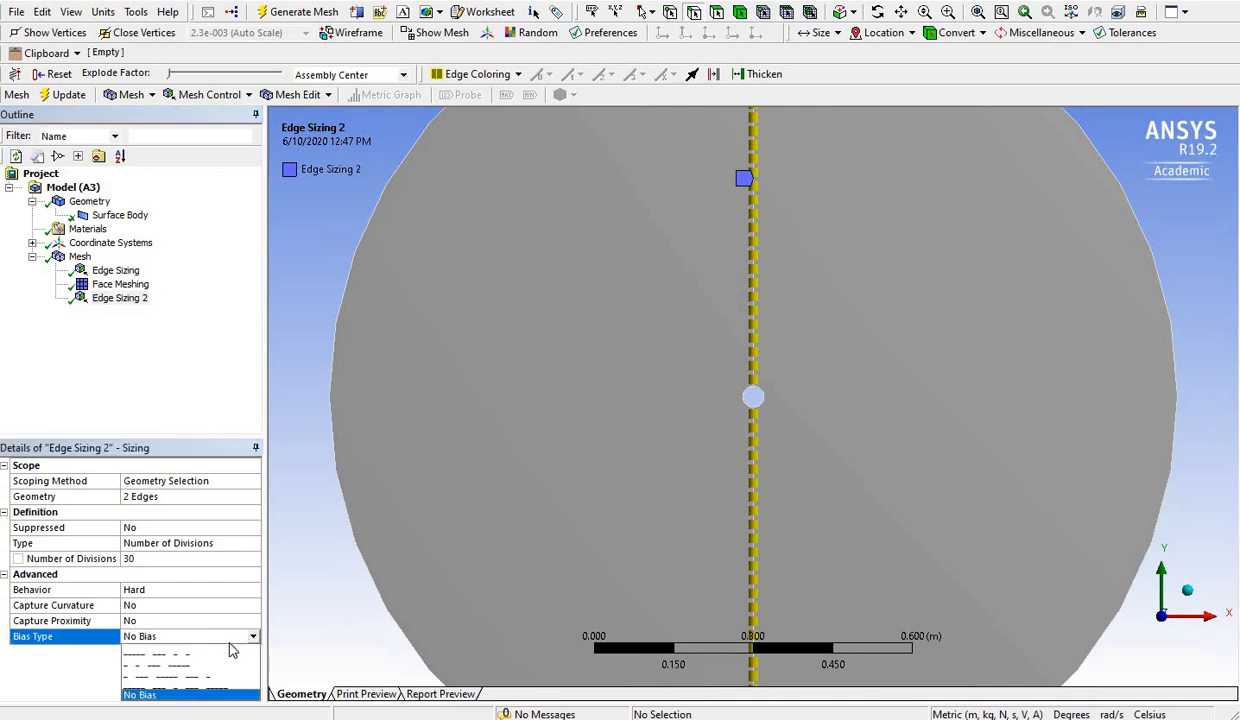
pyautogui.click(322, 224)
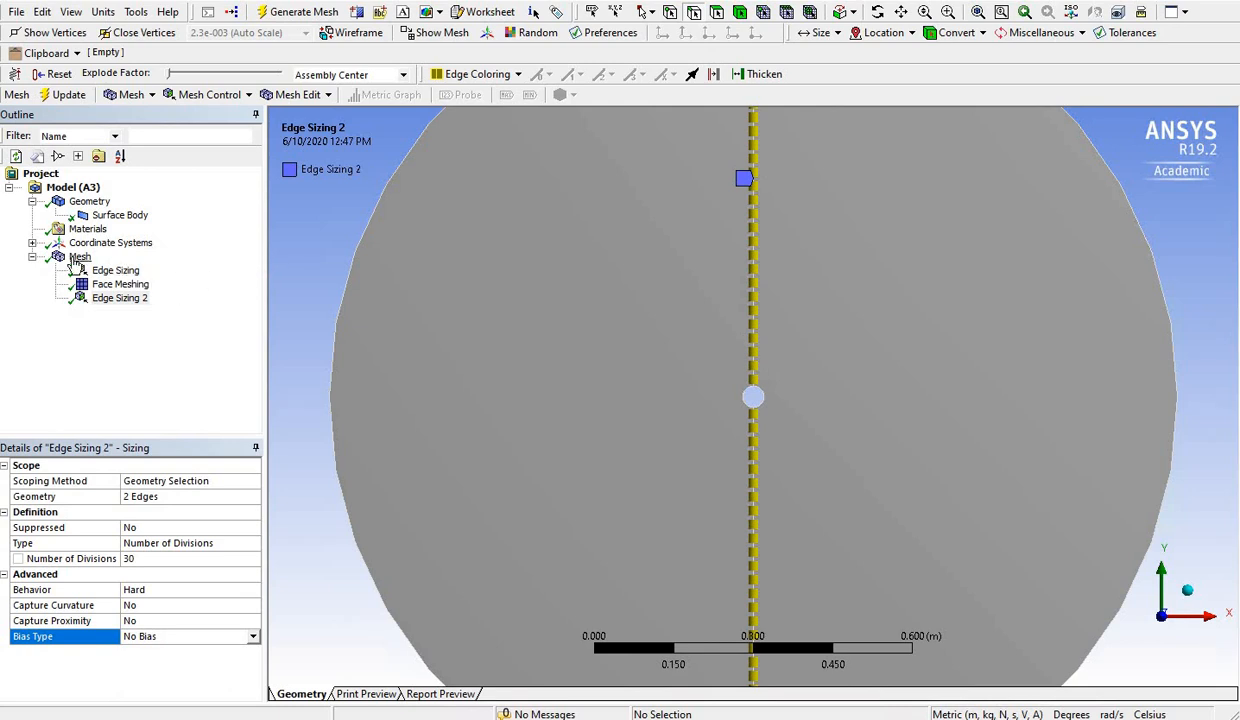
# Show the edge direction arrows on the geometry and check which way the two dividing edges point
pyautogui.click(90, 202)
pyautogui.click(694, 79)
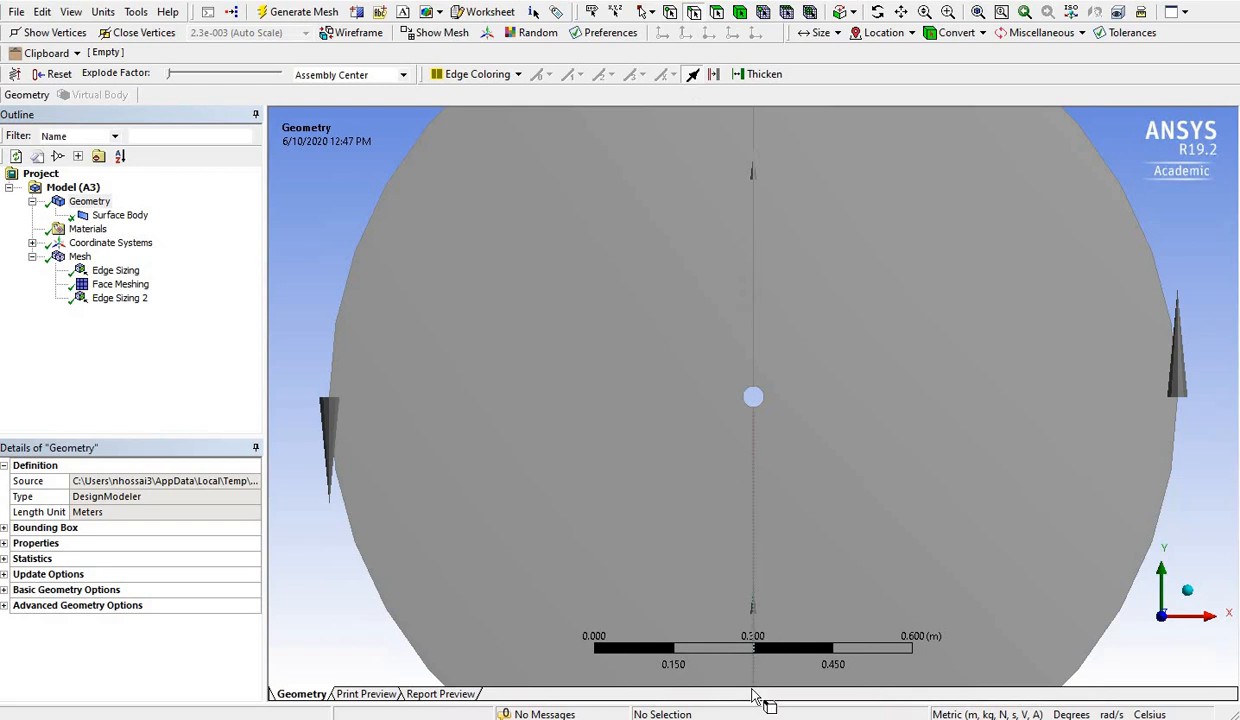
pyautogui.scroll(-1, 757, 683)
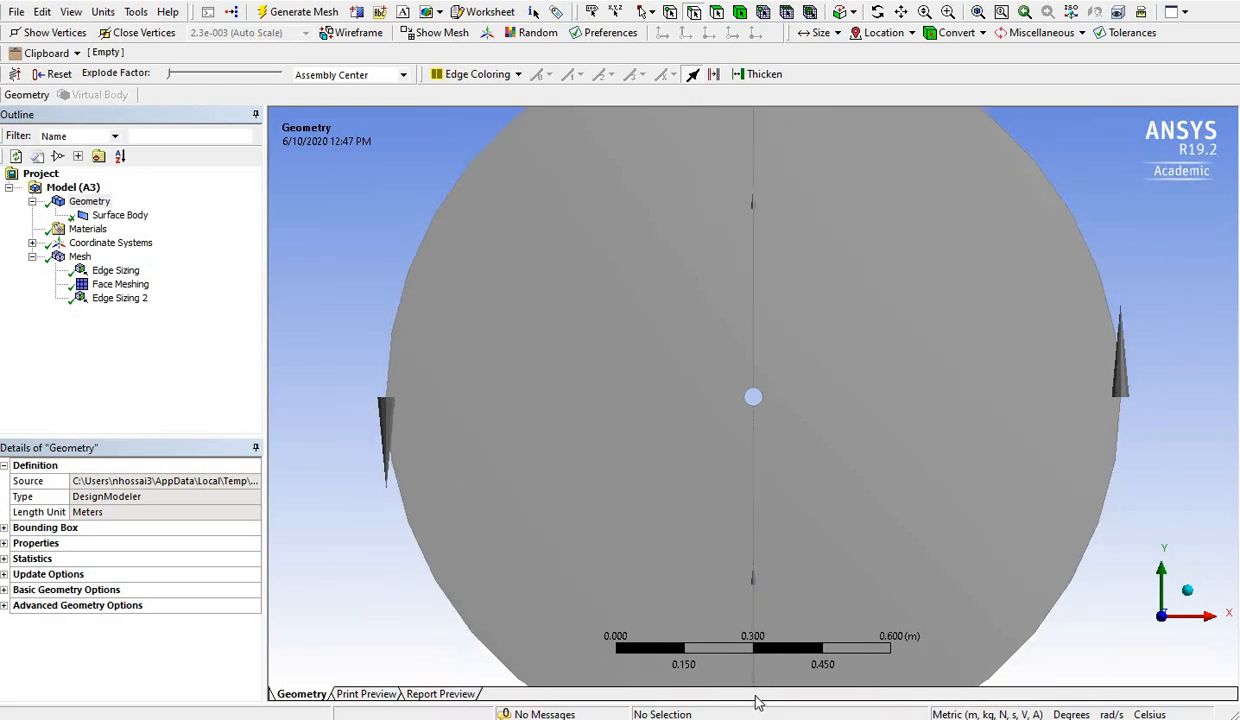
pyautogui.scroll(2, 756, 400)
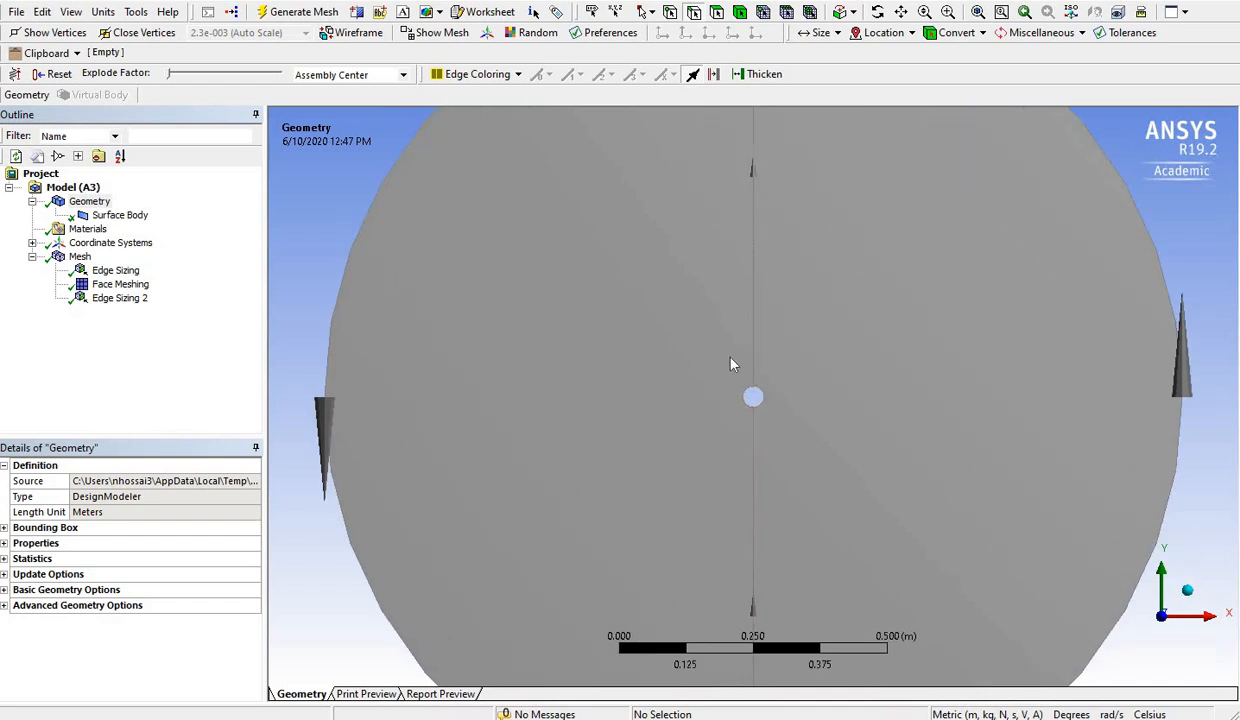
pyautogui.scroll(1, 731, 363)
pyautogui.scroll(-2, 724, 373)
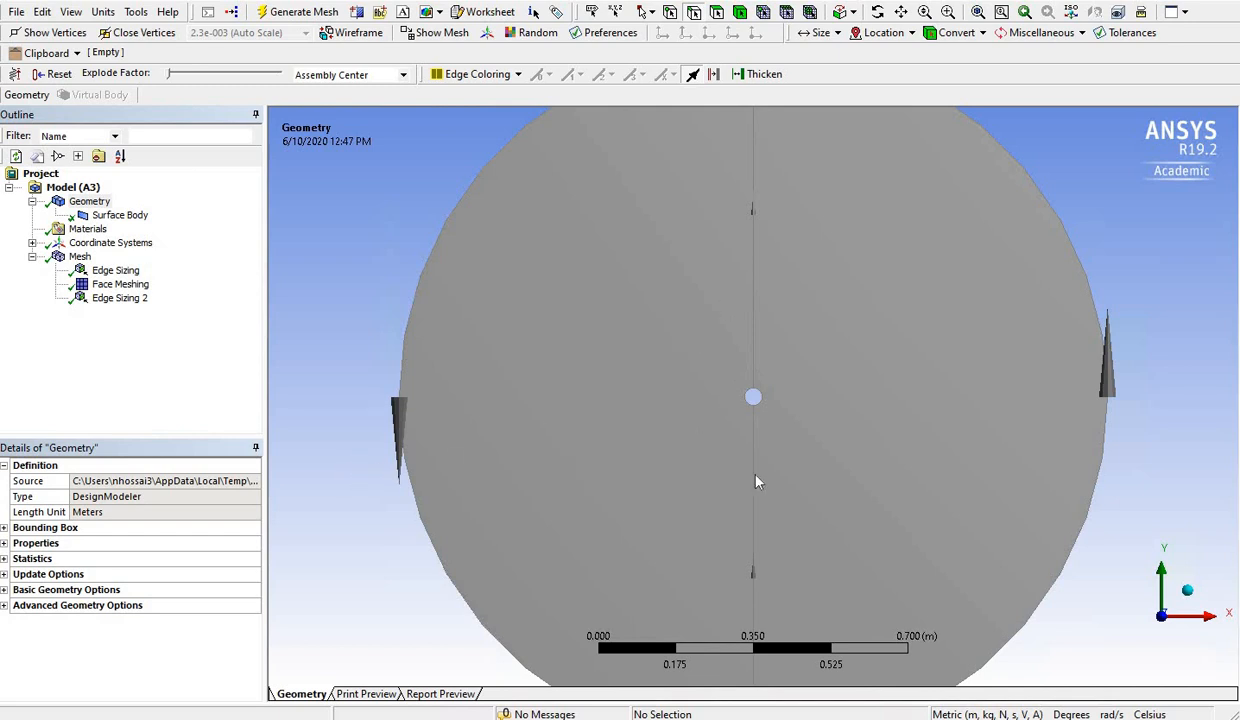
pyautogui.scroll(1, 810, 400)
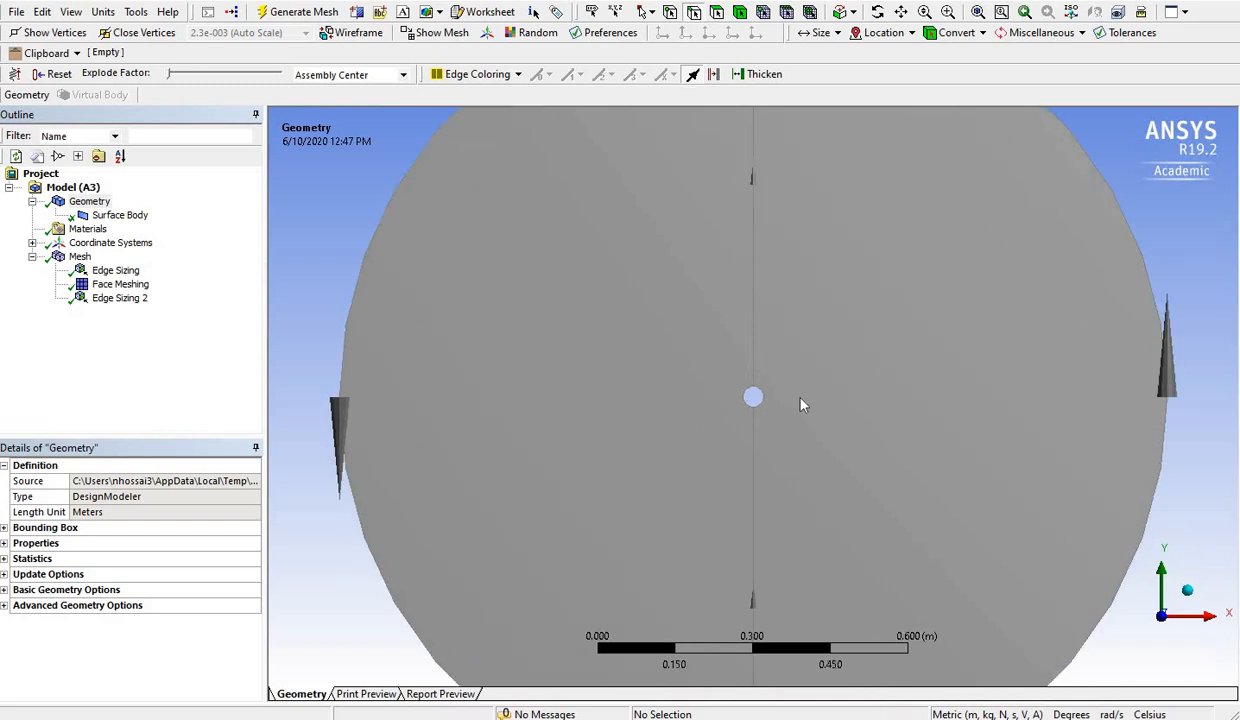
# Give Edge Sizing 2 the bias type that grows from short to long divisions, with a bias factor of 20
pyautogui.click(119, 297)
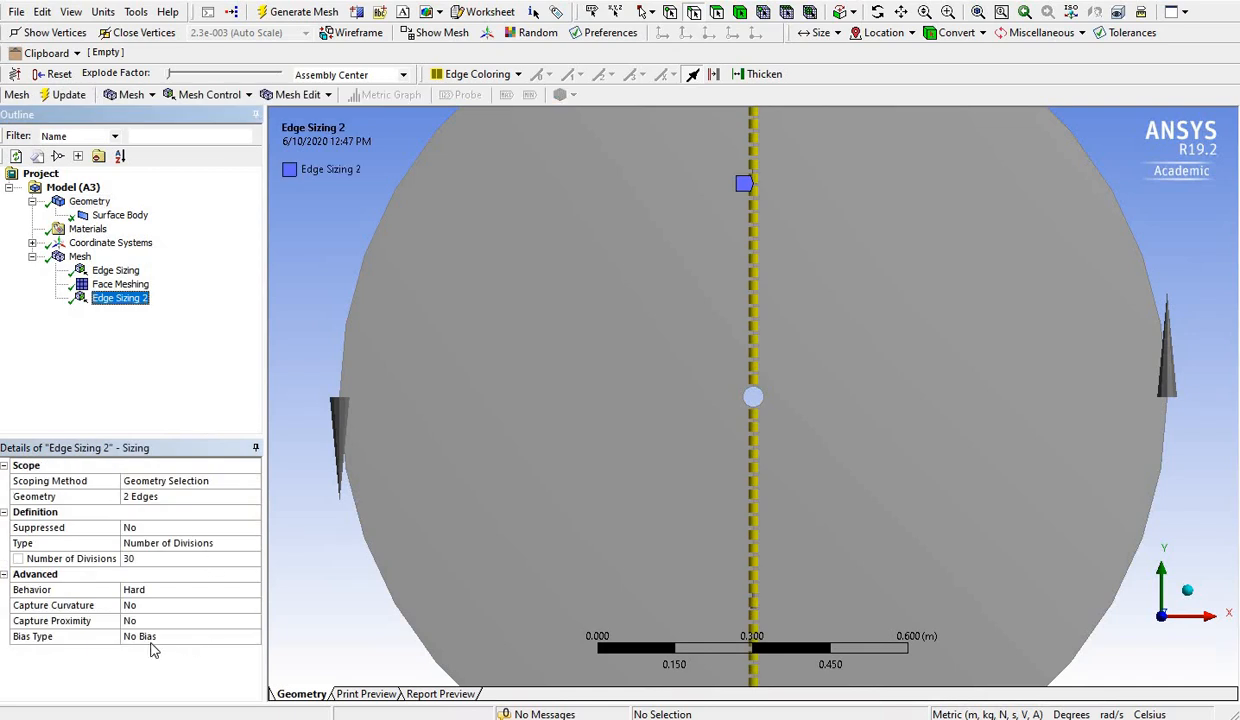
pyautogui.click(237, 638)
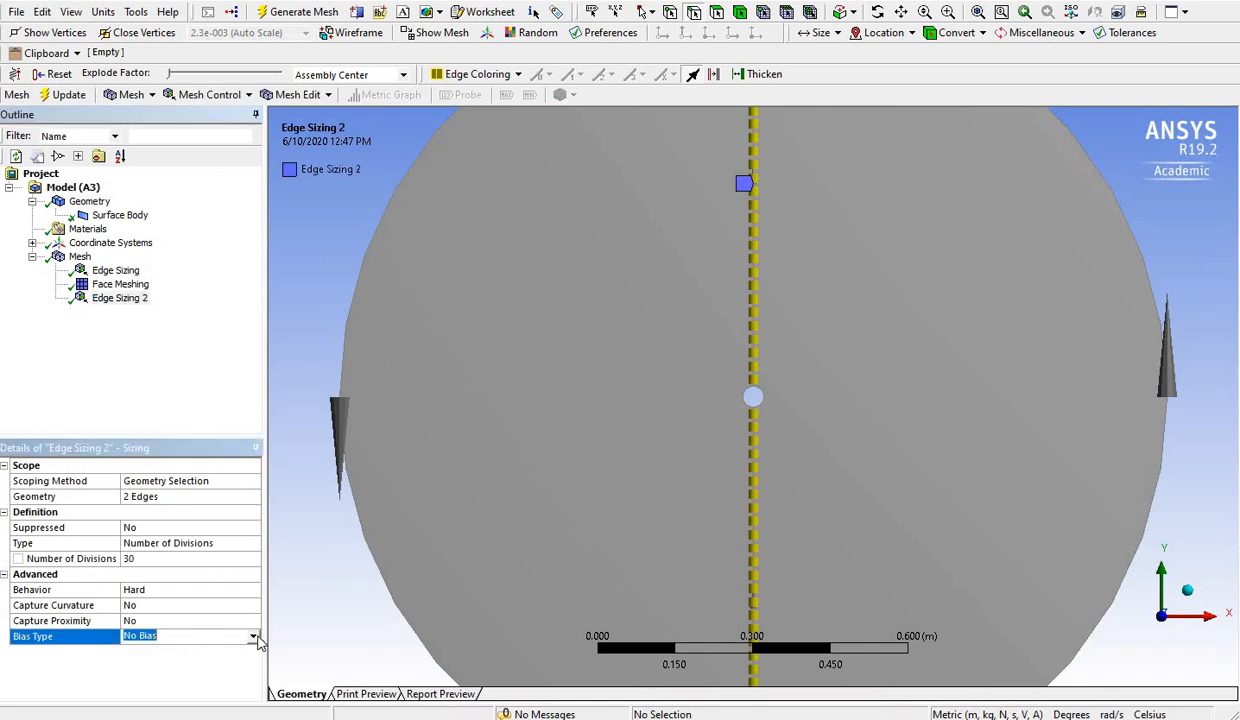
pyautogui.click(254, 638)
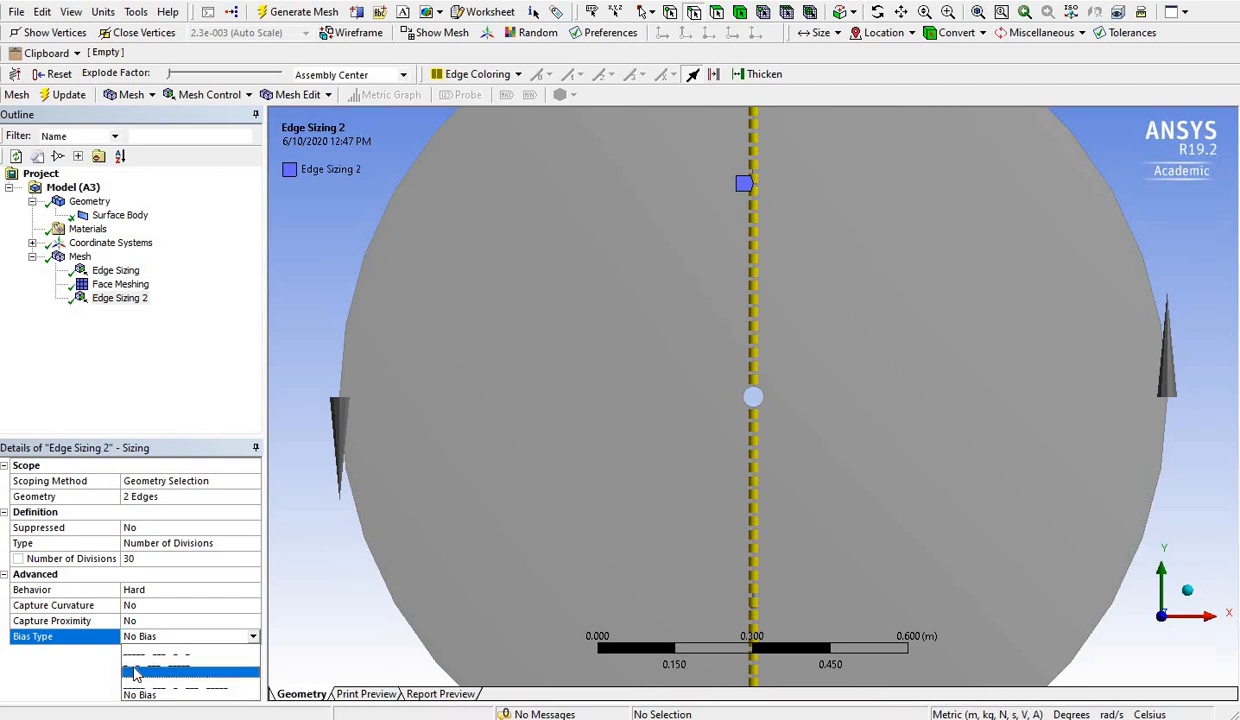
pyautogui.click(186, 667)
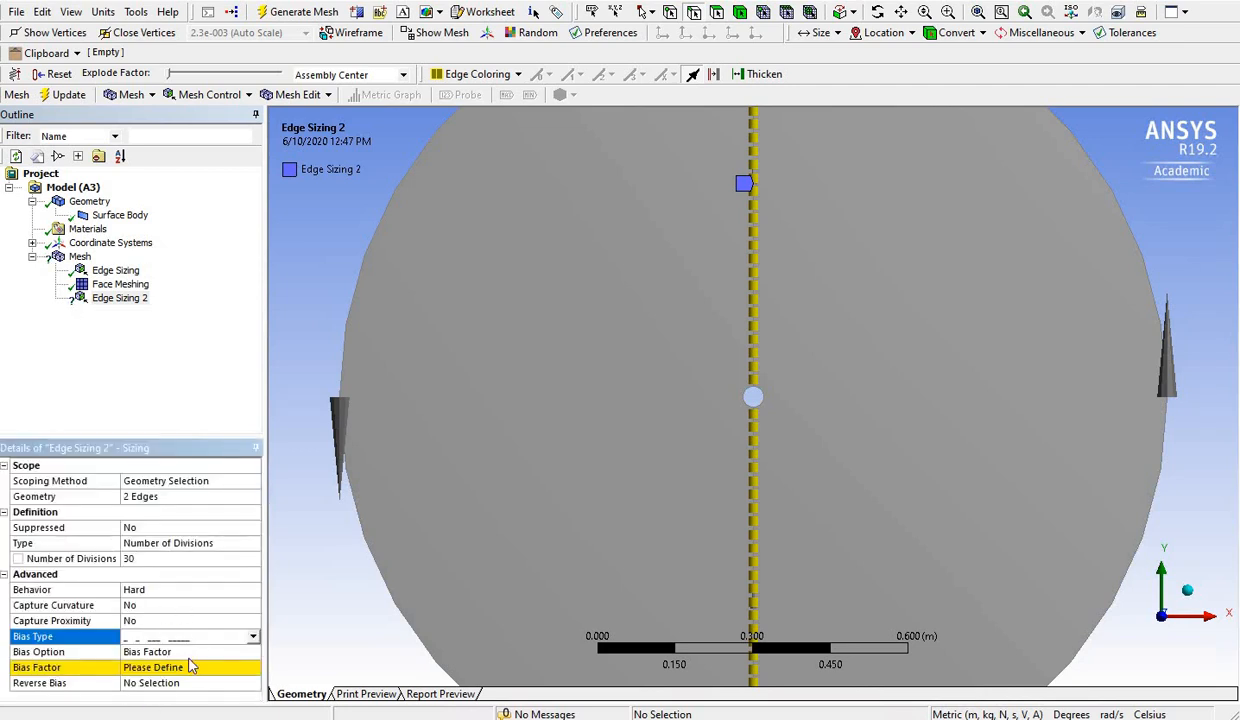
pyautogui.click(185, 667)
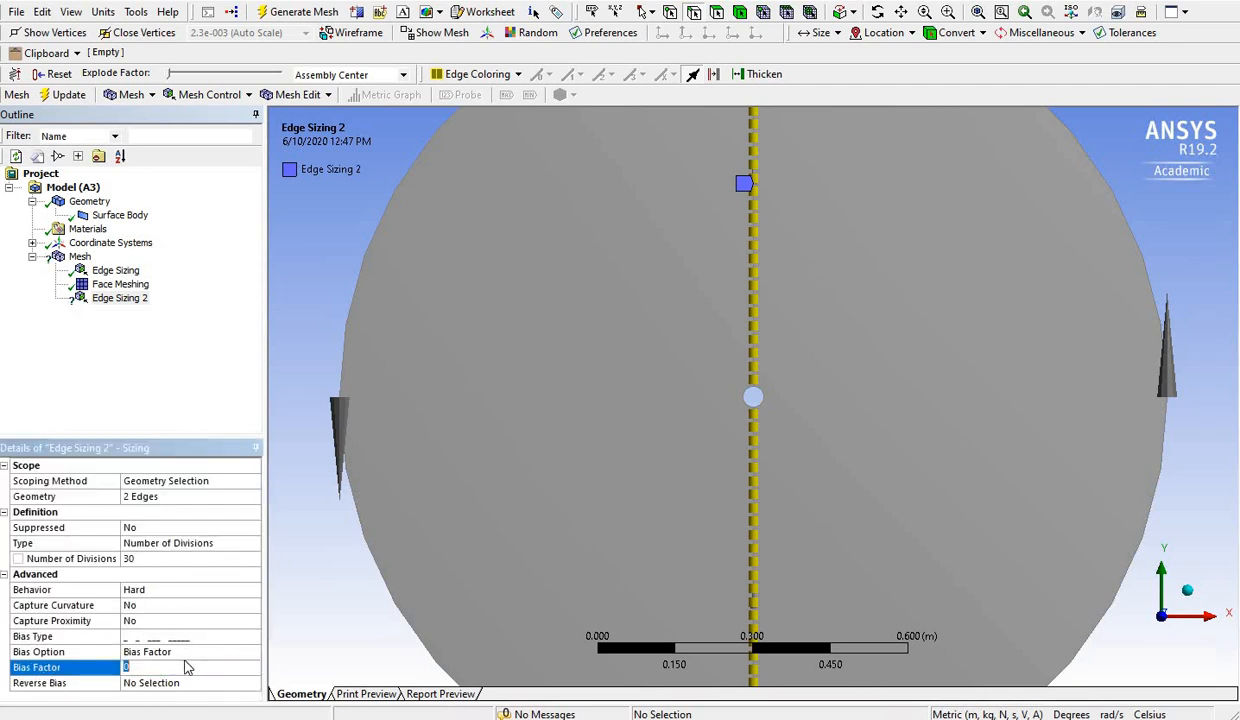
pyautogui.write('20')
pyautogui.press('Return')
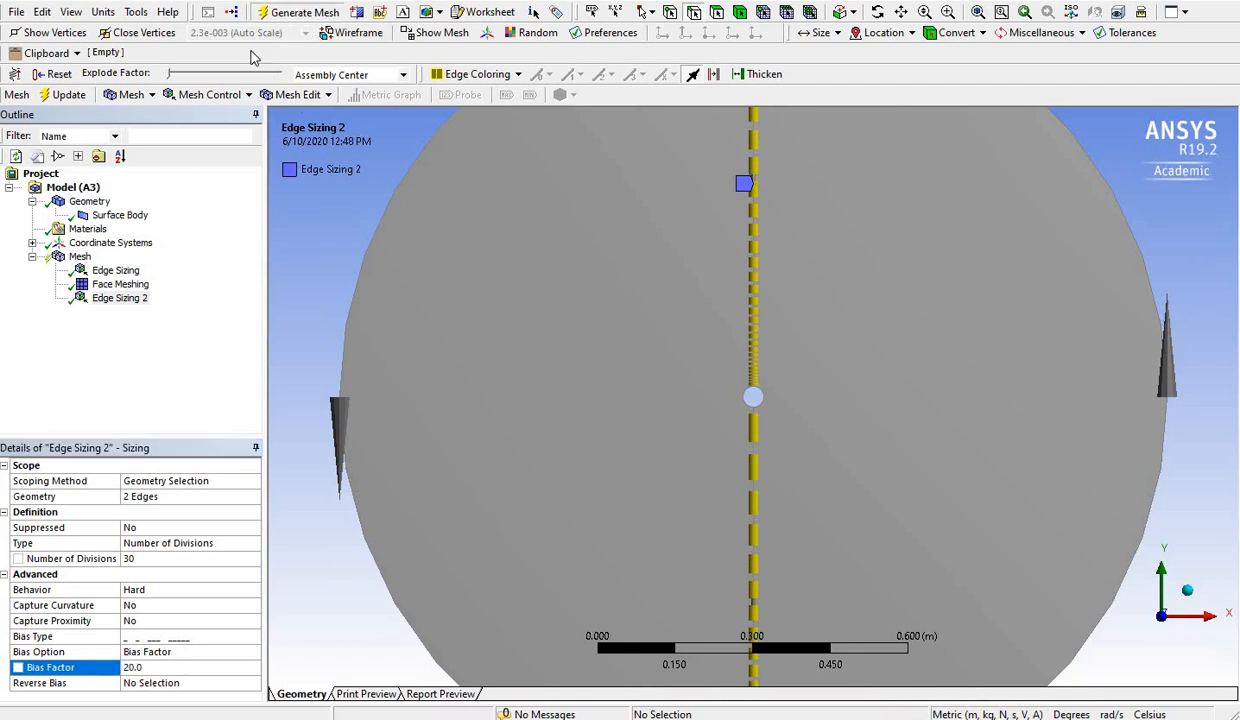
# Examine the biased mesh around the inner circle and along the lower outer boundary
pyautogui.click(82, 258)
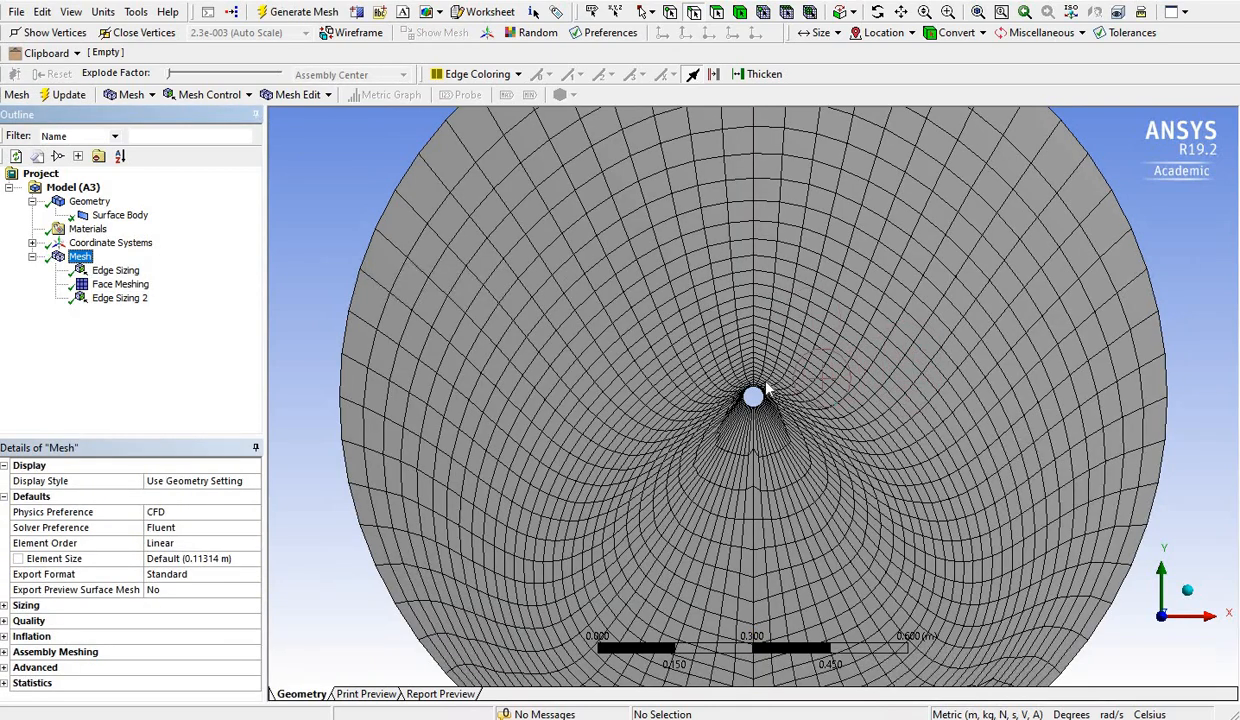
pyautogui.scroll(3, 765, 380)
pyautogui.scroll(4, 768, 381)
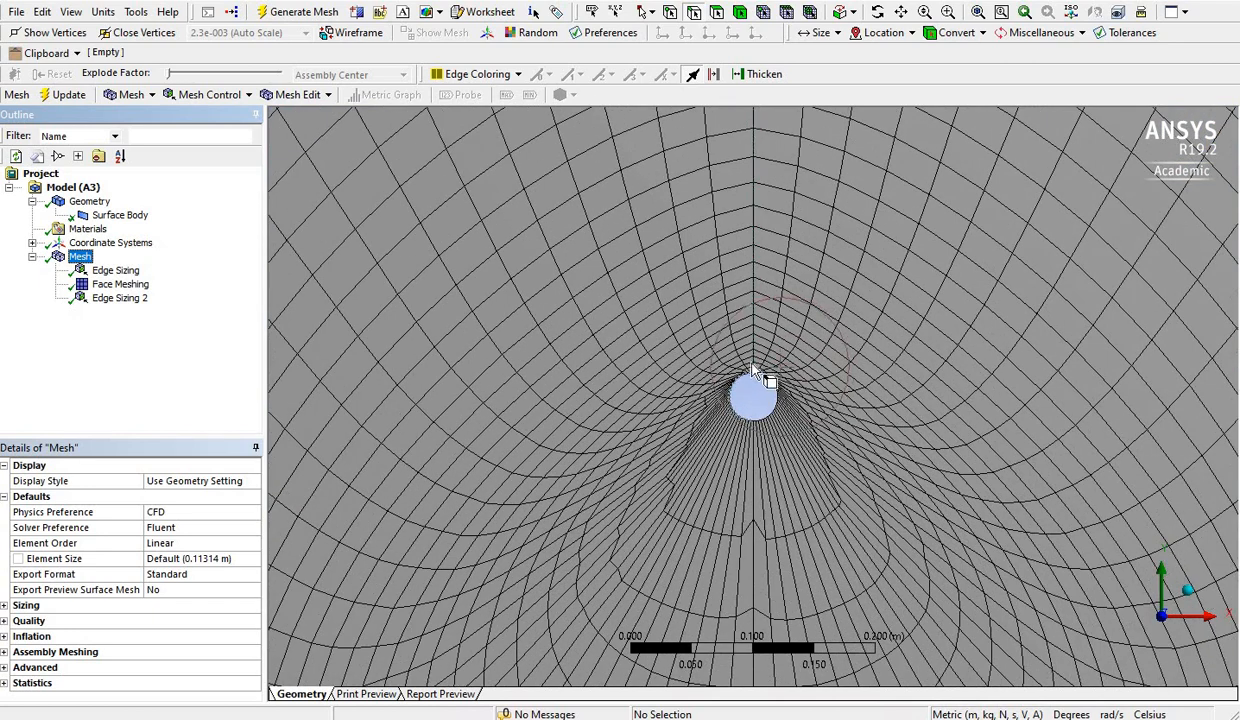
pyautogui.scroll(-6, 761, 270)
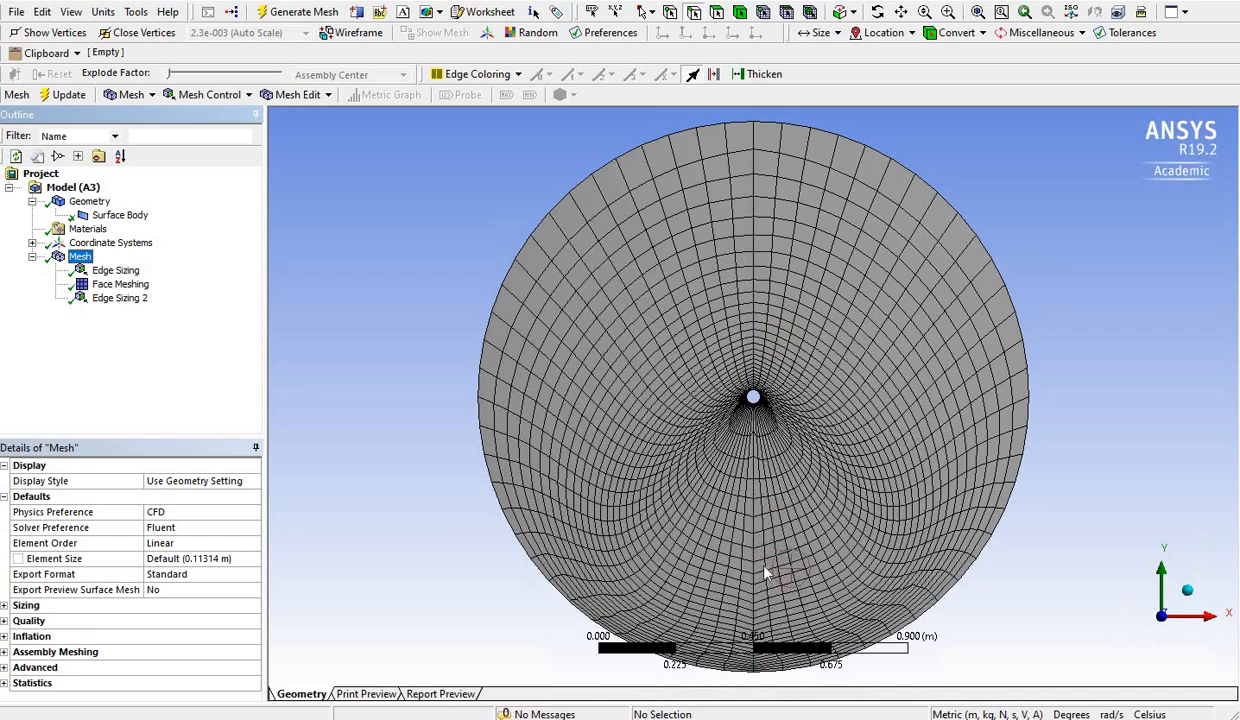
pyautogui.scroll(-2, 764, 573)
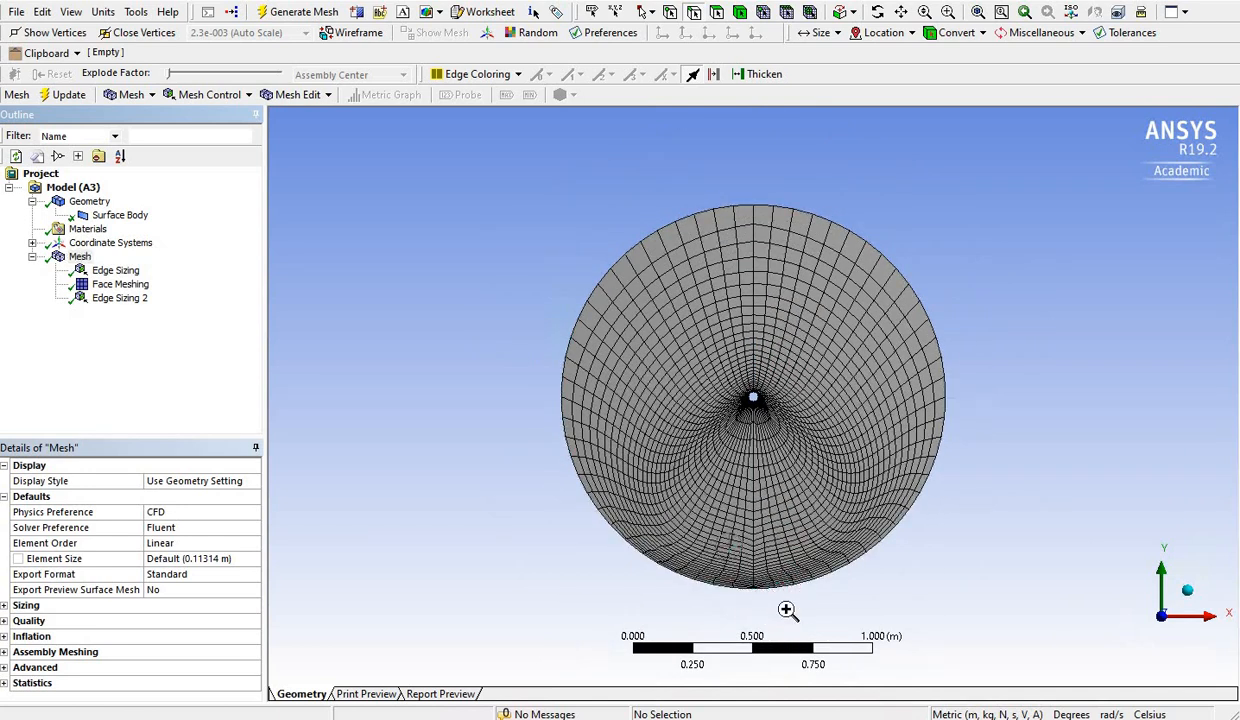
pyautogui.scroll(8, 787, 609)
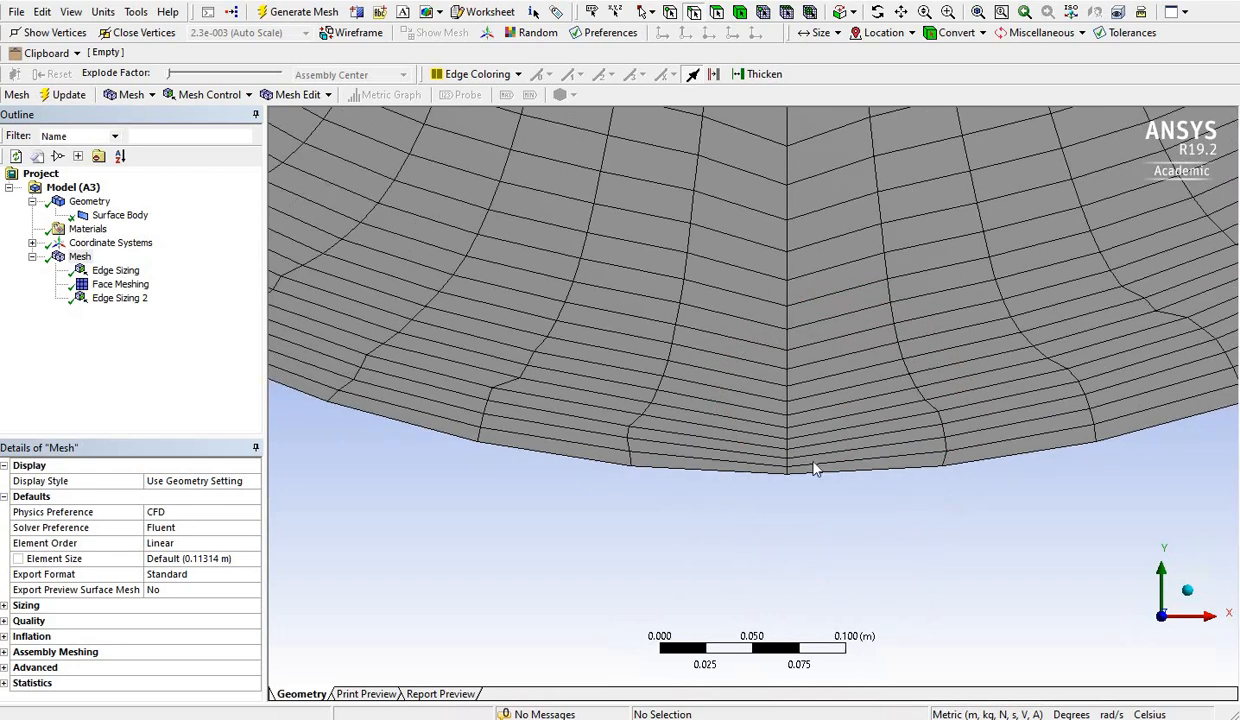
pyautogui.scroll(-8, 815, 470)
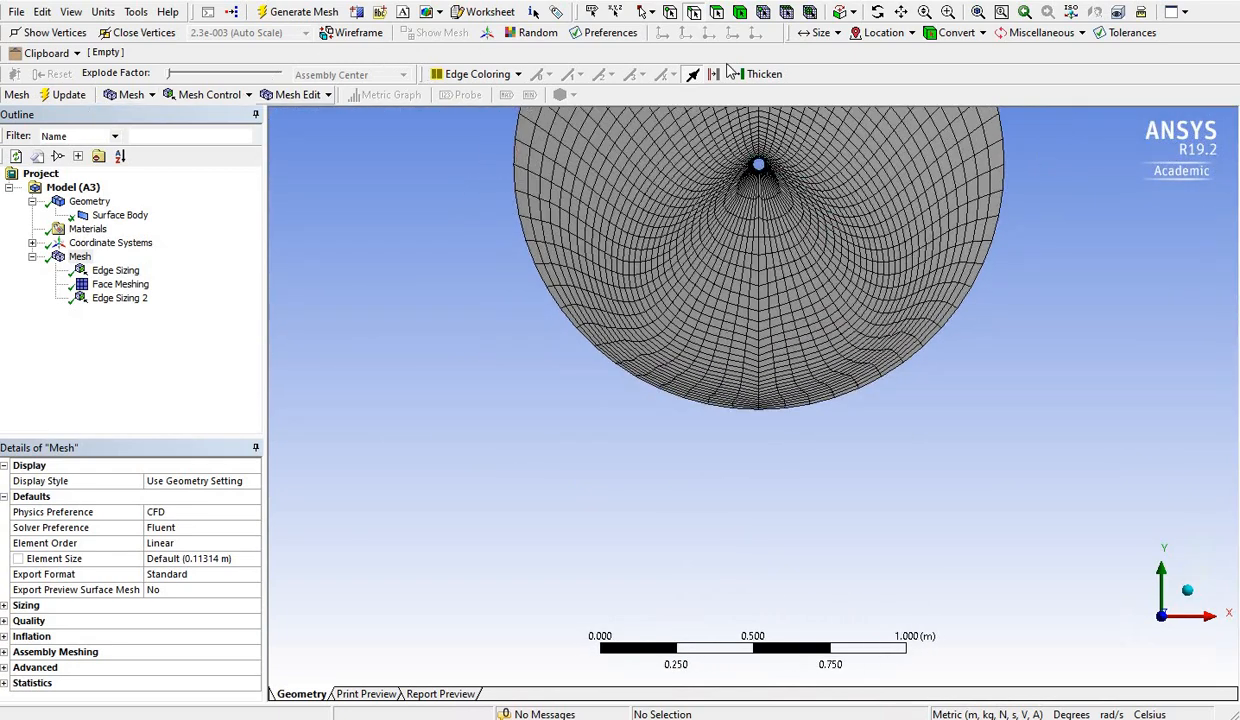
pyautogui.click(977, 11)
# Compare the bias pattern of Edge Sizing 2 with the direction arrows of the two dividing edges
pyautogui.click(118, 298)
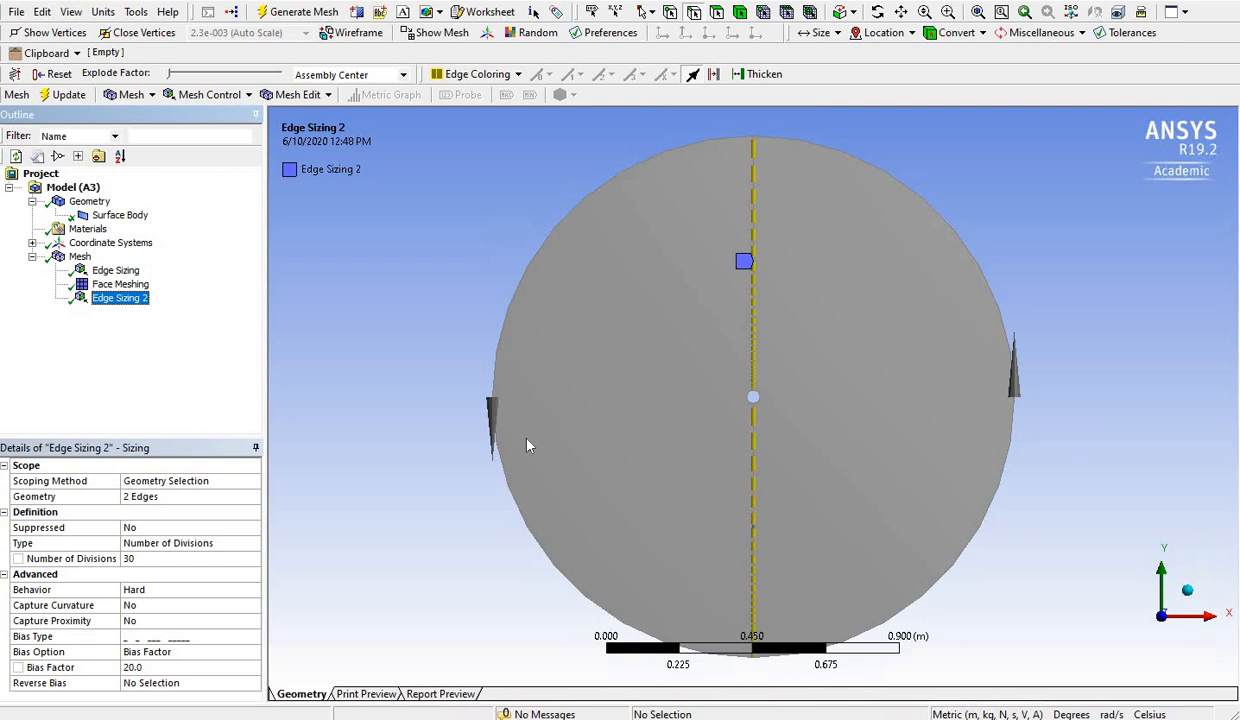
pyautogui.click(92, 204)
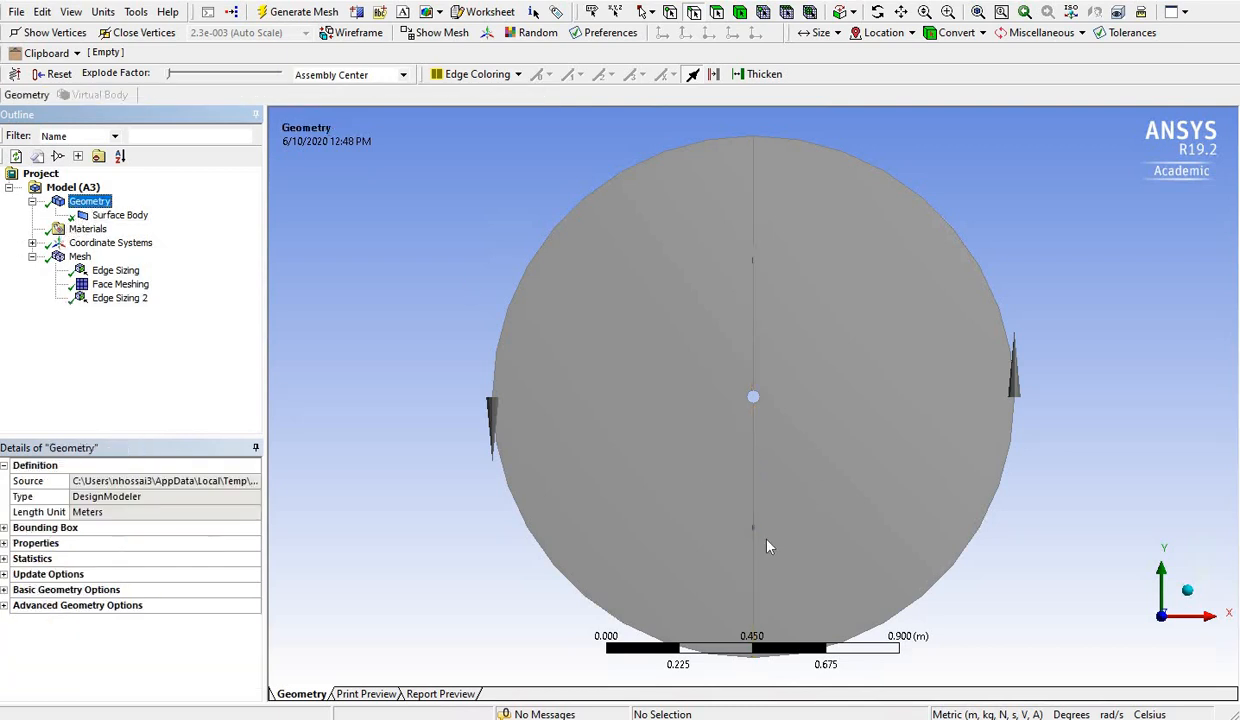
pyautogui.scroll(3, 762, 535)
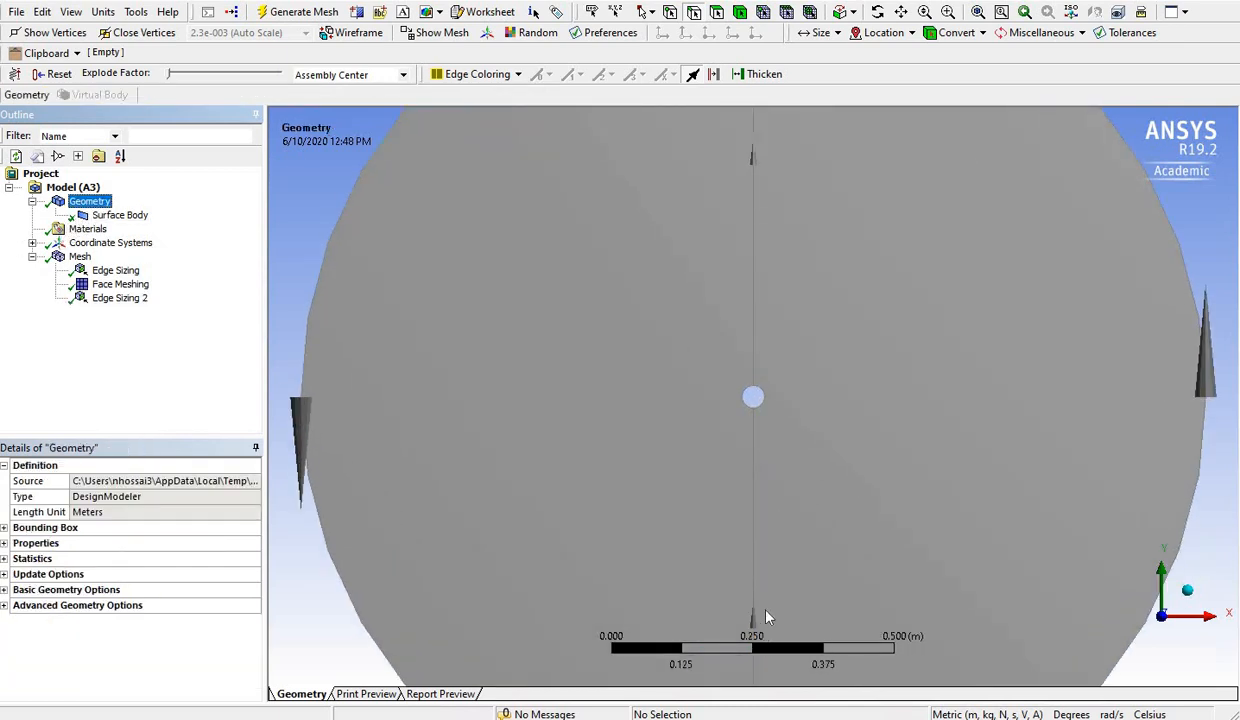
pyautogui.scroll(-1, 600, 580)
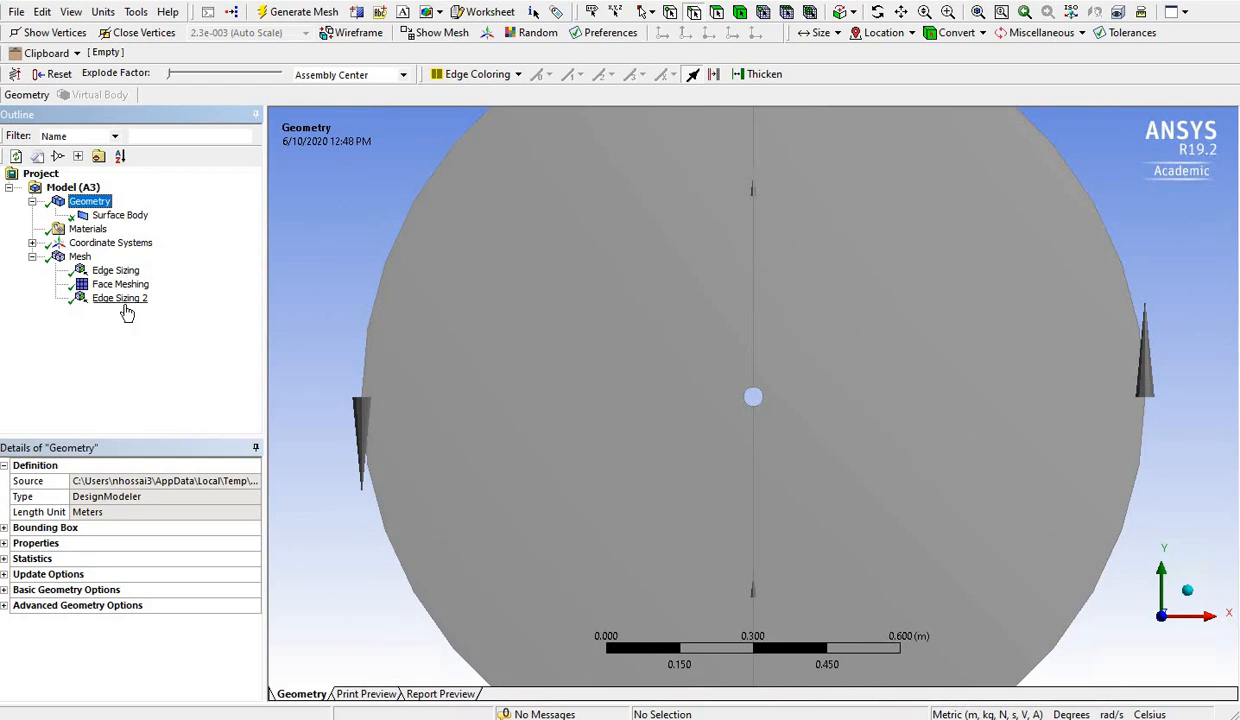
# Restrict the scope of Edge Sizing 2 to the upper dividing edge only and regenerate the mesh
pyautogui.click(122, 300)
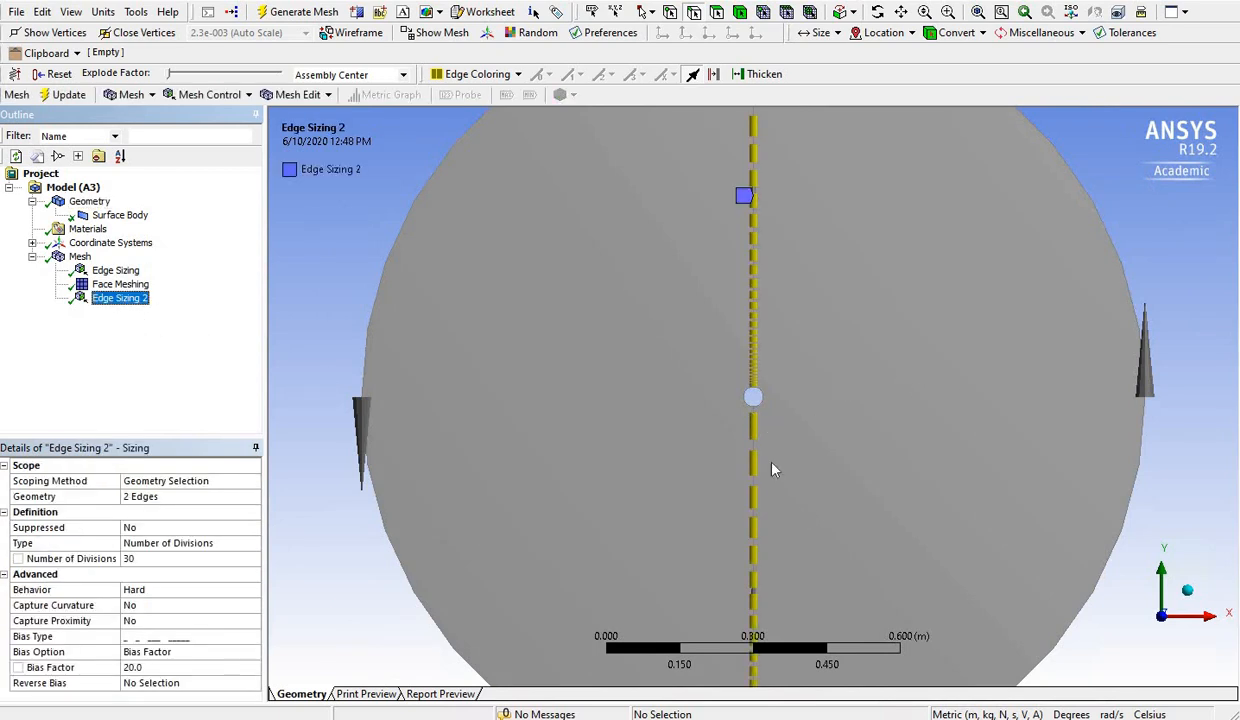
pyautogui.scroll(-2, 532, 414)
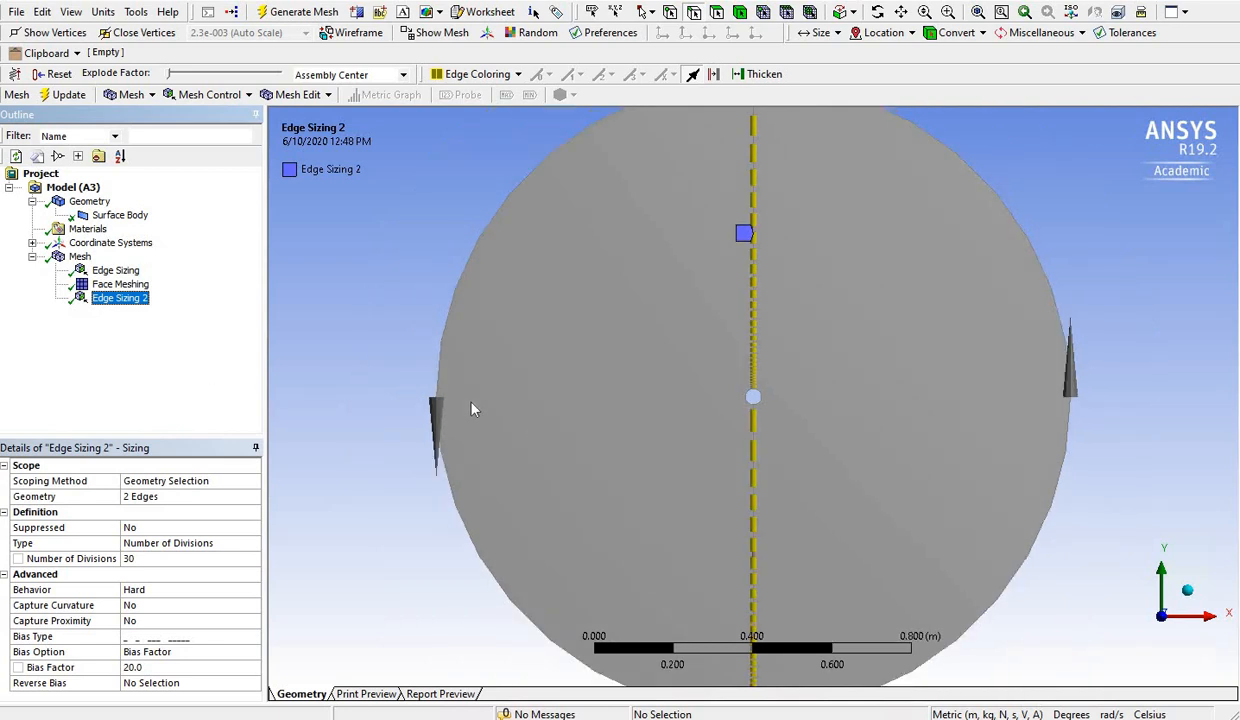
pyautogui.click(175, 497)
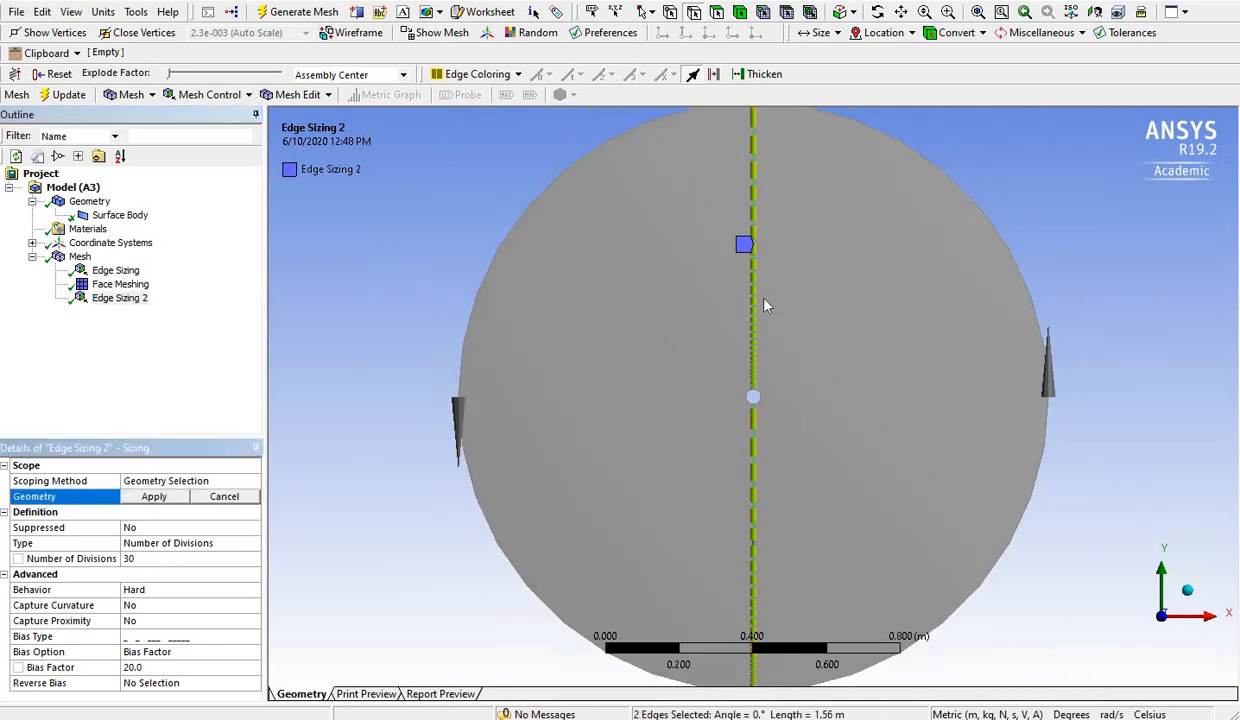
pyautogui.click(752, 288)
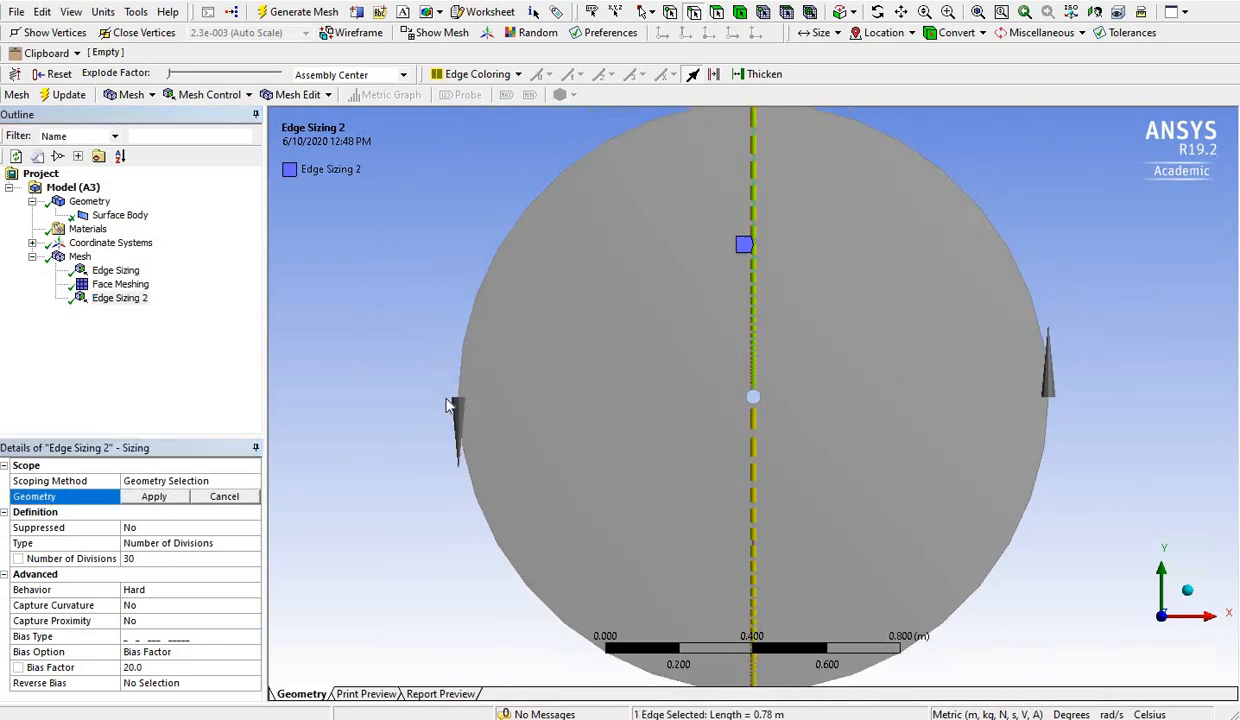
pyautogui.click(154, 497)
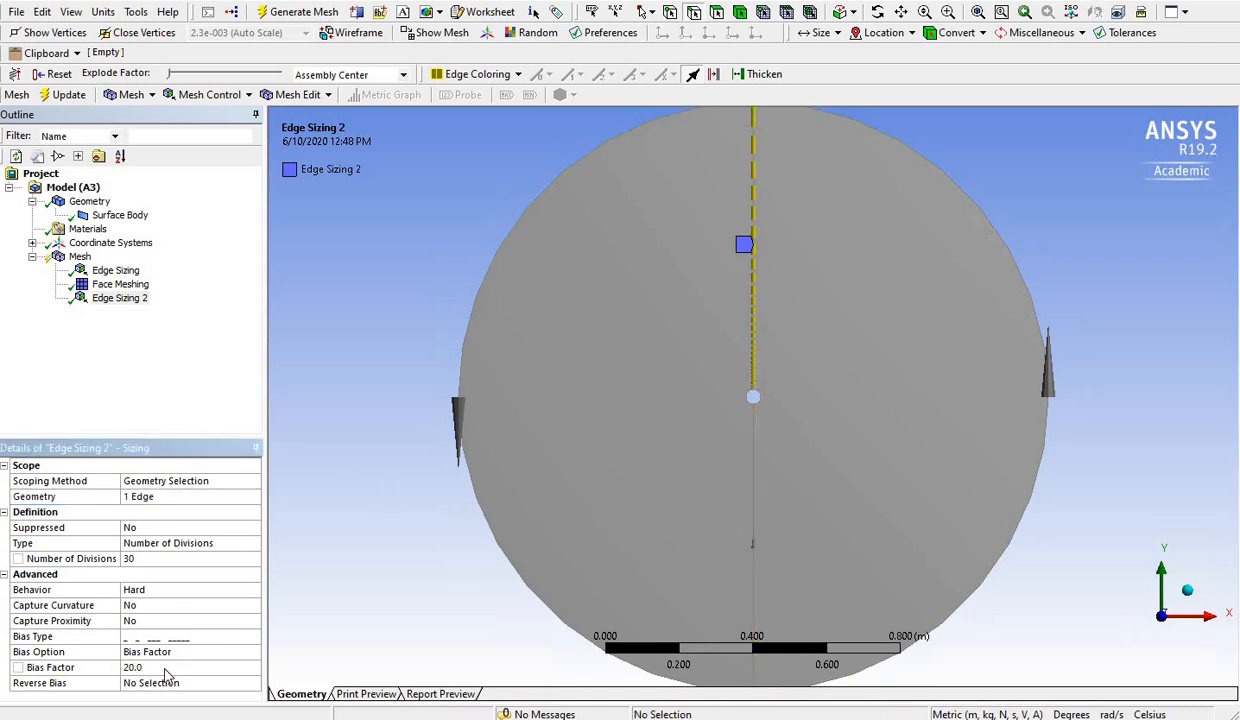
pyautogui.click(292, 13)
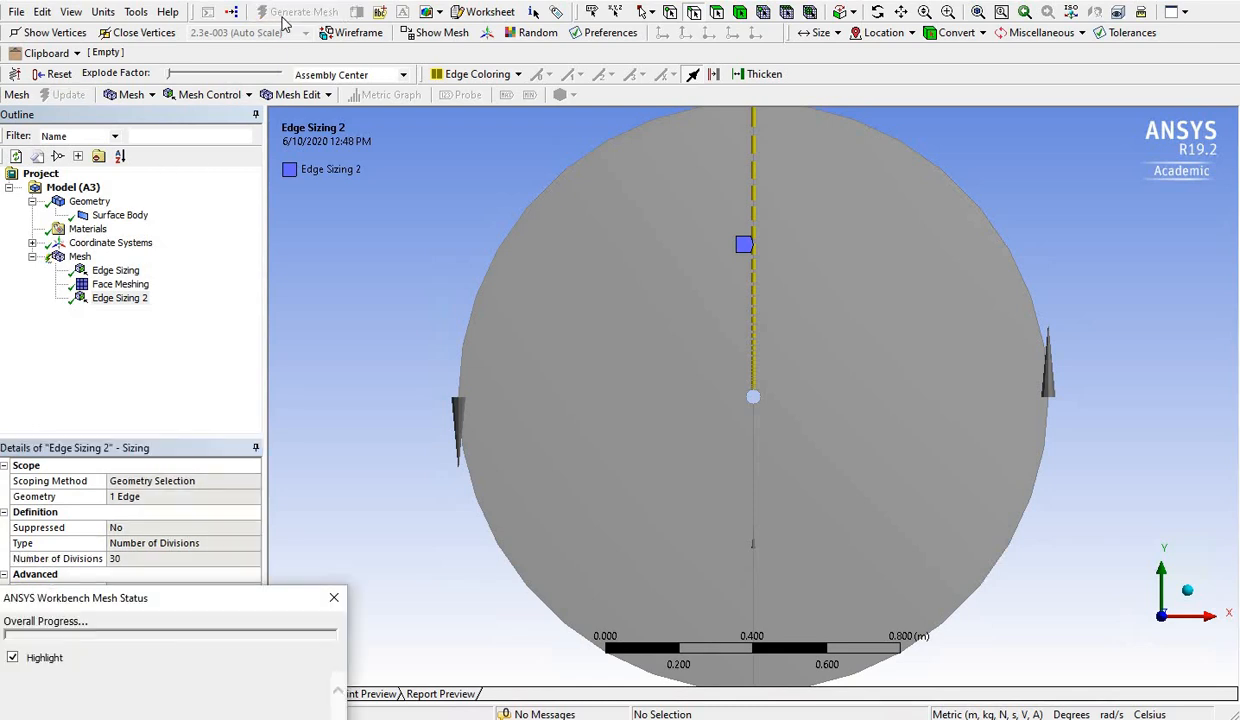
# Duplicate Edge Sizing 2 and scope the copy to the lower dividing edge
pyautogui.click(118, 298)
pyautogui.rightClick(106, 294)
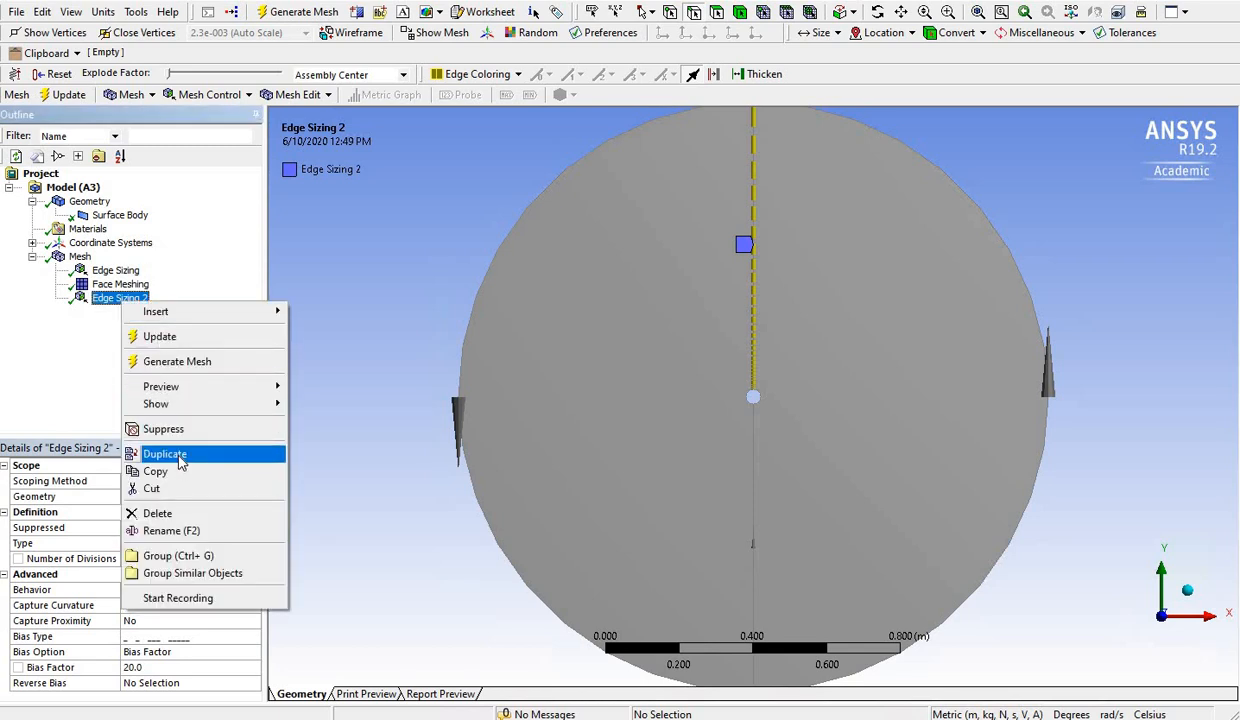
pyautogui.click(165, 453)
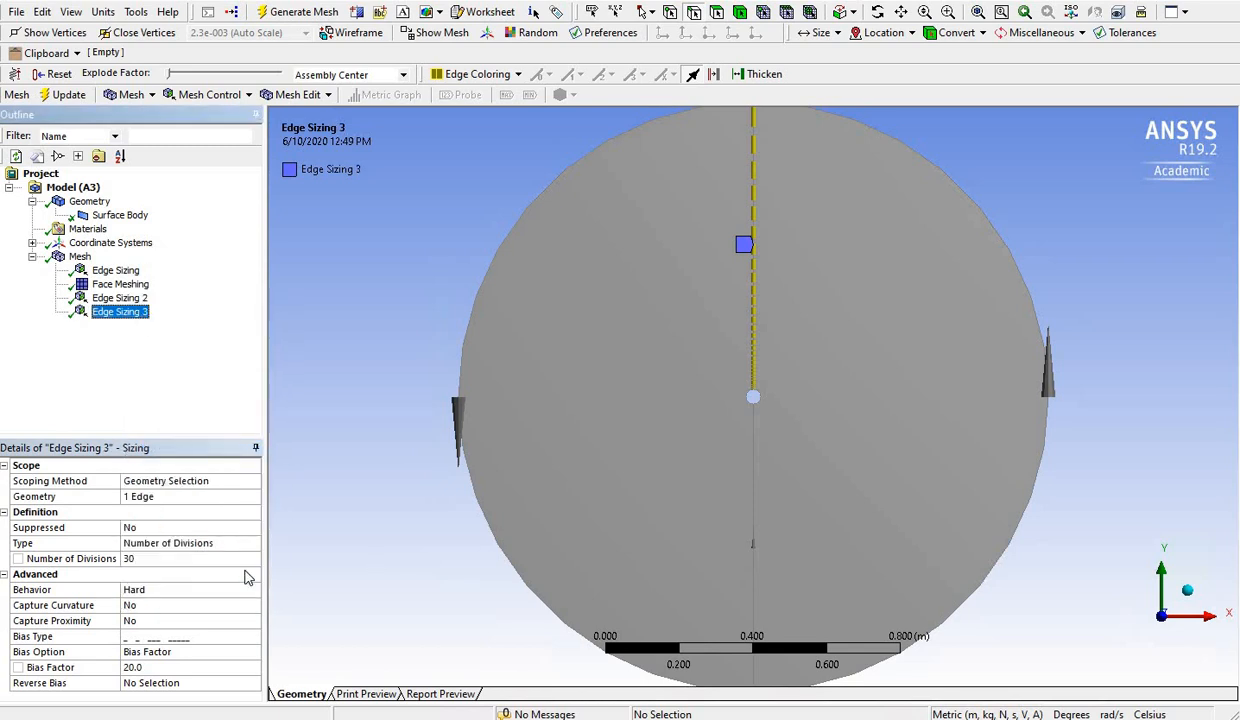
pyautogui.click(169, 499)
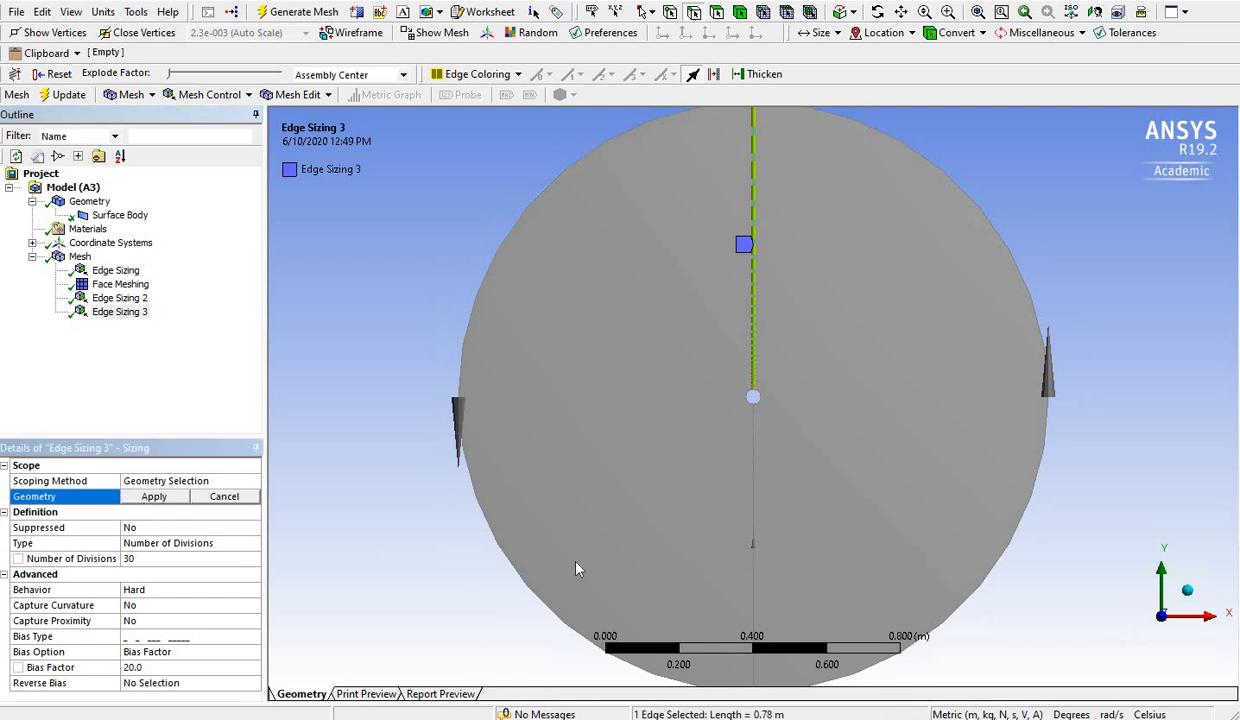
pyautogui.click(752, 519)
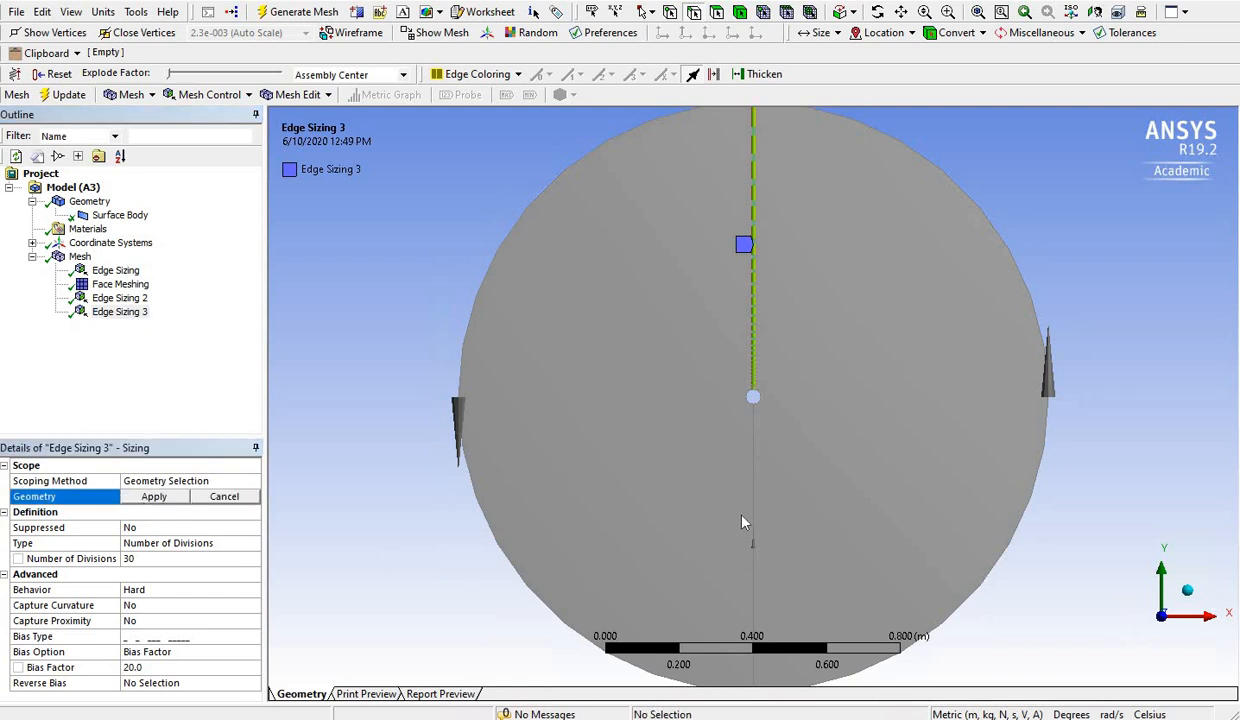
pyautogui.click(180, 497)
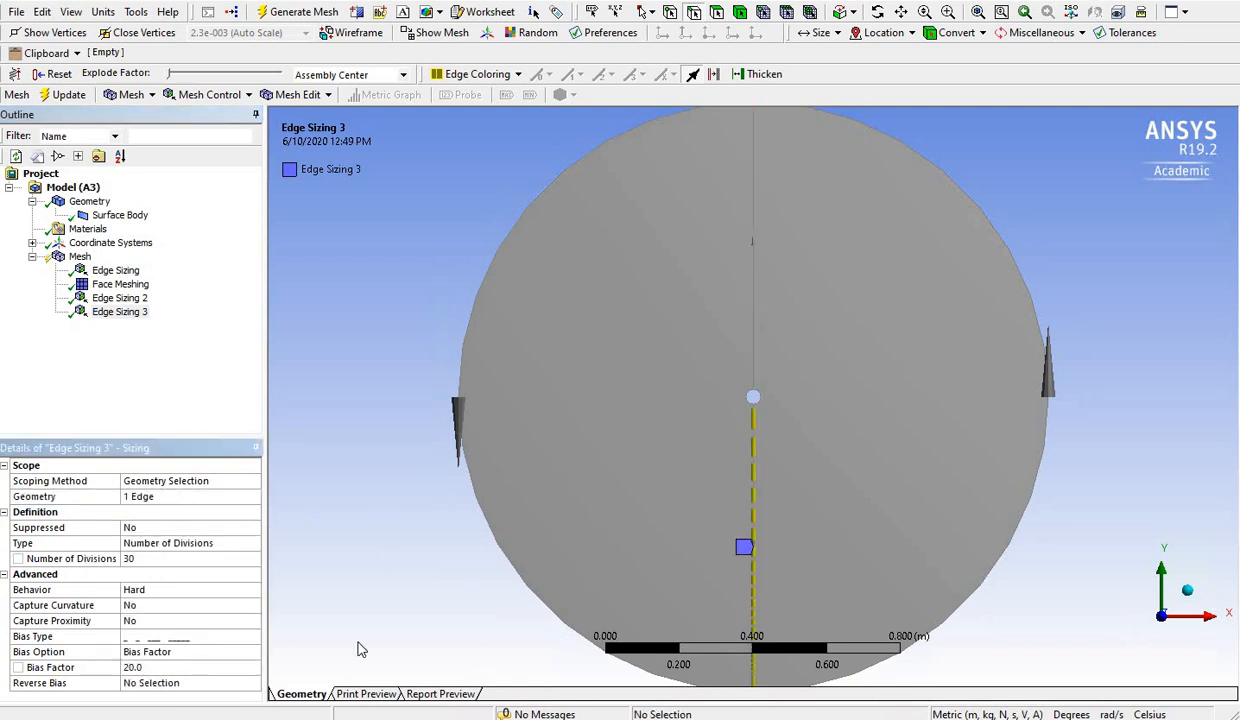
pyautogui.click(236, 637)
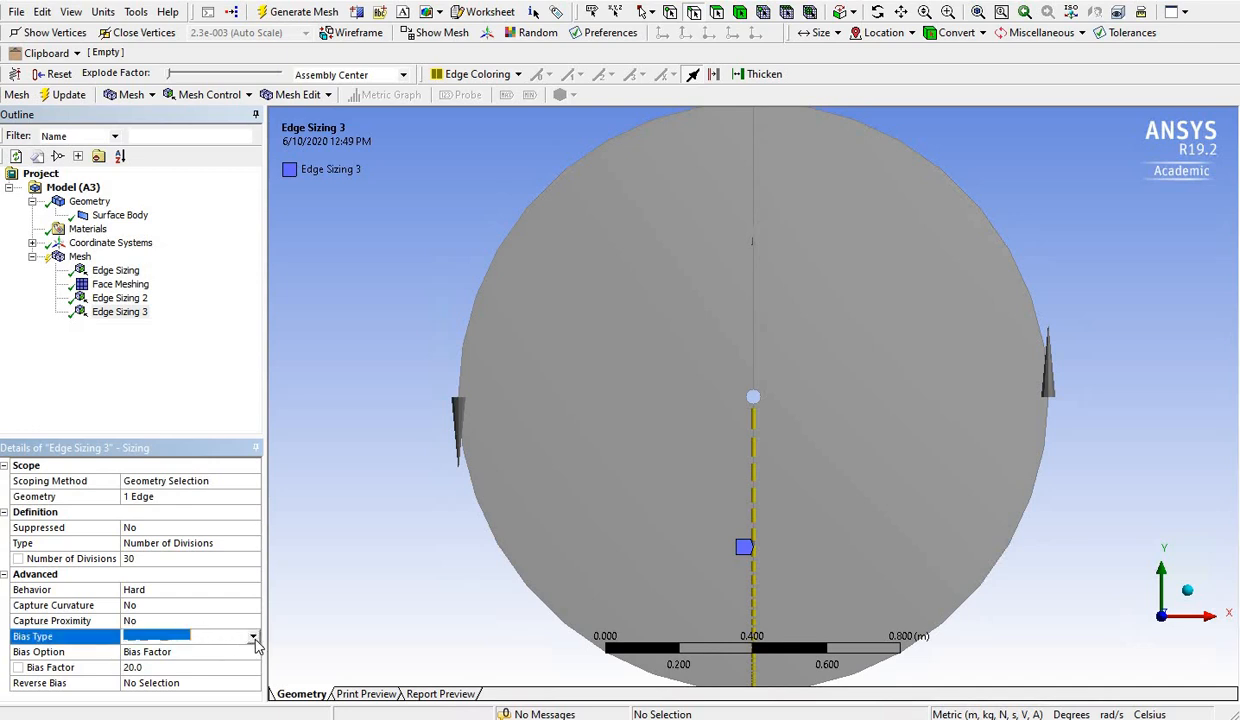
pyautogui.click(253, 637)
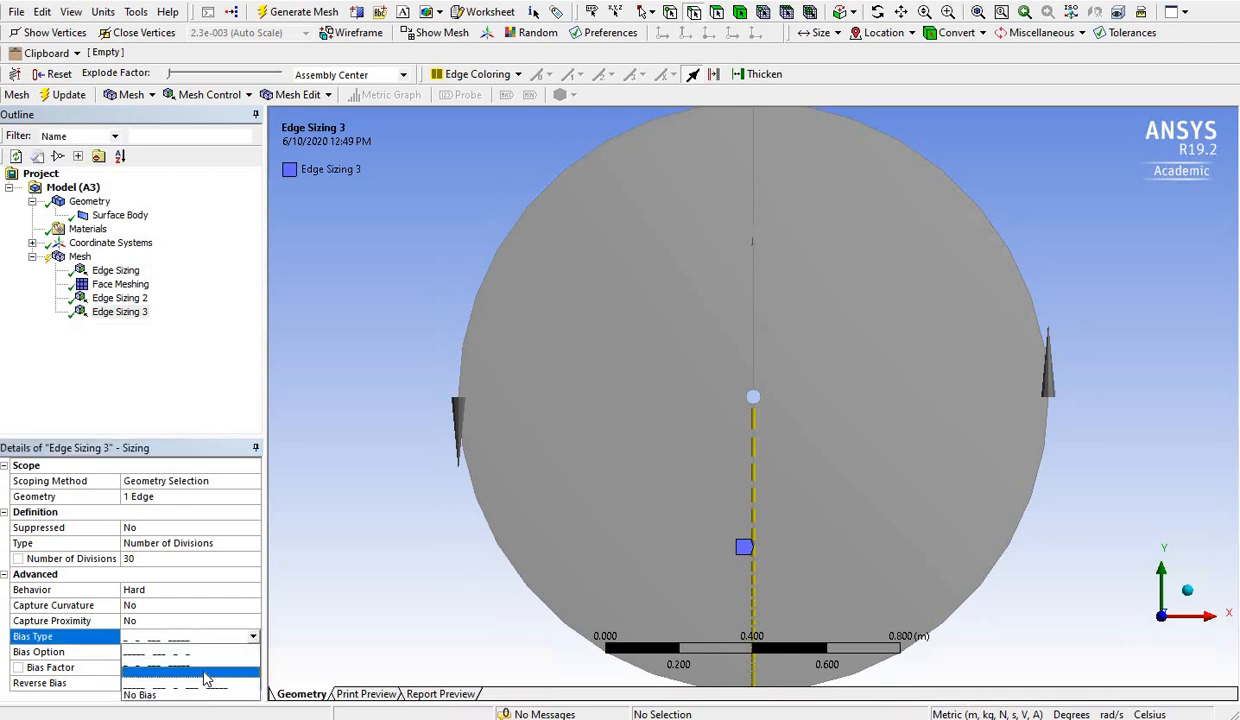
pyautogui.click(207, 385)
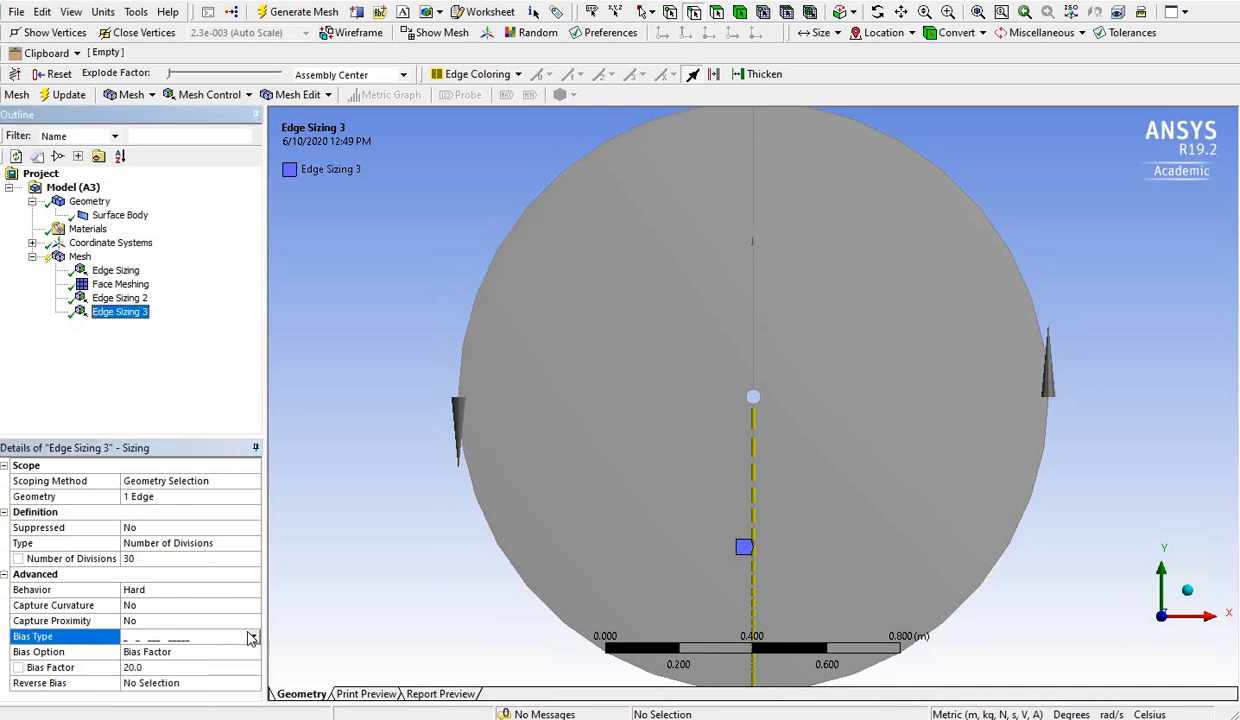
# Reverse the bias on the lower dividing edge in the duplicated sizing and regenerate the mesh
pyautogui.click(185, 683)
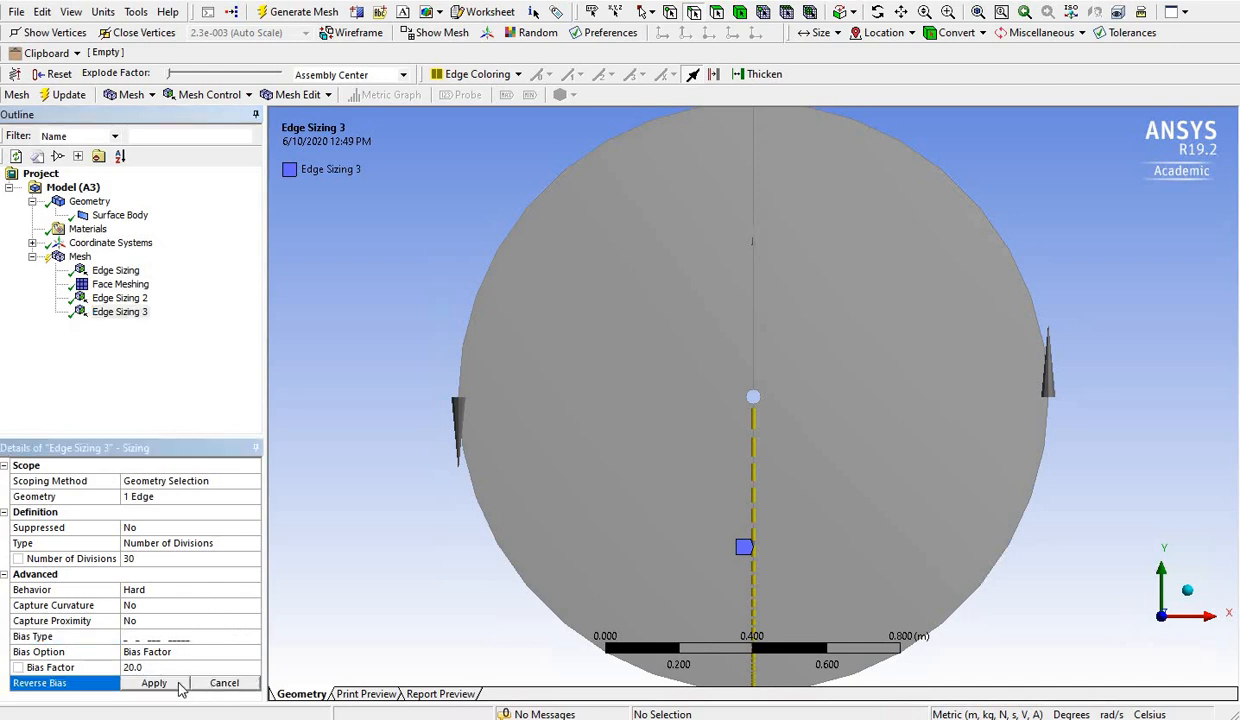
pyautogui.click(150, 683)
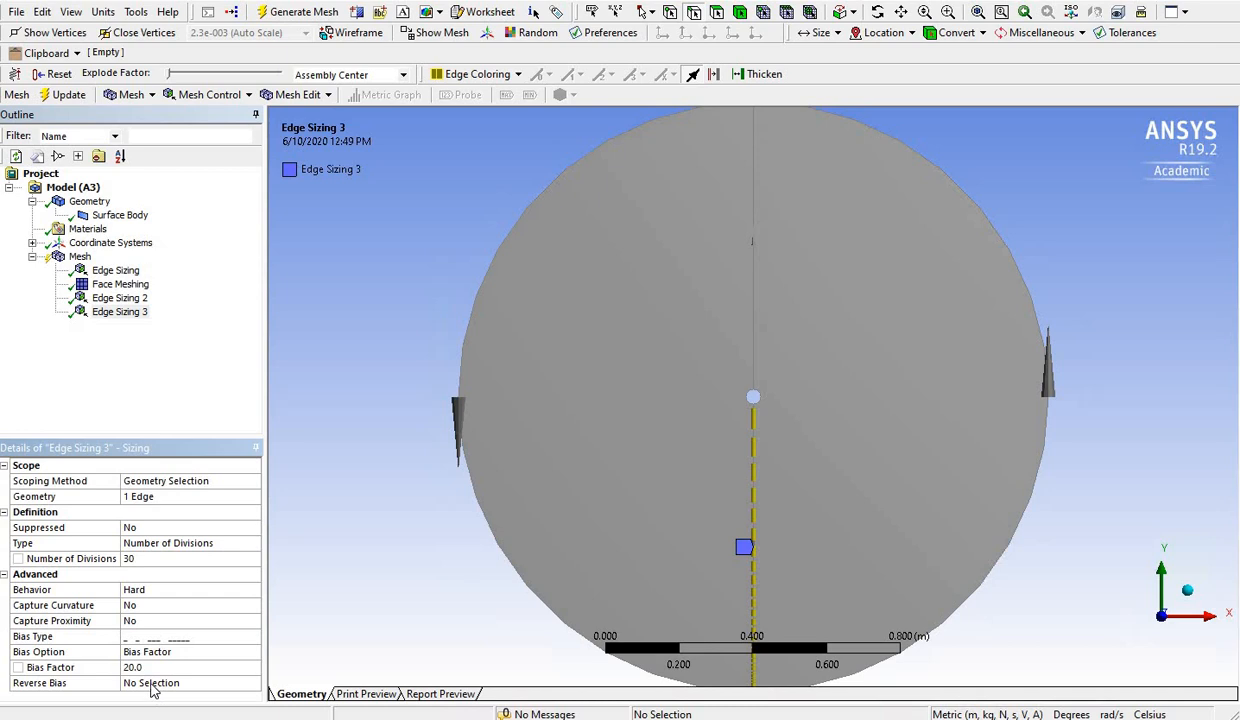
pyautogui.click(151, 685)
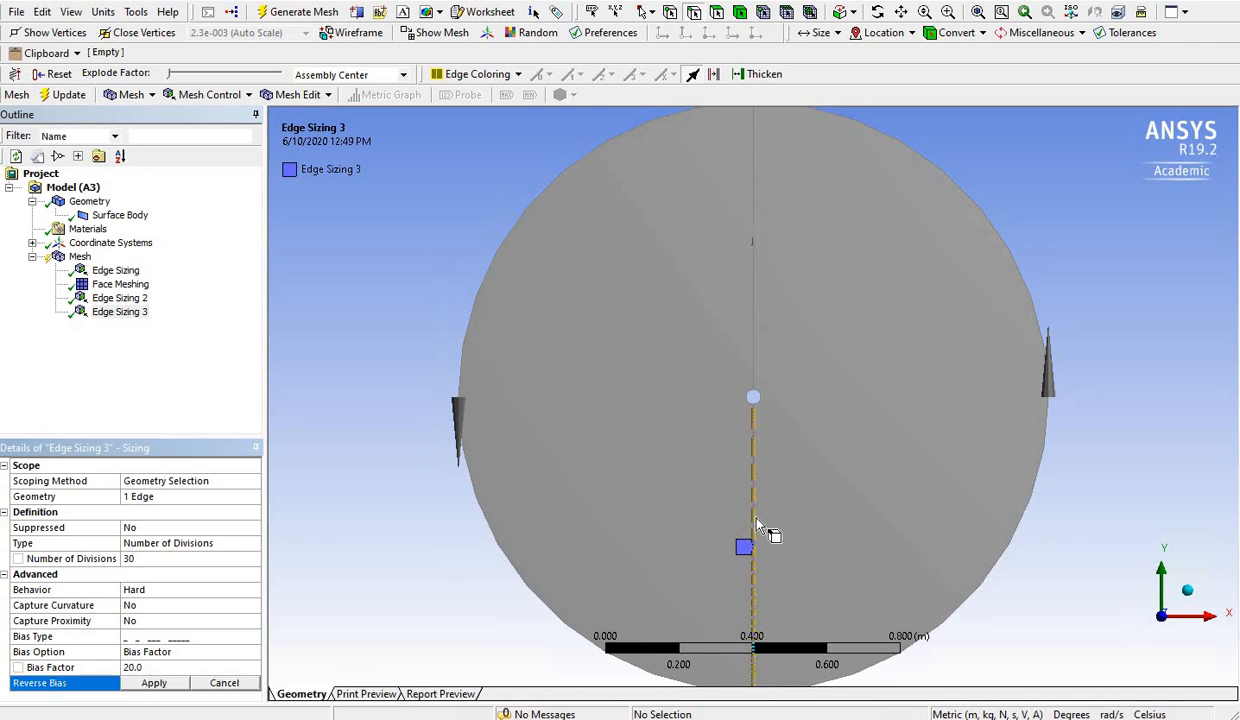
pyautogui.click(756, 524)
pyautogui.click(154, 683)
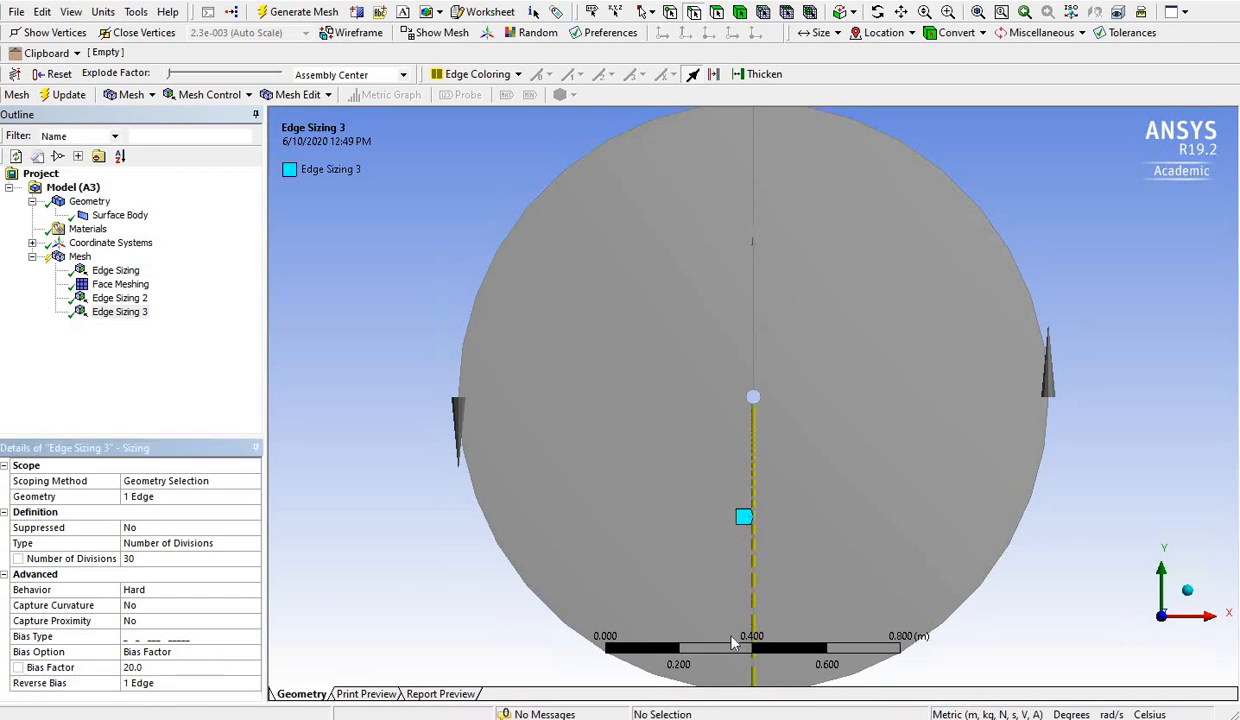
pyautogui.click(287, 14)
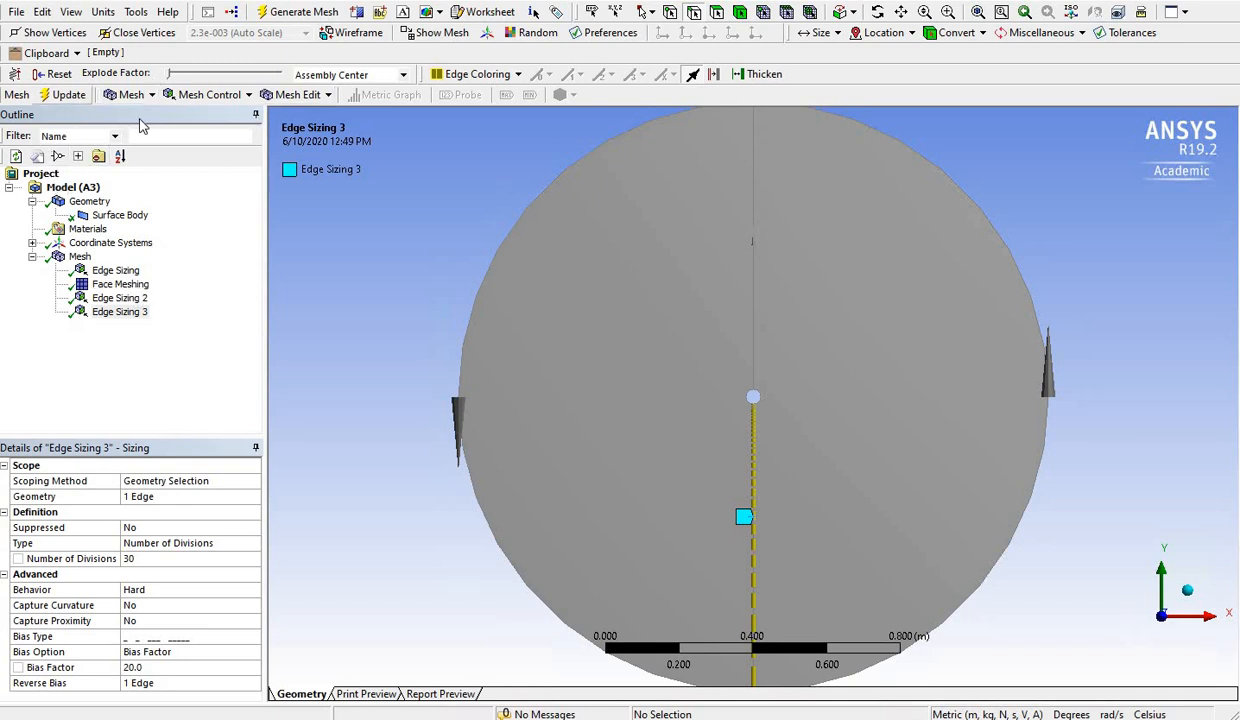
# Inspect the mesh around the inner circle and raise the bias factor of Edge Sizing 2 and Edge Sizing 3 to 100
pyautogui.click(79, 256)
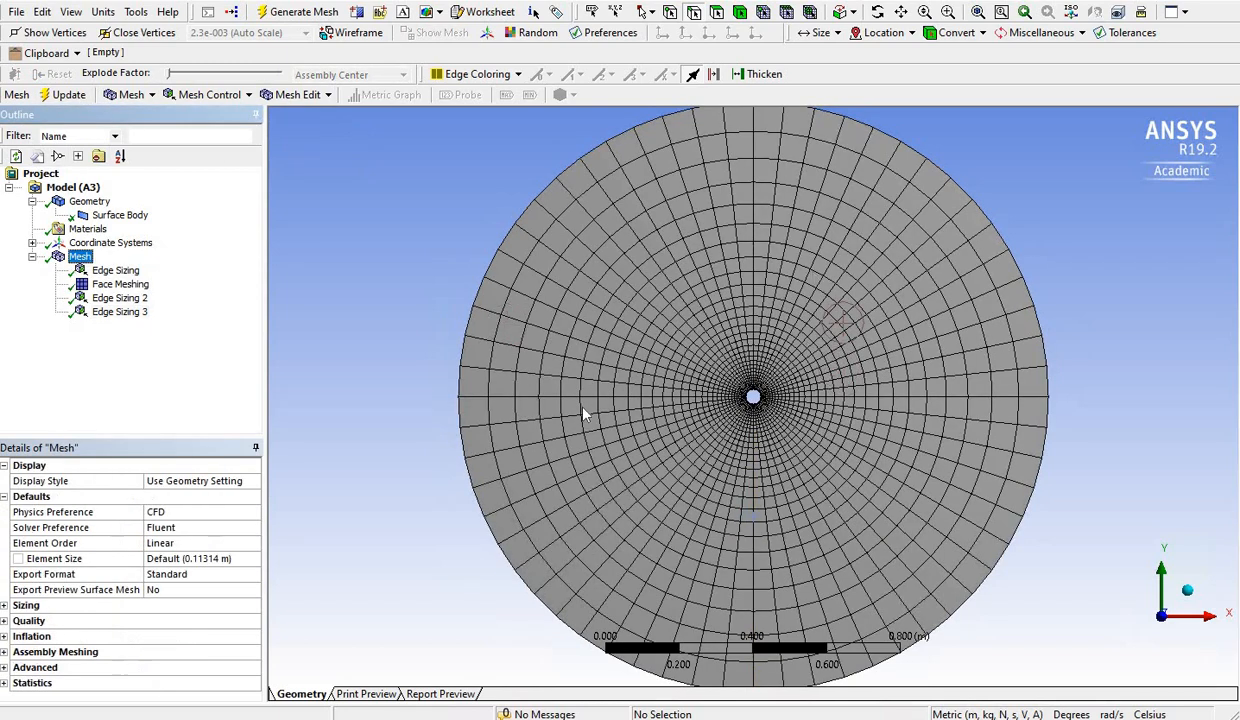
pyautogui.scroll(5, 768, 382)
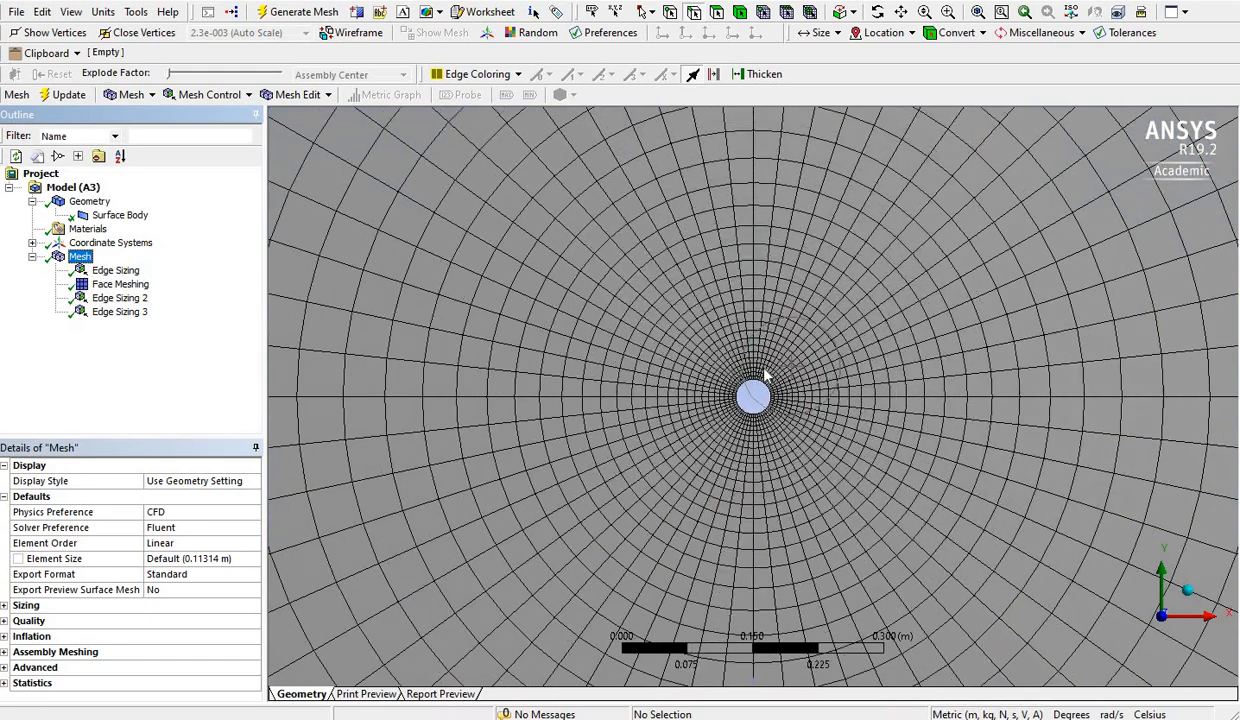
pyautogui.scroll(2, 768, 378)
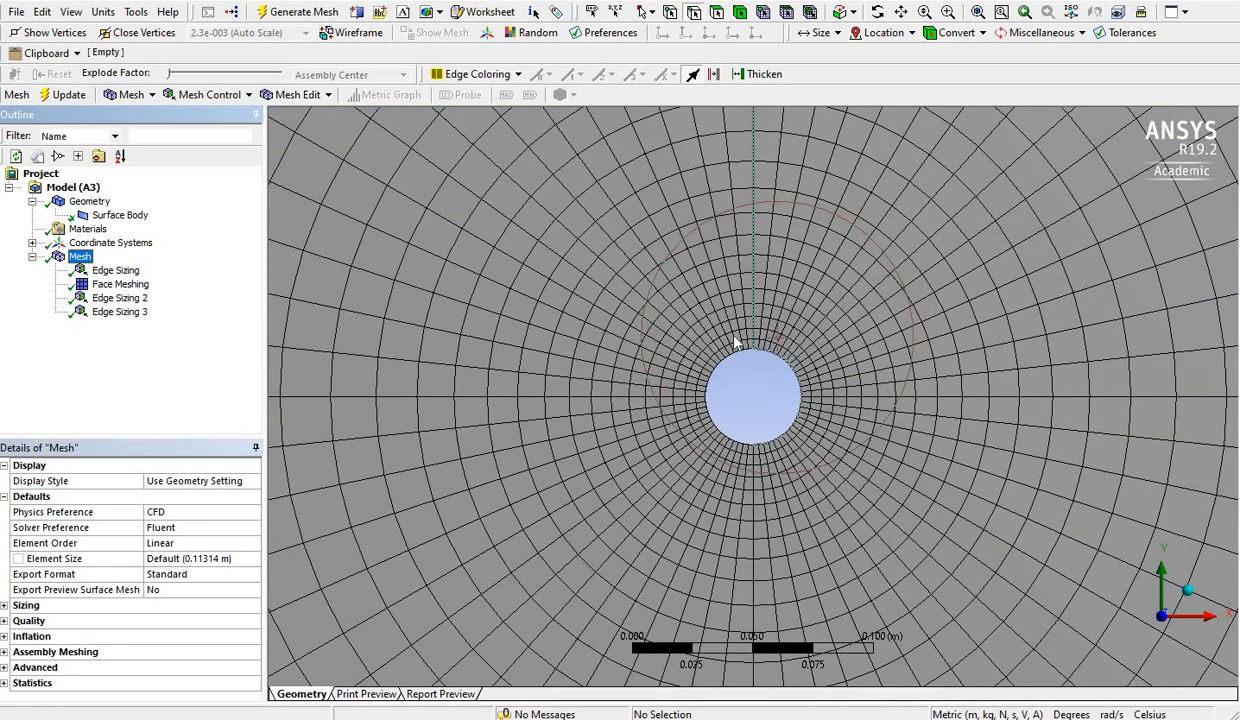
pyautogui.click(118, 299)
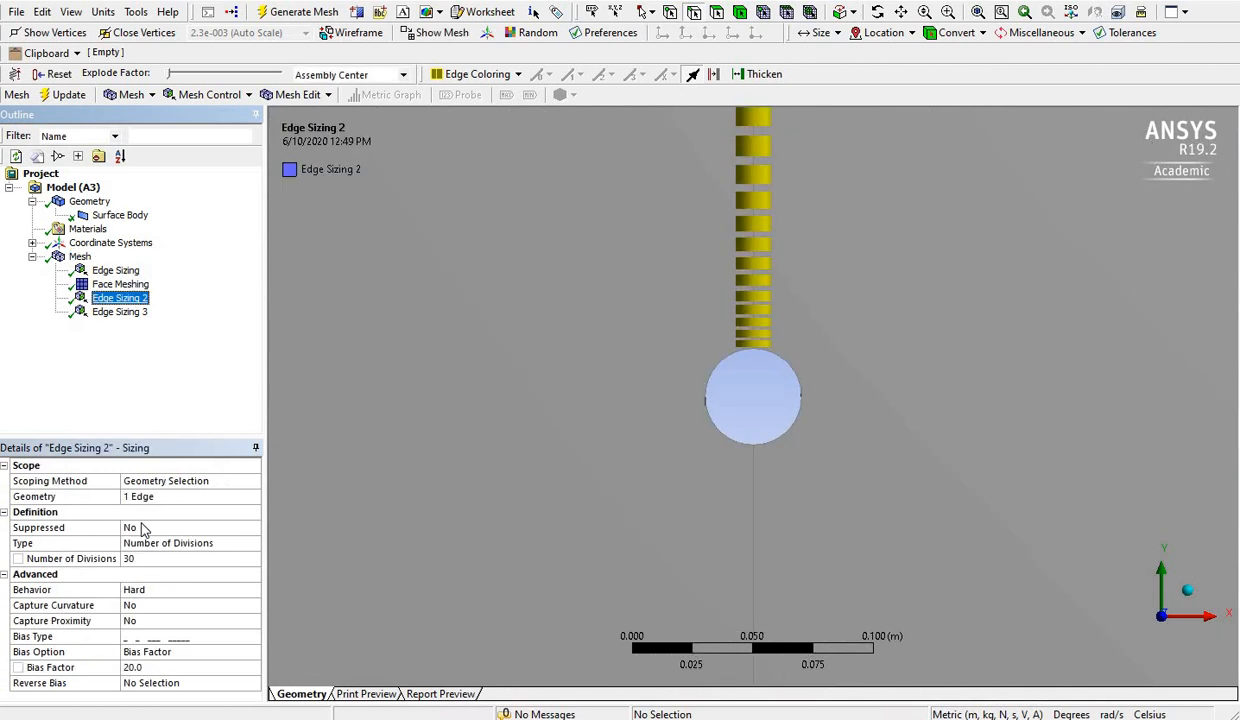
pyautogui.click(165, 668)
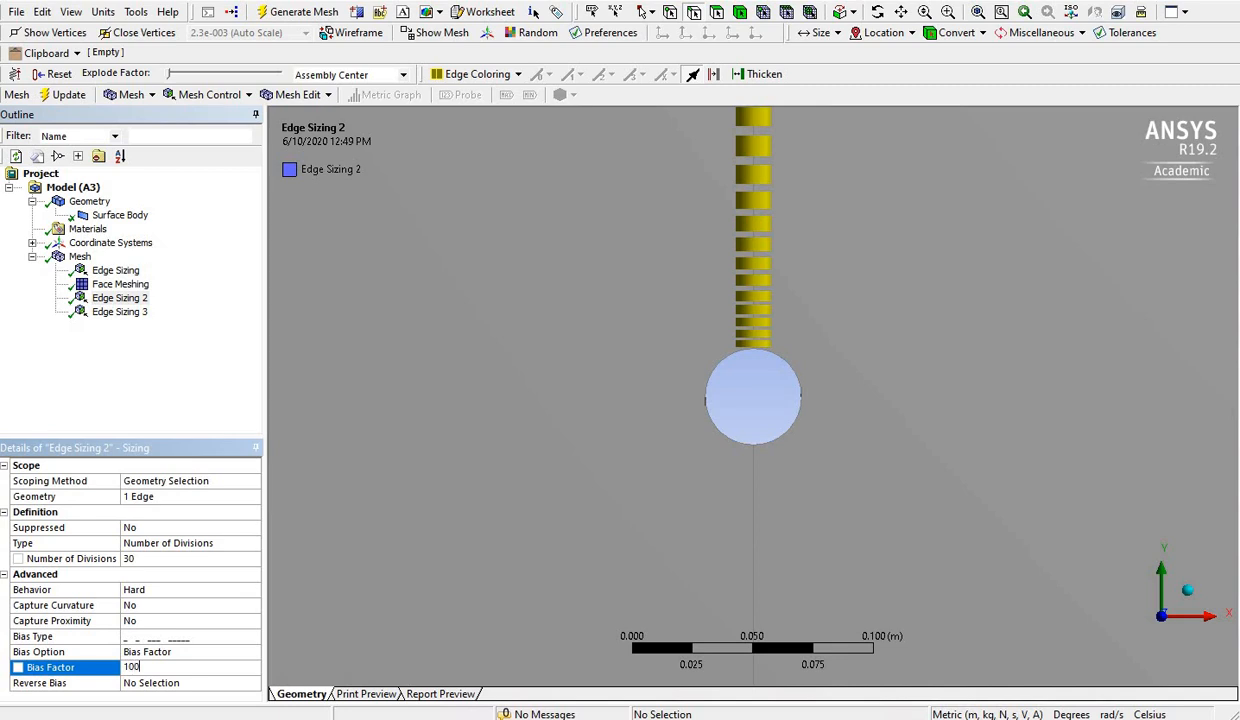
pyautogui.press('Return')
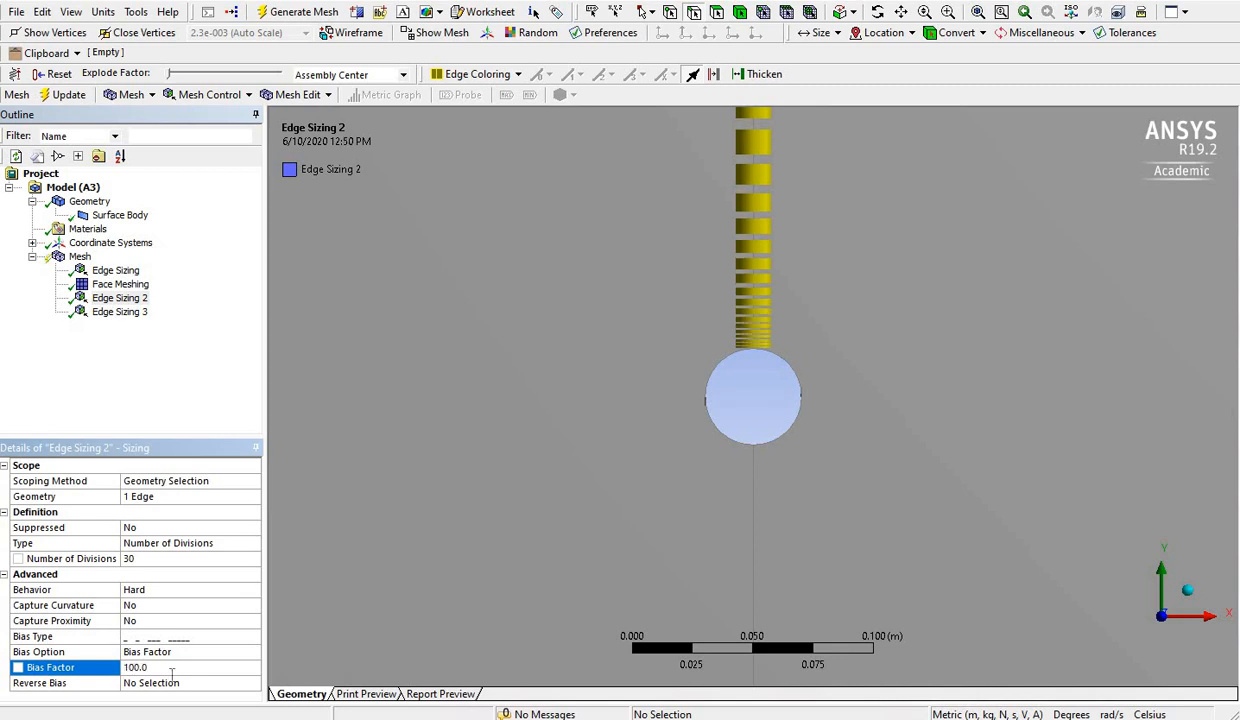
pyautogui.click(138, 314)
pyautogui.click(160, 666)
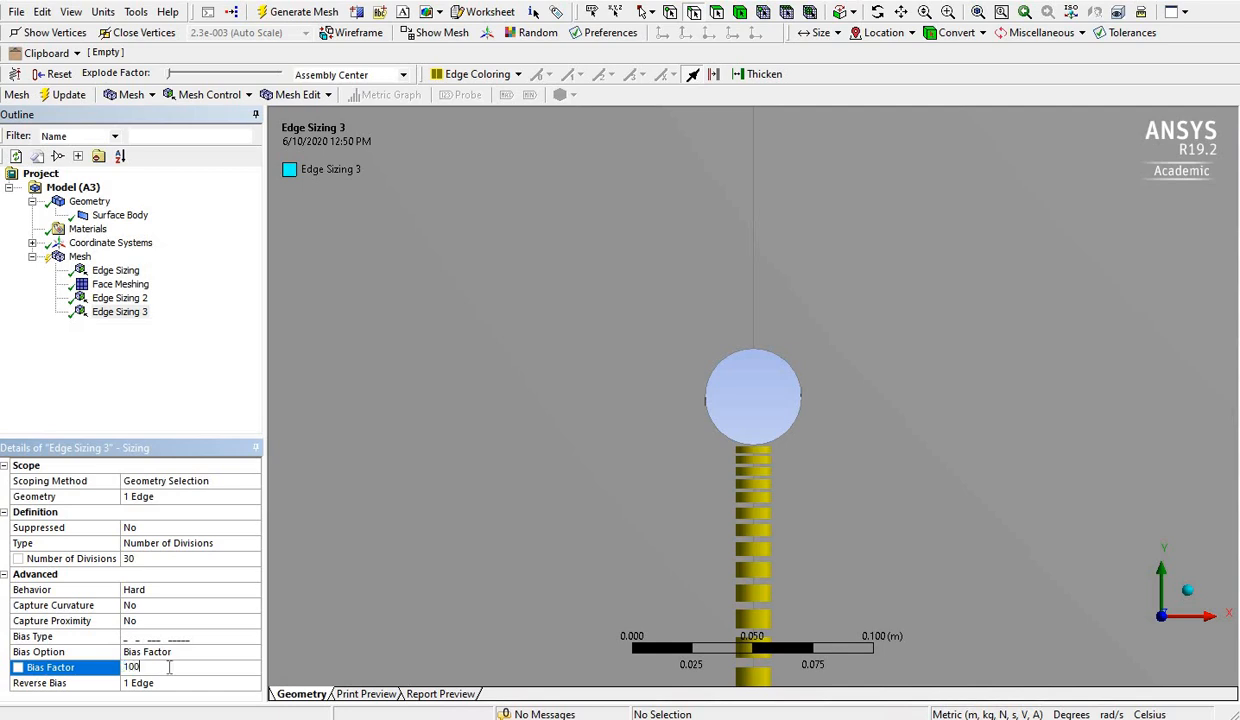
# Set the bias factor of Edge Sizing 3 to 100 and generate the mesh
pyautogui.write('100')
pyautogui.press('Return')
pyautogui.click(304, 12)
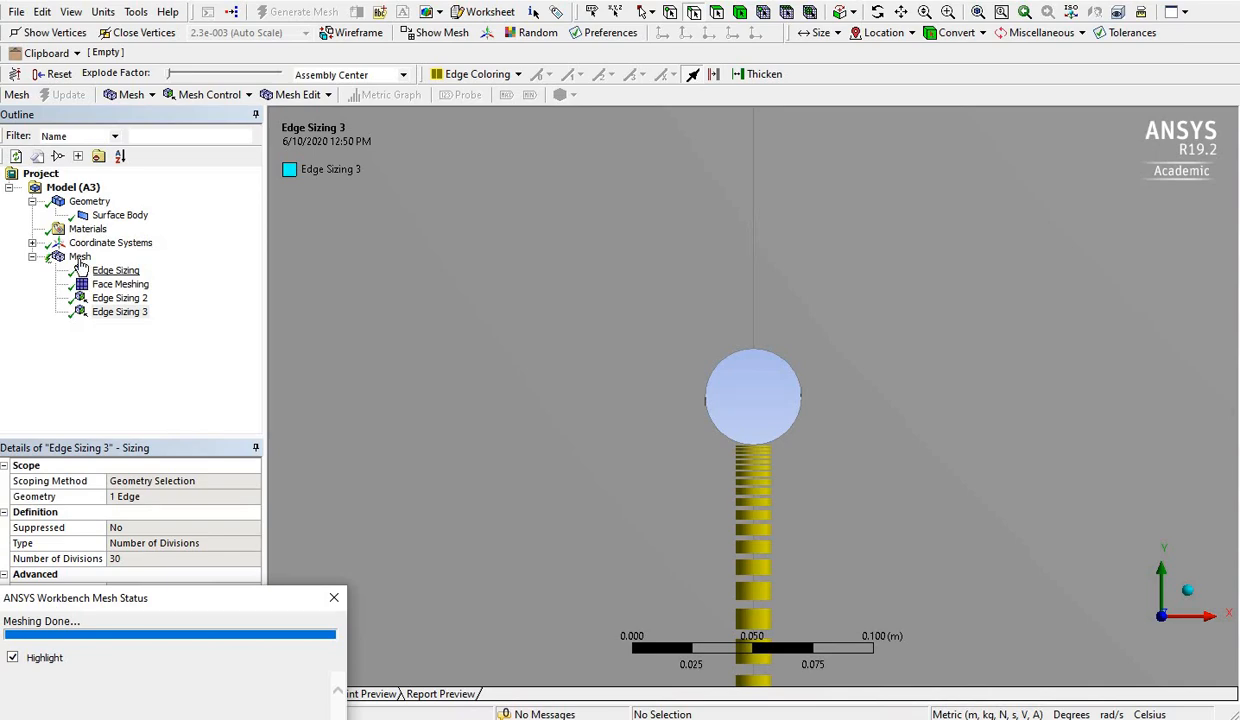
pyautogui.scroll(-10, 680, 390)
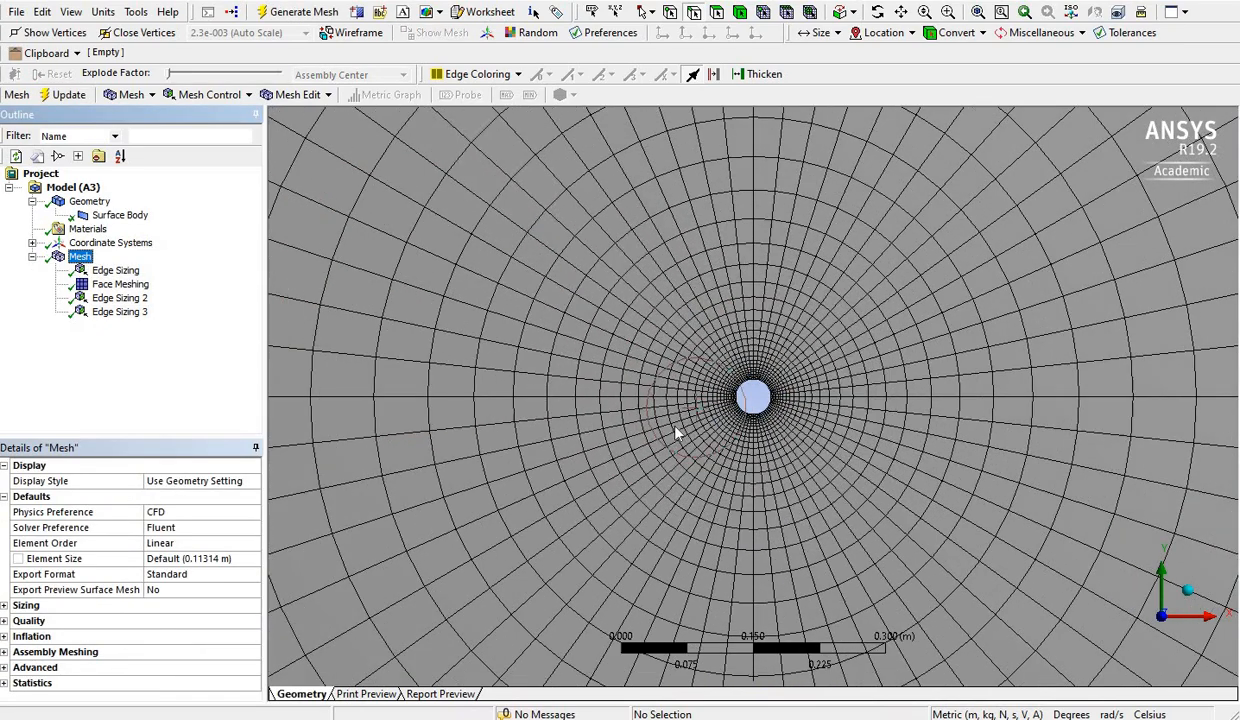
pyautogui.scroll(7, 772, 396)
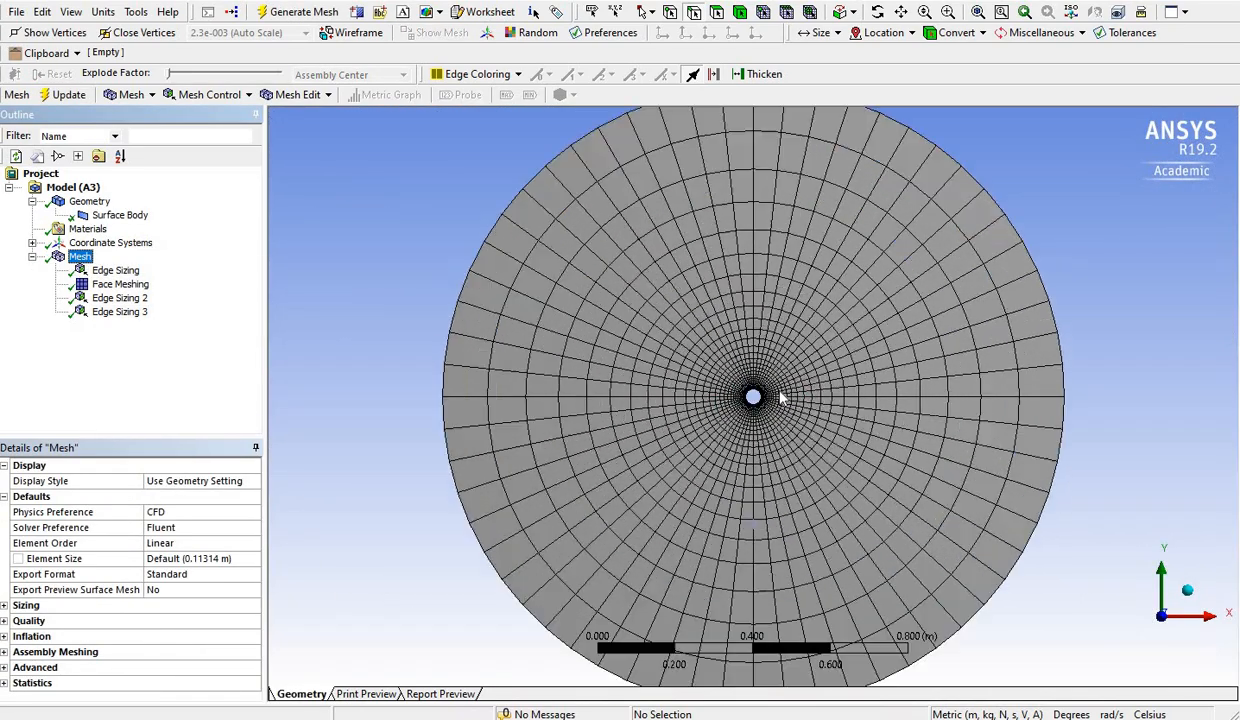
pyautogui.scroll(4, 772, 396)
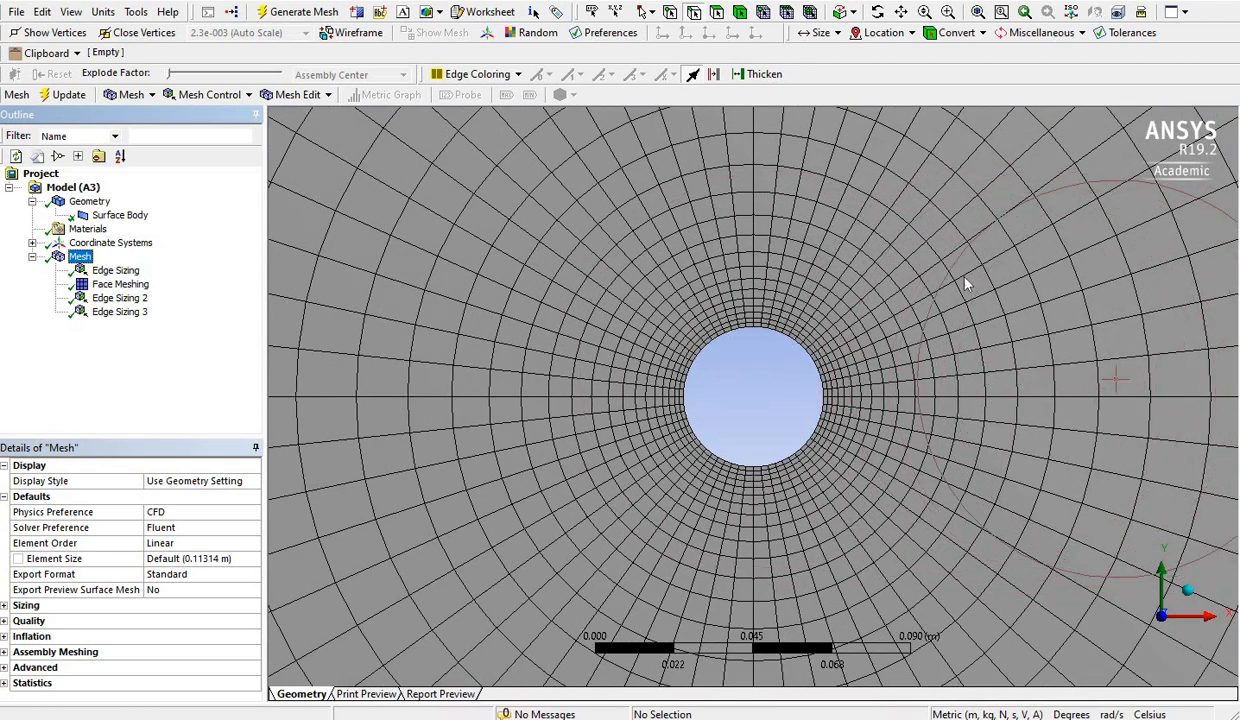
pyautogui.scroll(-6, 735, 320)
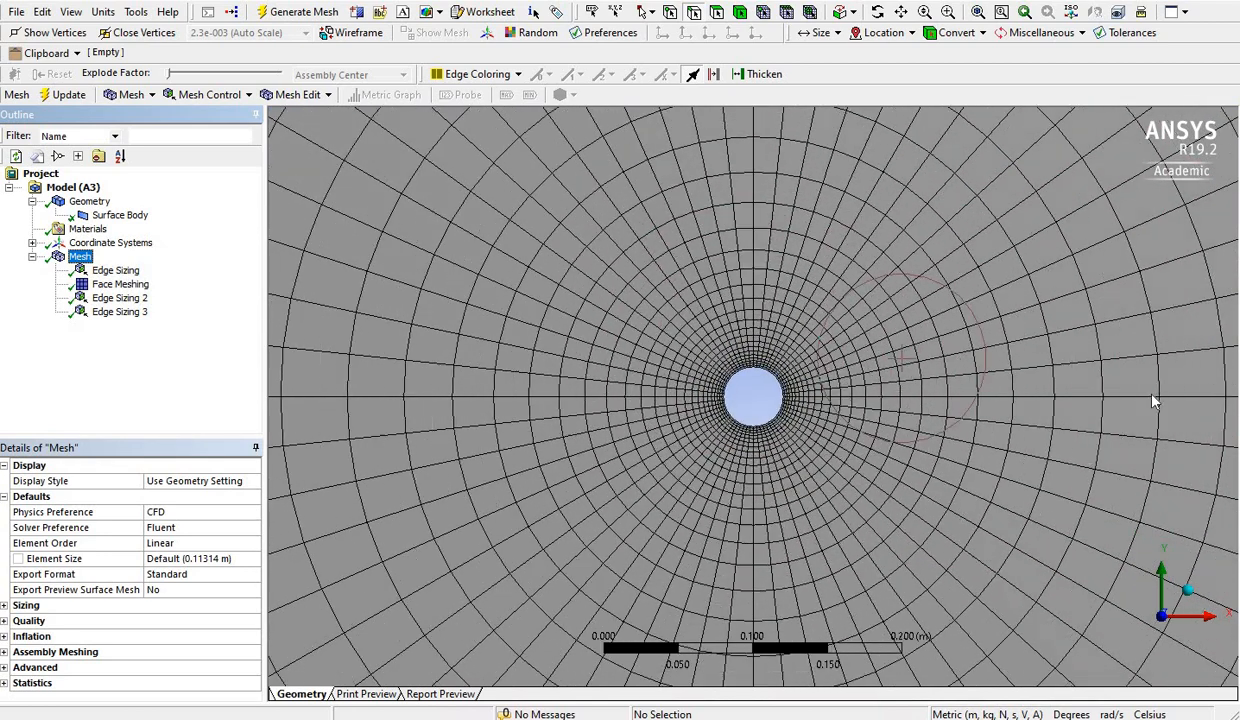
pyautogui.scroll(-5, 1018, 370)
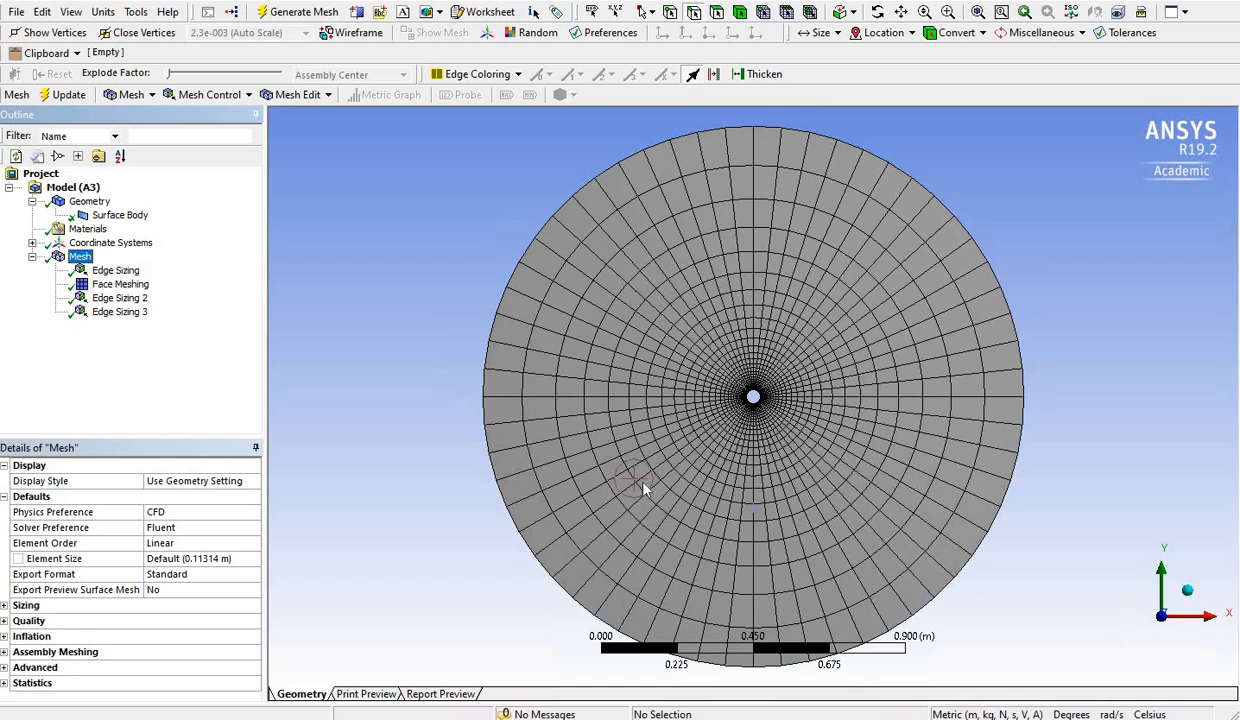
# Set the number of divisions of the circular edges' Edge Sizing to 60
pyautogui.click(116, 271)
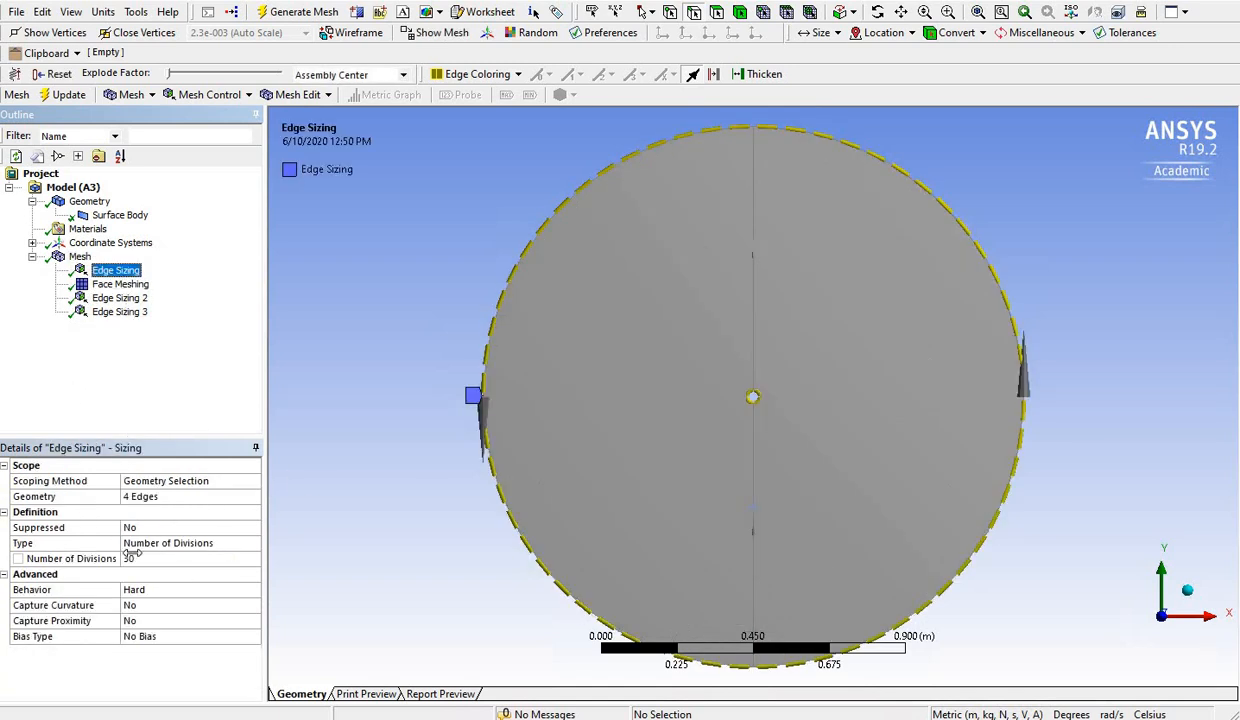
pyautogui.click(156, 560)
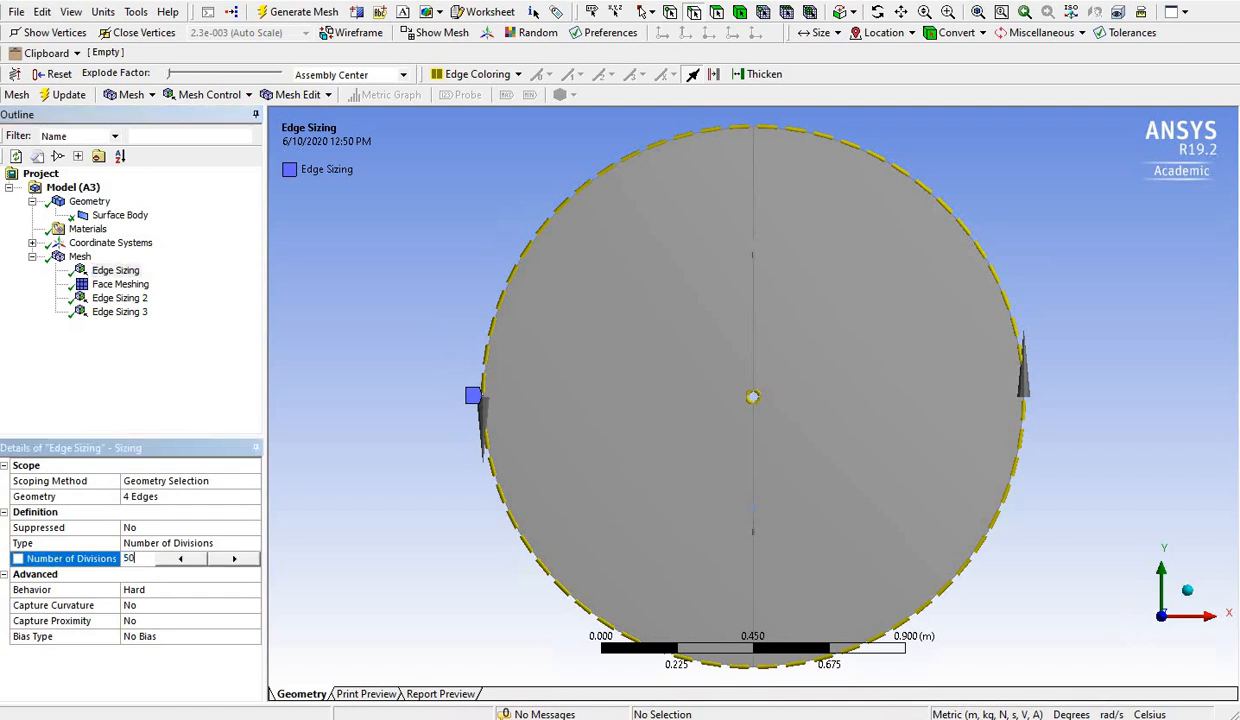
pyautogui.press('Return')
pyautogui.click(156, 560)
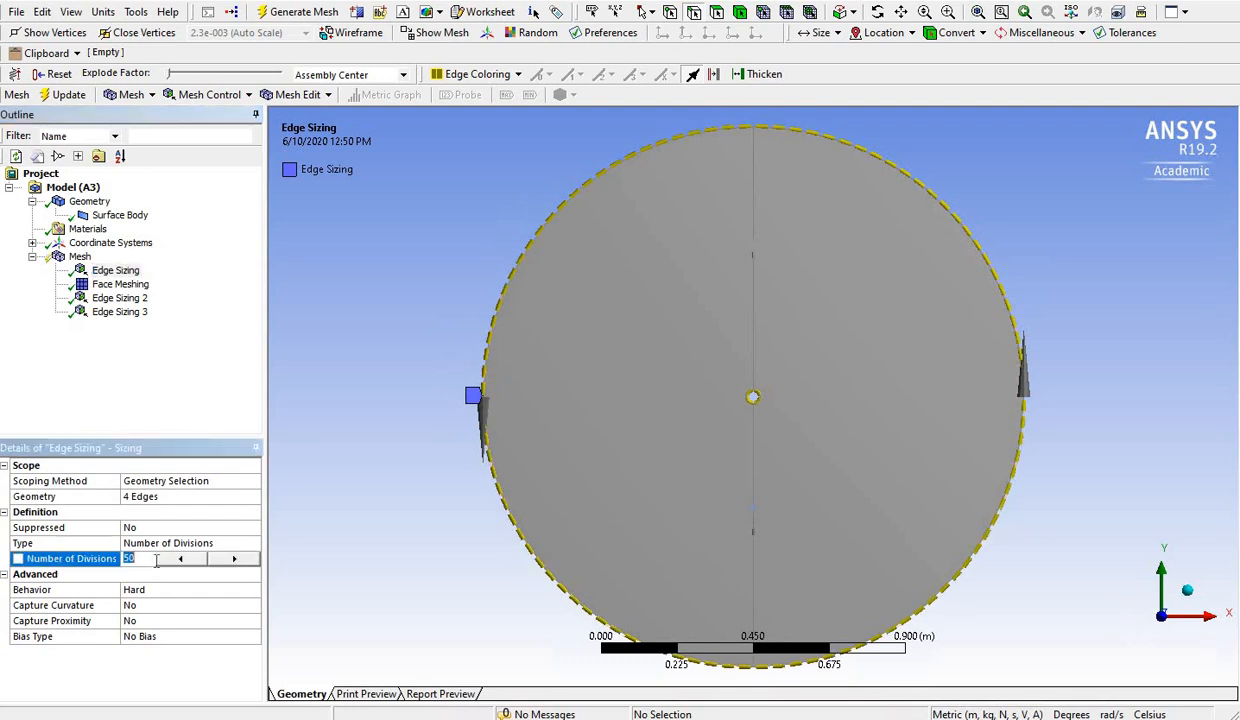
pyautogui.write('60')
pyautogui.press('Return')
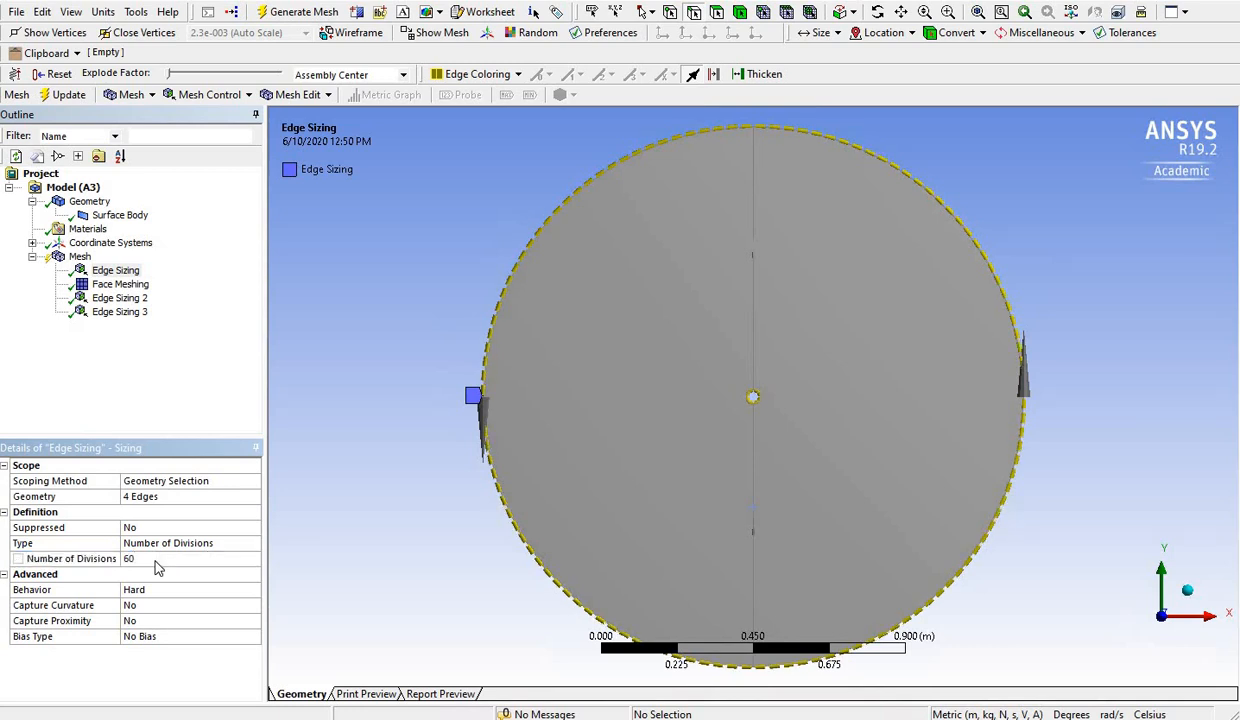
# Set the number of divisions of Edge Sizing 2 on the upper radial edge to 60
pyautogui.click(102, 299)
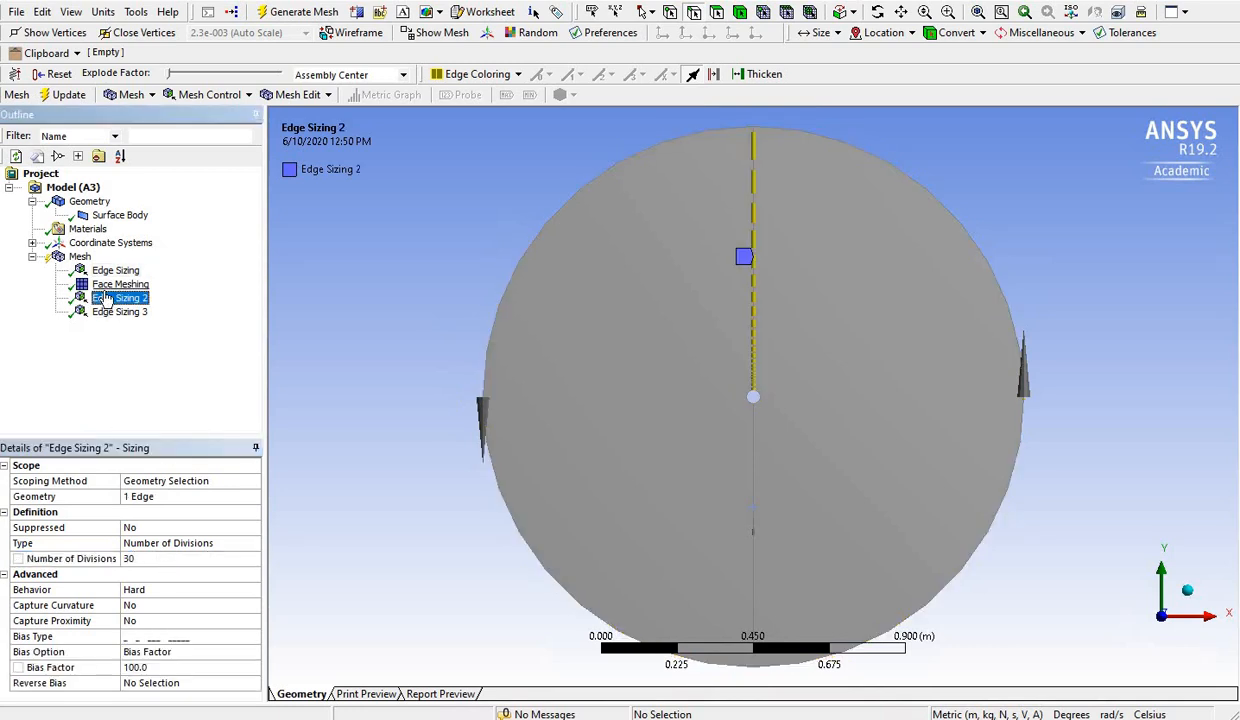
pyautogui.click(152, 560)
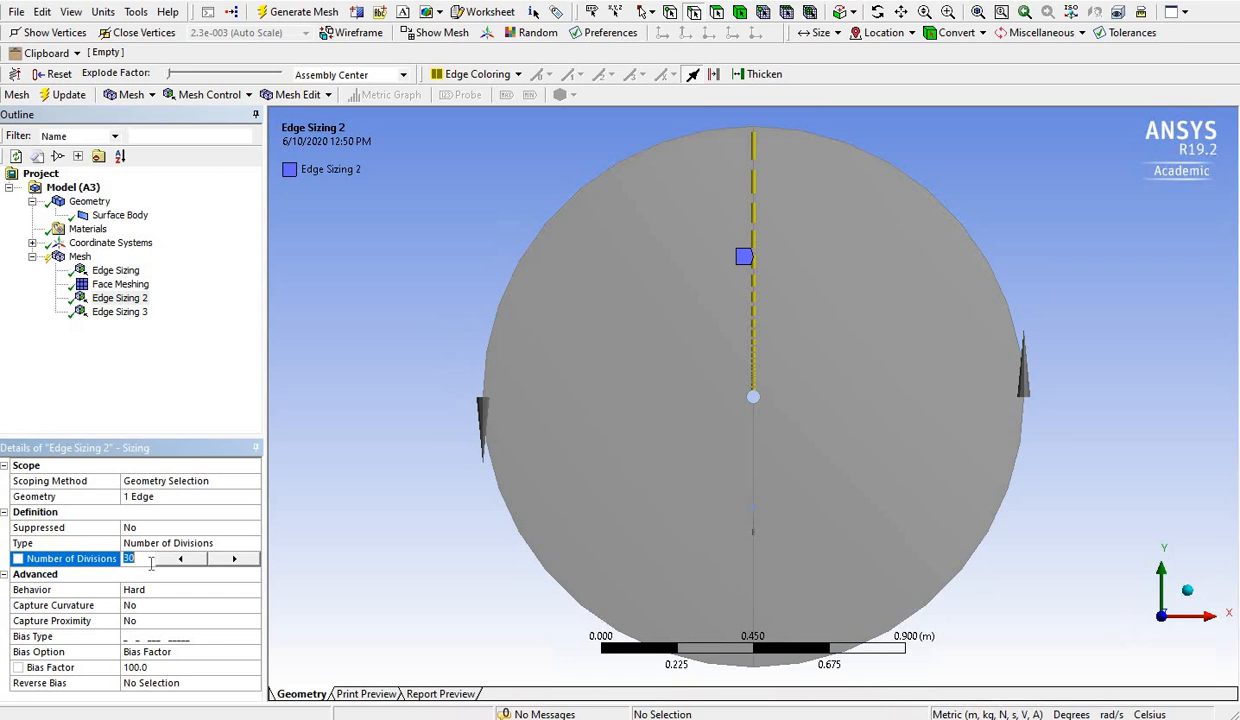
pyautogui.write('60')
pyautogui.press('Return')
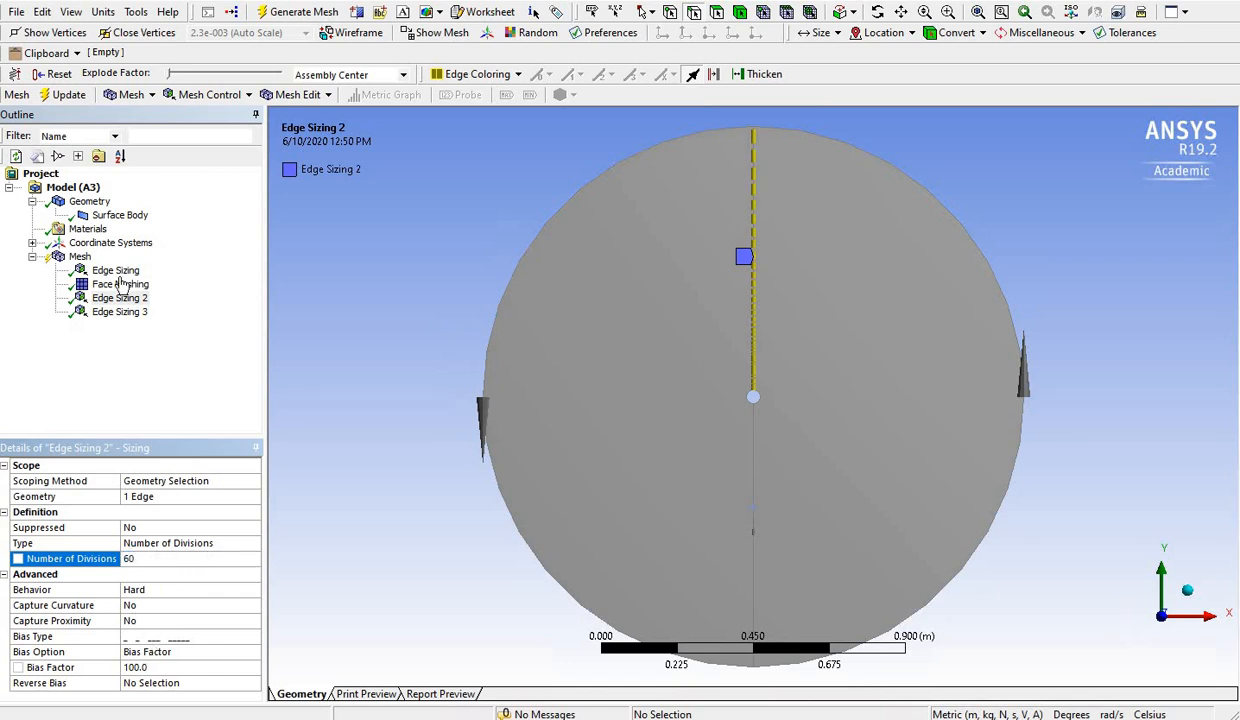
# Set the number of divisions of Edge Sizing 3 on the lower radial edge to 60 and regenerate the mesh
pyautogui.click(115, 312)
pyautogui.click(170, 560)
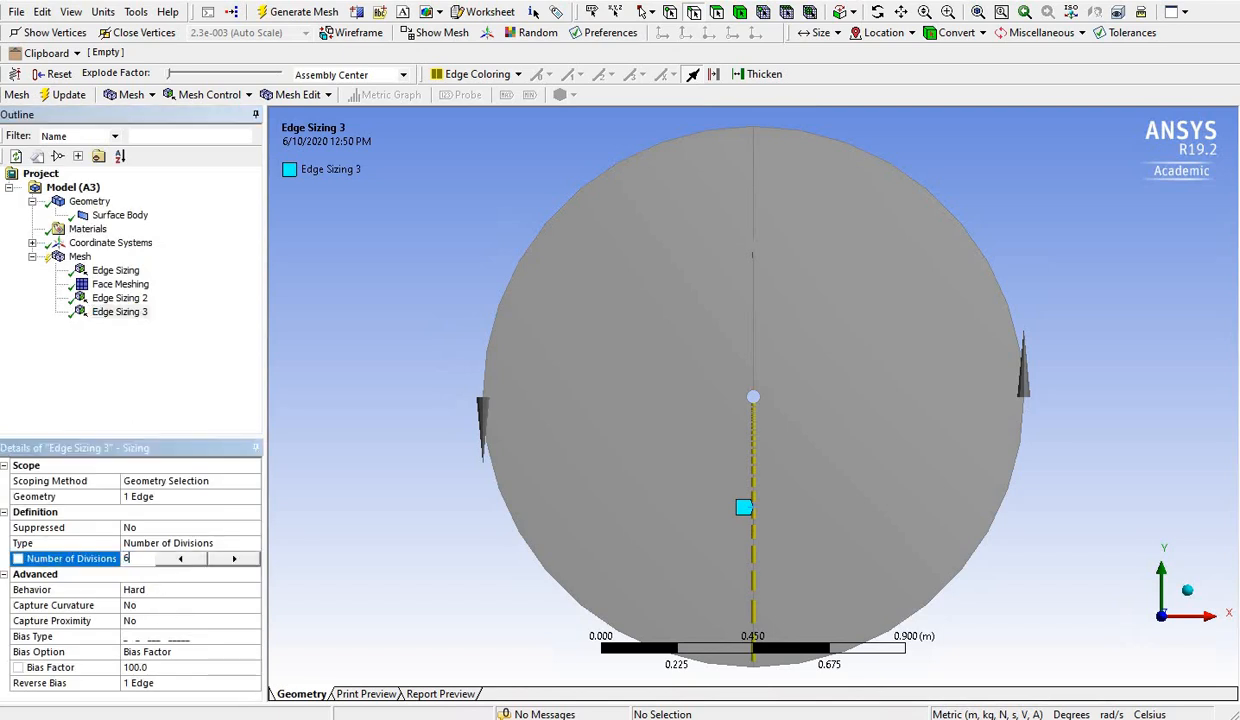
pyautogui.press('Return')
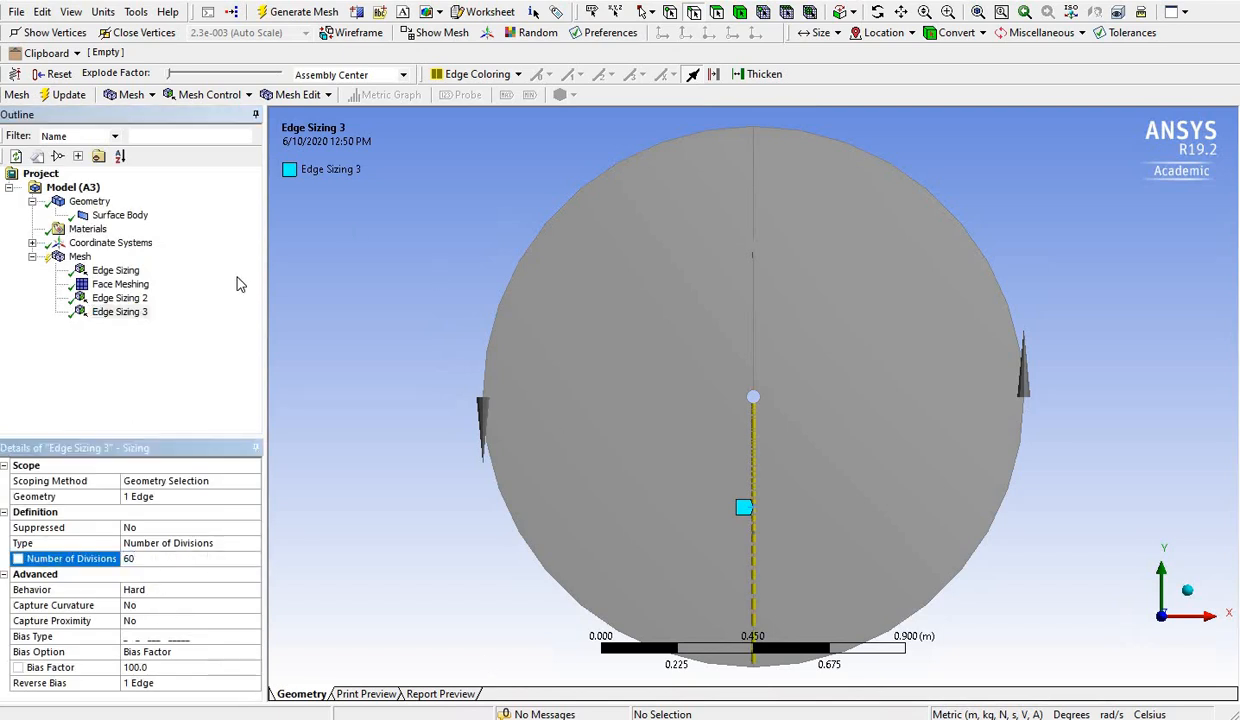
pyautogui.click(300, 11)
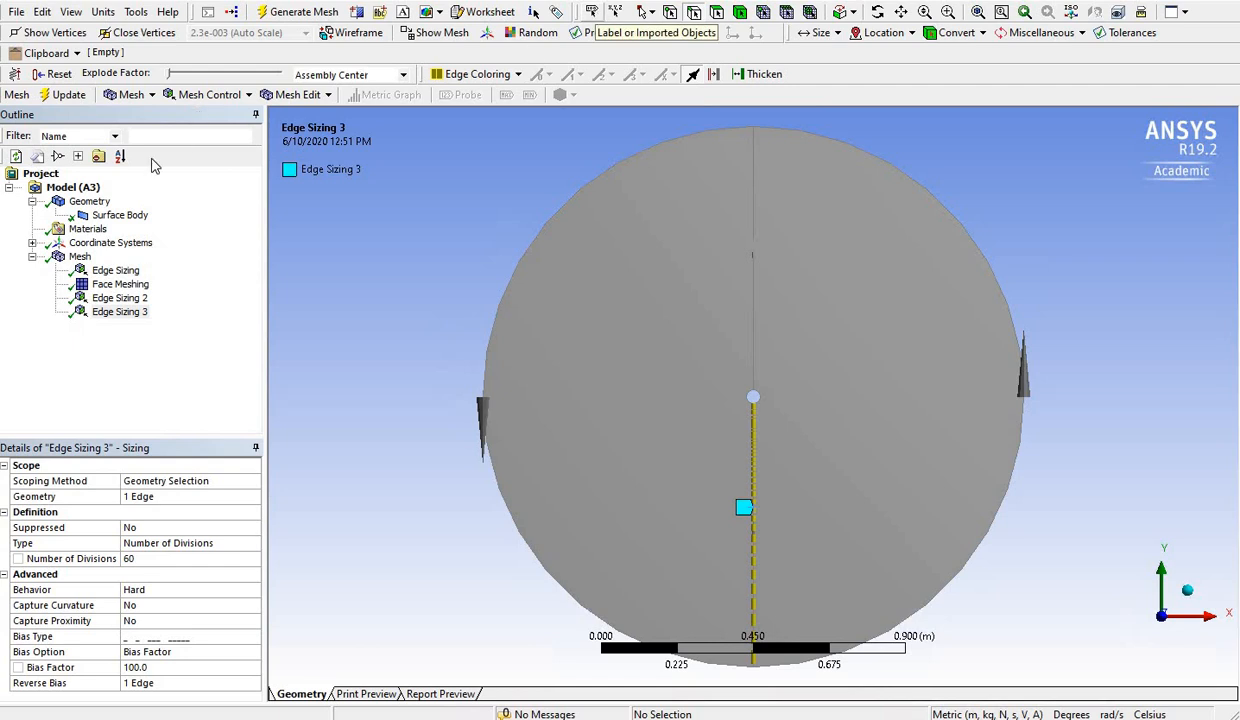
pyautogui.click(80, 256)
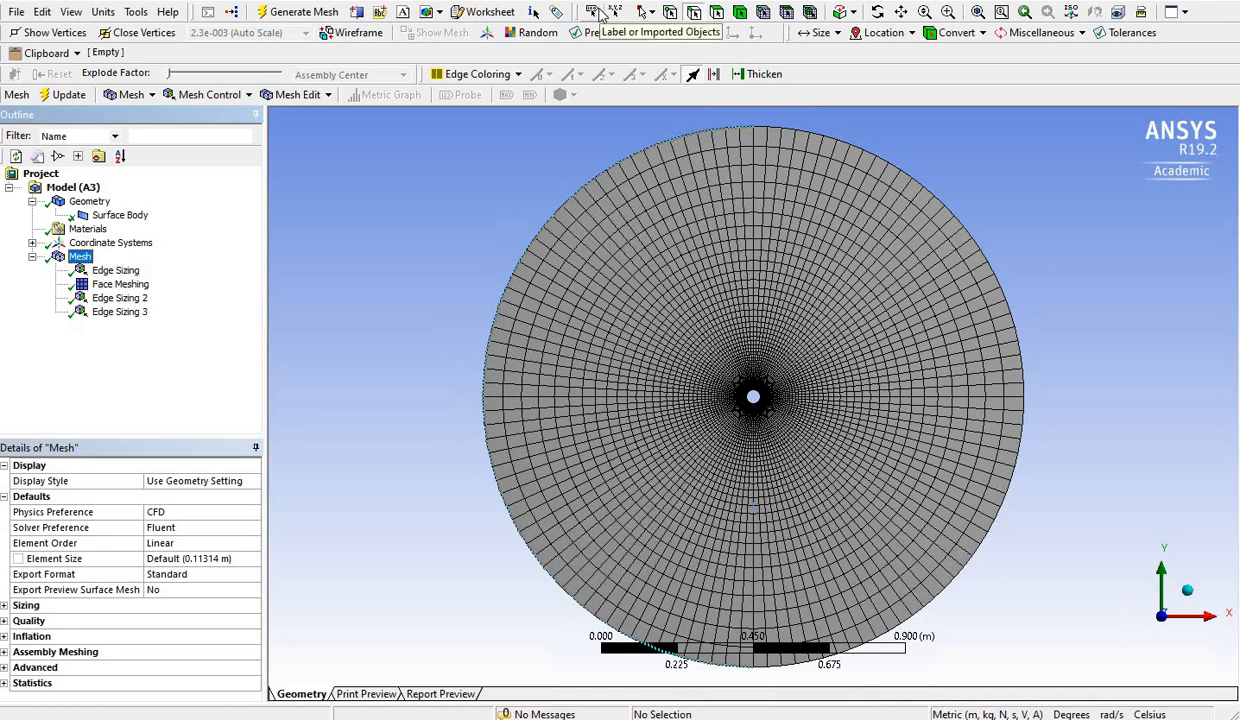
# Examine the refined mesh around the central hole with the coordinate read-out, checking the cell layers at the cylinder wall and the overall domain
pyautogui.click(615, 12)
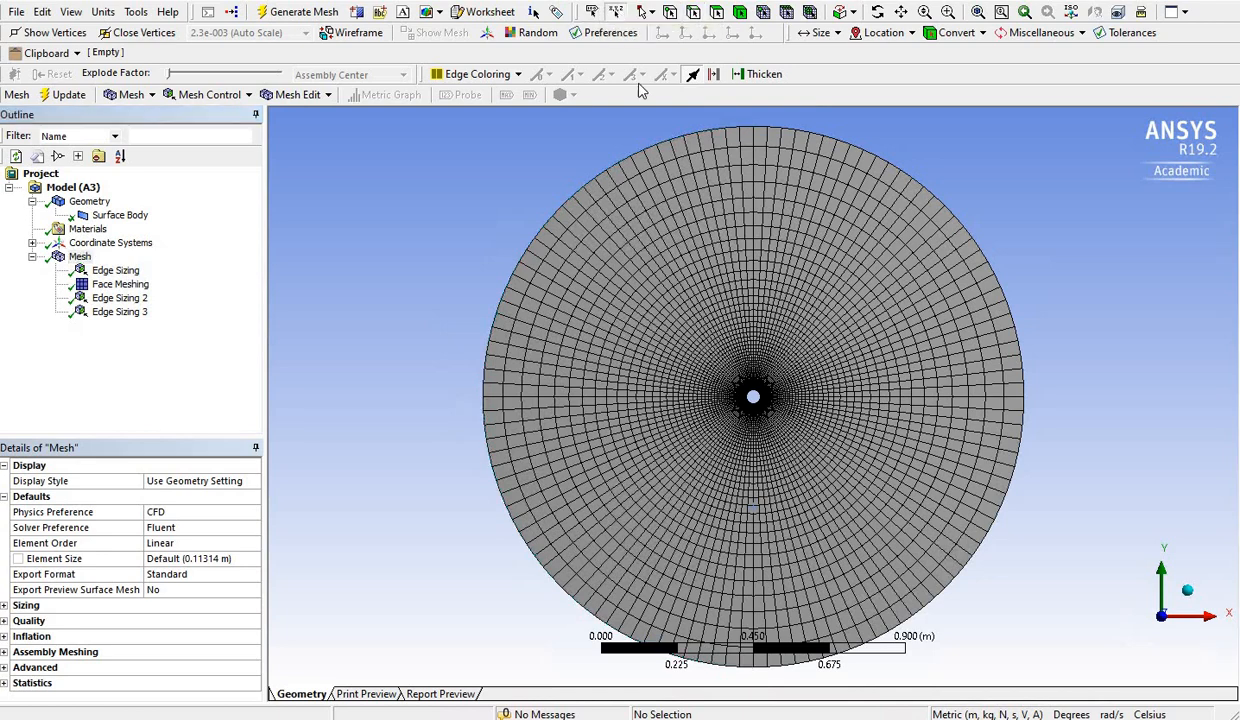
pyautogui.scroll(8, 800, 370)
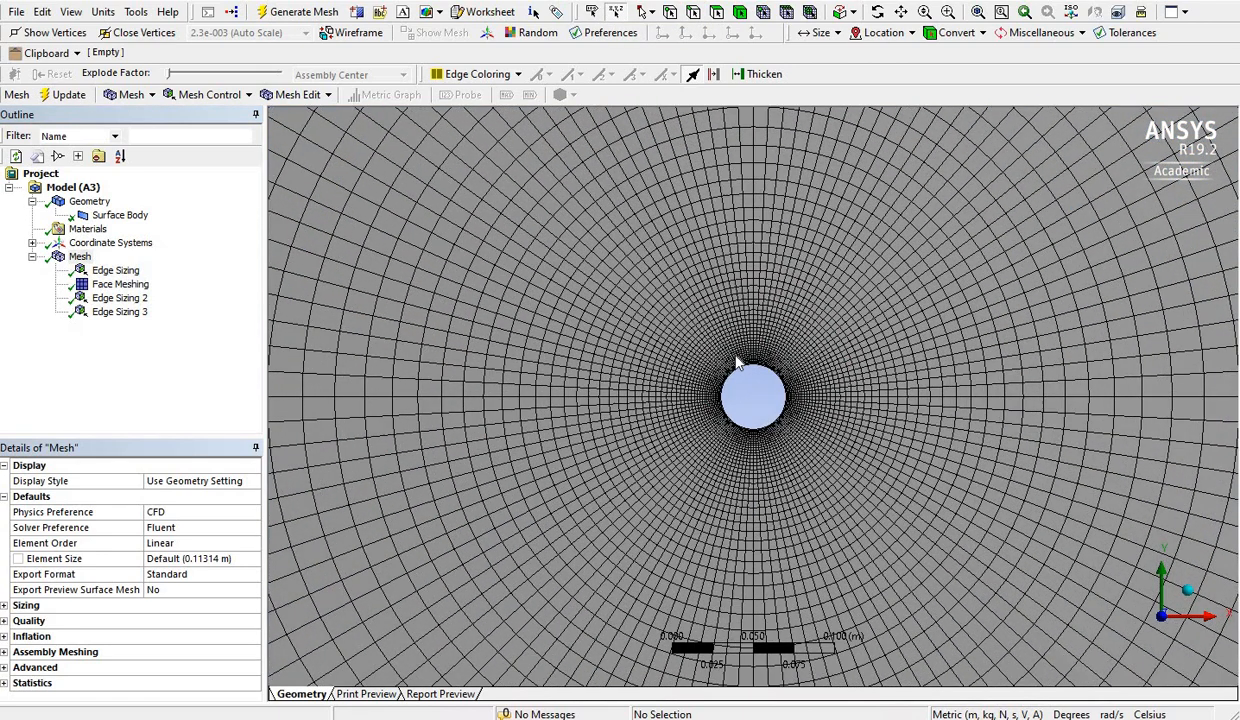
pyautogui.scroll(6, 745, 333)
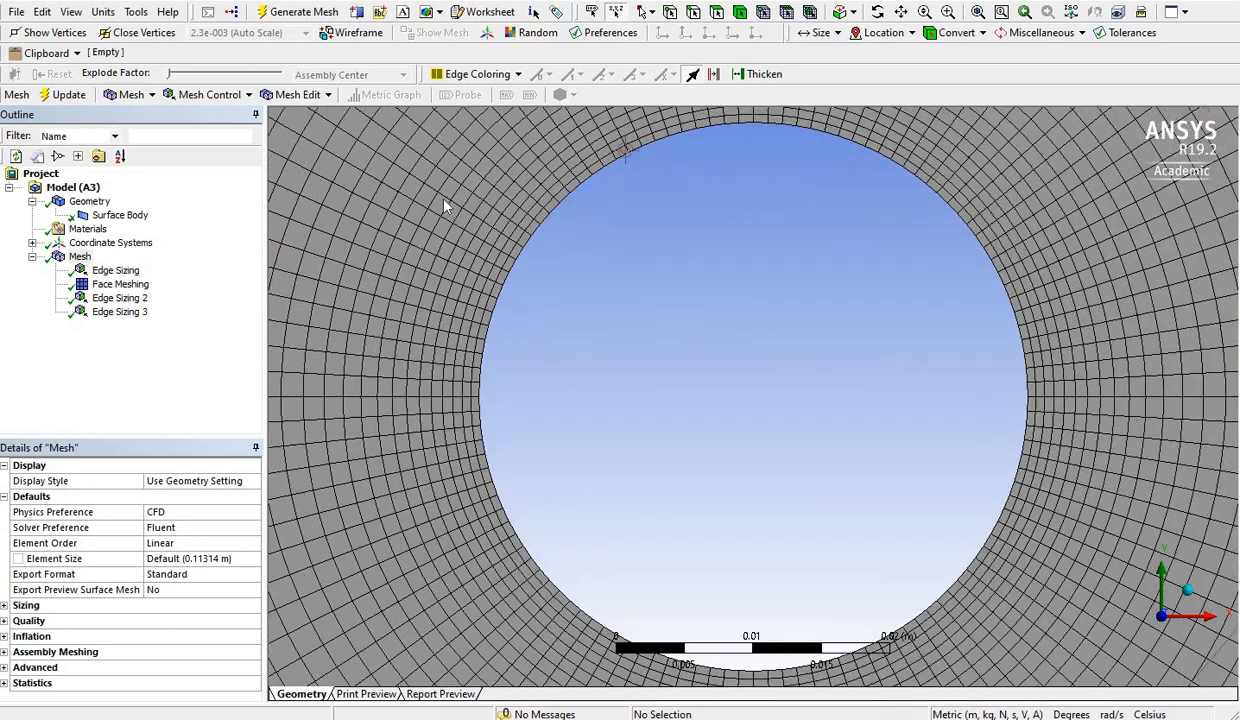
pyautogui.scroll(-1, 700, 200)
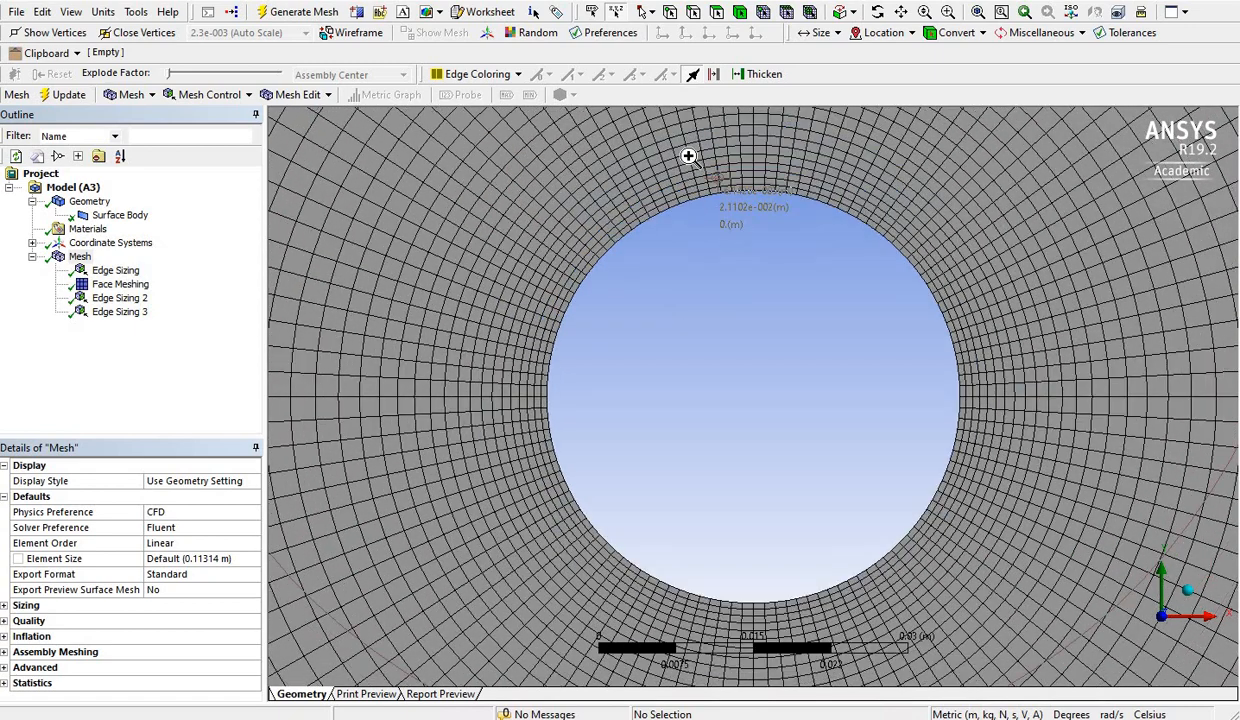
pyautogui.scroll(7, 818, 238)
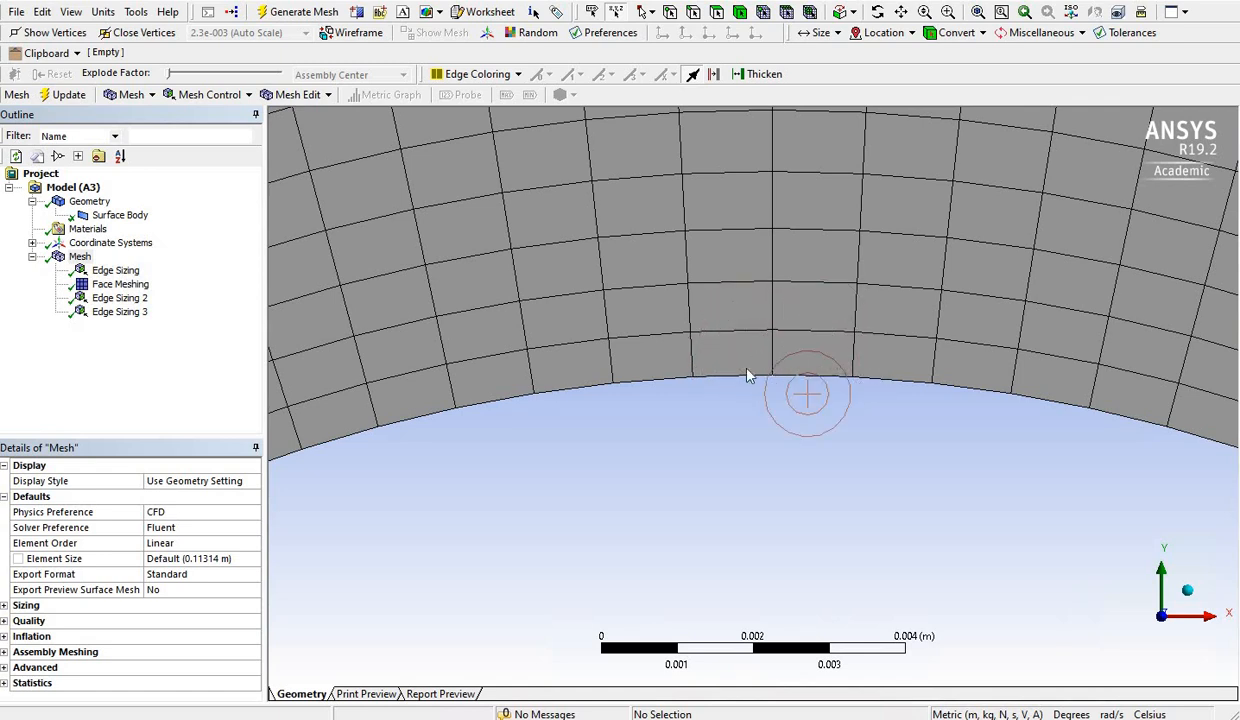
pyautogui.scroll(-4, 736, 383)
pyautogui.scroll(-8, 736, 383)
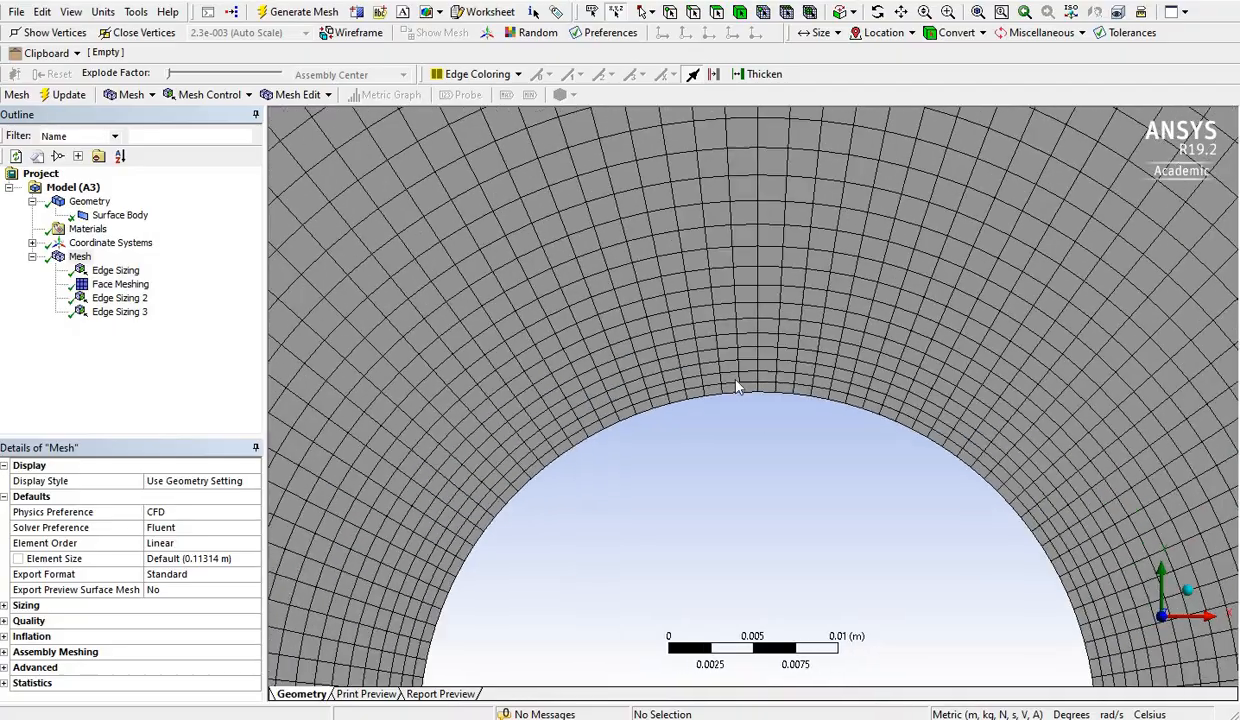
pyautogui.scroll(-7, 736, 383)
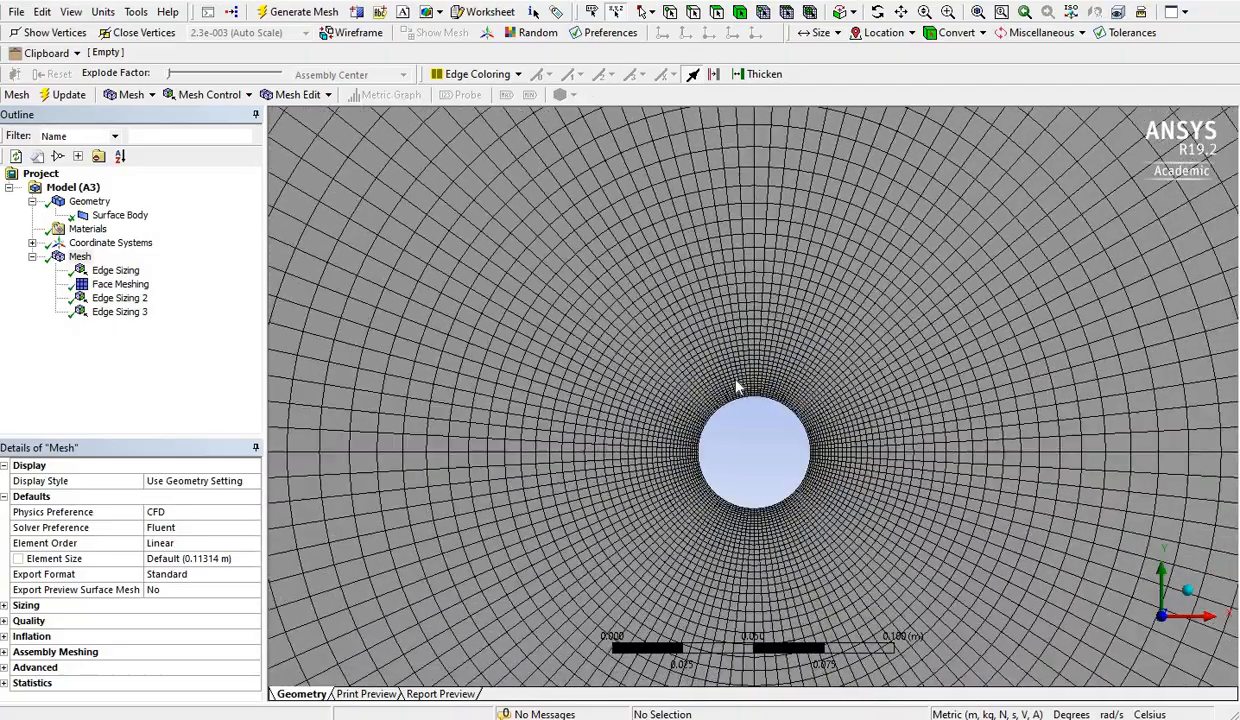
pyautogui.scroll(-2, 760, 360)
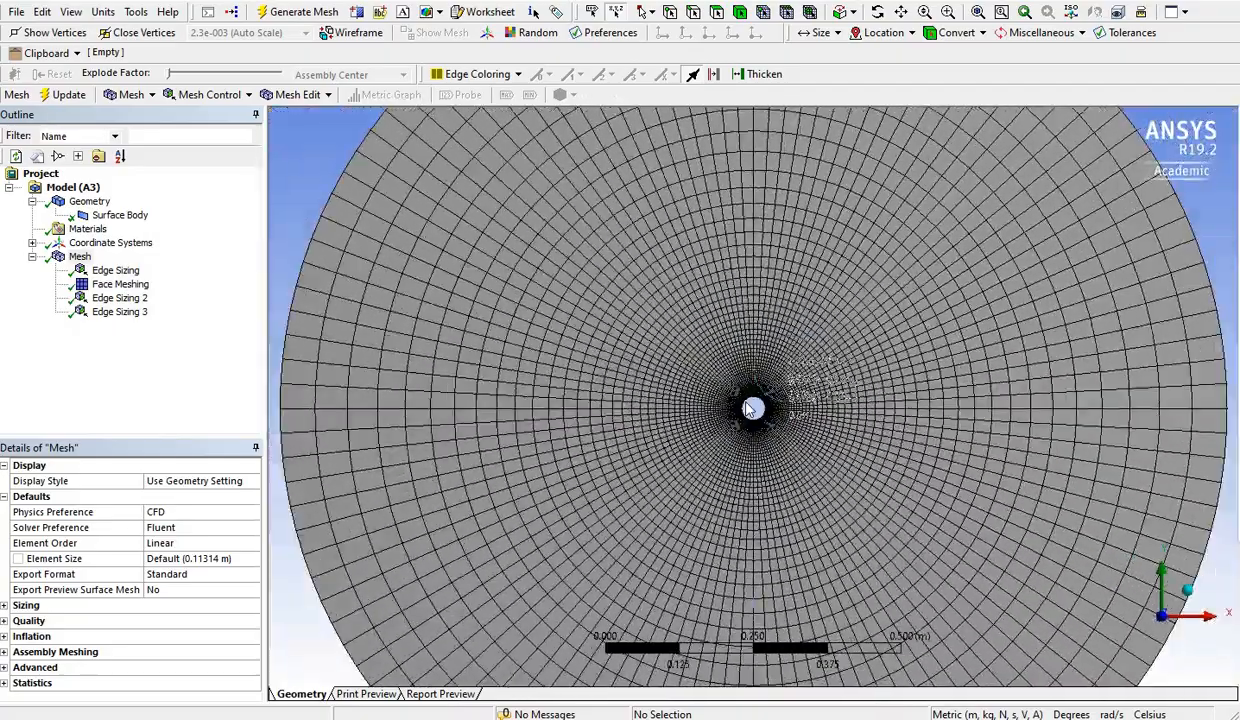
pyautogui.scroll(-2, 712, 300)
pyautogui.scroll(-1, 705, 200)
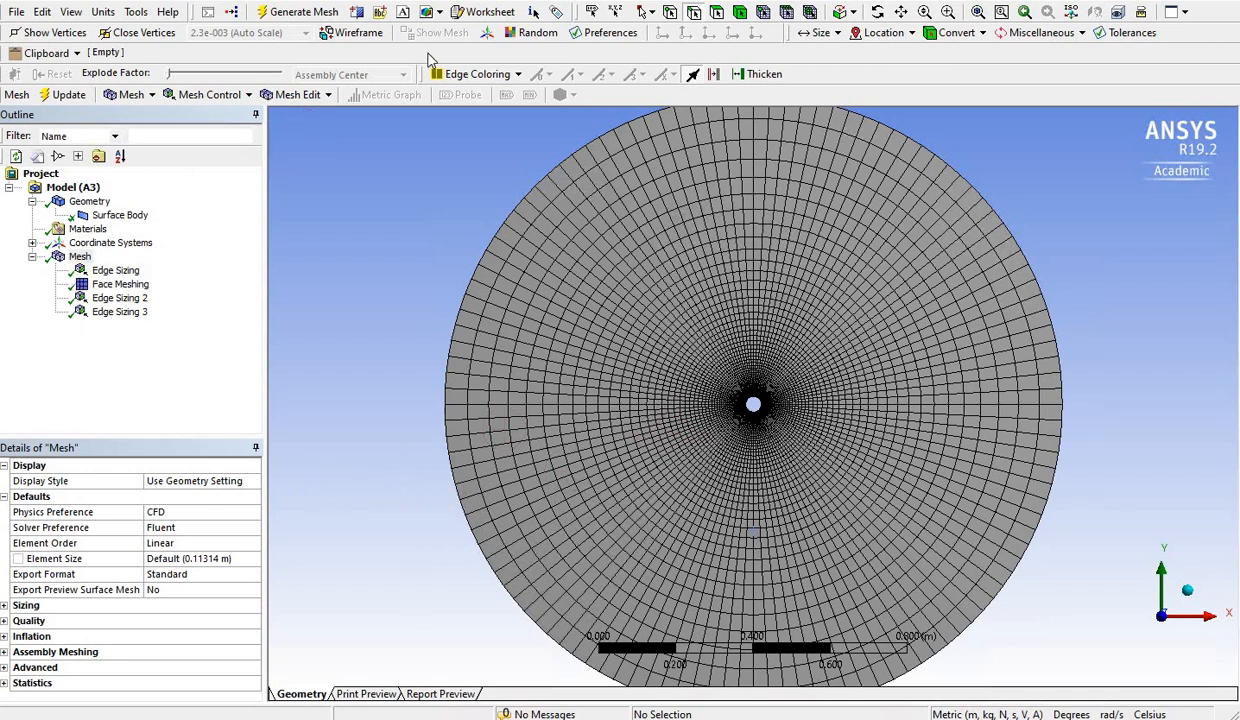
# Create a named selection called inlet from the left half of the outer circular boundary
pyautogui.click(452, 472)
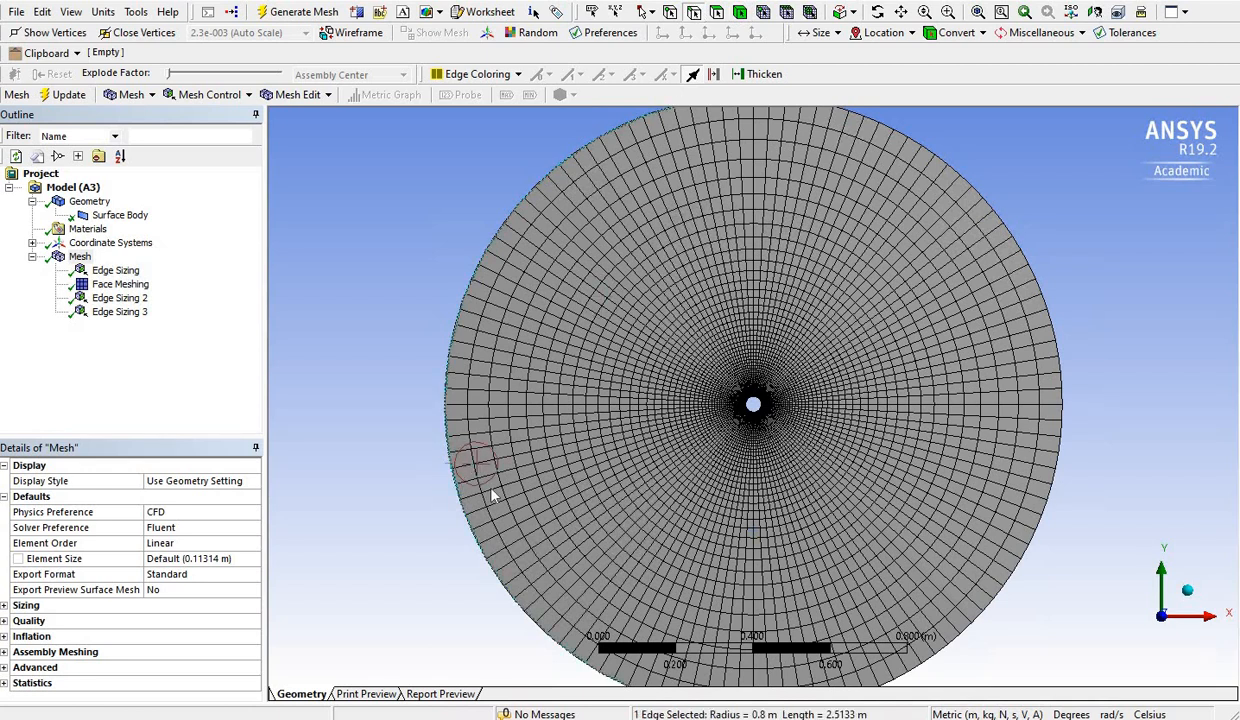
pyautogui.rightClick(478, 477)
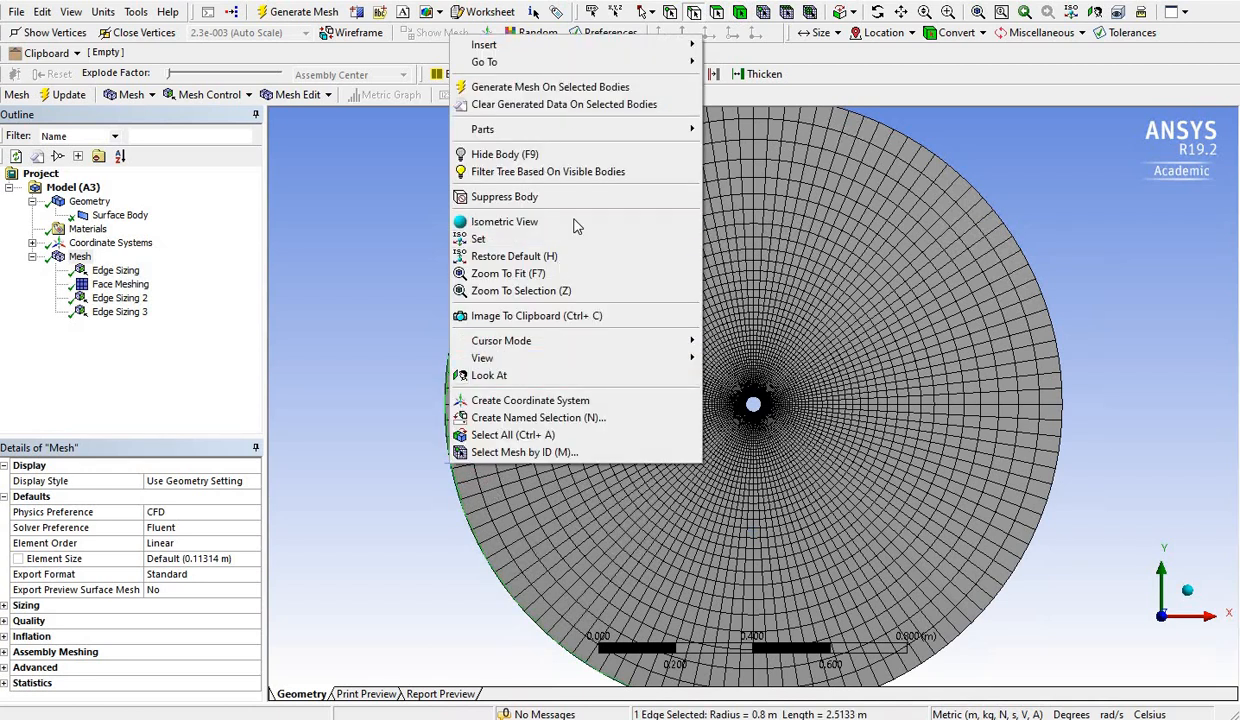
pyautogui.click(535, 418)
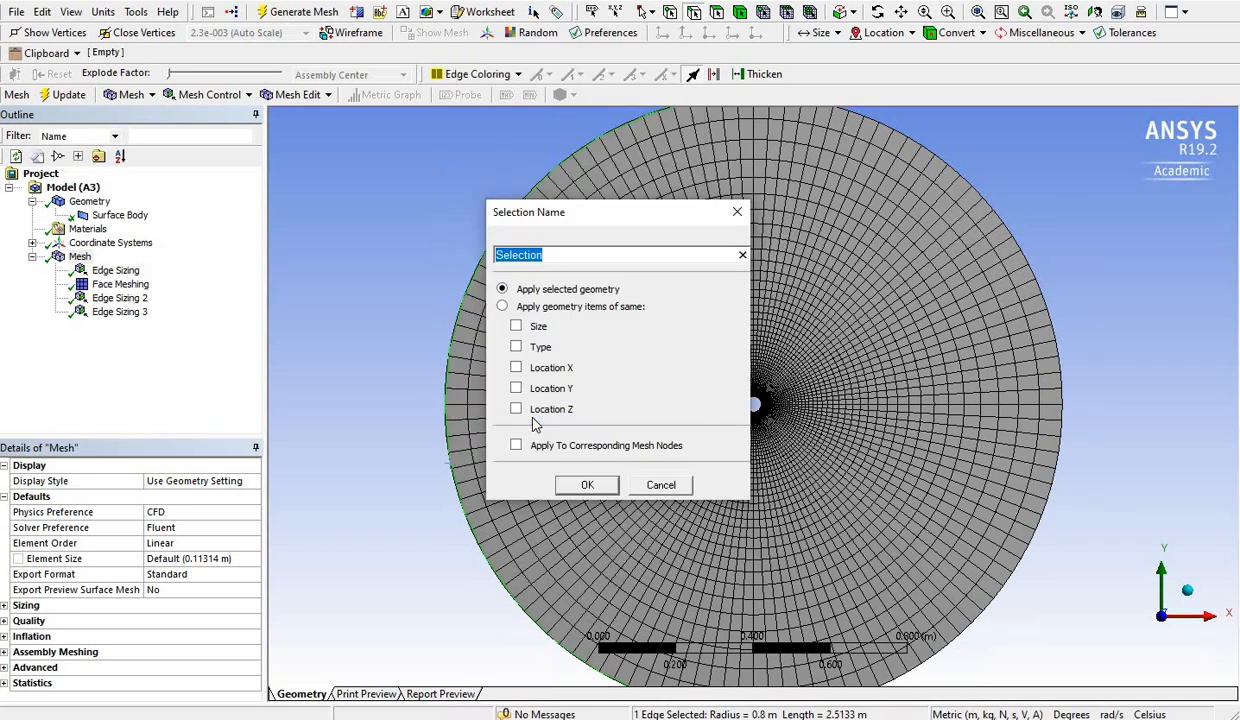
pyautogui.write('inlet')
pyautogui.click(586, 486)
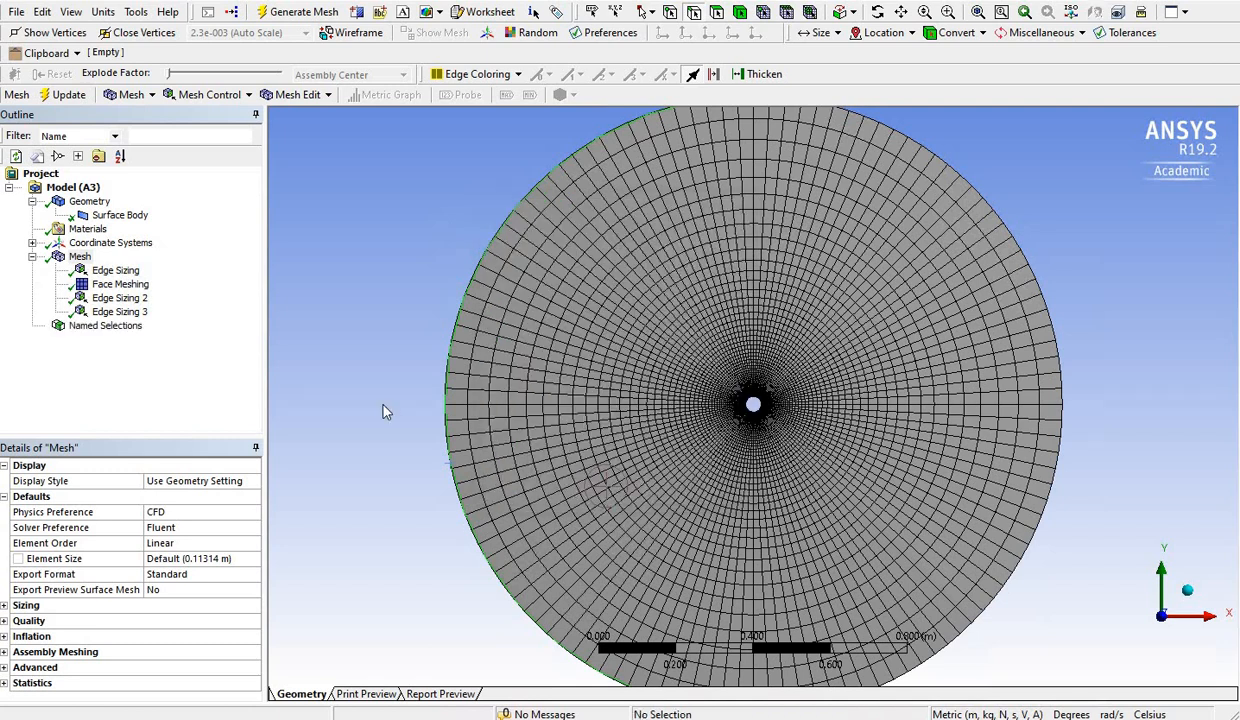
# Create a named selection called outlet from the right half of the outer circular boundary and review both named selections
pyautogui.click(1064, 400)
pyautogui.rightClick(1066, 417)
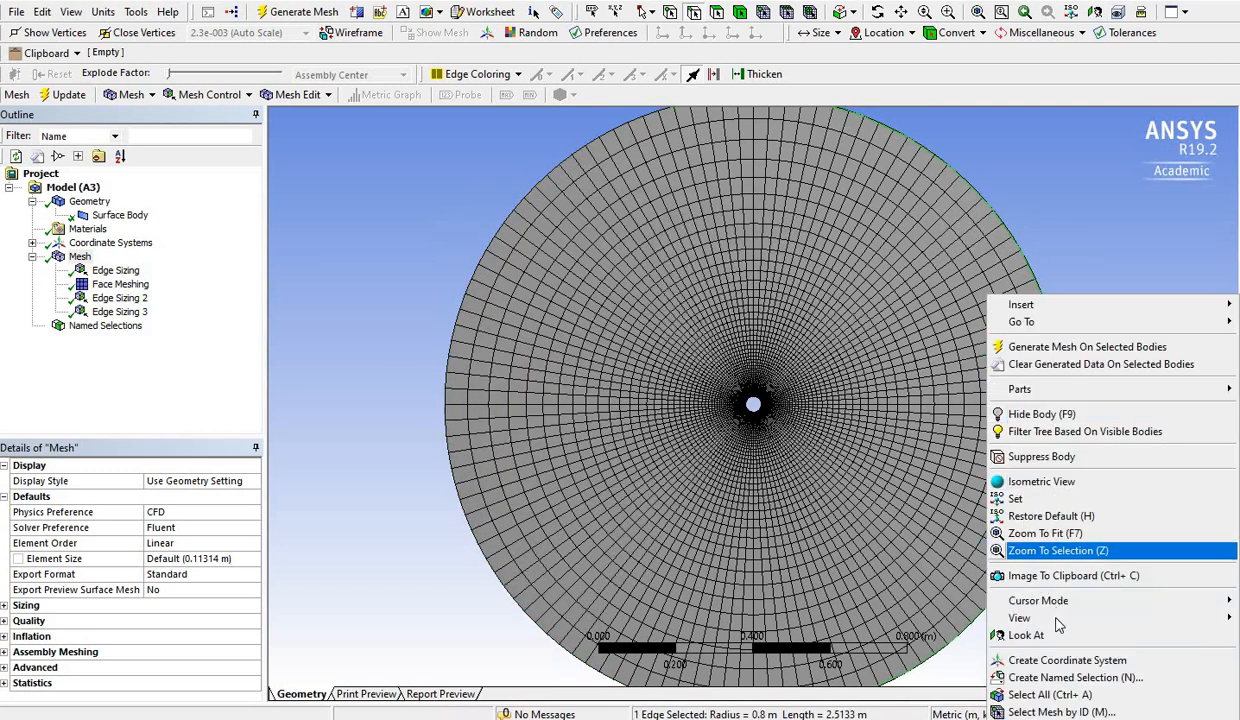
pyautogui.click(1056, 678)
pyautogui.write('outlet')
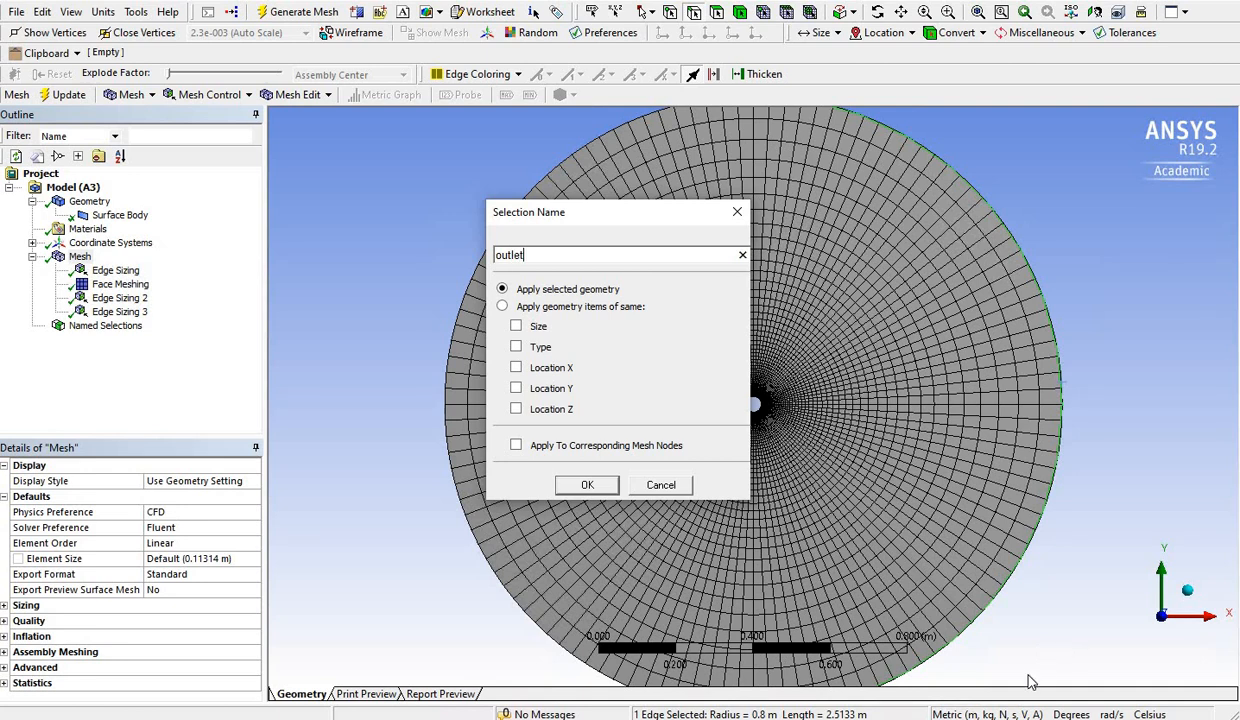
pyautogui.click(603, 490)
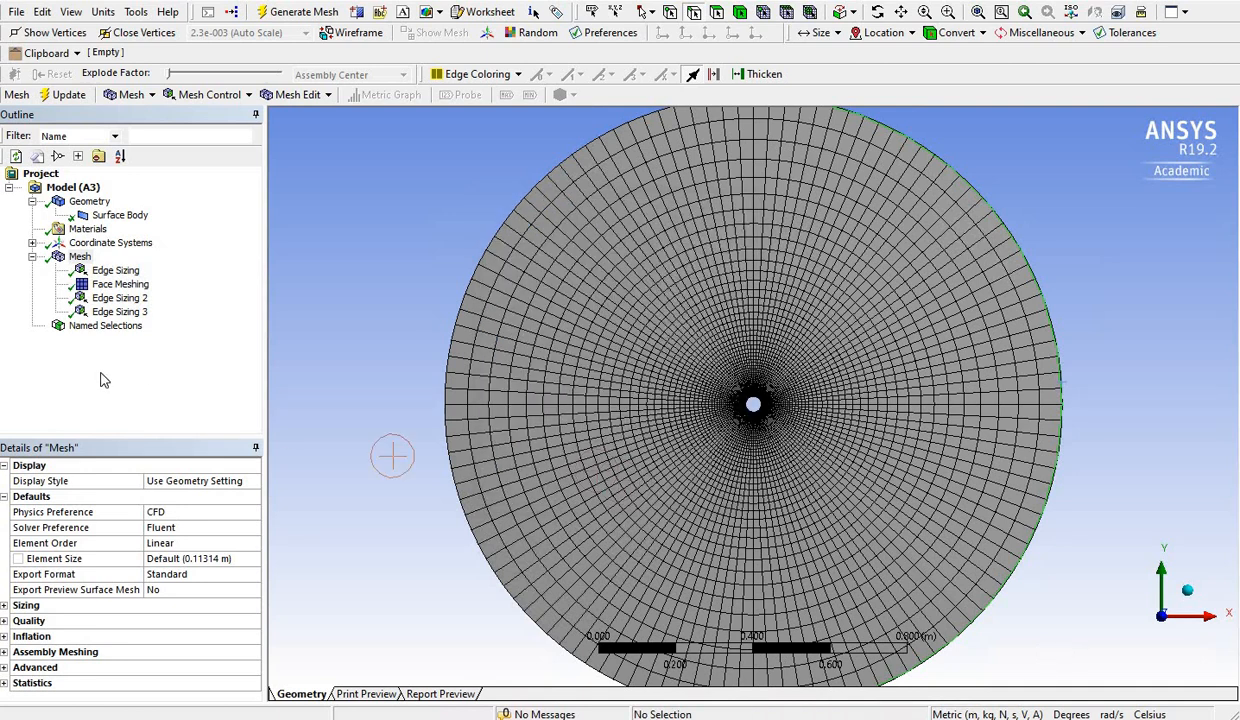
pyautogui.click(32, 326)
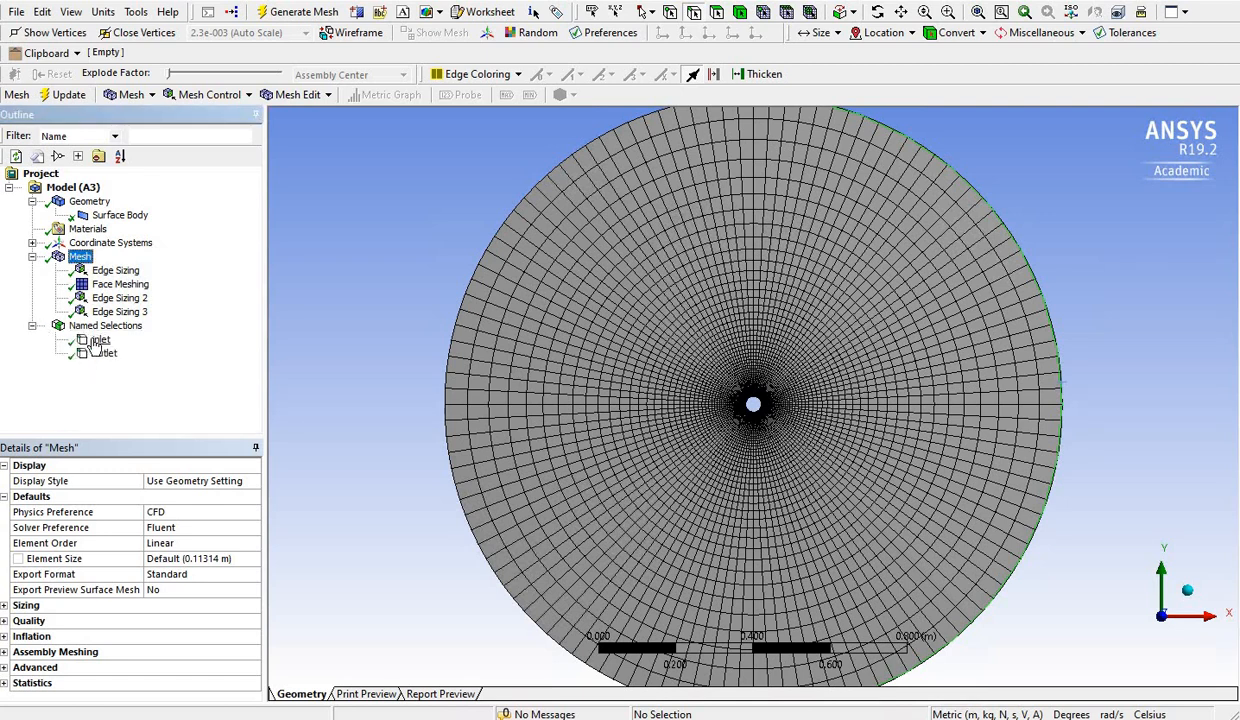
pyautogui.click(96, 341)
pyautogui.click(100, 354)
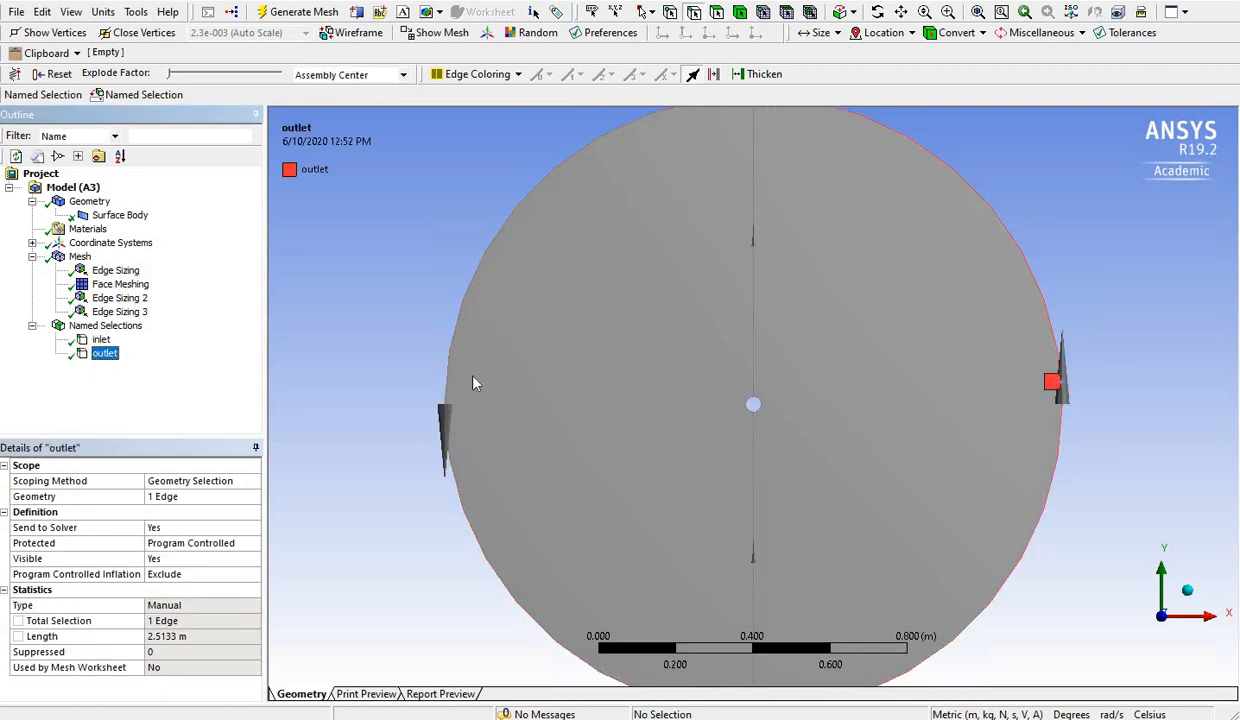
# Create a named selection called cylinderwall from both edges of the small central circle and review it on the whole domain
pyautogui.scroll(2, 498, 376)
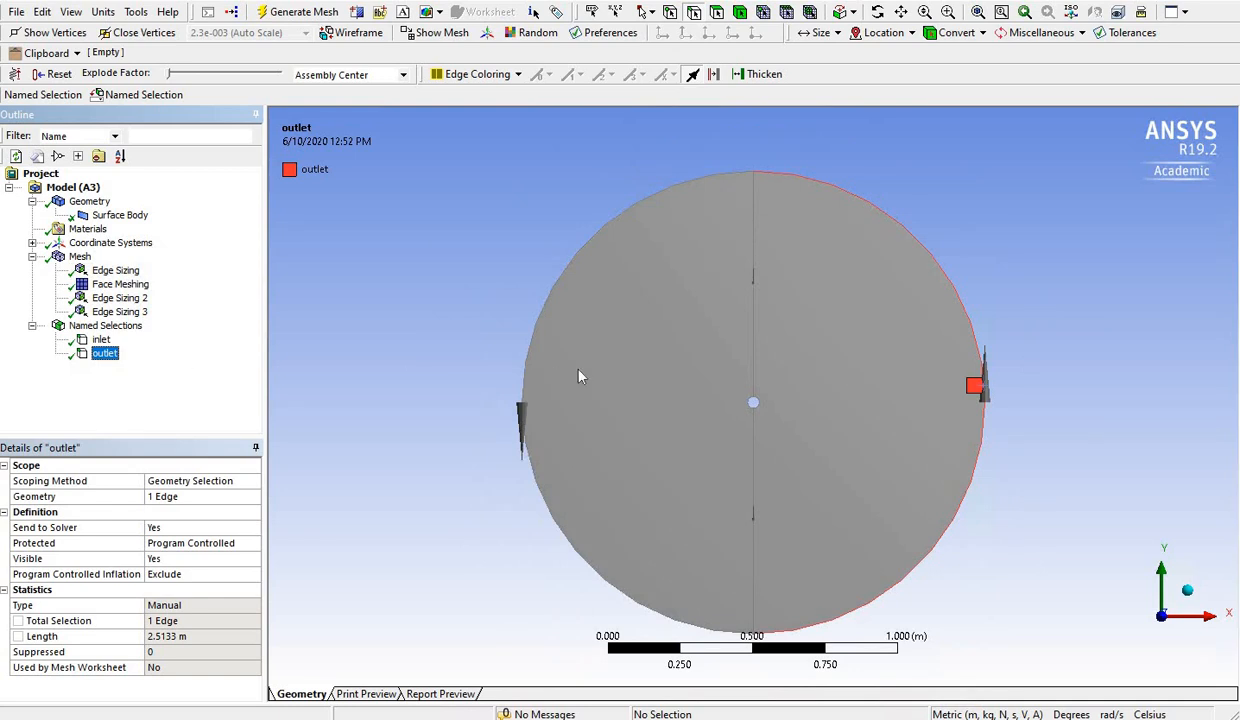
pyautogui.scroll(-5, 778, 418)
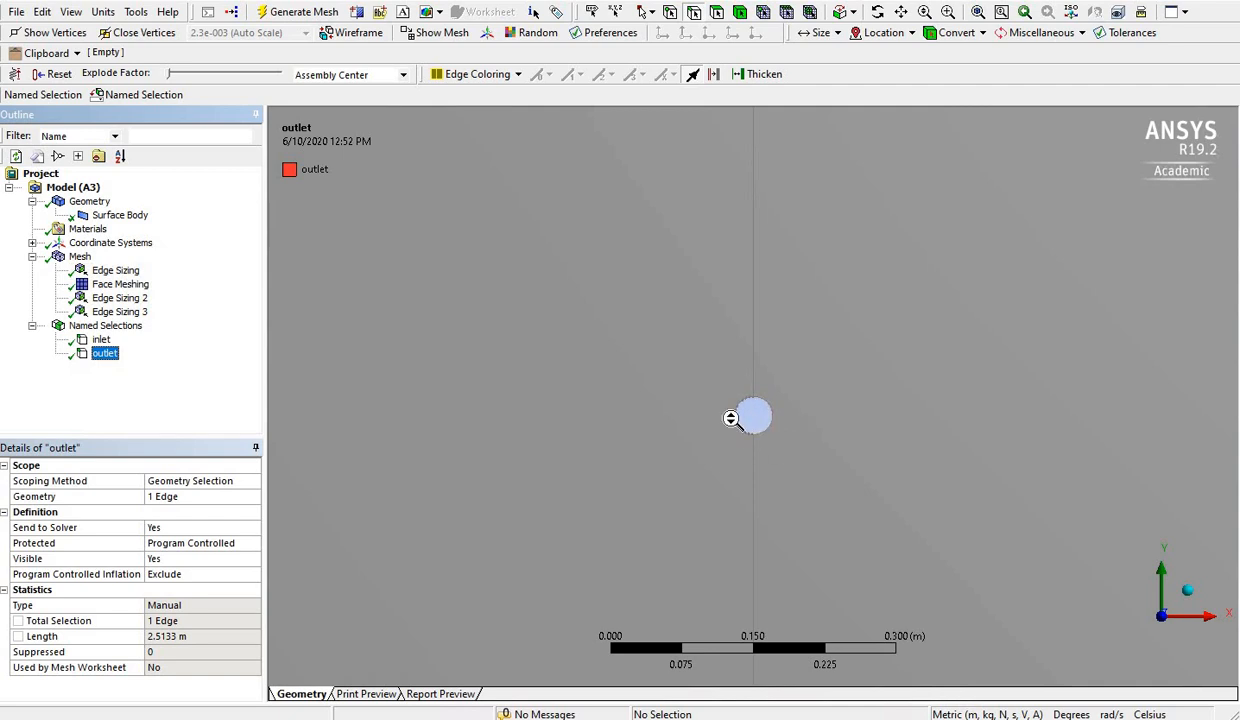
pyautogui.scroll(-1, 731, 418)
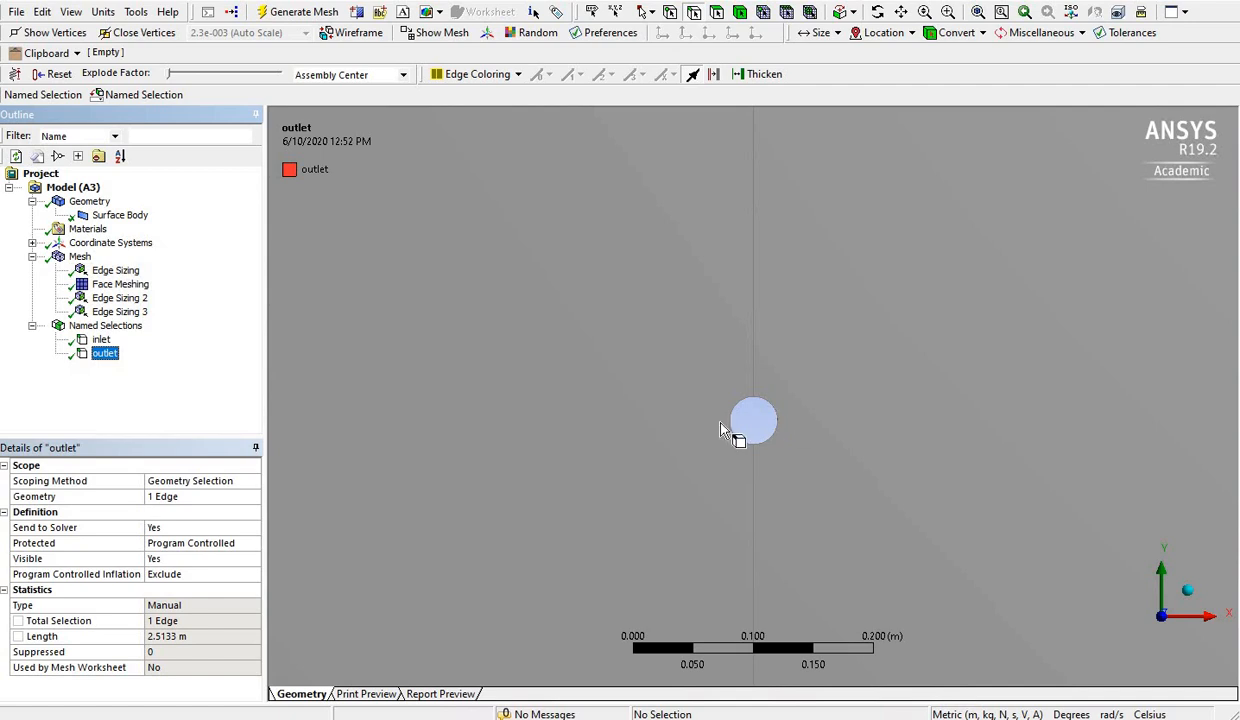
pyautogui.click(757, 428)
pyautogui.keyDown('ctrl'); pyautogui.click(779, 424); pyautogui.keyUp('ctrl')
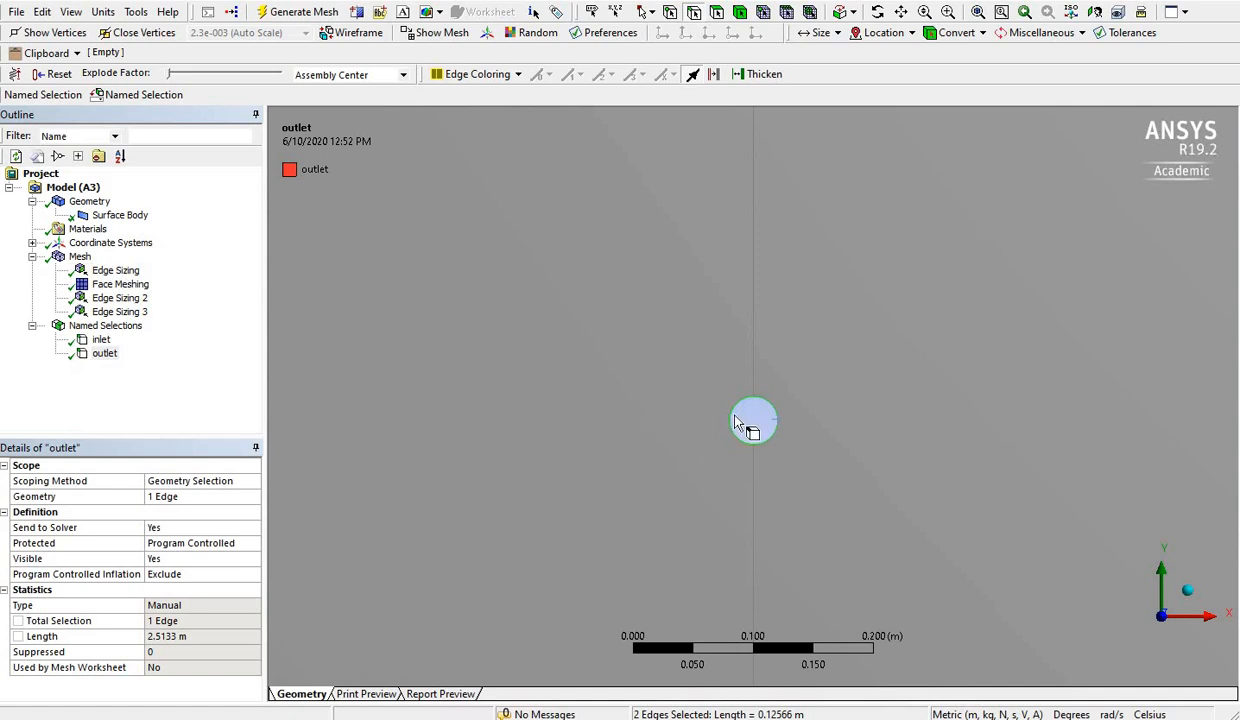
pyautogui.rightClick(729, 416)
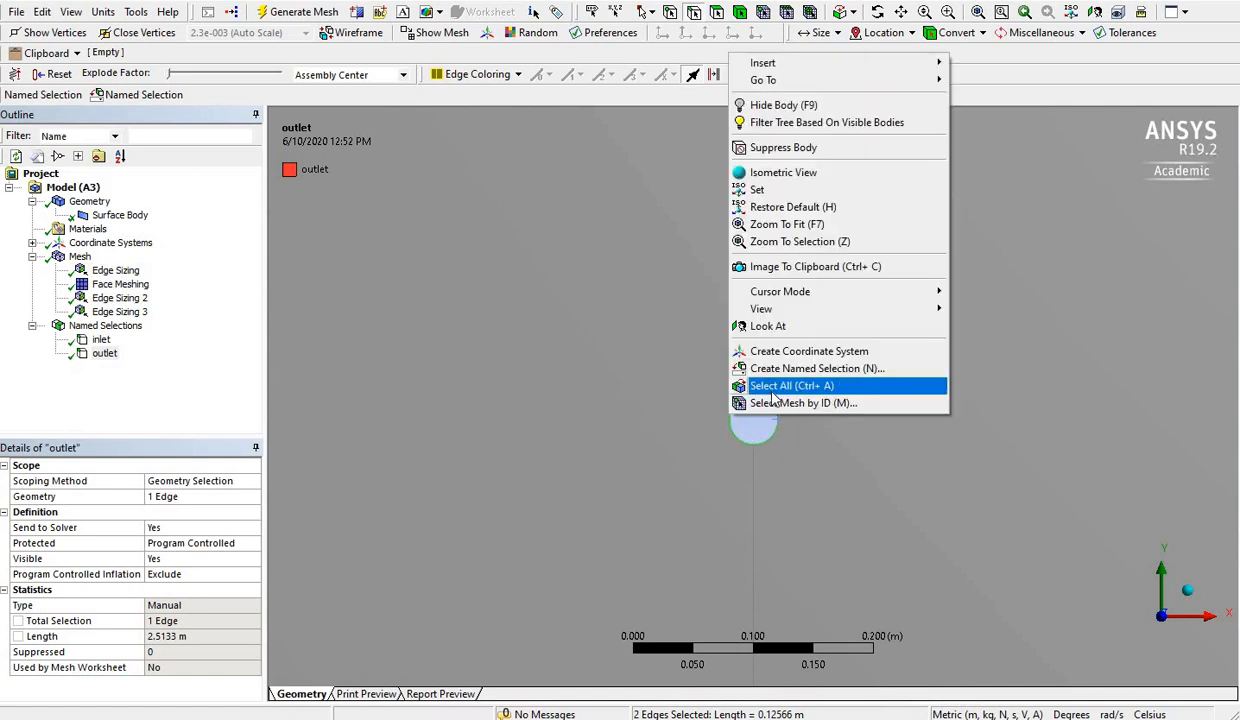
pyautogui.click(828, 369)
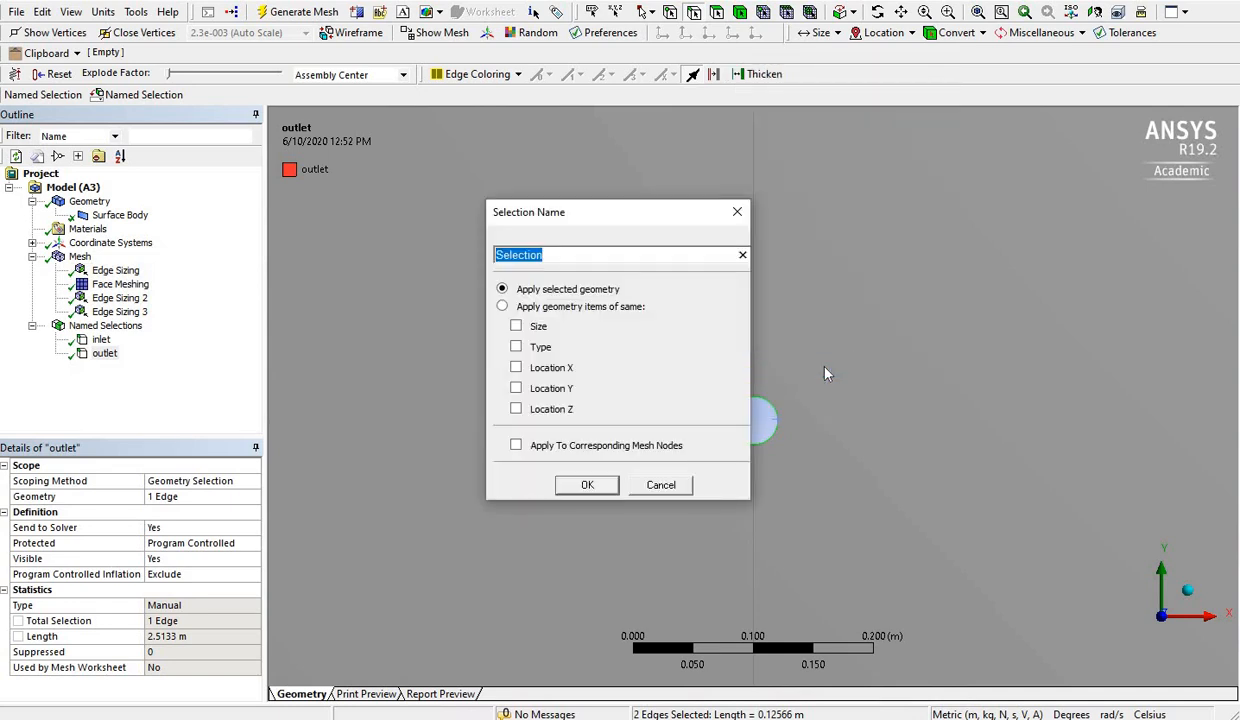
pyautogui.write('cylinderwall')
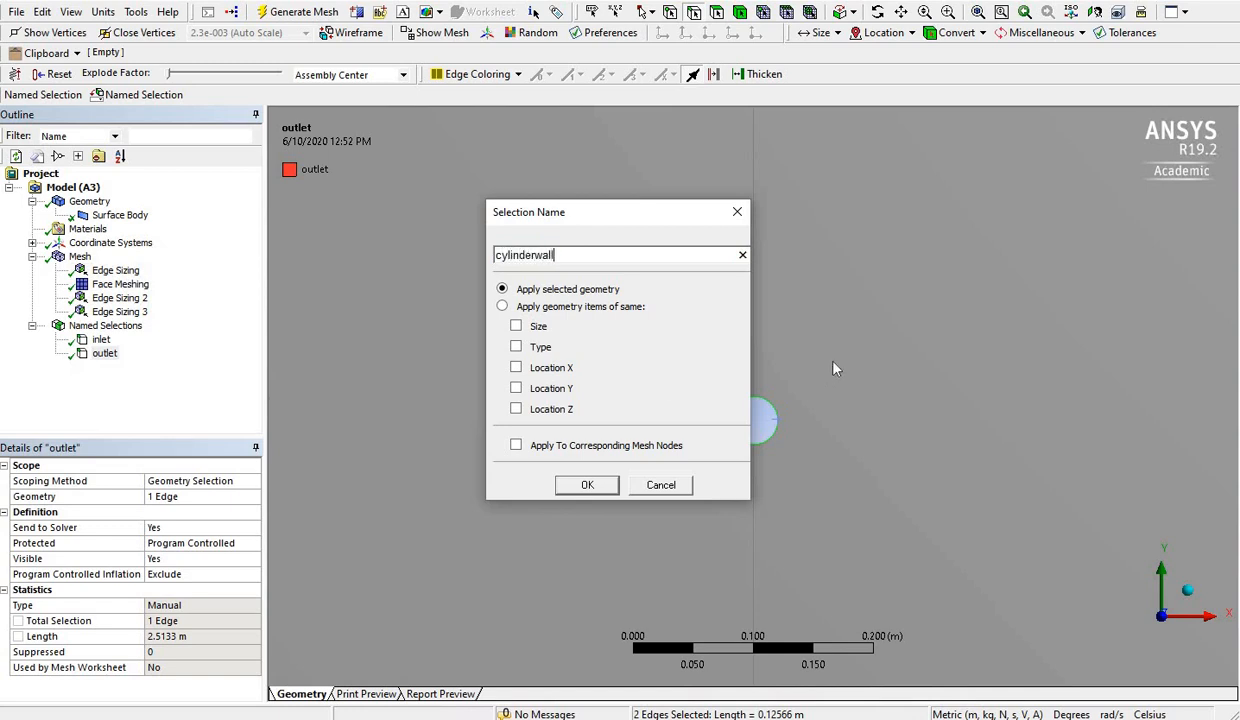
pyautogui.click(586, 486)
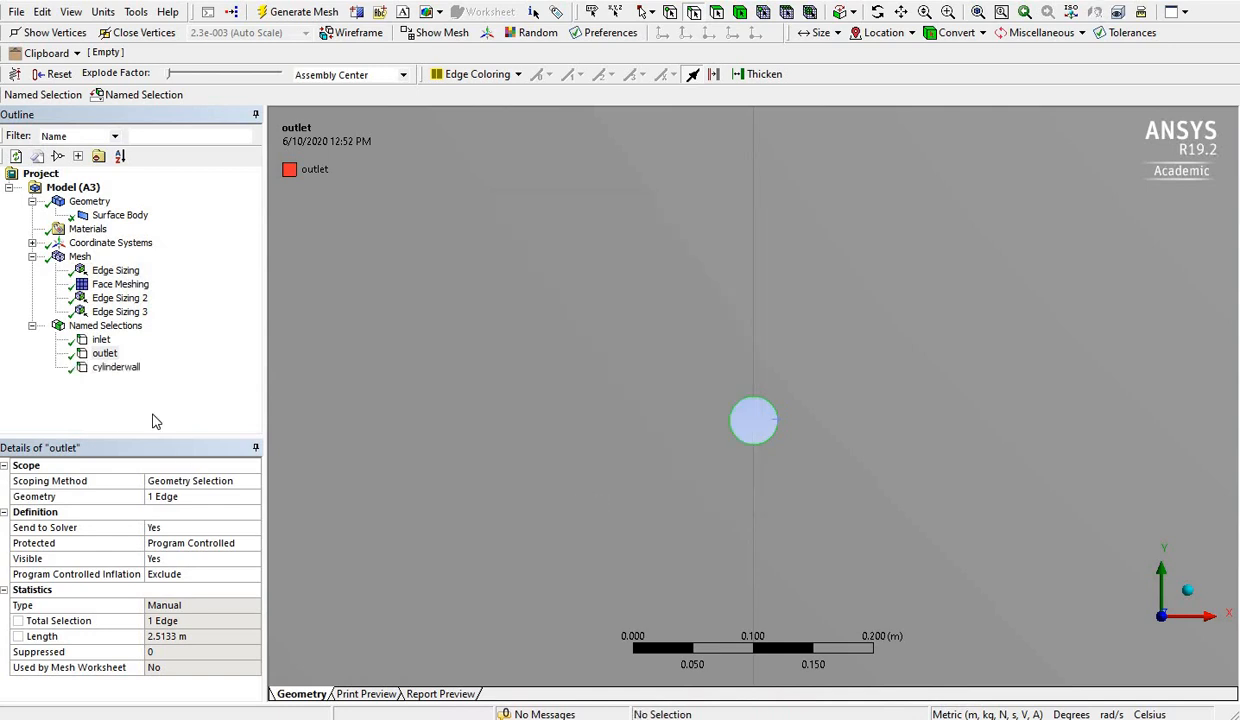
pyautogui.click(122, 368)
pyautogui.scroll(-5, 646, 405)
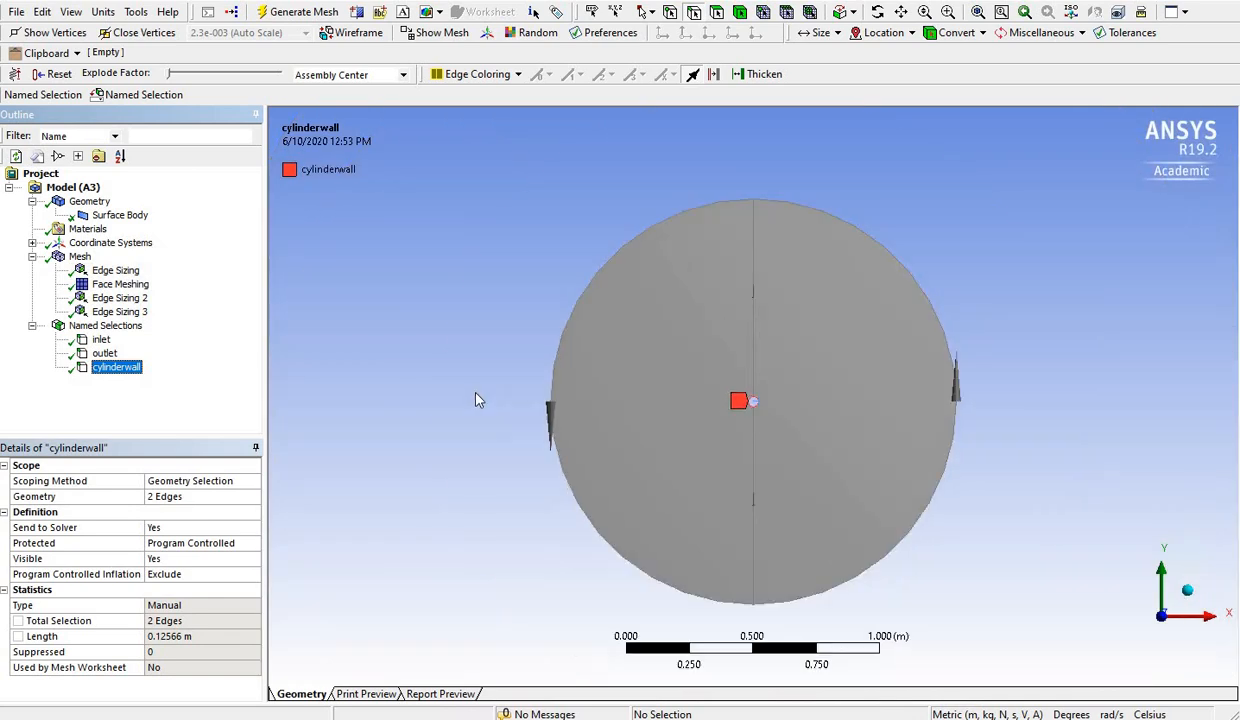
pyautogui.click(476, 399)
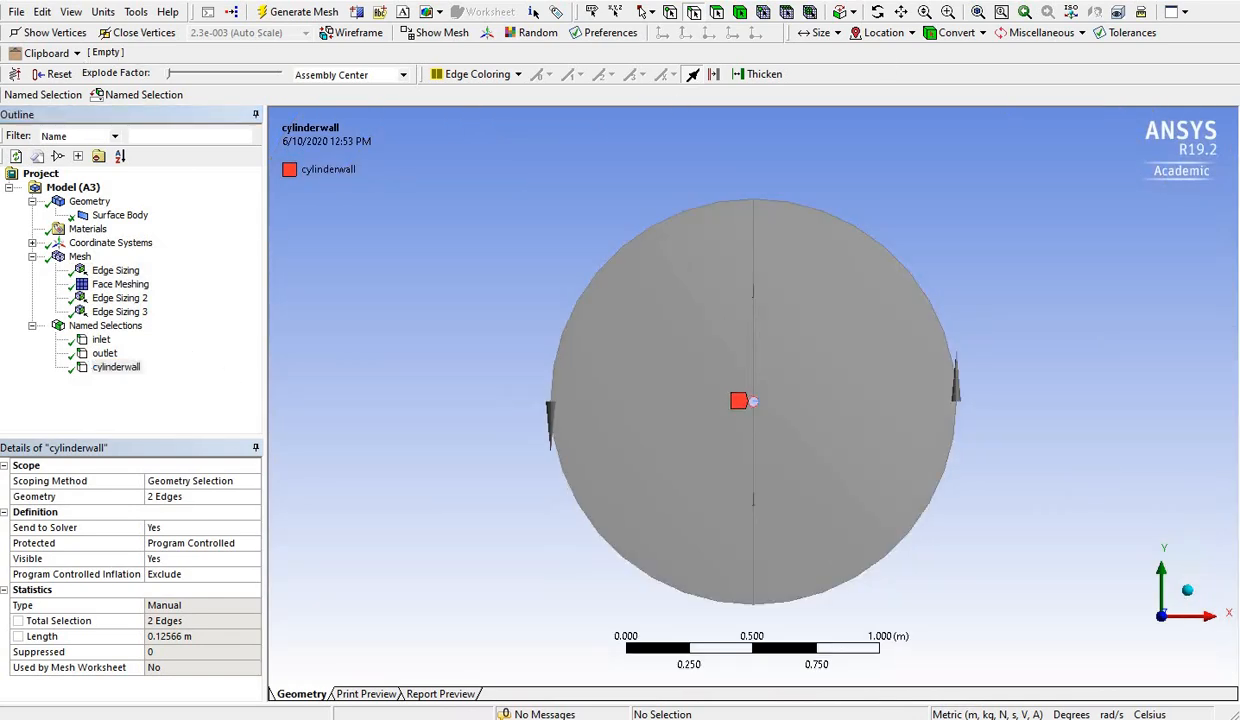
# Update the mesh with its named selections so that it is transferred to the Fluent setup
pyautogui.hotkey('alt', 'Tab')
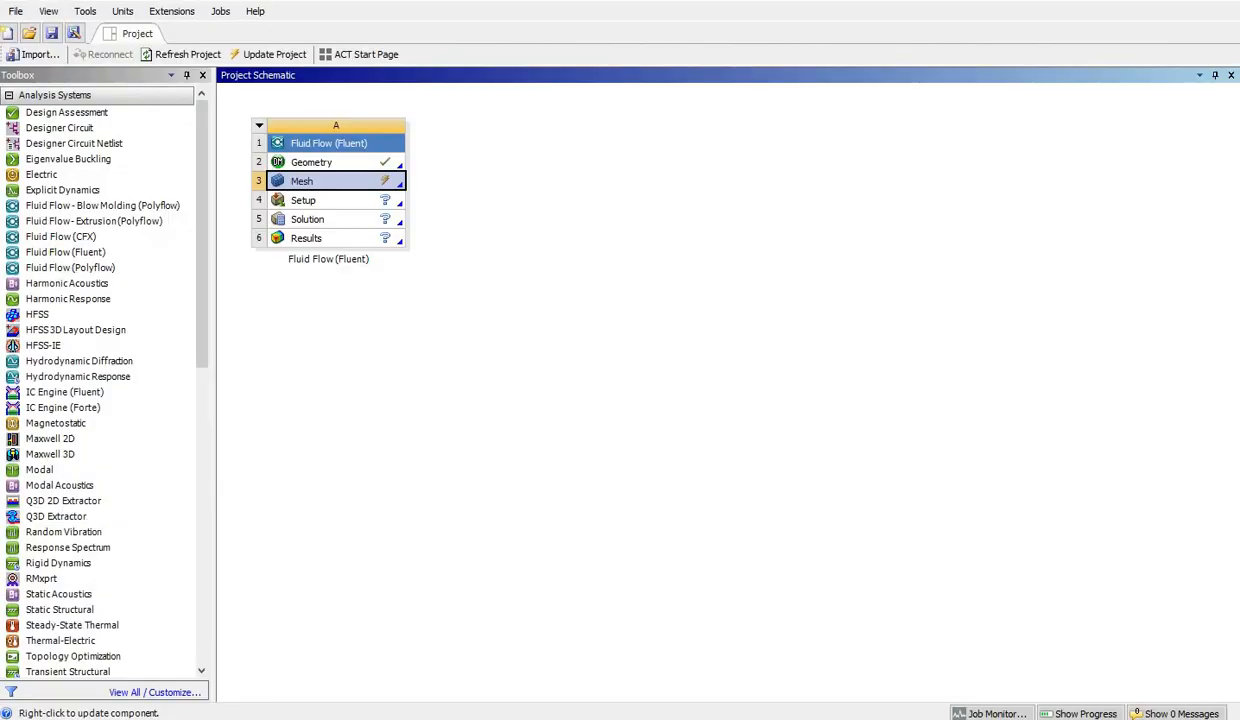
pyautogui.hotkey('alt', 'Tab')
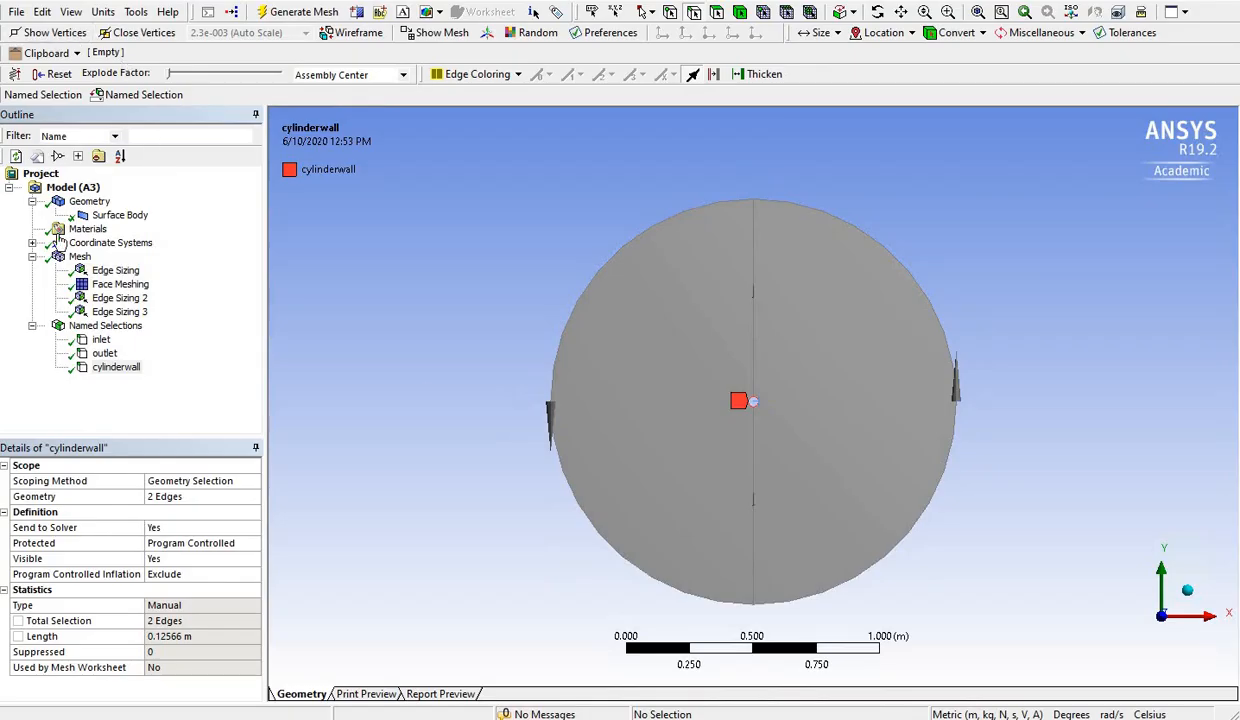
pyautogui.click(79, 256)
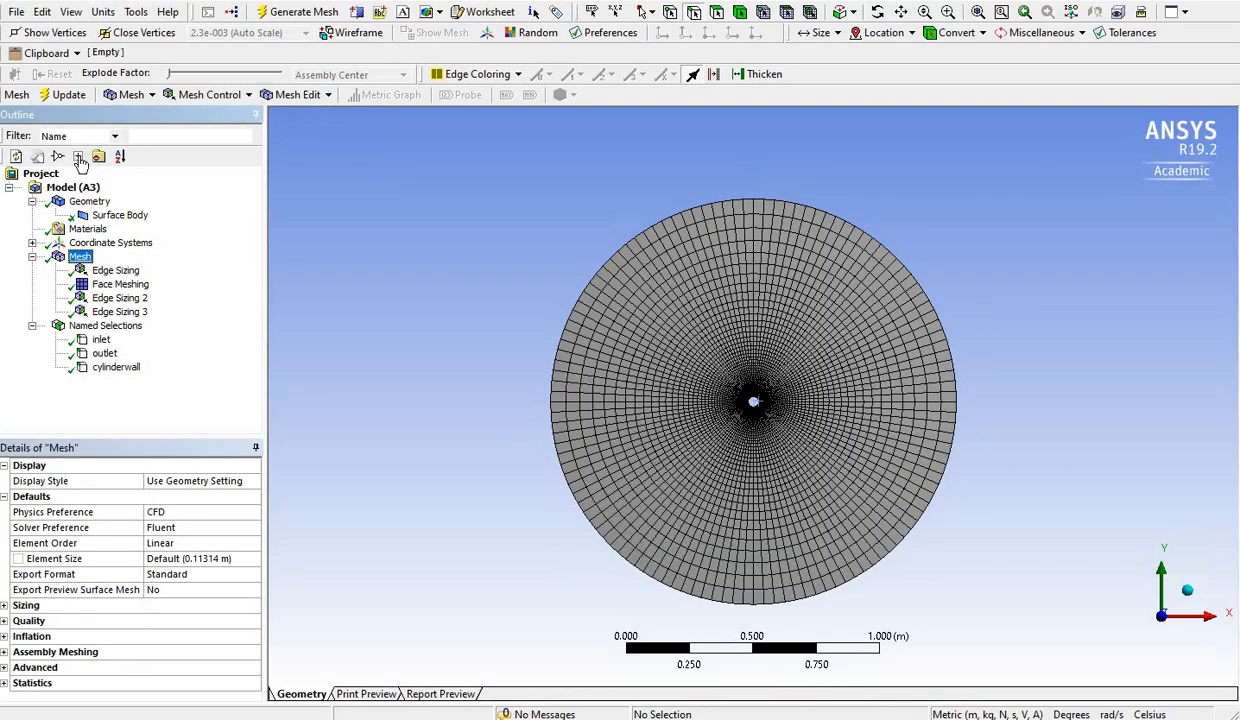
pyautogui.click(69, 95)
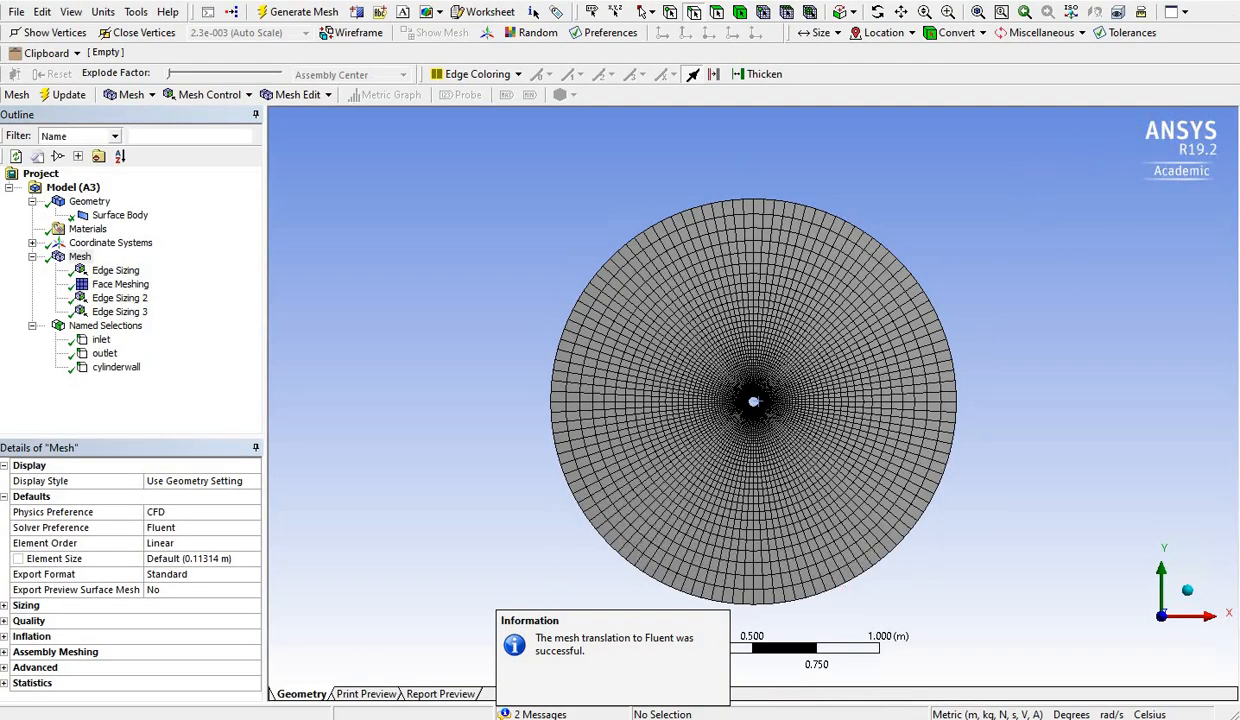
# Switch to the Workbench project schematic and launch Fluent from the Setup cell with serial processing
pyautogui.hotkey('alt', 'Tab')
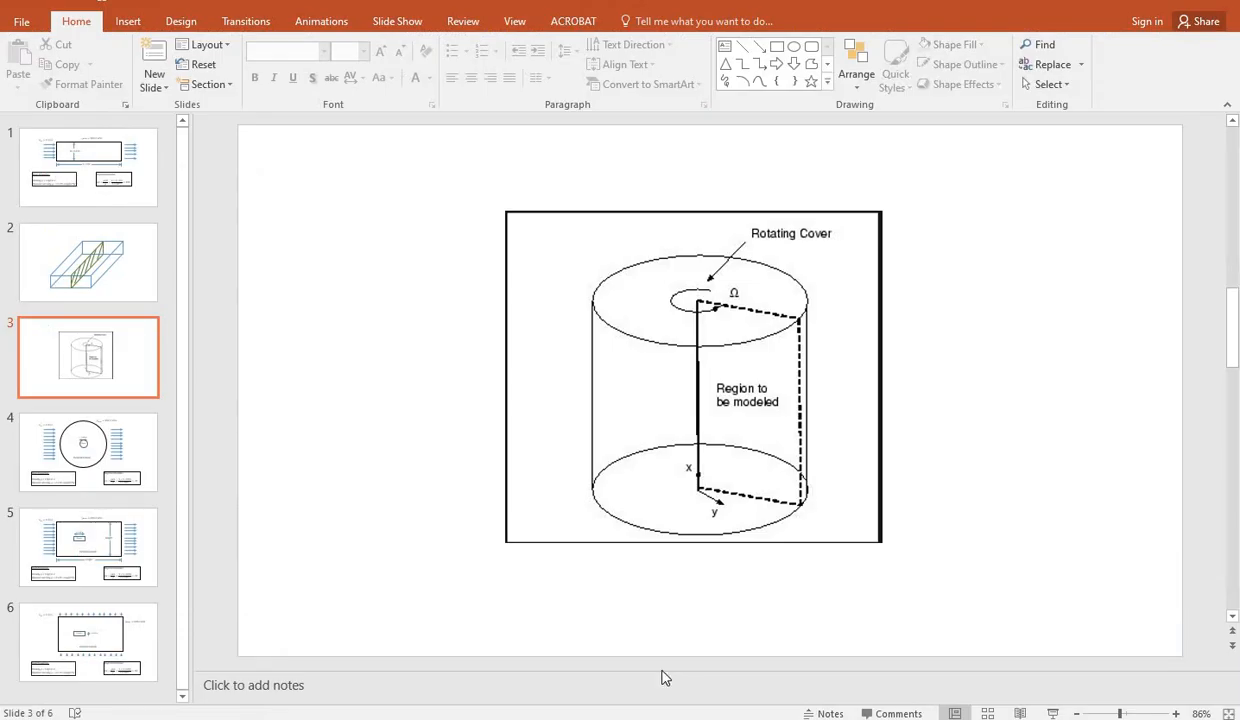
pyautogui.hotkey('alt', 'Tab')
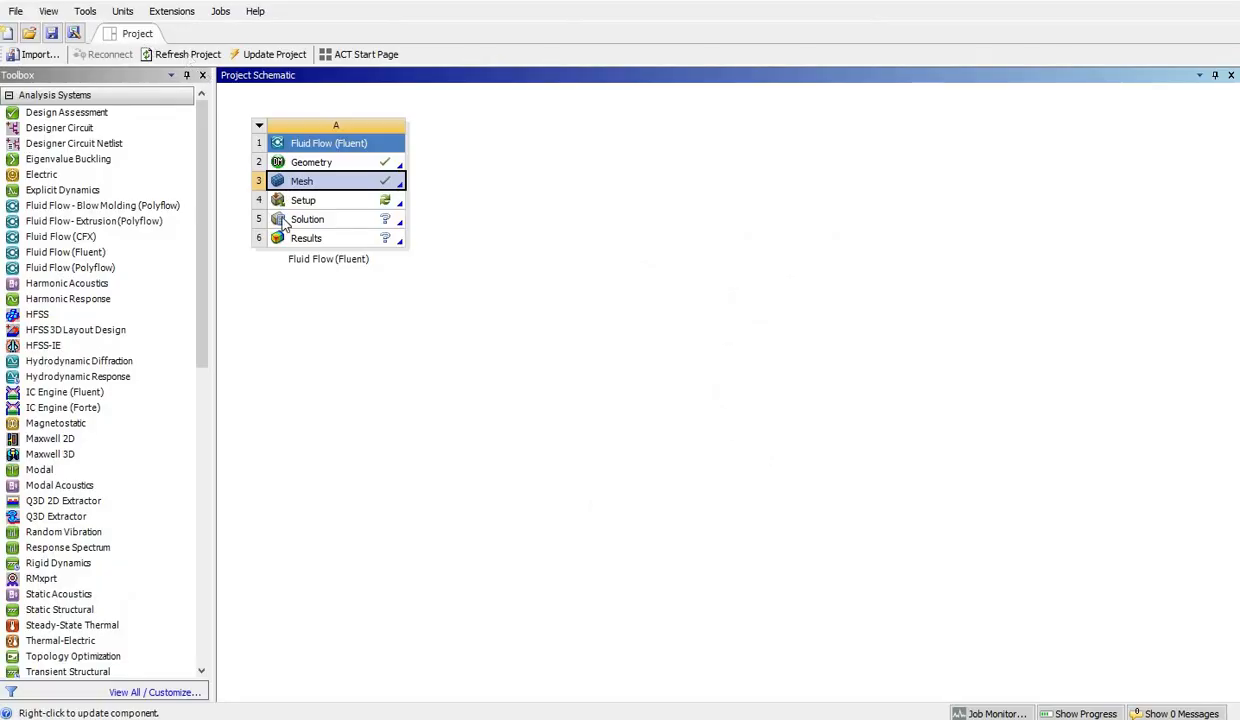
pyautogui.doubleClick(337, 205)
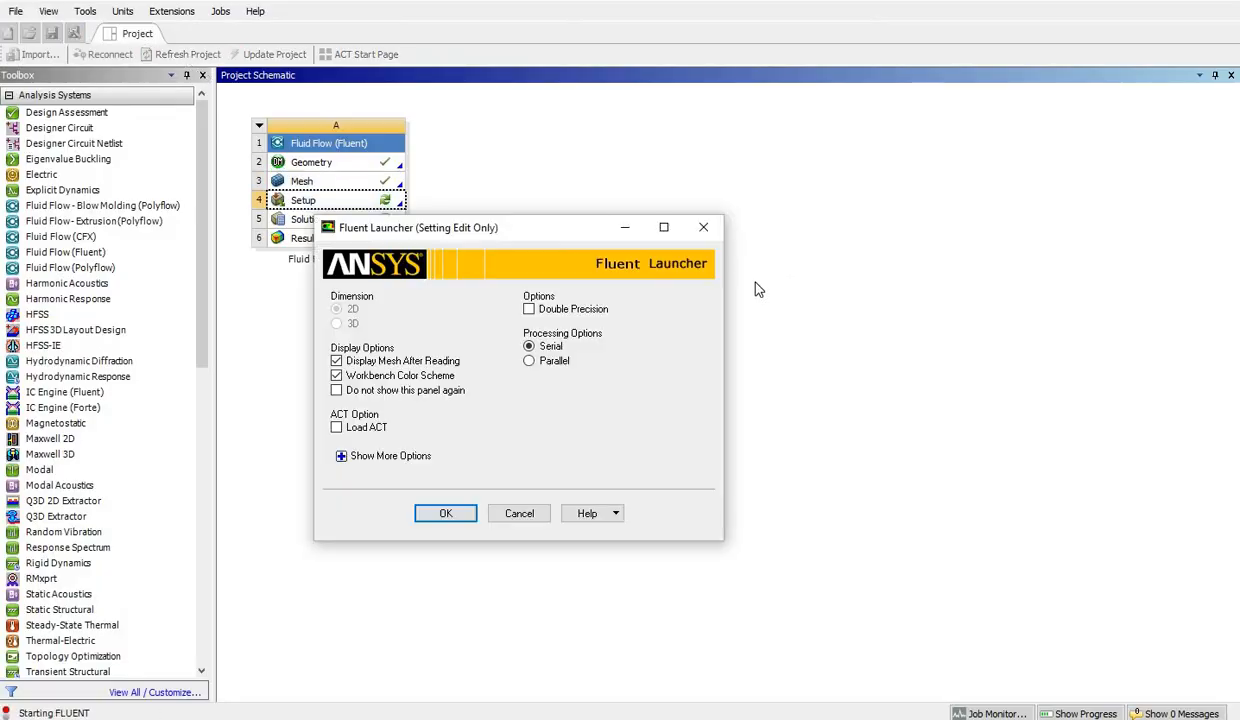
pyautogui.click(528, 309)
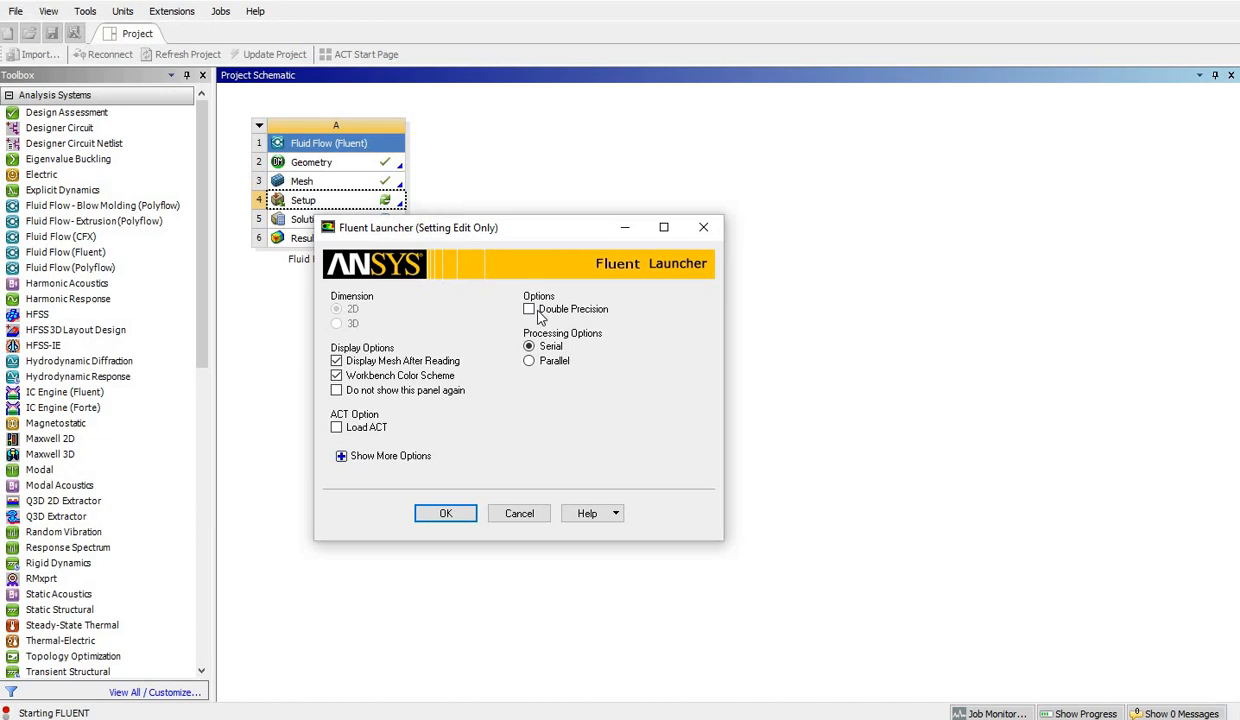
pyautogui.click(446, 528)
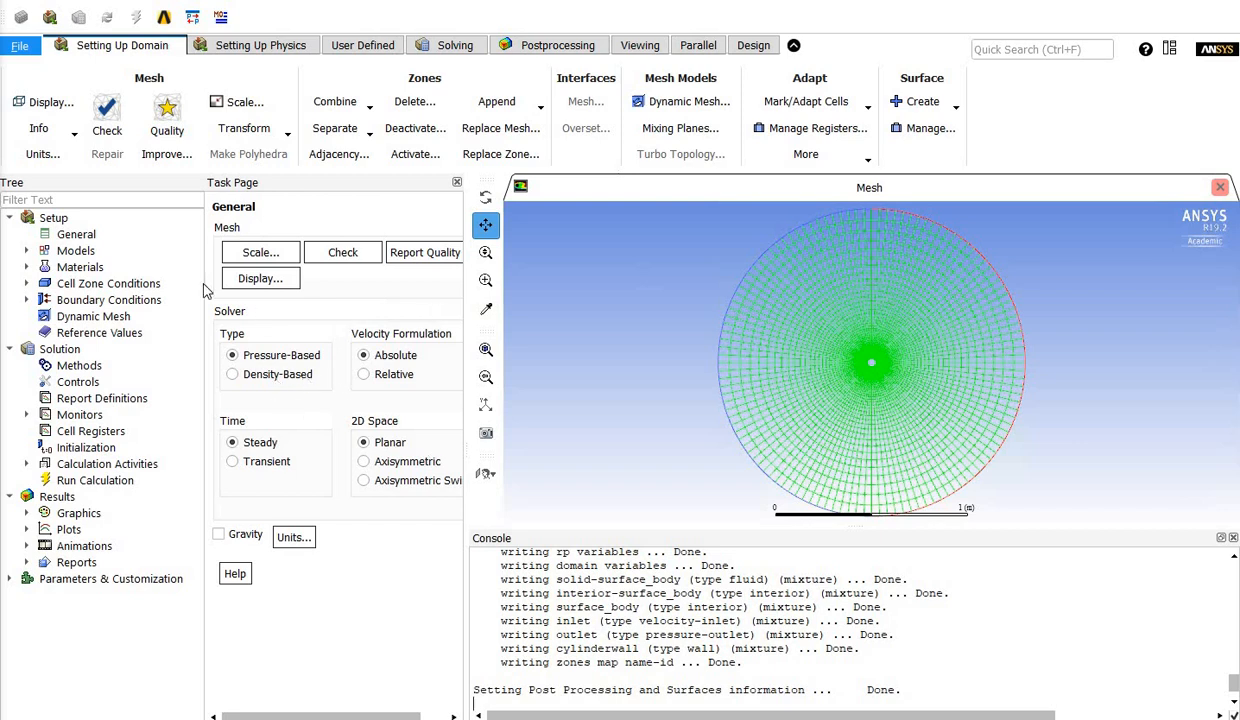
# Run the mesh check from the General setup settings
pyautogui.click(76, 236)
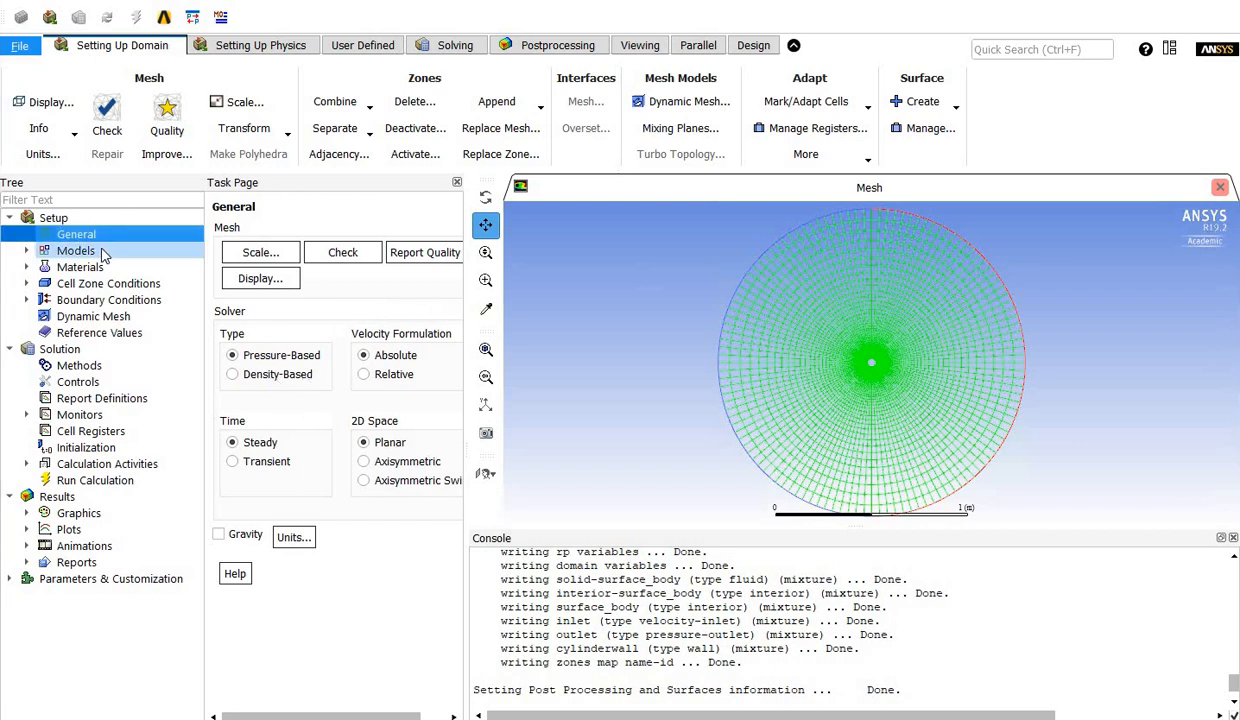
pyautogui.click(340, 252)
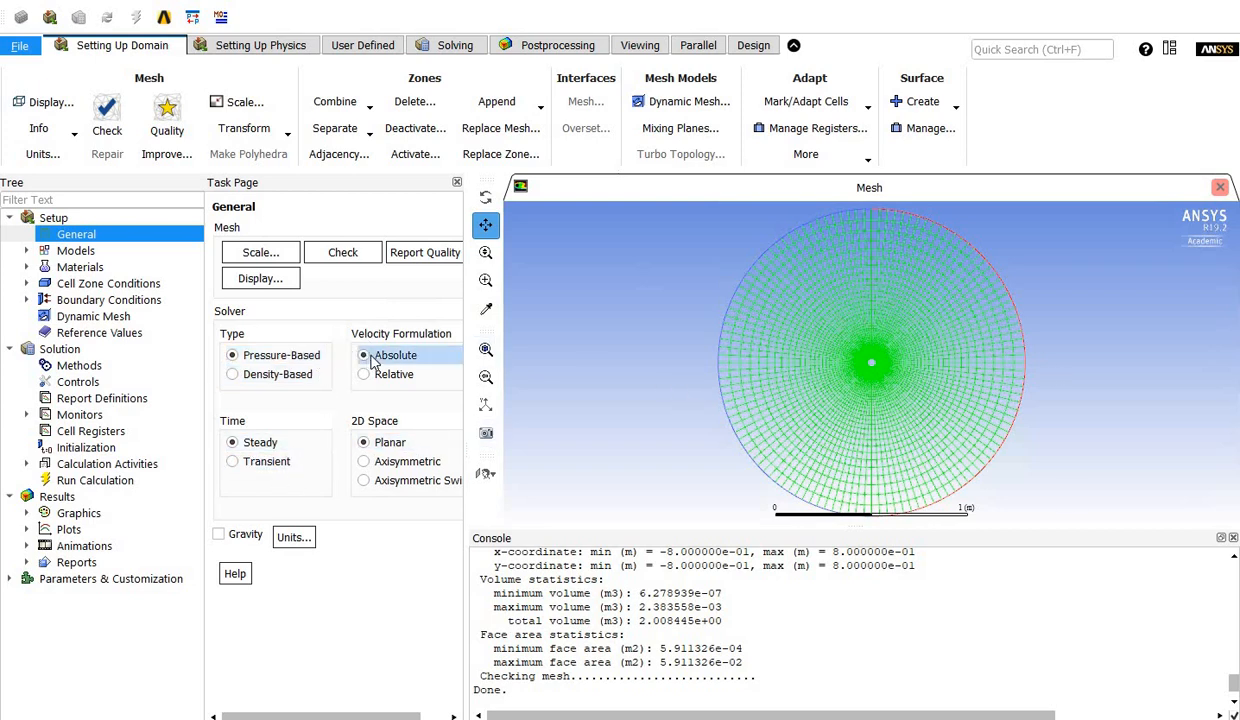
# Open the viscous model options and switch to PowerPoint to review the fluid properties and Reynolds number on slide 4
pyautogui.click(76, 251)
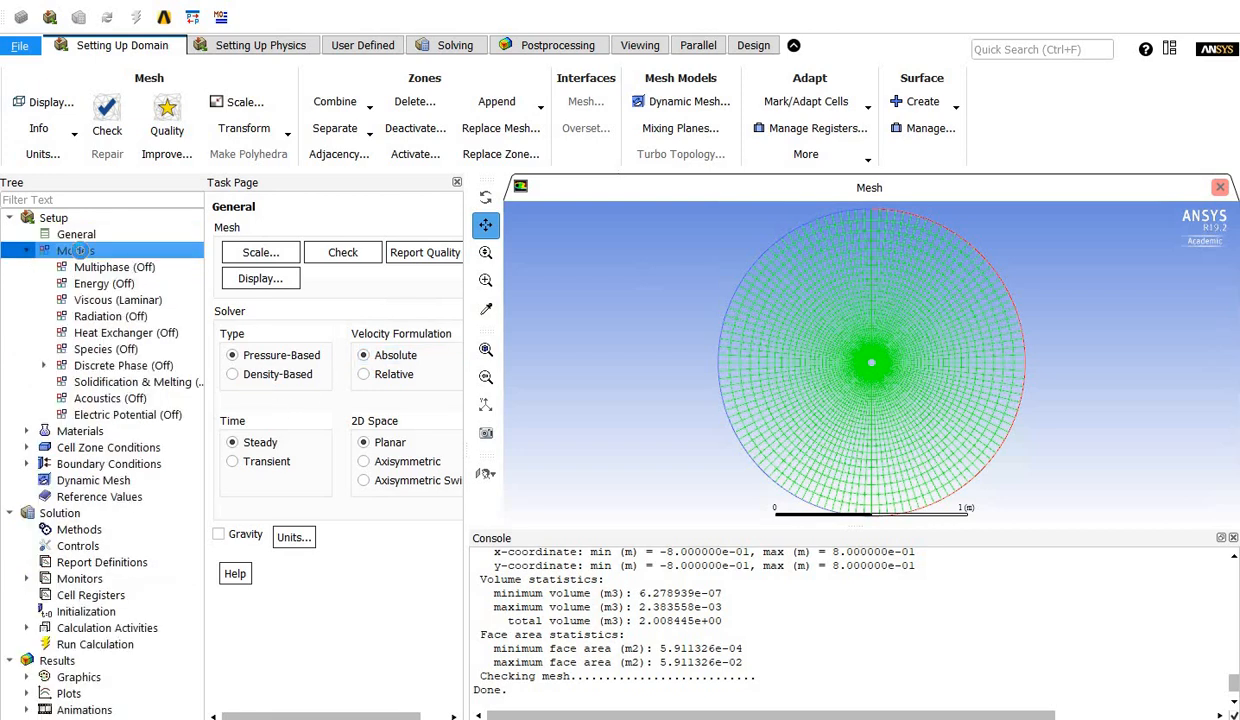
pyautogui.click(262, 258)
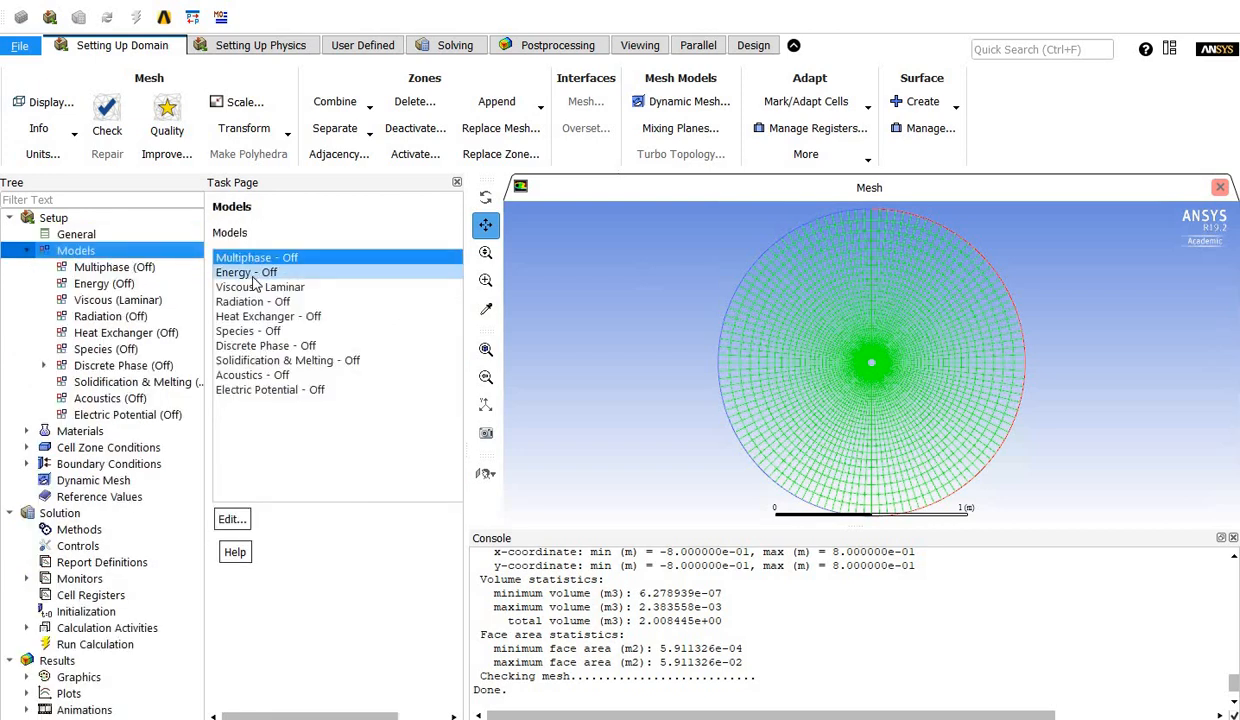
pyautogui.click(252, 275)
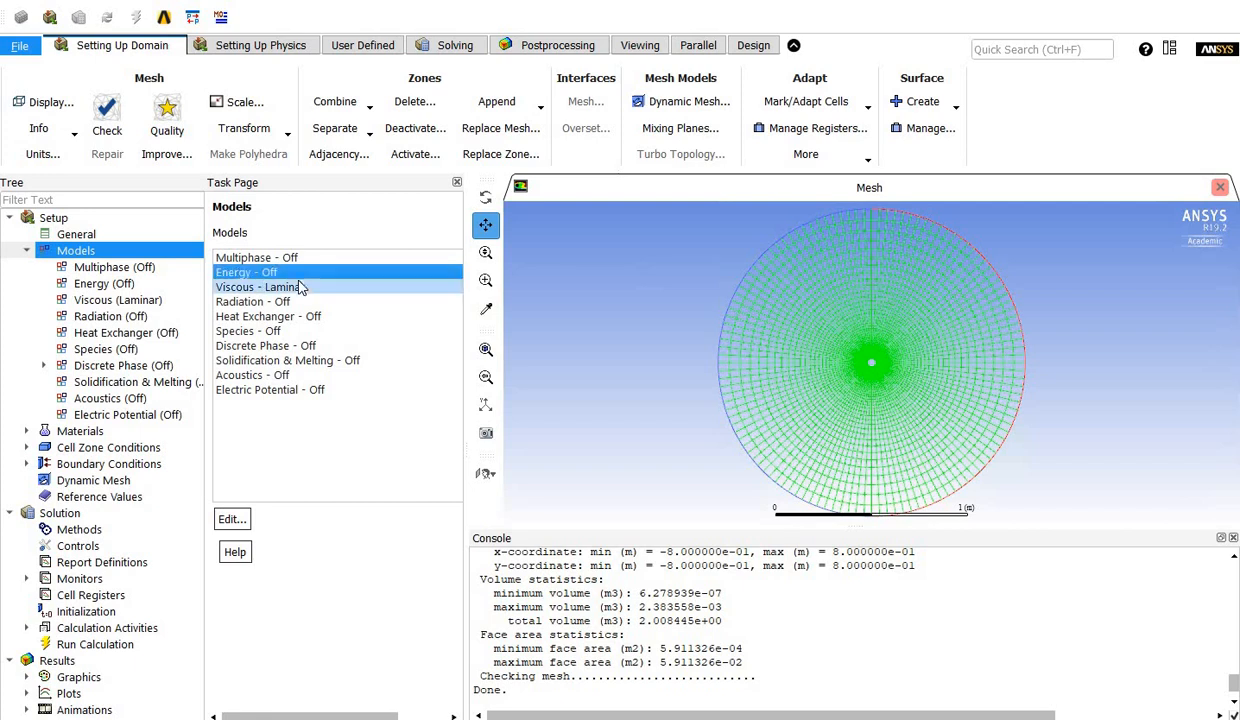
pyautogui.click(256, 287)
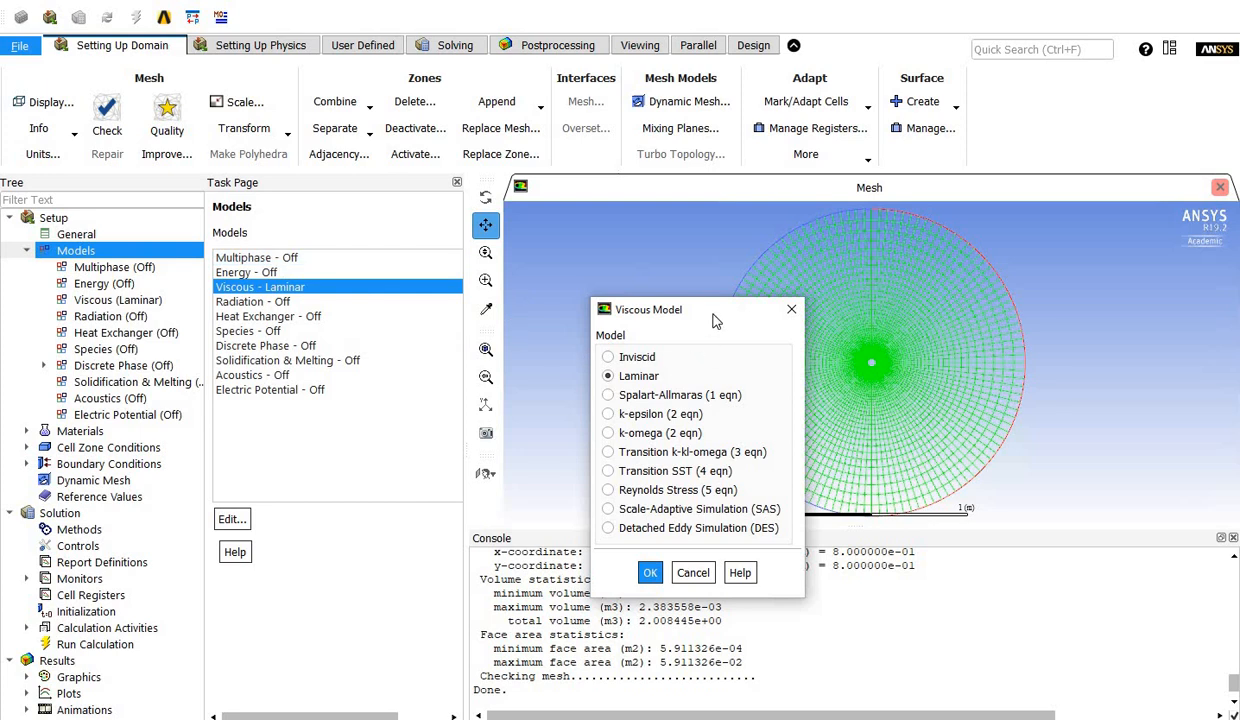
pyautogui.moveTo(713, 320); pyautogui.dragTo(438, 307)
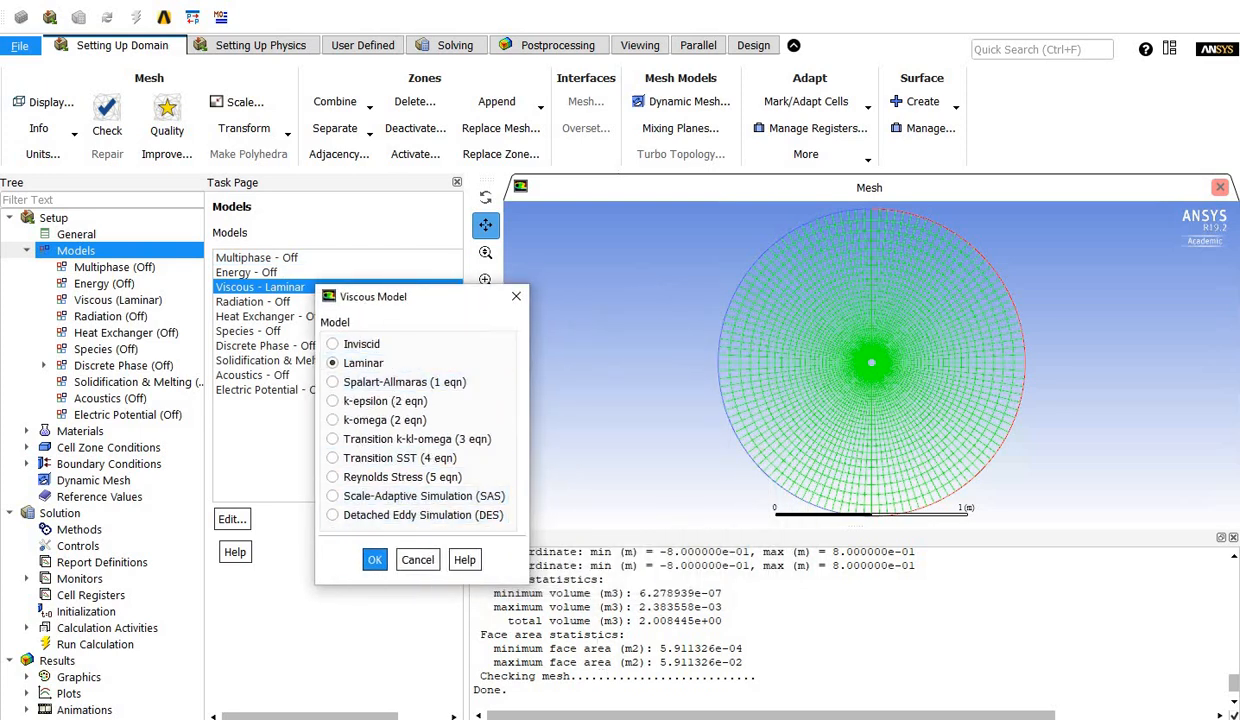
pyautogui.hotkey('alt', 'Tab')
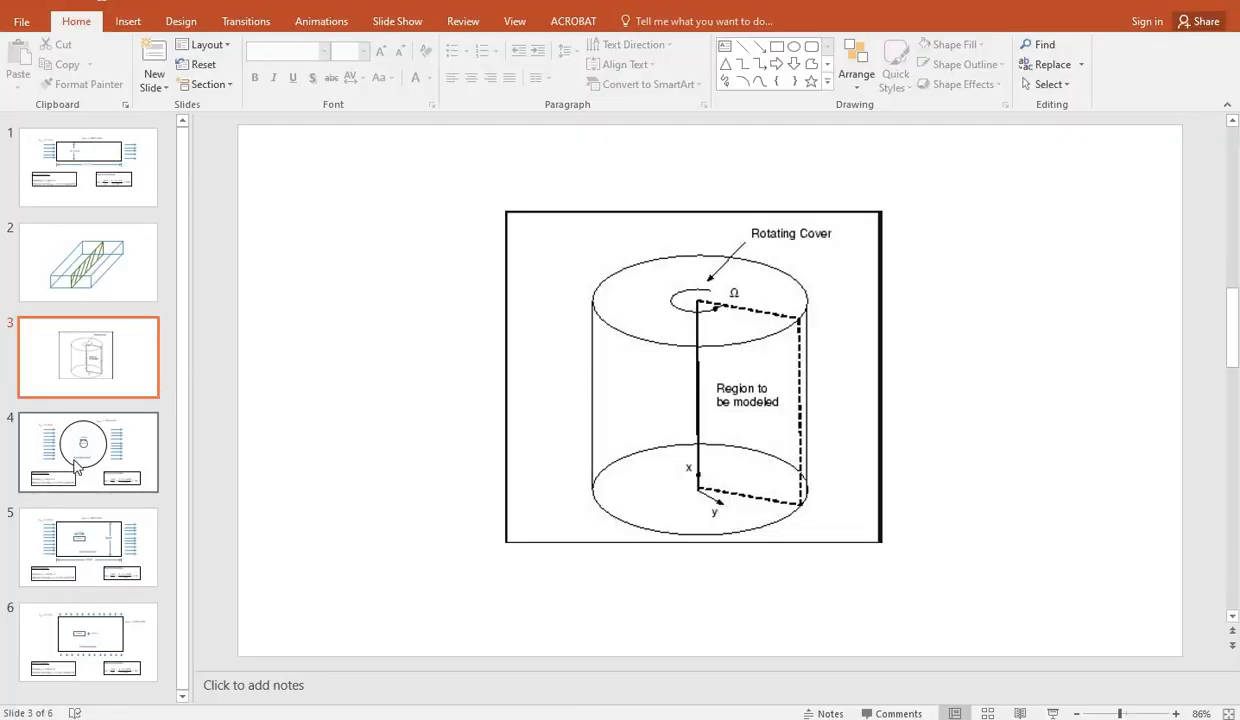
pyautogui.click(77, 467)
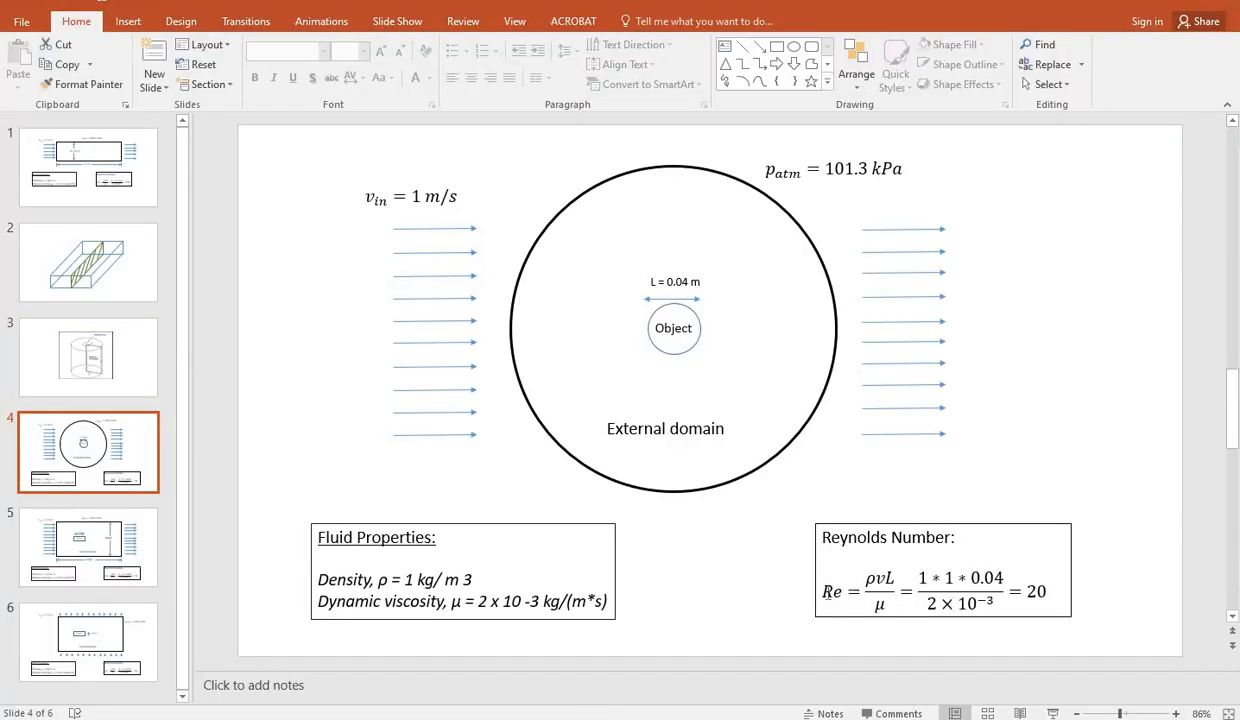
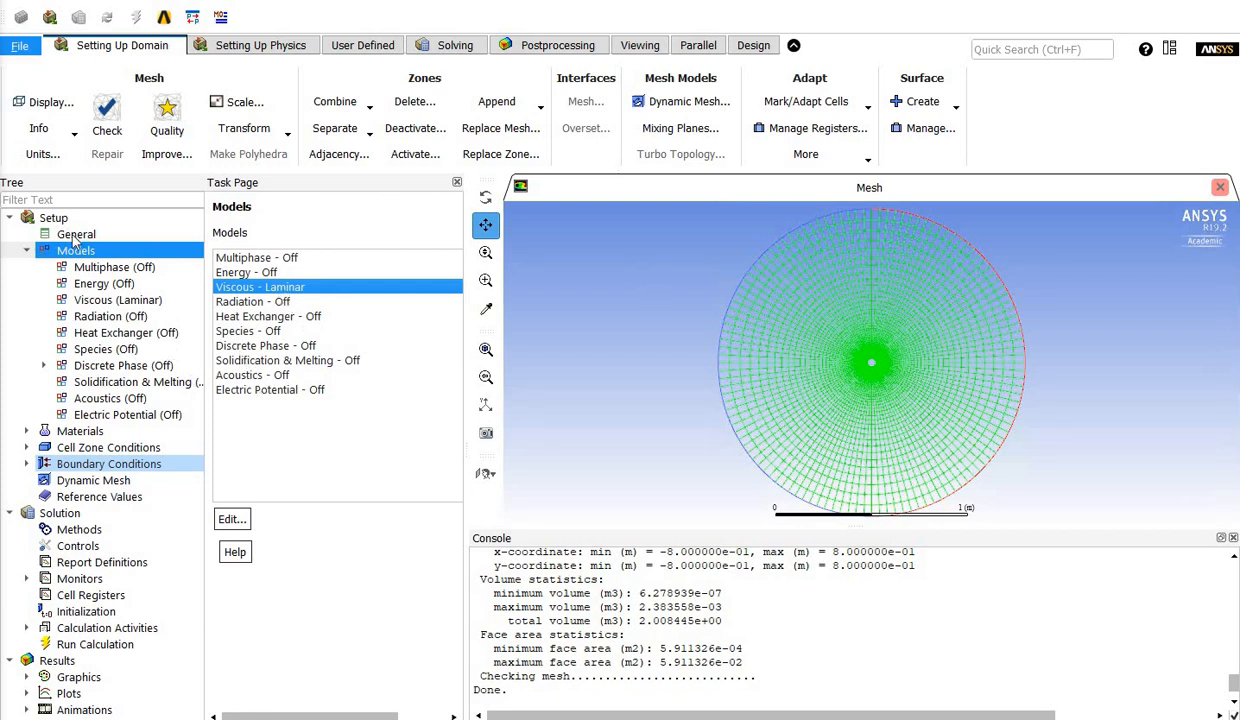
# Copy water-liquid (h2o<l>) from the Fluent database into the case's fluid materials
pyautogui.doubleClick(79, 431)
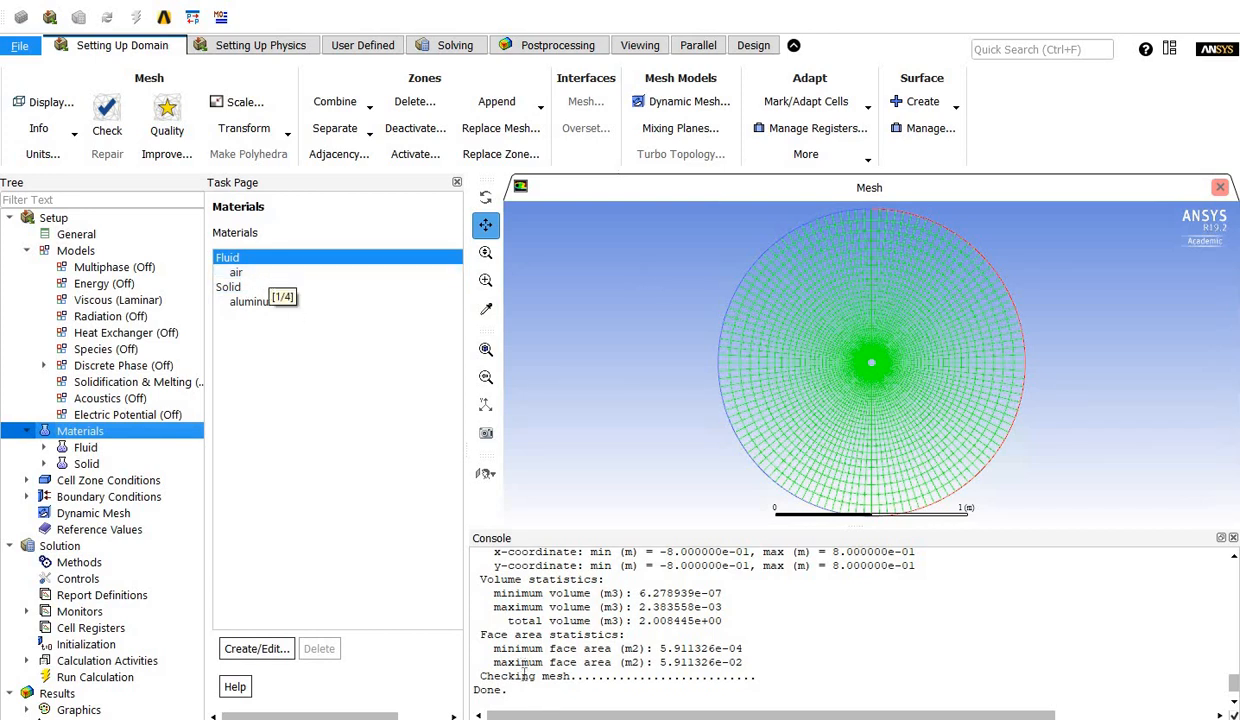
pyautogui.doubleClick(261, 277)
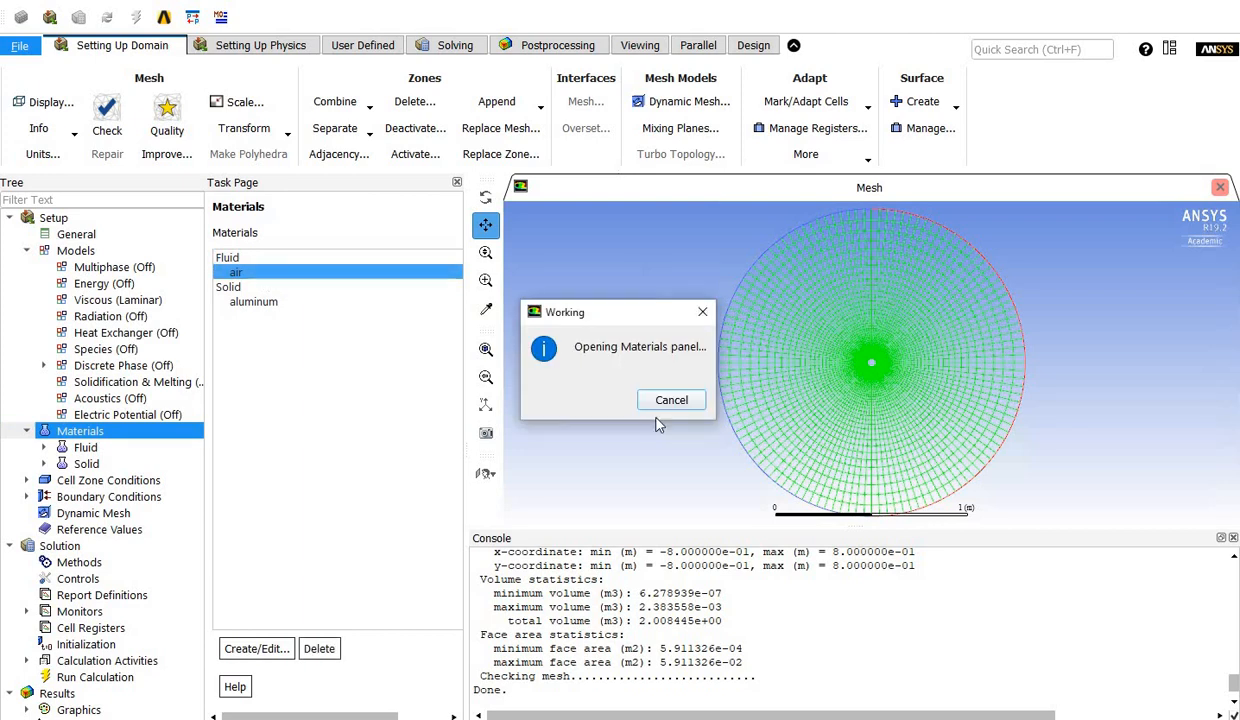
pyautogui.moveTo(685, 305); pyautogui.dragTo(527, 223)
pyautogui.click(1075, 325)
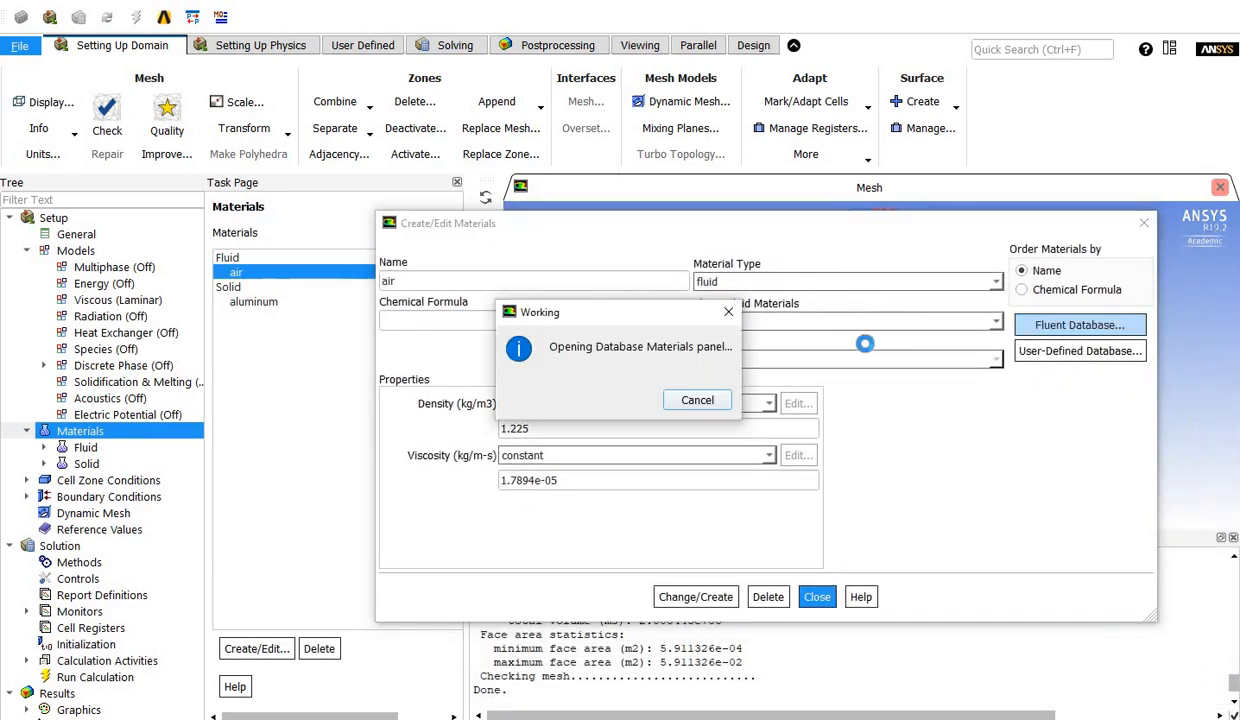
pyautogui.moveTo(840, 382); pyautogui.dragTo(840, 445)
pyautogui.click(598, 405)
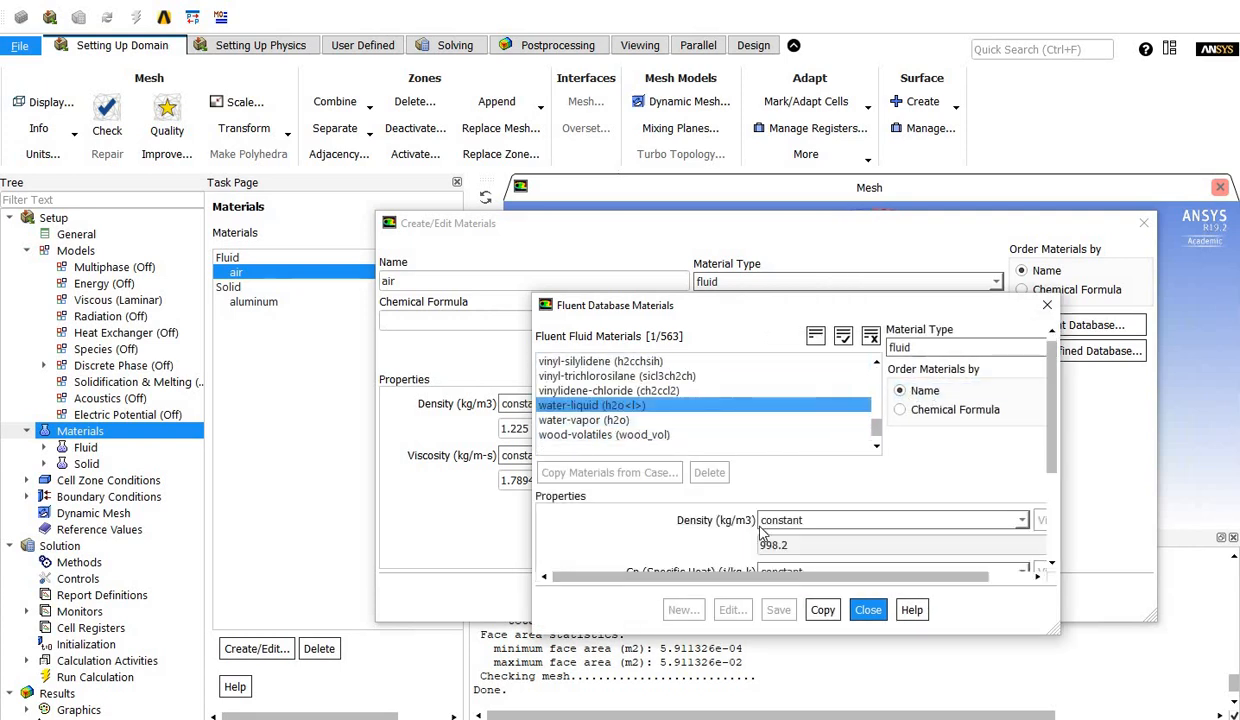
pyautogui.moveTo(808, 313); pyautogui.dragTo(775, 172)
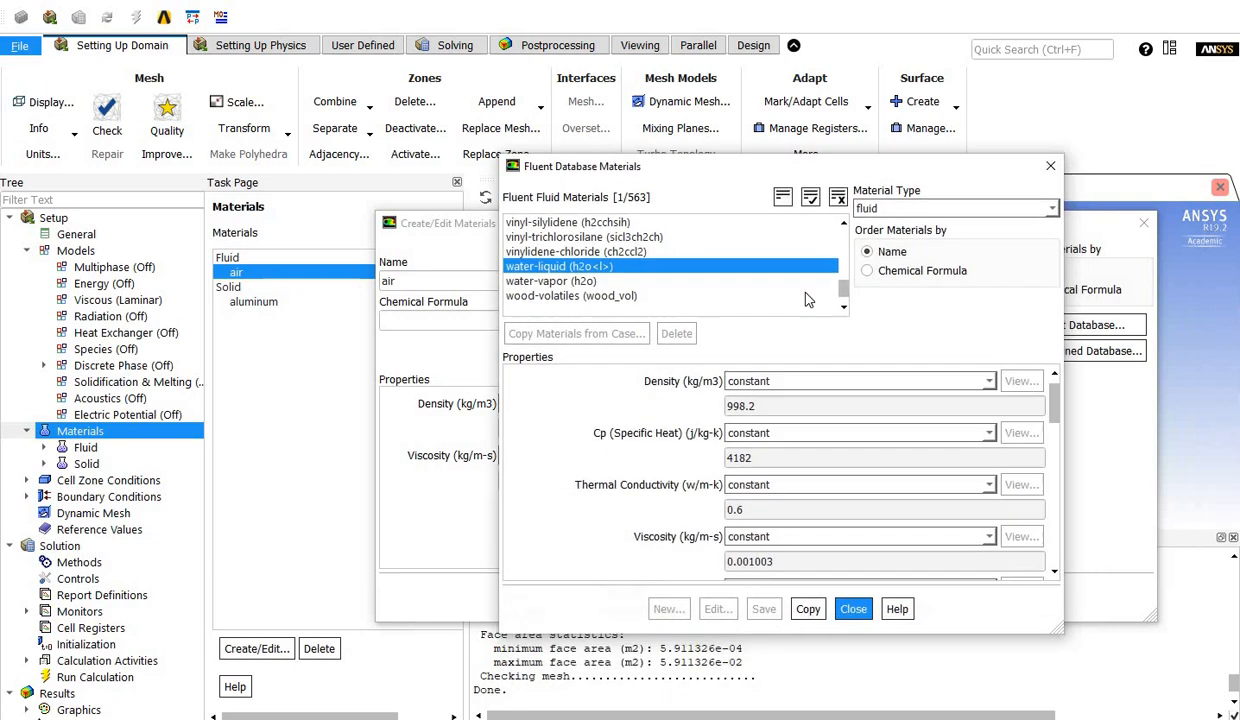
pyautogui.click(808, 608)
pyautogui.click(853, 607)
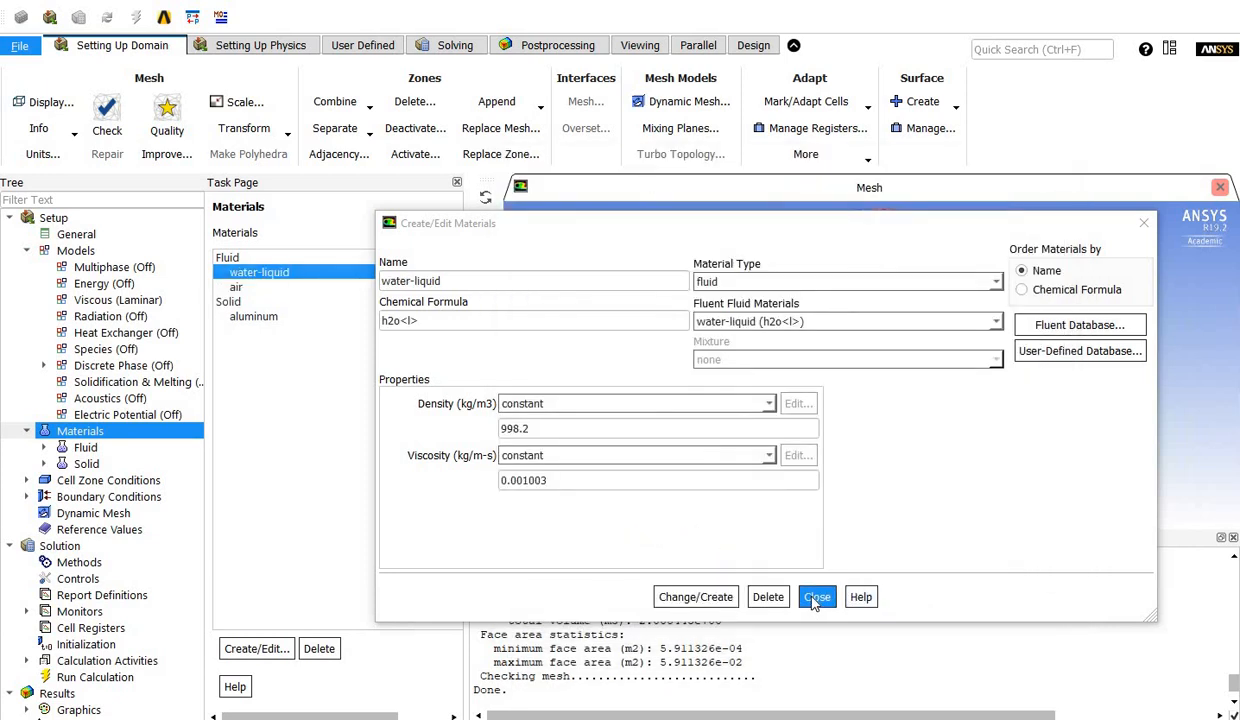
# Close the material editor and try to delete air from the fluid materials
pyautogui.click(817, 597)
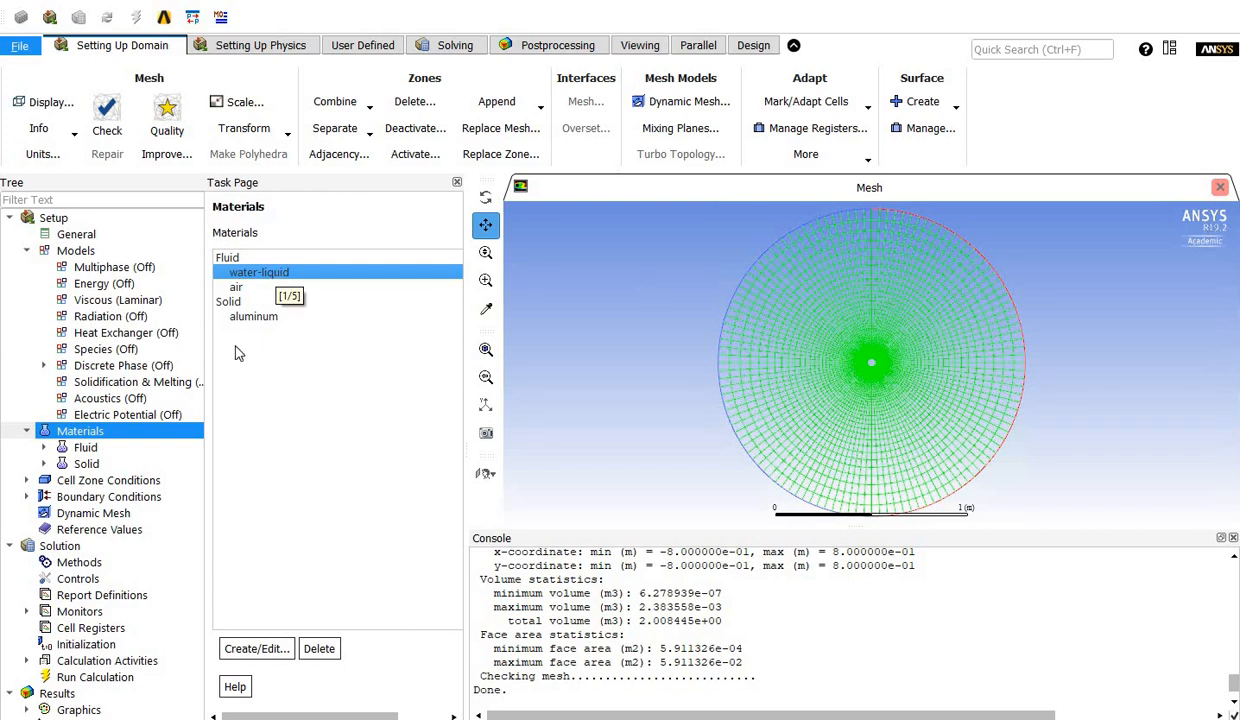
pyautogui.click(236, 287)
pyautogui.click(319, 648)
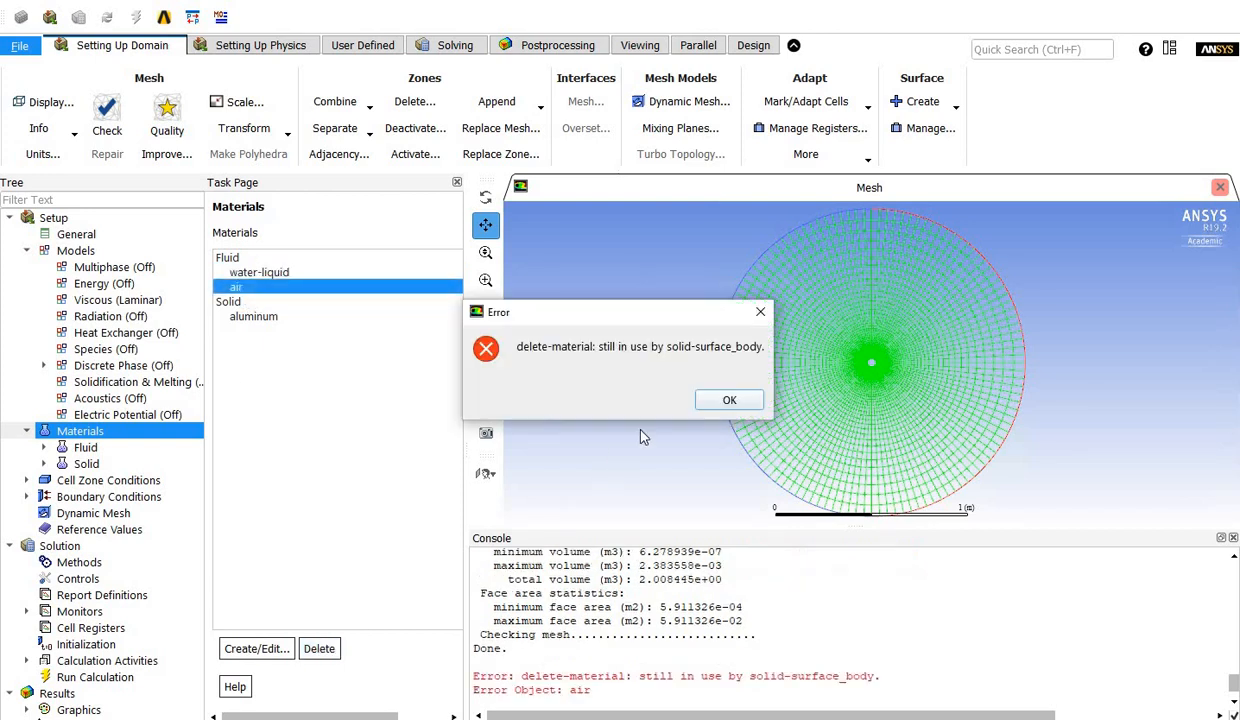
pyautogui.click(727, 400)
# Rename the water-liquid material as fluid and clear its chemical formula
pyautogui.doubleClick(260, 272)
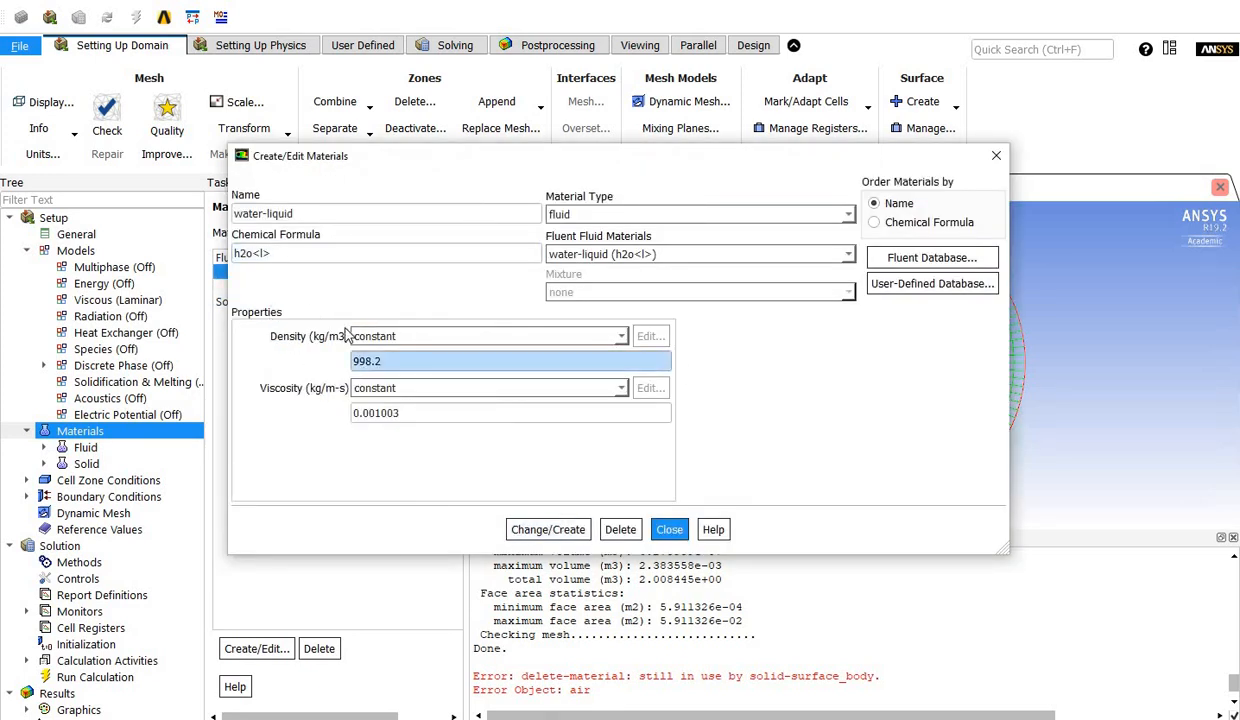
pyautogui.moveTo(339, 212); pyautogui.dragTo(134, 219)
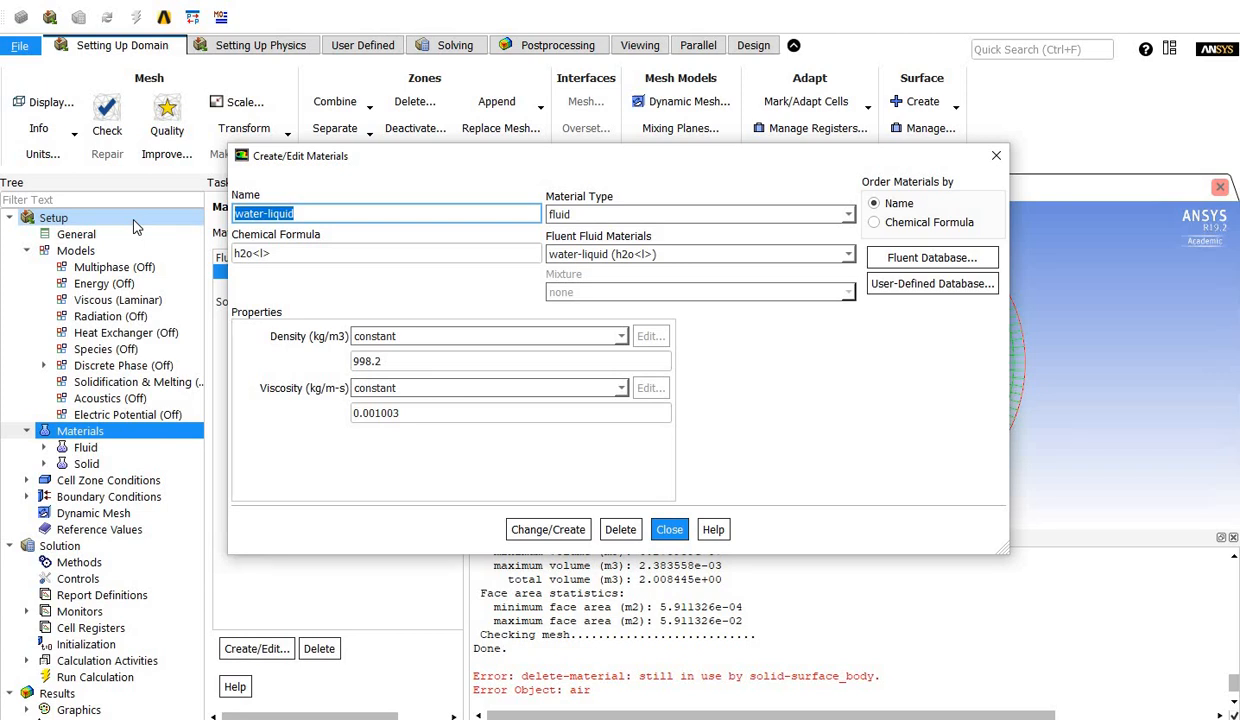
pyautogui.write('f')
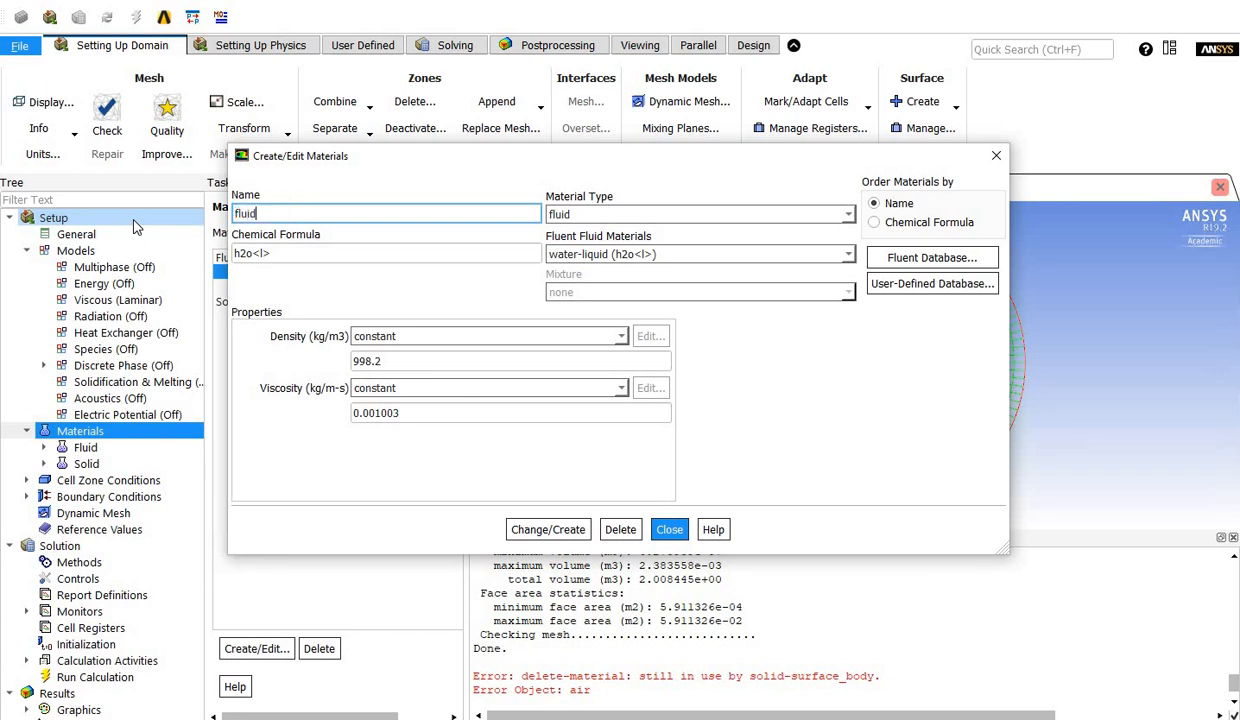
pyautogui.write('luid')
pyautogui.press('Tab')
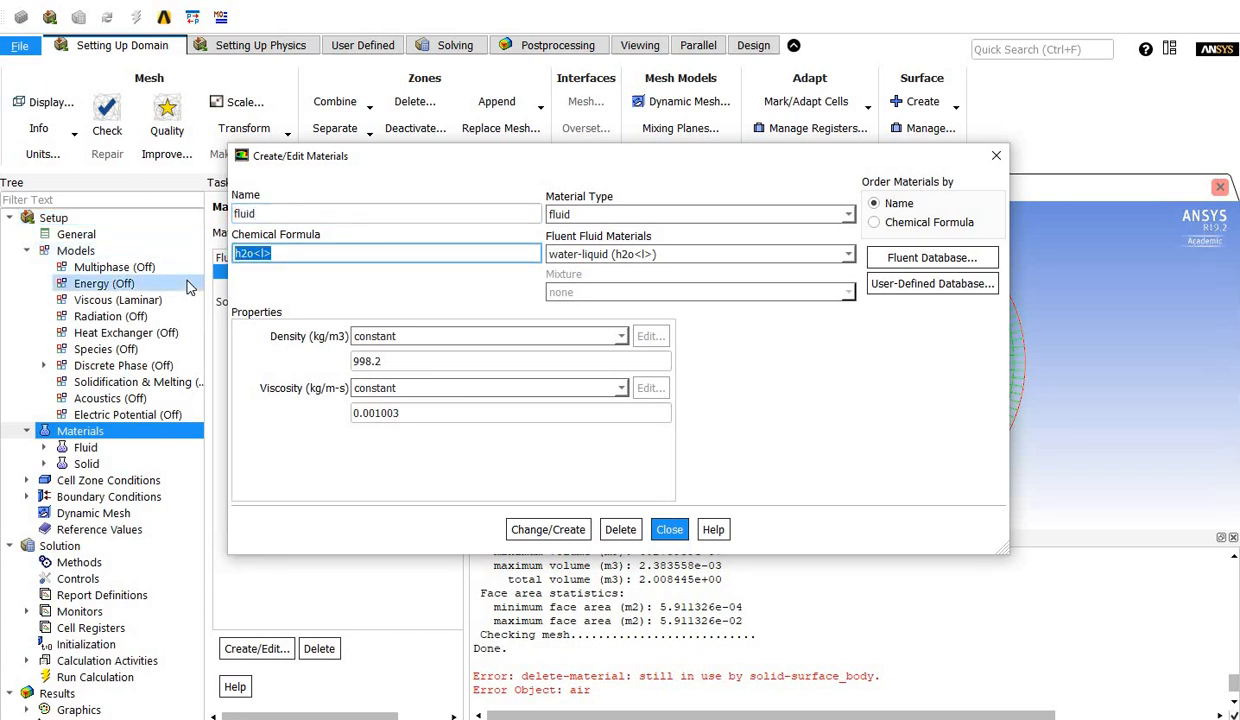
pyautogui.press('BackSpace')
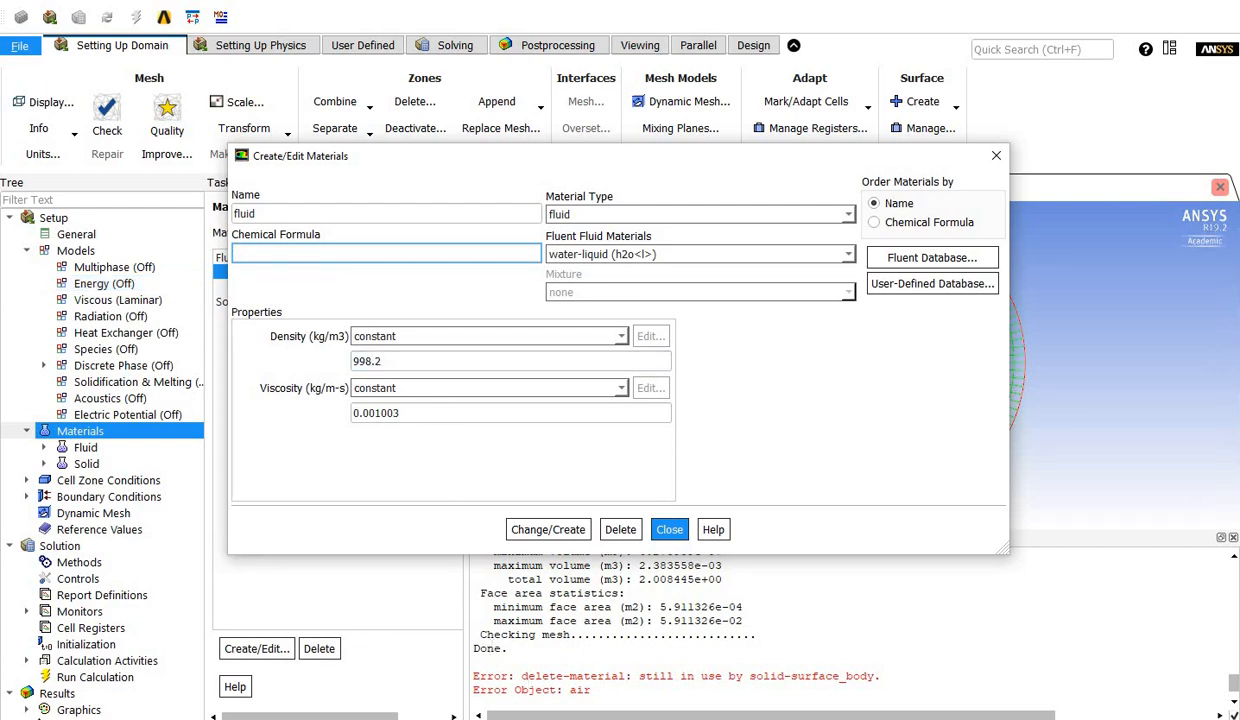
# Set the renamed material's density to 1 kg/m3 and viscosity to 2e-3 kg/m-s as given on the slide, overwriting water-liquid
pyautogui.hotkey('alt', 'Tab')
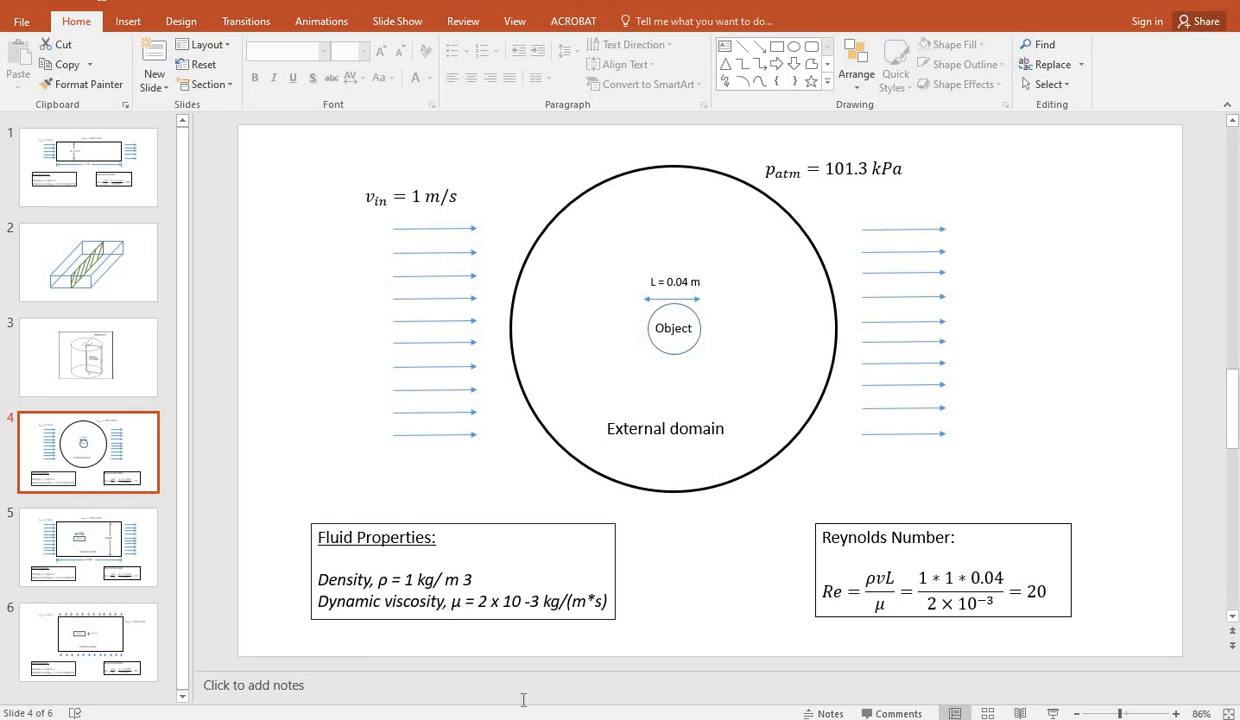
pyautogui.hotkey('alt', 'Tab')
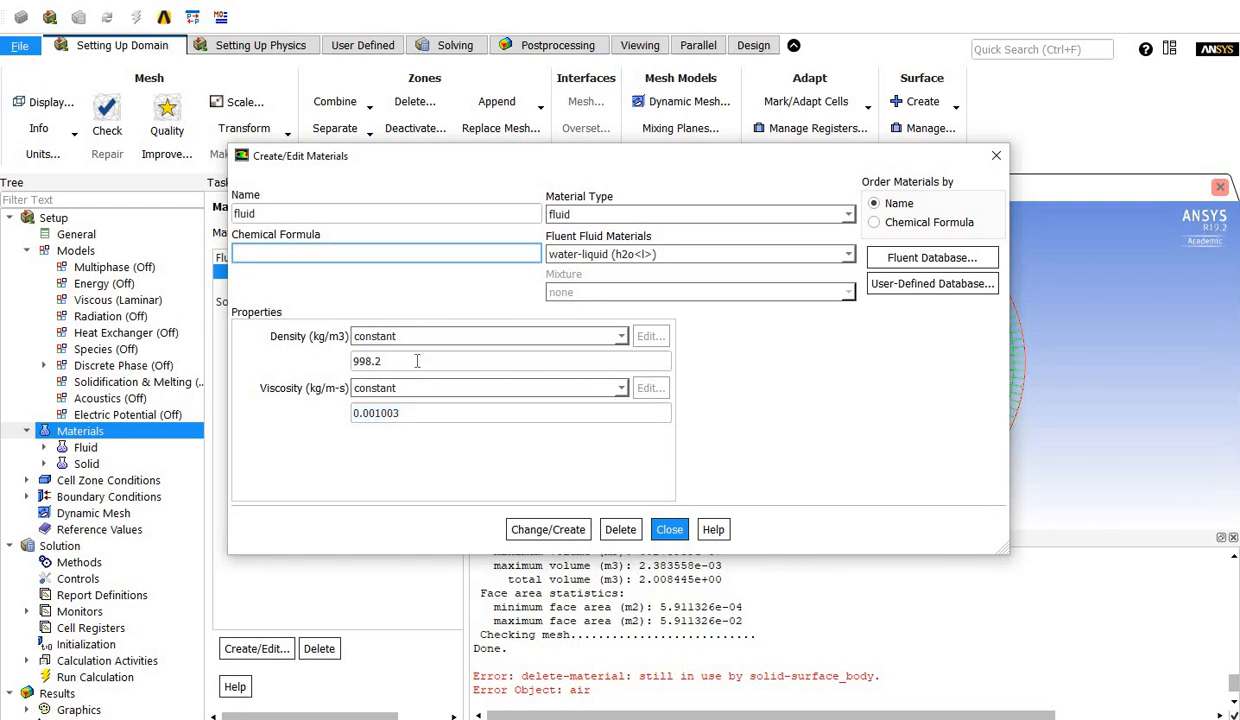
pyautogui.moveTo(400, 362); pyautogui.dragTo(330, 373)
pyautogui.write('1')
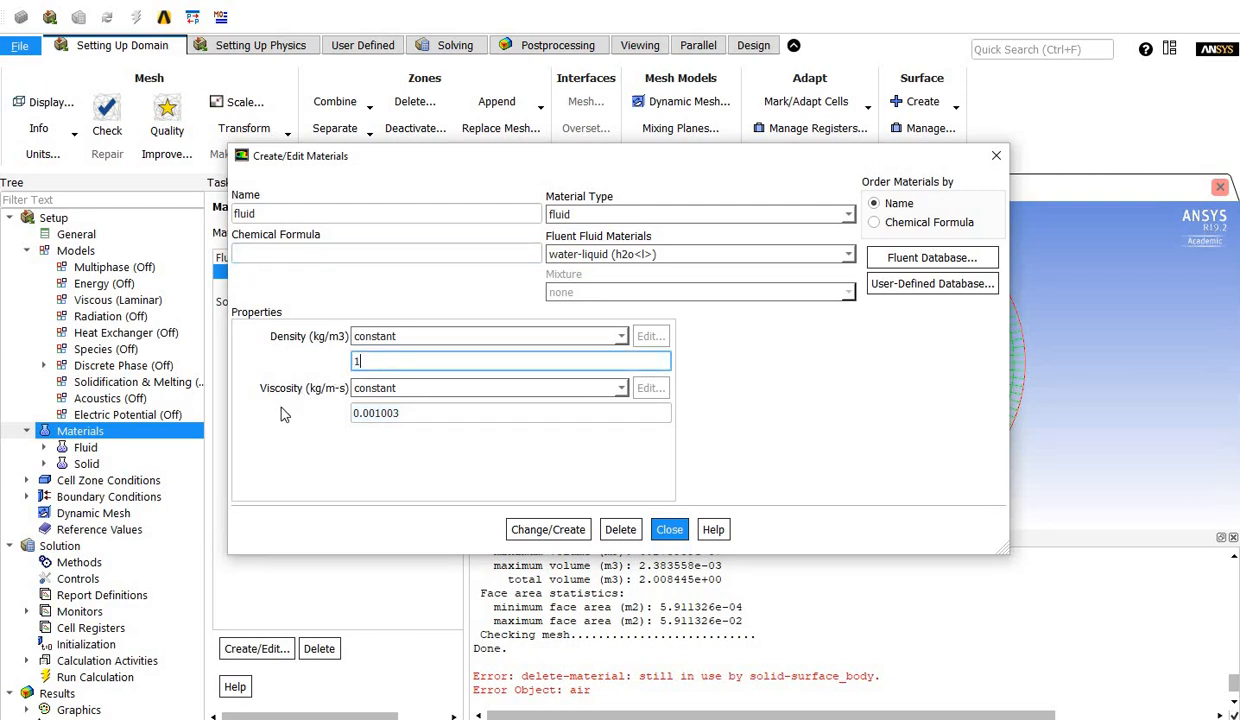
pyautogui.press('Tab')
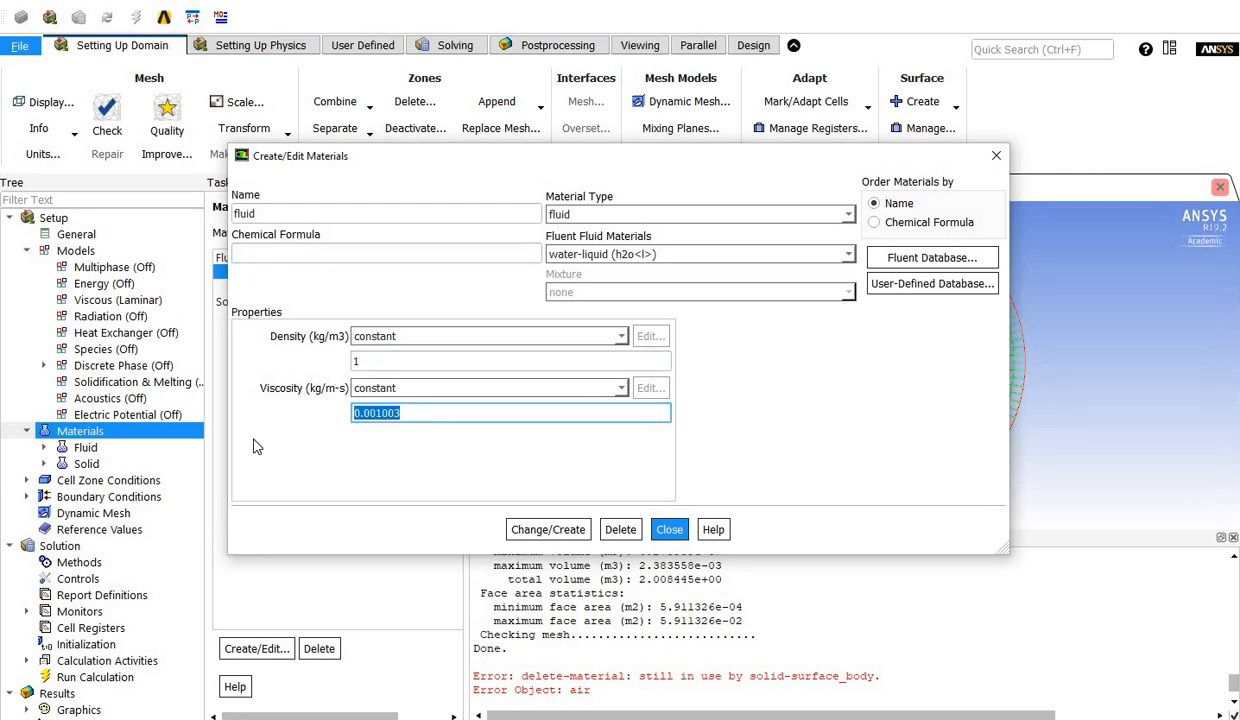
pyautogui.write('2e-3')
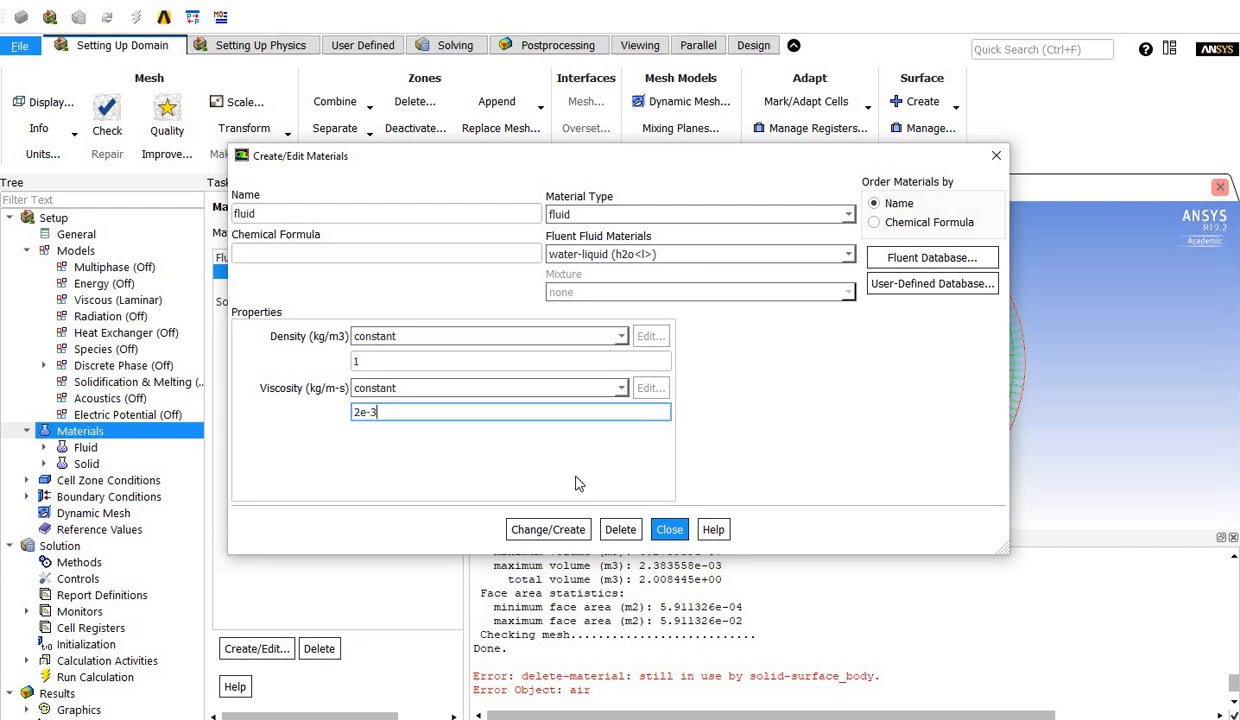
pyautogui.click(545, 522)
pyautogui.click(659, 401)
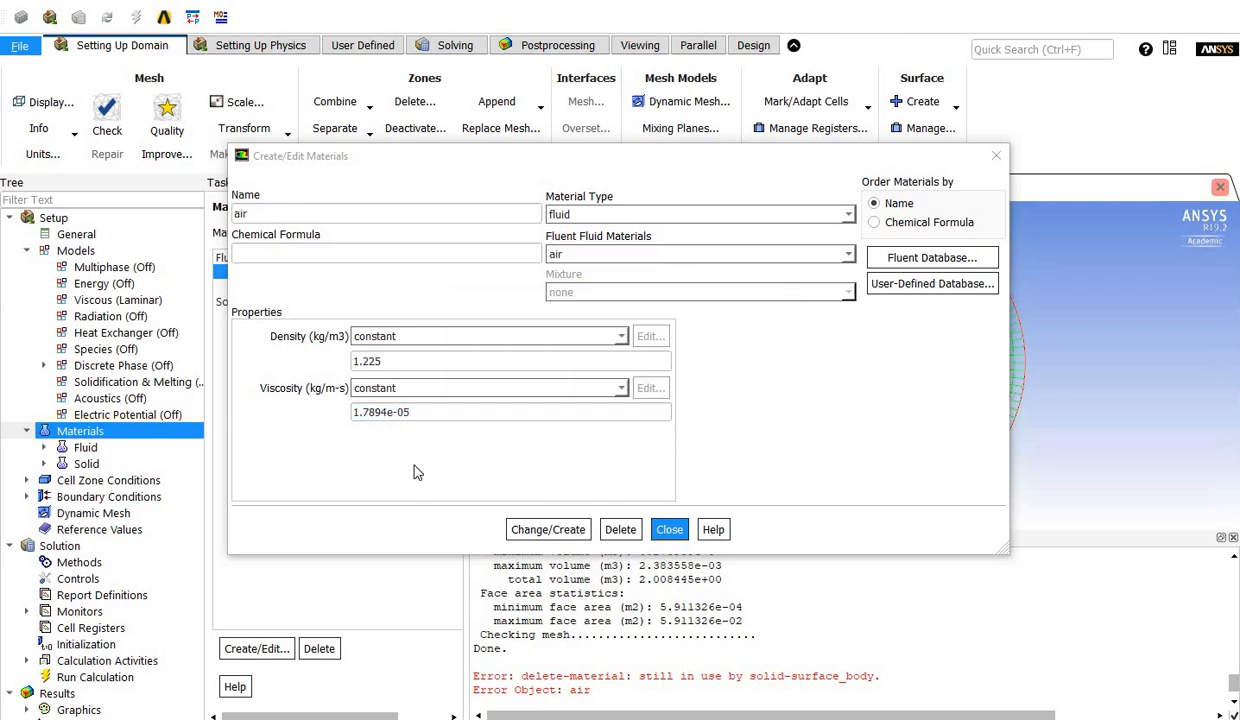
pyautogui.click(668, 529)
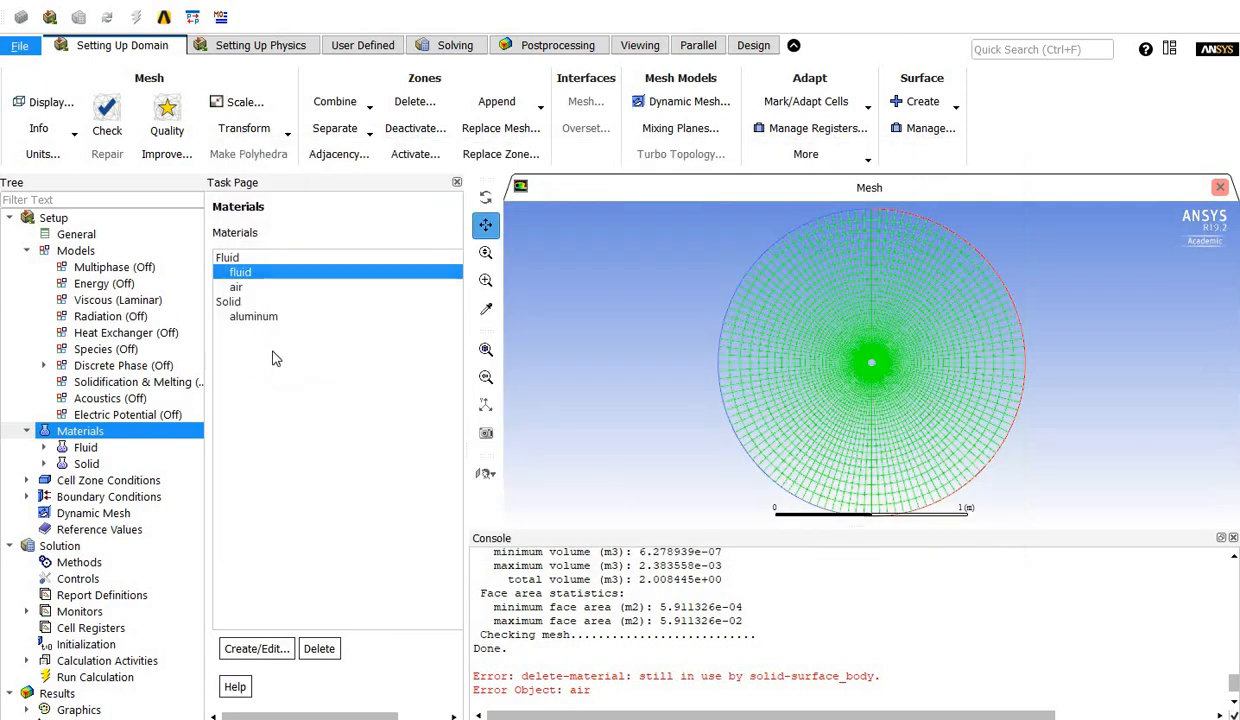
pyautogui.doubleClick(282, 273)
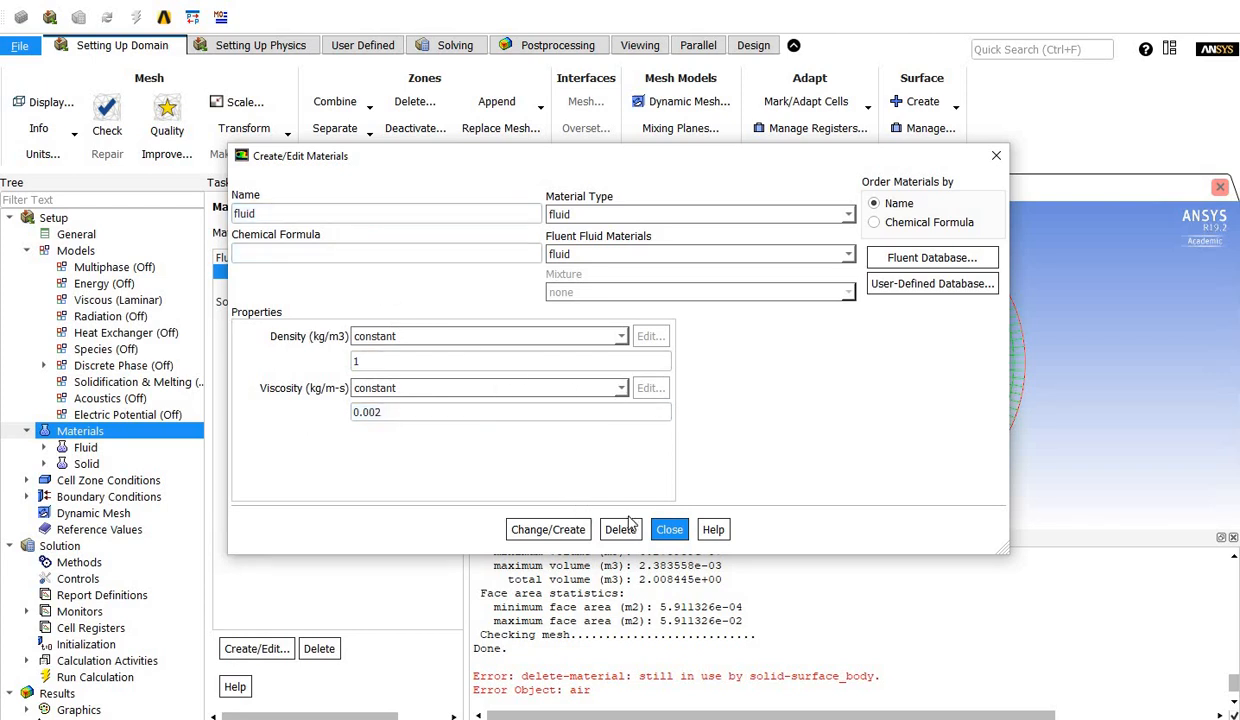
pyautogui.click(666, 528)
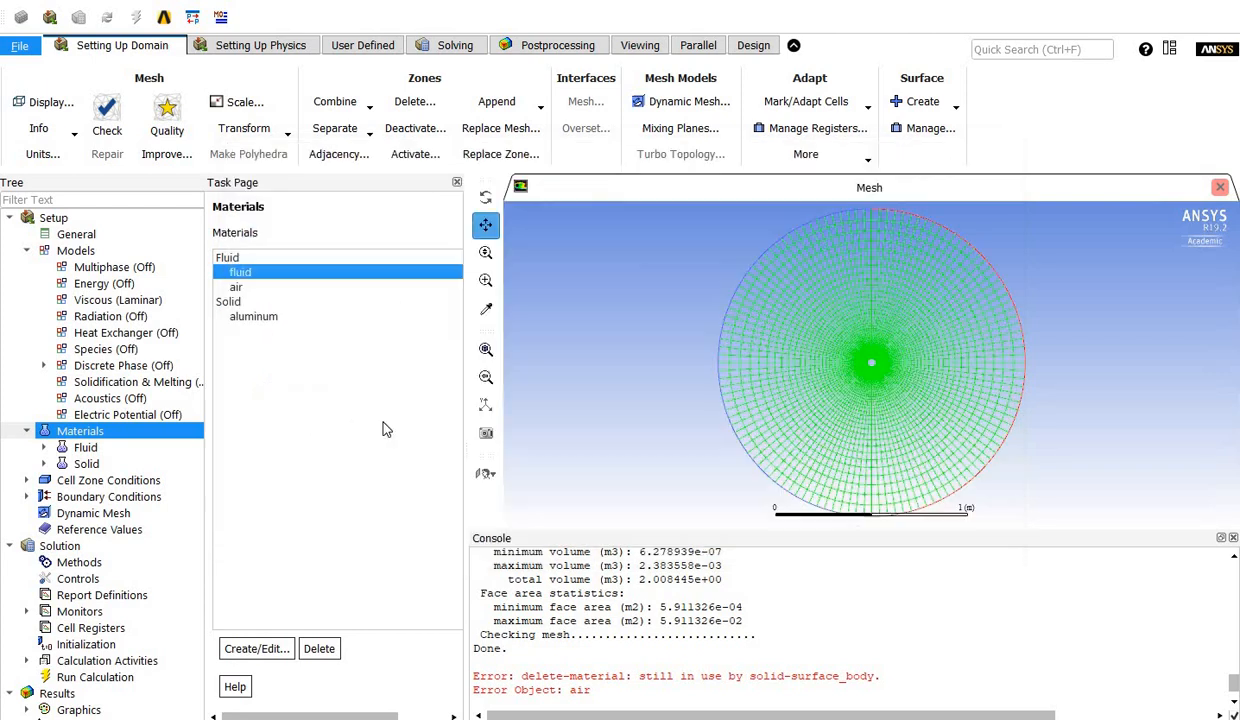
# Try again to delete air from the materials list
pyautogui.click(248, 290)
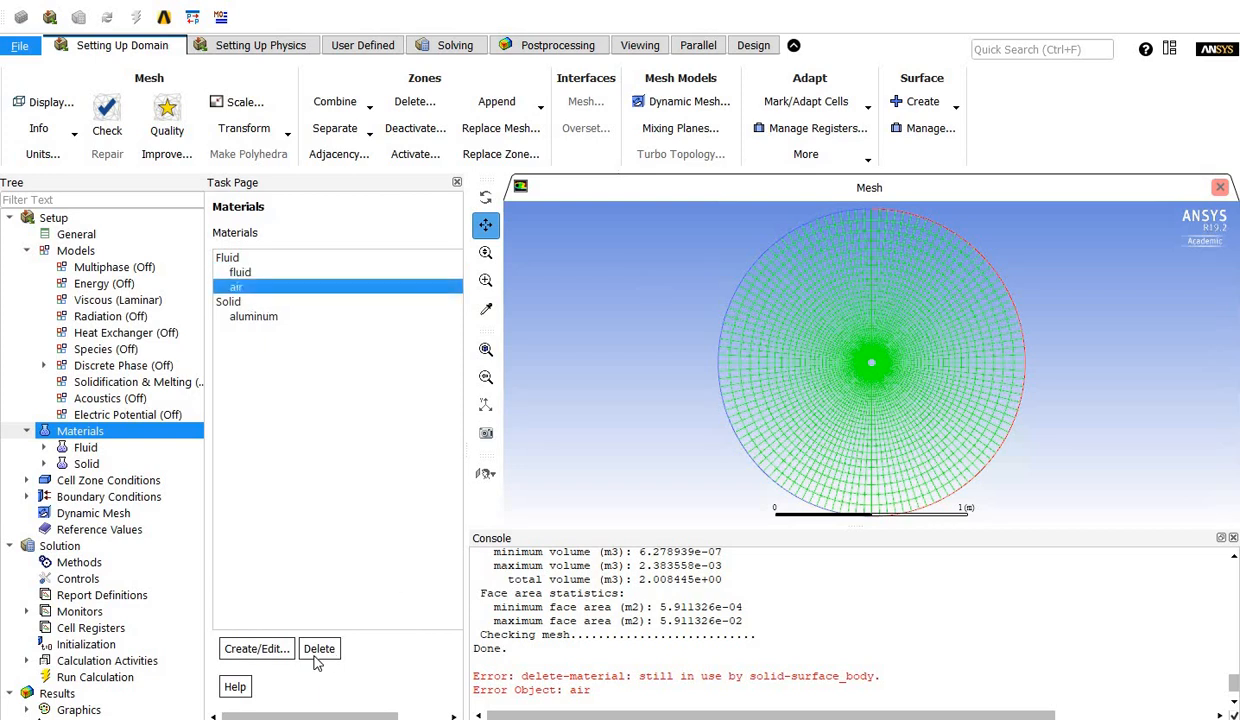
pyautogui.click(319, 648)
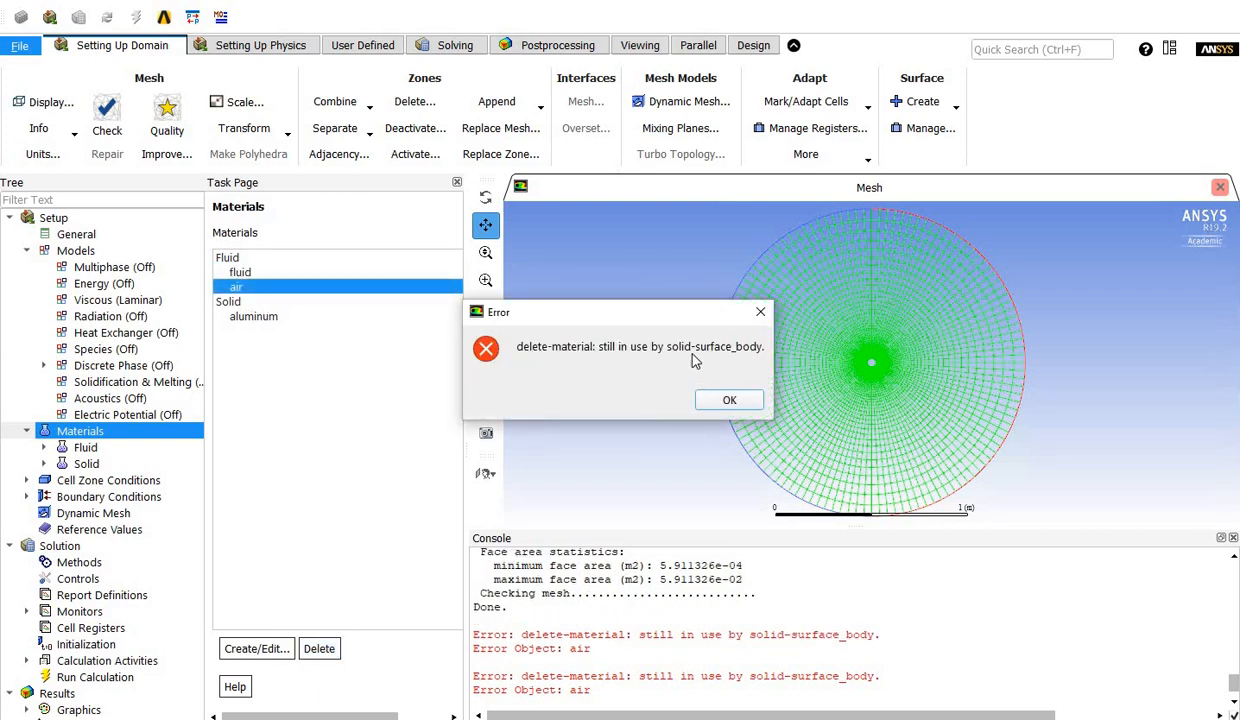
pyautogui.click(728, 400)
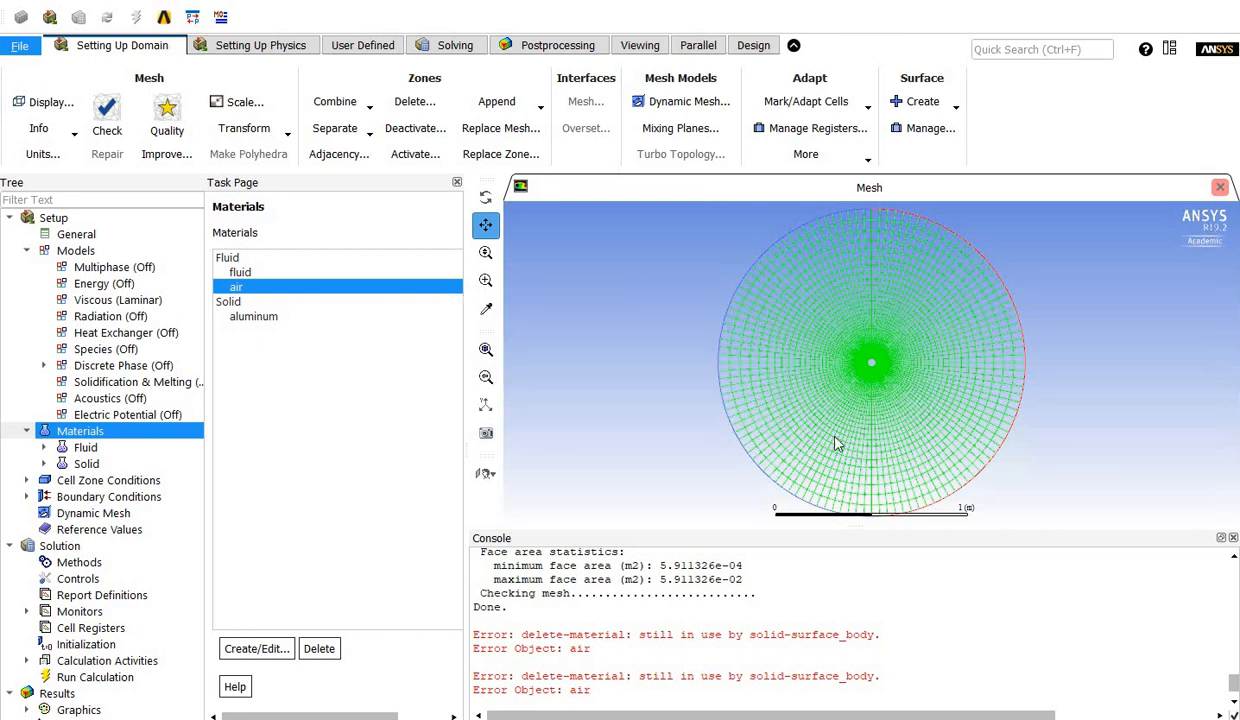
# Assign the material fluid to the solid-surface_body cell zone and delete air from the materials list
pyautogui.doubleClick(95, 480)
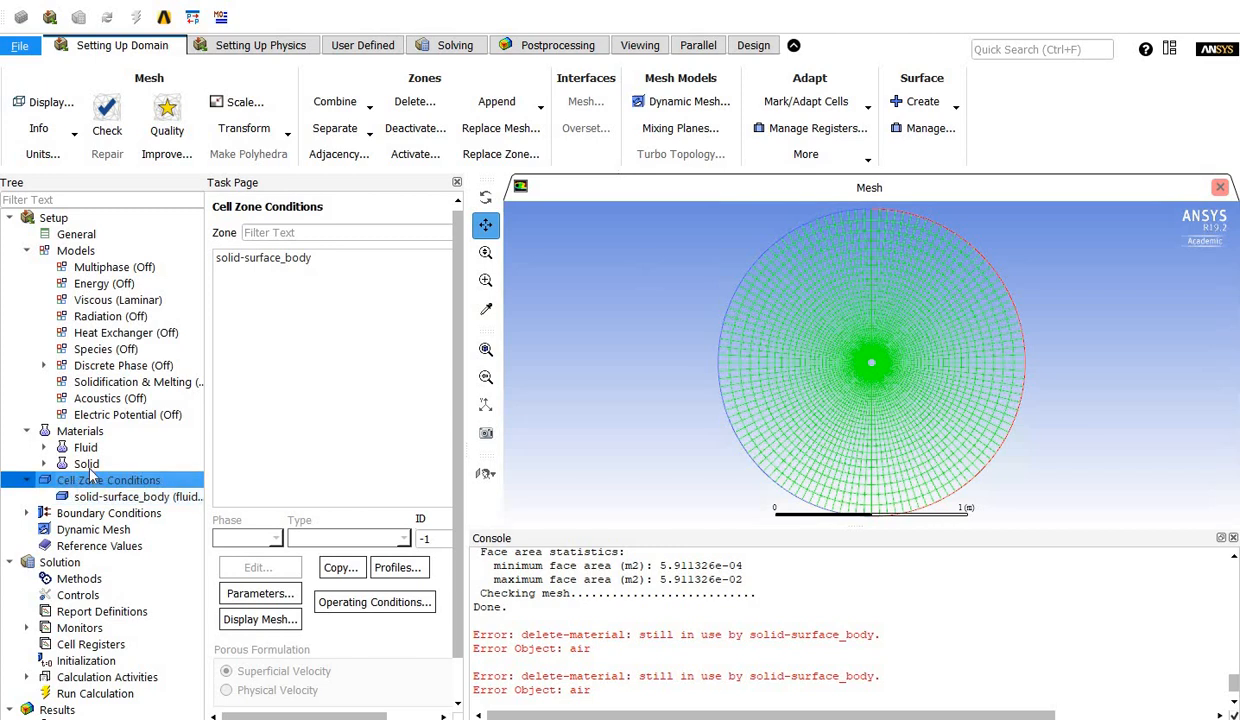
pyautogui.click(283, 263)
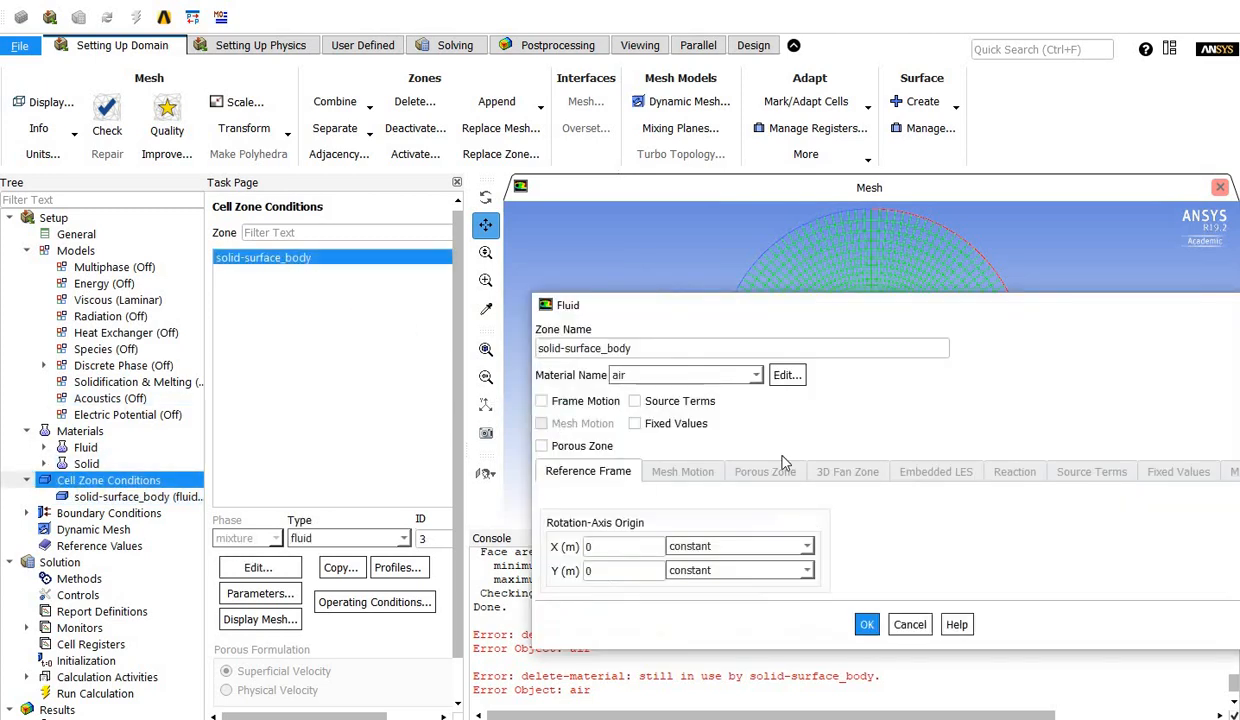
pyautogui.click(753, 377)
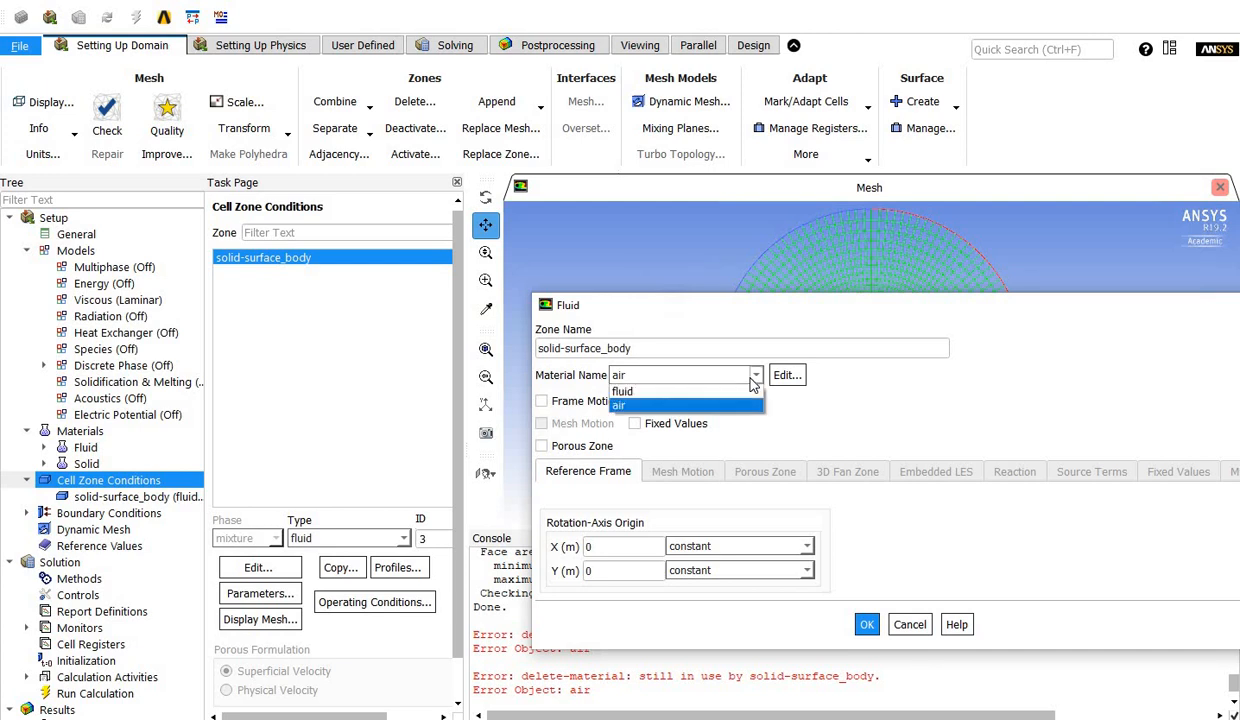
pyautogui.click(650, 393)
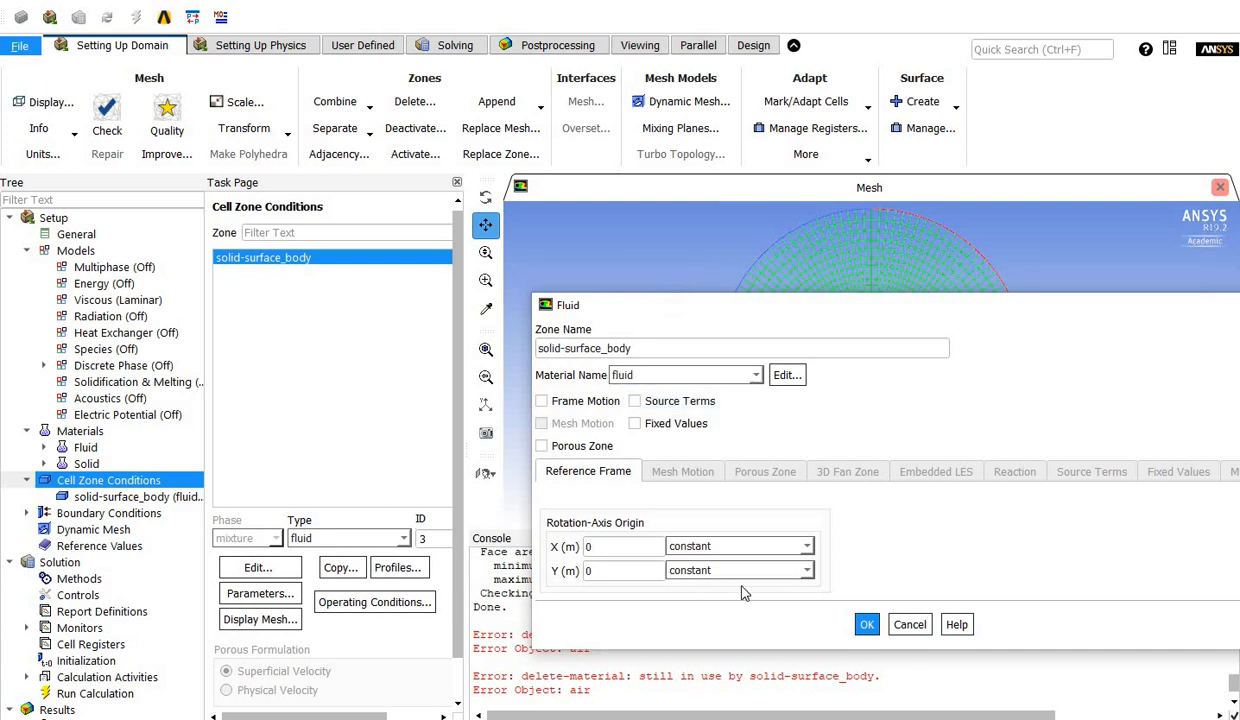
pyautogui.click(862, 622)
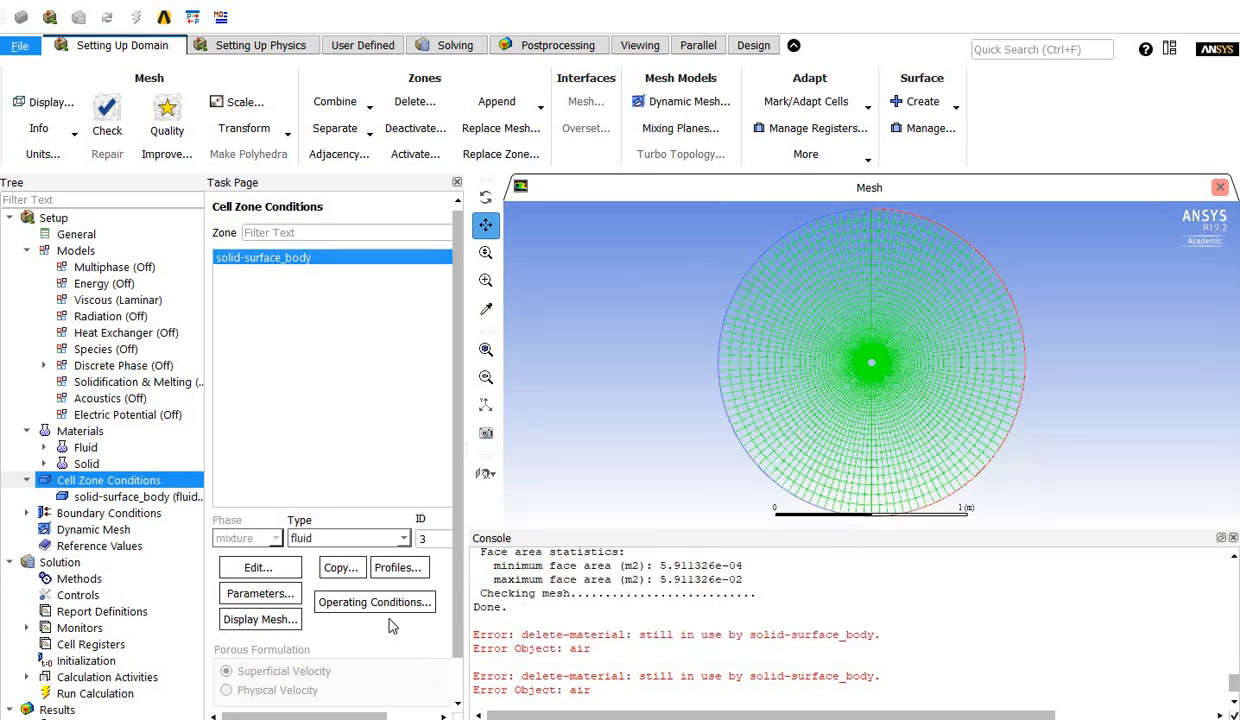
pyautogui.doubleClick(84, 434)
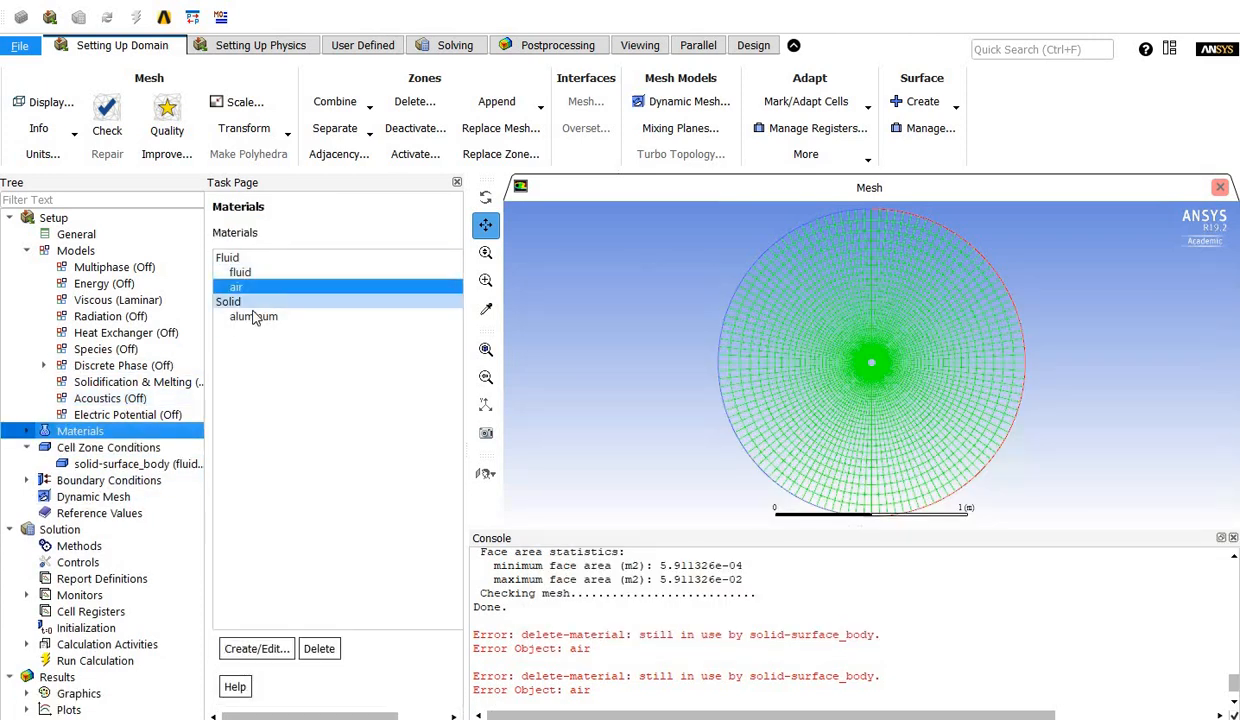
pyautogui.click(319, 648)
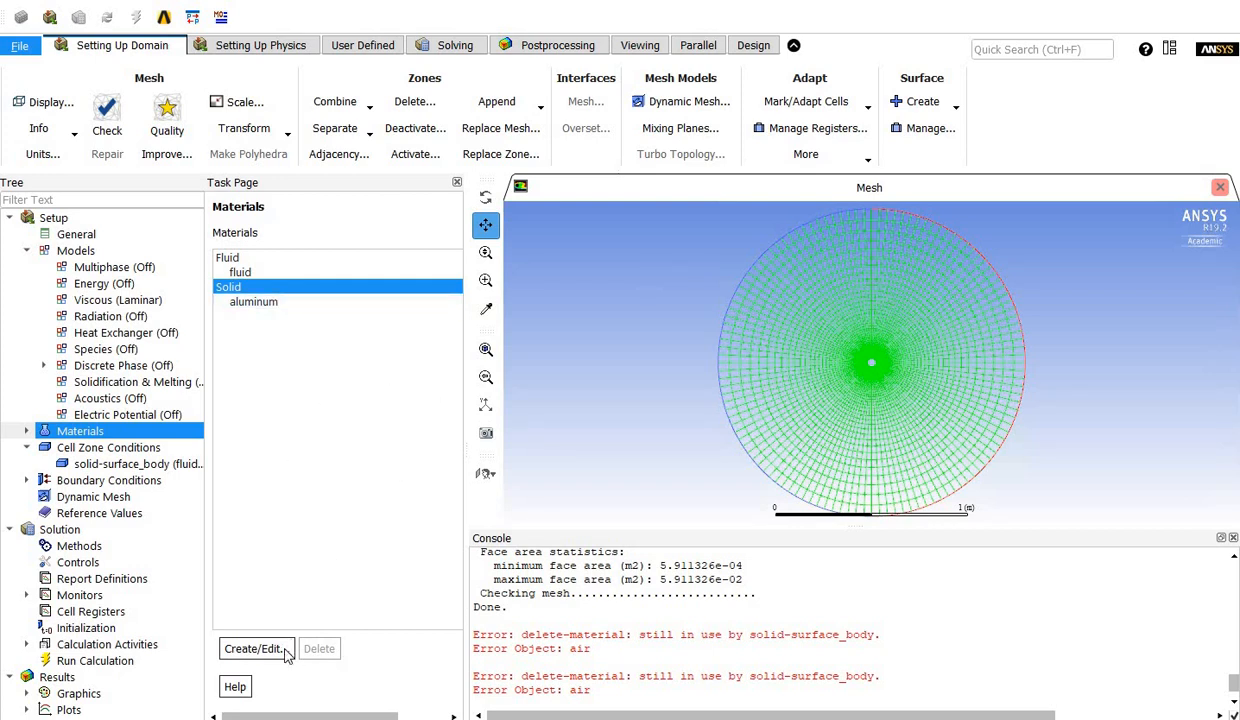
# Review the operating pressure in the operating conditions of the cell zone settings and cancel without editing
pyautogui.doubleClick(44, 447)
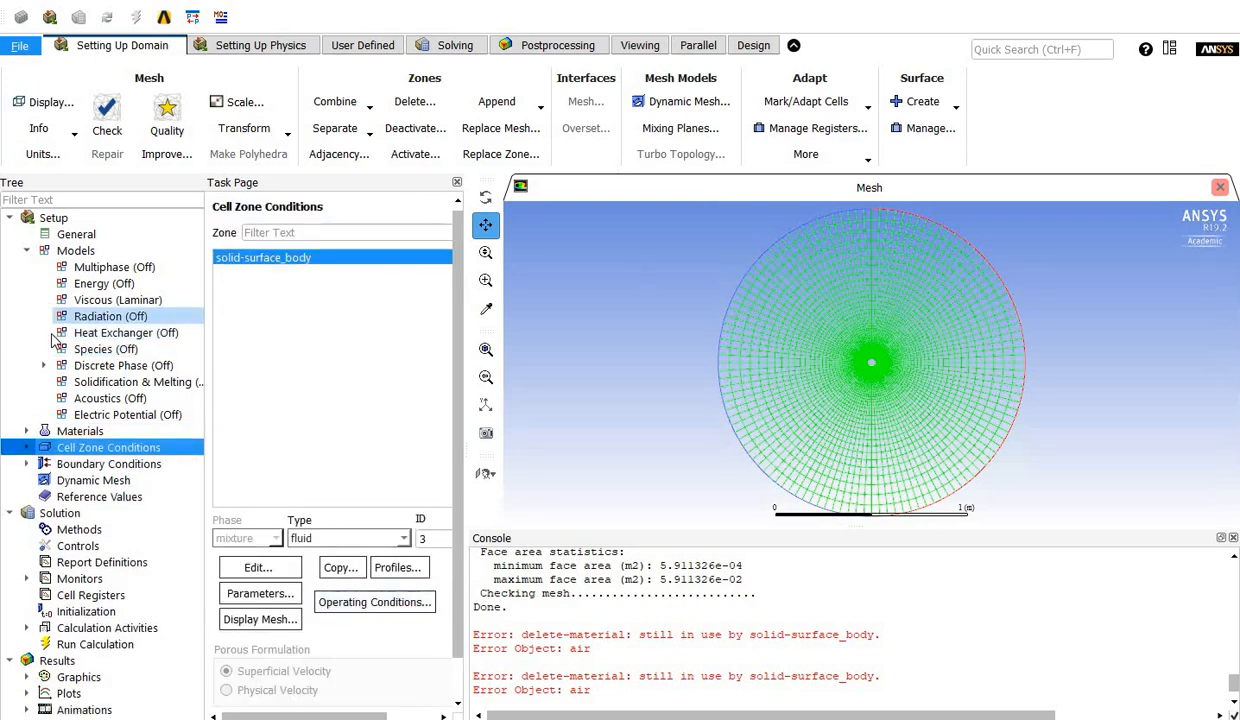
pyautogui.click(27, 250)
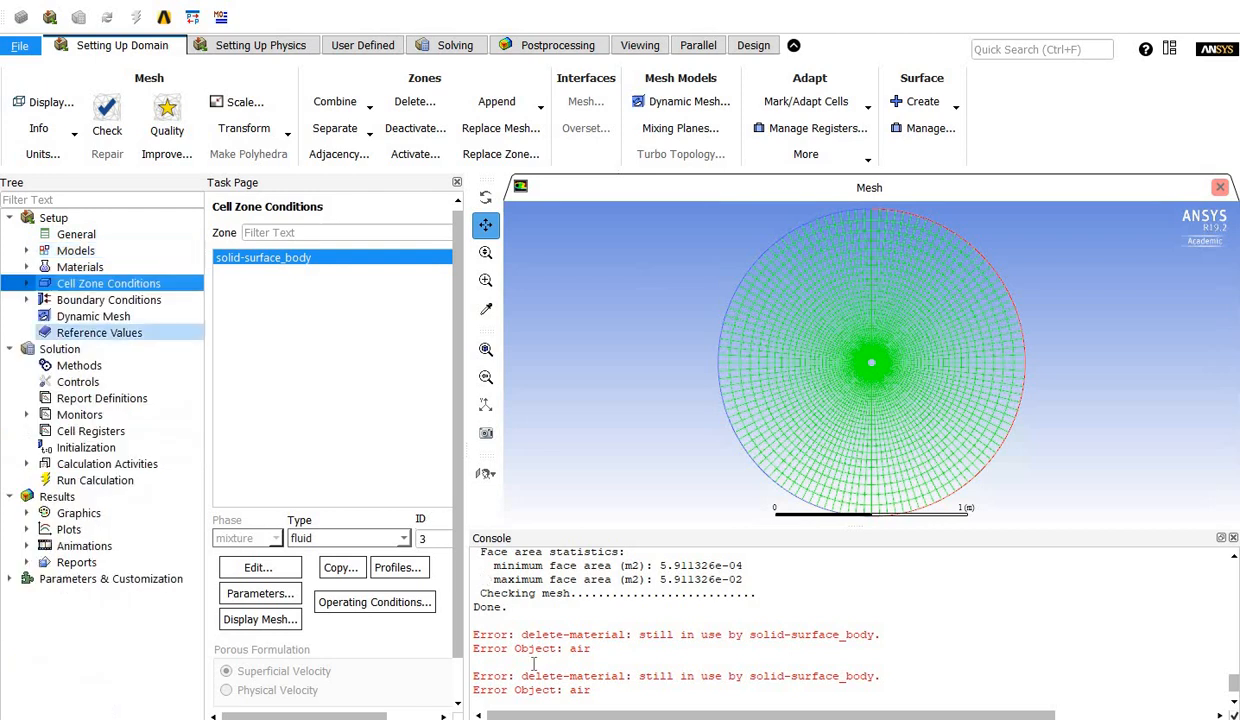
pyautogui.click(385, 601)
pyautogui.doubleClick(655, 376)
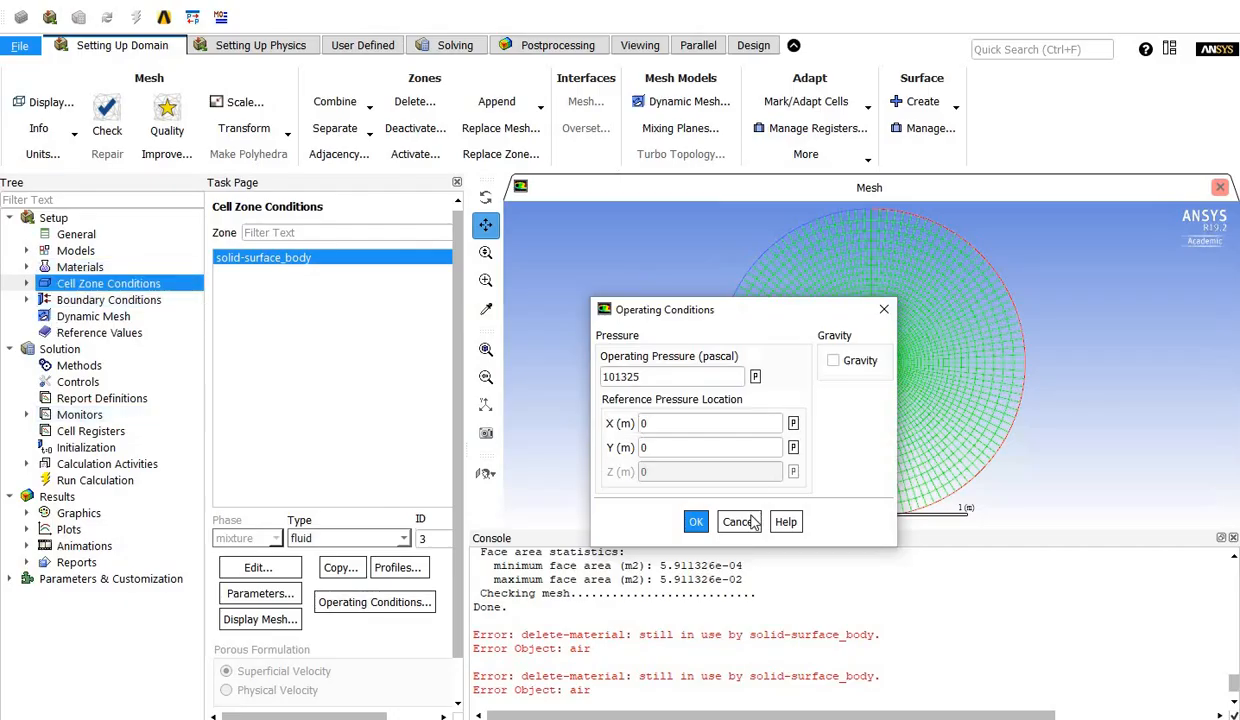
pyautogui.click(739, 521)
# Open the velocity settings of the inlet boundary and review the available boundary types, keeping velocity-inlet
pyautogui.doubleClick(92, 302)
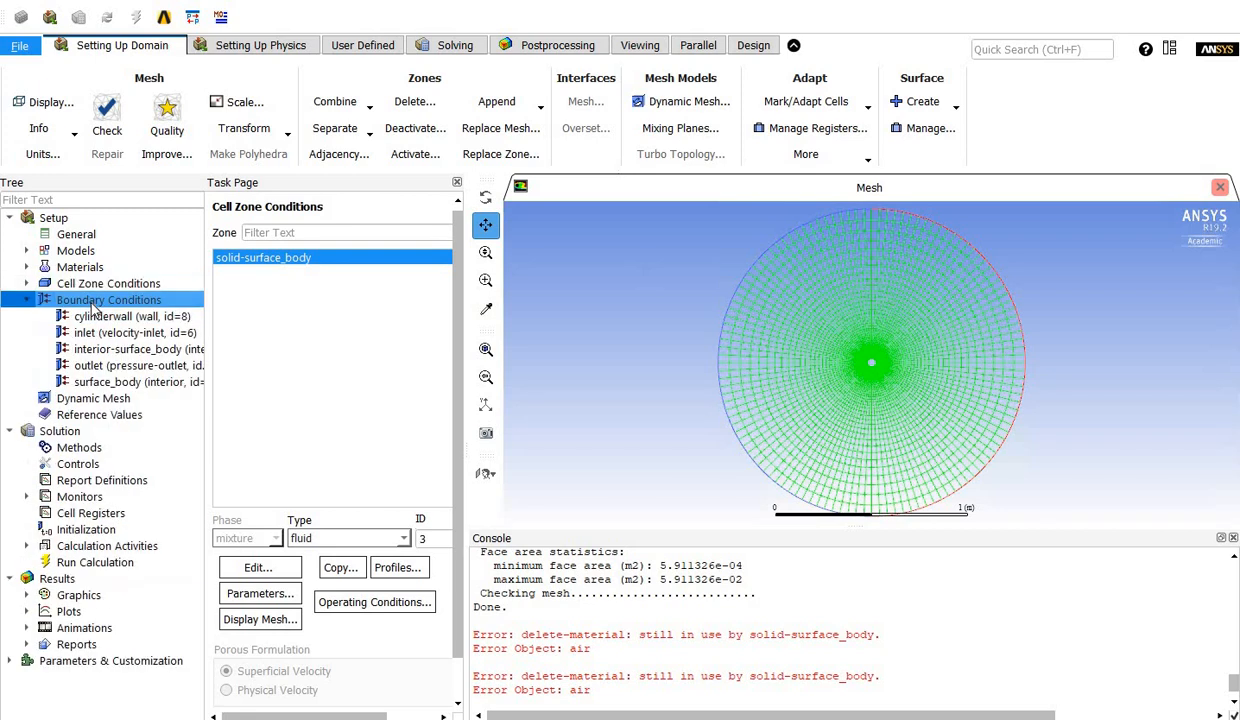
pyautogui.click(238, 273)
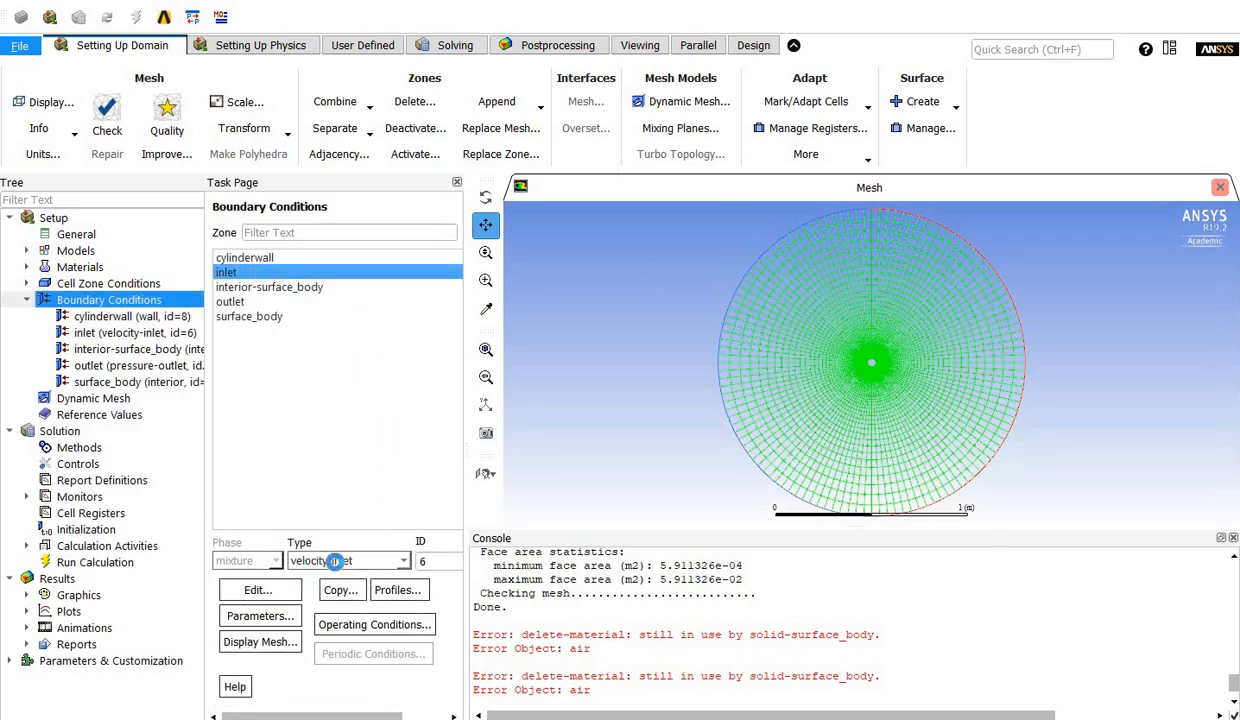
pyautogui.doubleClick(225, 269)
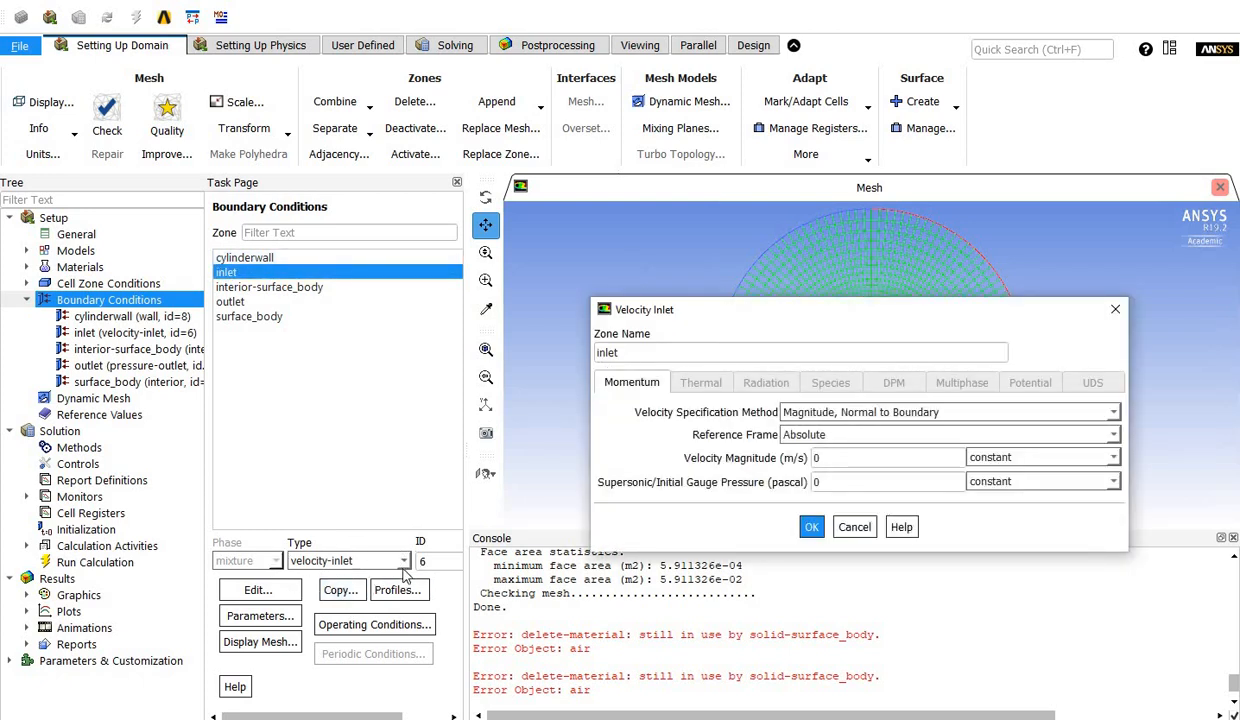
pyautogui.click(399, 563)
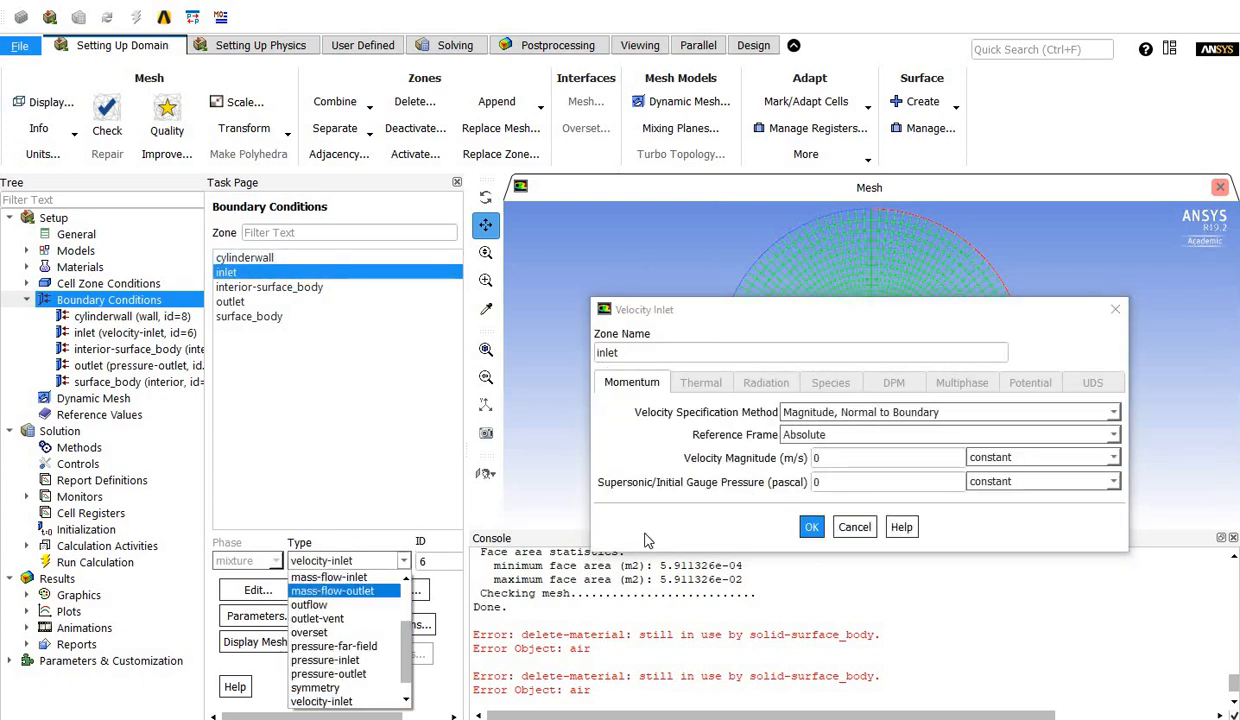
pyautogui.click(403, 494)
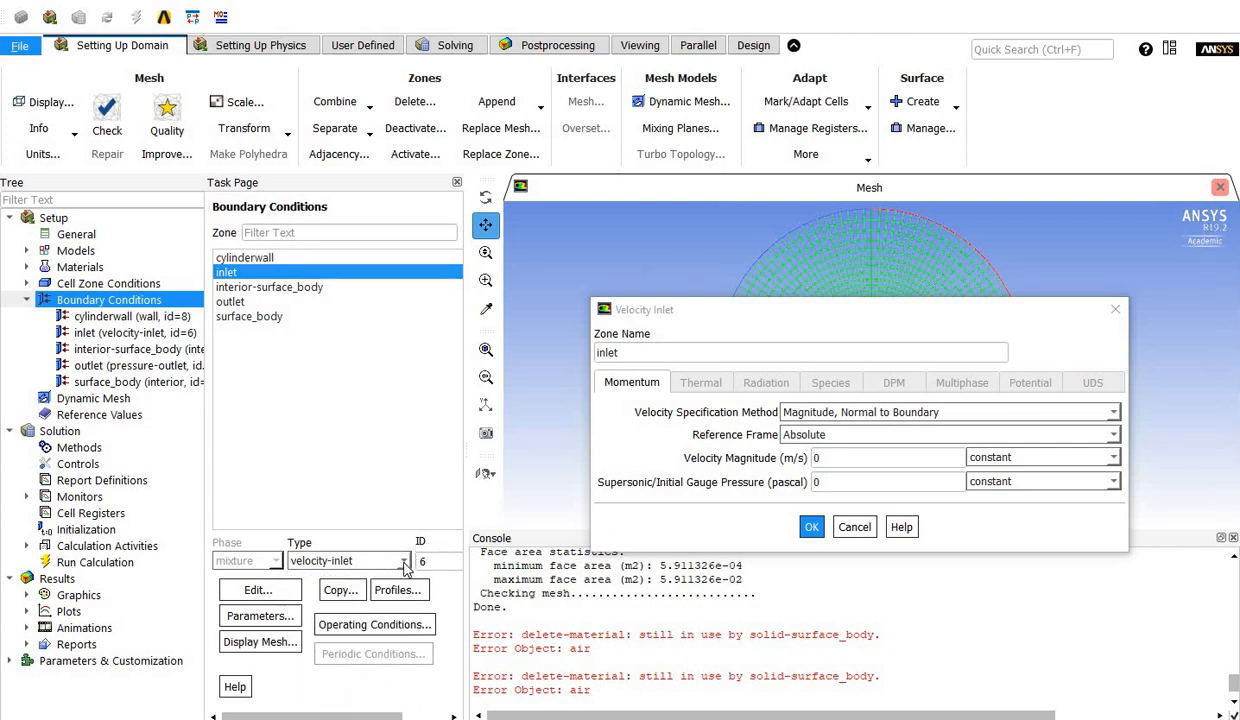
pyautogui.click(399, 561)
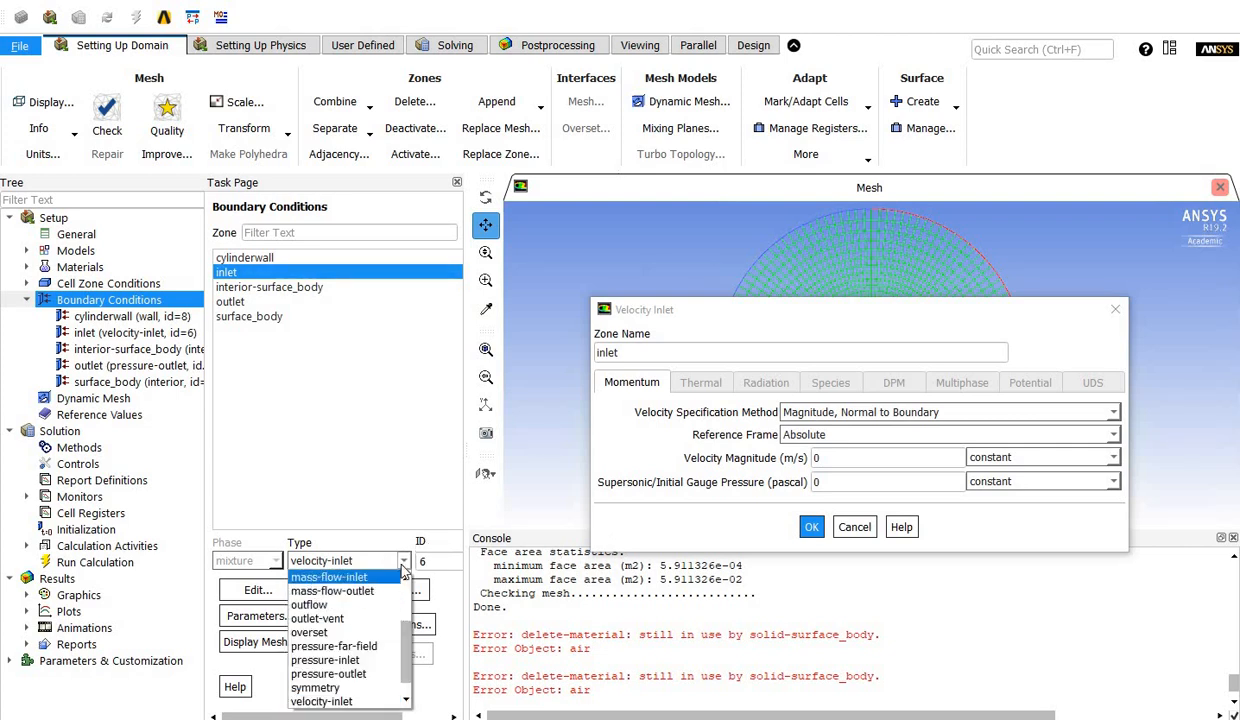
pyautogui.click(411, 516)
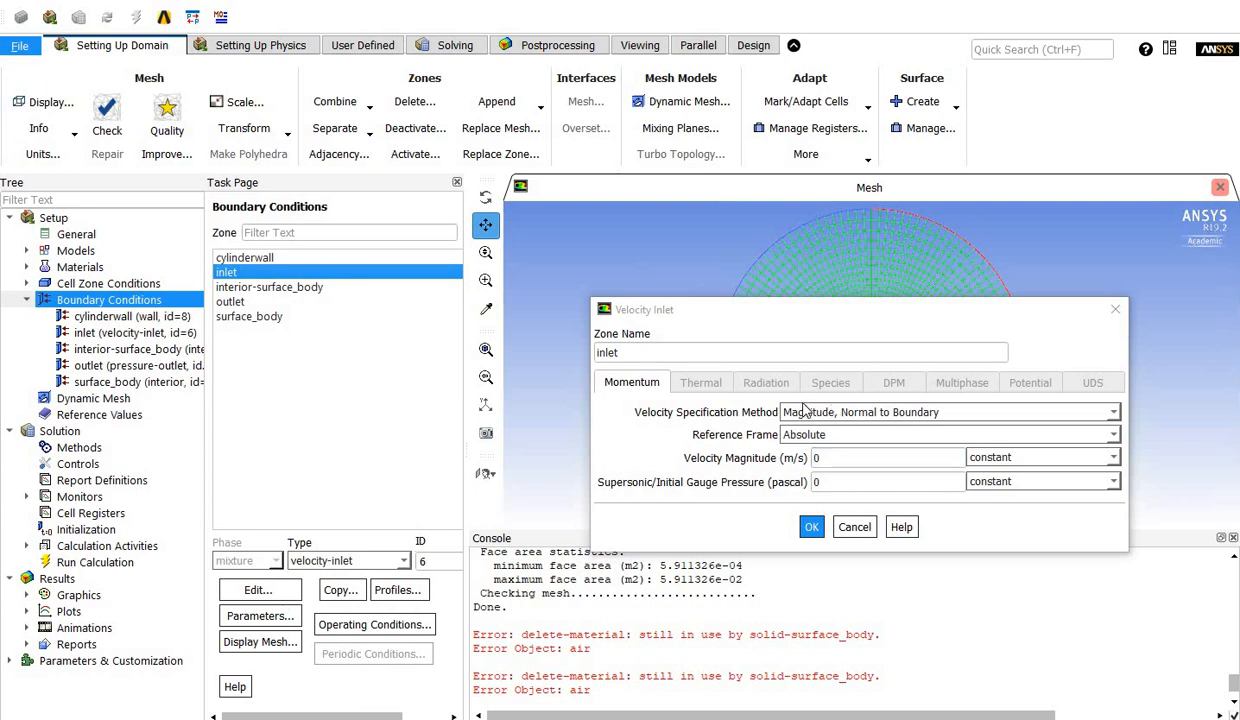
# Specify the inlet velocity by Components with an X-velocity of 1 m/s and apply it
pyautogui.moveTo(907, 305); pyautogui.dragTo(502, 331)
pyautogui.moveTo(490, 392); pyautogui.dragTo(457, 379)
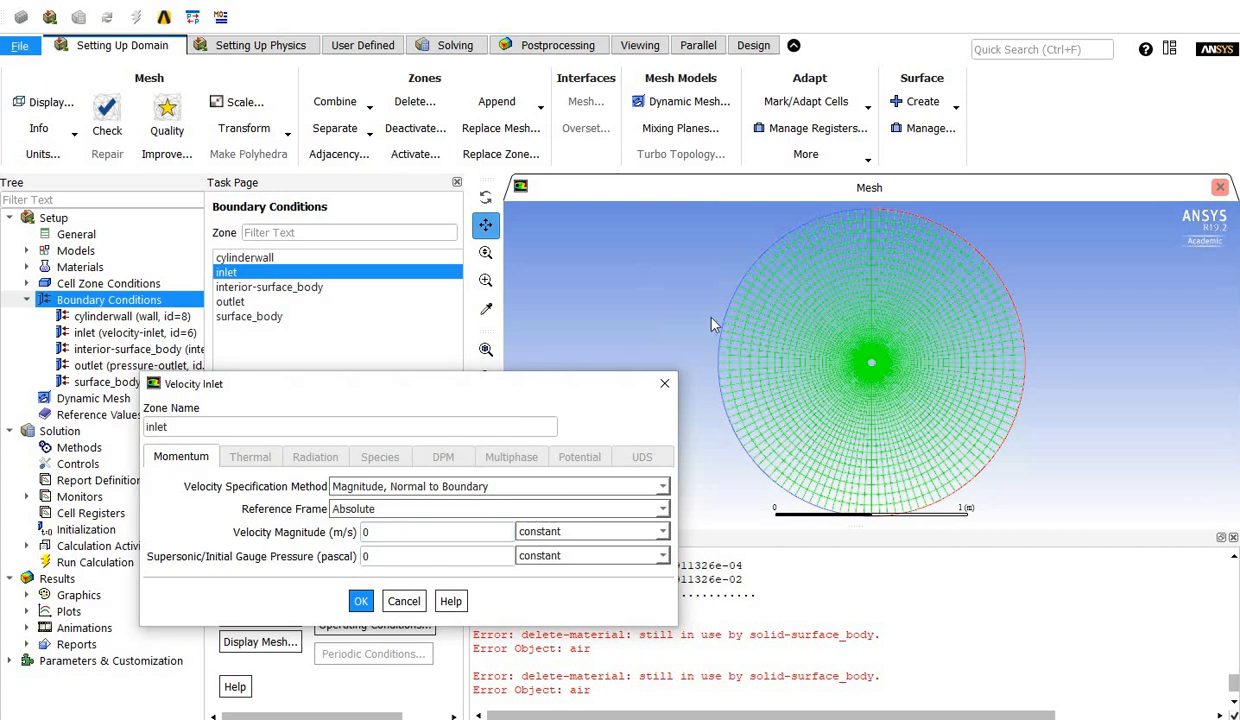
pyautogui.moveTo(857, 321); pyautogui.dragTo(750, 235)
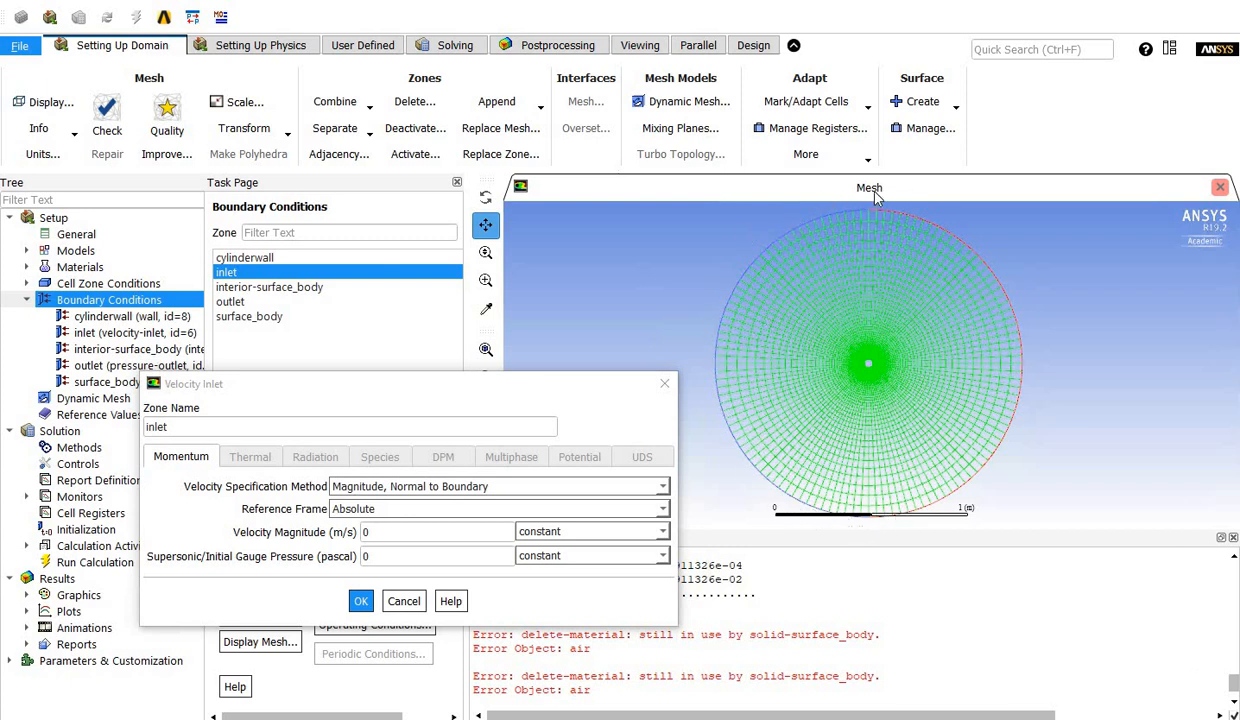
pyautogui.click(662, 490)
pyautogui.click(440, 514)
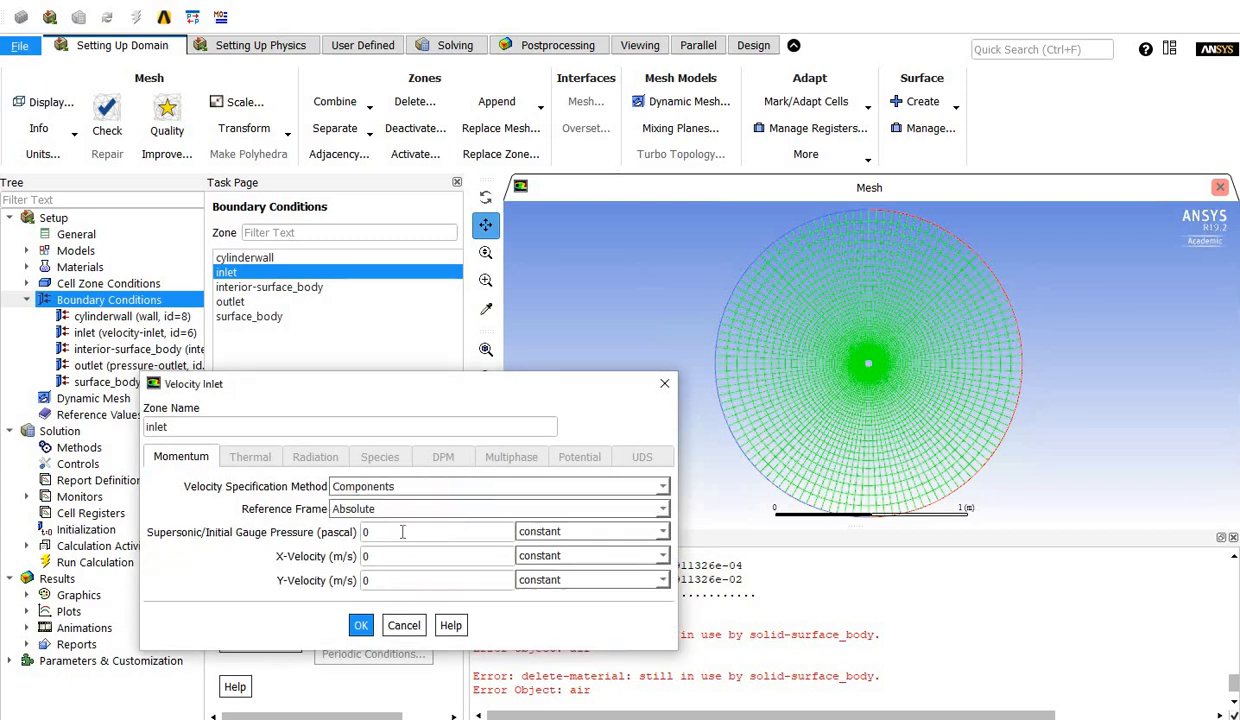
pyautogui.doubleClick(382, 556)
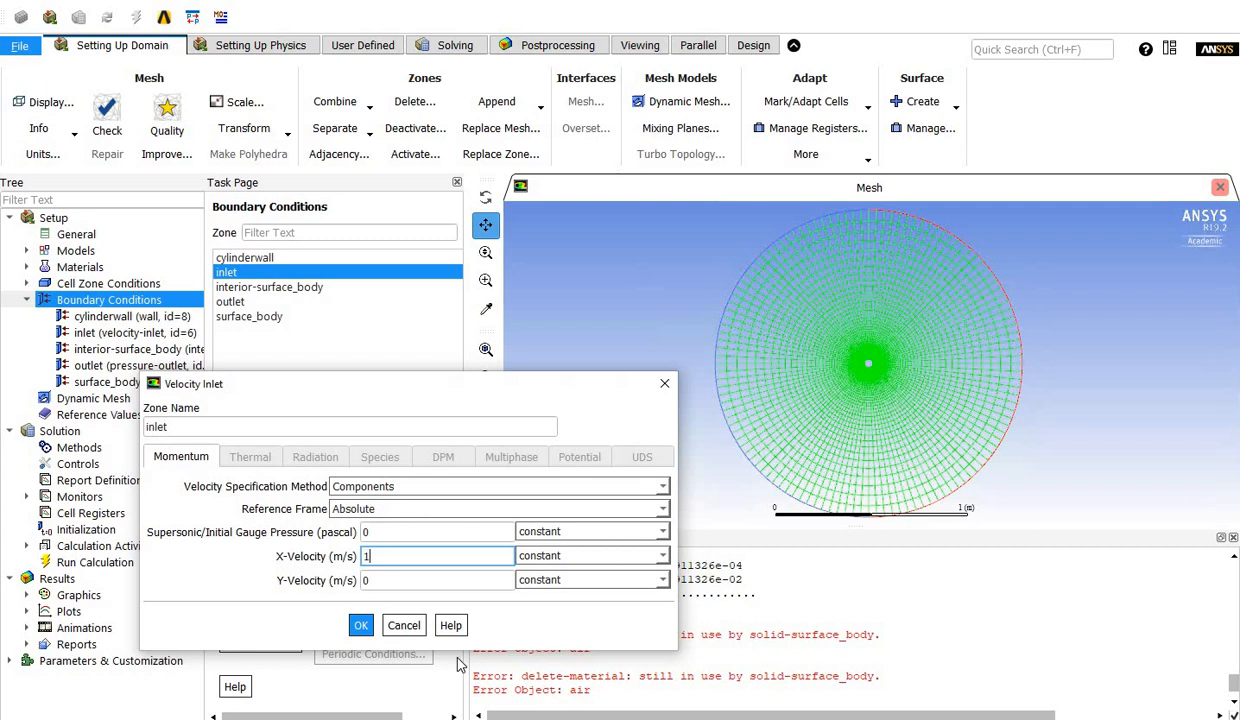
pyautogui.click(360, 625)
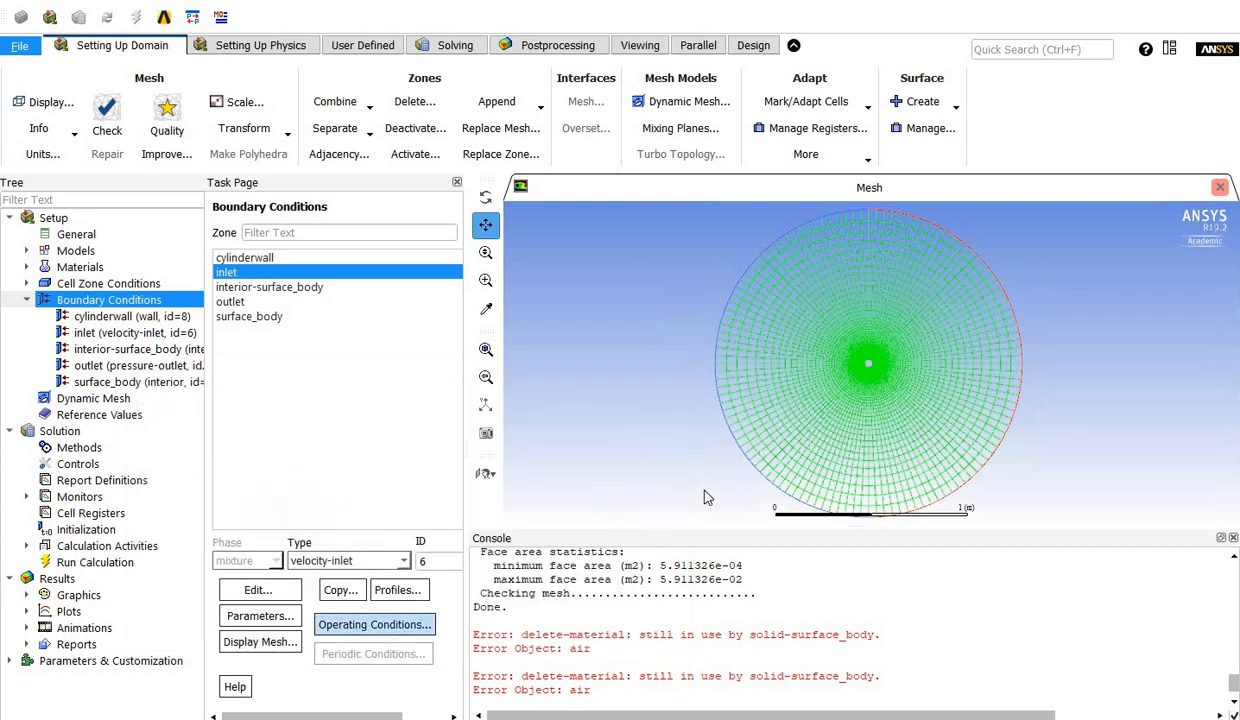
# Review the gauge pressure in the outlet boundary's pressure-outlet settings and cancel without editing
pyautogui.click(236, 302)
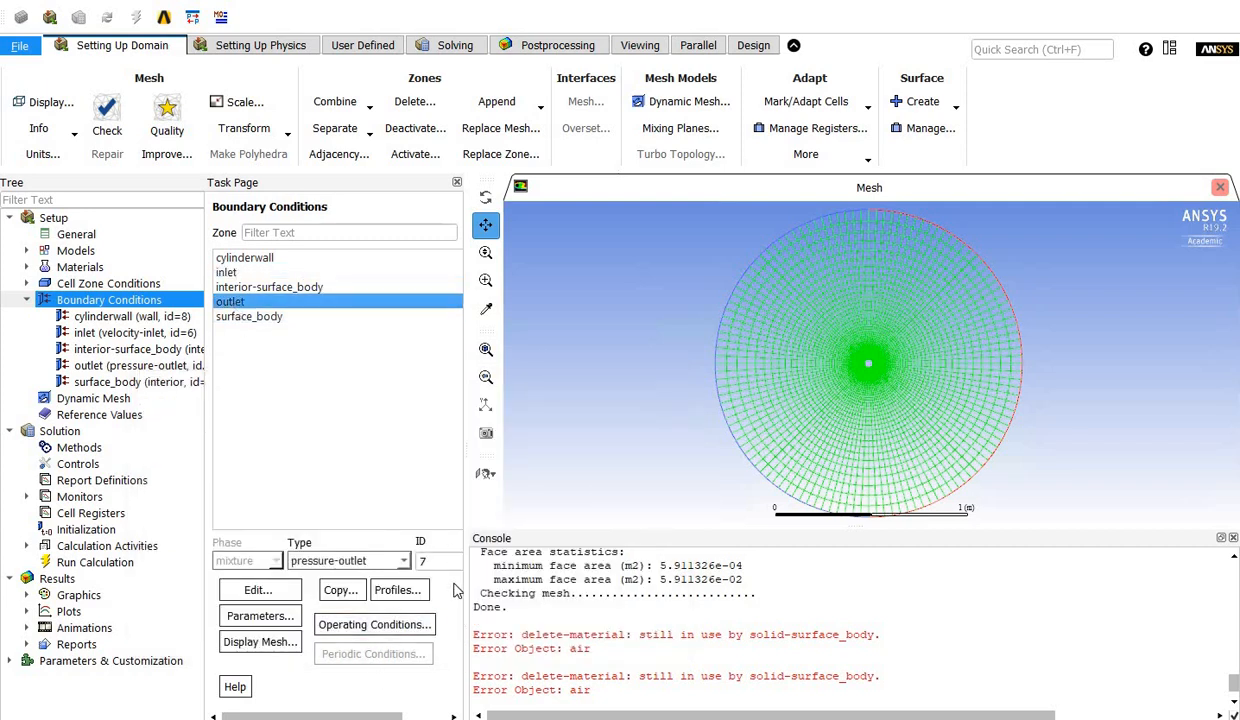
pyautogui.click(262, 588)
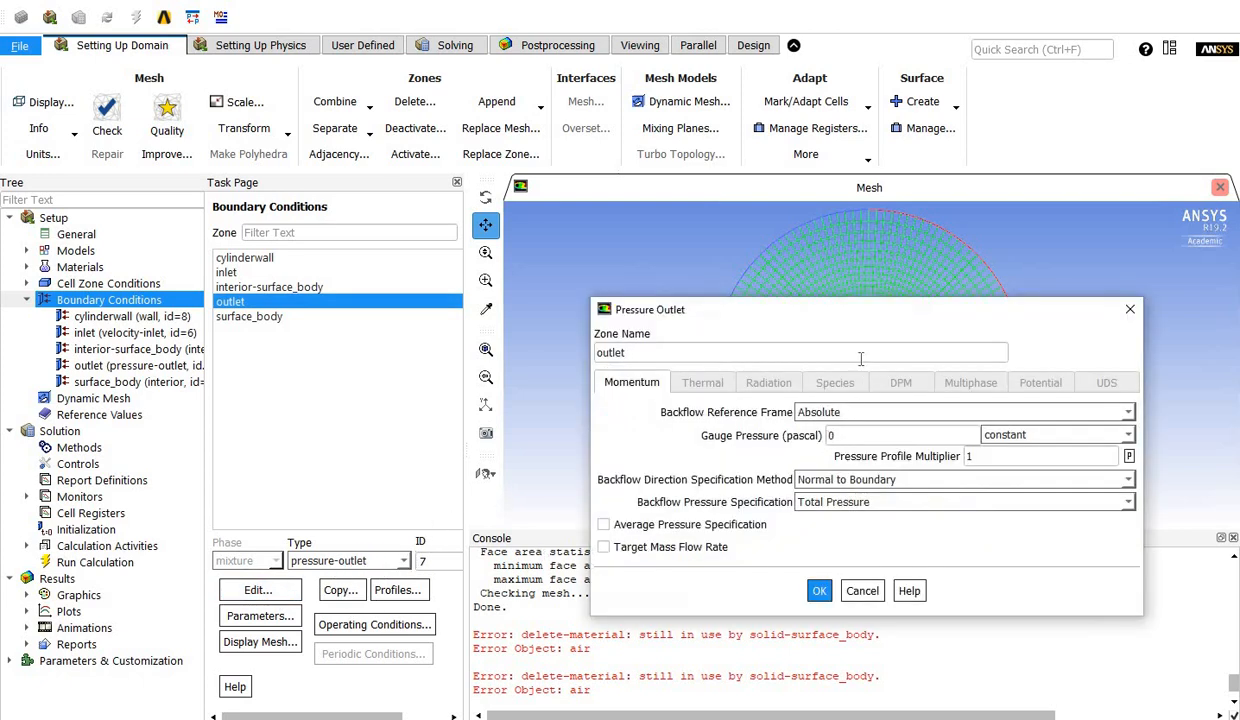
pyautogui.moveTo(905, 314); pyautogui.dragTo(548, 299)
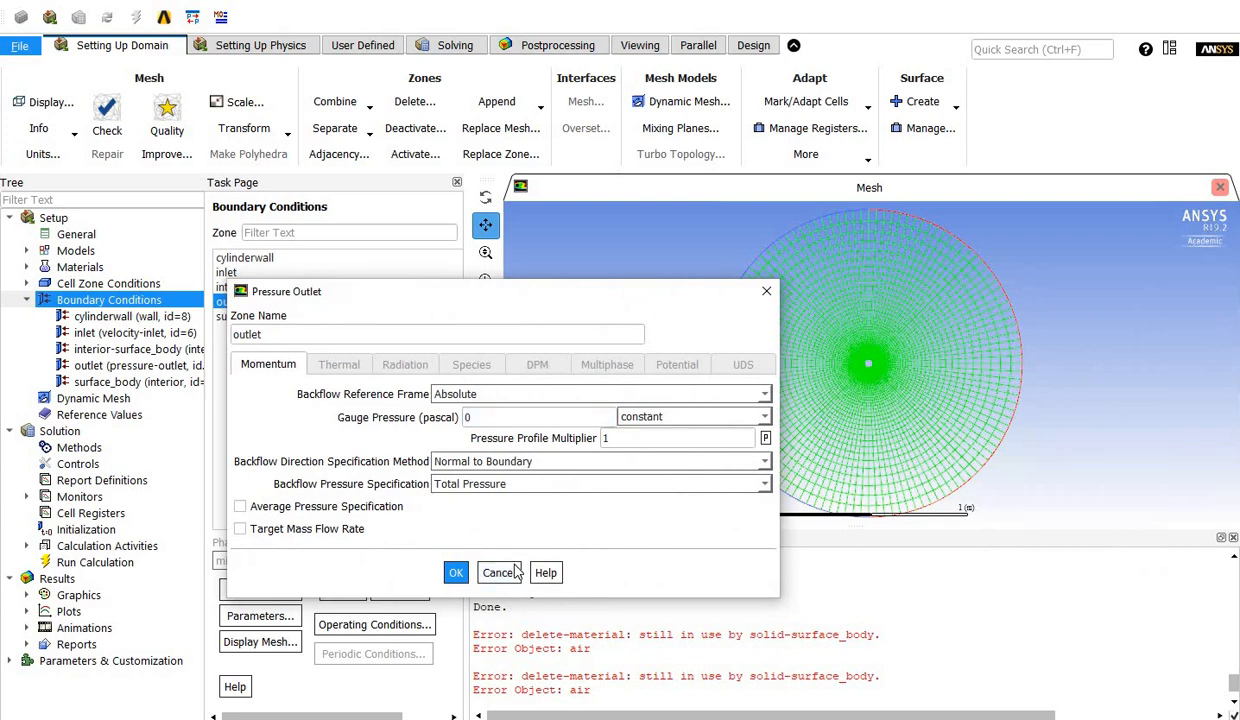
pyautogui.click(486, 418)
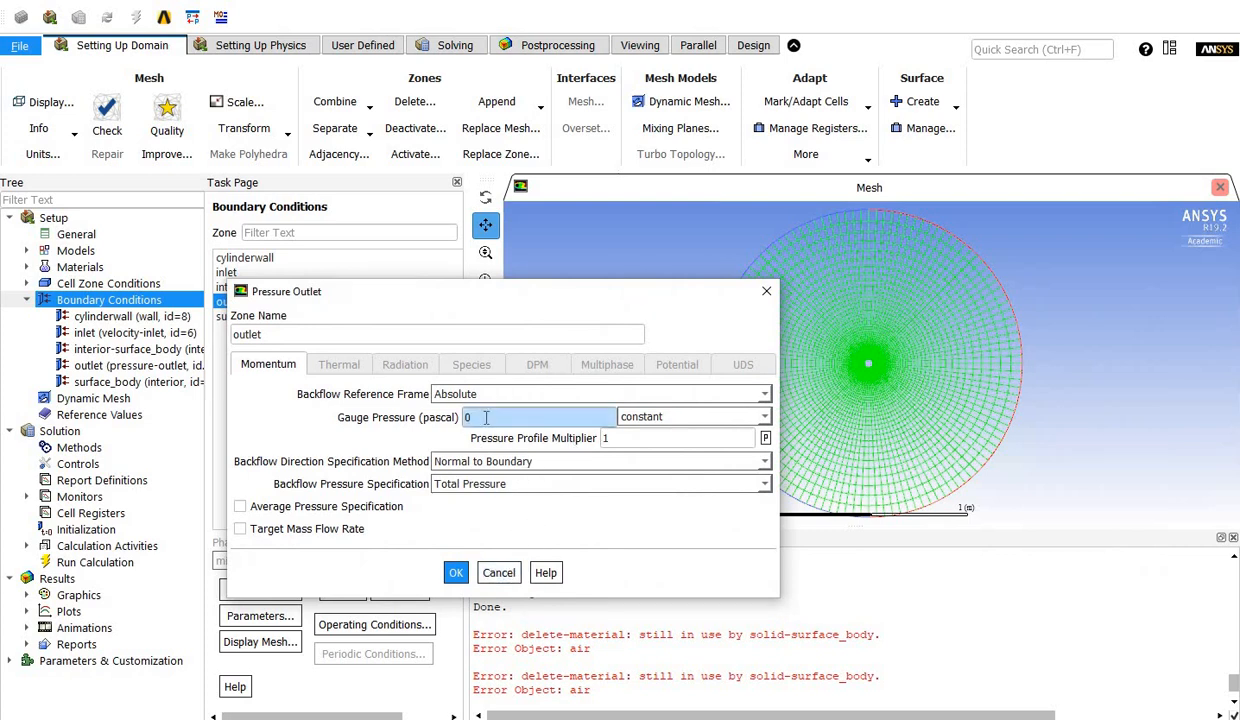
pyautogui.click(507, 578)
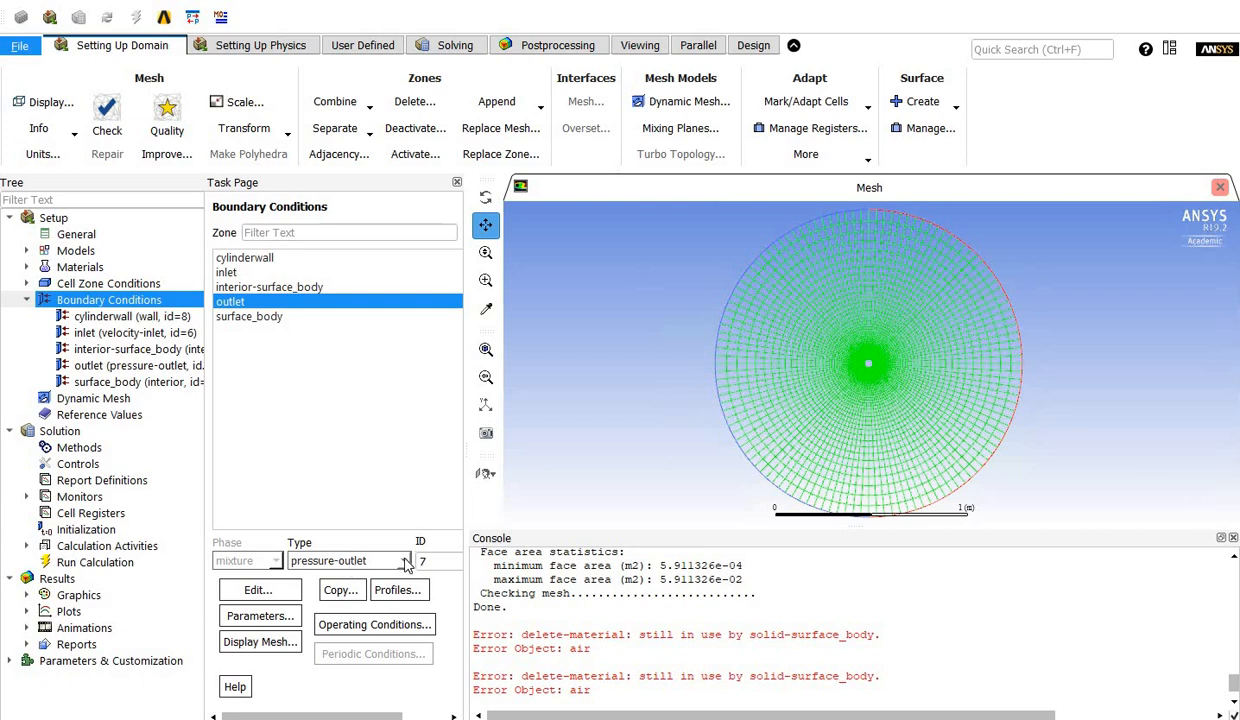
# Look through the boundary types available for the outlet, keep pressure-outlet, and collapse the boundary conditions branch
pyautogui.click(405, 562)
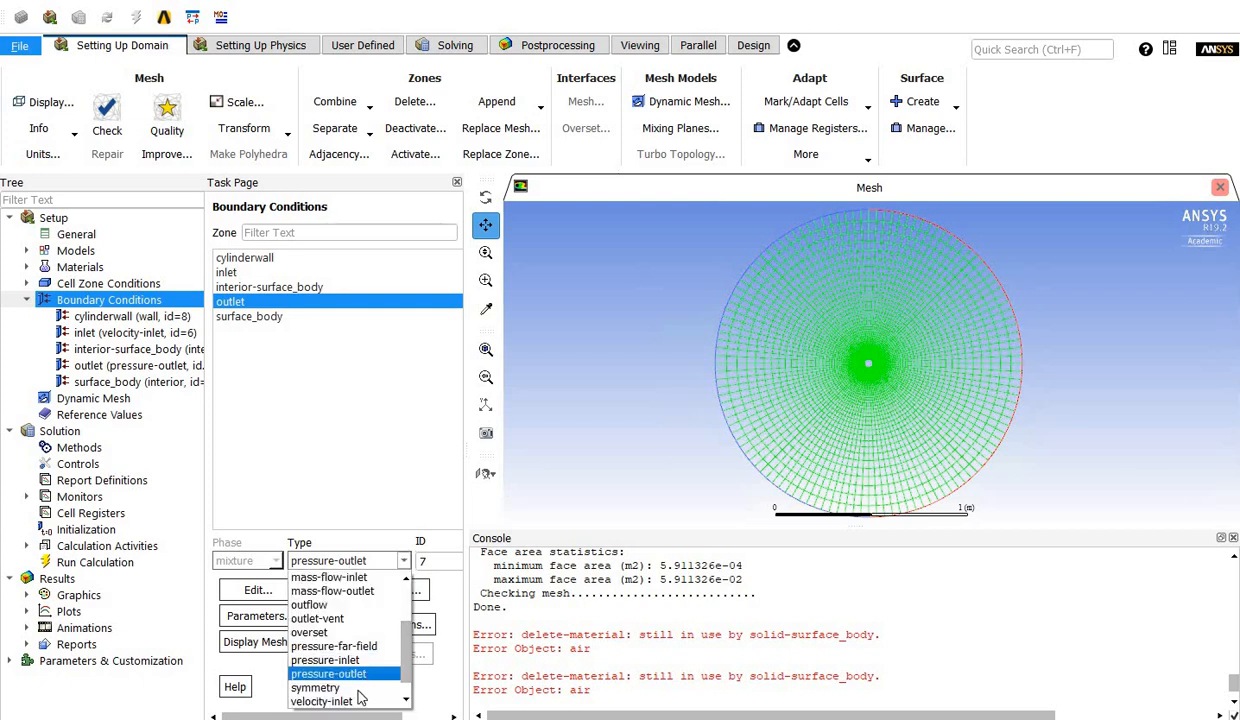
pyautogui.scroll(-1, 367, 682)
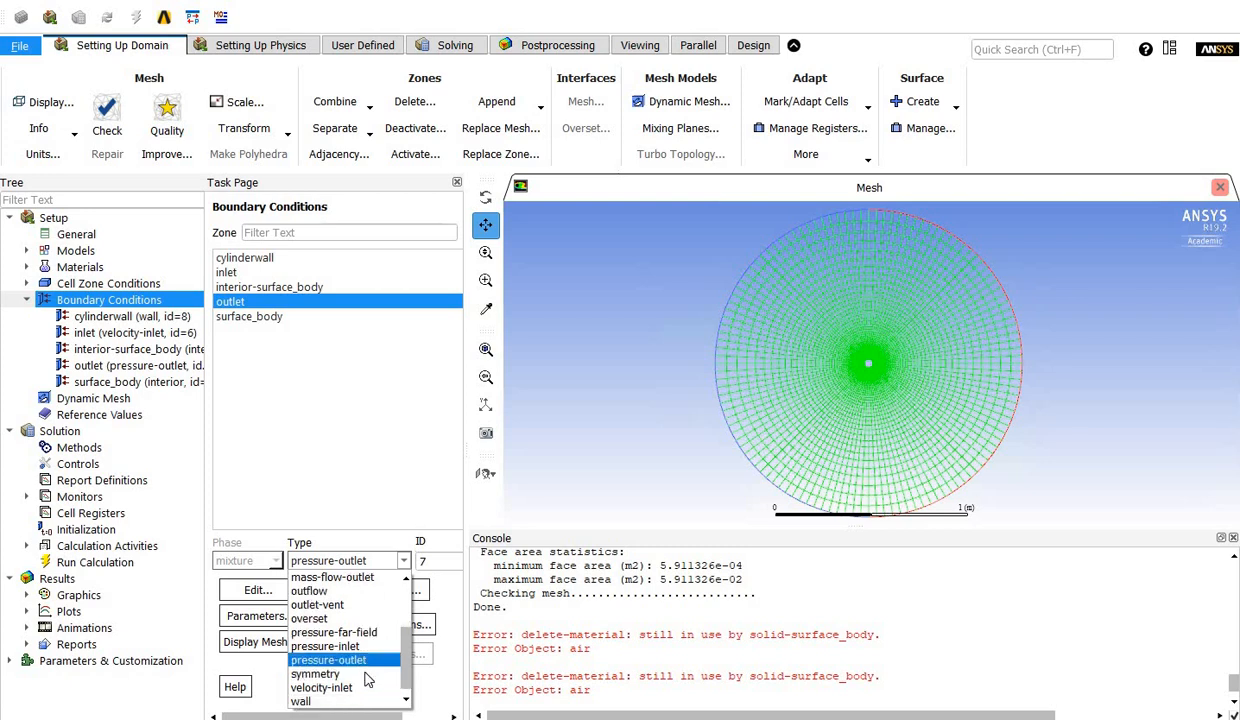
pyautogui.scroll(5, 367, 680)
pyautogui.scroll(-5, 367, 675)
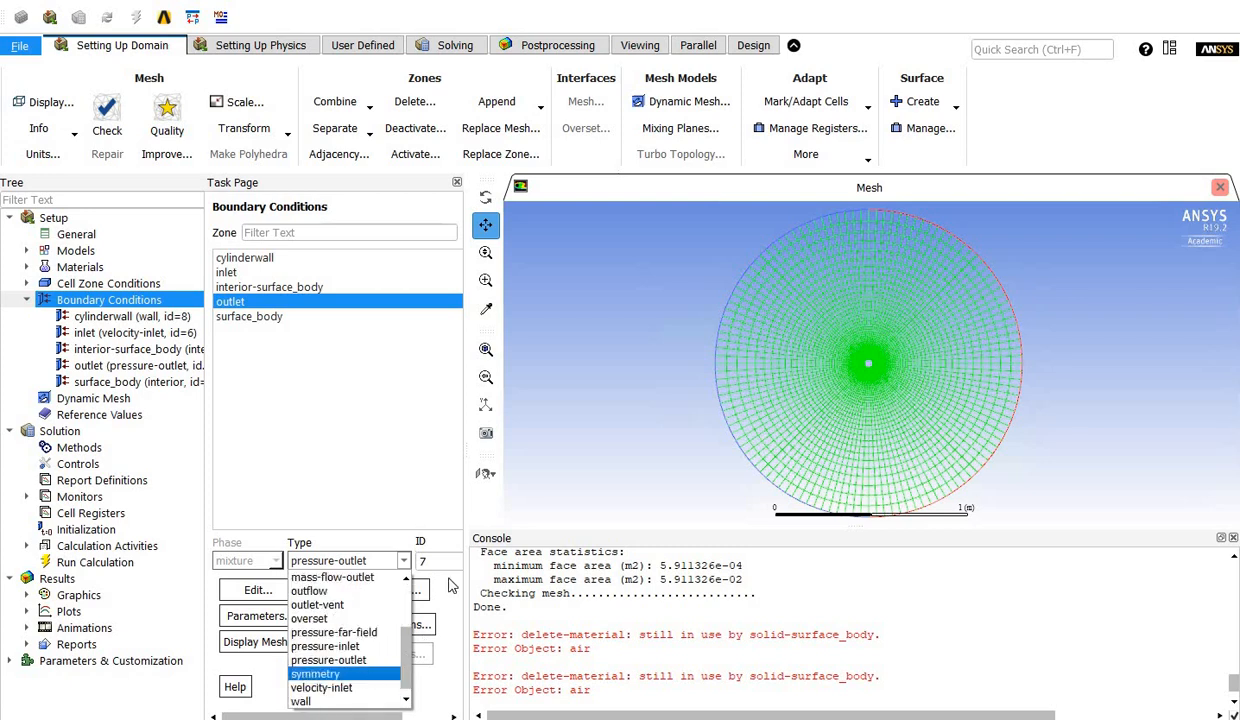
pyautogui.click(415, 527)
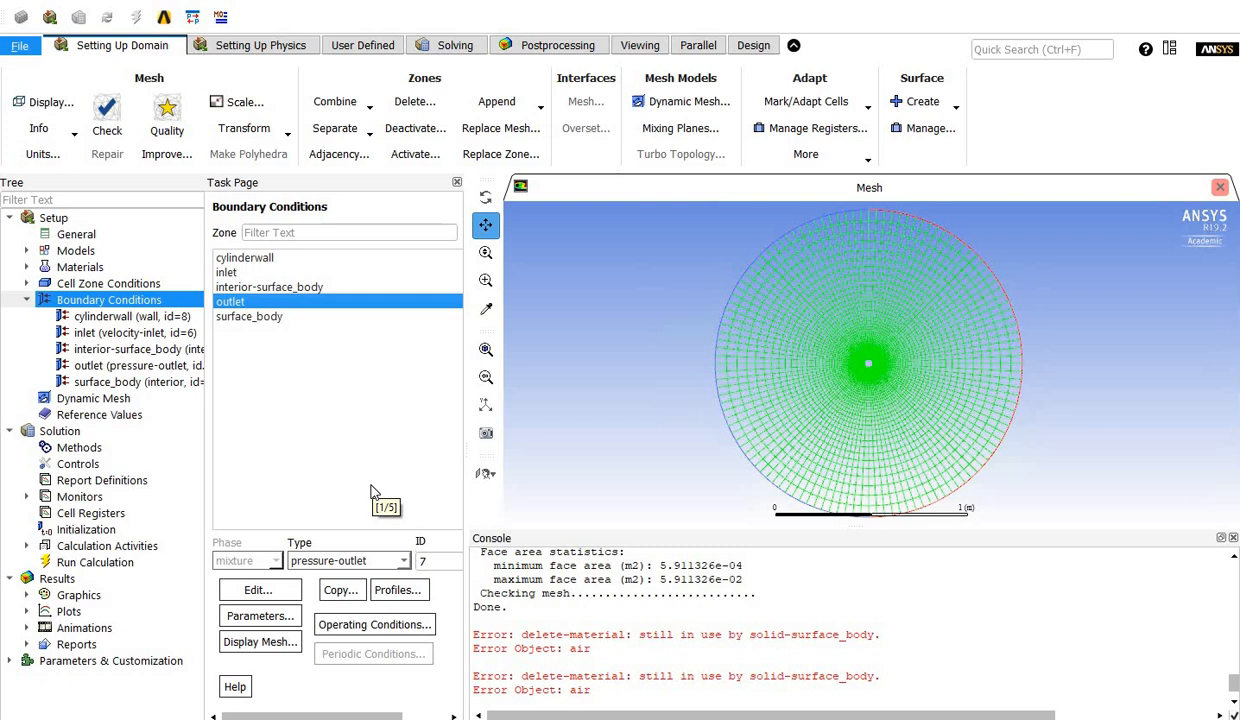
pyautogui.click(27, 300)
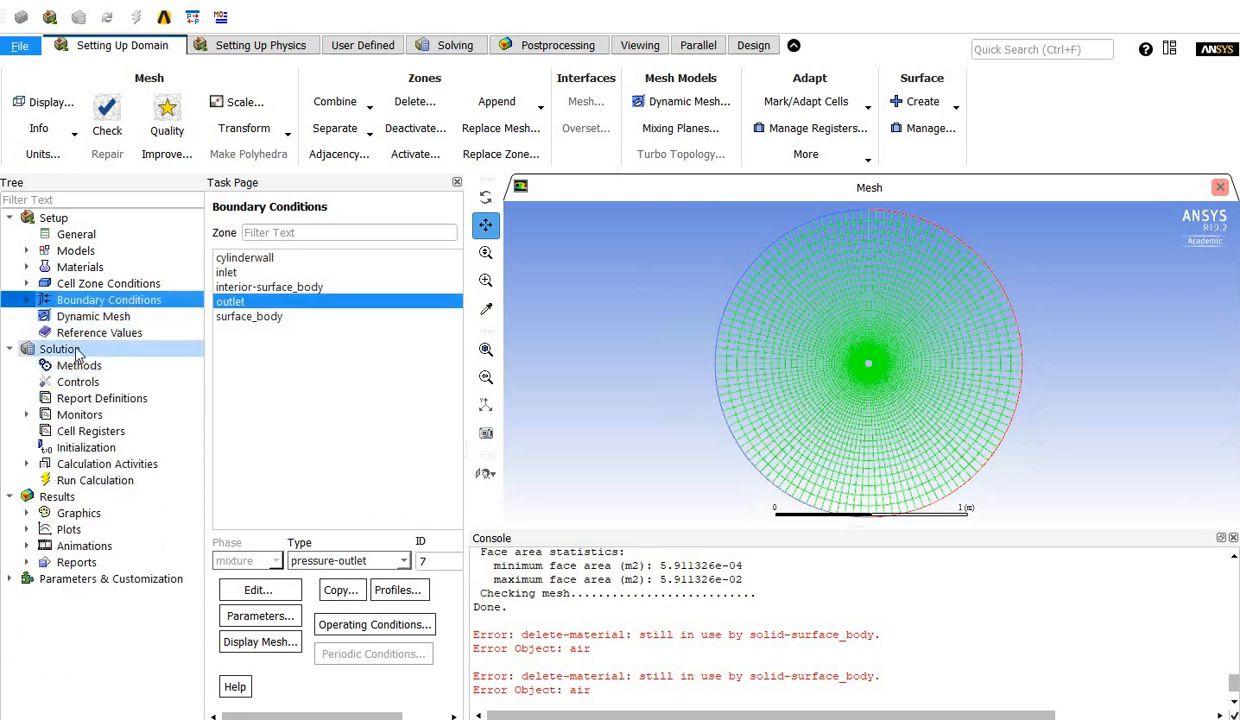
# Set the absolute convergence criteria of the continuity, x-velocity and y-velocity residuals to 0.00001
pyautogui.doubleClick(45, 415)
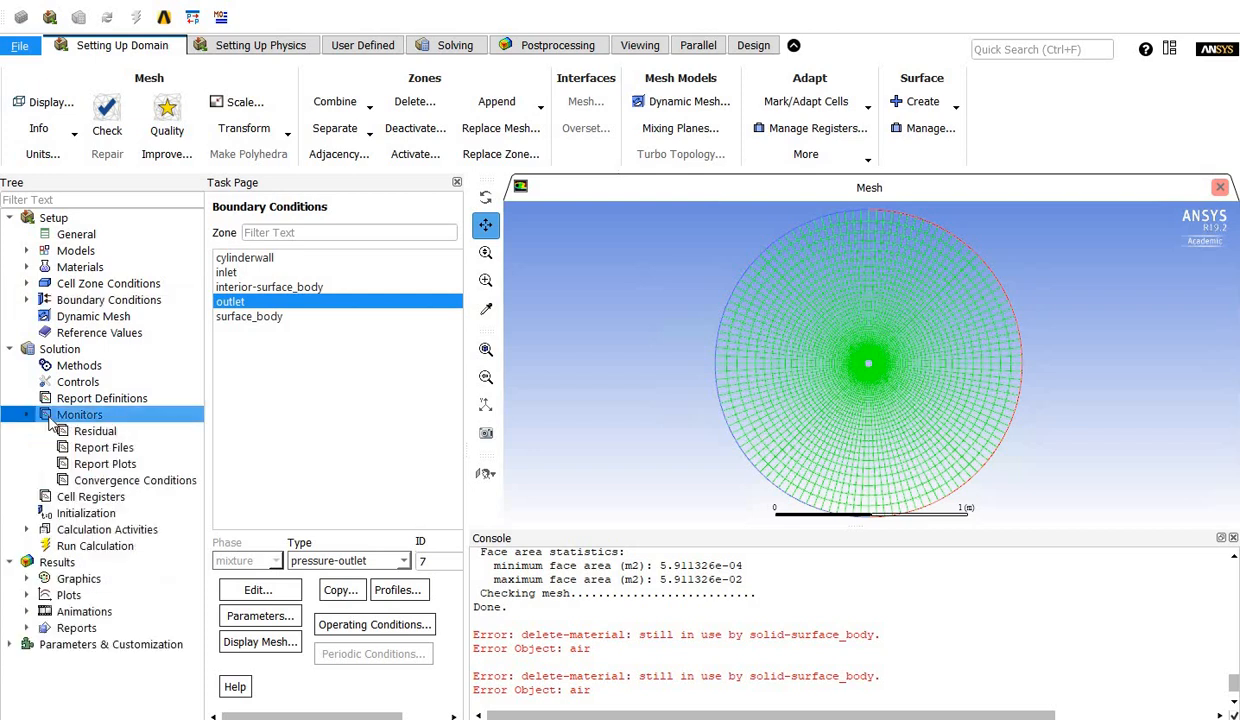
pyautogui.doubleClick(90, 433)
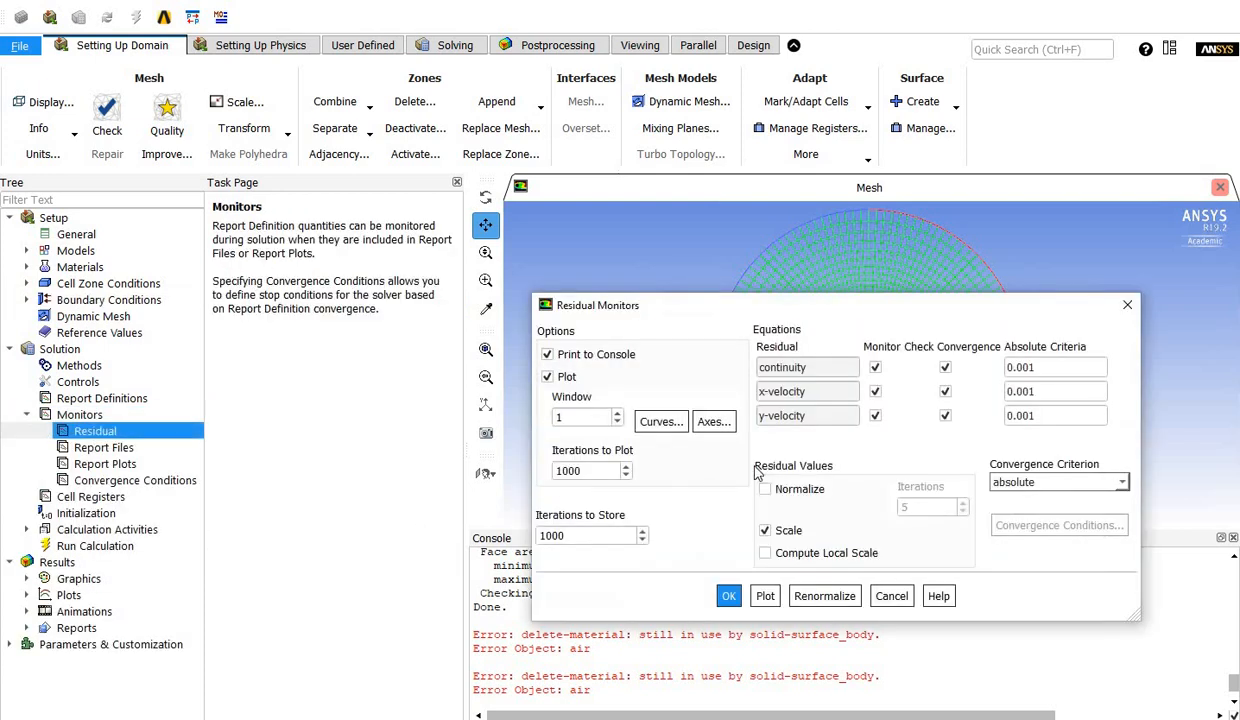
pyautogui.doubleClick(1036, 363)
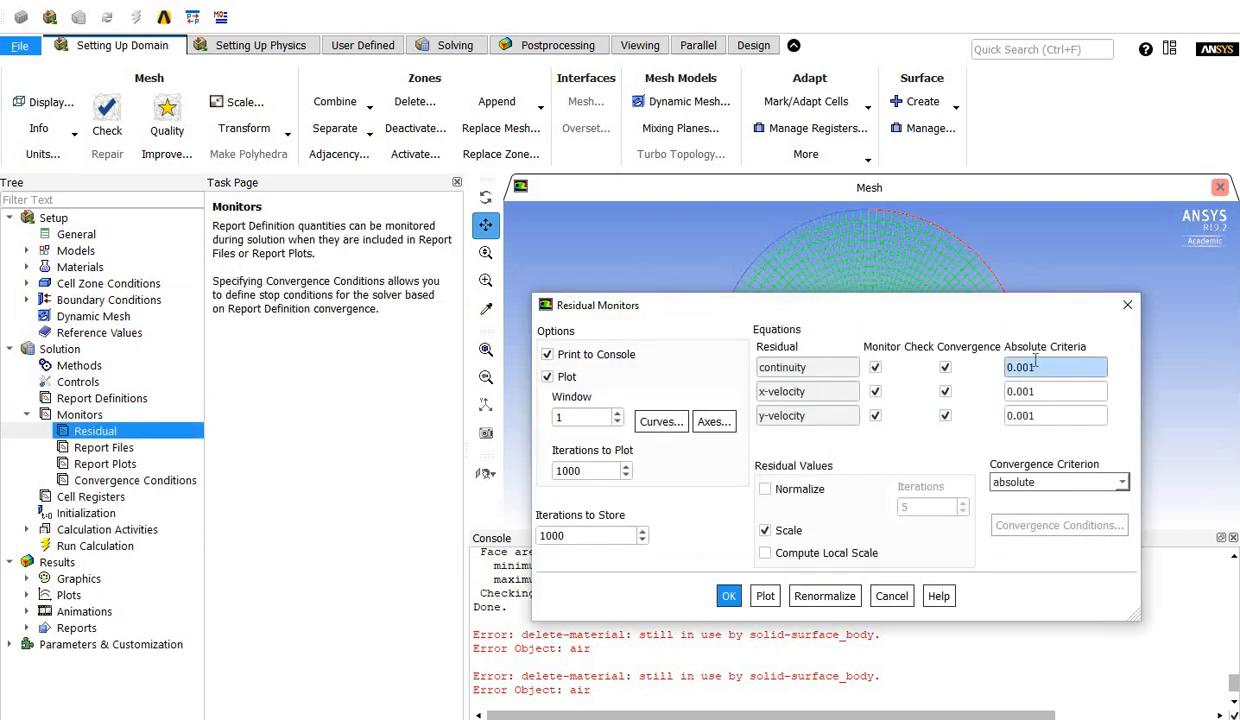
pyautogui.moveTo(900, 308); pyautogui.dragTo(685, 311)
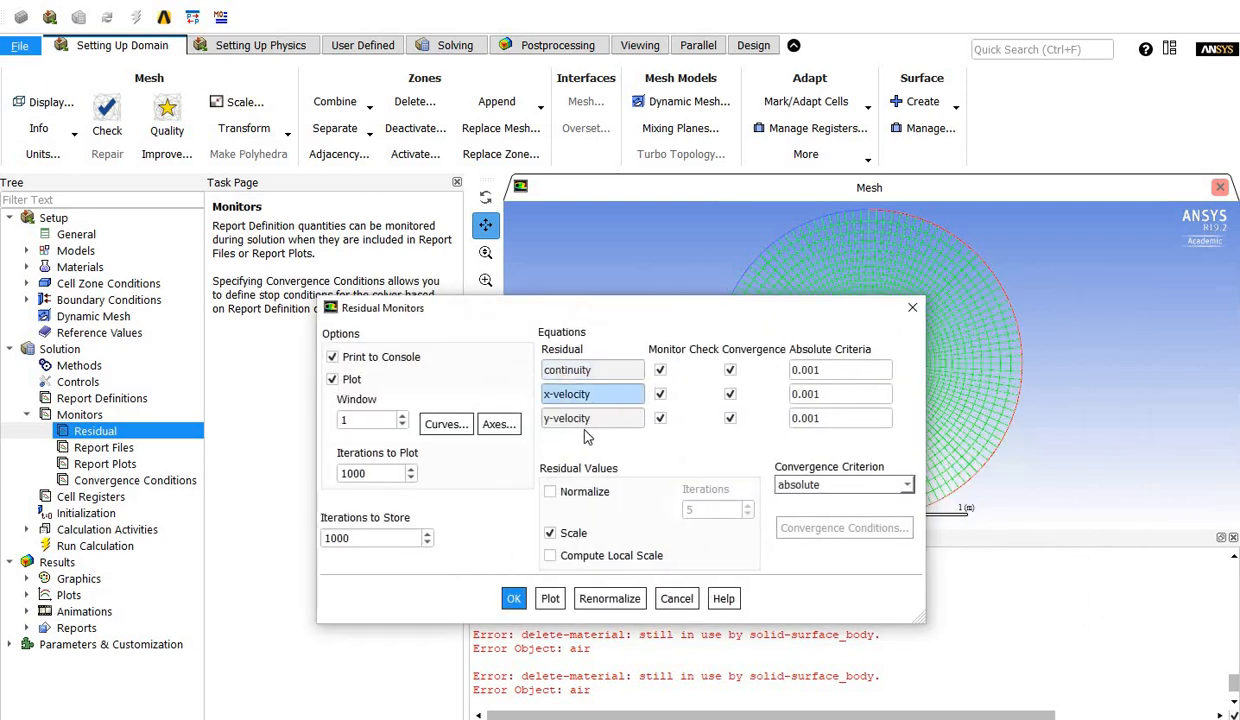
pyautogui.click(814, 371)
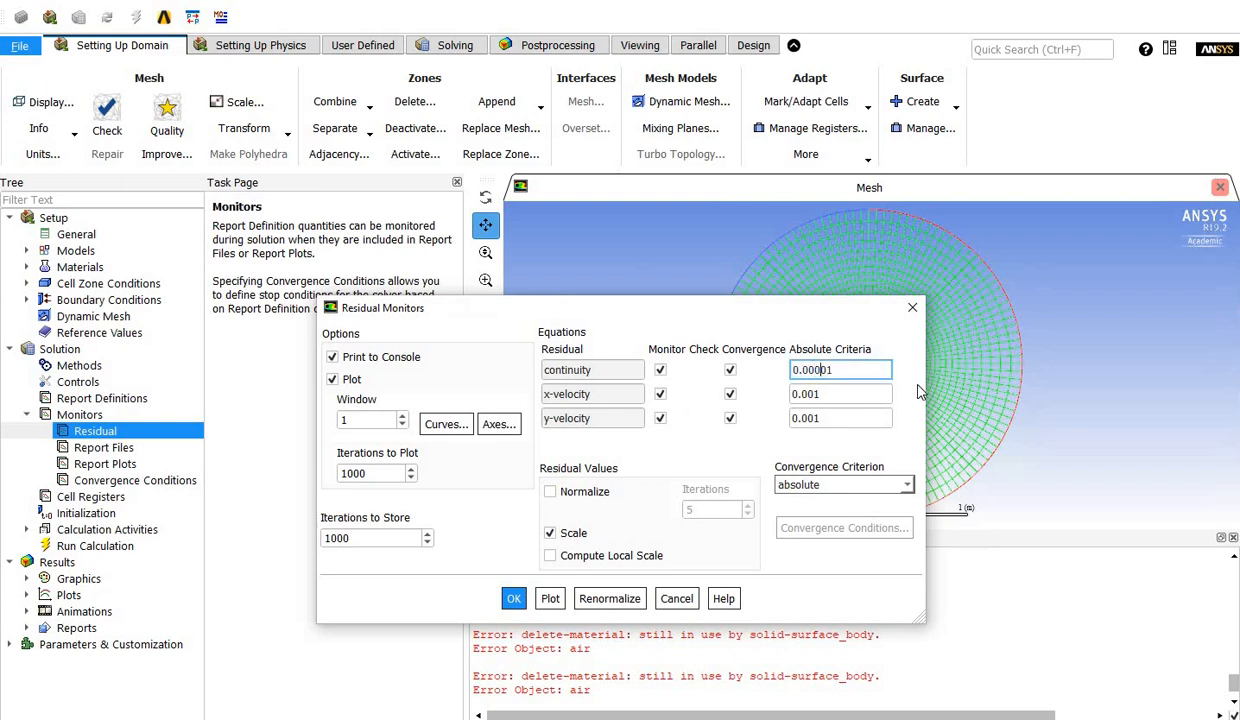
pyautogui.click(816, 395)
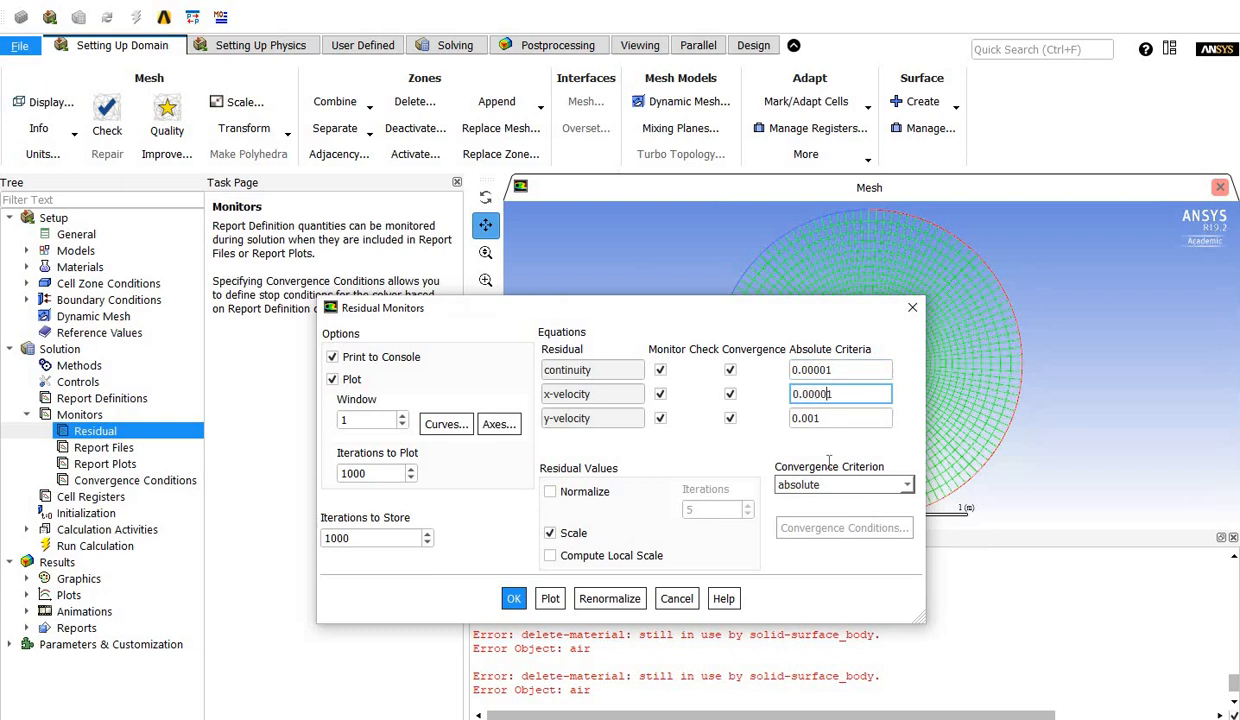
pyautogui.click(807, 419)
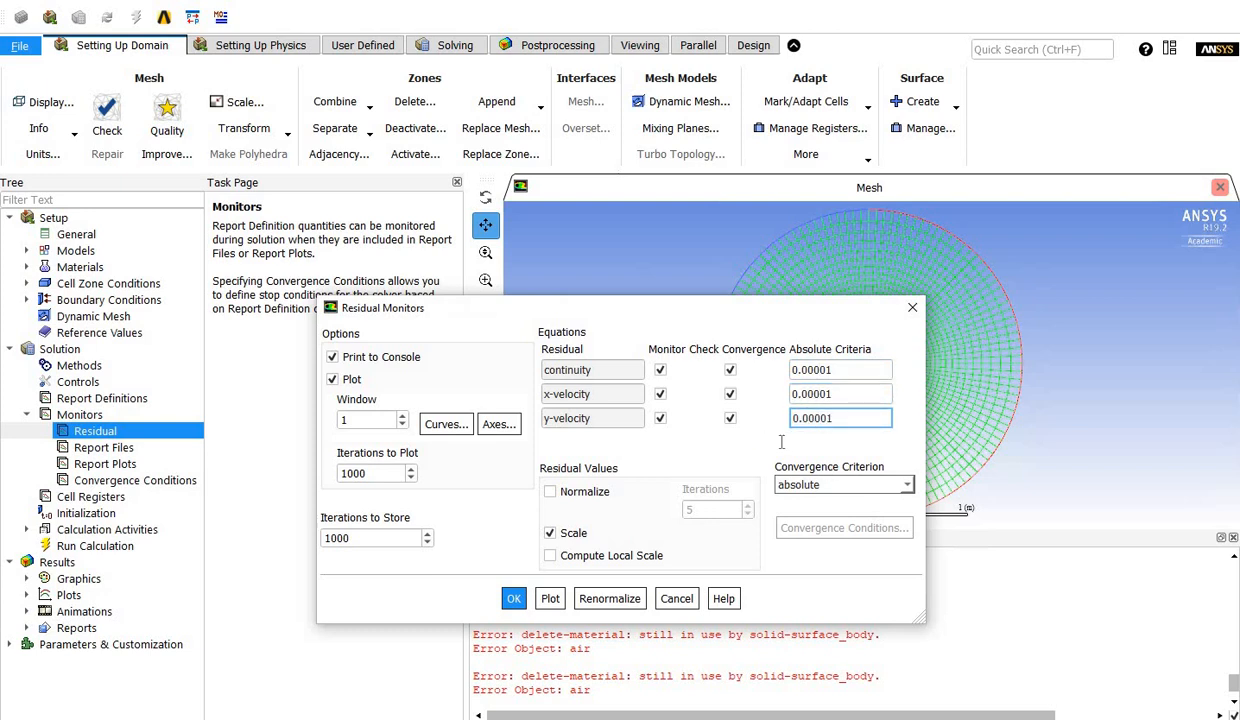
pyautogui.click(513, 598)
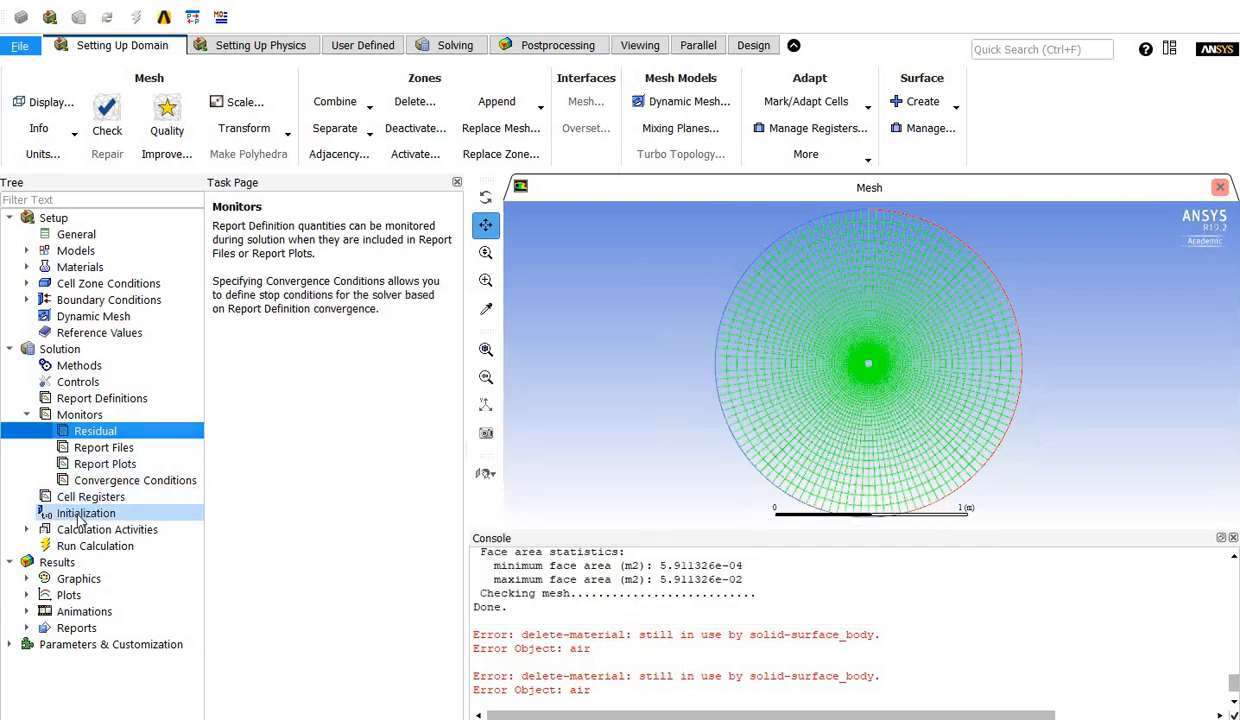
pyautogui.click(28, 414)
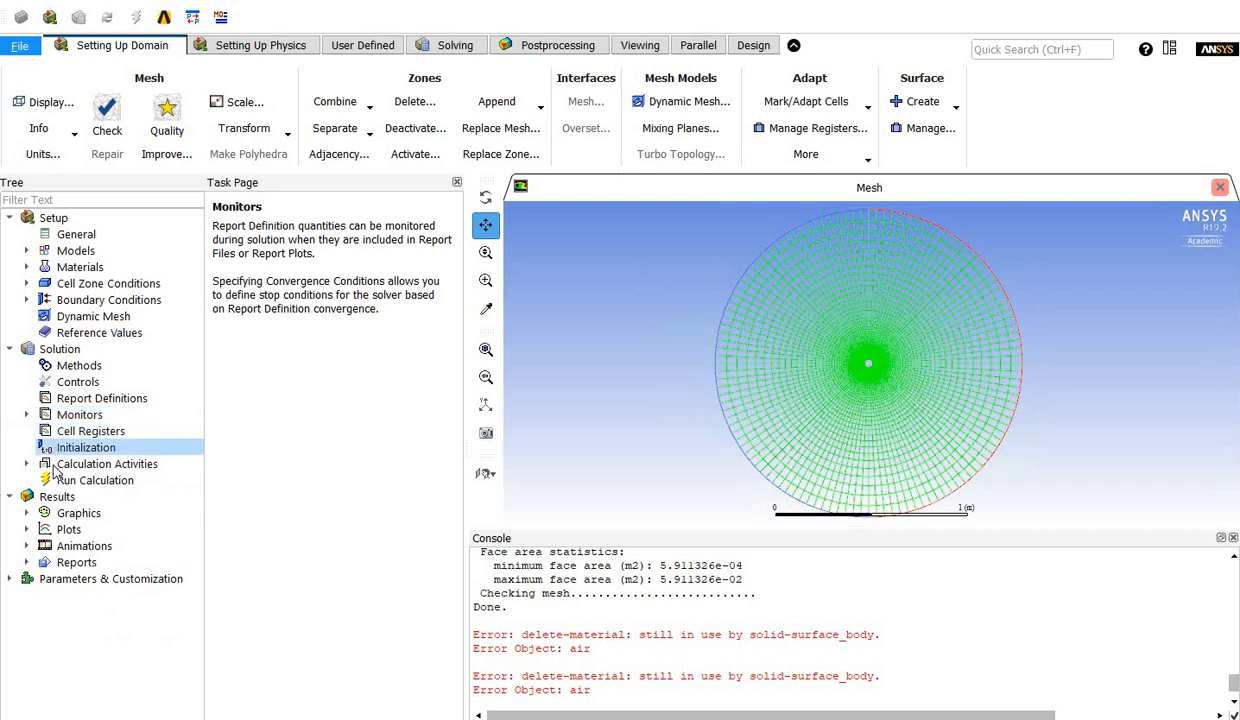
# Start a new report file definition under the solution monitors, keeping the file name report-file-0.out
pyautogui.click(27, 414)
pyautogui.doubleClick(80, 416)
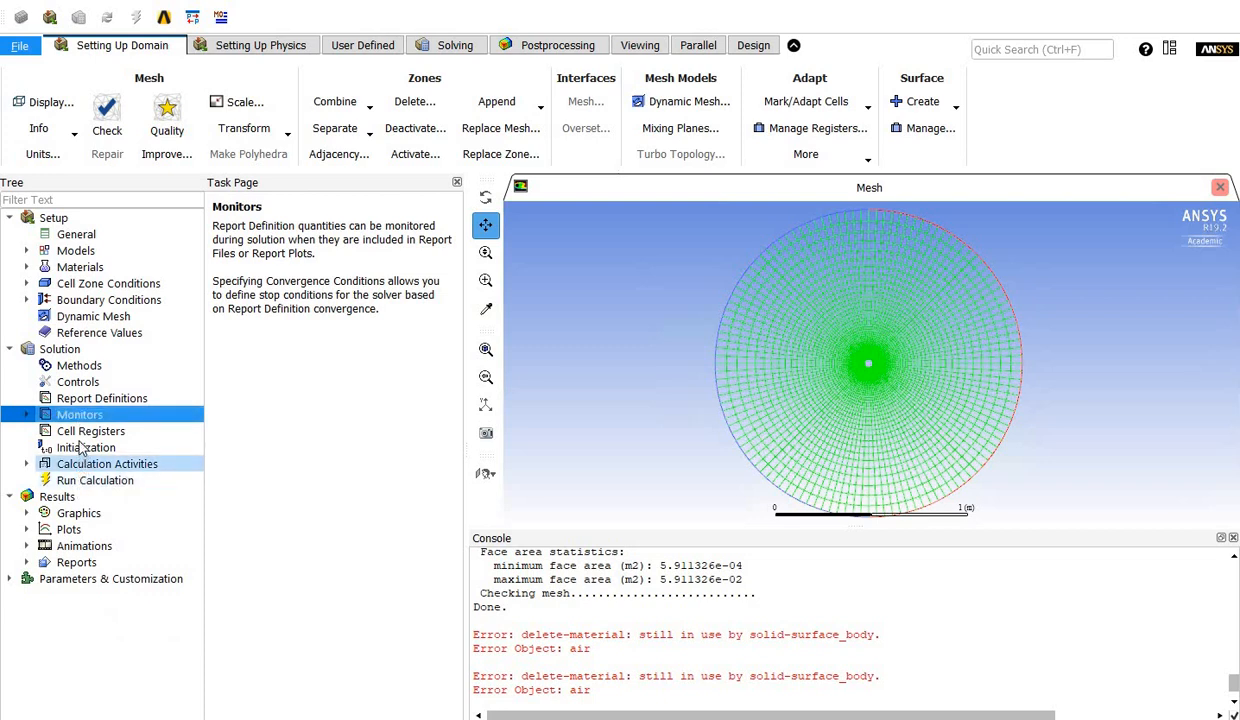
pyautogui.click(29, 416)
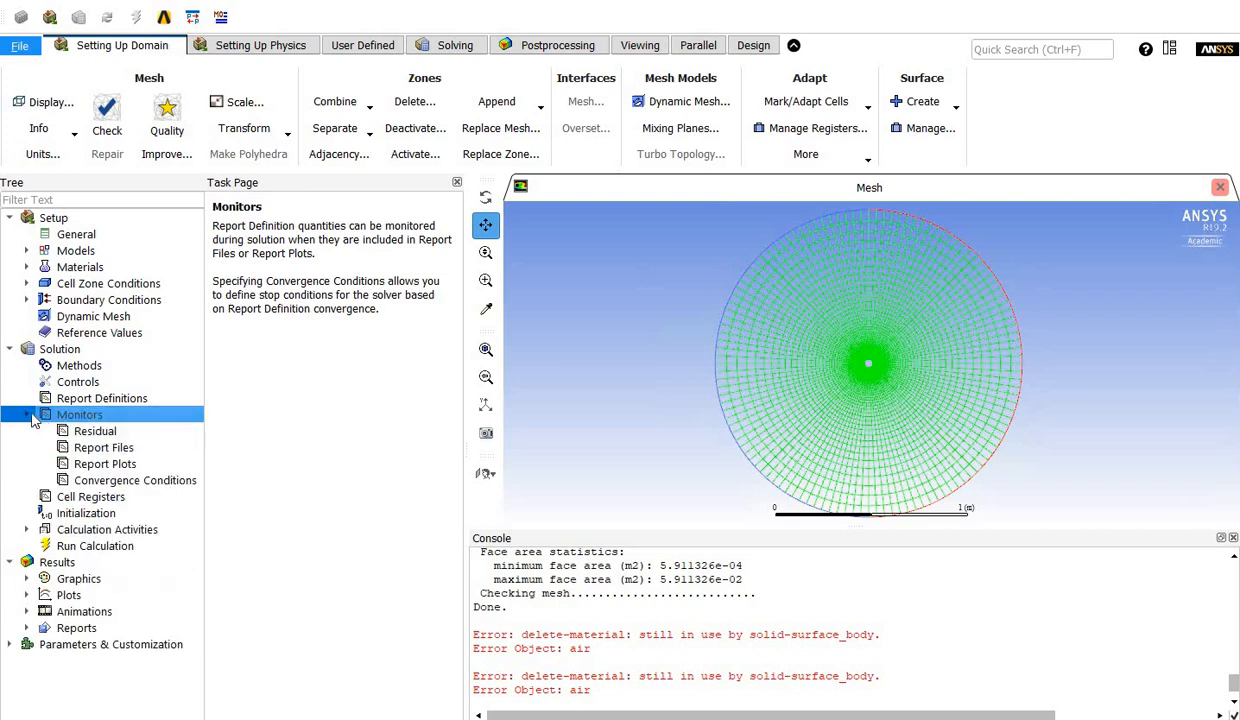
pyautogui.click(103, 450)
pyautogui.doubleClick(103, 447)
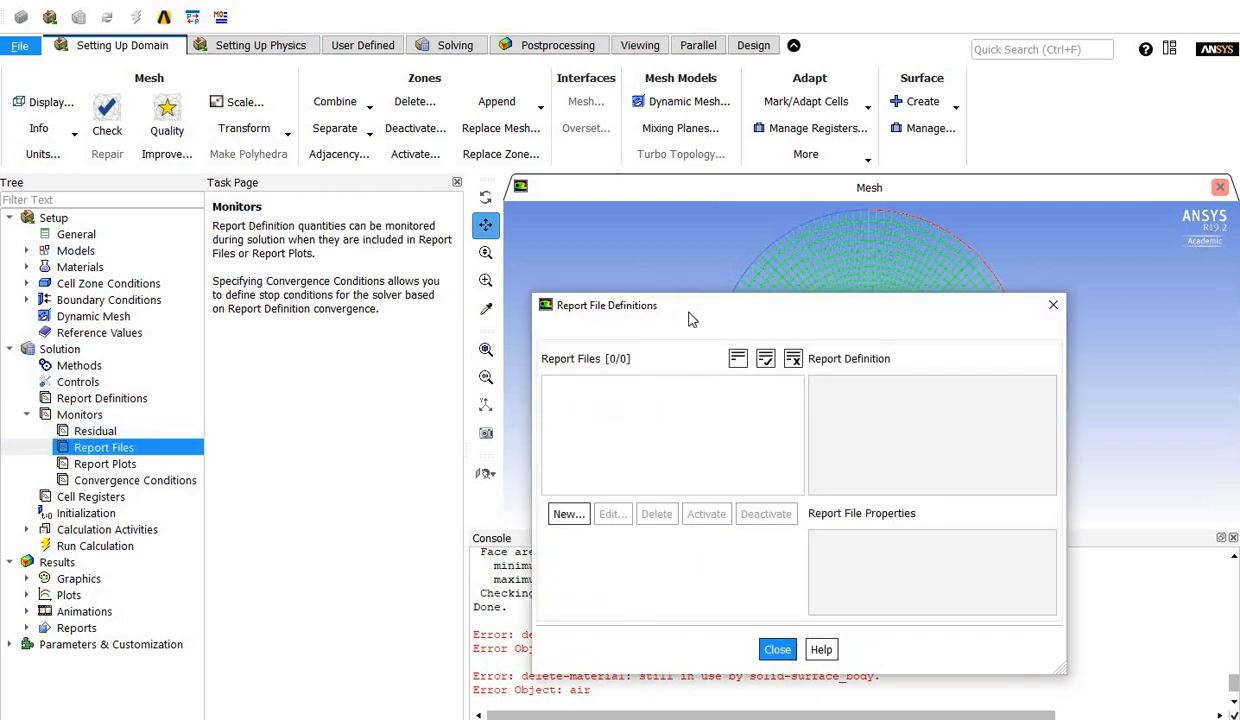
pyautogui.moveTo(573, 235); pyautogui.dragTo(278, 291)
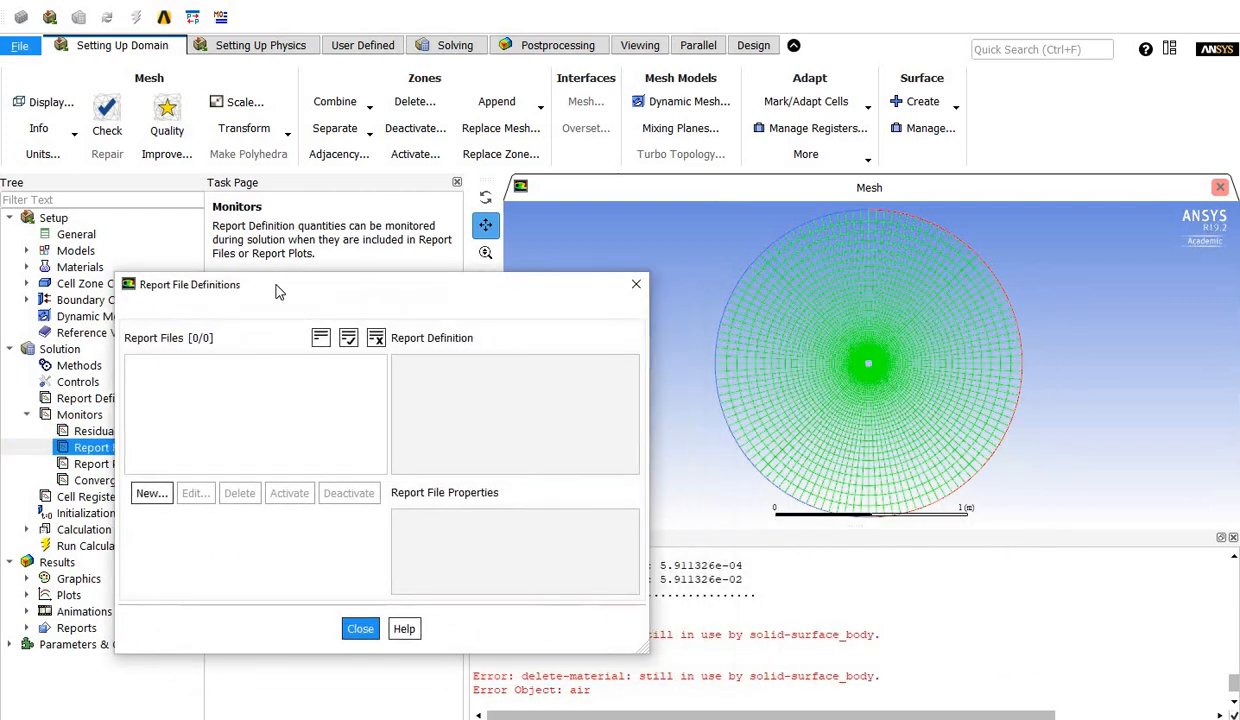
pyautogui.scroll(5, 850, 350)
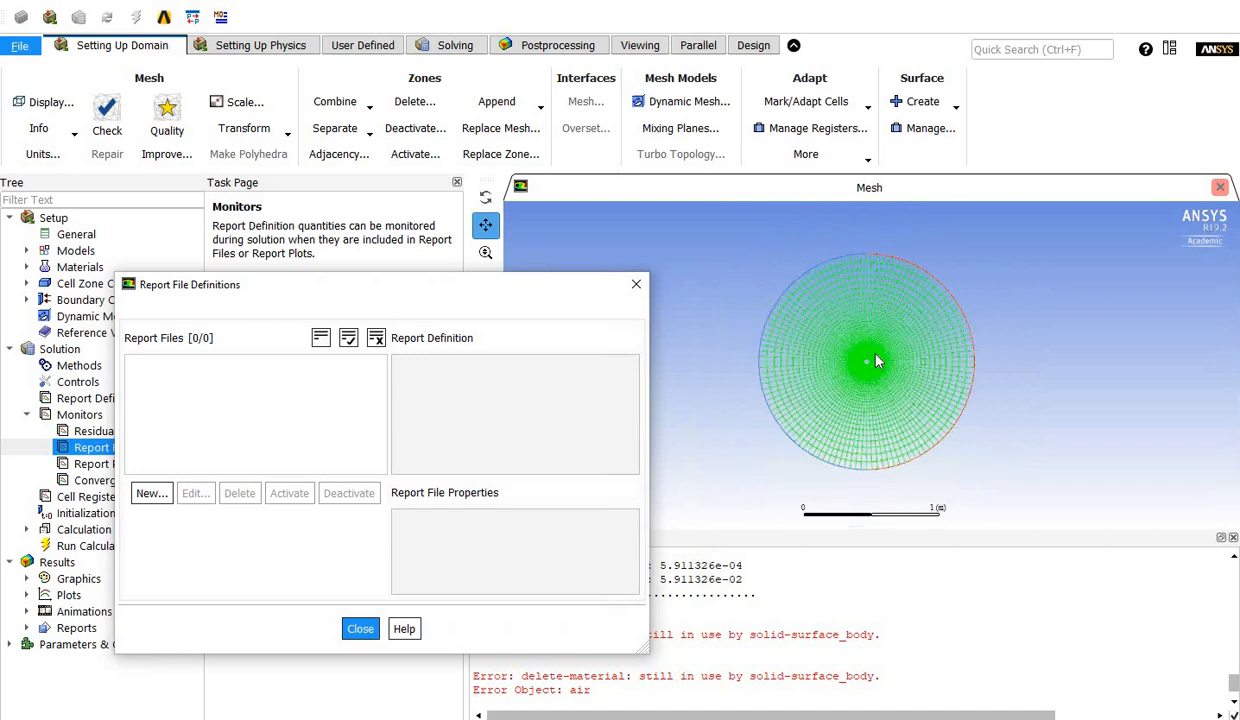
pyautogui.scroll(-3, 868, 376)
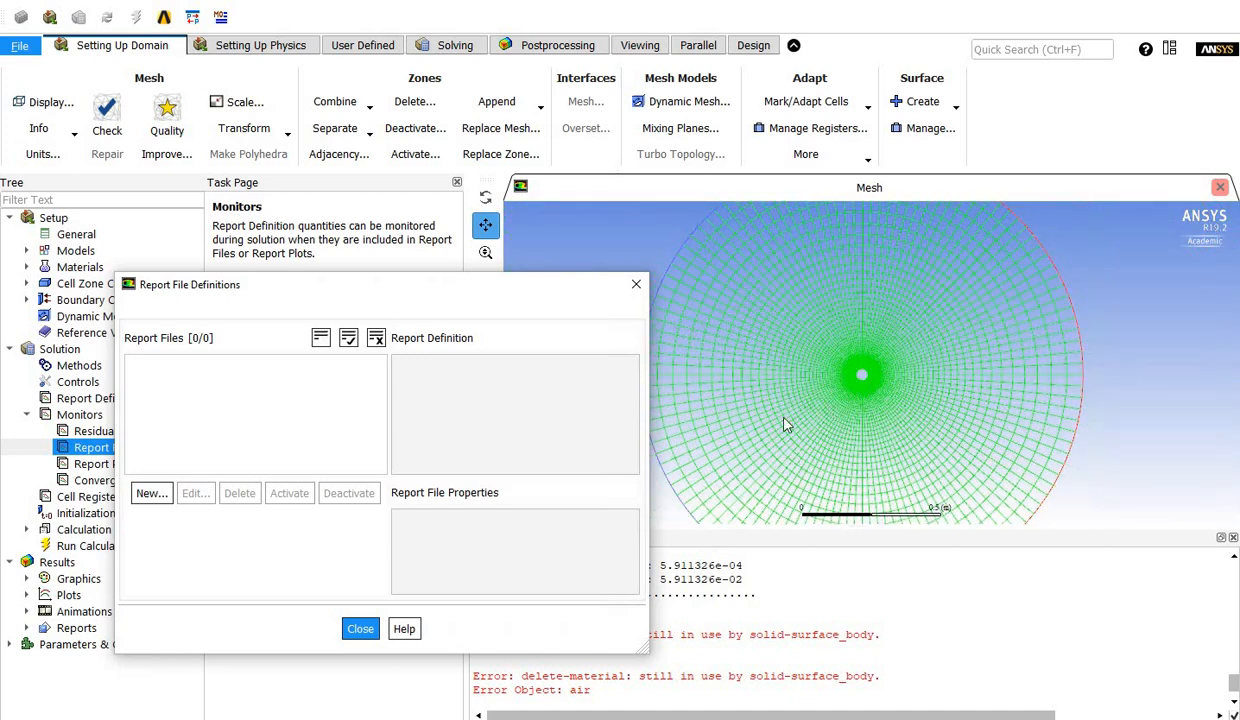
pyautogui.click(152, 493)
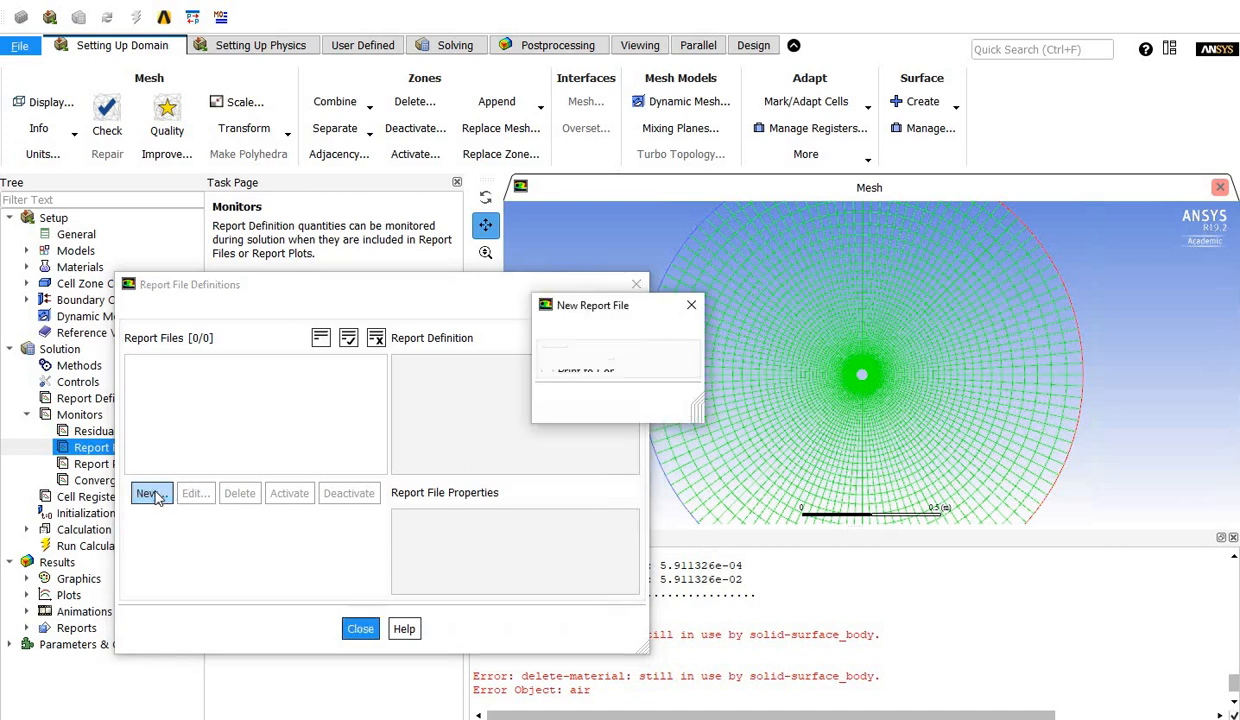
pyautogui.moveTo(669, 311); pyautogui.dragTo(356, 127)
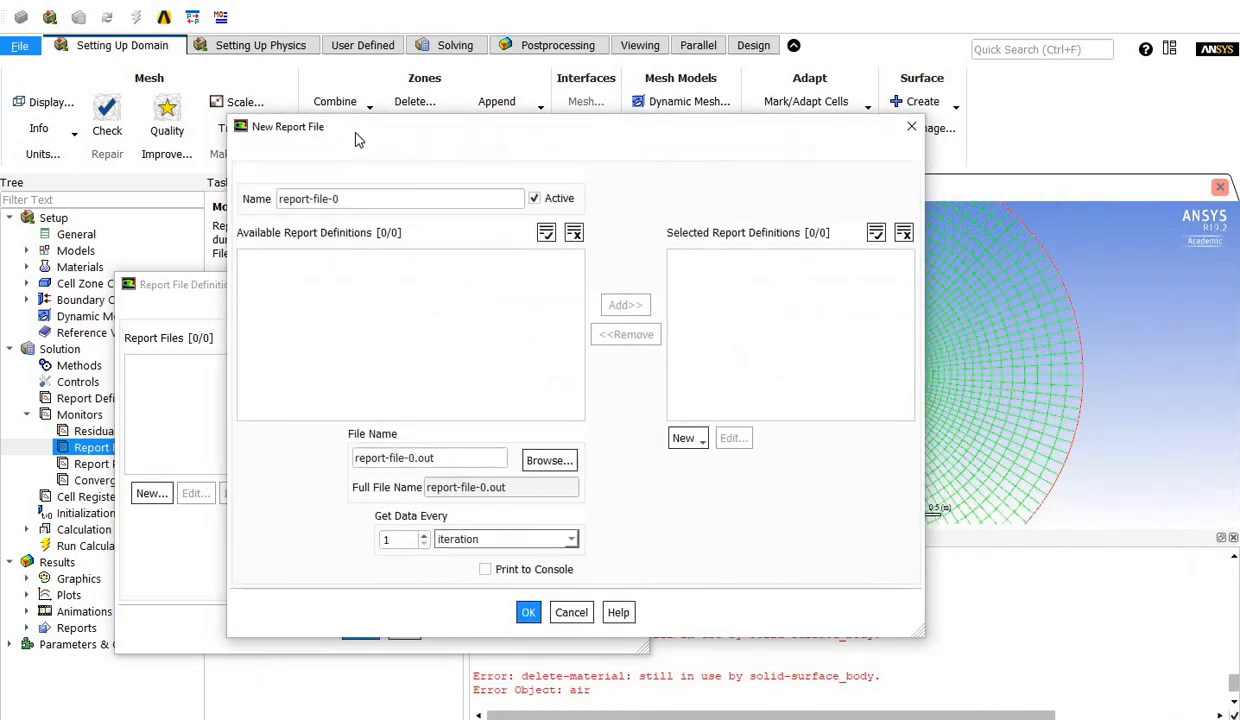
pyautogui.click(434, 454)
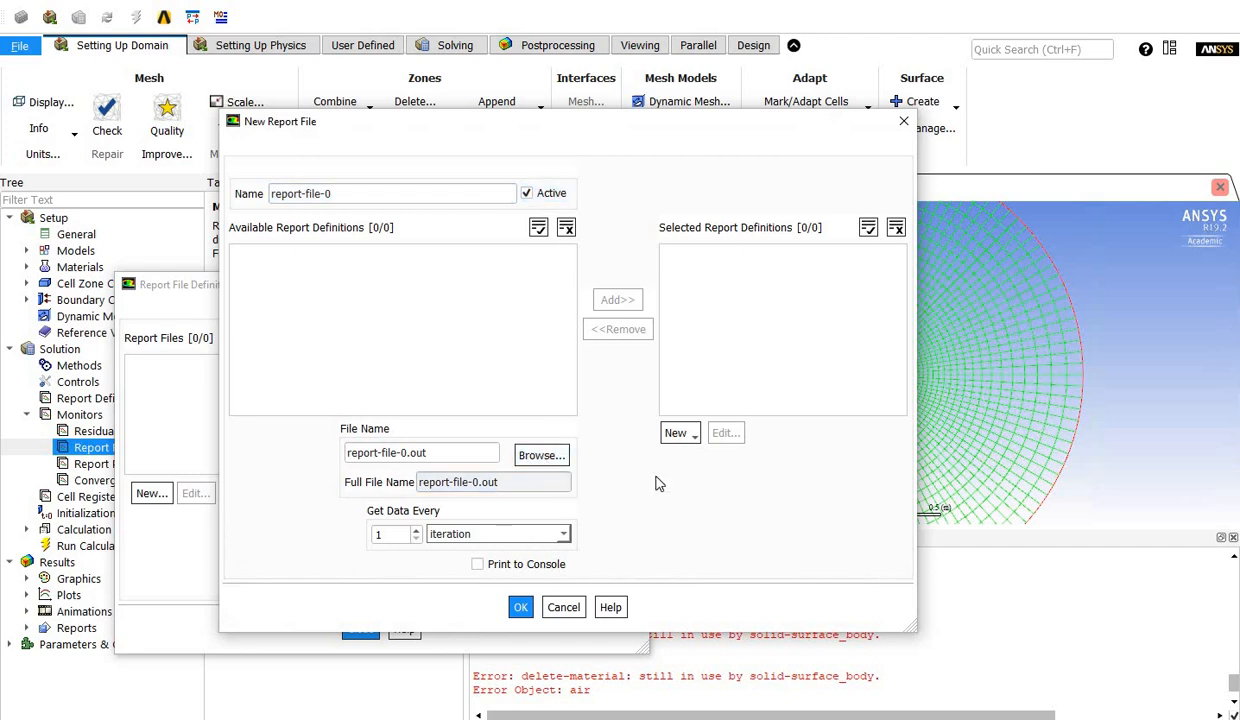
# Add a force report for drag to the report file, with Drag Coefficient output on the cylinderwall zone
pyautogui.click(684, 434)
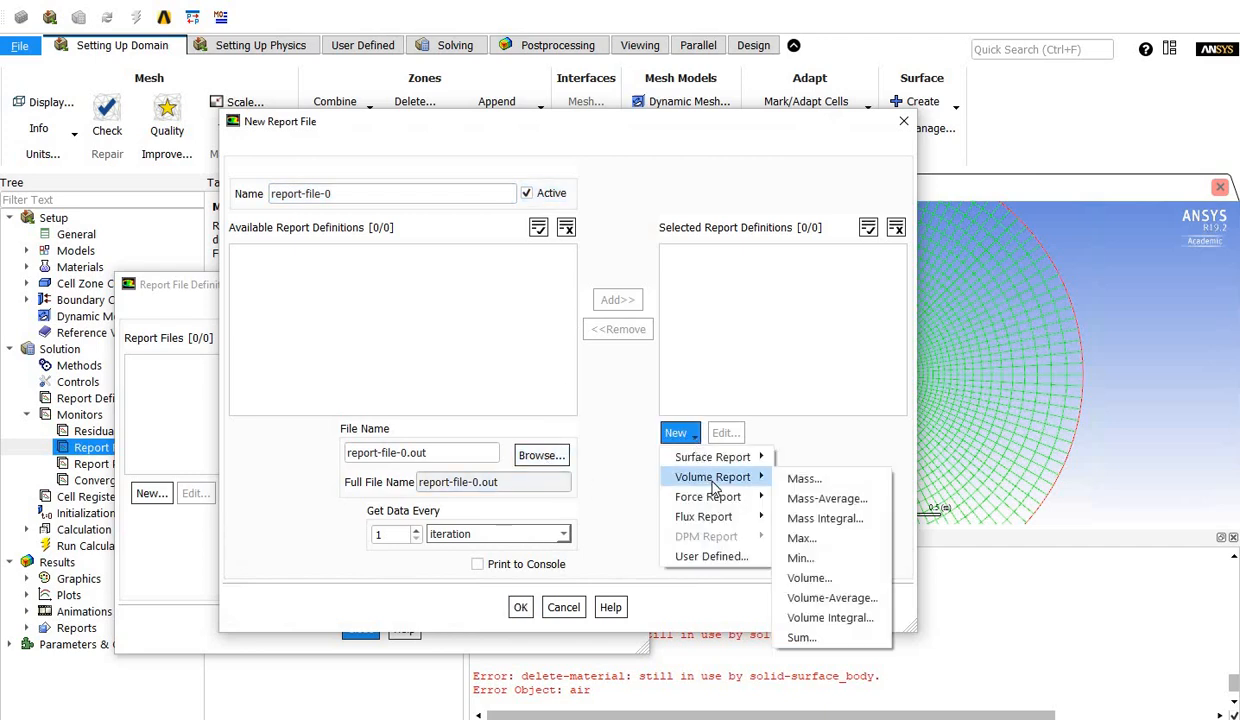
pyautogui.moveTo(722, 466)
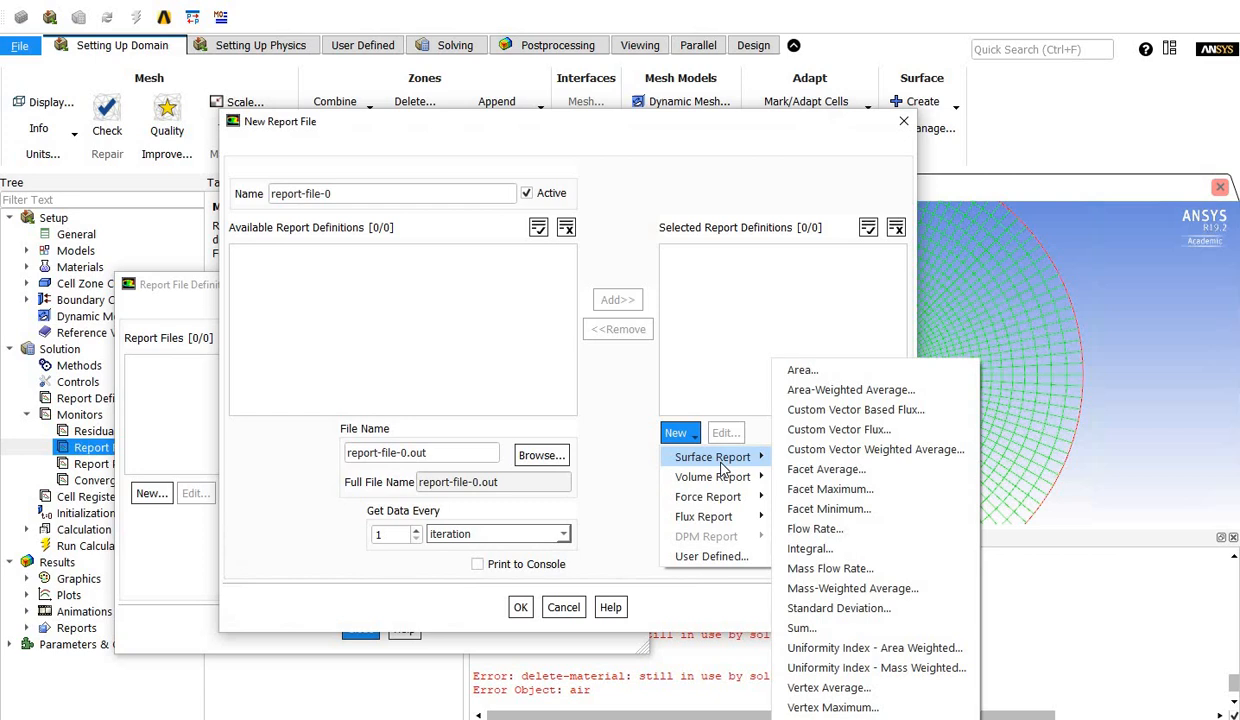
pyautogui.moveTo(730, 520)
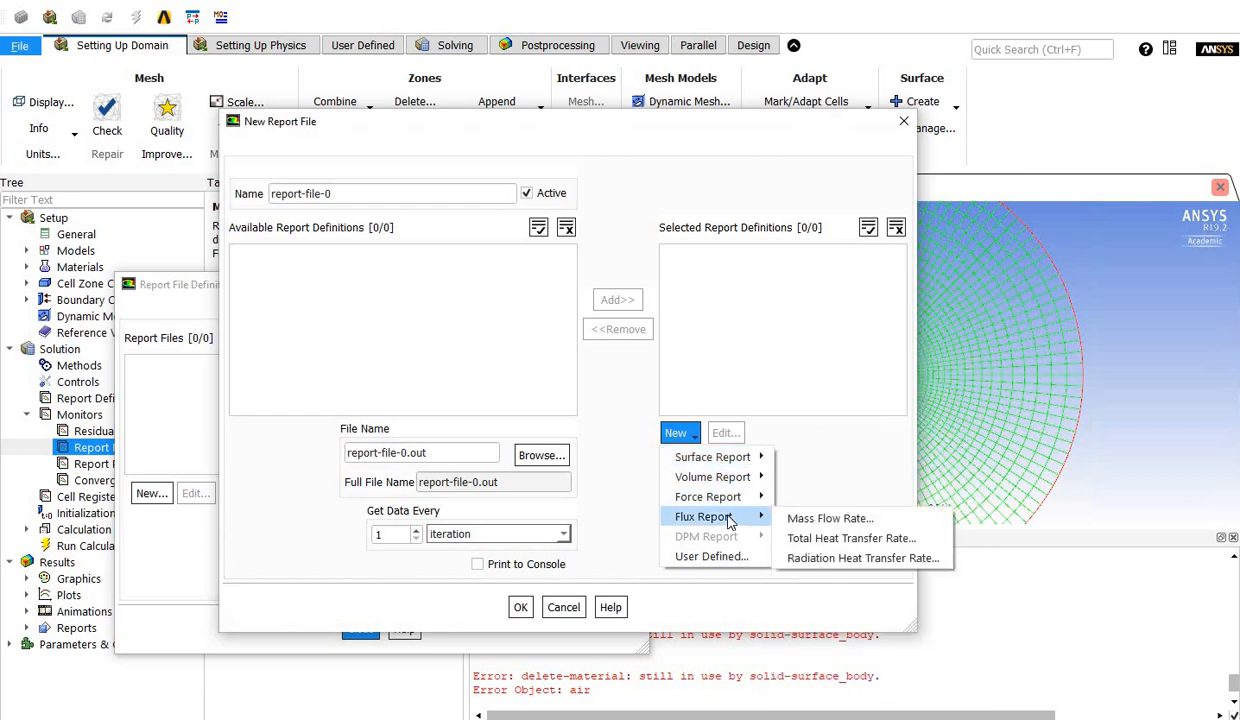
pyautogui.moveTo(755, 495)
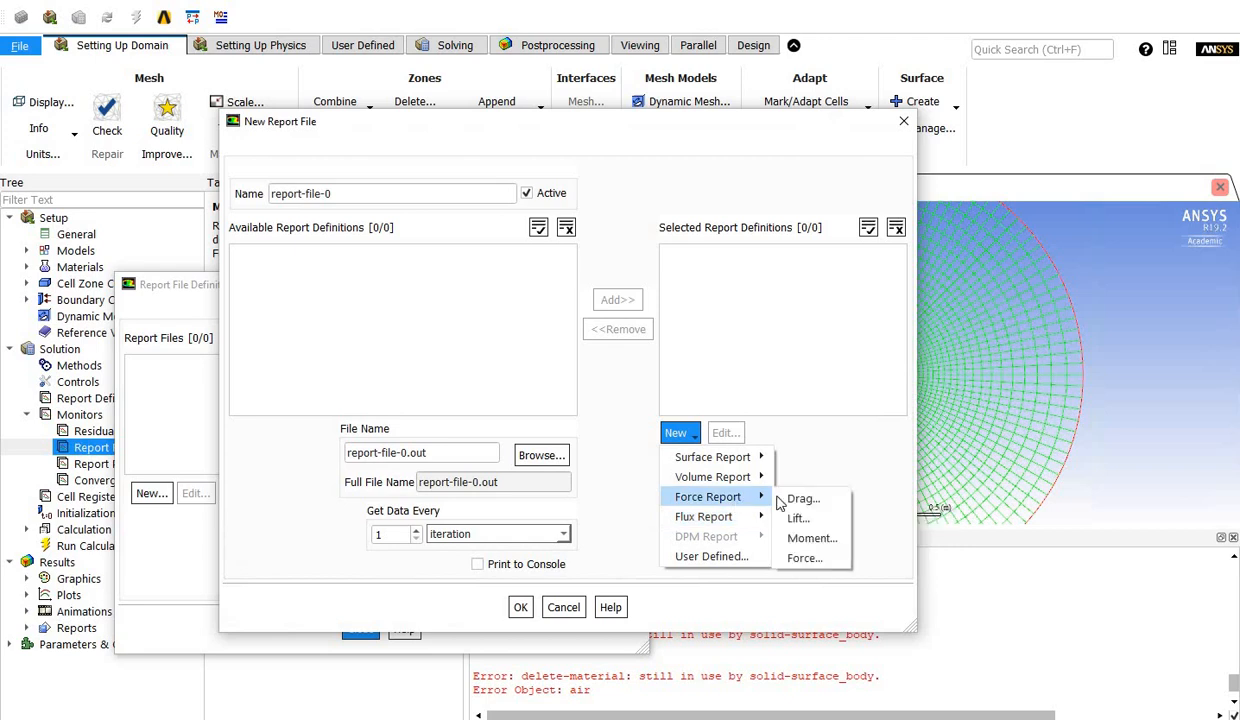
pyautogui.click(830, 500)
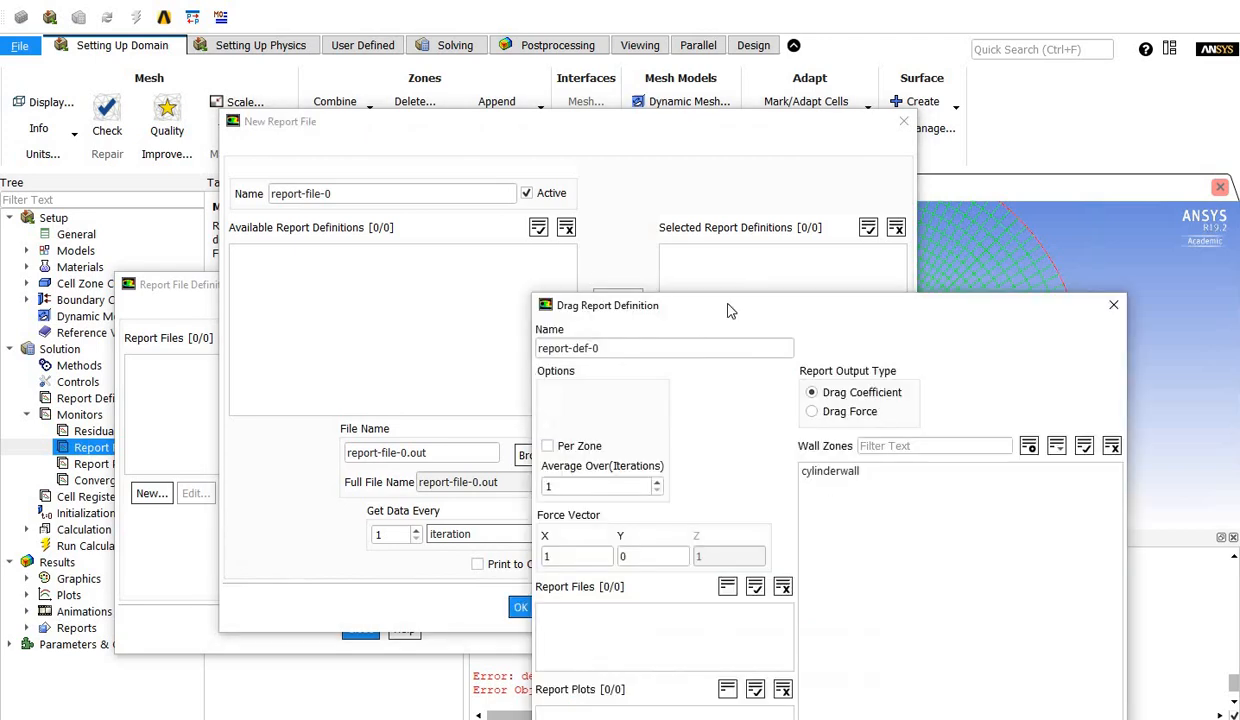
pyautogui.moveTo(733, 315); pyautogui.dragTo(566, 162)
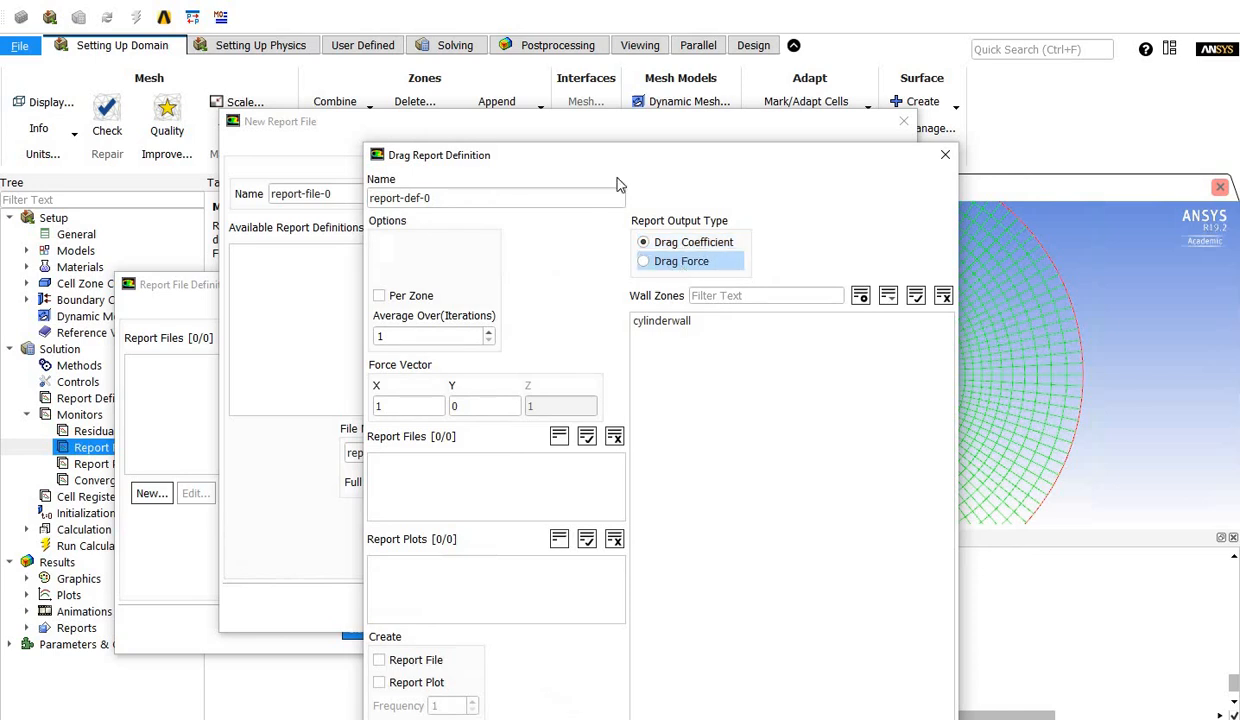
pyautogui.moveTo(650, 155); pyautogui.dragTo(609, 106)
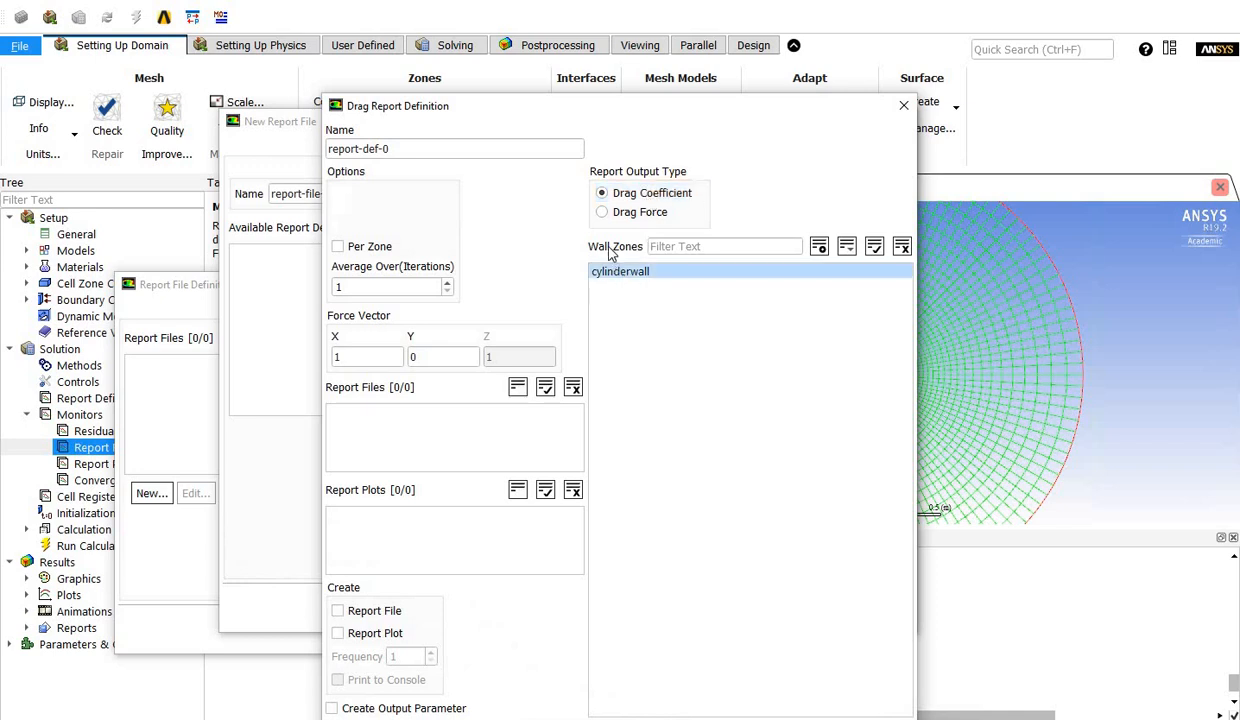
pyautogui.click(630, 279)
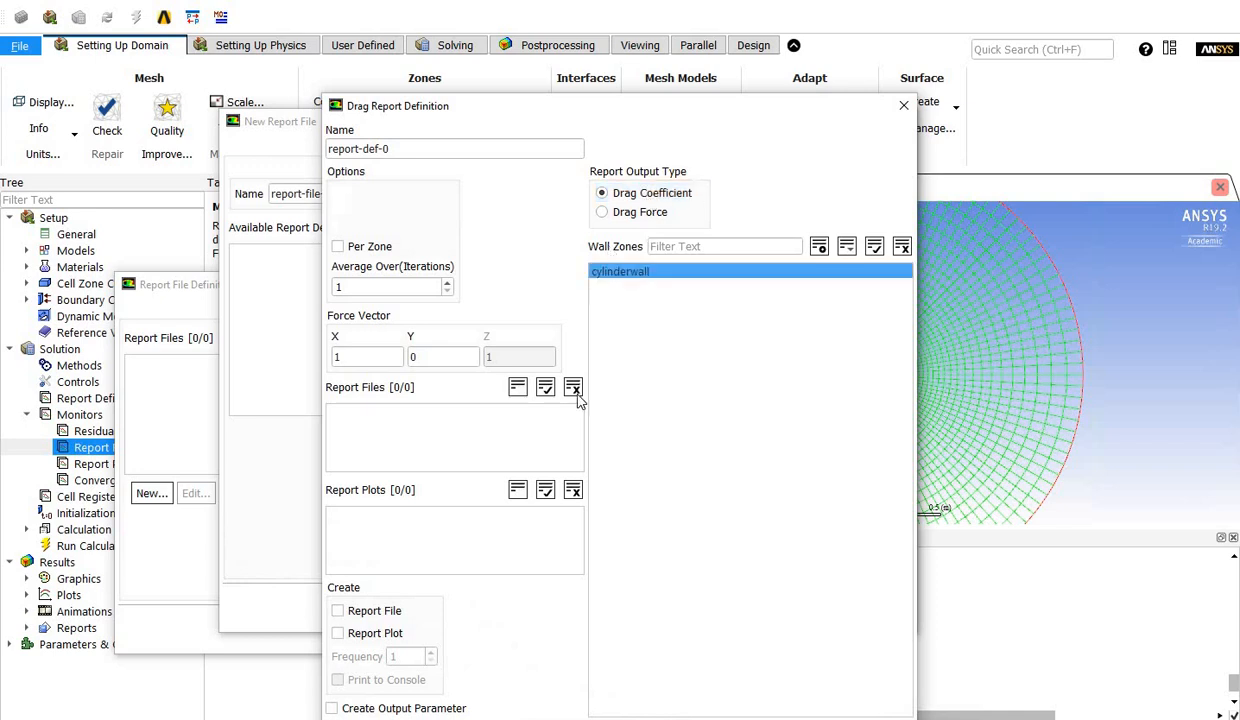
pyautogui.moveTo(605, 103); pyautogui.dragTo(659, 15)
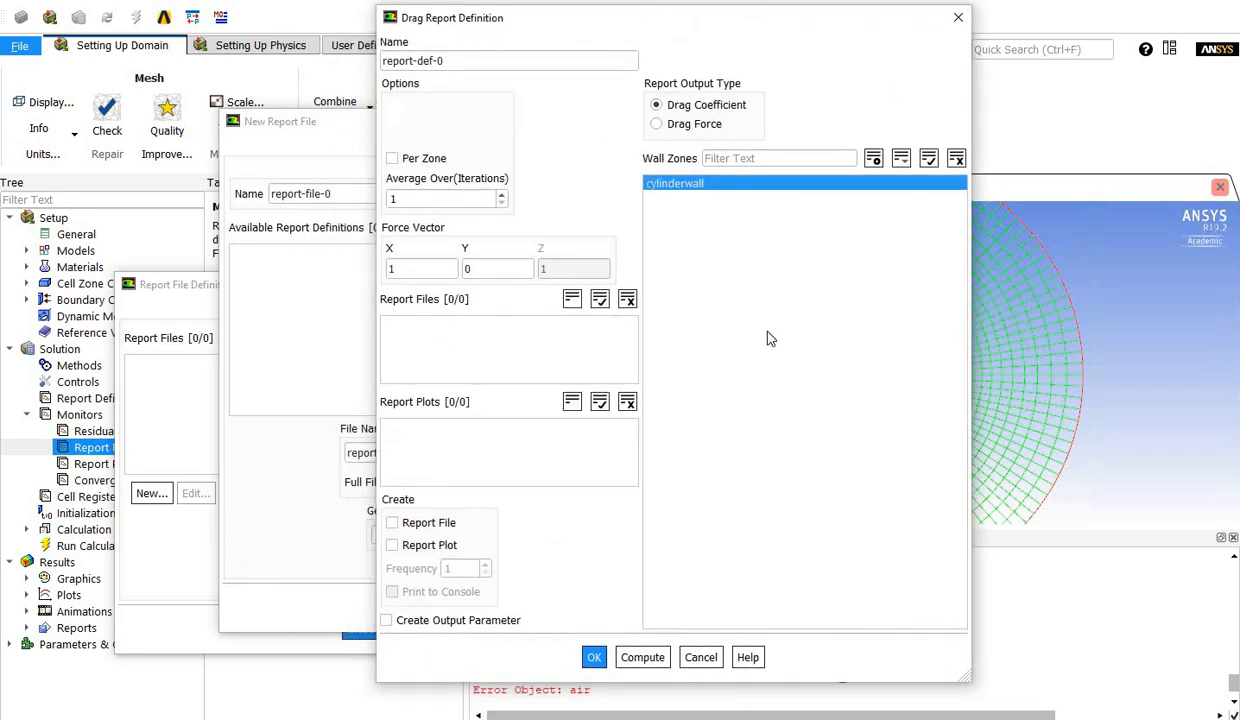
pyautogui.click(595, 659)
pyautogui.click(593, 657)
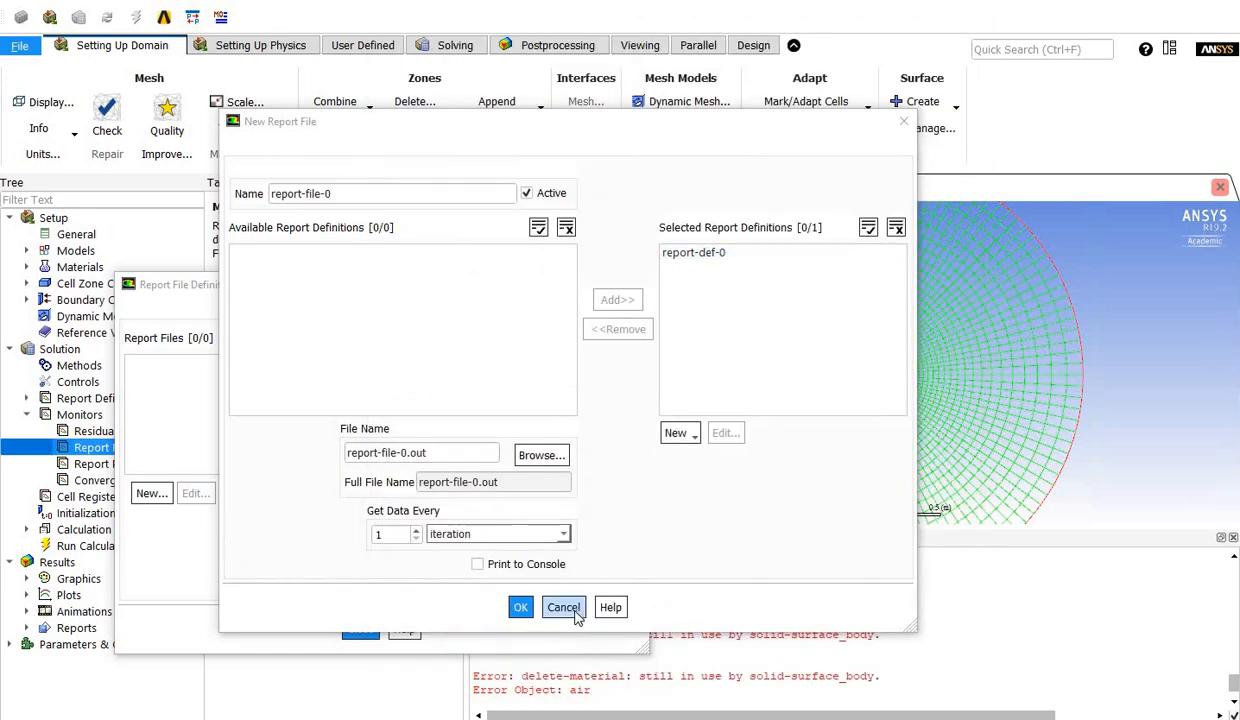
# Enable printing the drag report file's data to the console, save it and close the report file definitions
pyautogui.click(479, 566)
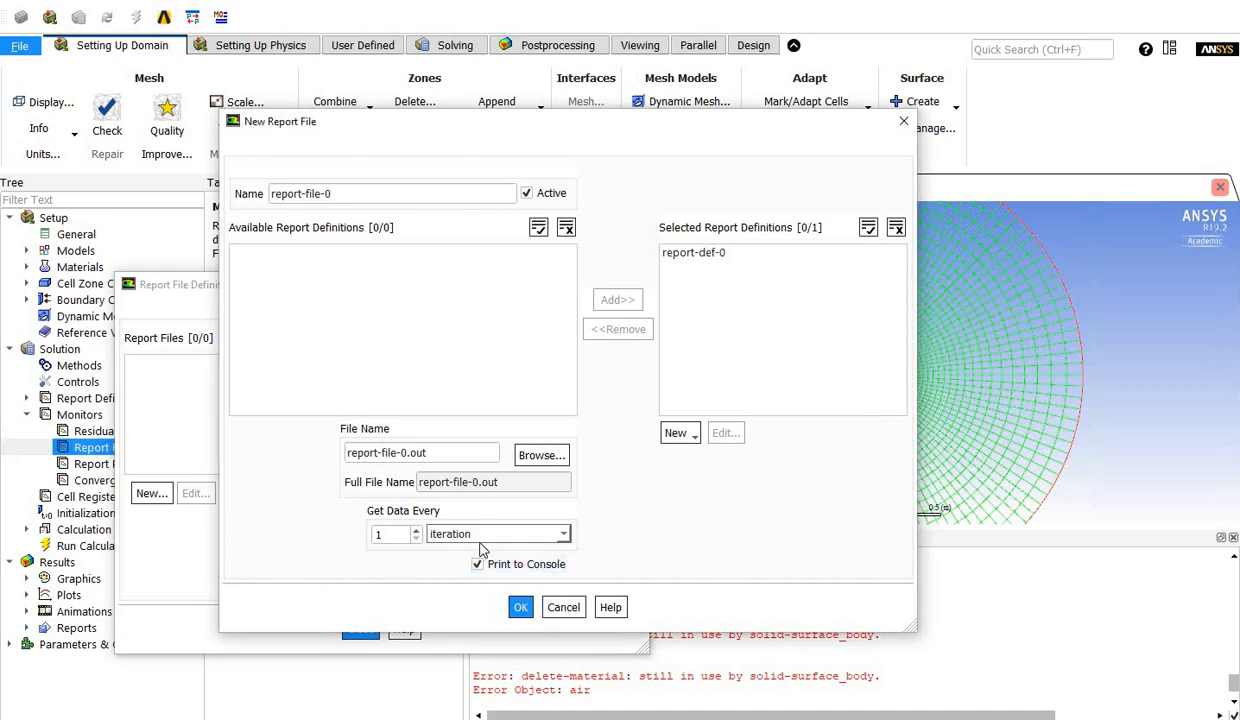
pyautogui.click(520, 608)
pyautogui.click(360, 629)
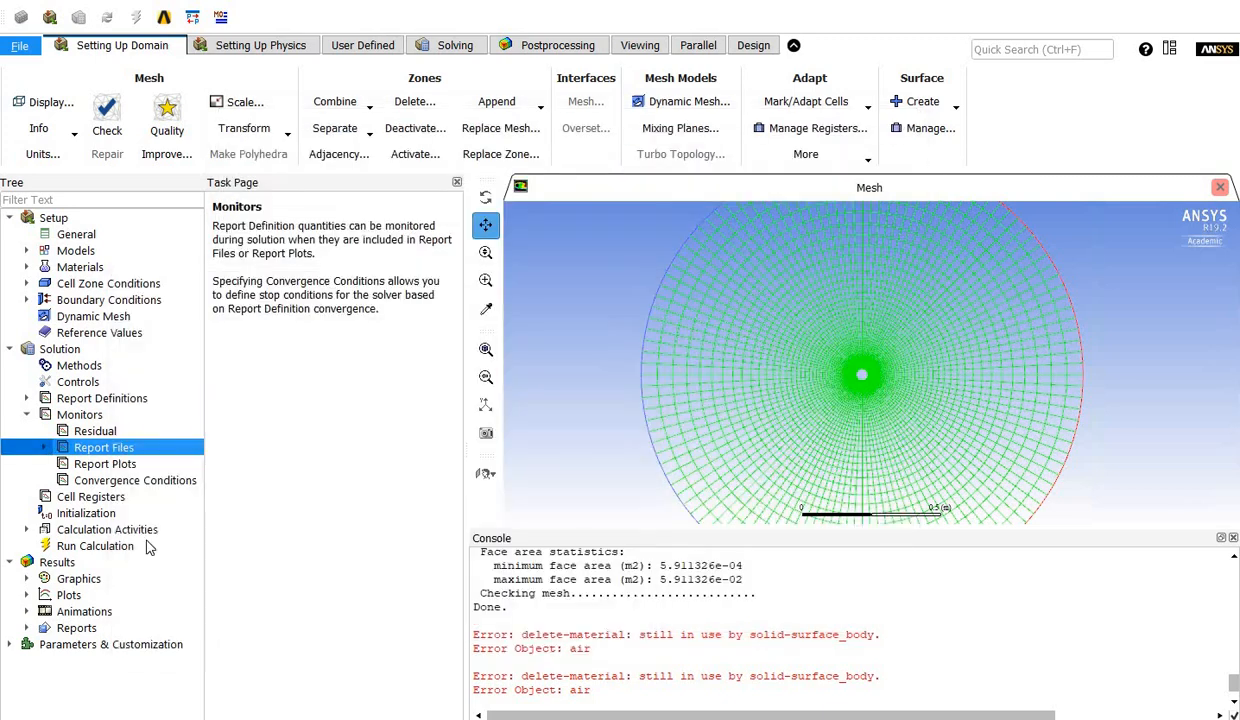
# Initialize the solution with the Hybrid Initialization method
pyautogui.doubleClick(85, 529)
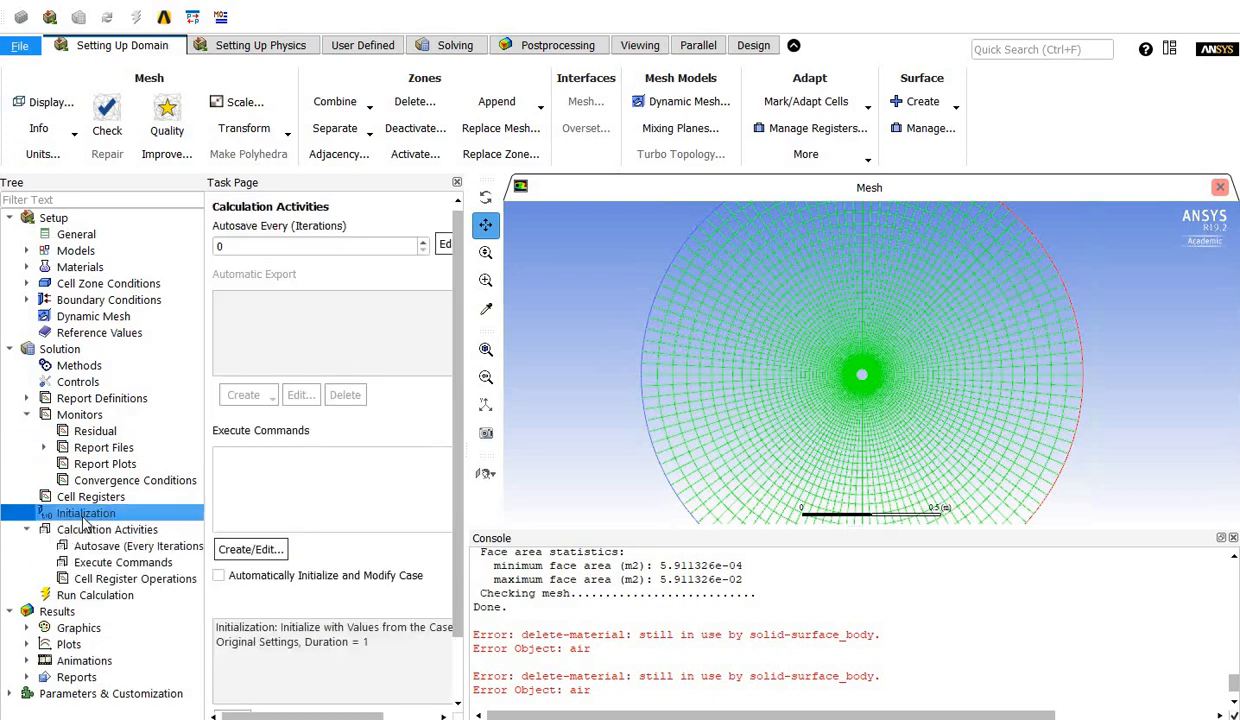
pyautogui.click(85, 513)
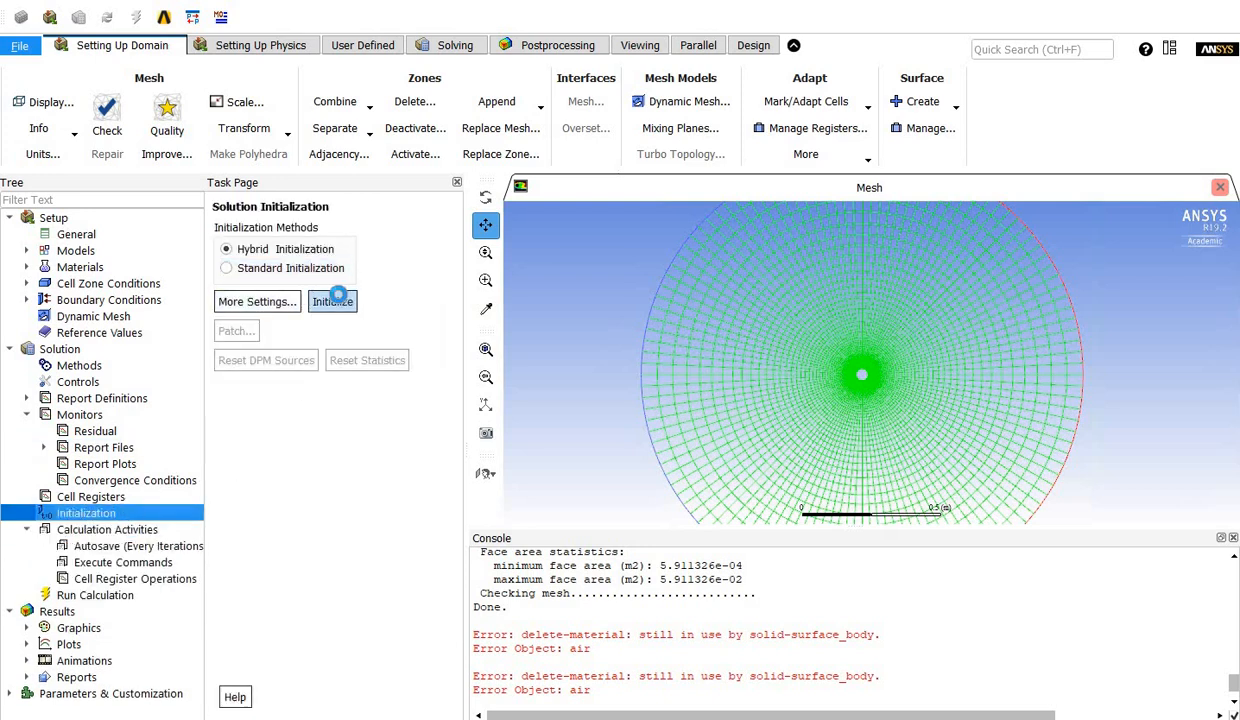
pyautogui.click(332, 301)
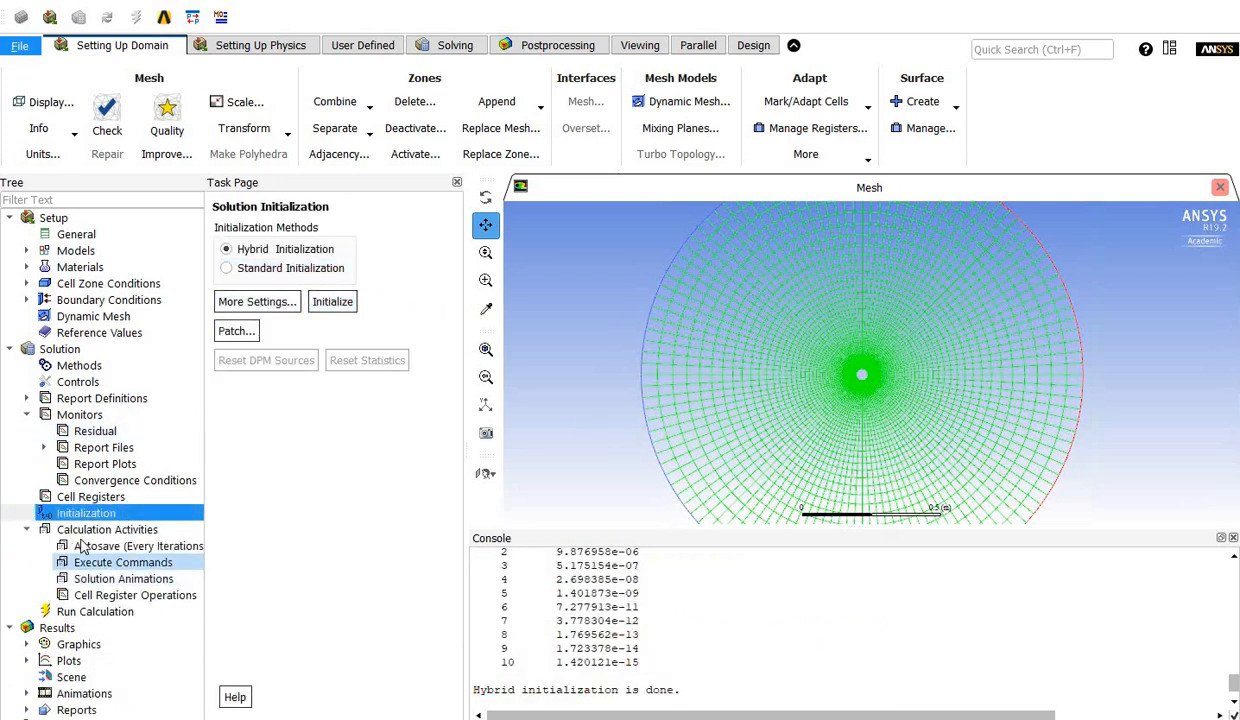
# Set the number of iterations to 10000, run the calculation and dismiss the completion notice
pyautogui.click(27, 529)
pyautogui.click(95, 546)
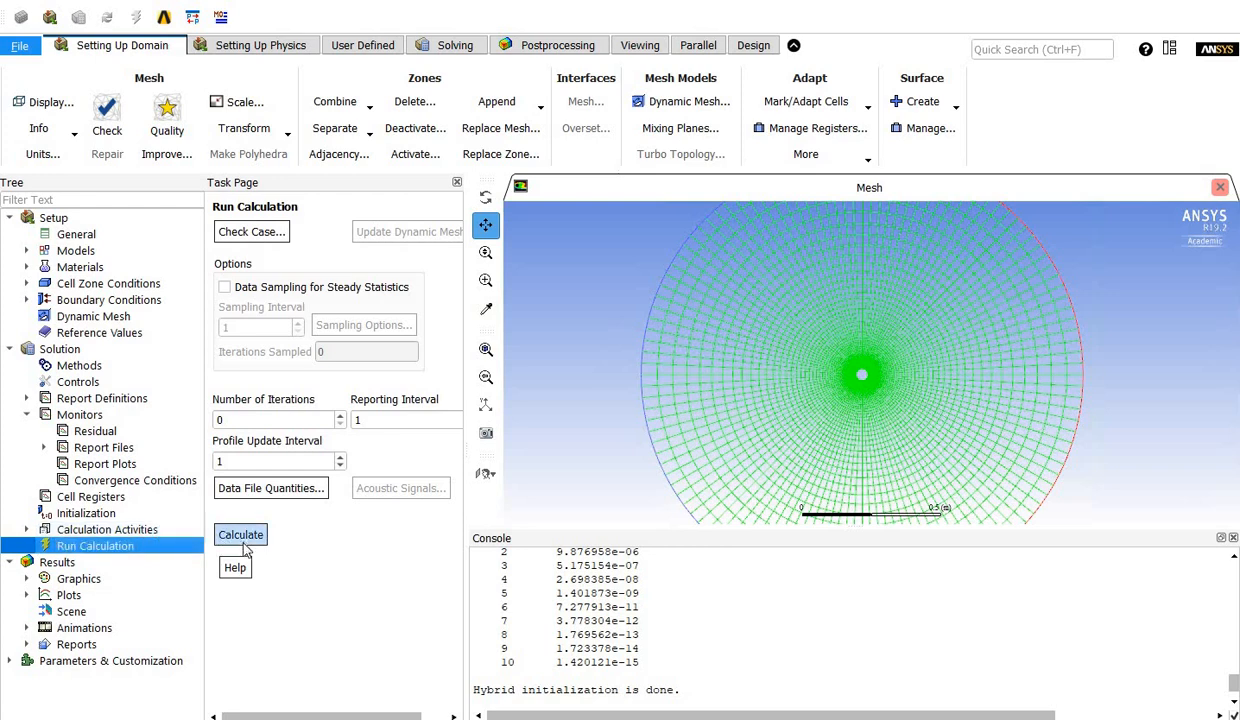
pyautogui.doubleClick(217, 420)
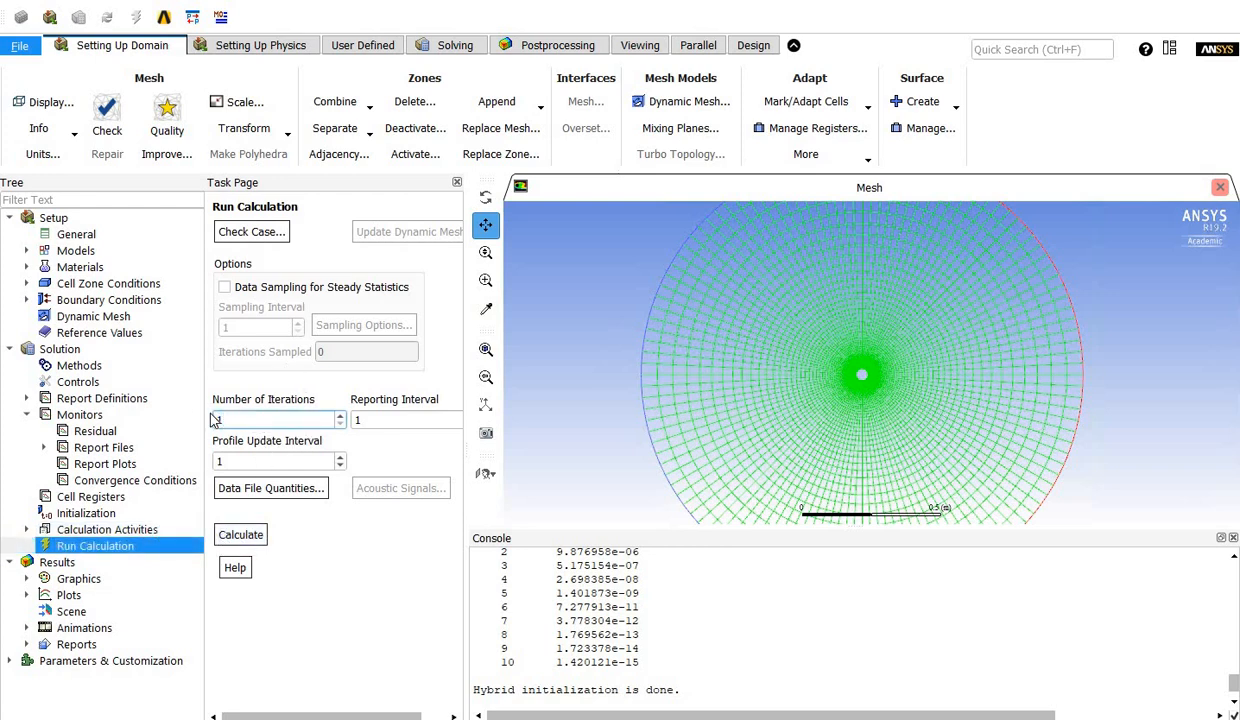
pyautogui.write('10000')
pyautogui.click(250, 534)
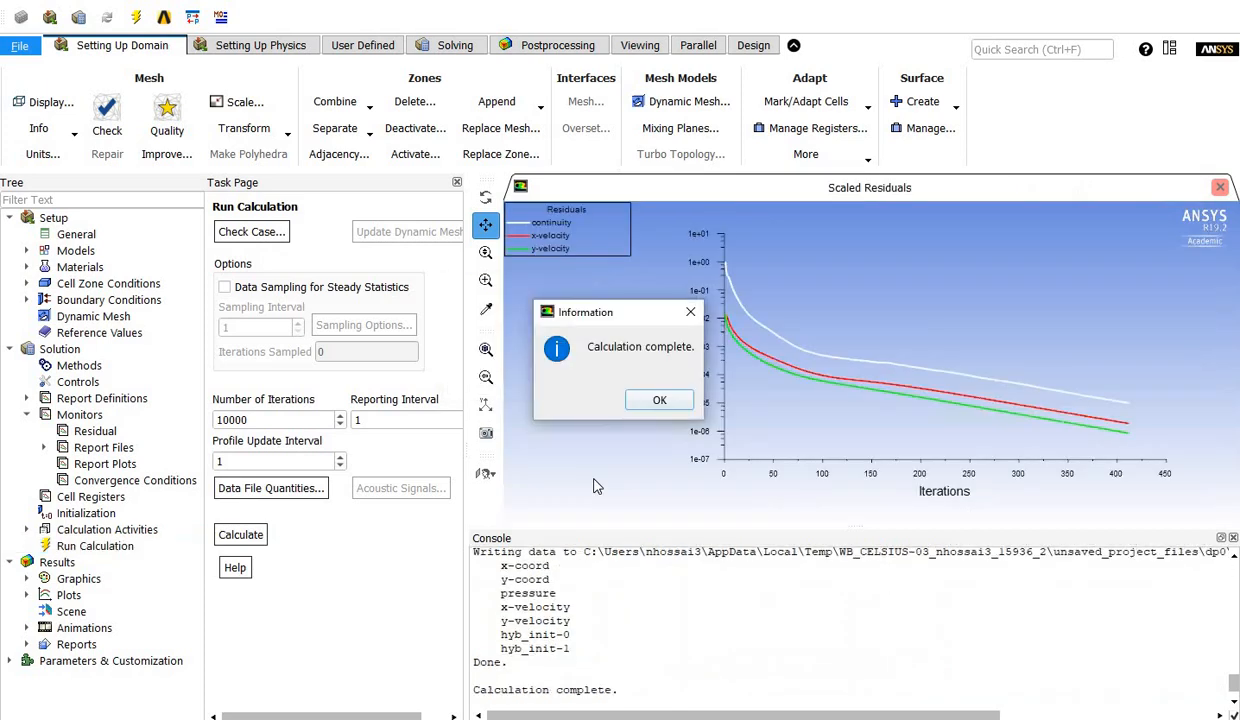
pyautogui.click(660, 401)
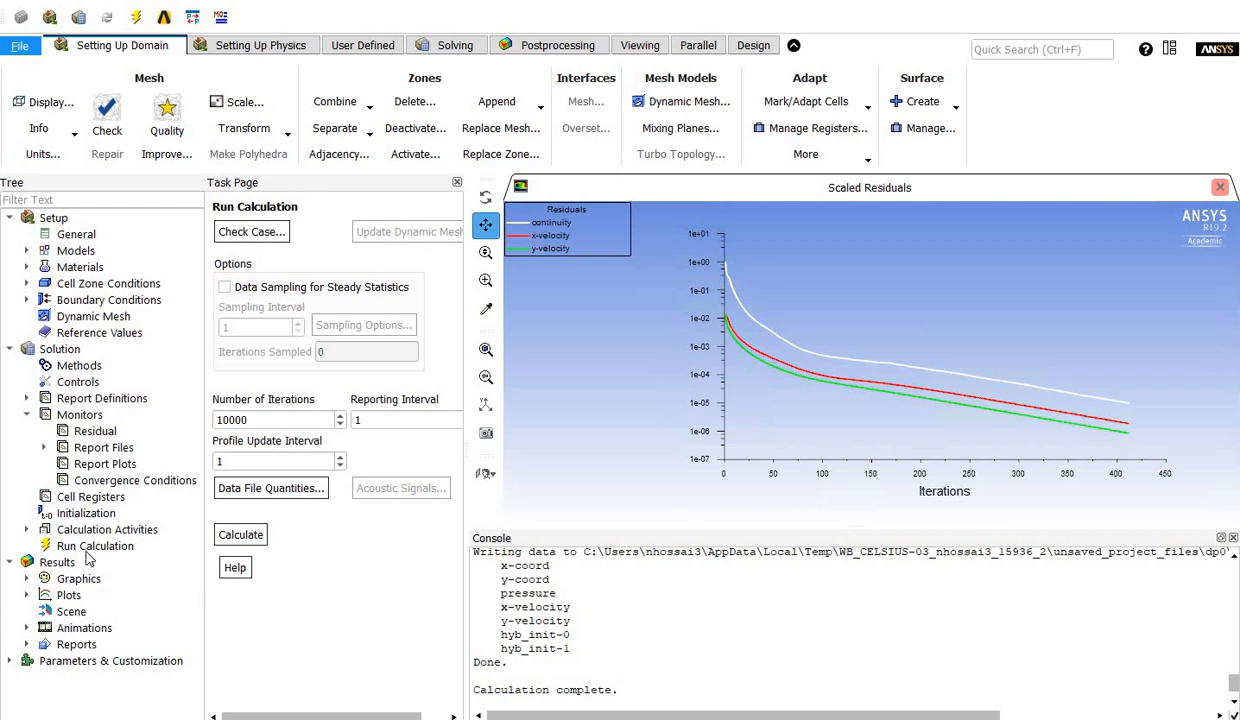
# Examine the drag coefficient history in the console output over the last iterations of the run
pyautogui.scroll(4, 600, 660)
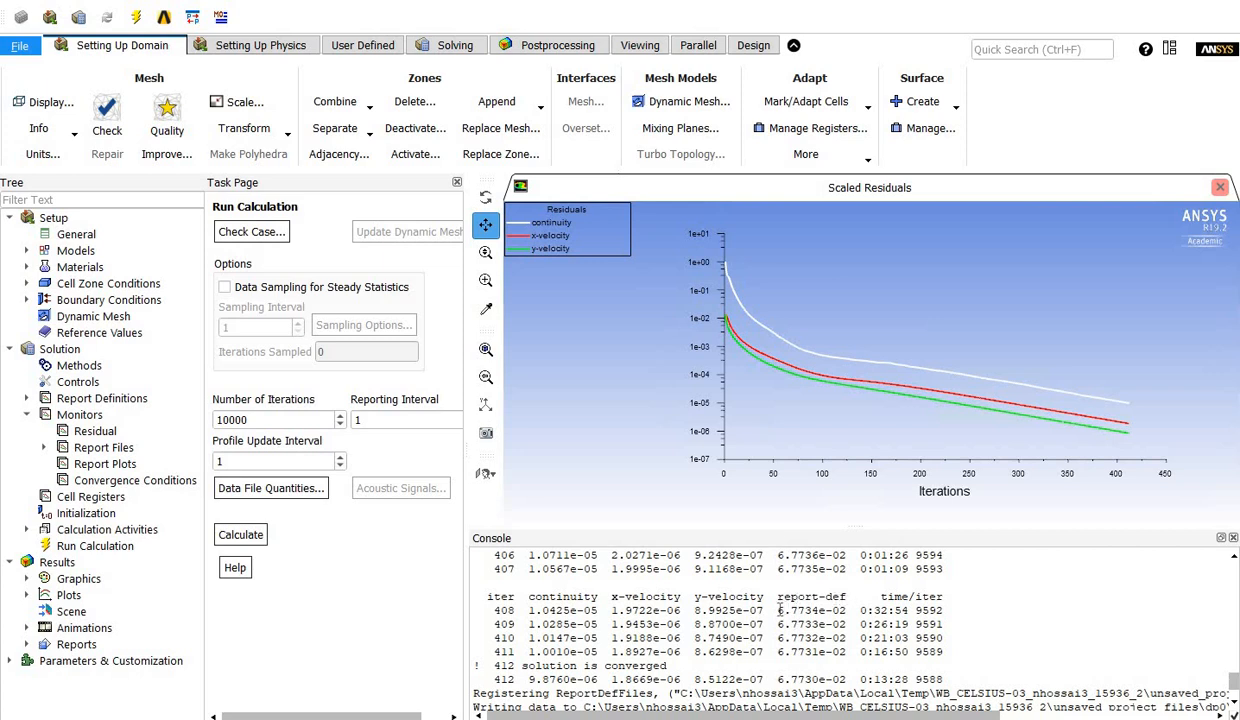
pyautogui.moveTo(779, 610); pyautogui.dragTo(848, 618)
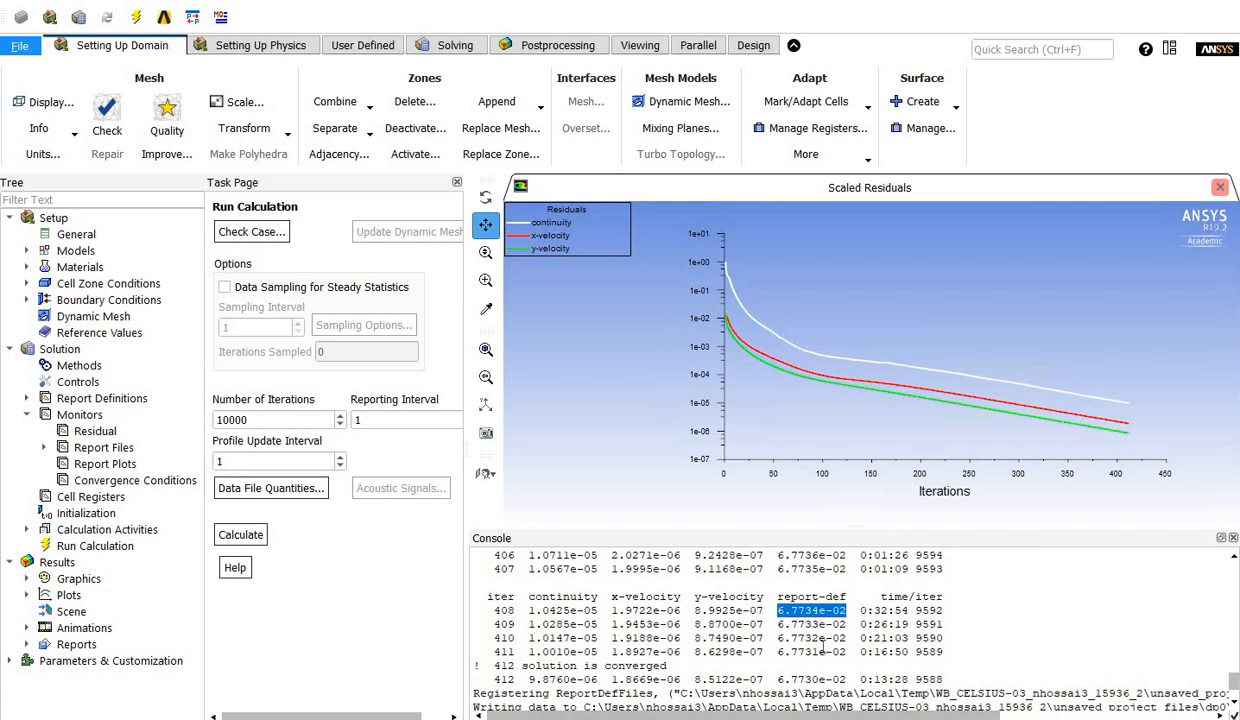
pyautogui.scroll(3, 822, 630)
pyautogui.scroll(5, 822, 625)
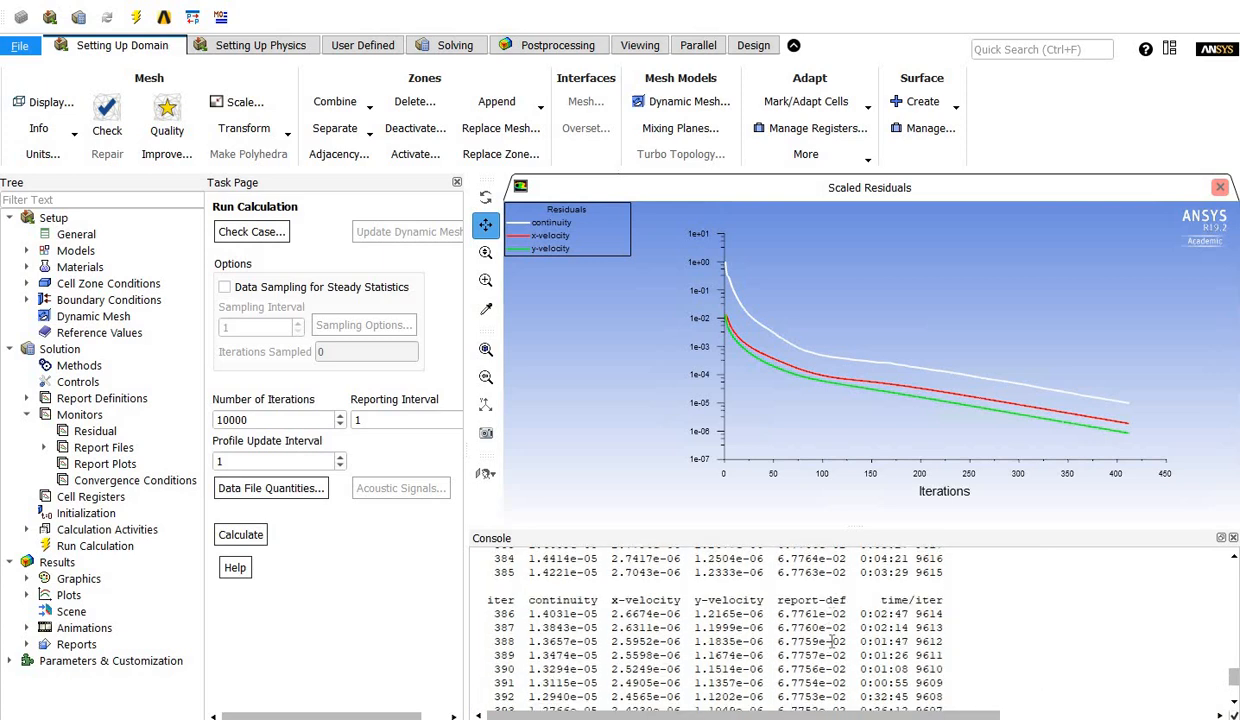
pyautogui.scroll(2, 834, 641)
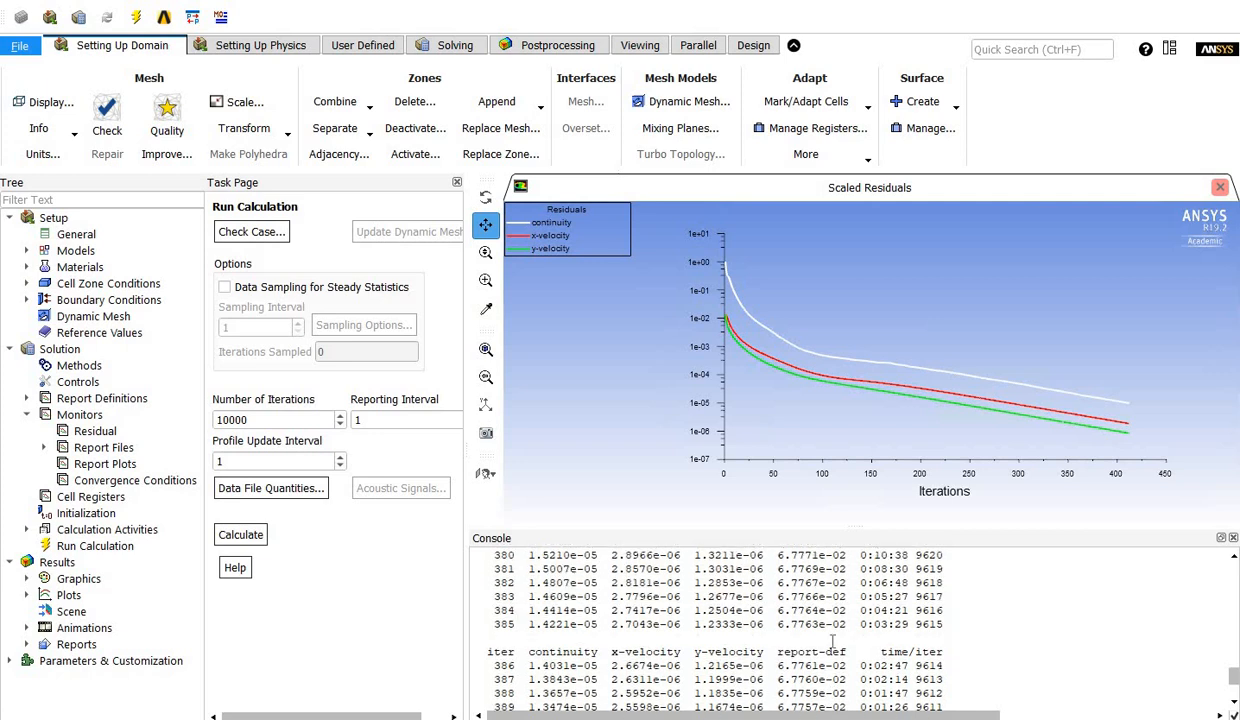
pyautogui.scroll(2, 832, 641)
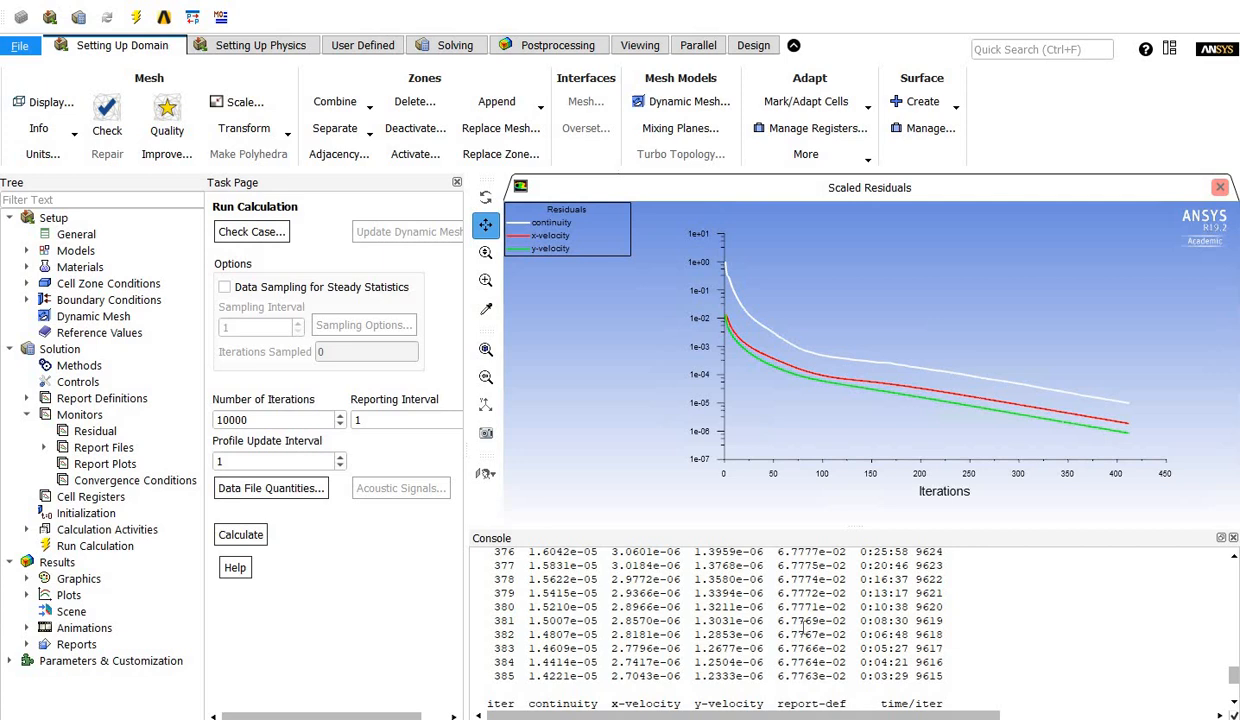
pyautogui.scroll(1, 803, 627)
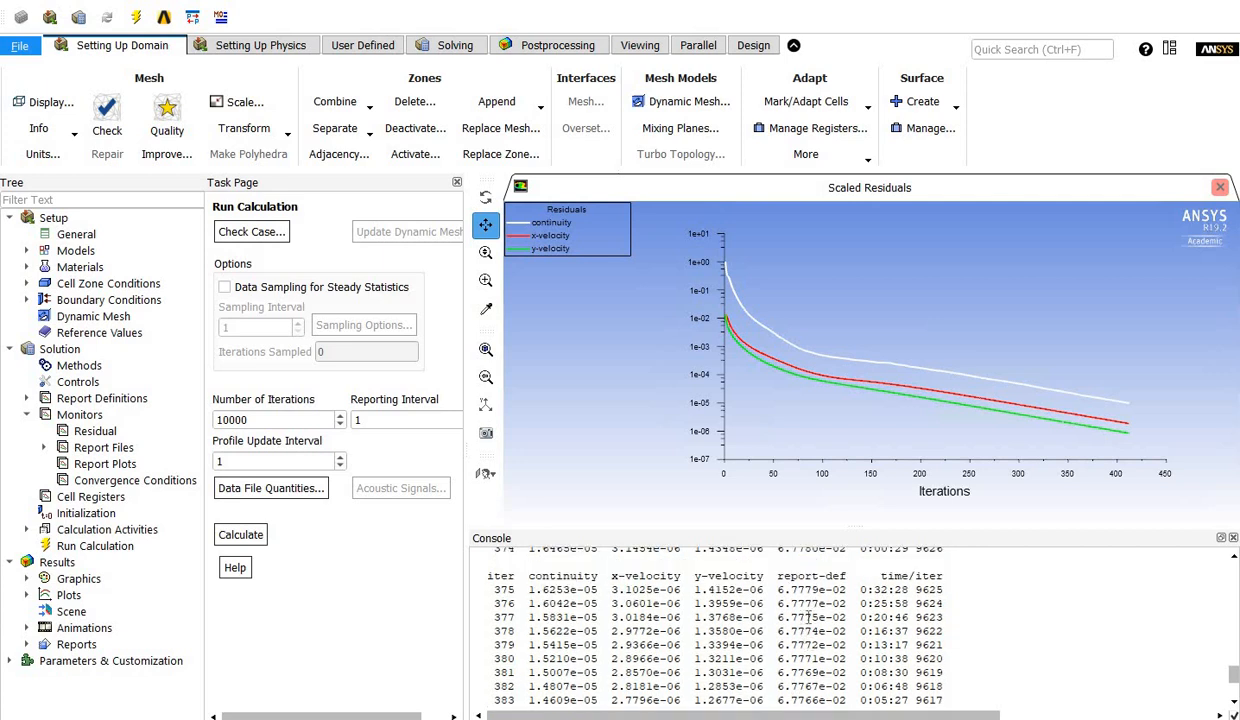
pyautogui.scroll(5, 793, 618)
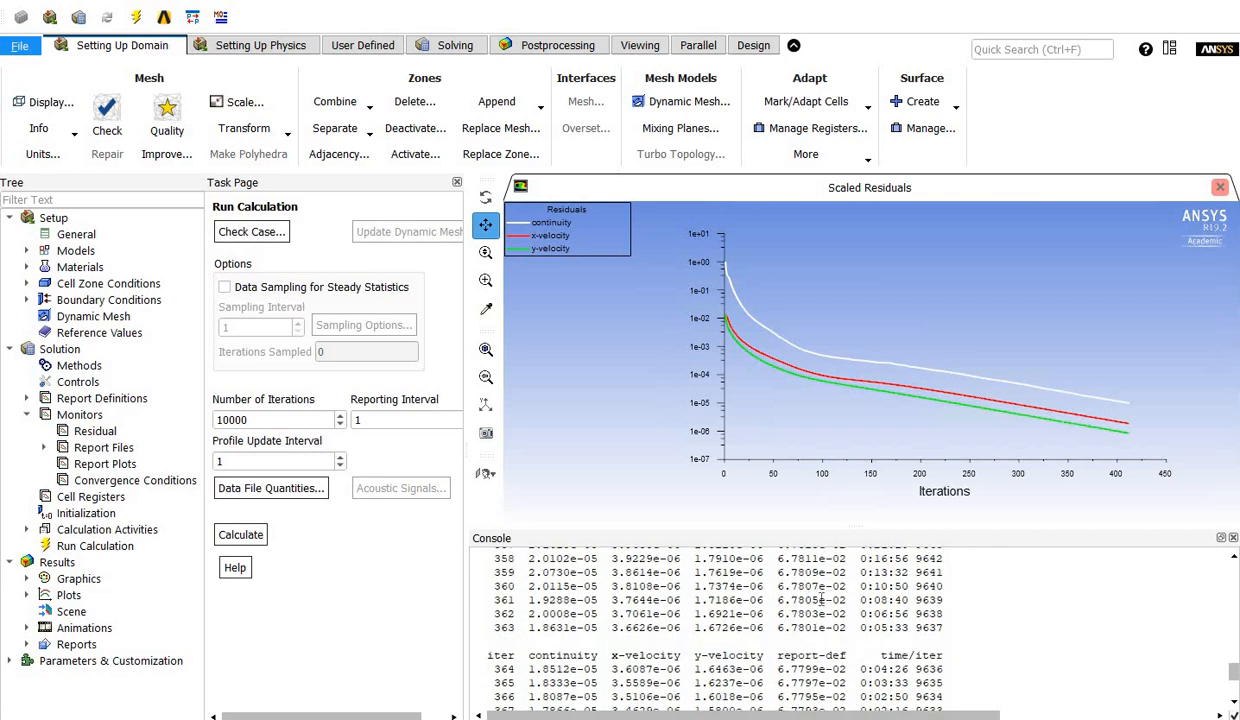
# Examine the drag coefficient values at earlier iterations in the console and return to the end of the output
pyautogui.scroll(10, 821, 600)
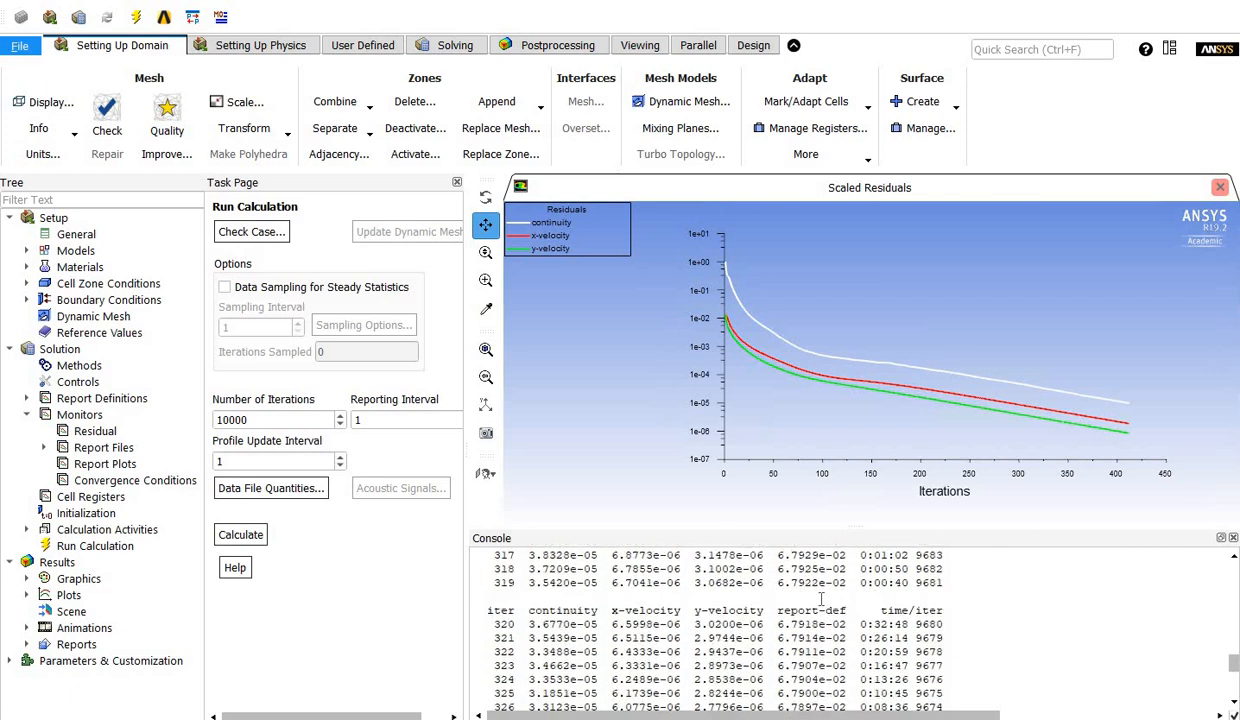
pyautogui.scroll(3, 821, 600)
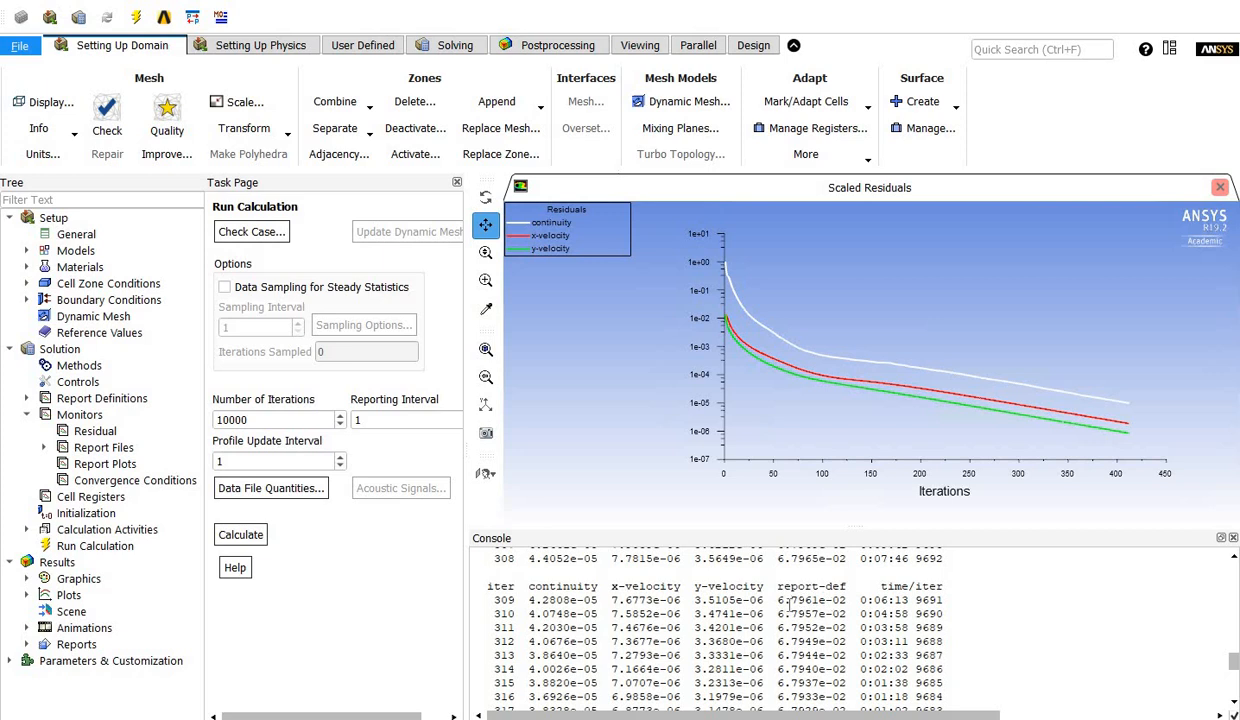
pyautogui.moveTo(779, 600); pyautogui.dragTo(845, 601)
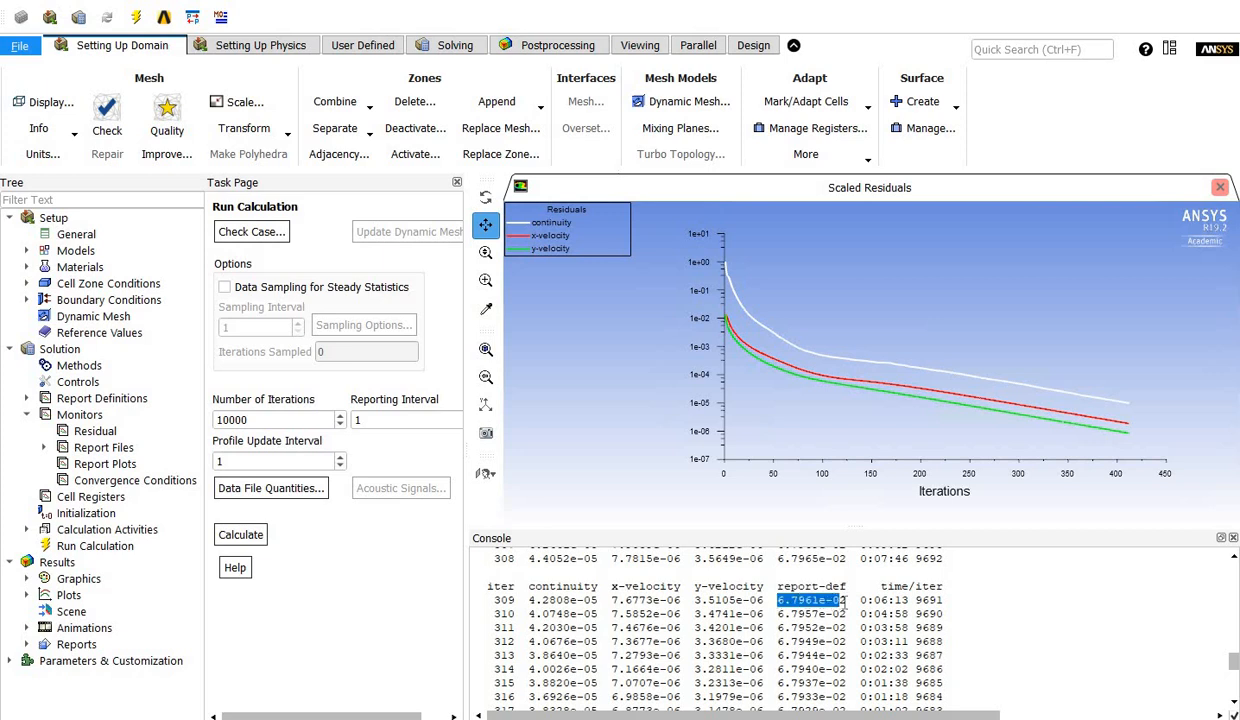
pyautogui.click(846, 596)
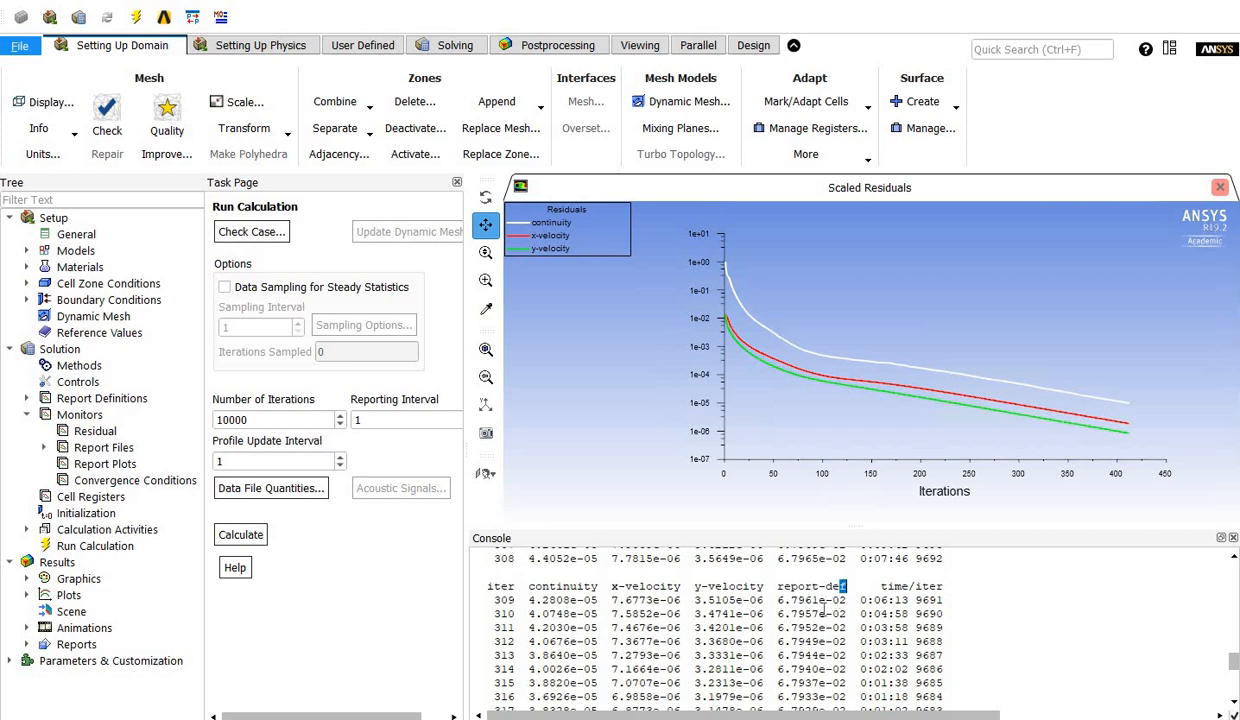
pyautogui.scroll(-20, 823, 606)
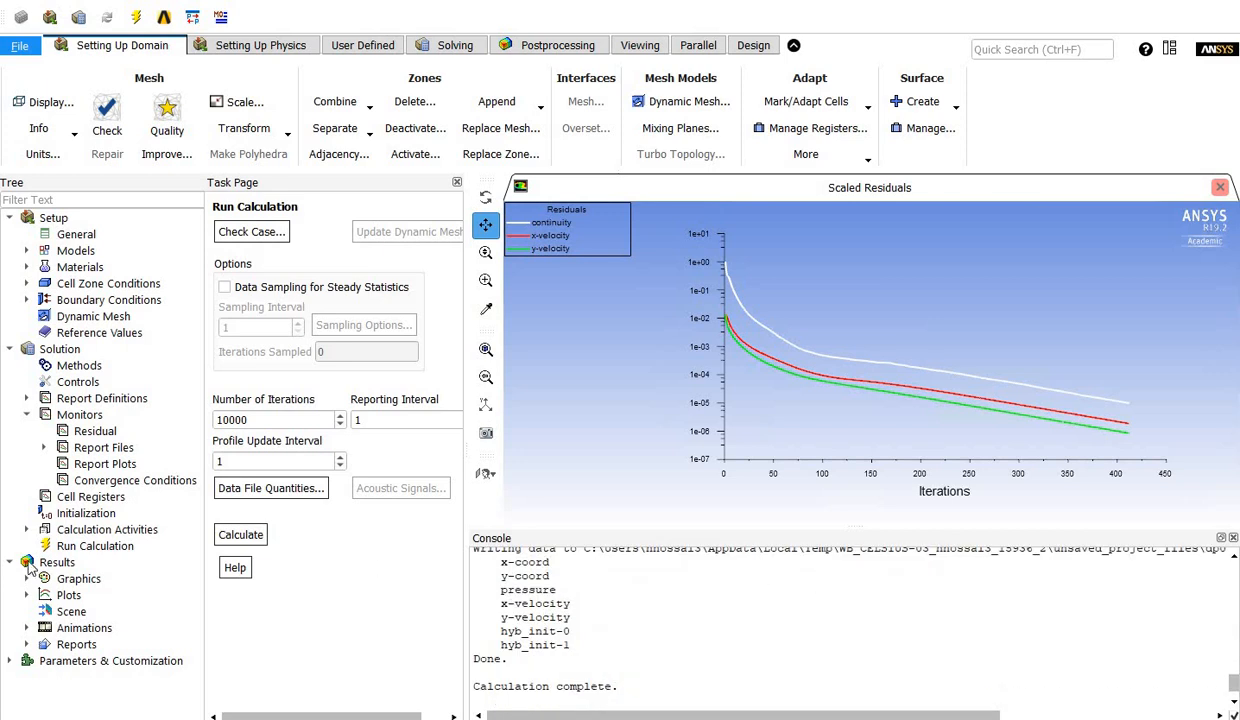
pyautogui.click(68, 595)
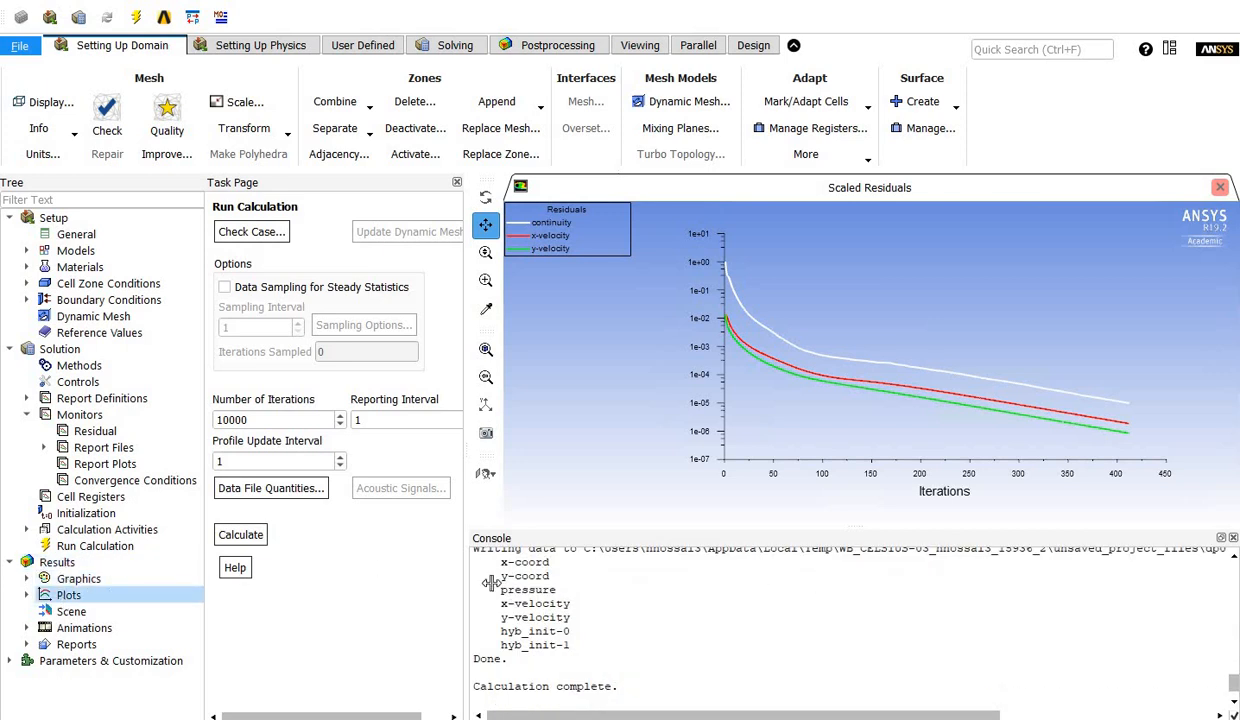
pyautogui.doubleClick(82, 530)
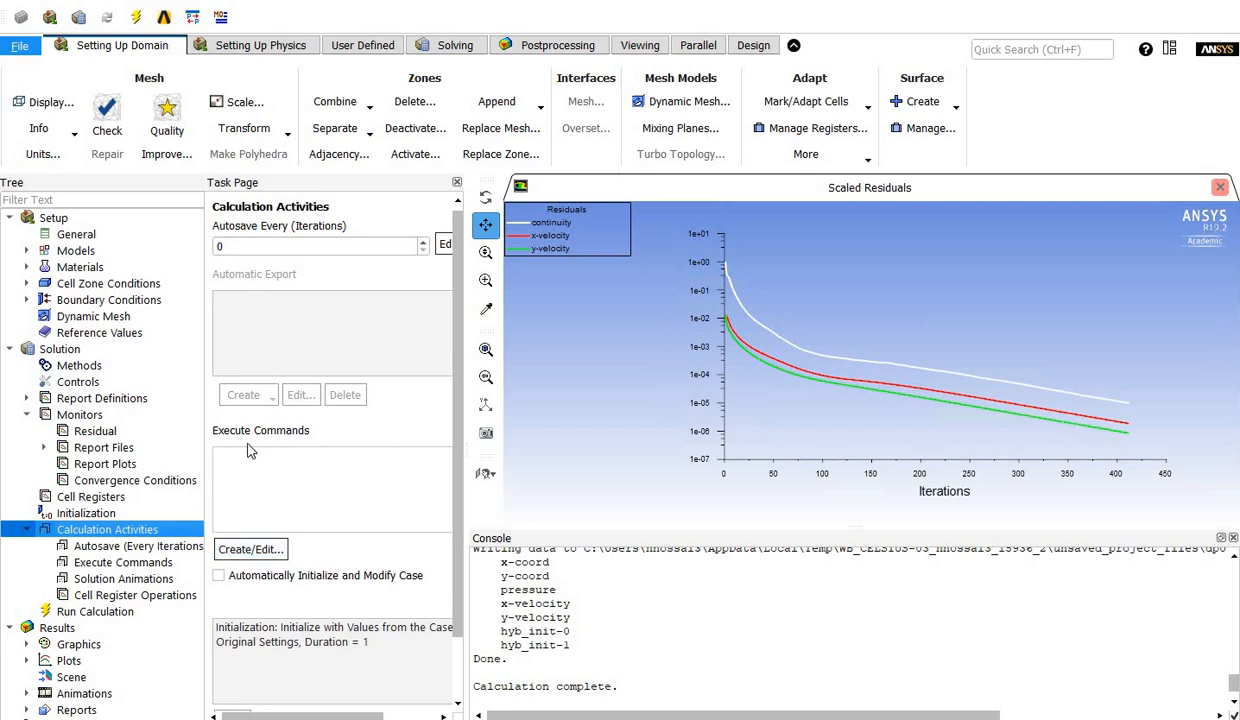
pyautogui.click(27, 529)
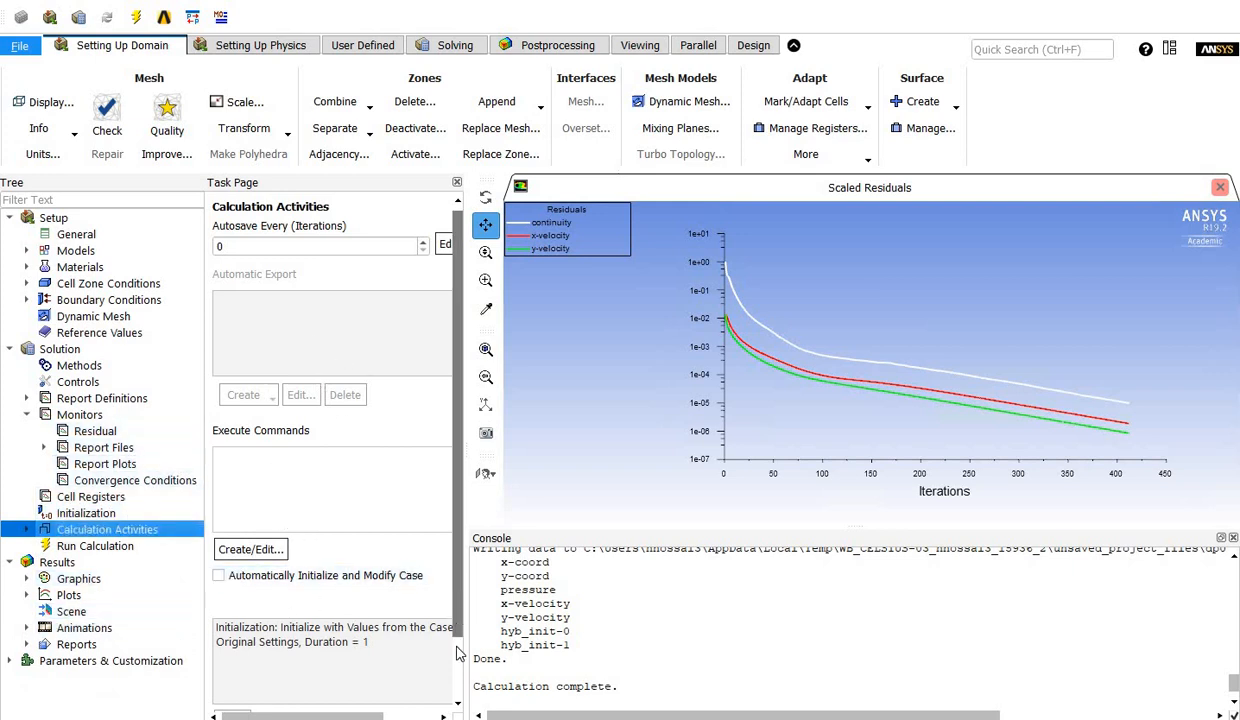
pyautogui.scroll(-2, 458, 630)
# Set up a new filled contour plot in Graphics with Velocity Magnitude as the plotted quantity
pyautogui.doubleClick(75, 579)
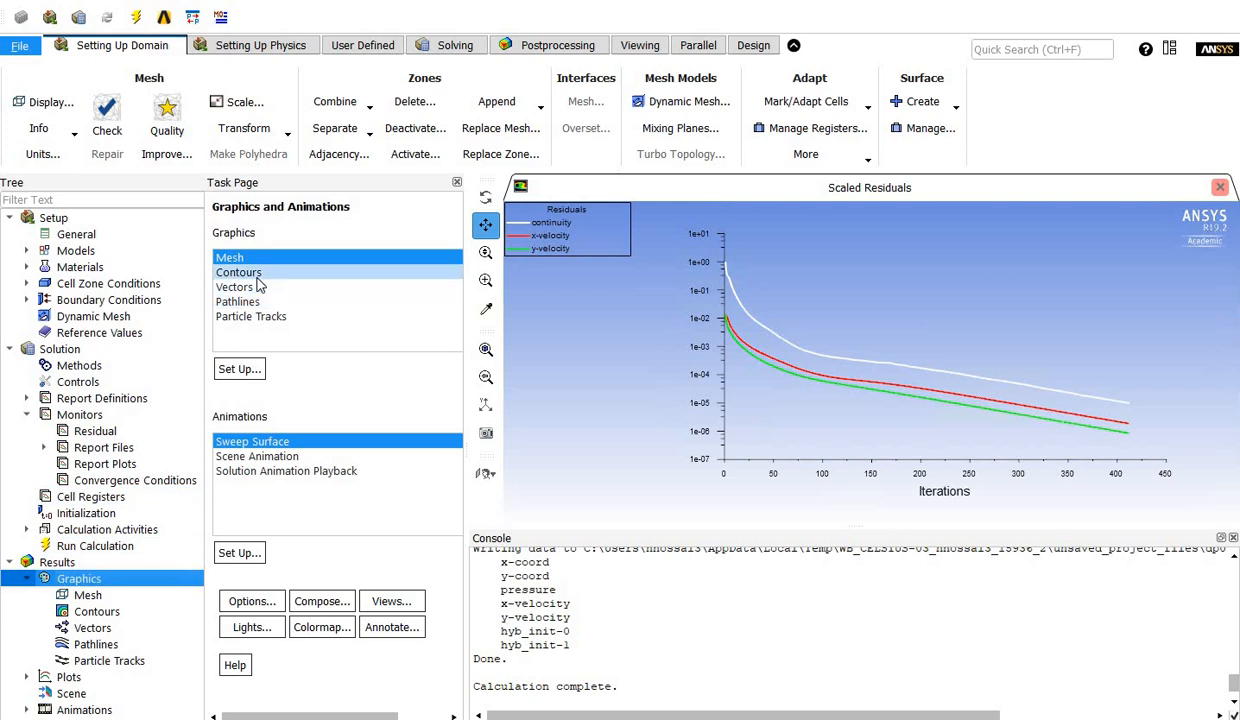
pyautogui.doubleClick(245, 272)
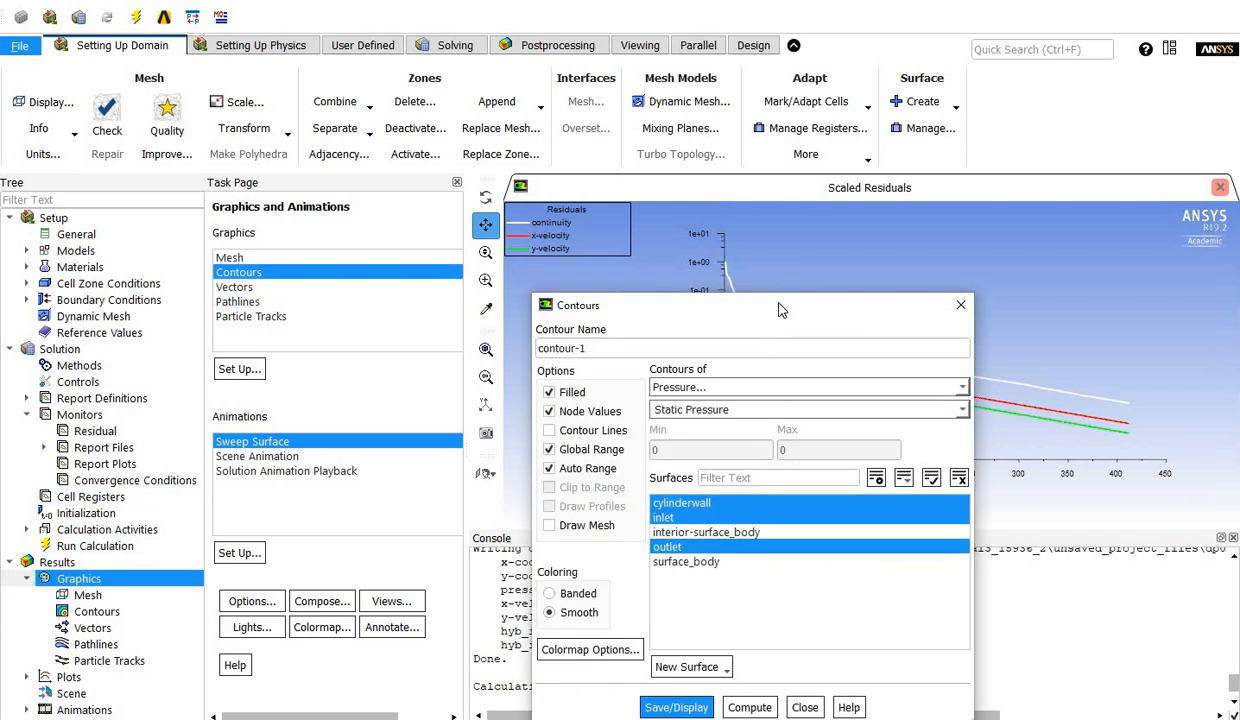
pyautogui.moveTo(700, 305); pyautogui.dragTo(250, 193)
pyautogui.click(375, 276)
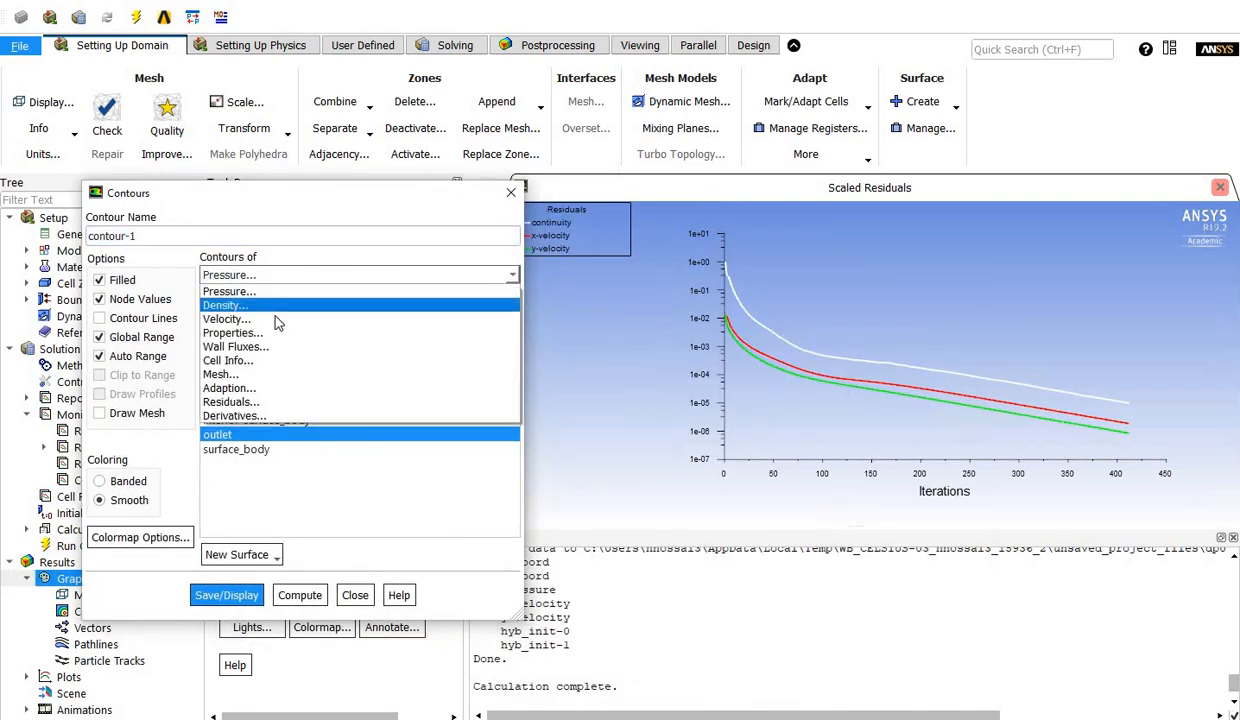
pyautogui.click(253, 320)
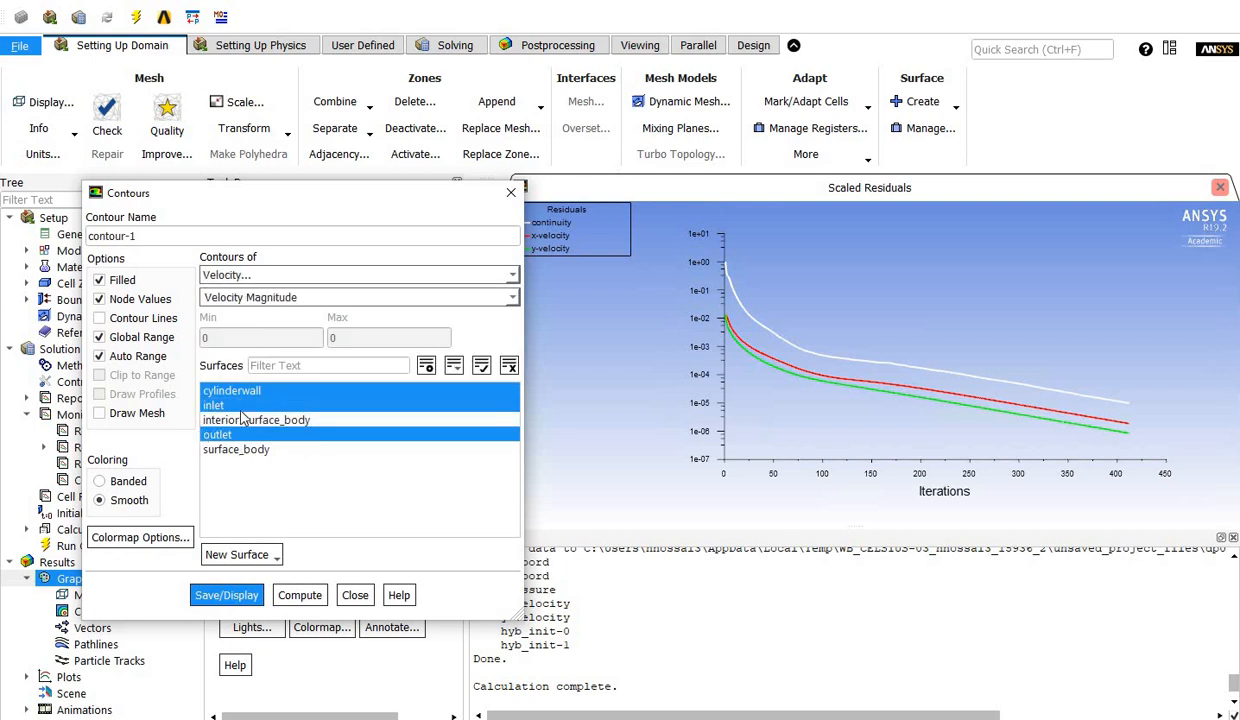
# Add interior-surface_body and surface_body to the contour's surfaces, display the plot around the cylinder and close the contour settings
pyautogui.click(254, 422)
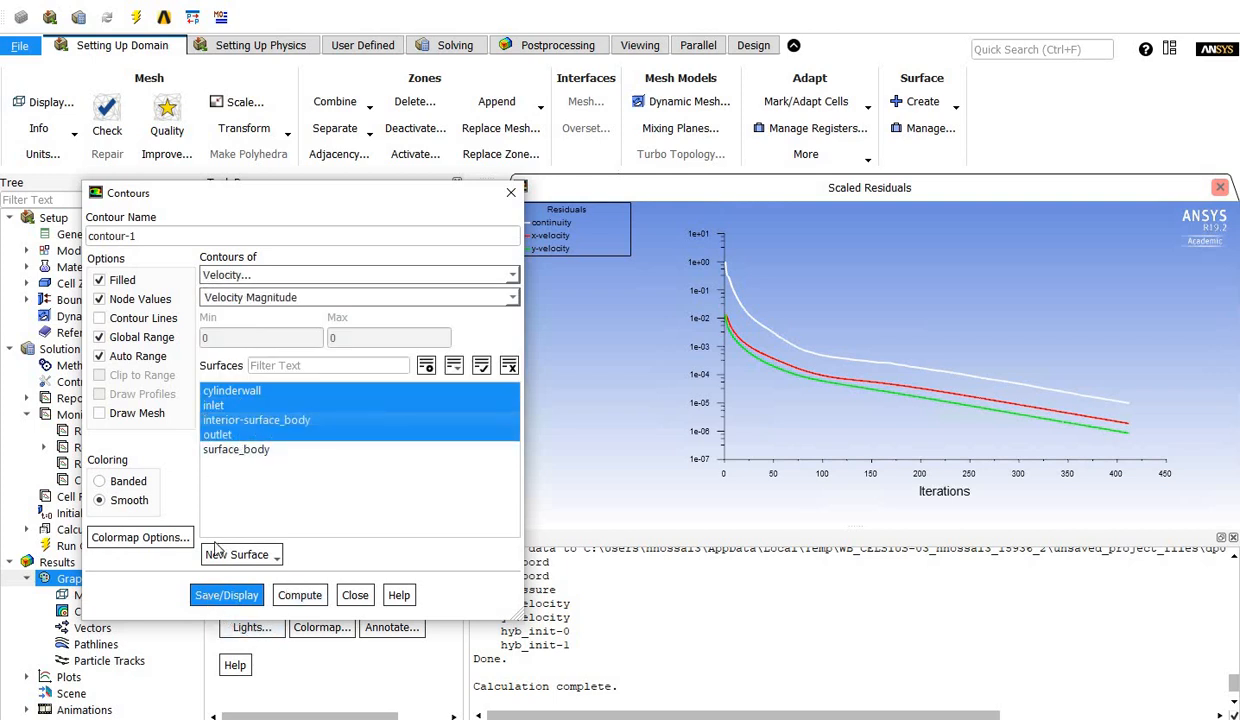
pyautogui.click(258, 451)
pyautogui.click(245, 595)
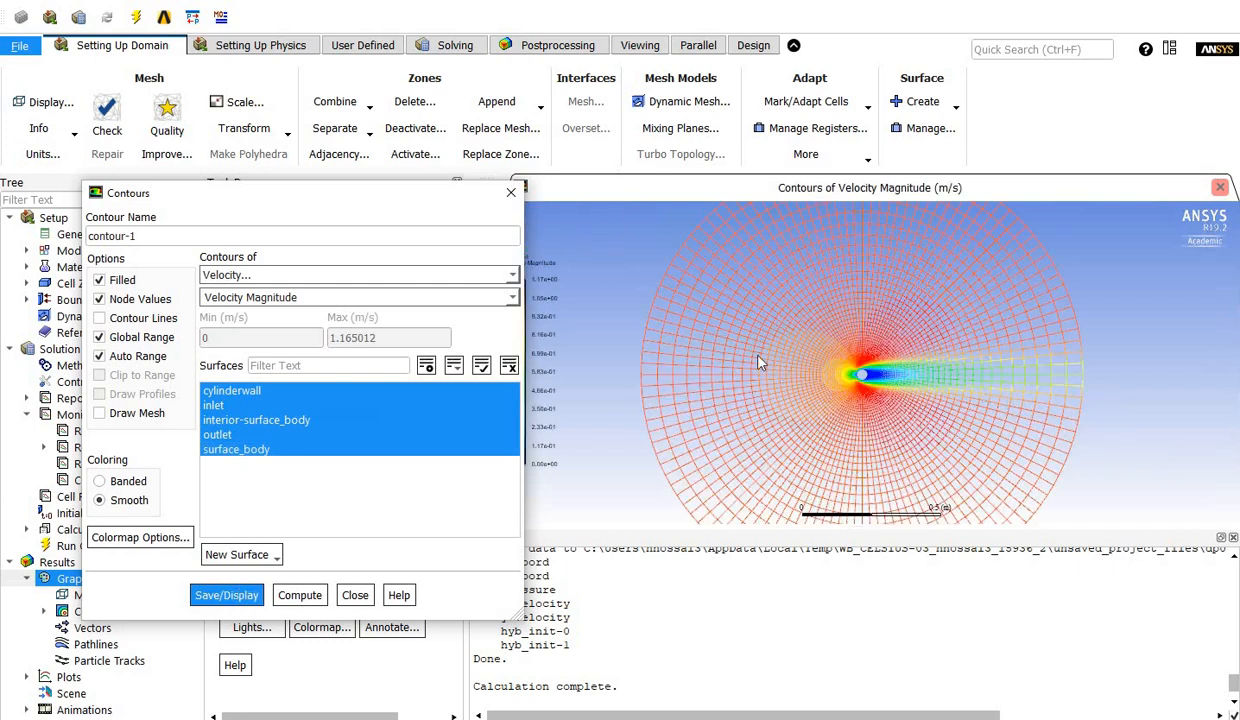
pyautogui.scroll(-3, 759, 363)
pyautogui.scroll(-2, 817, 351)
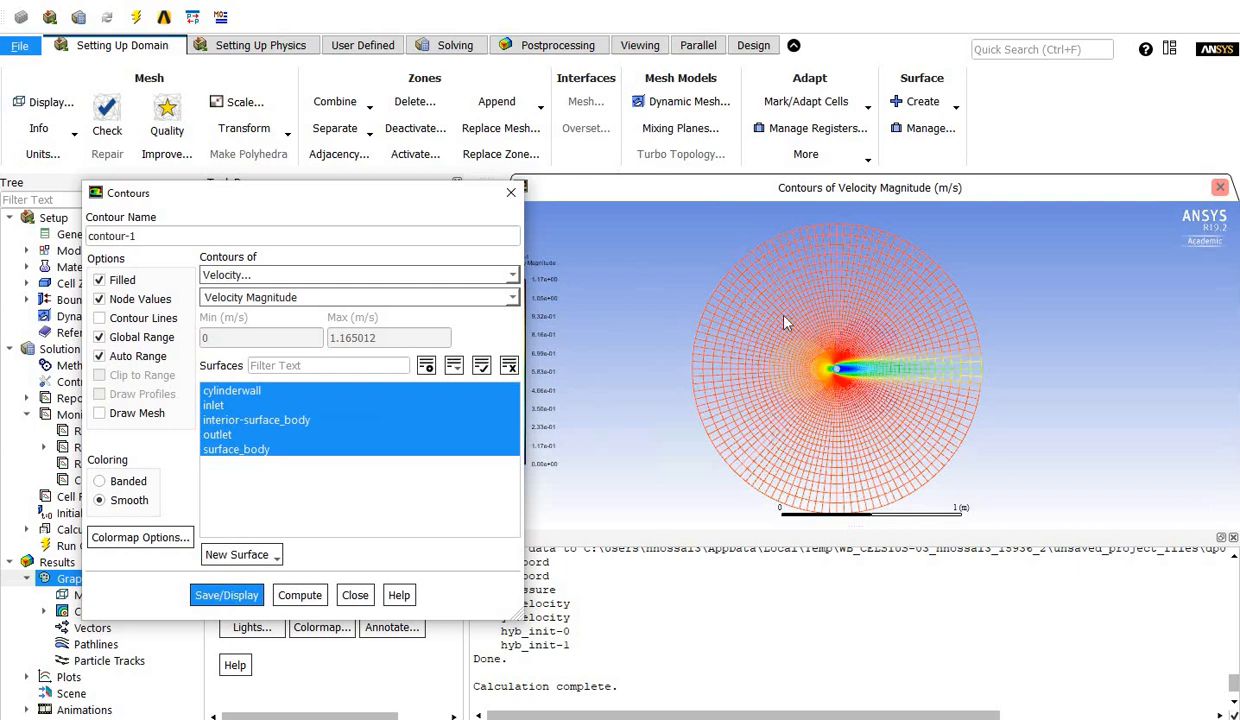
pyautogui.scroll(2, 785, 322)
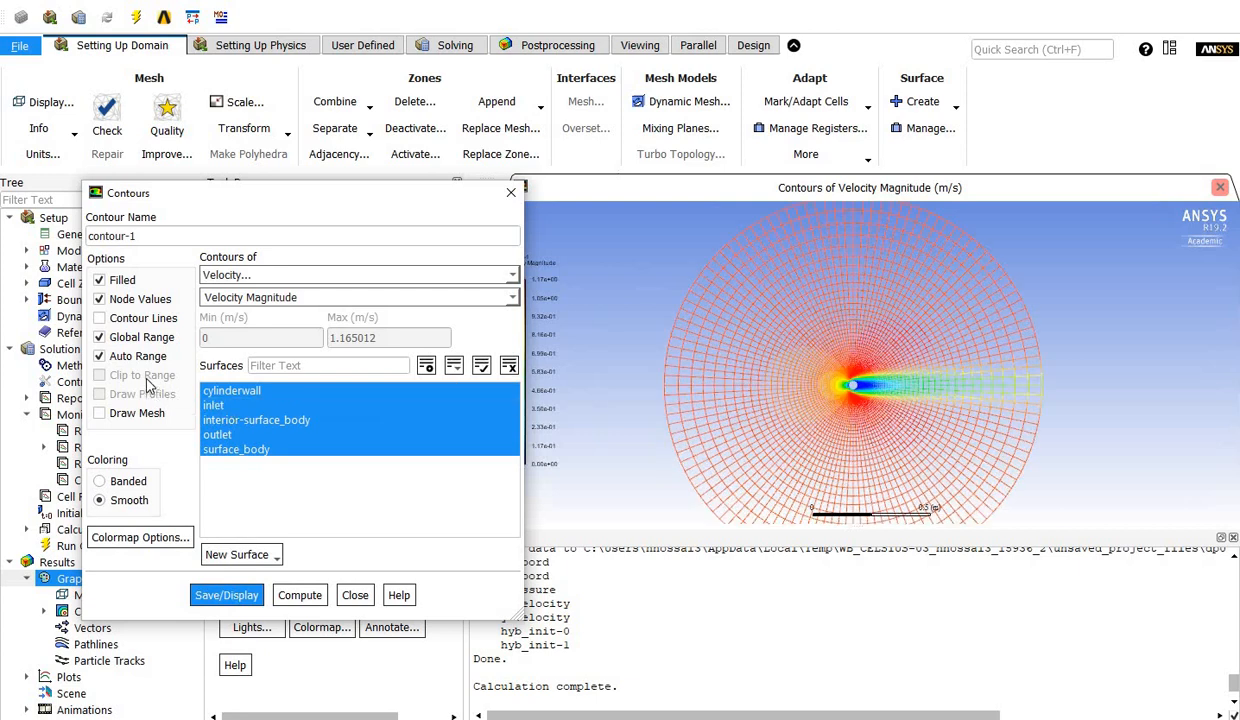
pyautogui.scroll(-2, 830, 365)
pyautogui.scroll(-1, 647, 420)
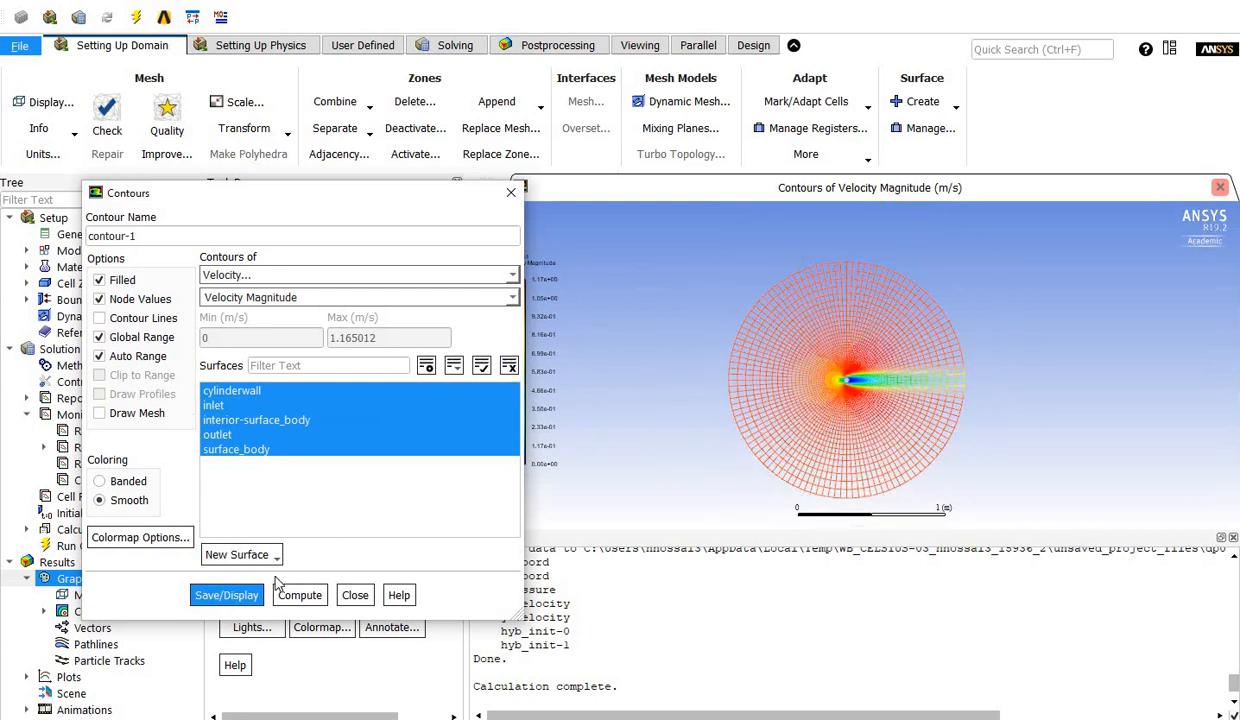
pyautogui.click(355, 595)
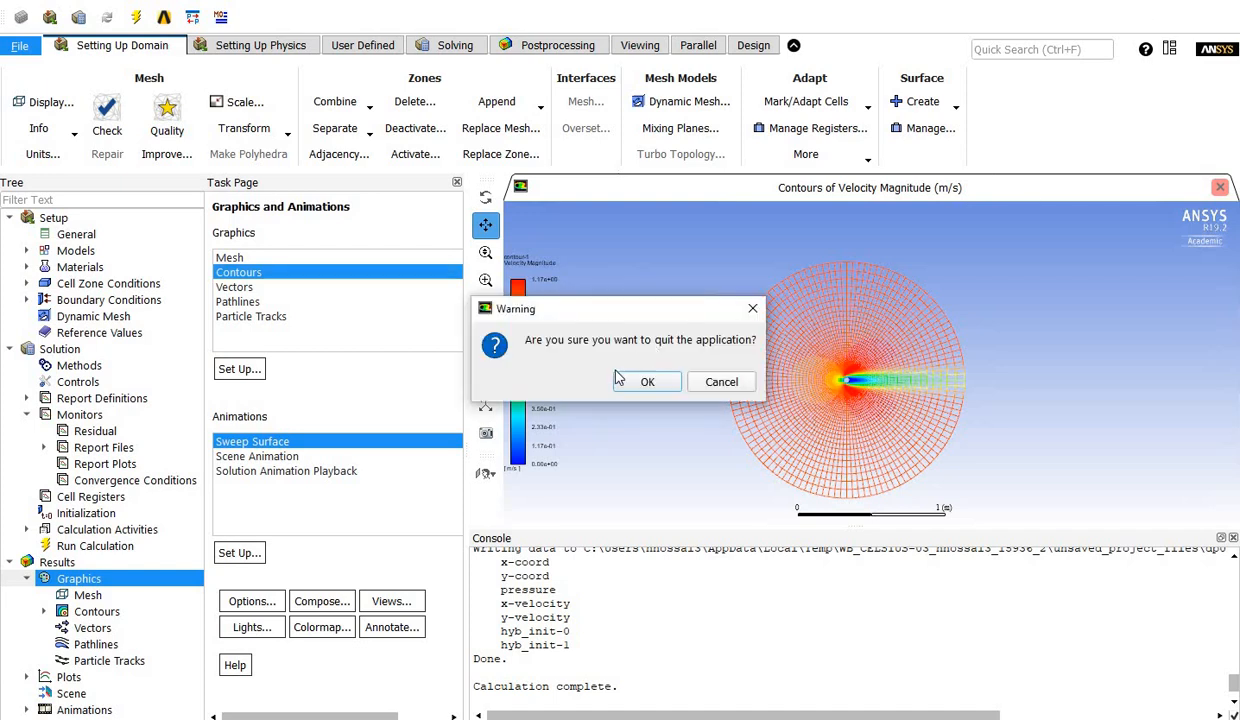
# Quit Fluent using the settings changes for the current calculation only, and open the project's Results in CFD-Post from Workbench
pyautogui.click(655, 384)
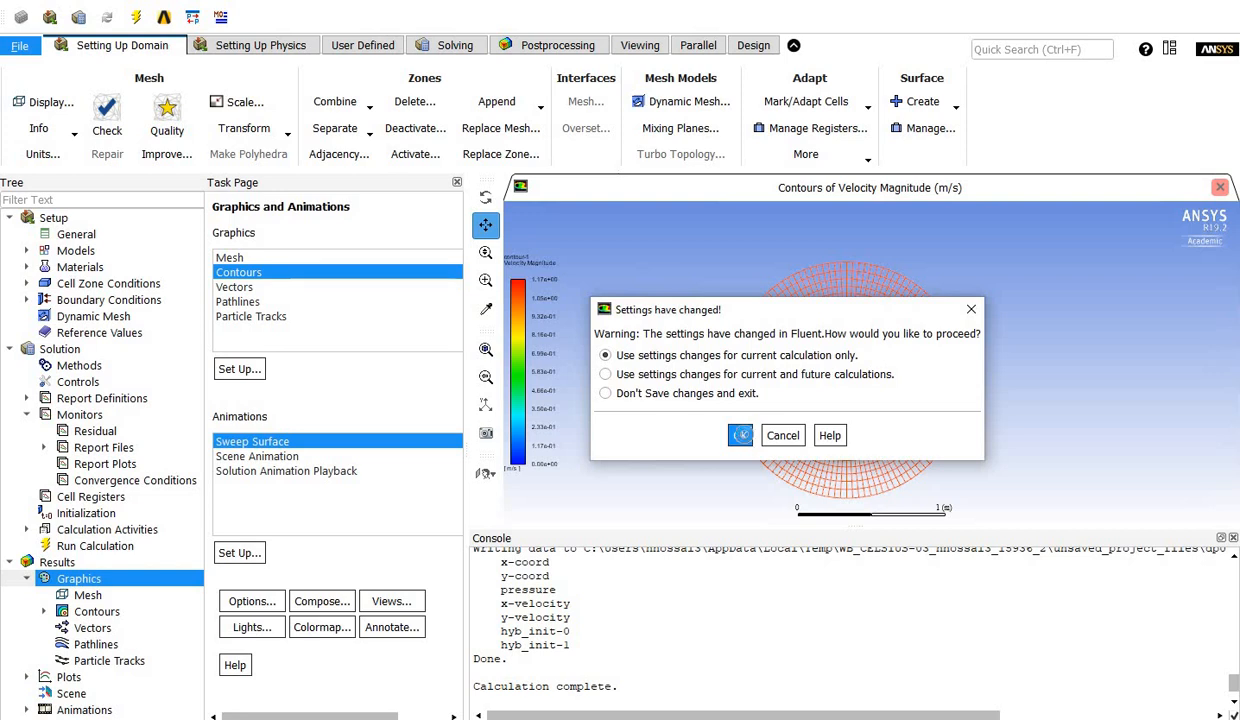
pyautogui.click(740, 436)
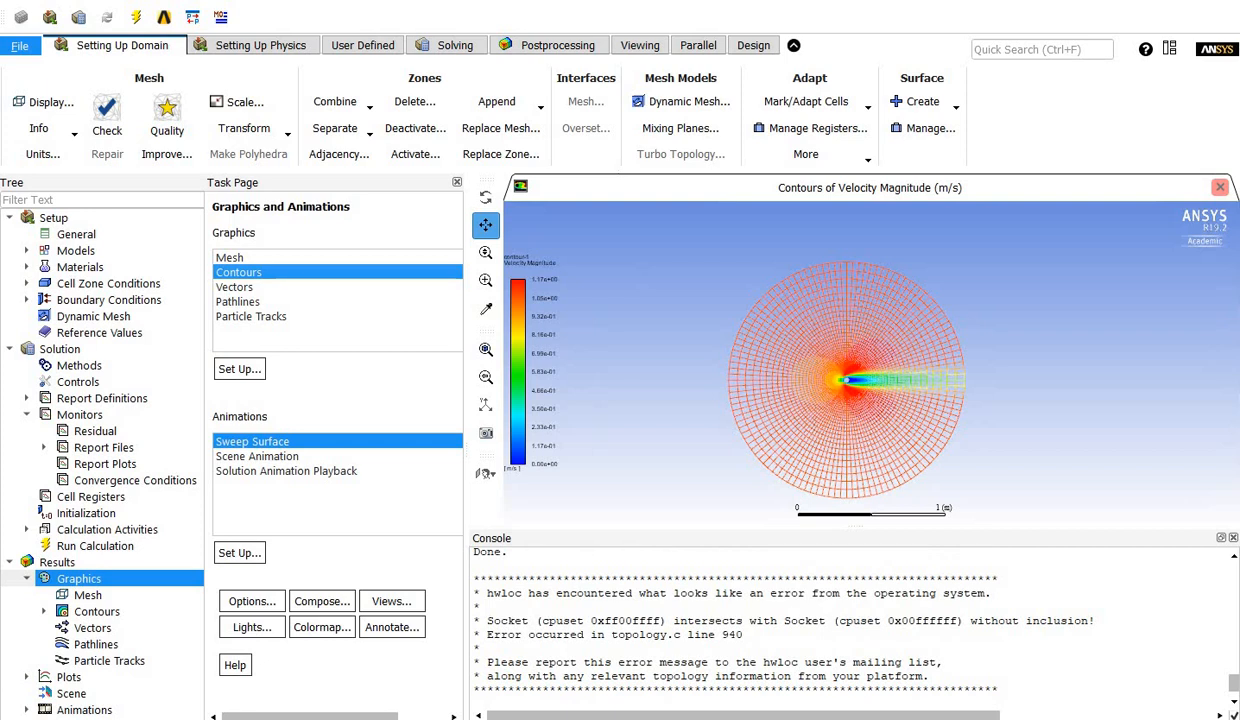
pyautogui.hotkey('alt', 'Tab')
pyautogui.hotkey('alt', 'Tab')
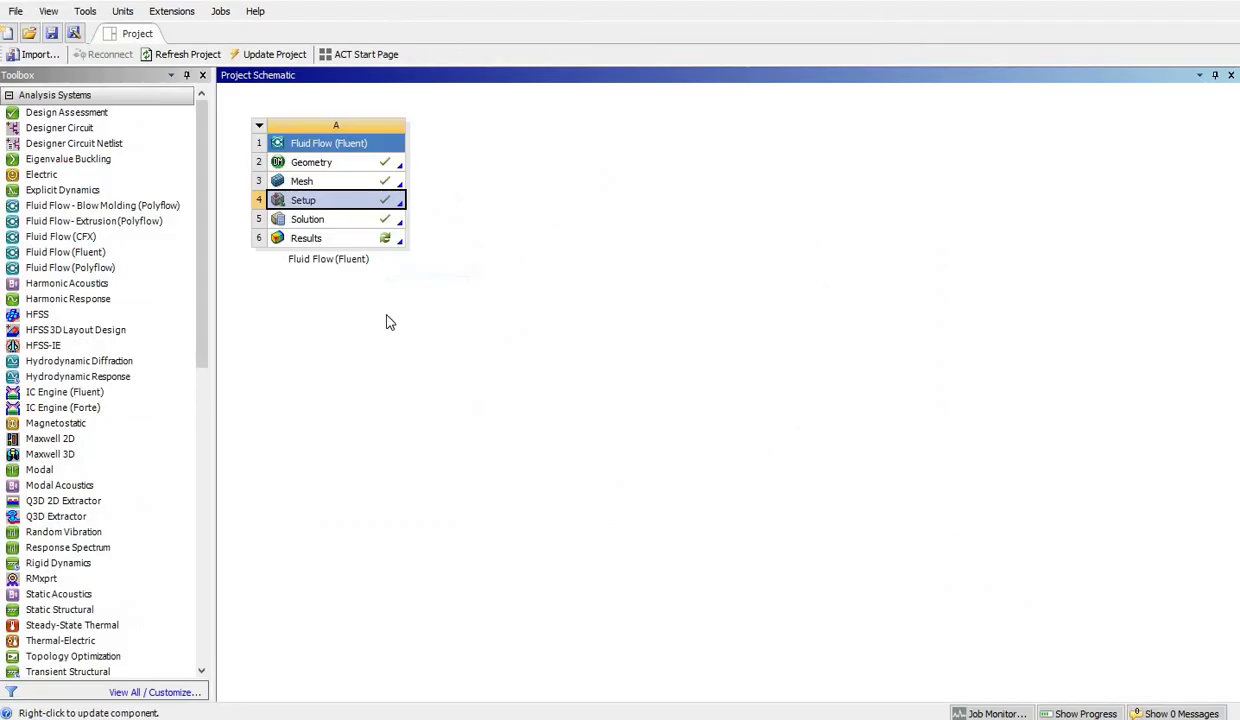
pyautogui.doubleClick(354, 238)
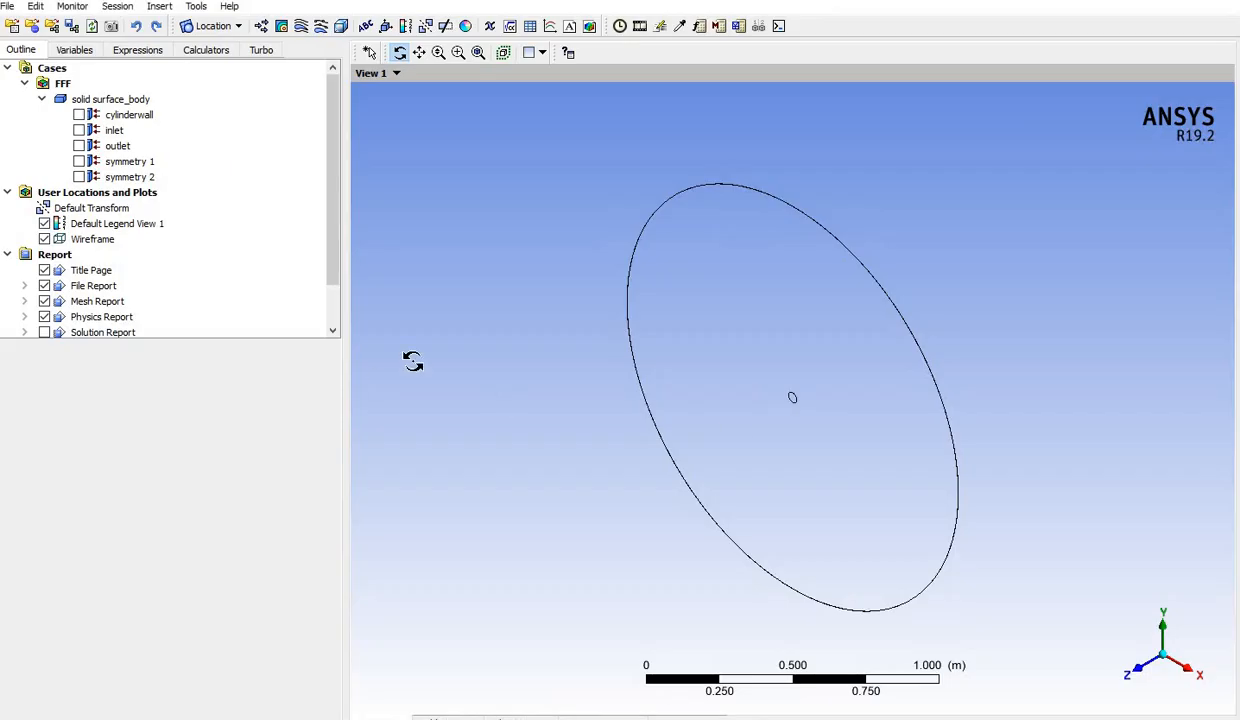
# Orient the view along the Z axis and check the symmetry 1 boundary by showing and hiding it
pyautogui.click(1141, 674)
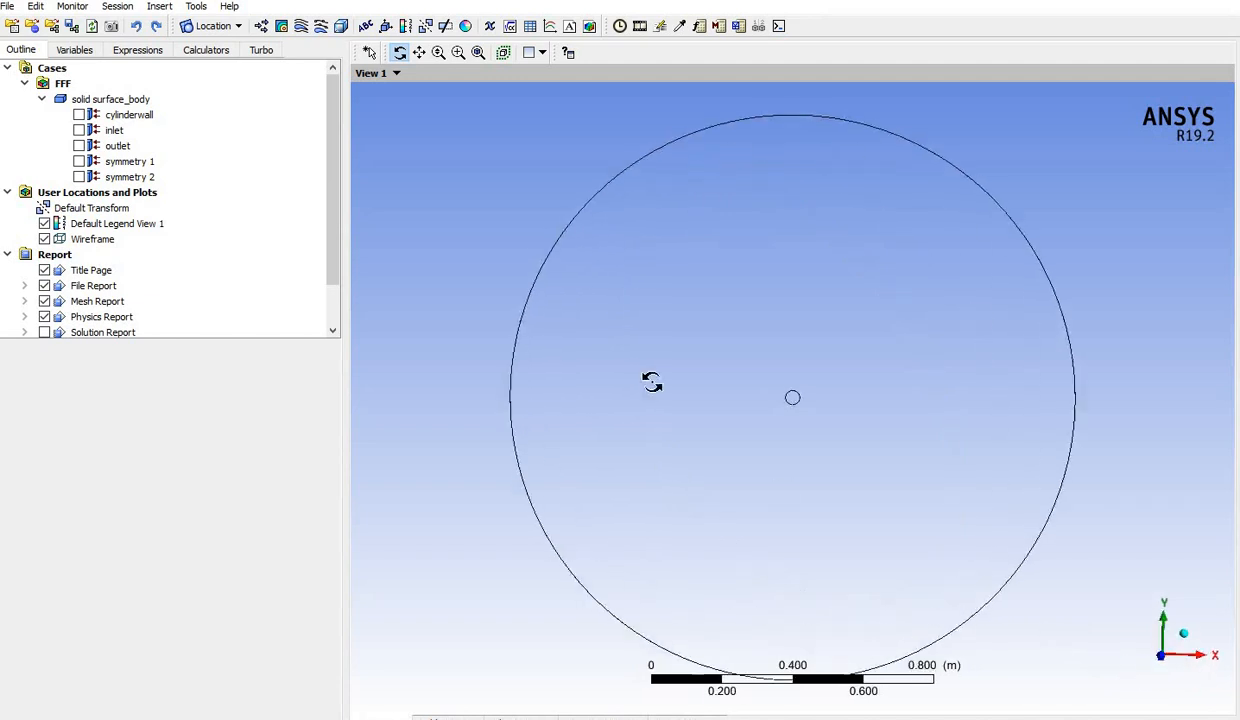
pyautogui.click(79, 162)
pyautogui.click(79, 161)
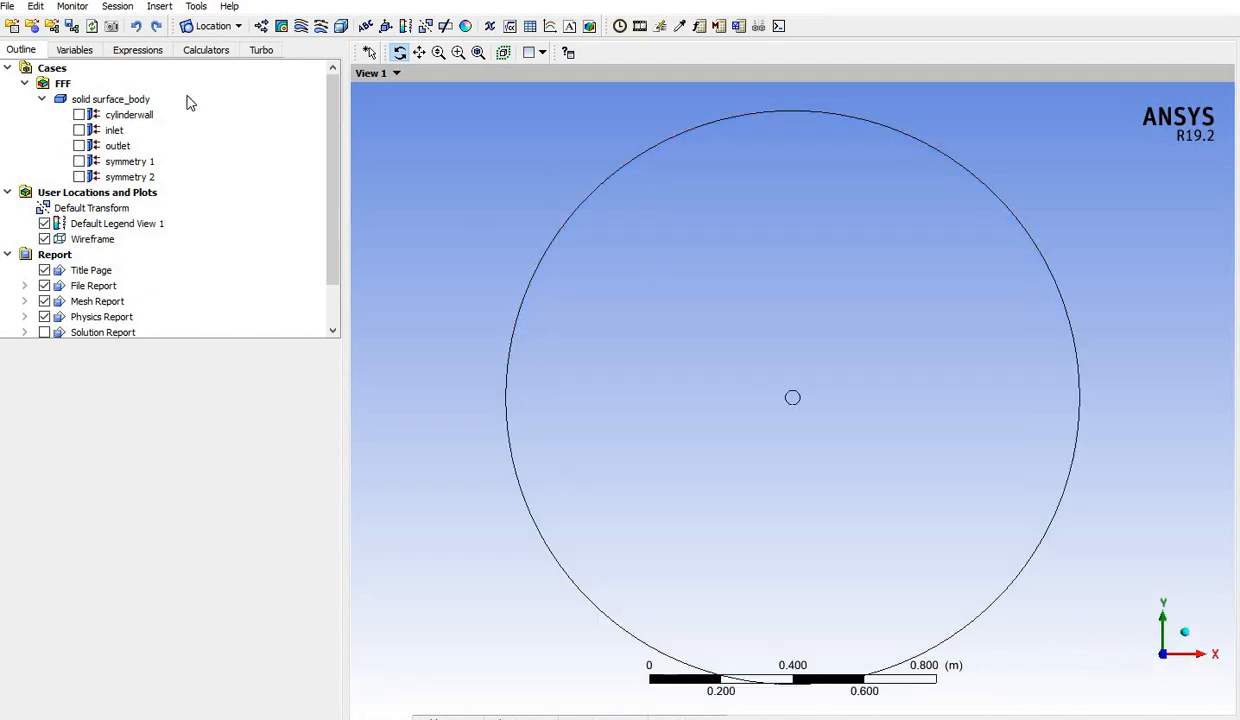
pyautogui.click(233, 27)
pyautogui.click(281, 73)
pyautogui.scroll(-1, 643, 256)
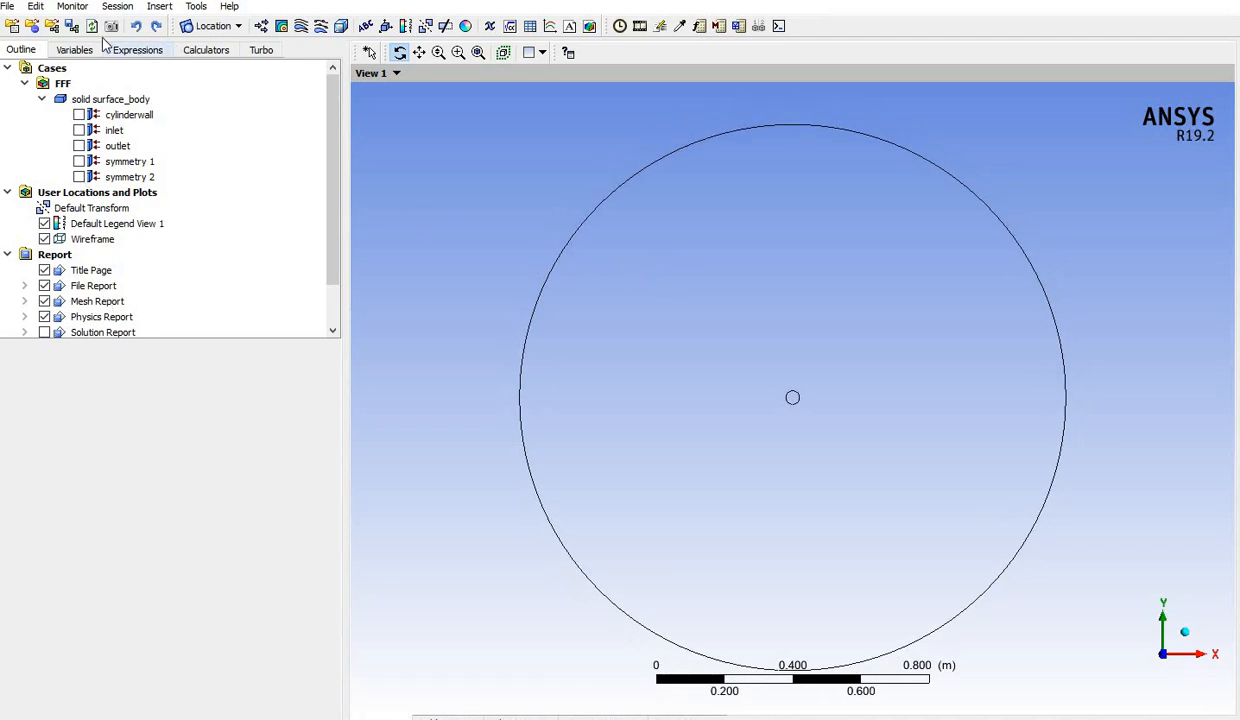
# Insert a contour with the default name on symmetry 1, coloured by Velocity, and apply it
pyautogui.click(281, 26)
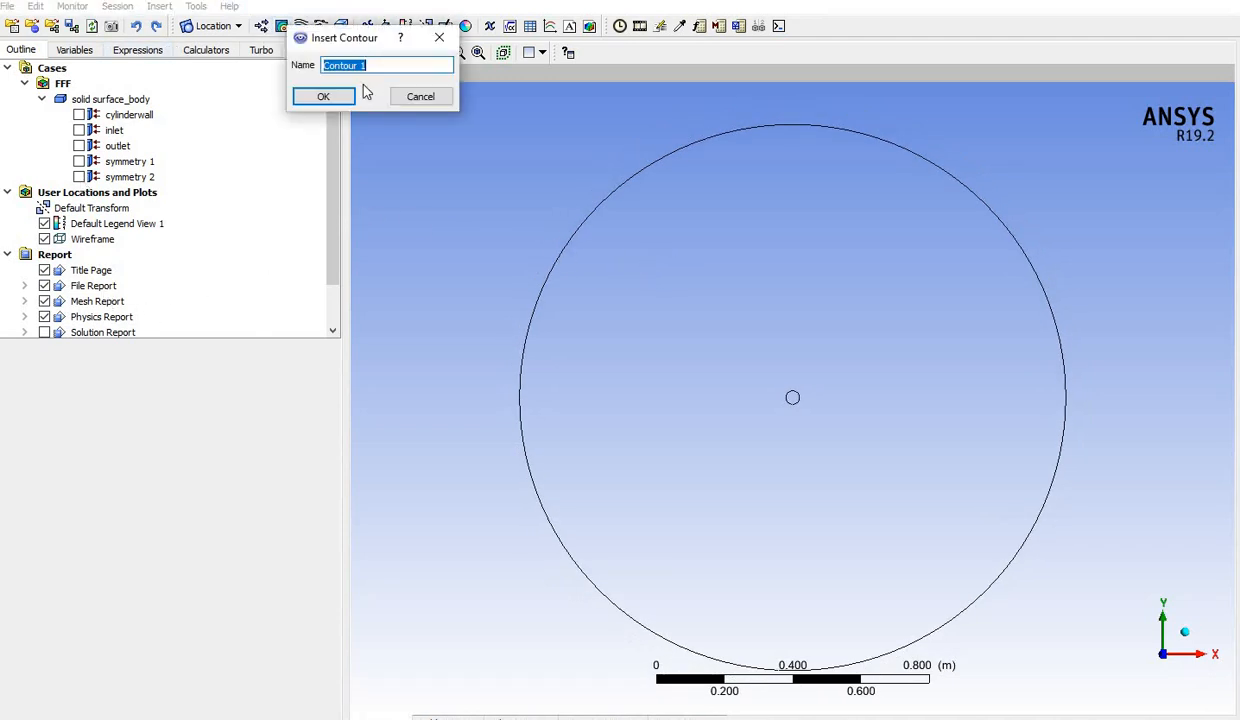
pyautogui.press('Return')
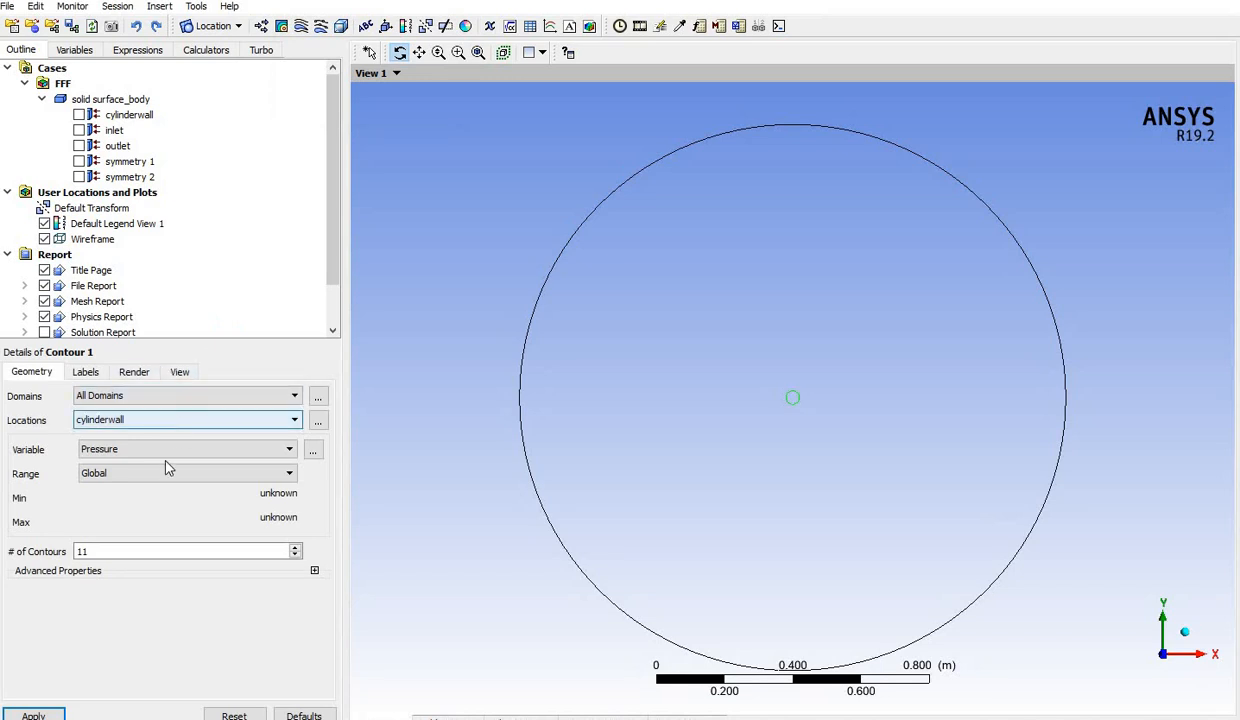
pyautogui.click(183, 424)
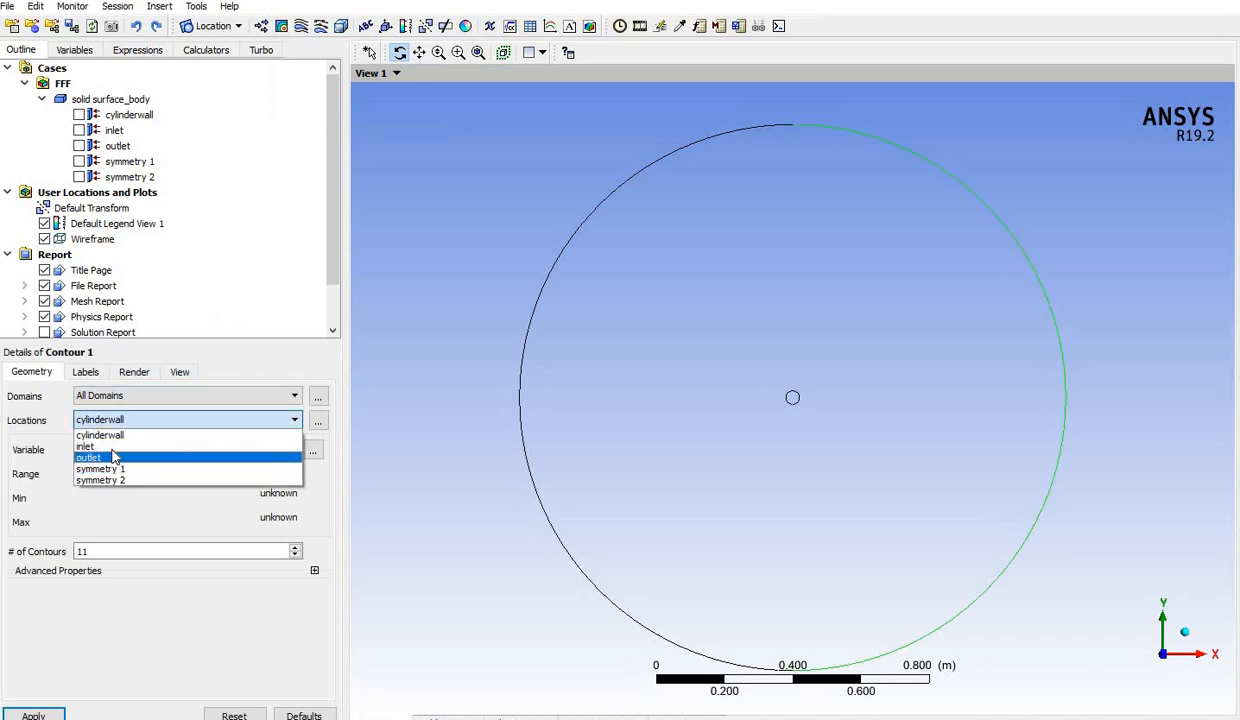
pyautogui.click(108, 469)
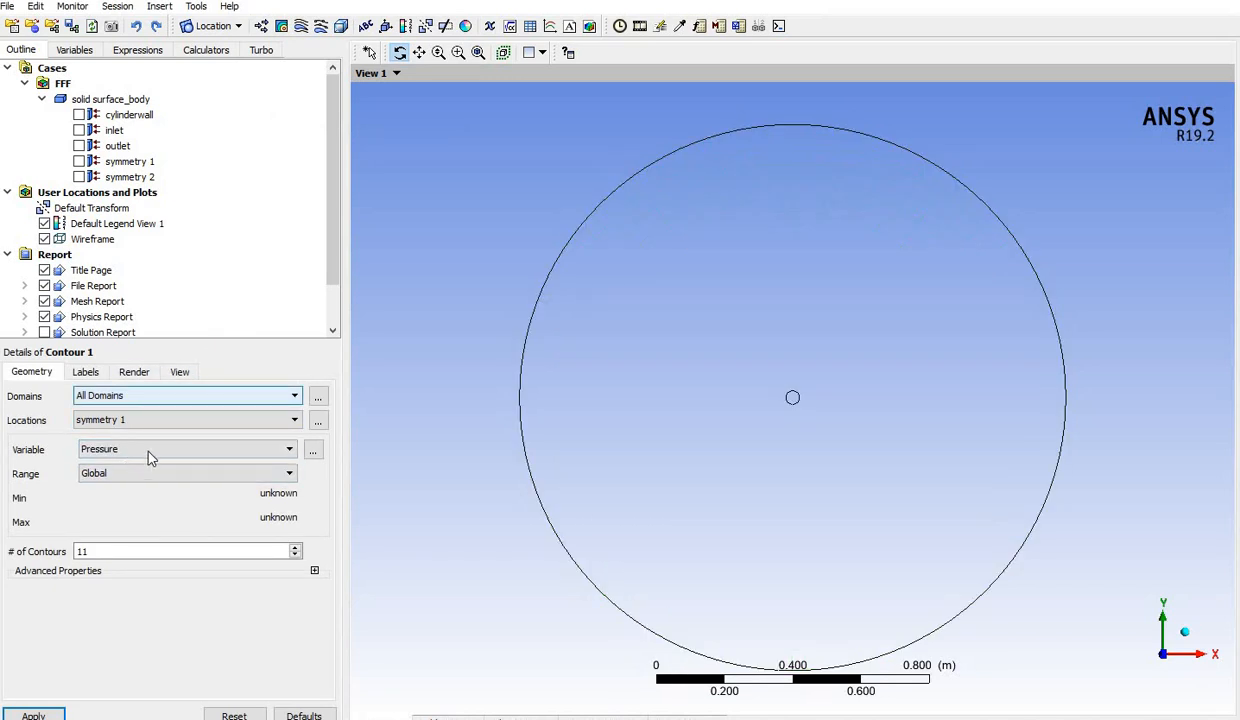
pyautogui.click(140, 451)
pyautogui.click(115, 487)
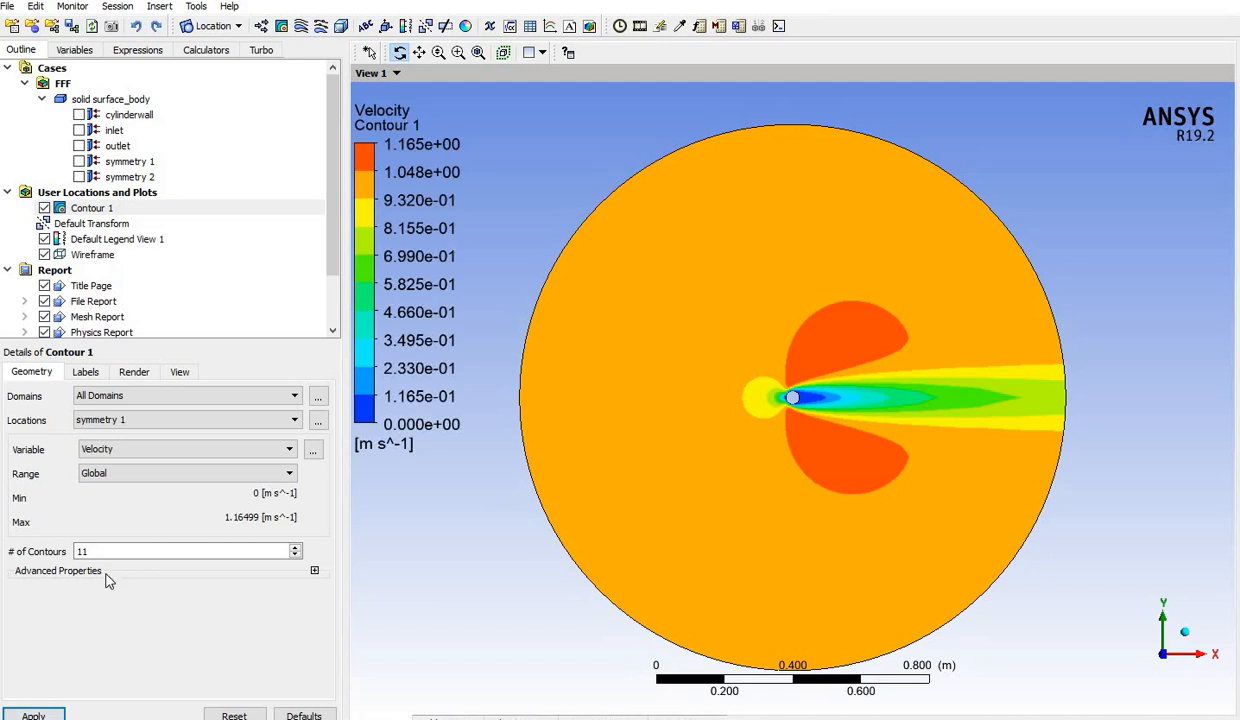
# Set the number of contours to 21, apply it and inspect the flow around the cylinder and its wake up close
pyautogui.moveTo(115, 557); pyautogui.dragTo(39, 540)
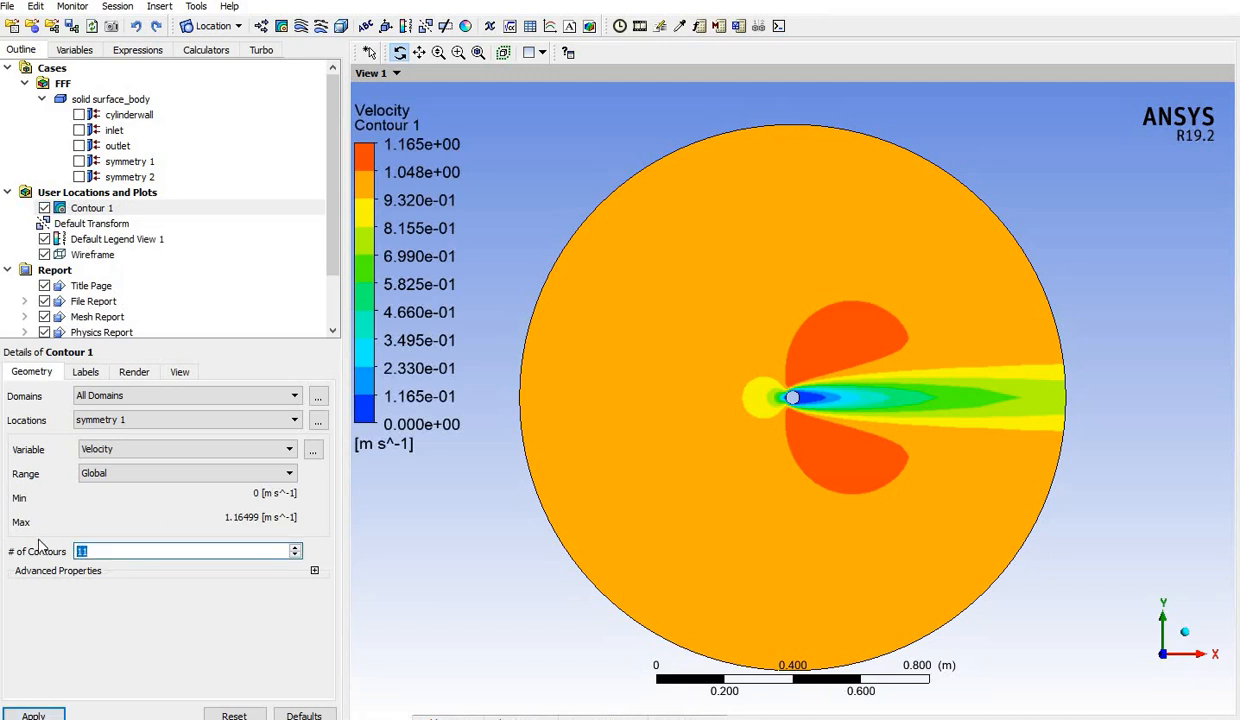
pyautogui.click(34, 715)
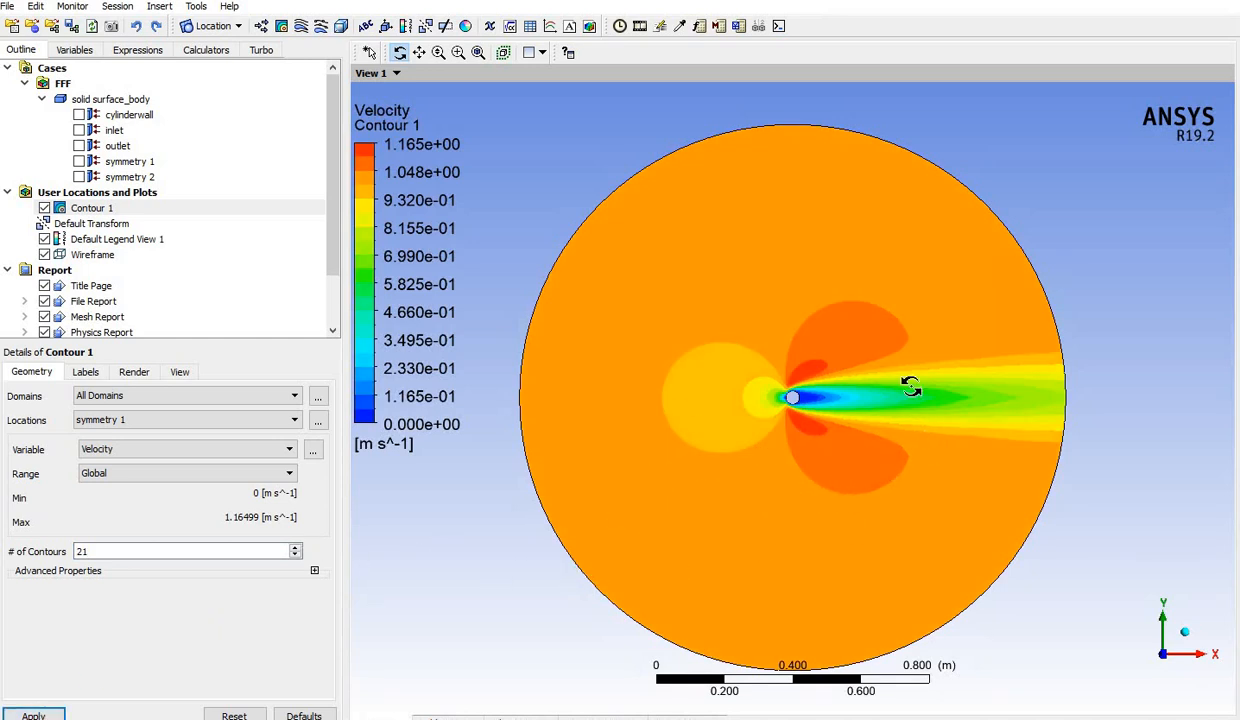
pyautogui.scroll(2, 895, 392)
pyautogui.scroll(2, 903, 397)
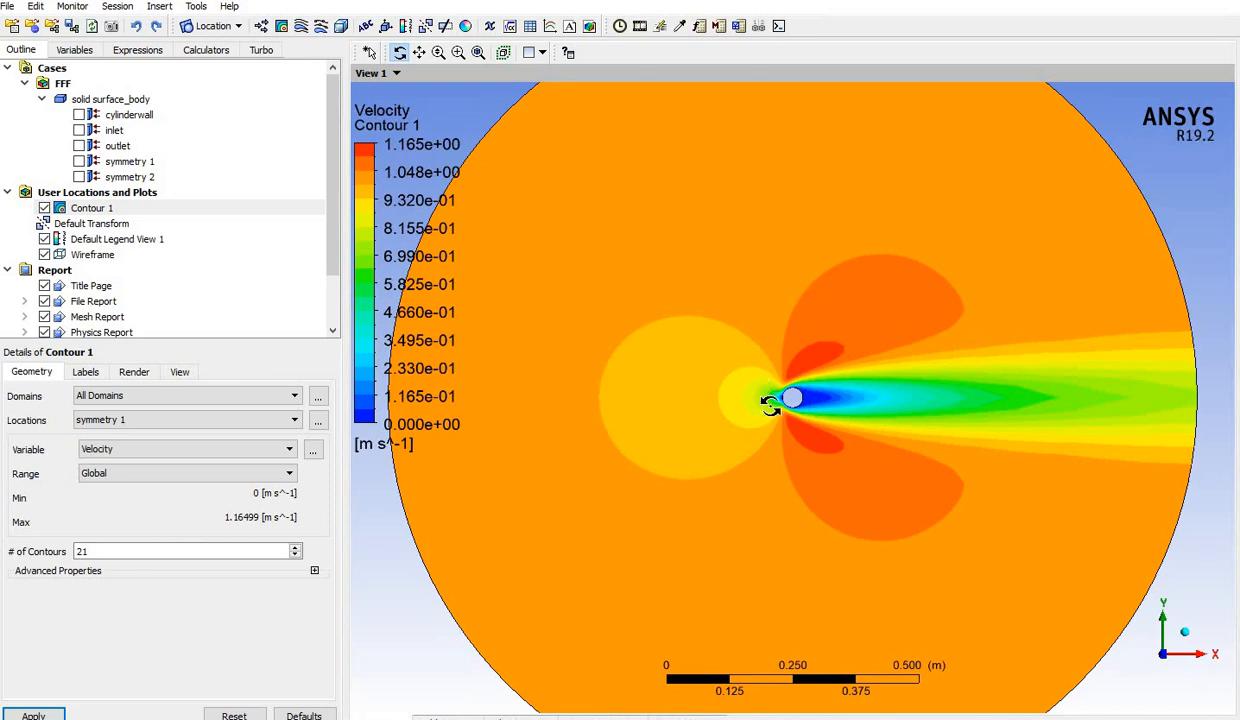
pyautogui.scroll(2, 1050, 345)
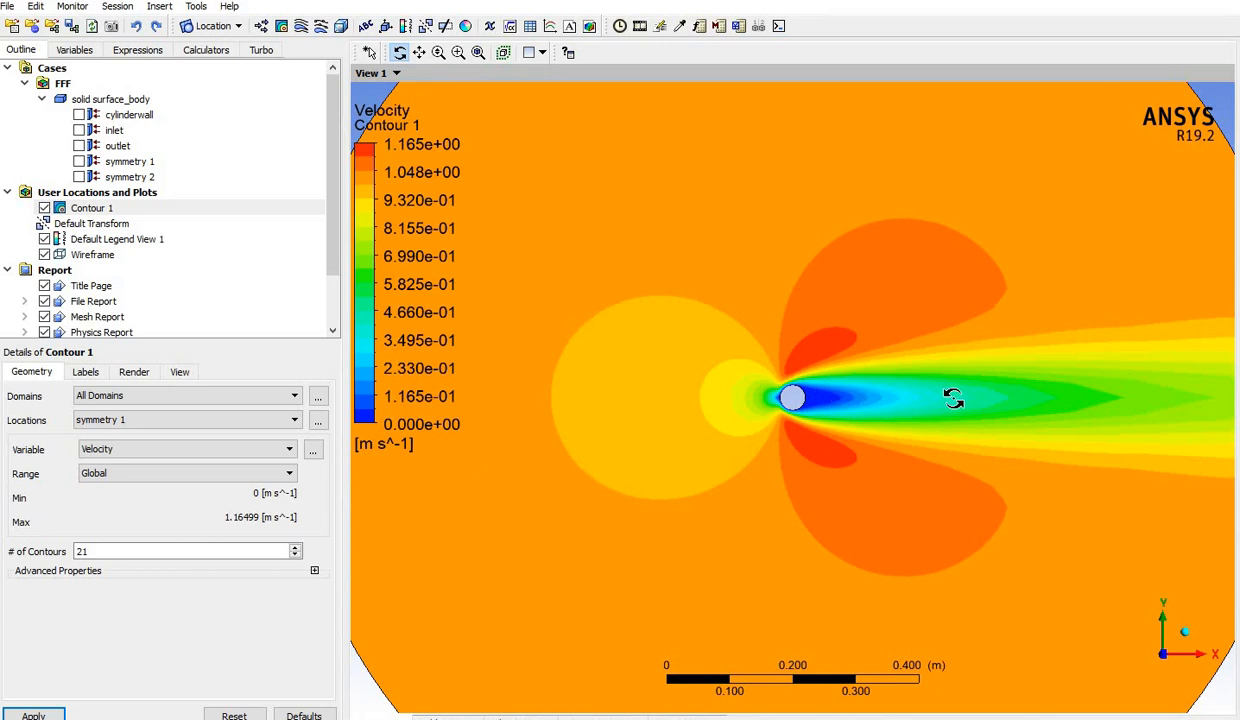
pyautogui.scroll(2, 795, 397)
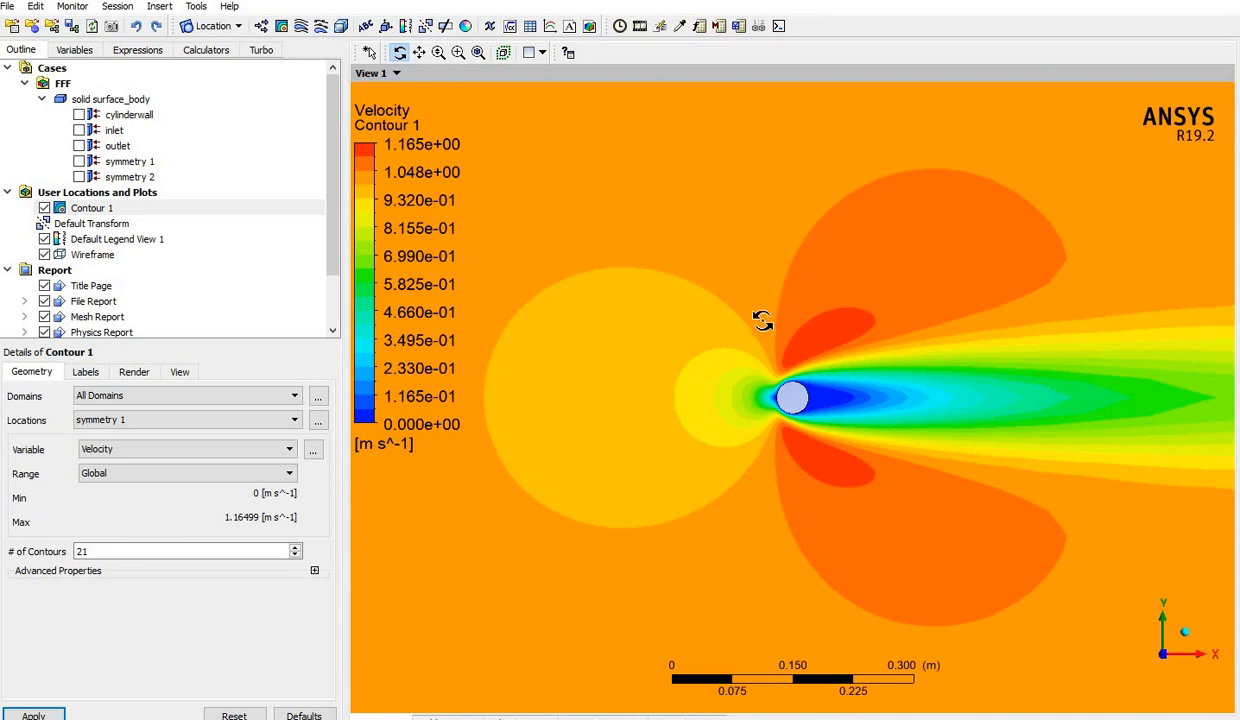
# Set the number of contours to 100, apply it and inspect the smoother velocity field around the cylinder
pyautogui.scroll(-3, 735, 310)
pyautogui.moveTo(114, 548); pyautogui.dragTo(44, 561)
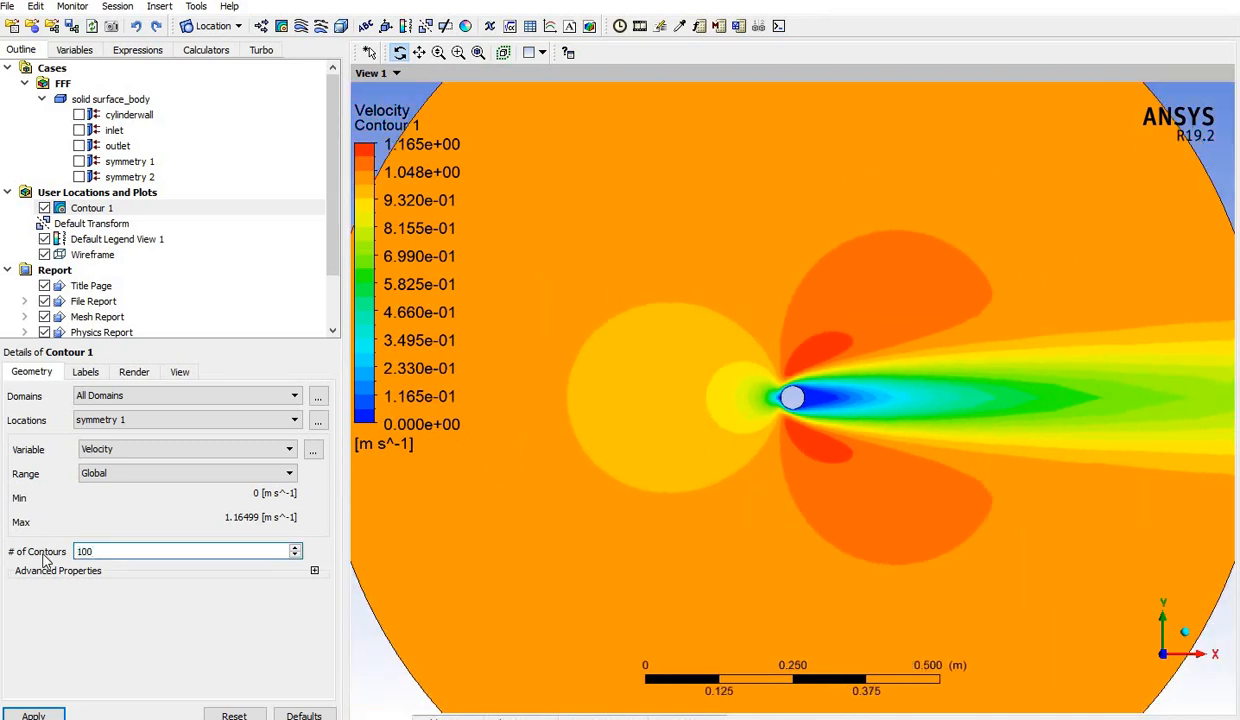
pyautogui.click(30, 714)
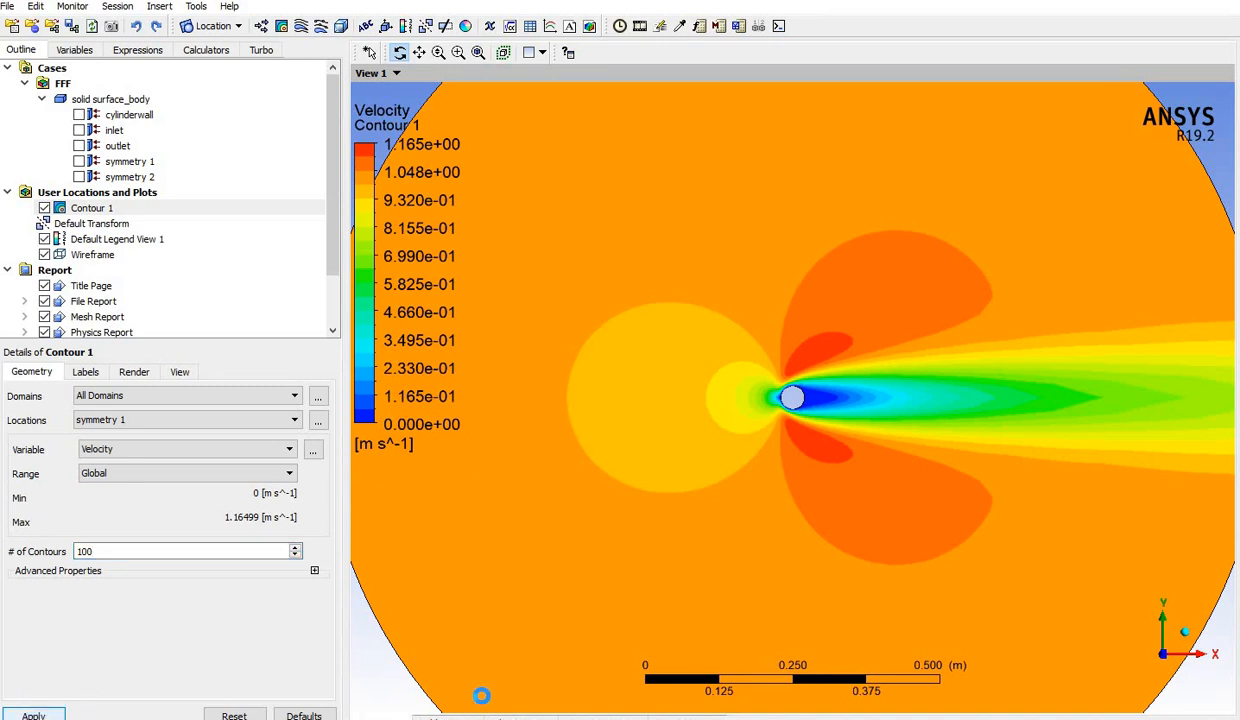
pyautogui.scroll(-3, 700, 560)
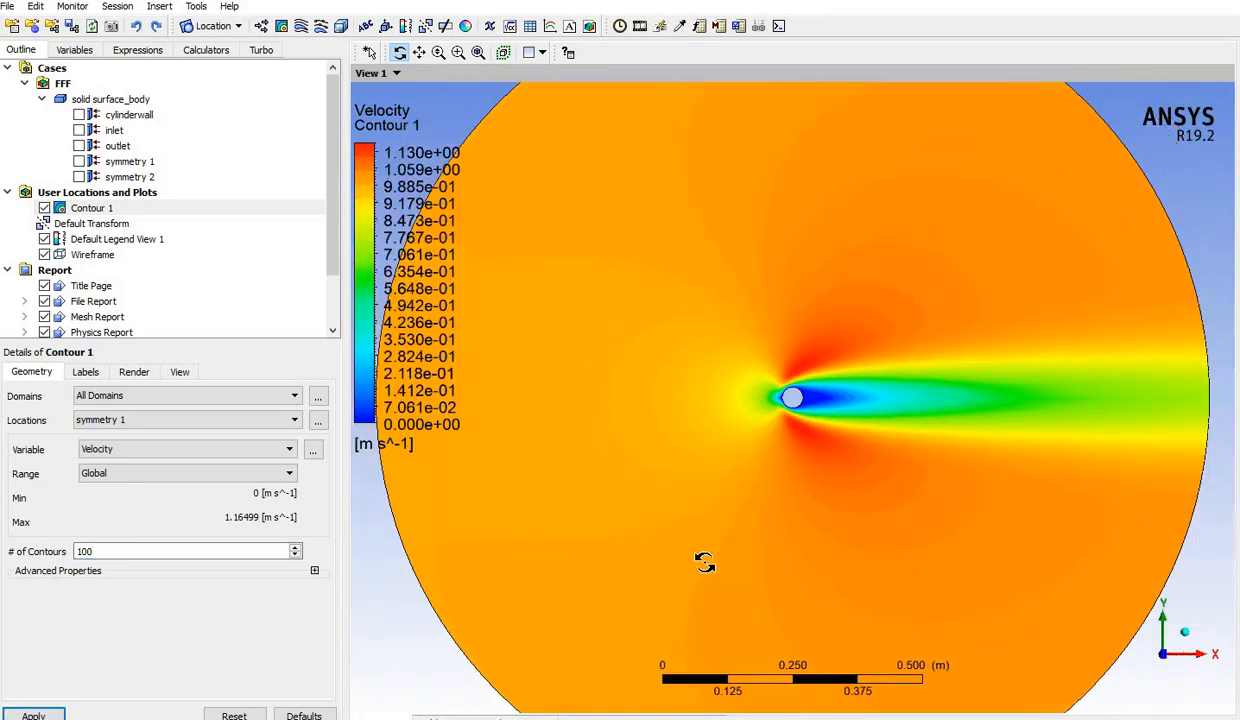
pyautogui.scroll(2, 760, 396)
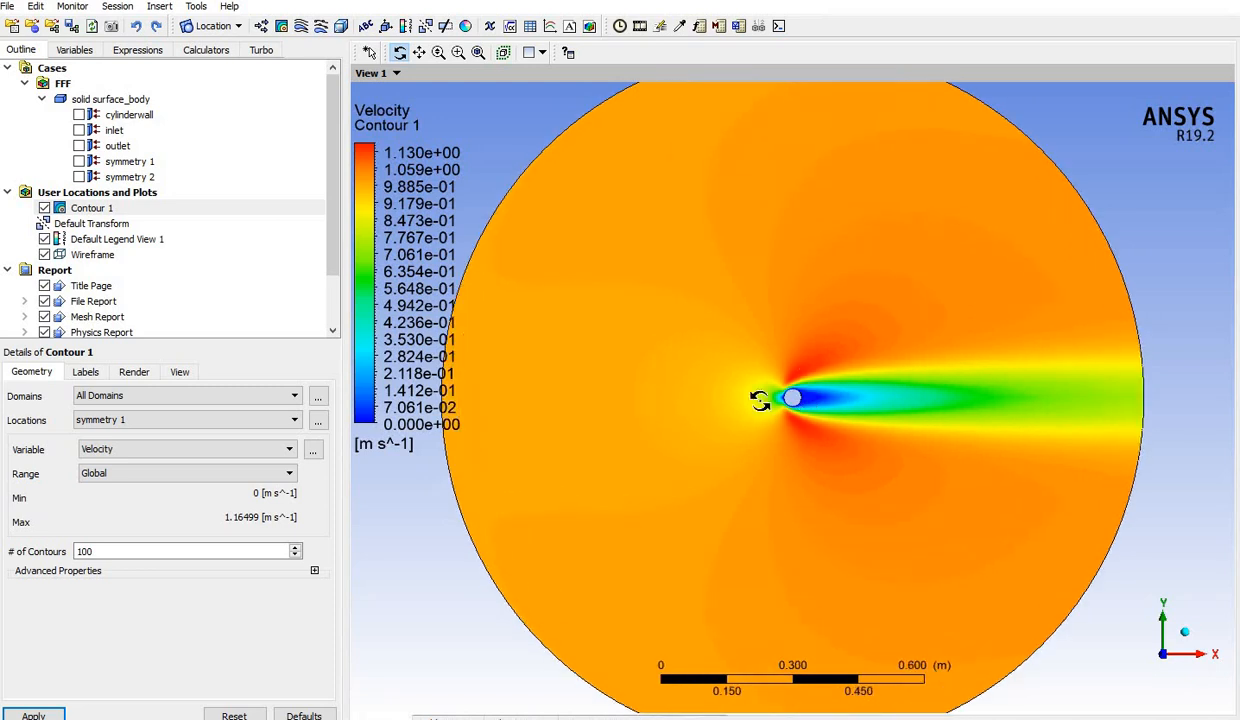
pyautogui.scroll(1, 1020, 372)
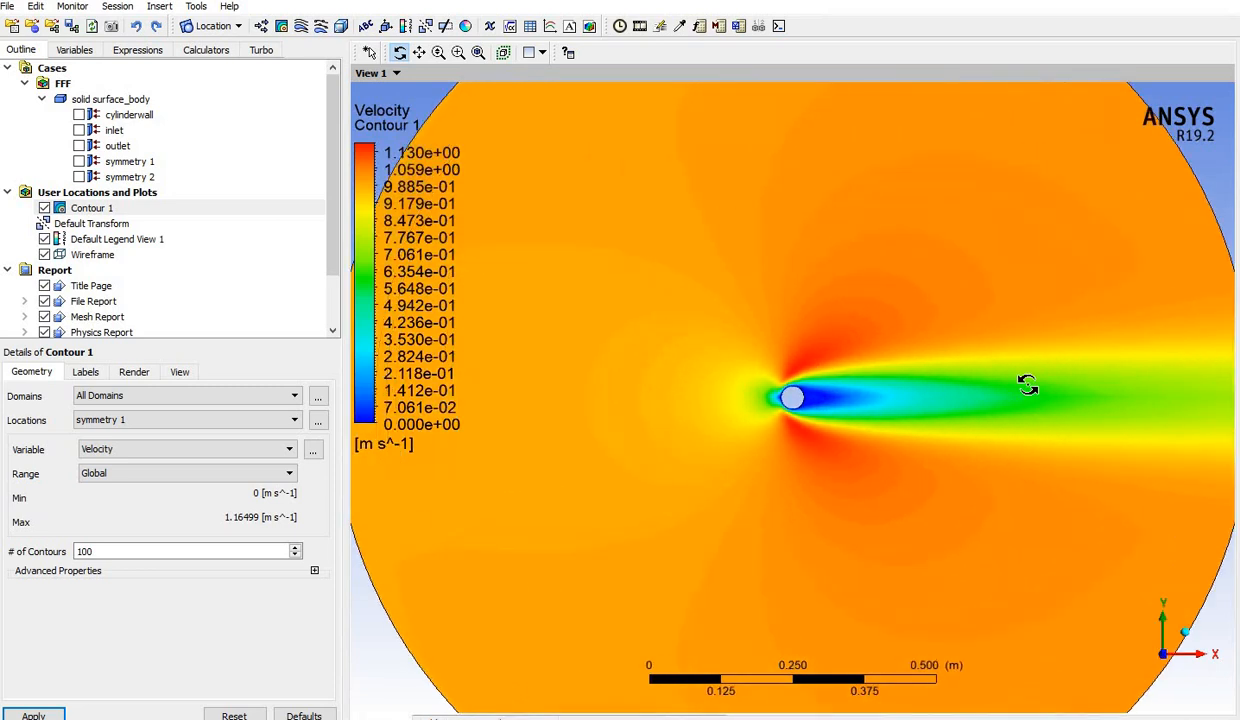
pyautogui.scroll(2, 1046, 410)
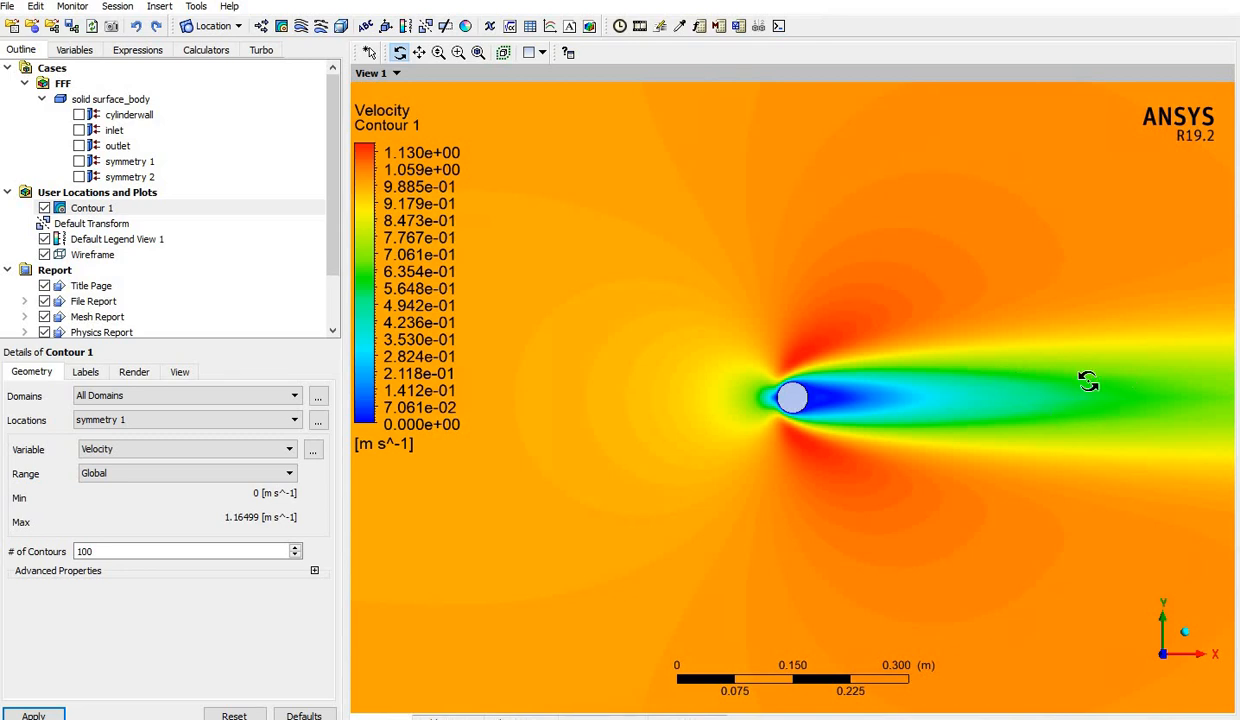
# Return the number of contours to 21, apply it and inspect the velocity field across the whole domain
pyautogui.scroll(-1, 914, 410)
pyautogui.scroll(-3, 824, 386)
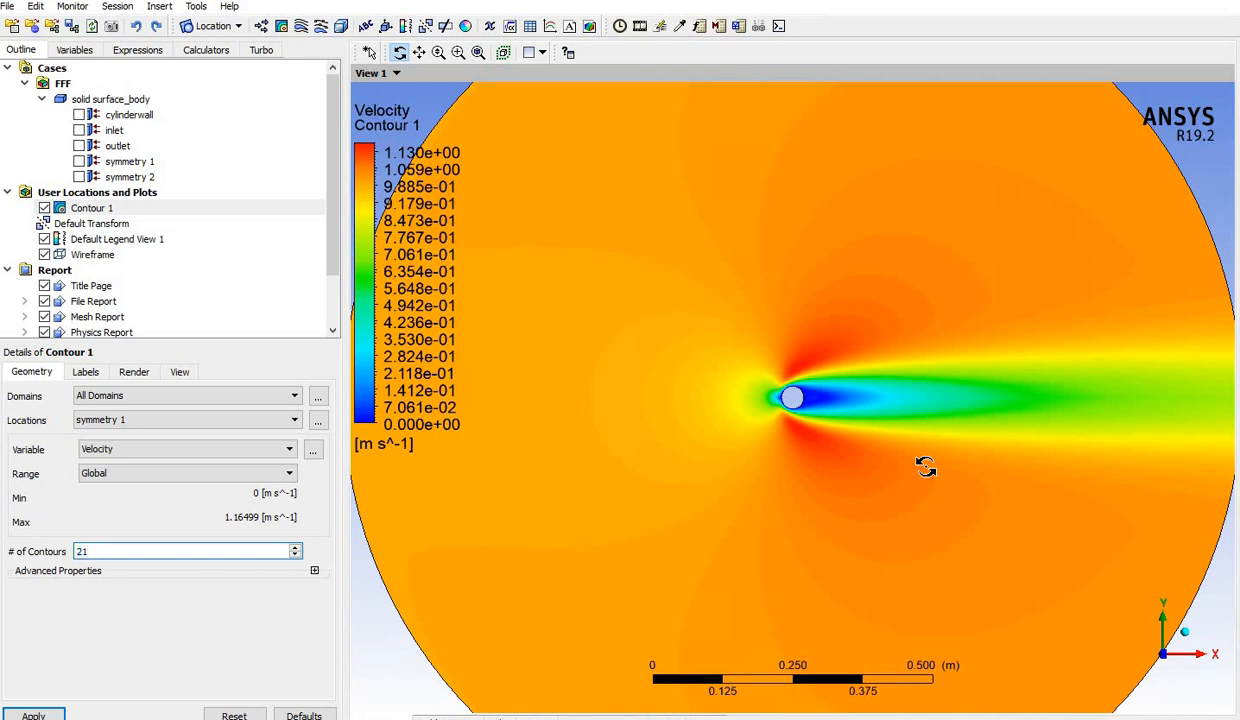
pyautogui.click(44, 714)
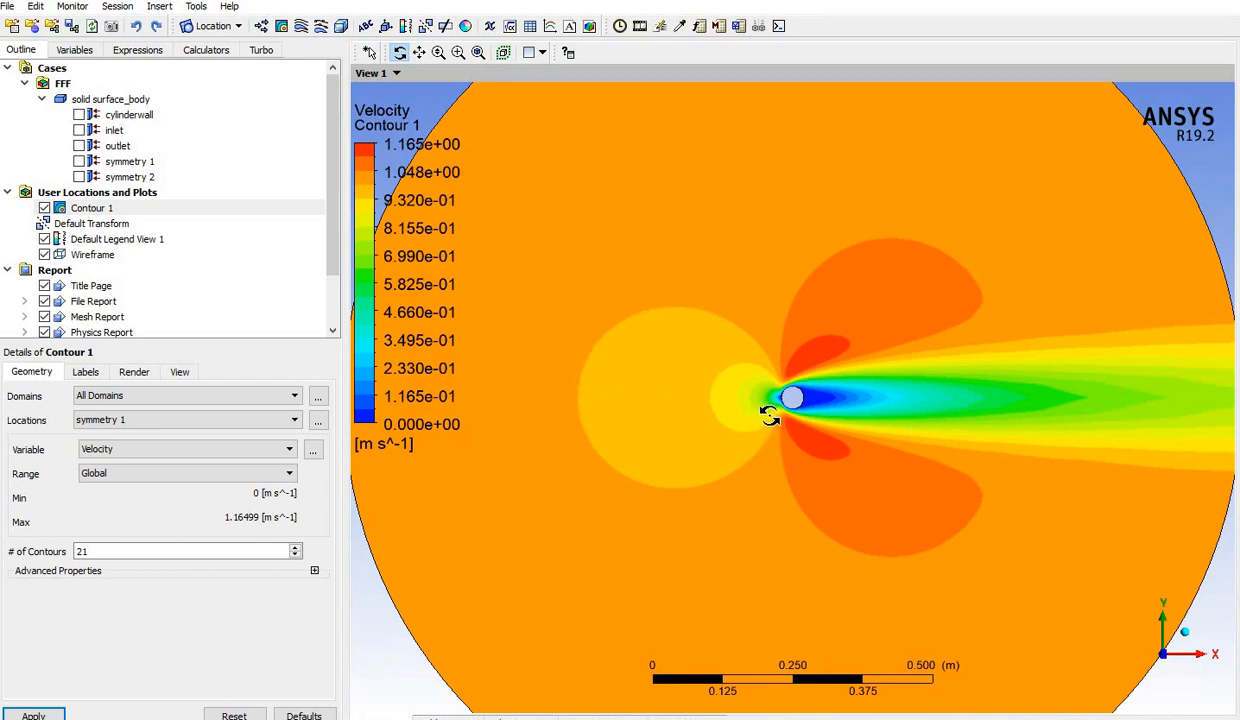
pyautogui.scroll(-1, 765, 404)
pyautogui.scroll(-1, 678, 255)
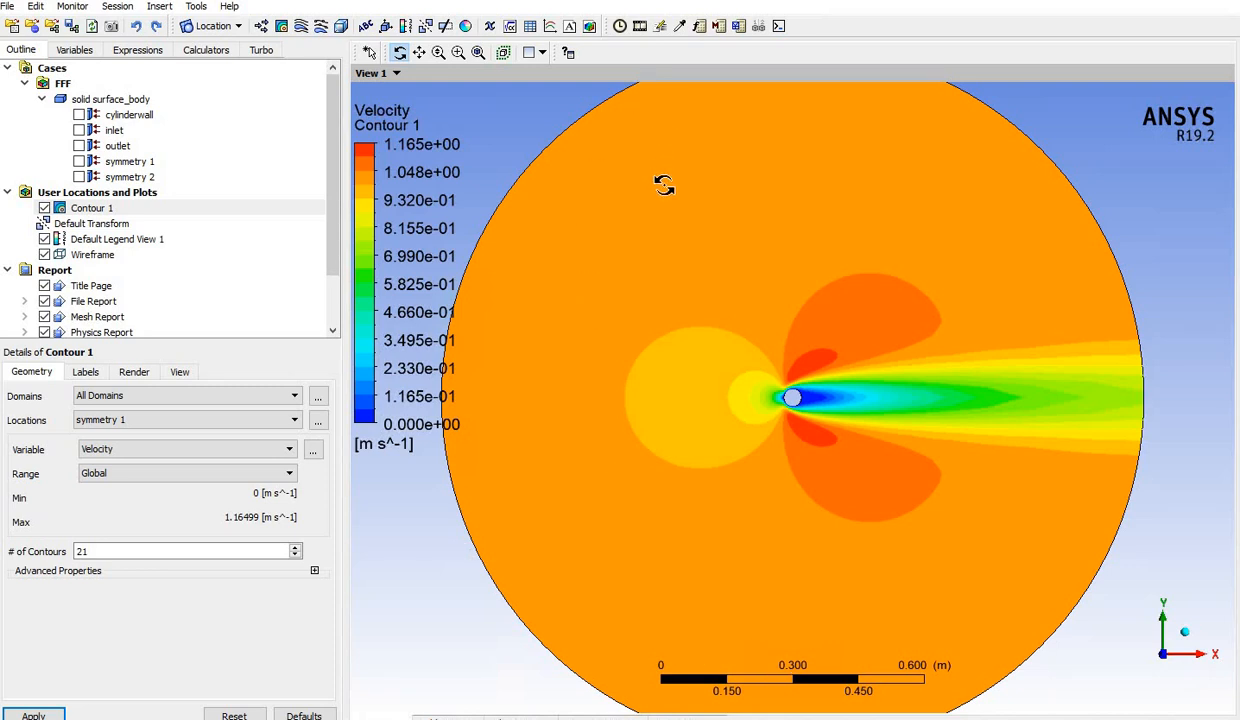
pyautogui.scroll(-2, 700, 290)
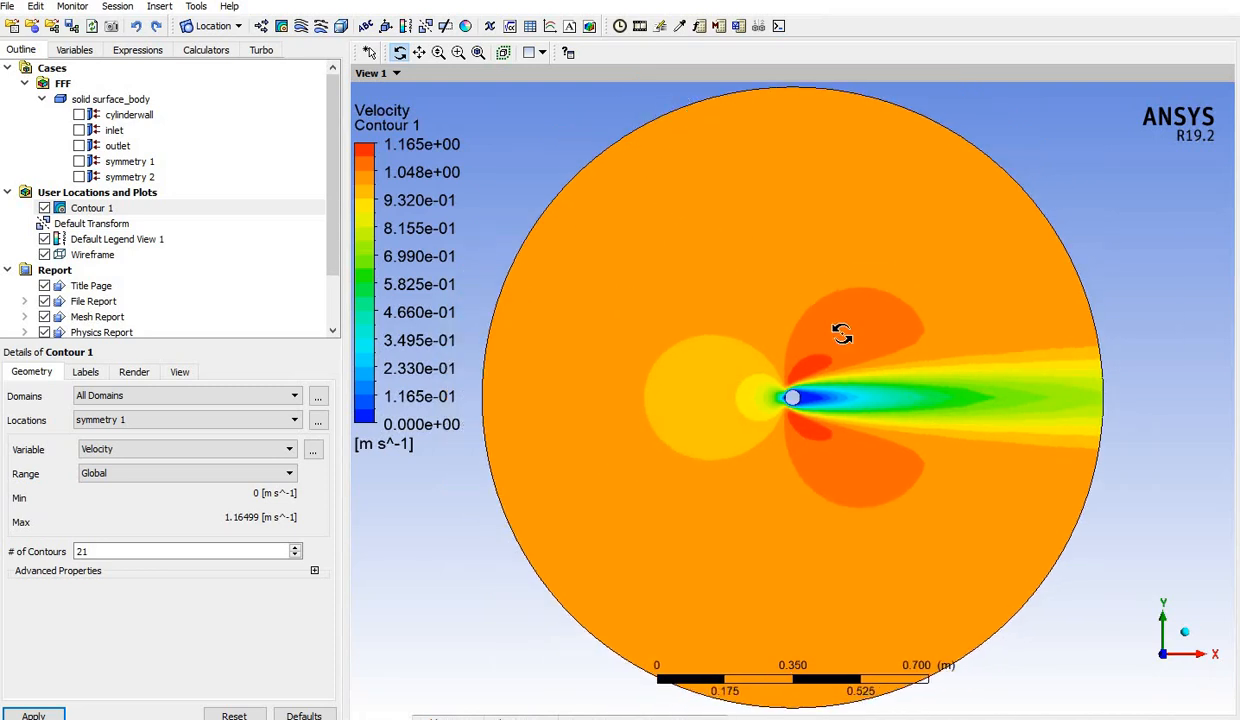
pyautogui.scroll(2, 986, 386)
pyautogui.scroll(2, 987, 388)
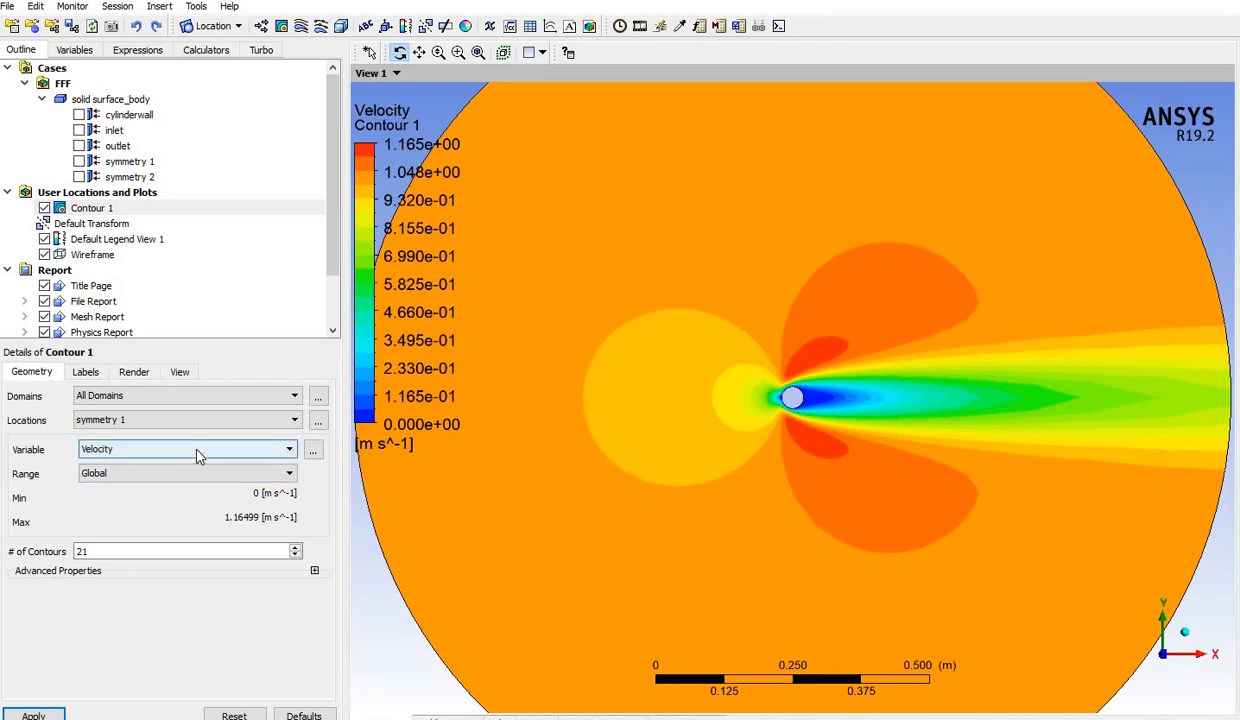
# Change the contour variable to Pressure, apply it and inspect the pressure distribution in front of and behind the cylinder
pyautogui.click(275, 459)
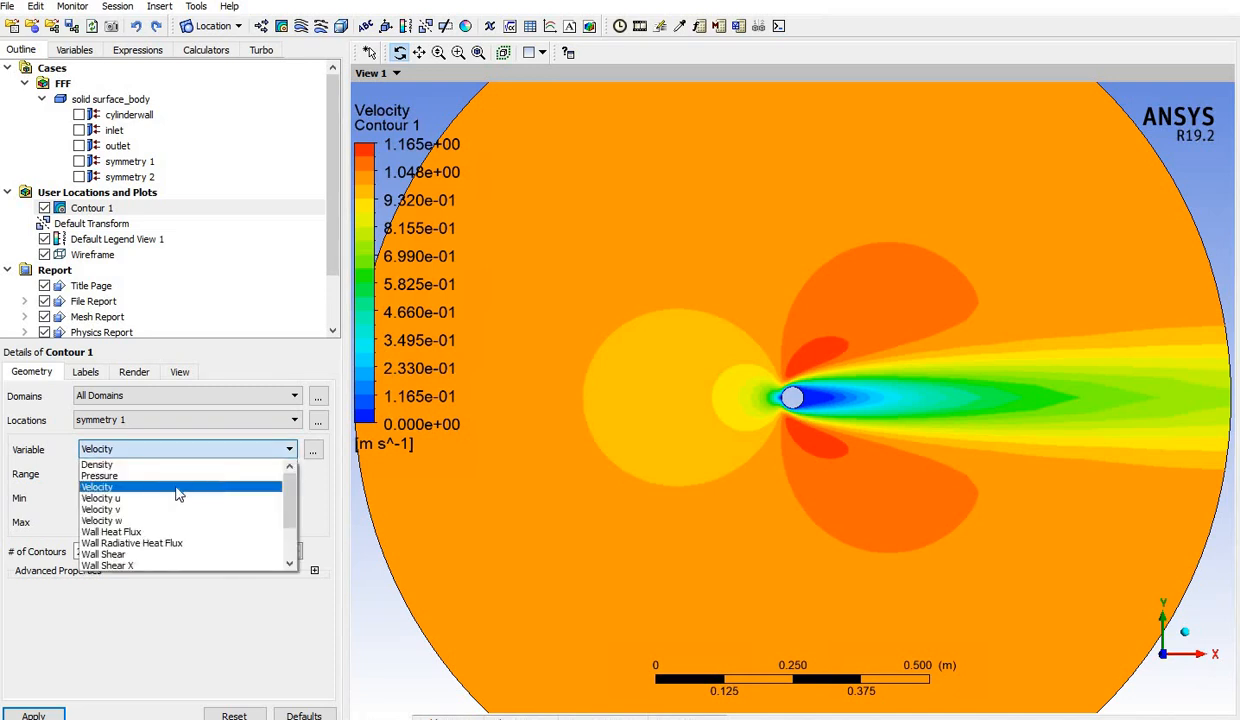
pyautogui.click(166, 479)
pyautogui.click(33, 714)
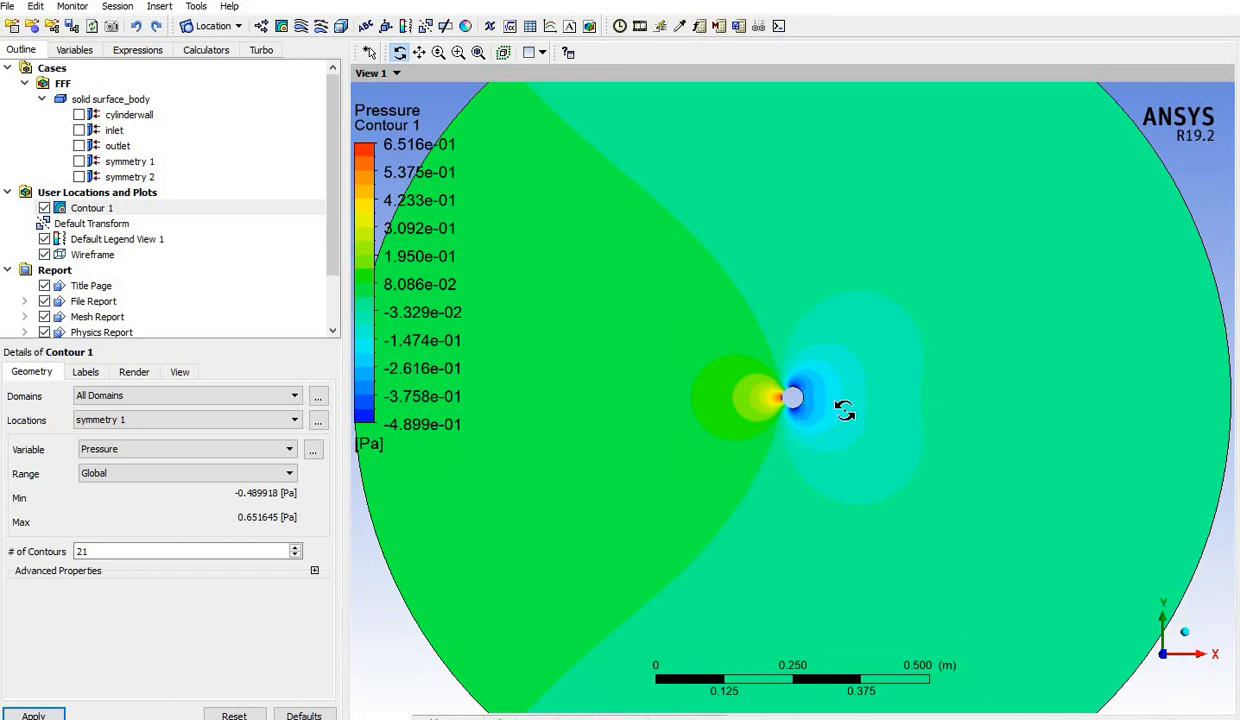
pyautogui.scroll(5, 841, 413)
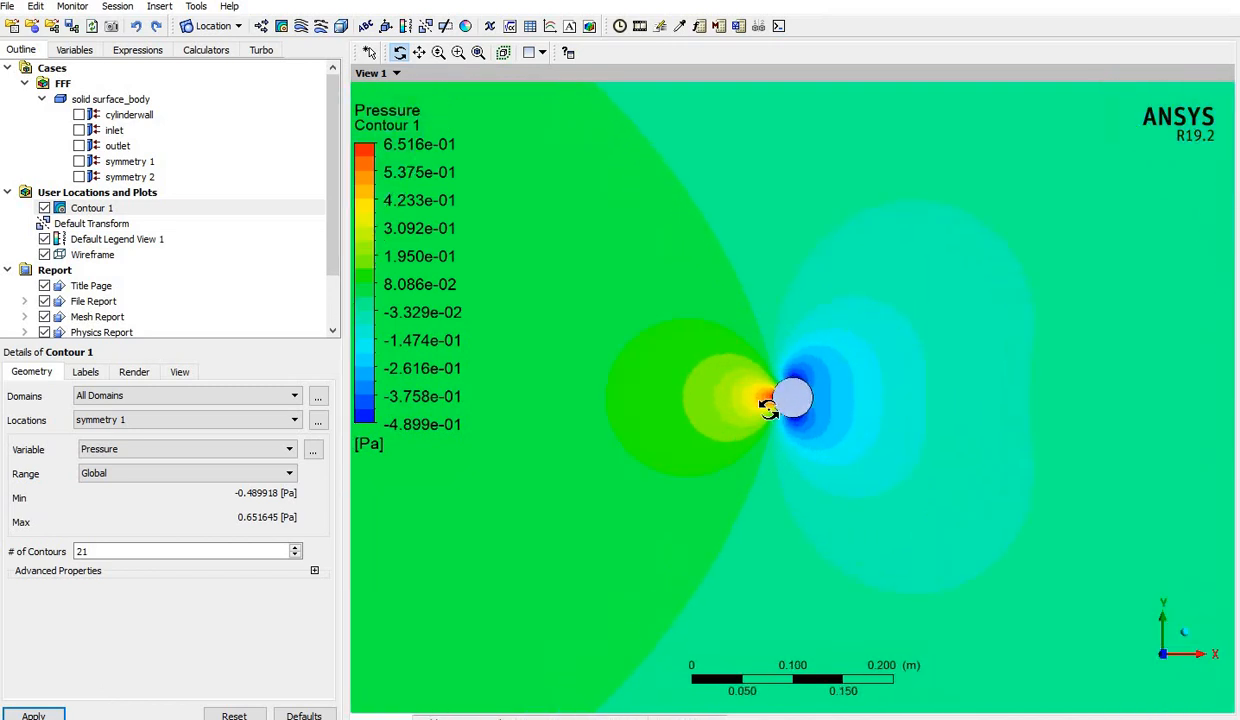
pyautogui.scroll(3, 772, 396)
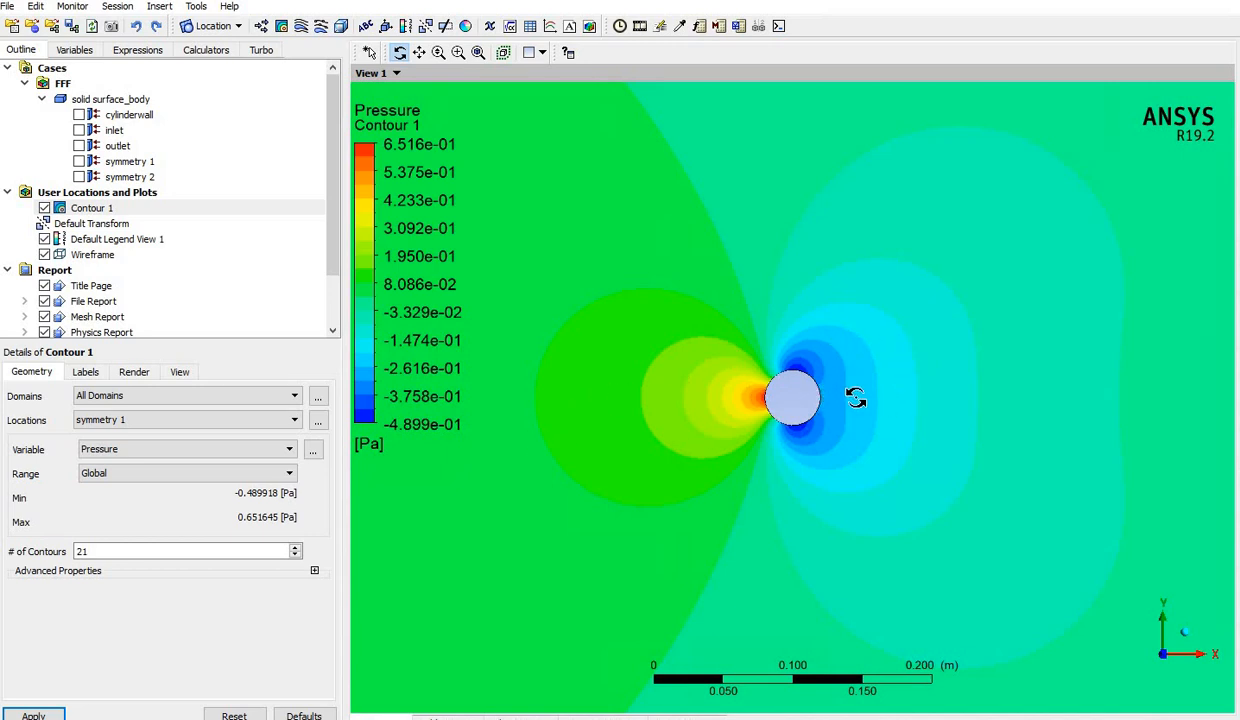
pyautogui.scroll(-3, 756, 432)
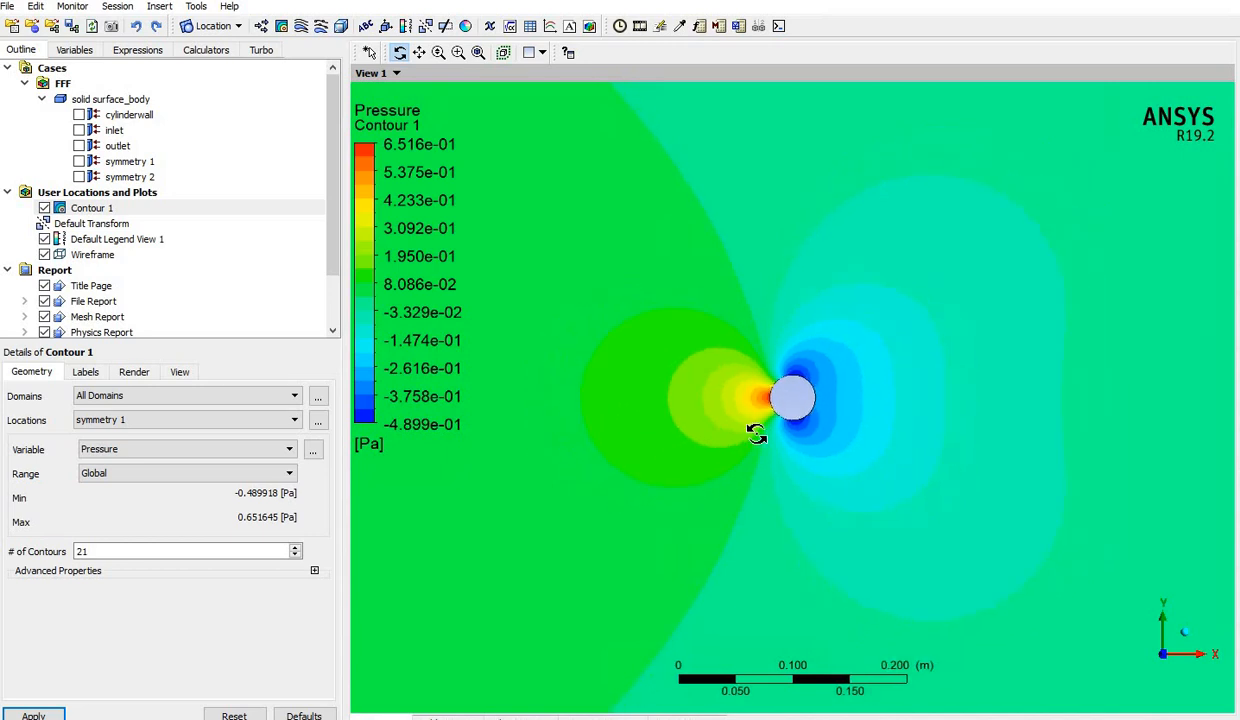
pyautogui.scroll(-4, 754, 420)
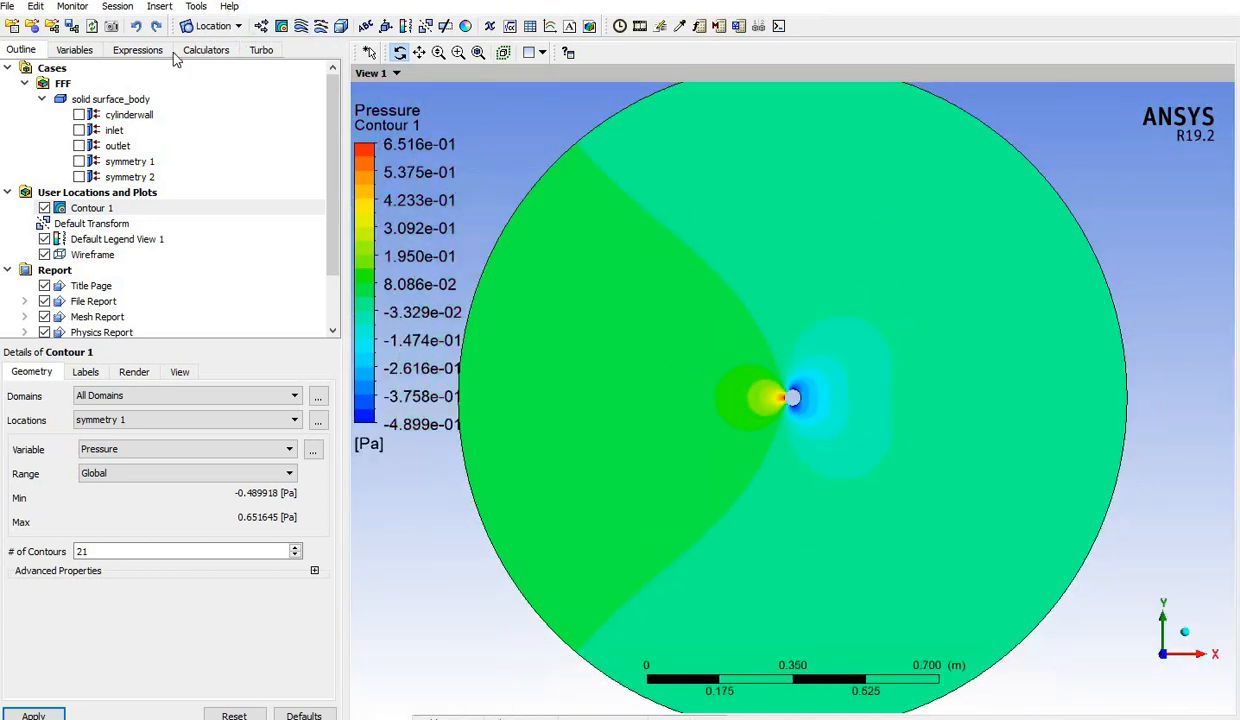
# Insert a 3D streamline with the default name starting from the inlet, apply it and hide the pressure contour
pyautogui.click(304, 28)
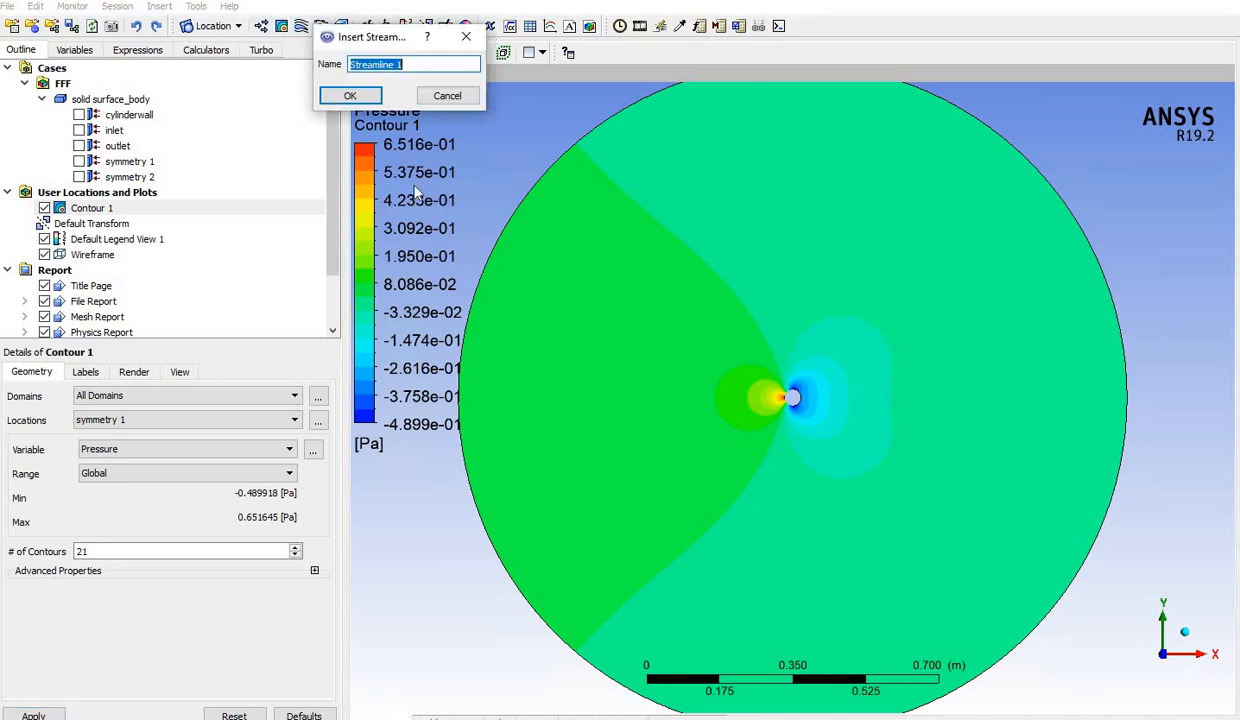
pyautogui.click(340, 98)
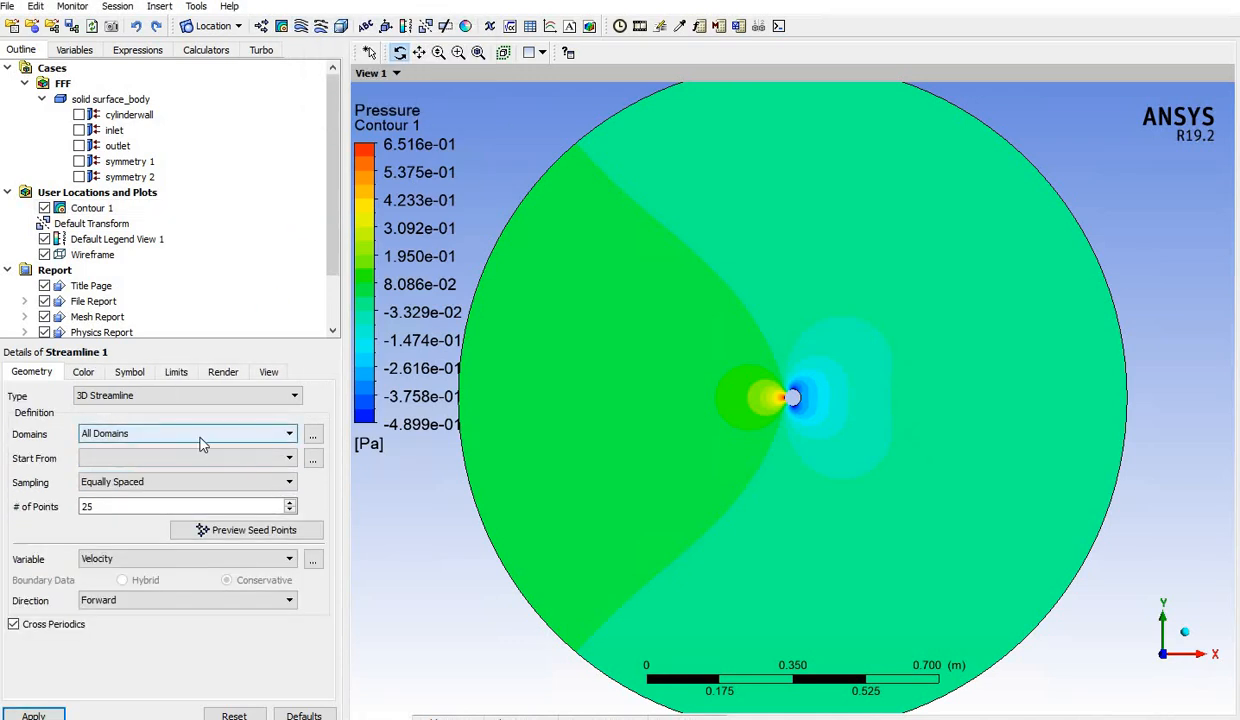
pyautogui.click(202, 444)
pyautogui.click(250, 460)
pyautogui.click(277, 462)
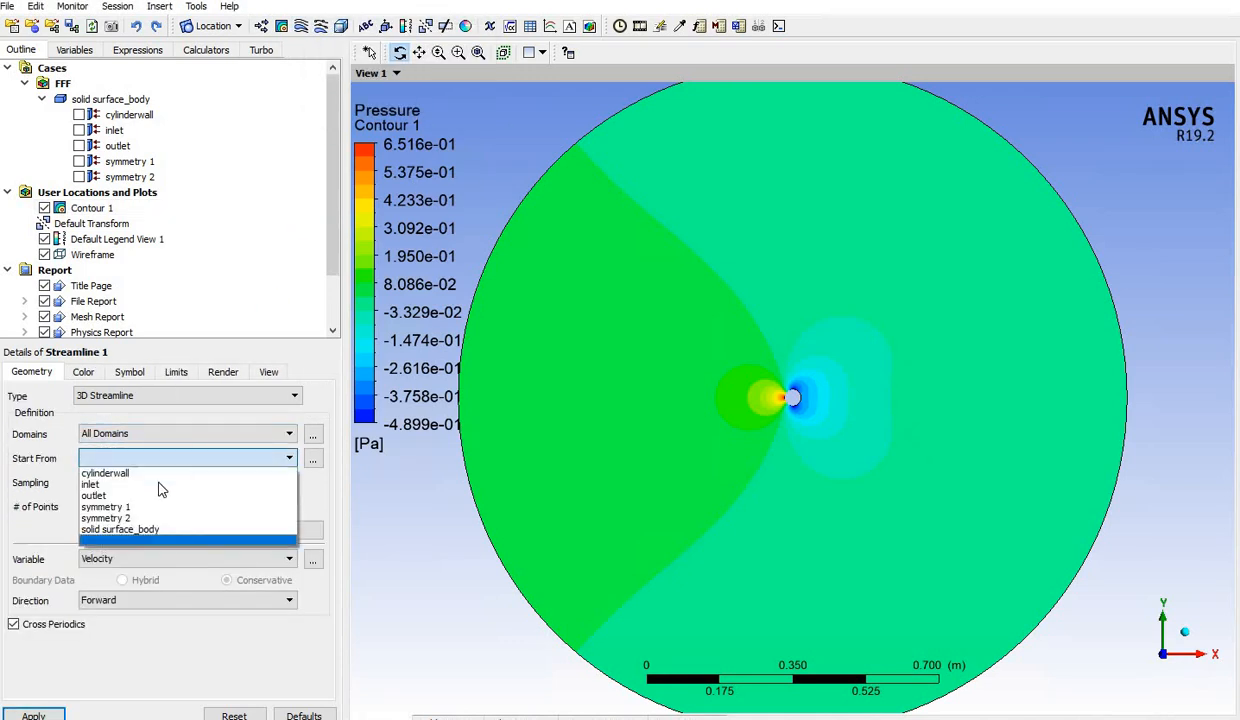
pyautogui.click(118, 487)
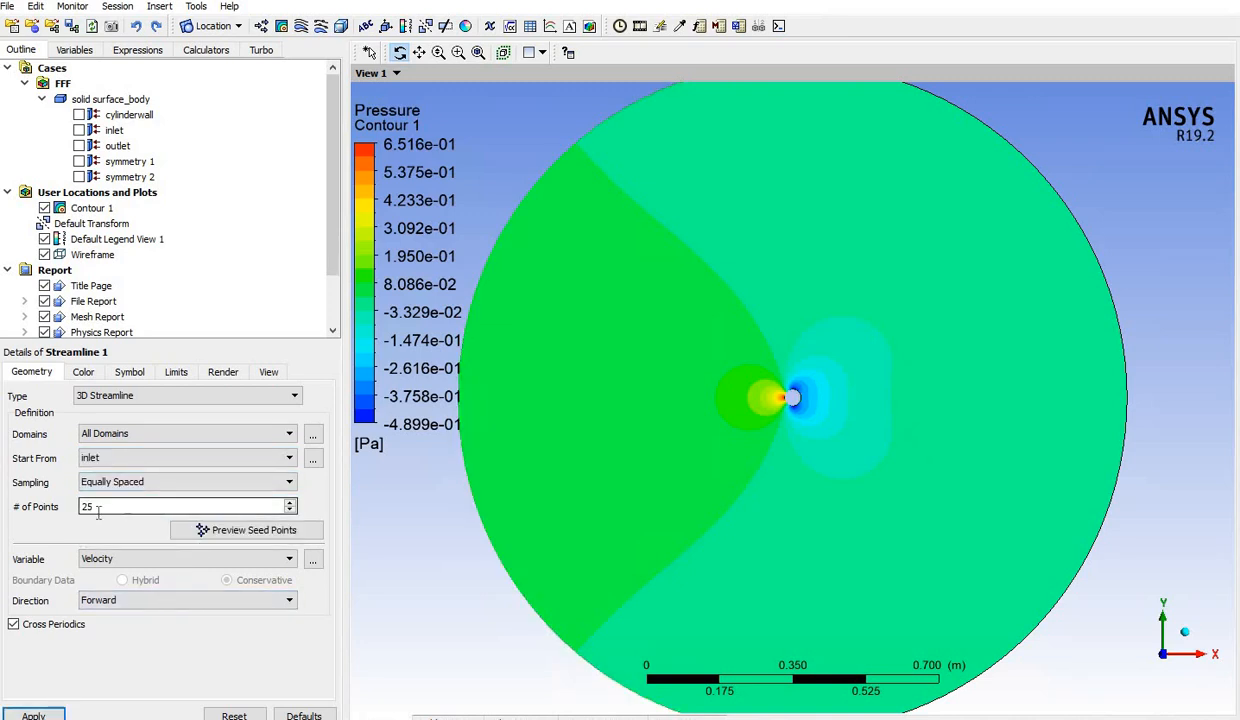
pyautogui.click(34, 716)
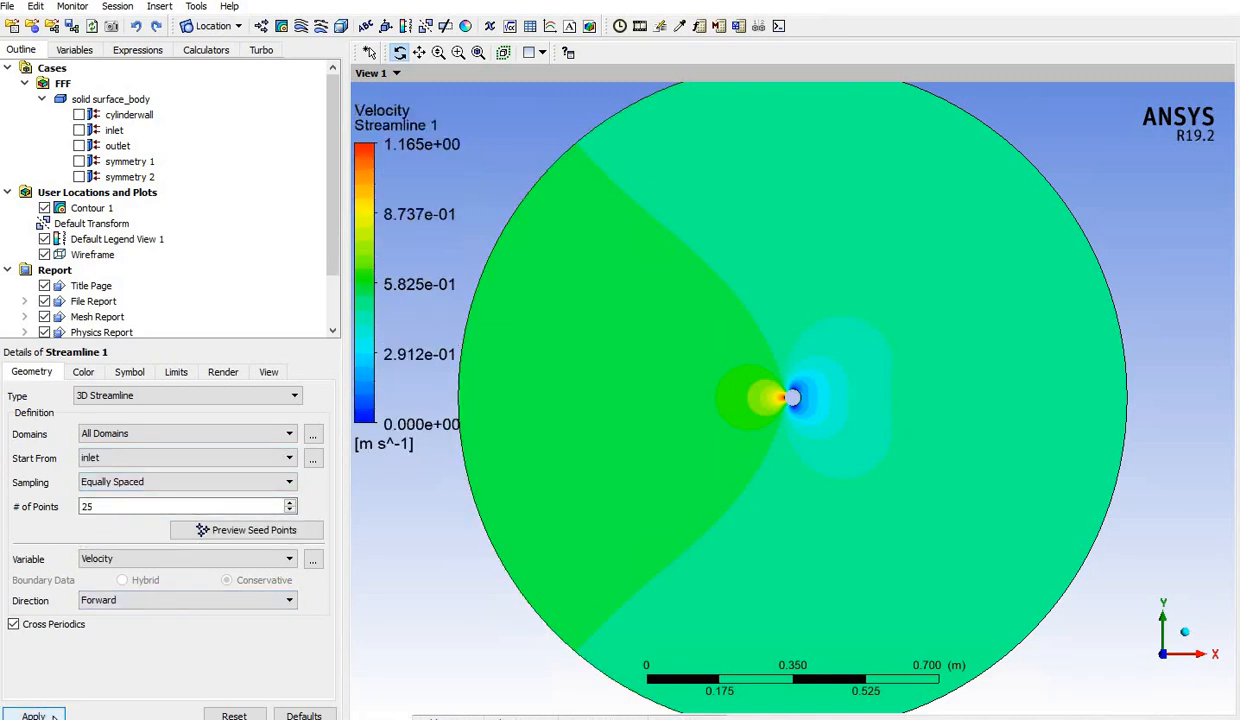
pyautogui.click(44, 208)
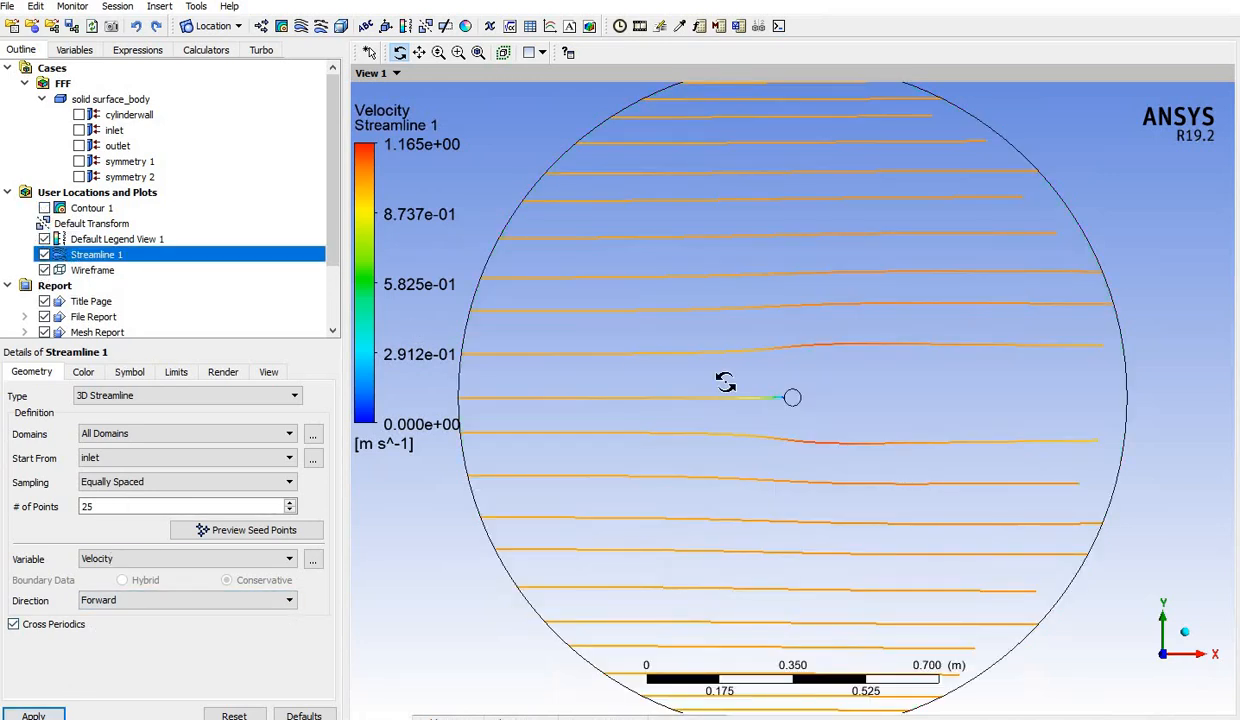
pyautogui.scroll(3, 821, 414)
pyautogui.scroll(-2, 808, 418)
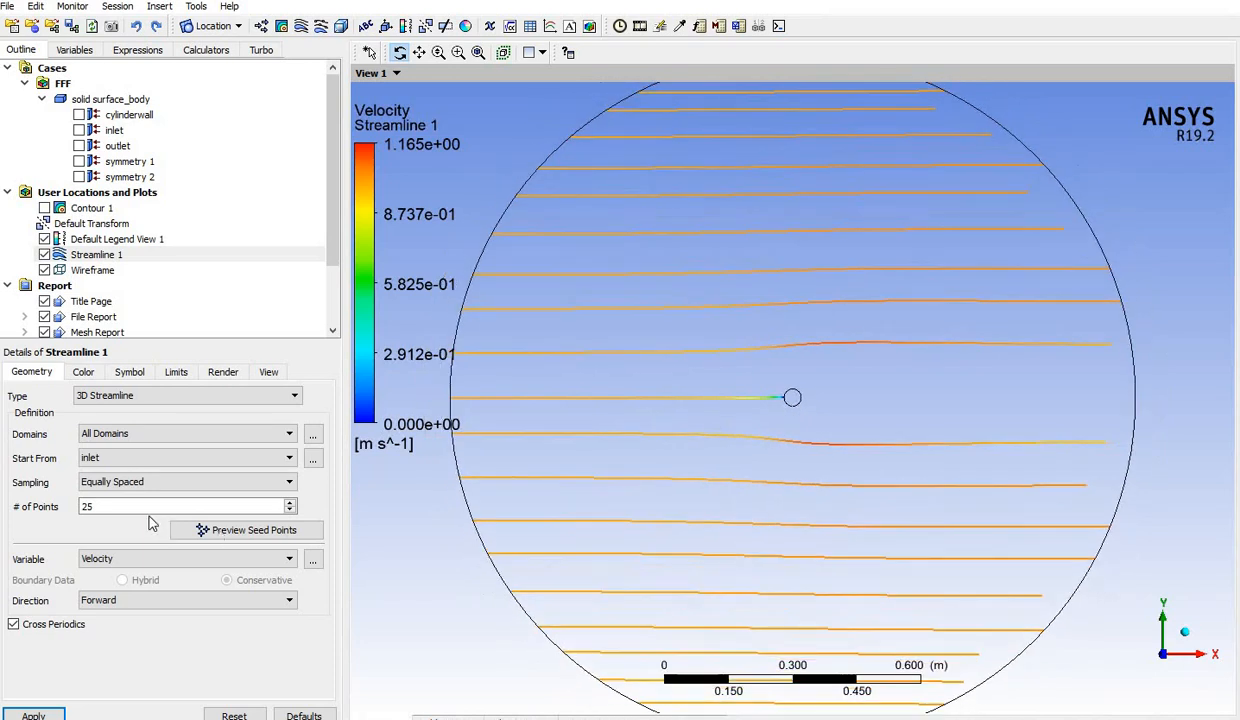
# Set the streamline's number of points to 50, apply it and inspect the flow paths around the cylinder
pyautogui.moveTo(113, 506); pyautogui.dragTo(32, 510)
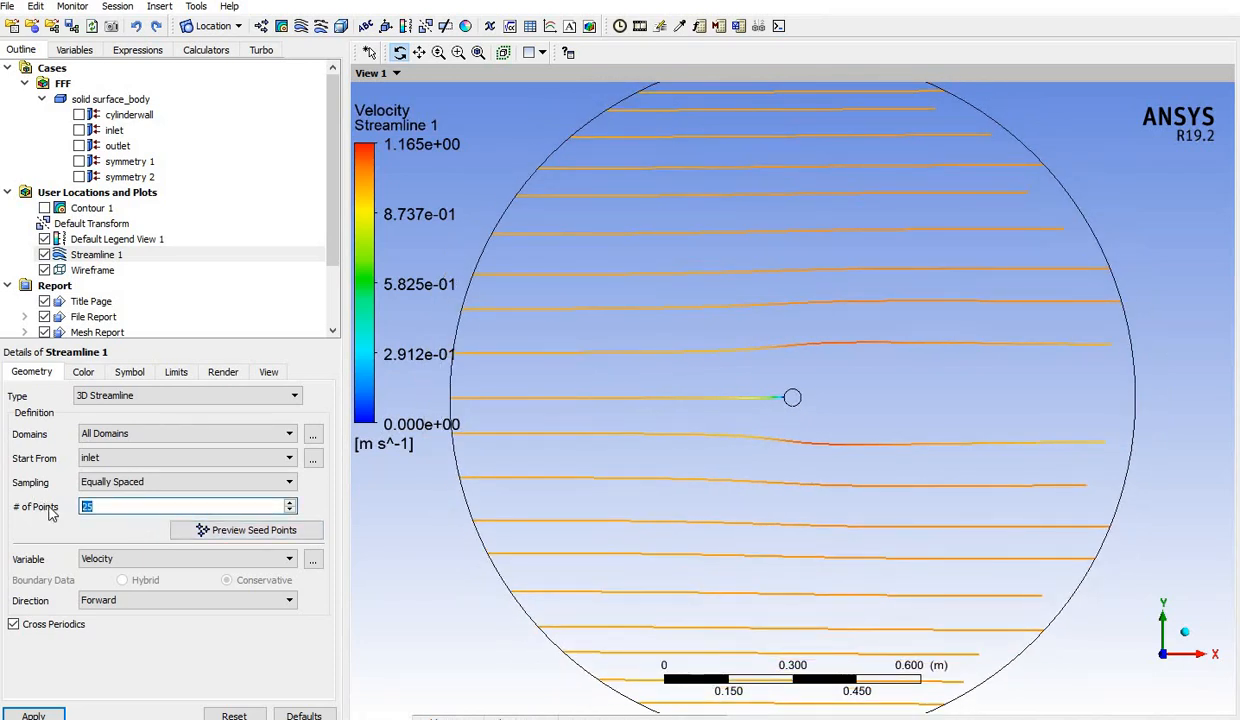
pyautogui.write('50')
pyautogui.click(33, 714)
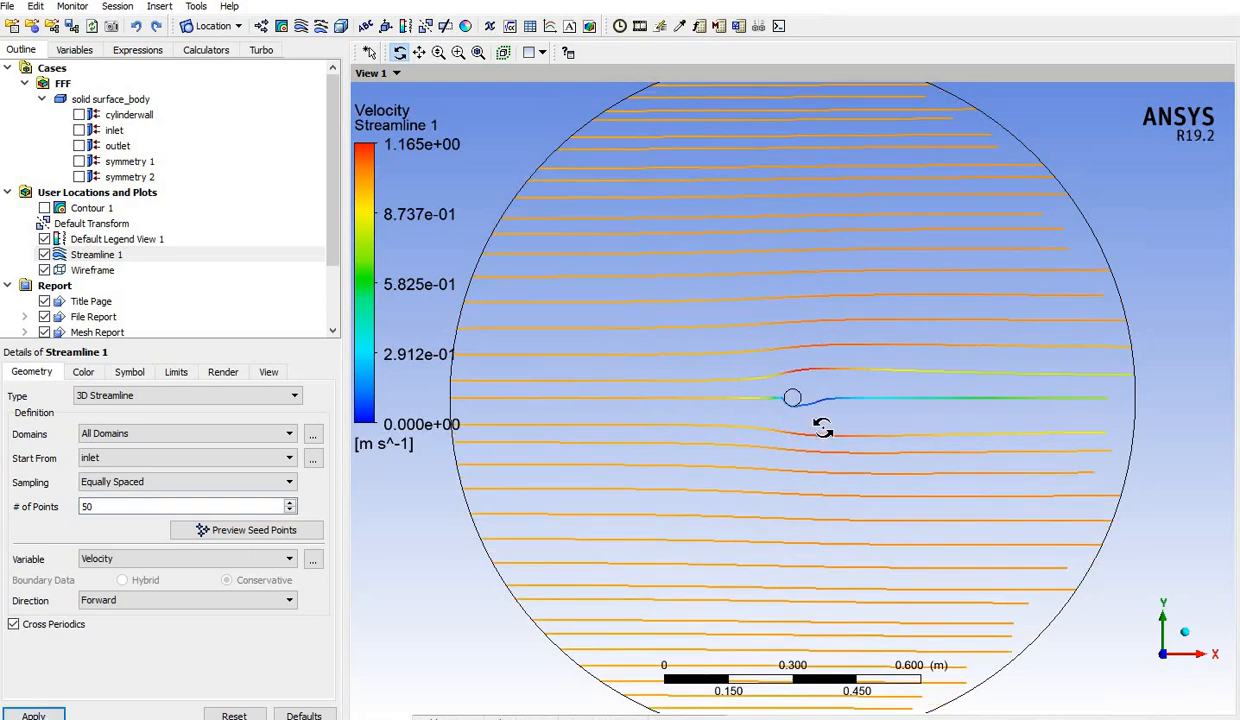
pyautogui.scroll(1, 565, 305)
pyautogui.scroll(2, 589, 154)
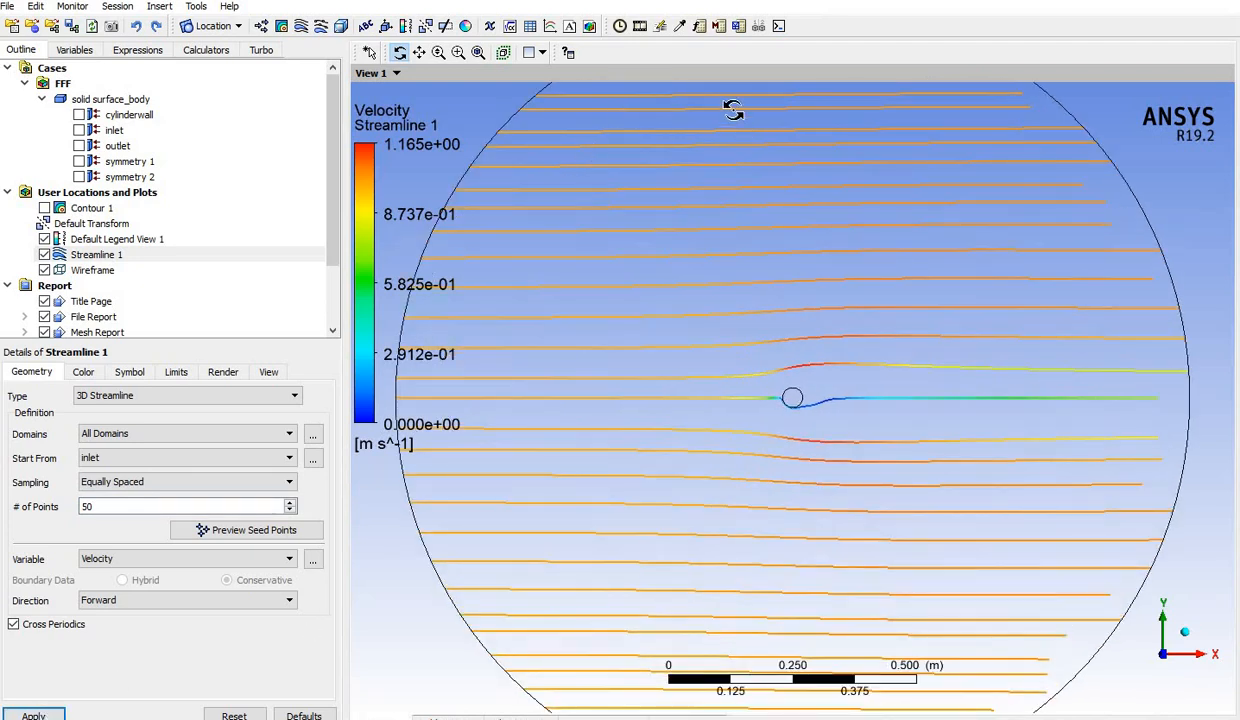
pyautogui.scroll(3, 930, 372)
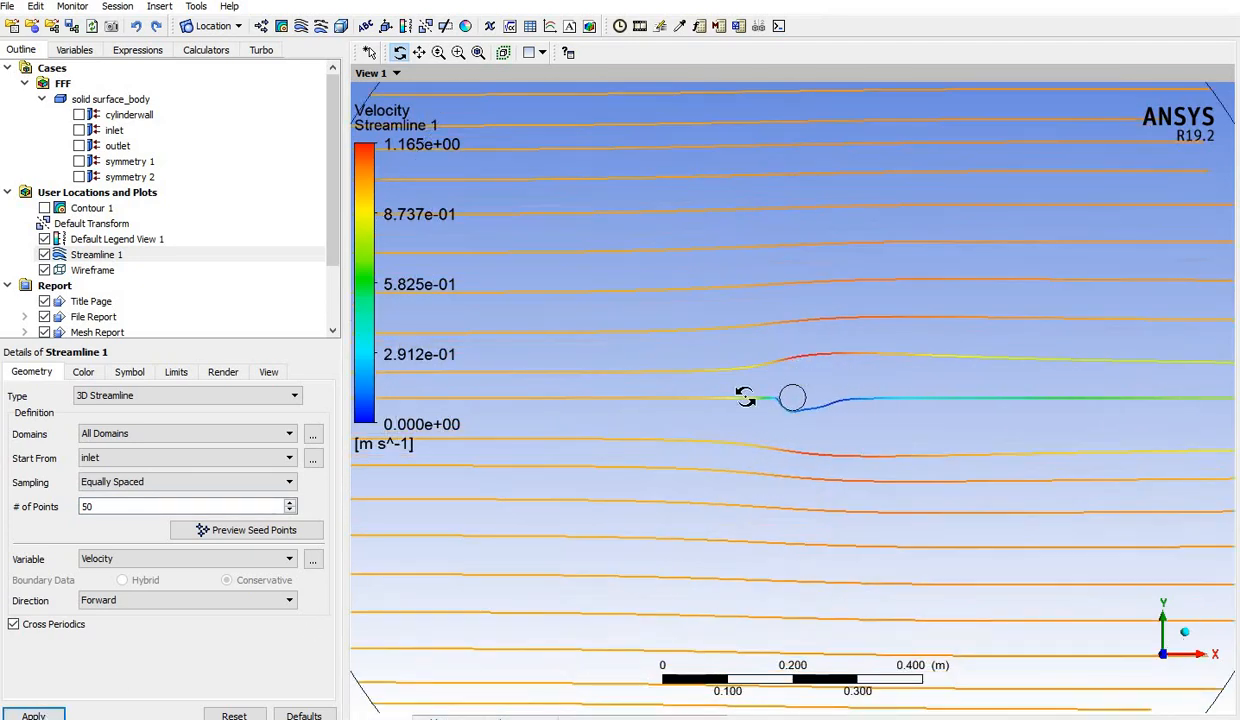
pyautogui.scroll(2, 772, 388)
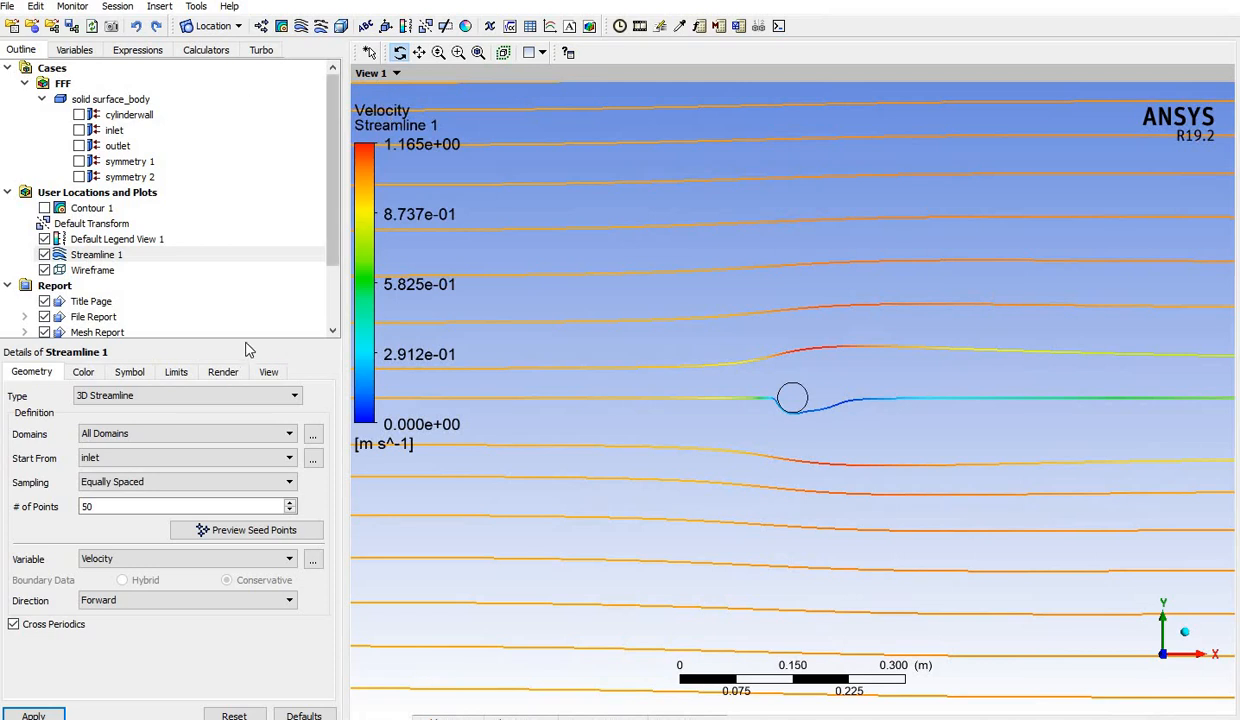
# Insert a line location with the default name, defined by the Two Points method
pyautogui.click(213, 26)
pyautogui.click(216, 86)
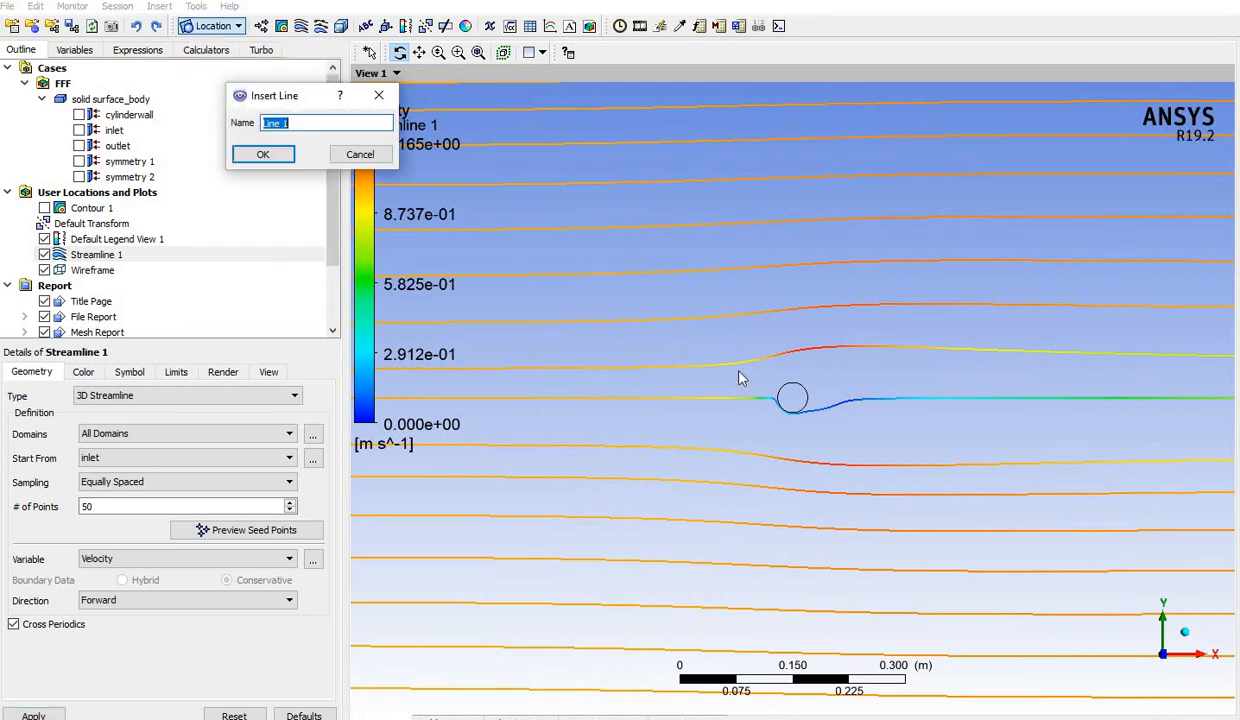
pyautogui.click(265, 156)
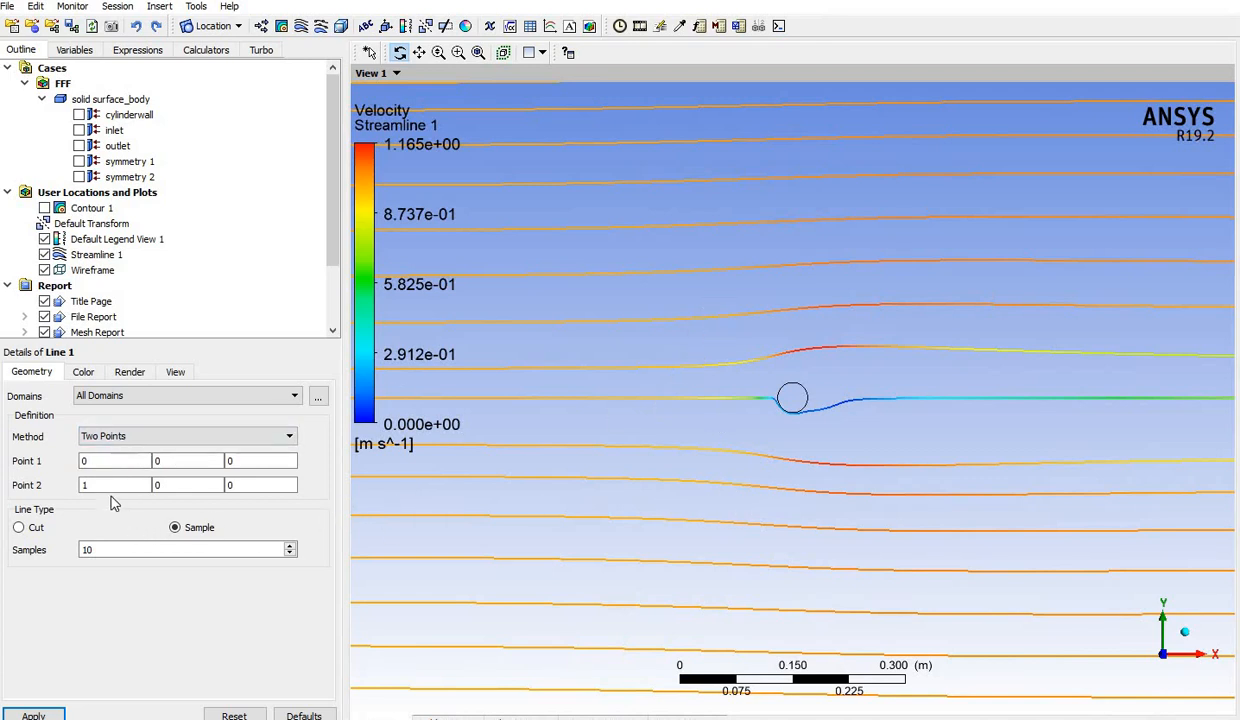
pyautogui.click(225, 438)
pyautogui.click(225, 441)
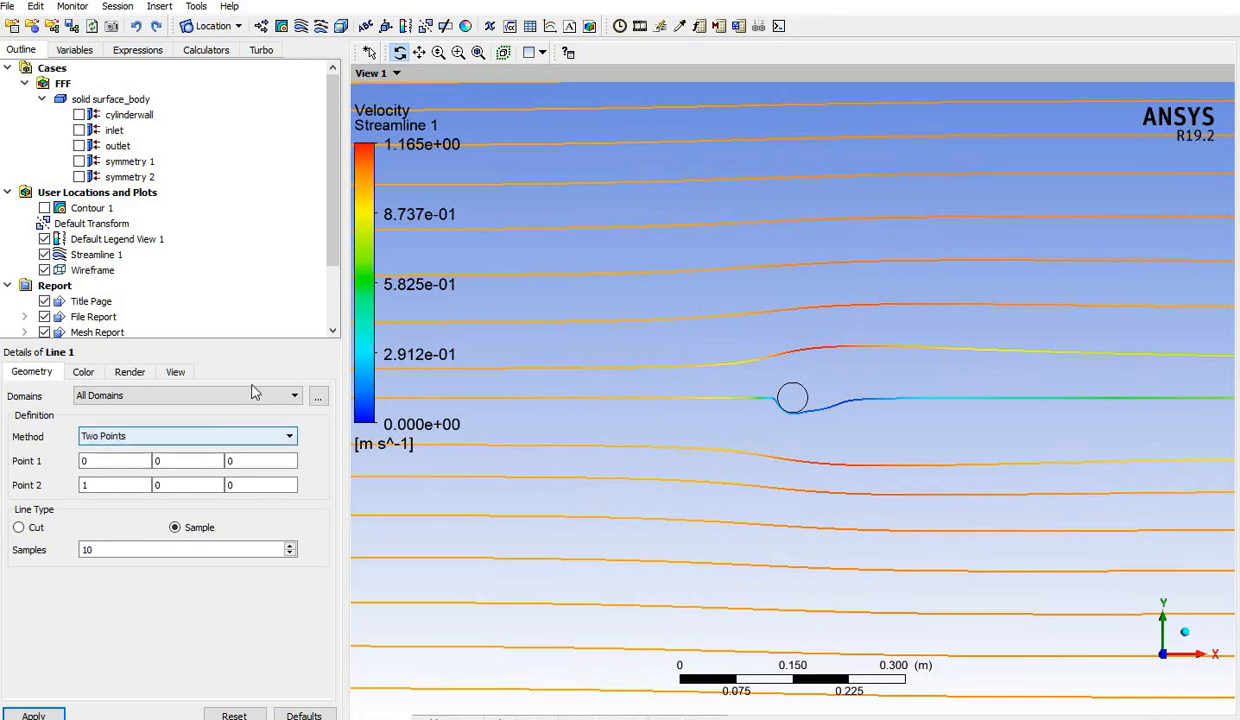
# Try the Cut line type while checking the axis directions in the view, and return the line type to Sample
pyautogui.click(20, 528)
pyautogui.moveTo(701, 341); pyautogui.dragTo(578, 280)
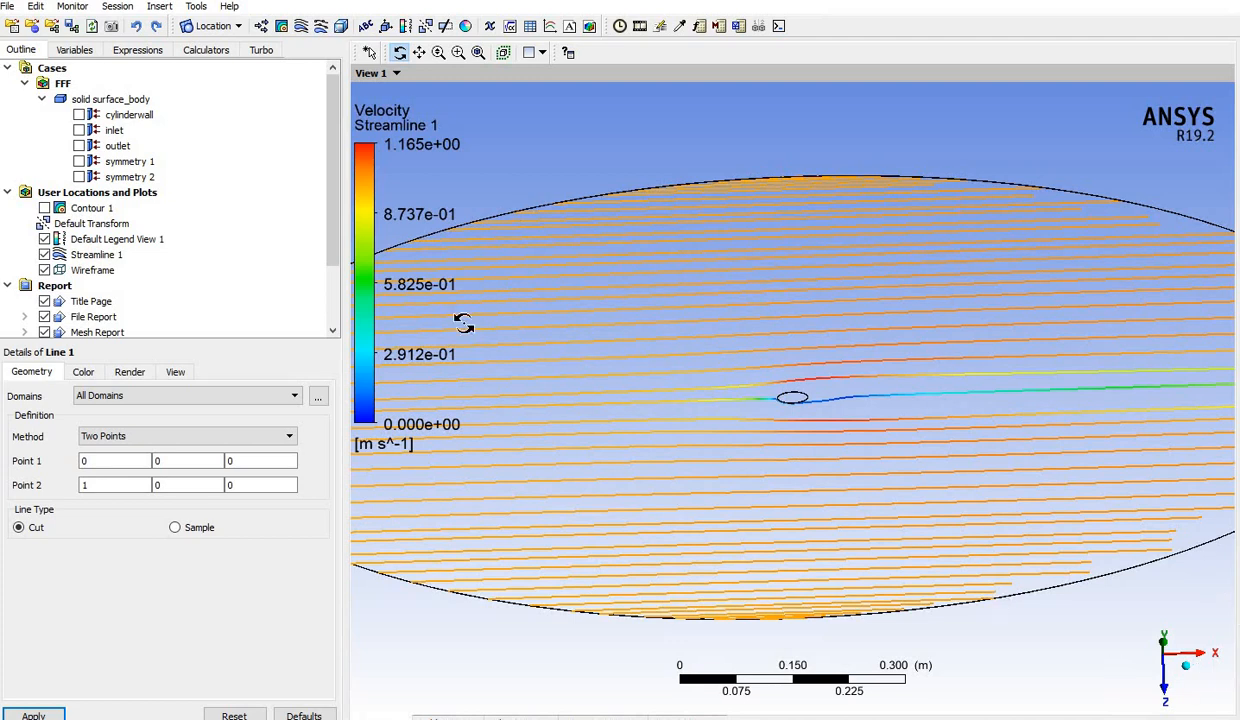
pyautogui.click(1188, 672)
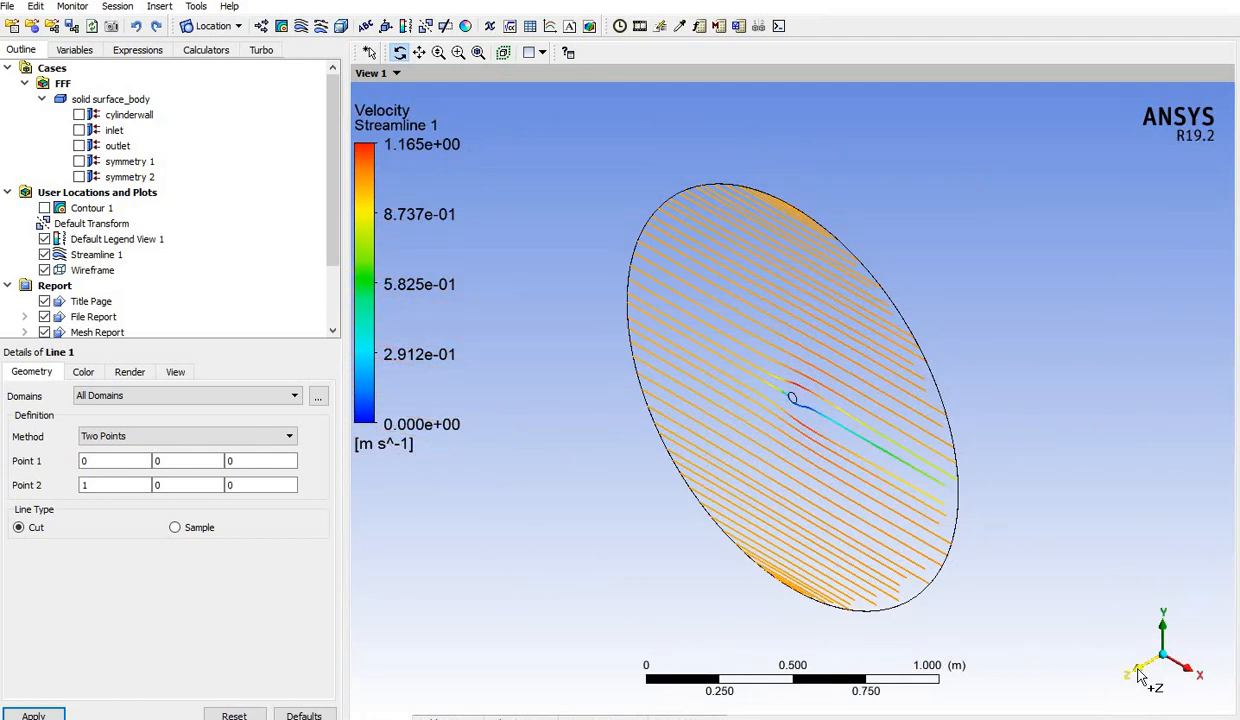
pyautogui.press('z')
pyautogui.scroll(5, 728, 396)
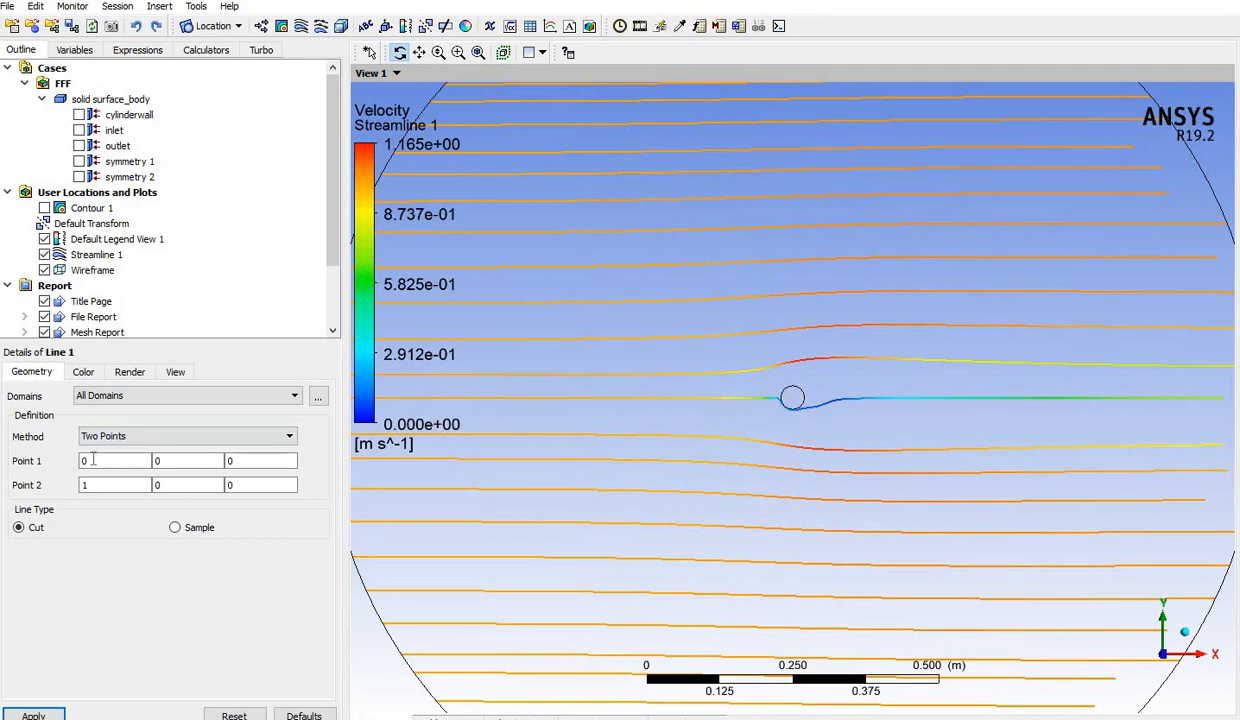
pyautogui.click(175, 530)
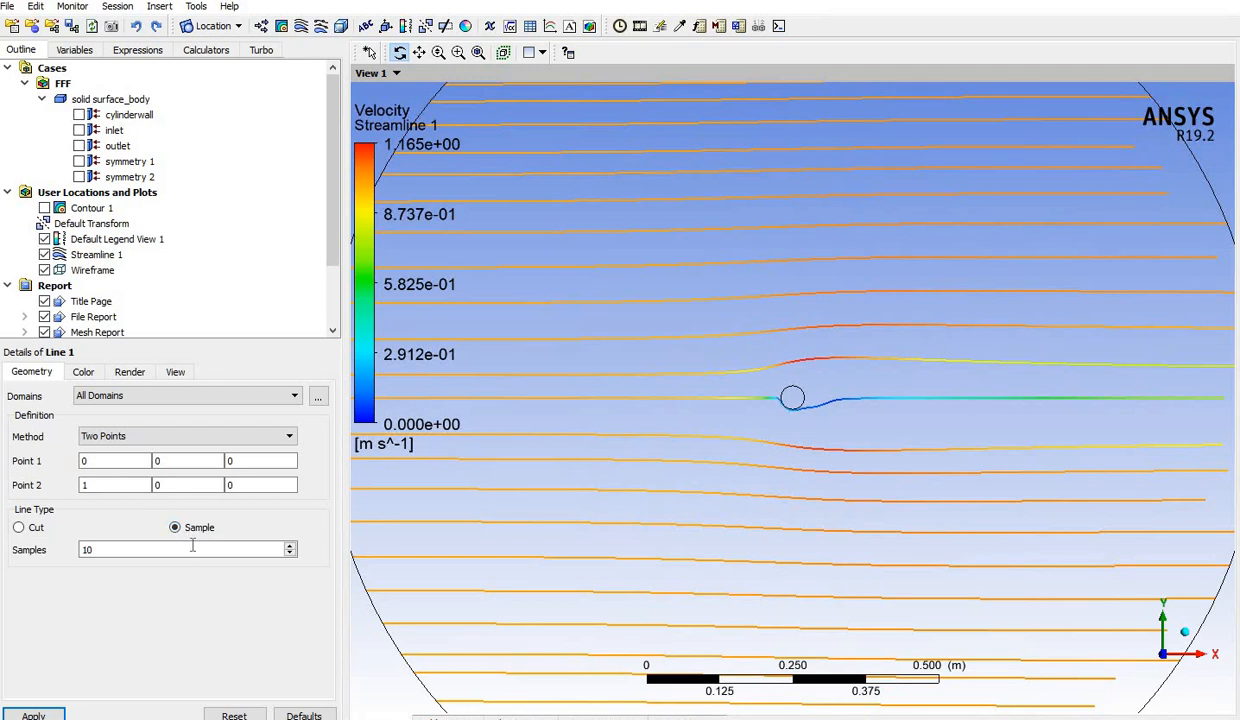
pyautogui.click(196, 434)
pyautogui.click(196, 434)
pyautogui.click(207, 405)
pyautogui.click(230, 424)
# Set the line's Point 1 to X -0.1, Y -0.1, Z 0, upstream of and below the cylinder
pyautogui.click(118, 461)
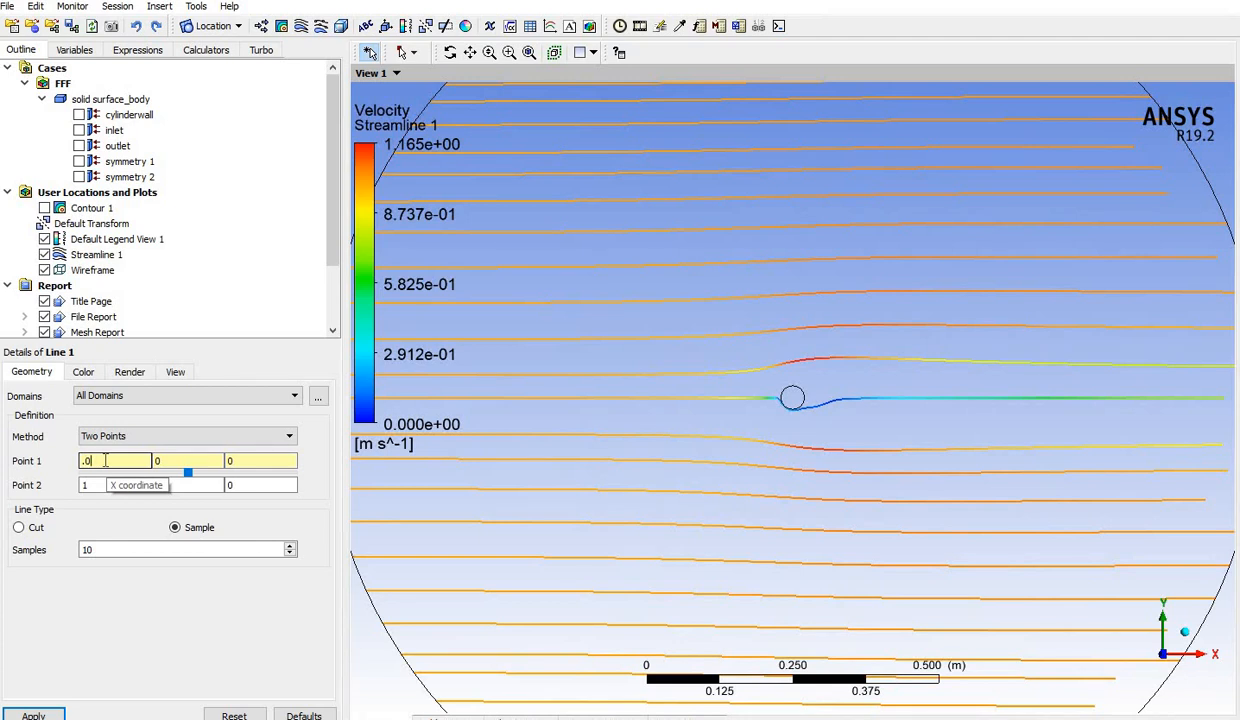
pyautogui.write('1')
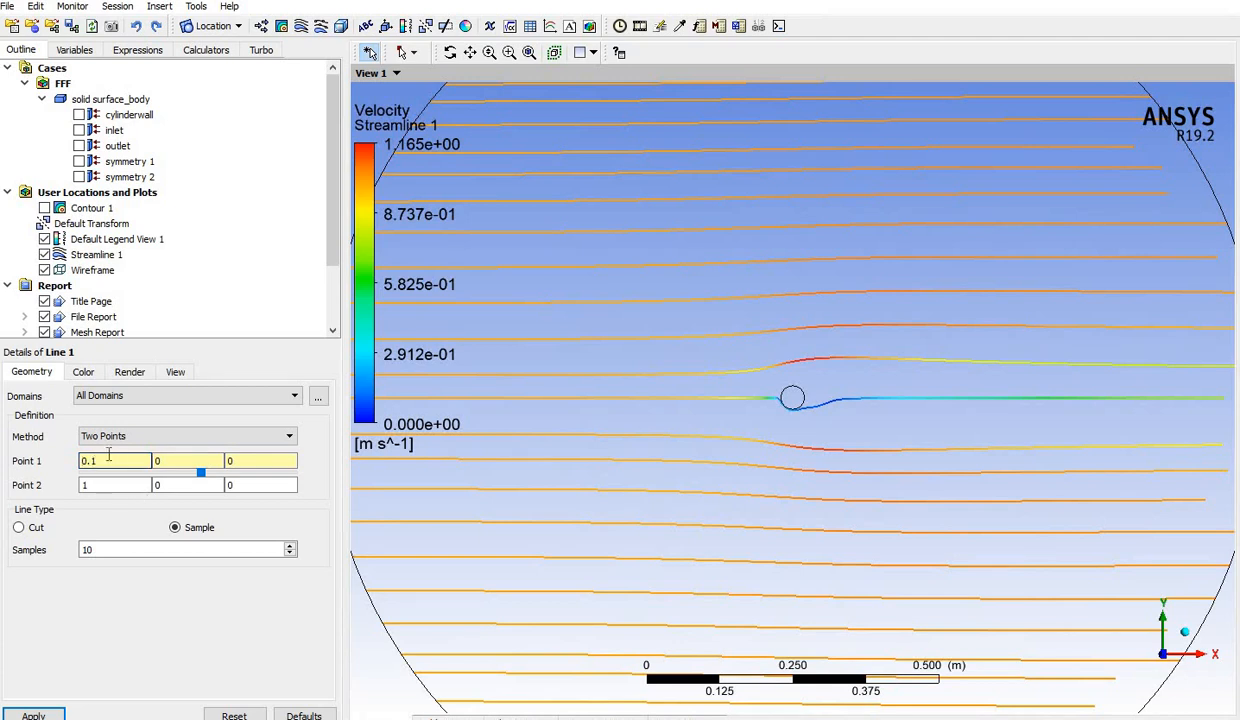
pyautogui.write('-')
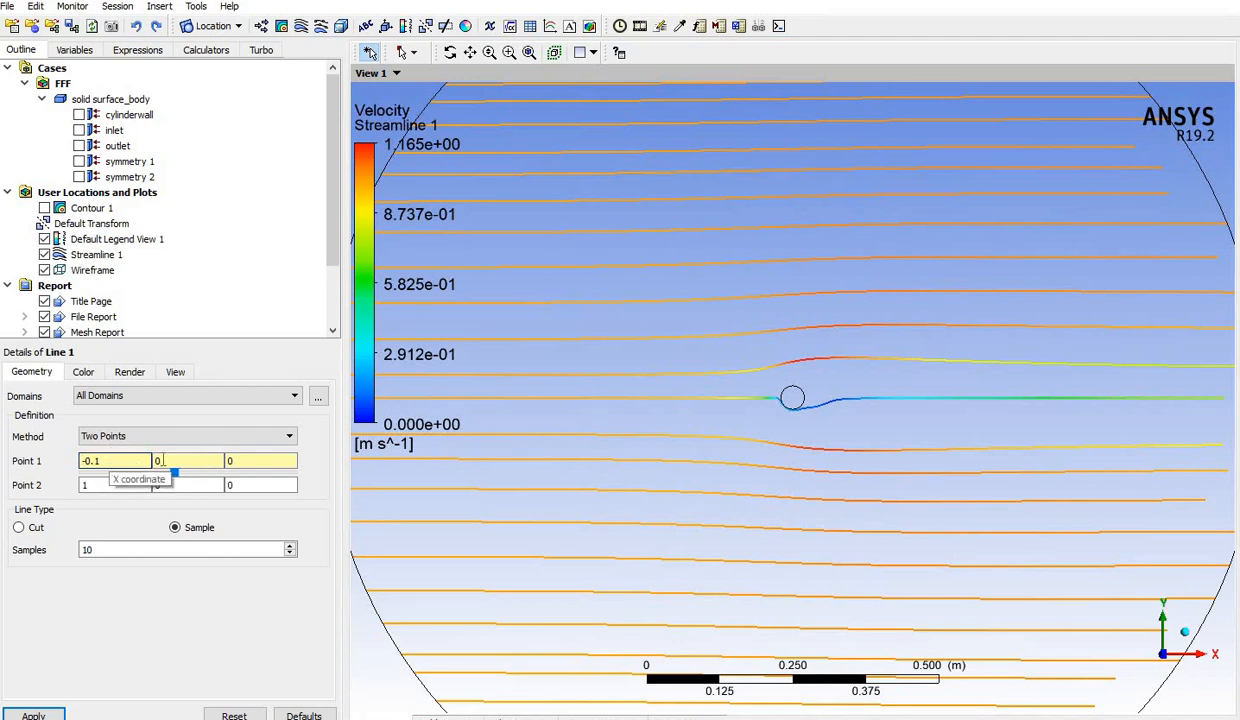
pyautogui.click(171, 459)
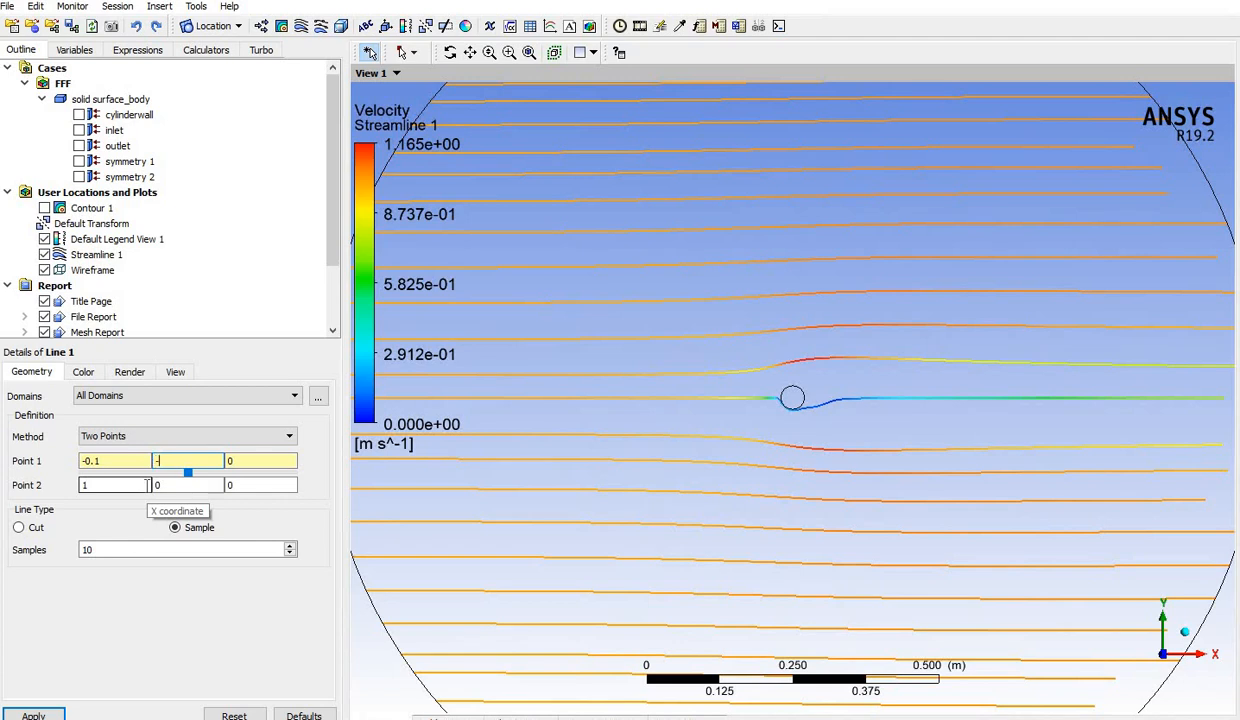
pyautogui.write('1')
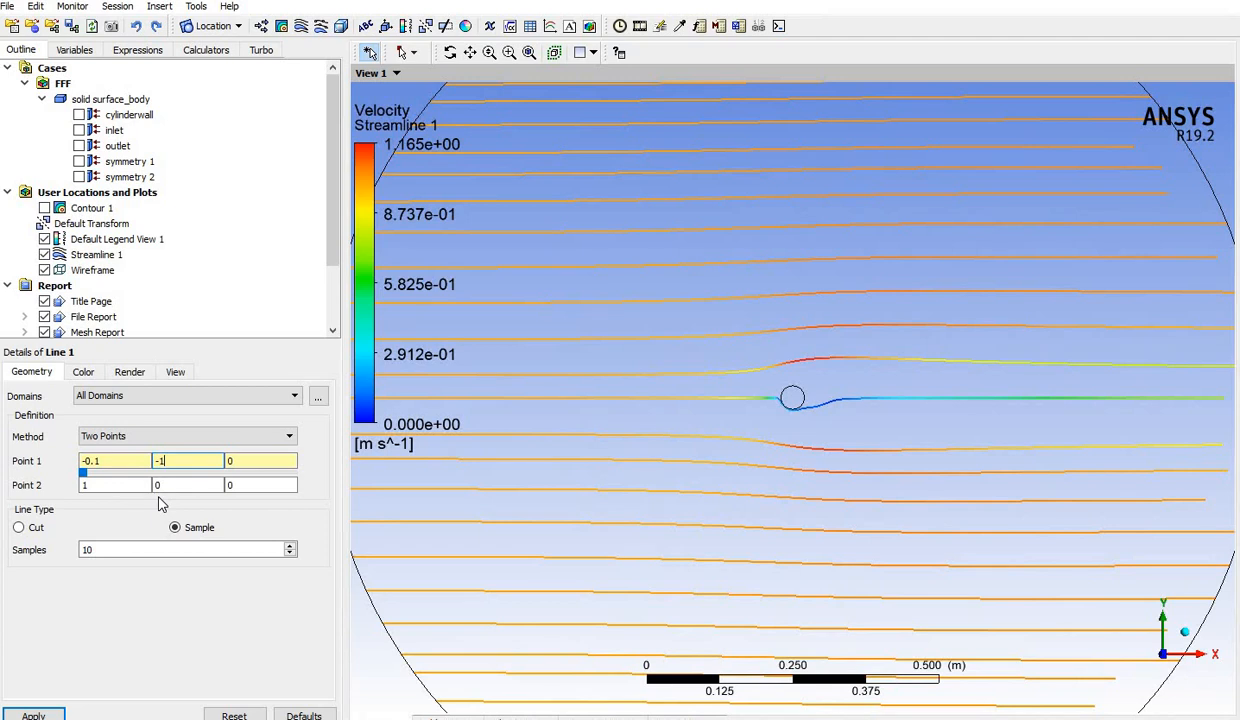
pyautogui.write('.')
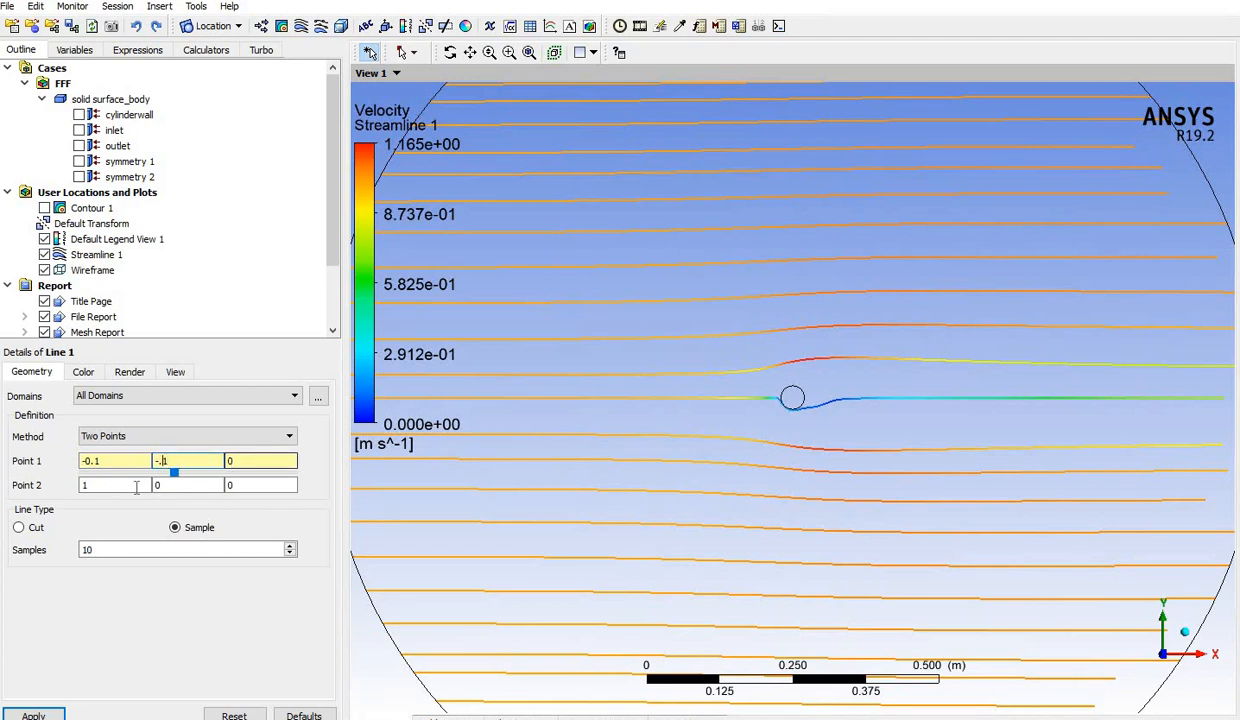
# Set the line's Point 2 to X -0.1, Y 0.1, Z 0 and apply the line with 10 samples
pyautogui.click(113, 487)
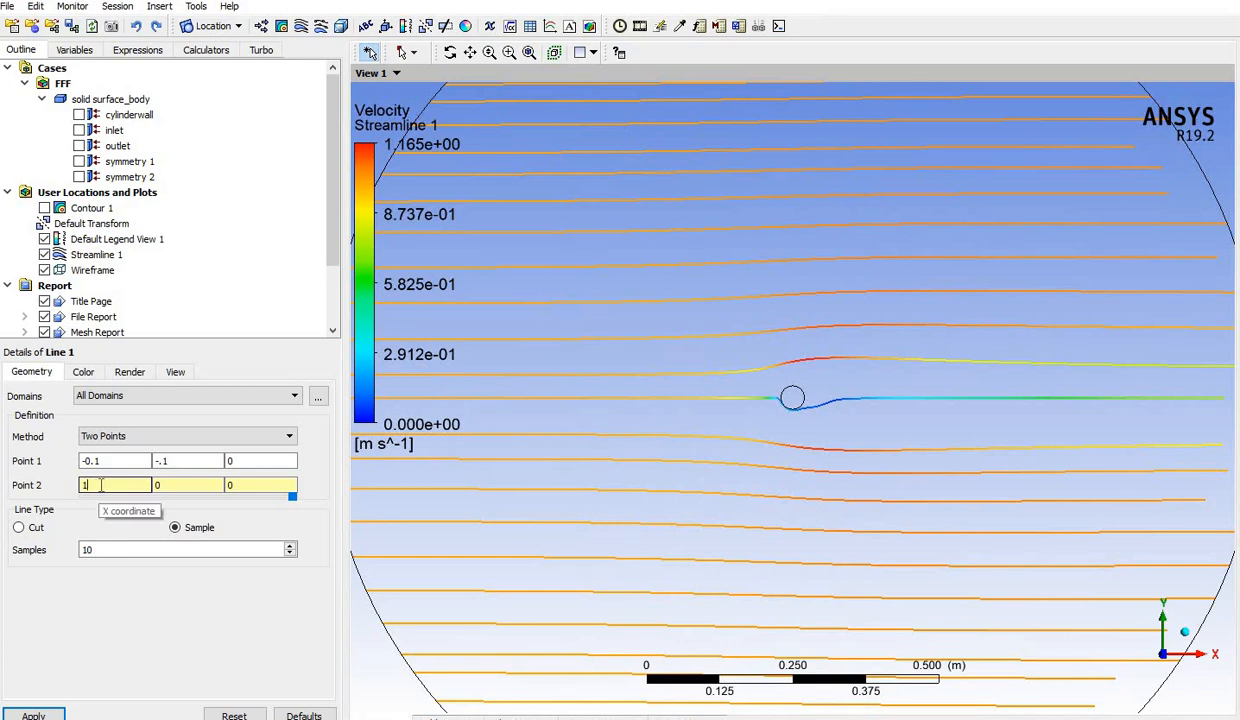
pyautogui.press('BackSpace')
pyautogui.write('-1')
pyautogui.press('Left')
pyautogui.write('.')
pyautogui.click(170, 484)
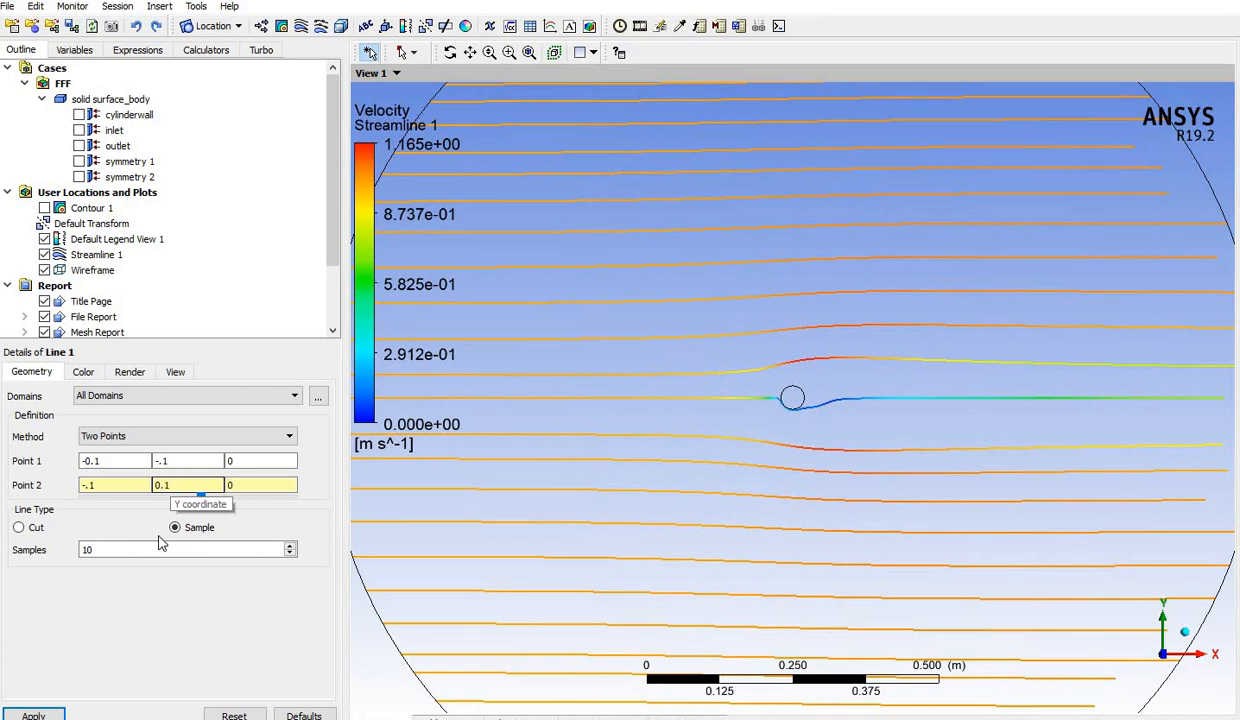
pyautogui.click(33, 714)
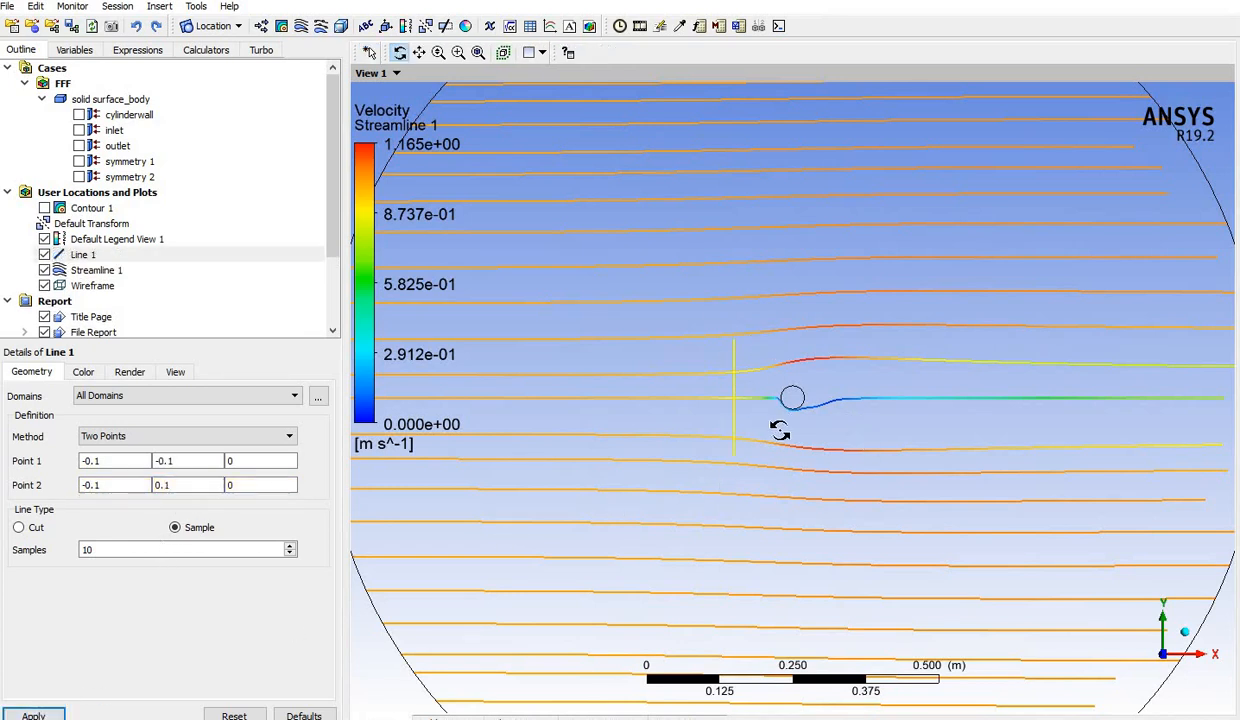
# Change the streamline's starting location to Line 1 and apply it
pyautogui.scroll(-1, 605, 453)
pyautogui.scroll(-3, 1127, 385)
pyautogui.scroll(3, 1101, 372)
pyautogui.moveTo(699, 325); pyautogui.dragTo(1015, 496, button='right')
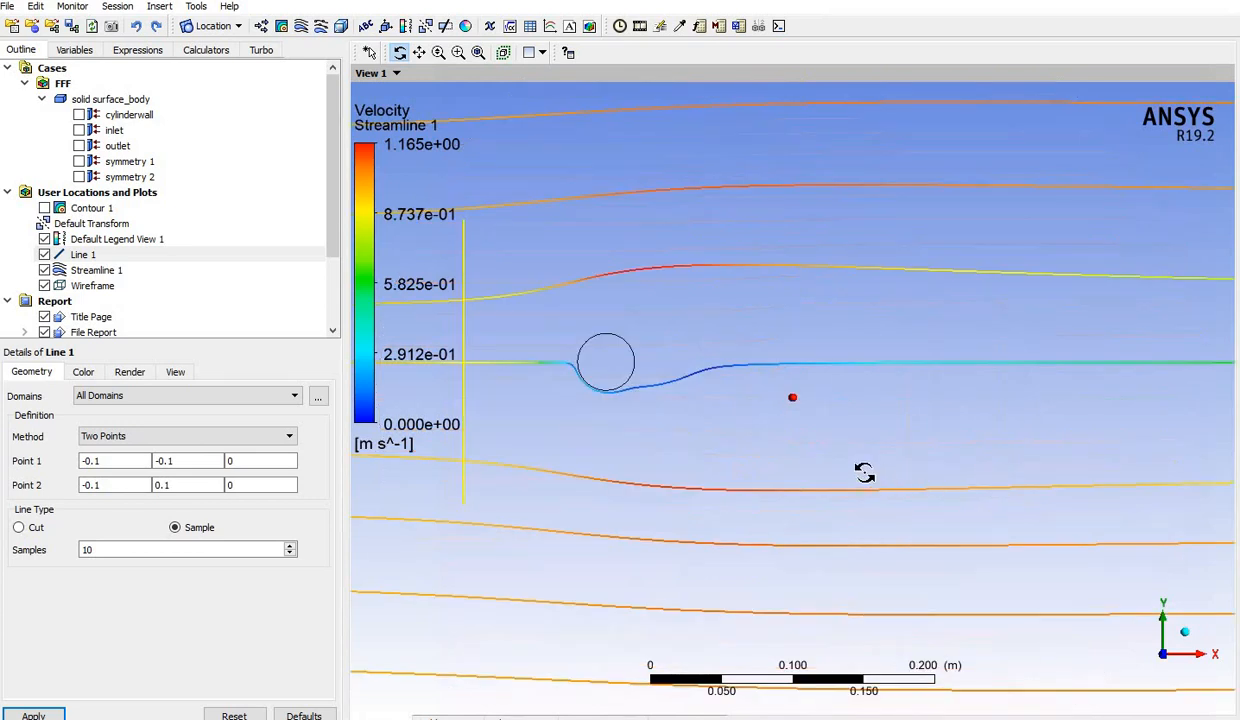
pyautogui.click(87, 272)
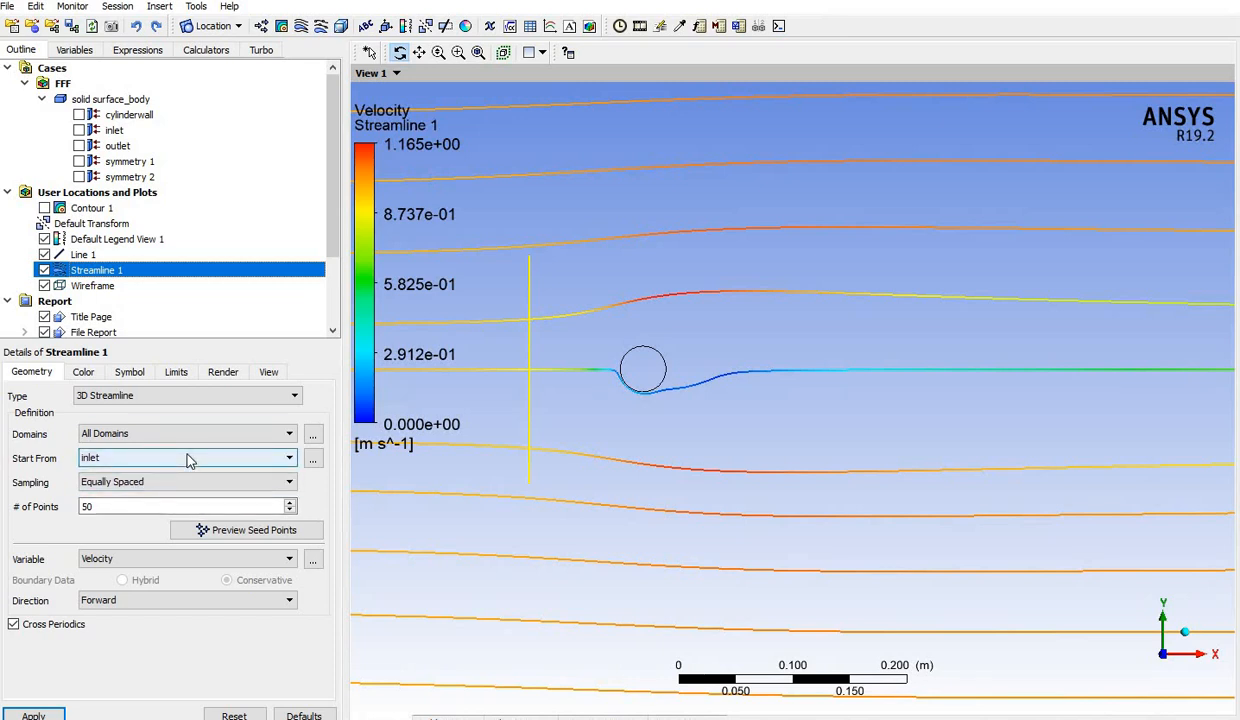
pyautogui.click(186, 460)
pyautogui.click(124, 546)
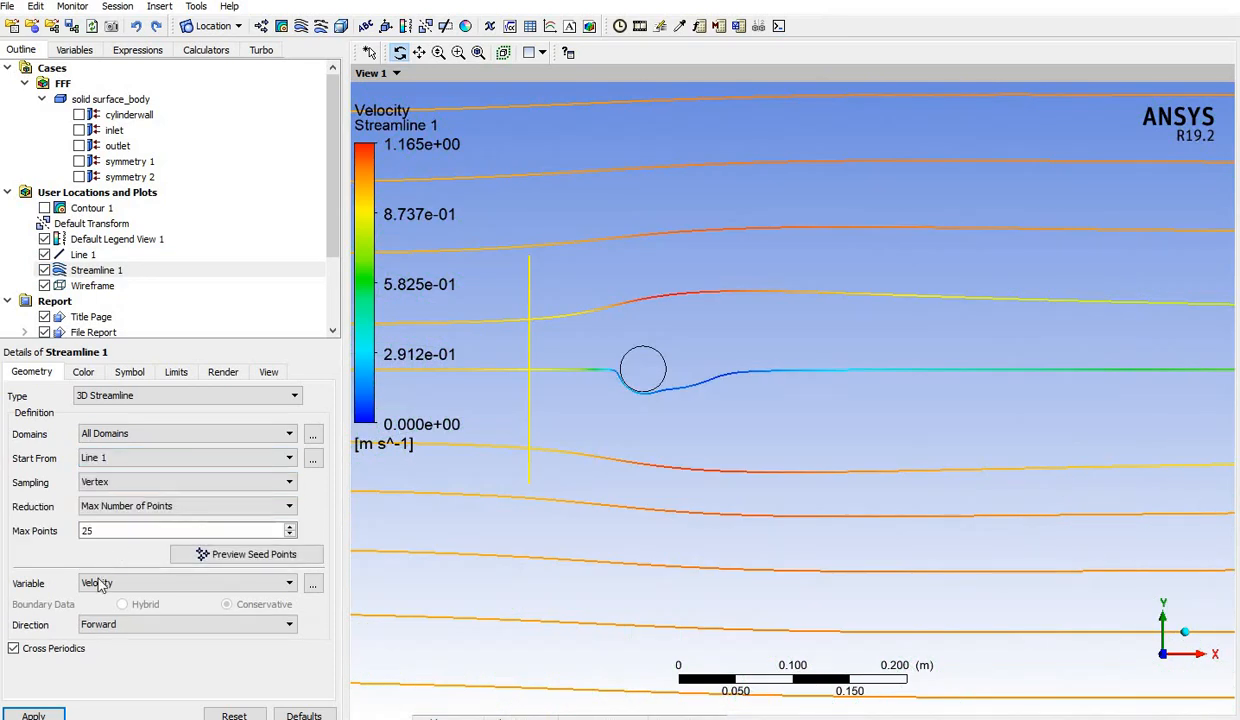
pyautogui.click(33, 713)
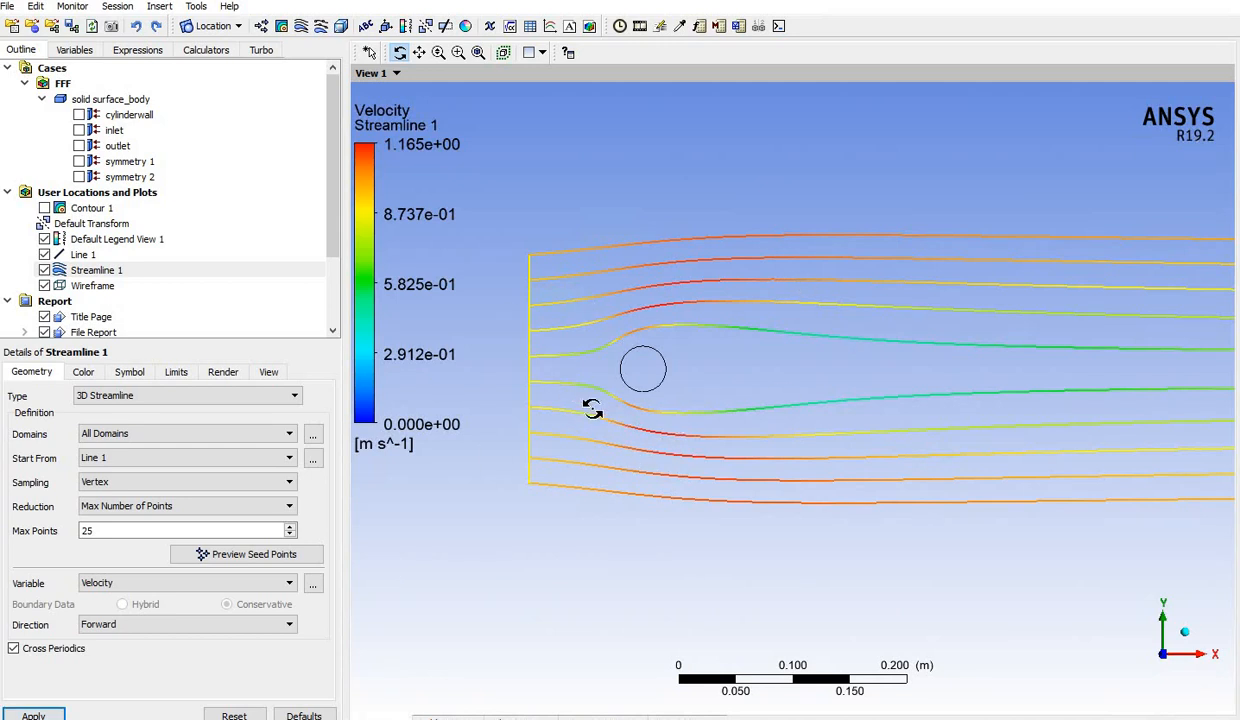
# Try 50 and 400 as the streamline's maximum number of points, applying each value
pyautogui.moveTo(120, 533); pyautogui.dragTo(20, 537)
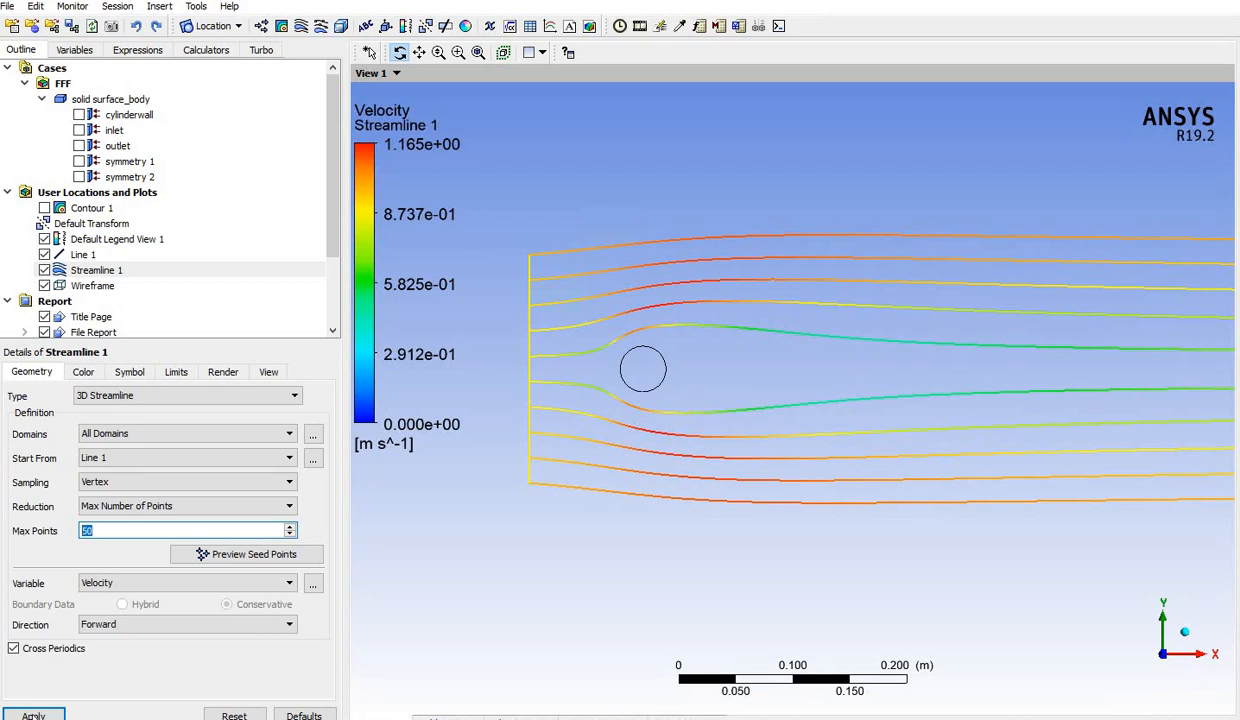
pyautogui.click(34, 716)
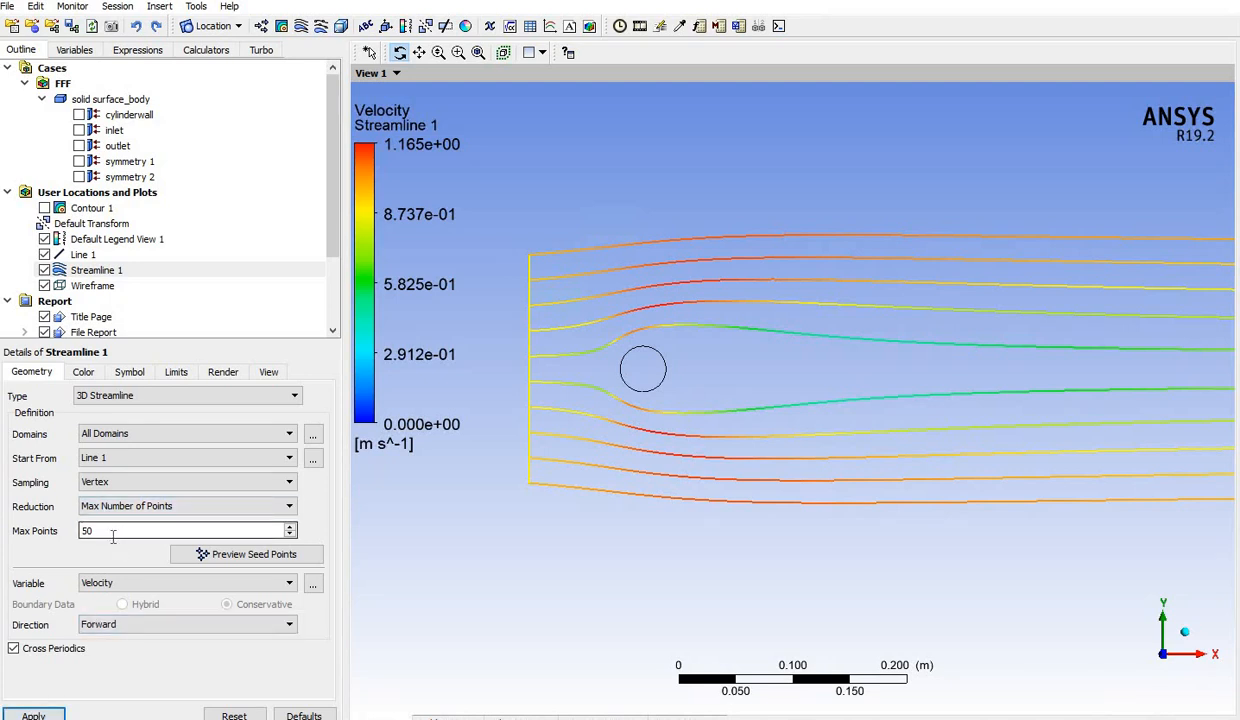
pyautogui.moveTo(51, 539); pyautogui.dragTo(66, 545)
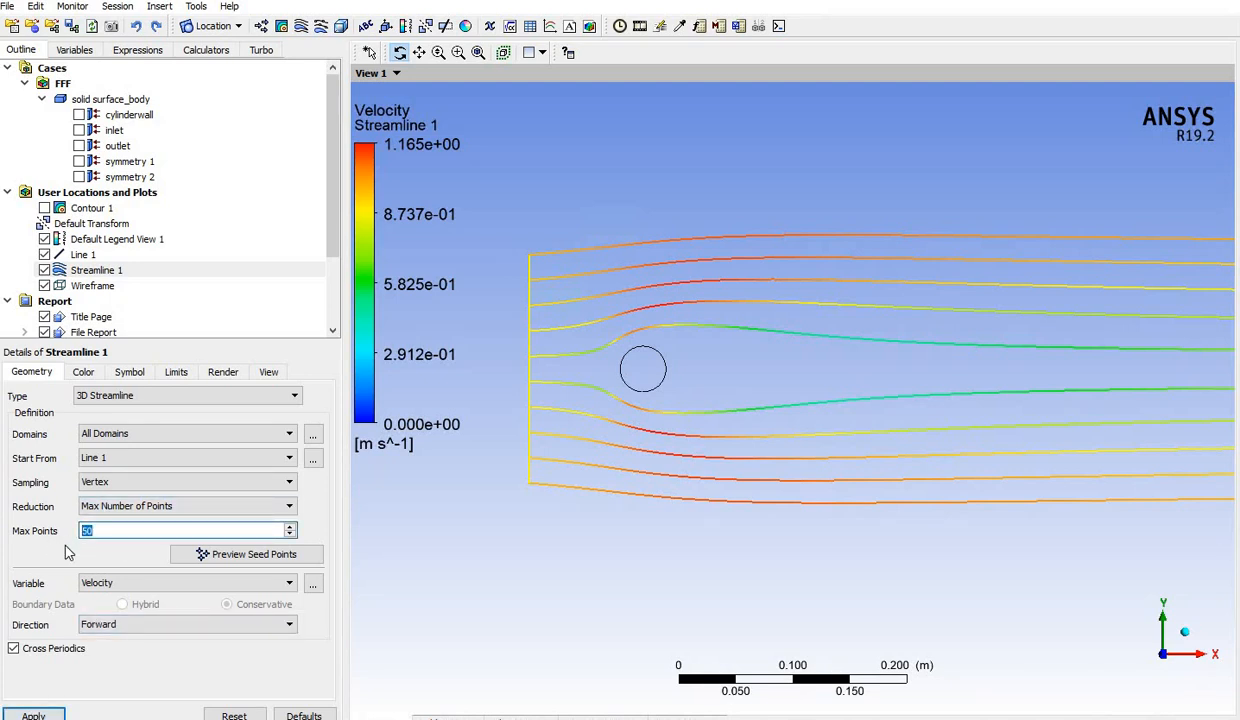
pyautogui.write('400')
pyautogui.click(49, 716)
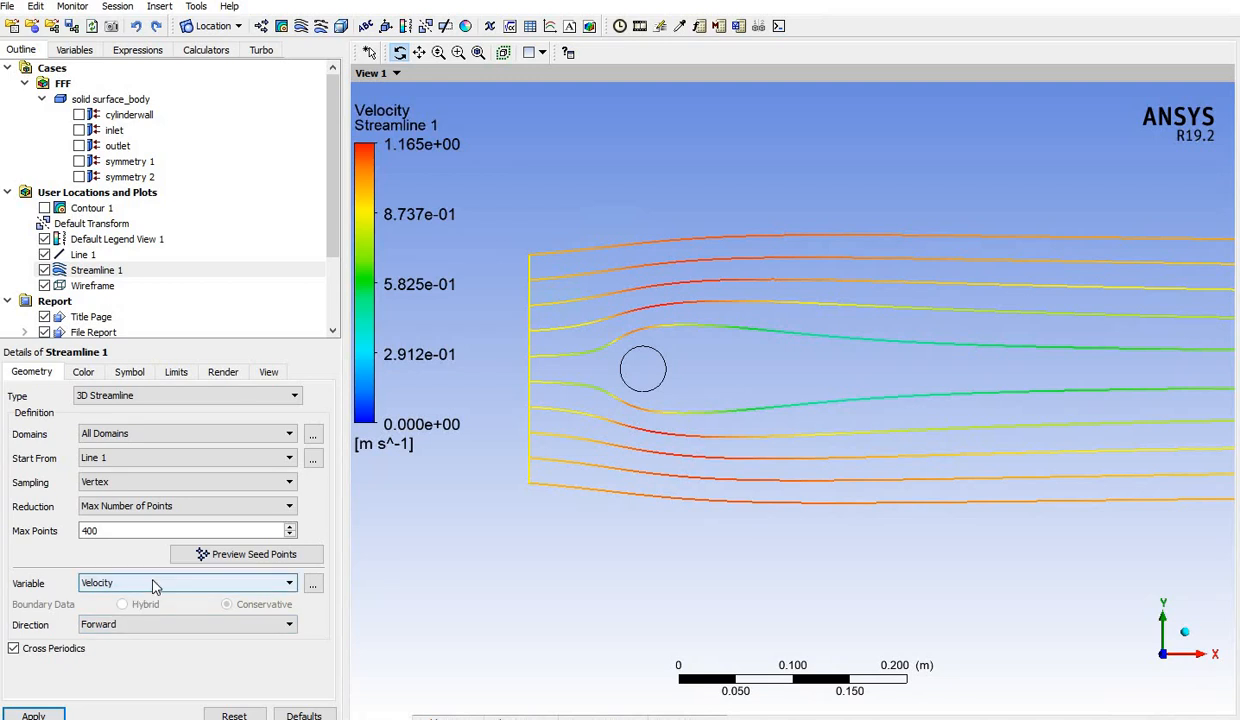
# Try the Forward and Backward direction for the Velocity streamline, apply it, and return the direction to Forward
pyautogui.click(213, 588)
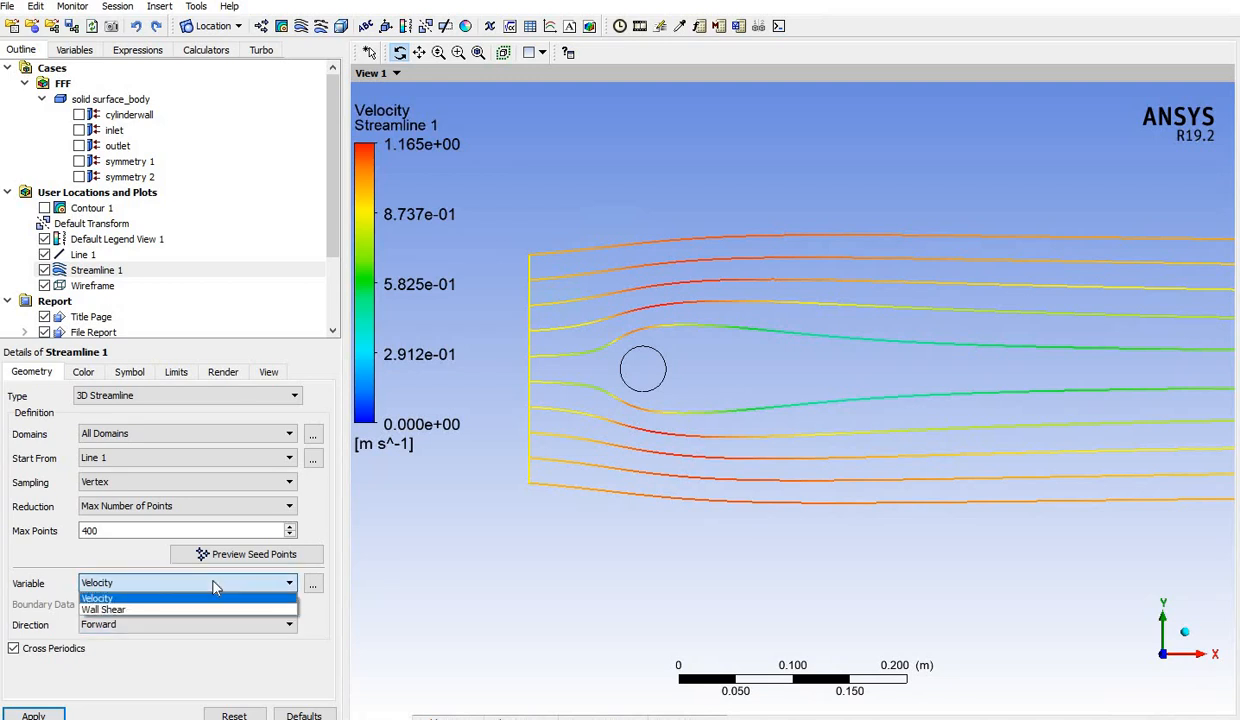
pyautogui.click(213, 588)
pyautogui.click(199, 626)
pyautogui.click(200, 633)
pyautogui.click(170, 625)
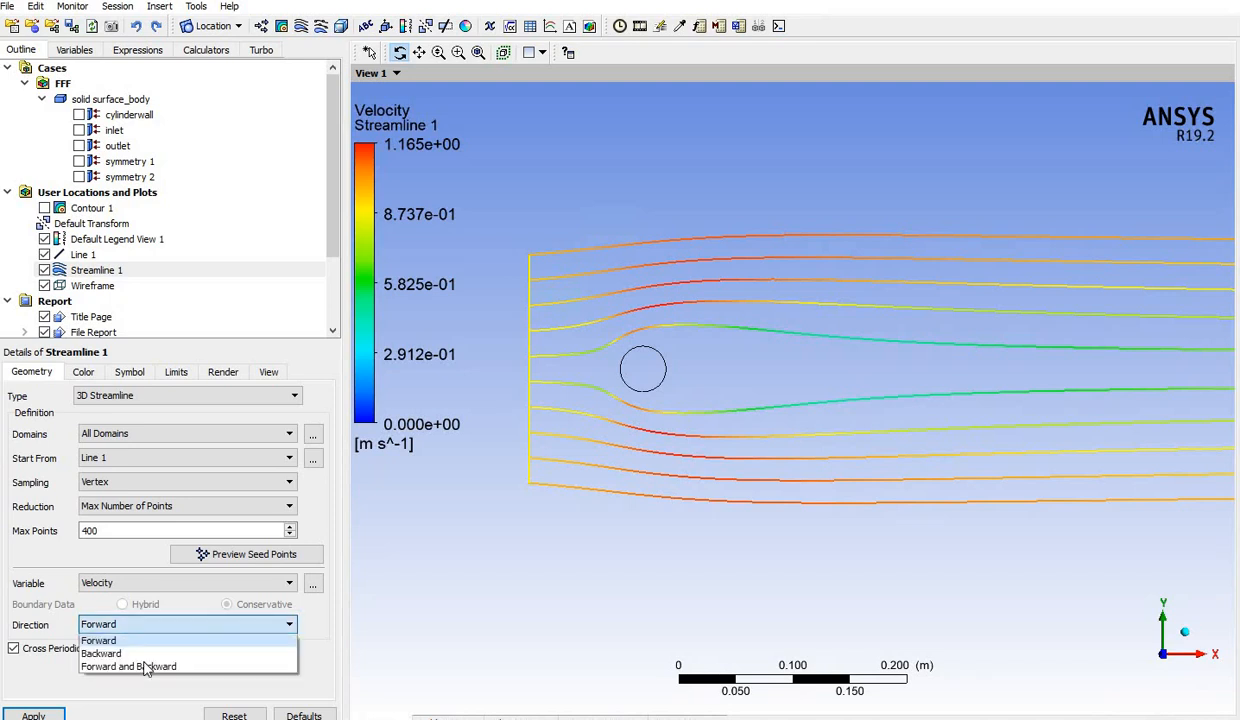
pyautogui.click(140, 664)
pyautogui.click(38, 715)
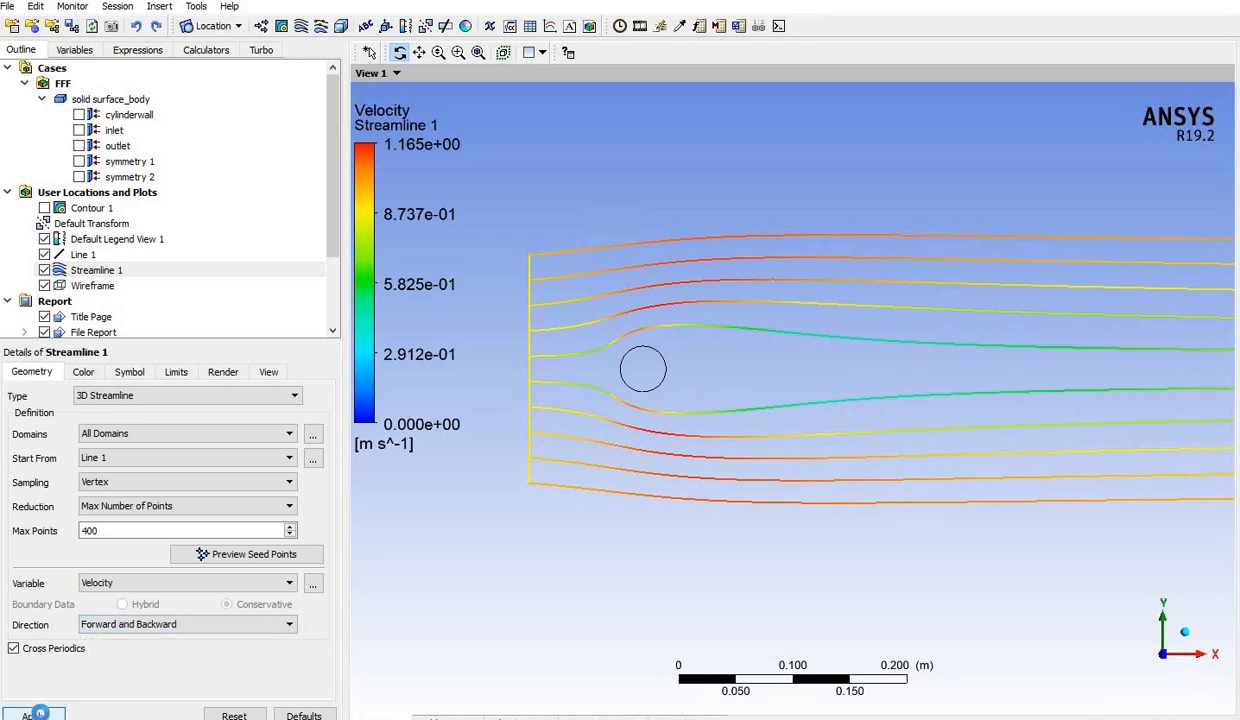
pyautogui.click(218, 625)
pyautogui.click(205, 637)
pyautogui.click(38, 715)
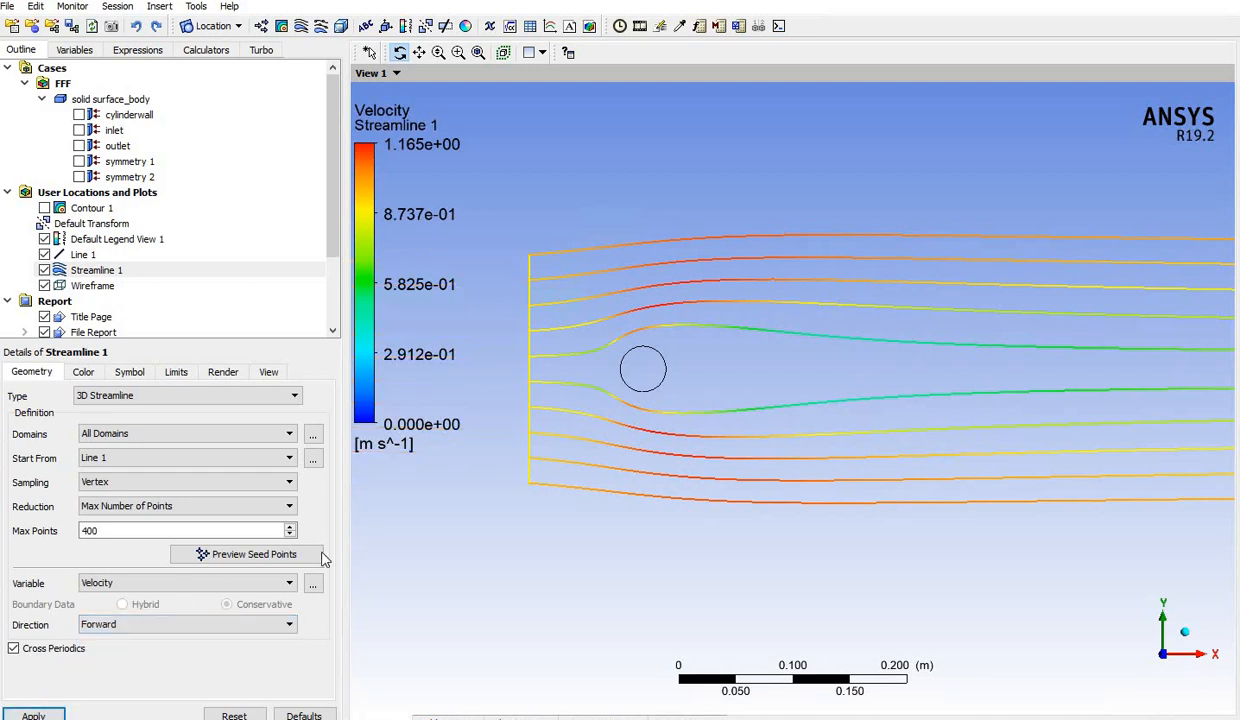
pyautogui.click(124, 488)
pyautogui.click(137, 488)
pyautogui.click(173, 510)
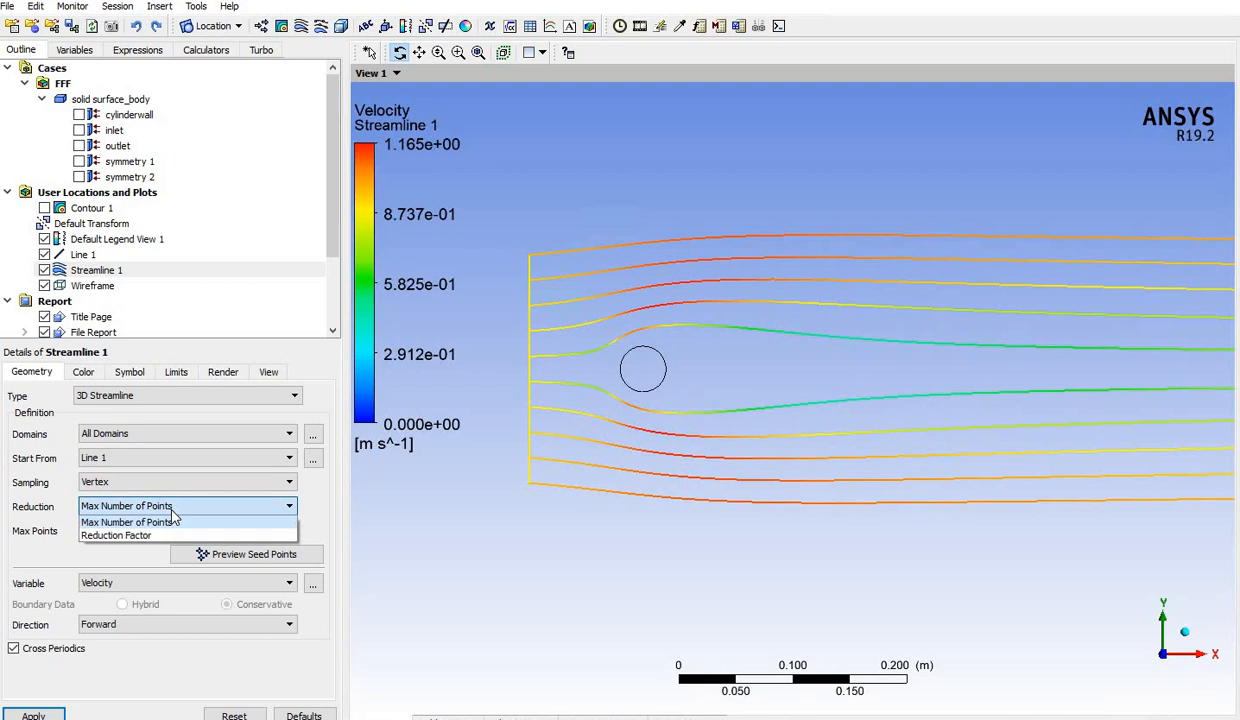
pyautogui.click(173, 516)
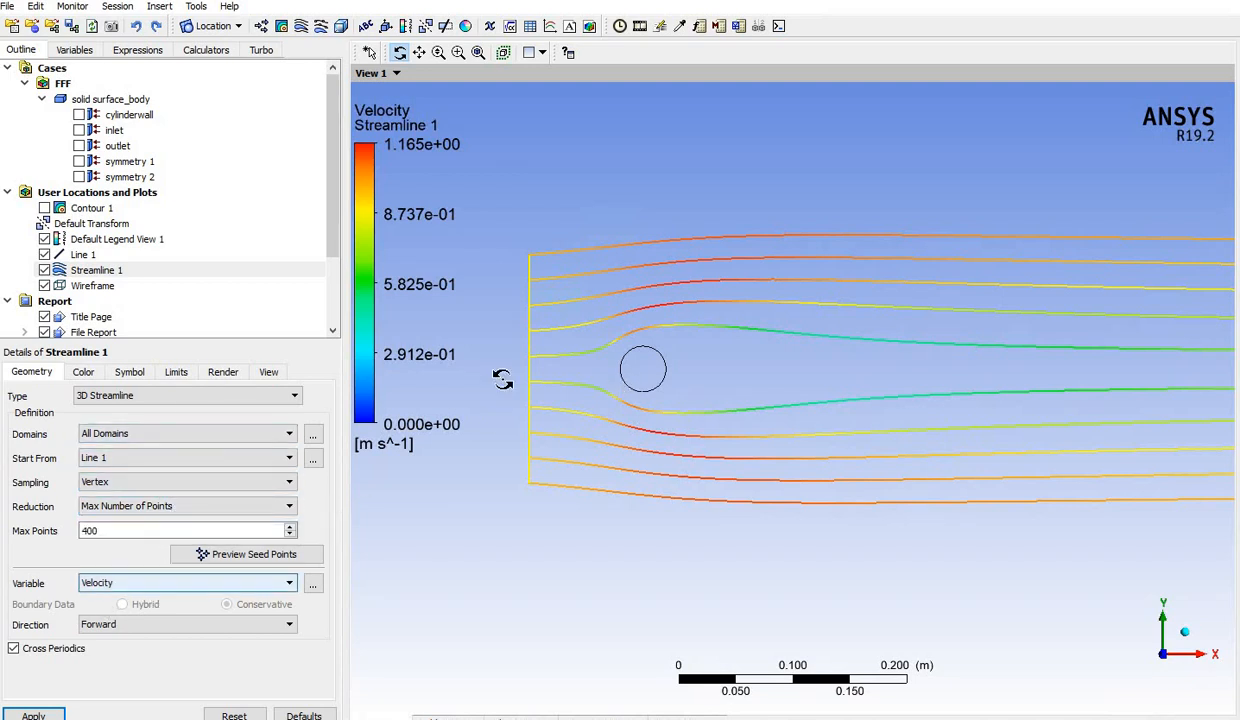
# Set the streamline's maximum number of points to 1000, apply it and inspect the flow around and behind the cylinder
pyautogui.moveTo(100, 530); pyautogui.dragTo(75, 530)
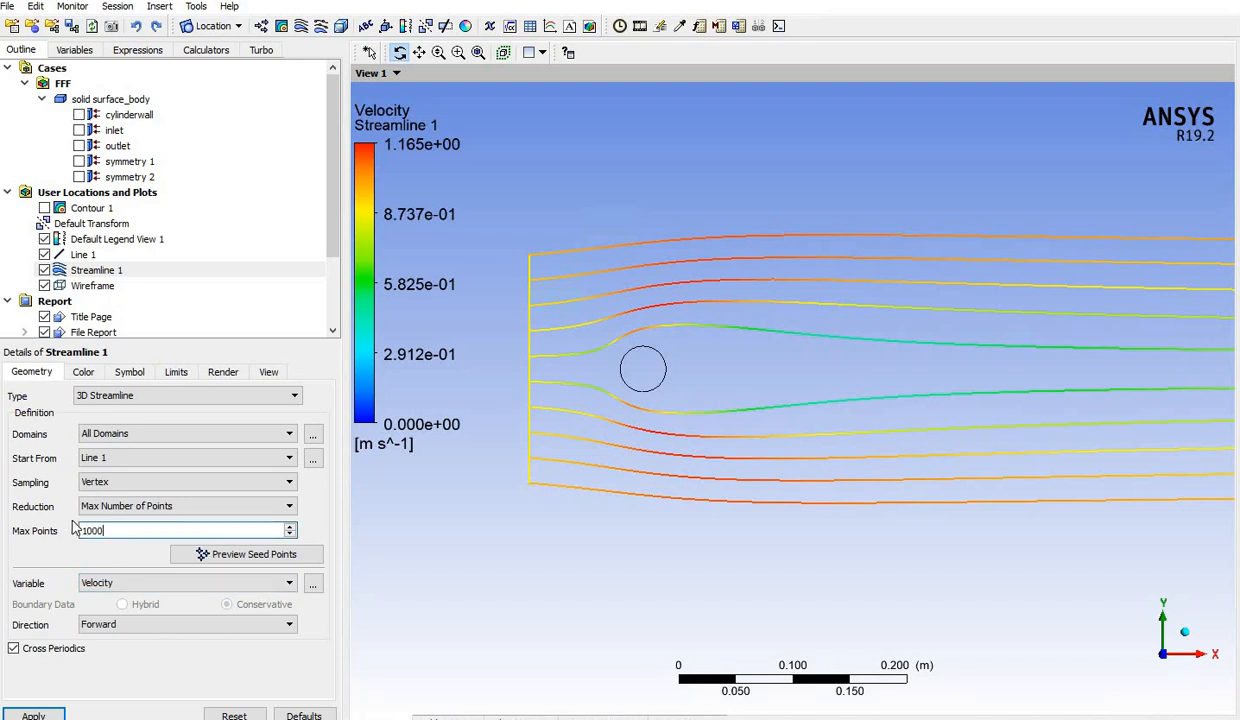
pyautogui.click(38, 714)
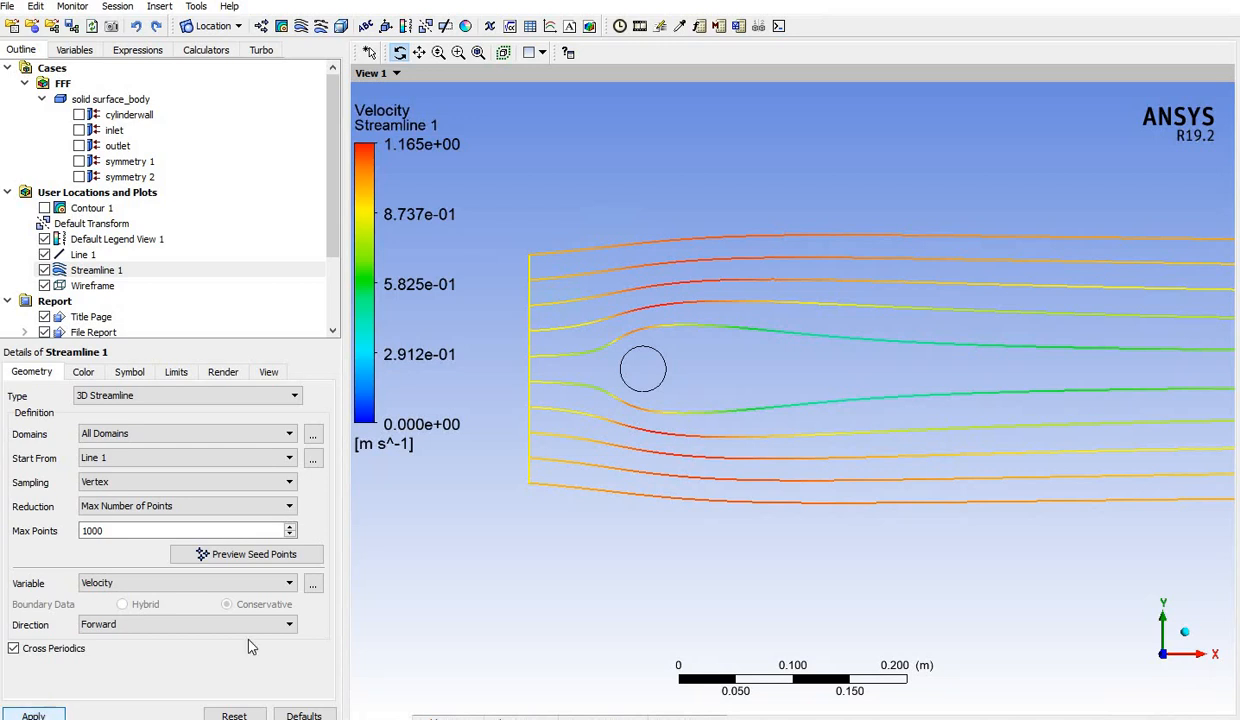
pyautogui.scroll(-2, 710, 544)
pyautogui.scroll(-2, 718, 500)
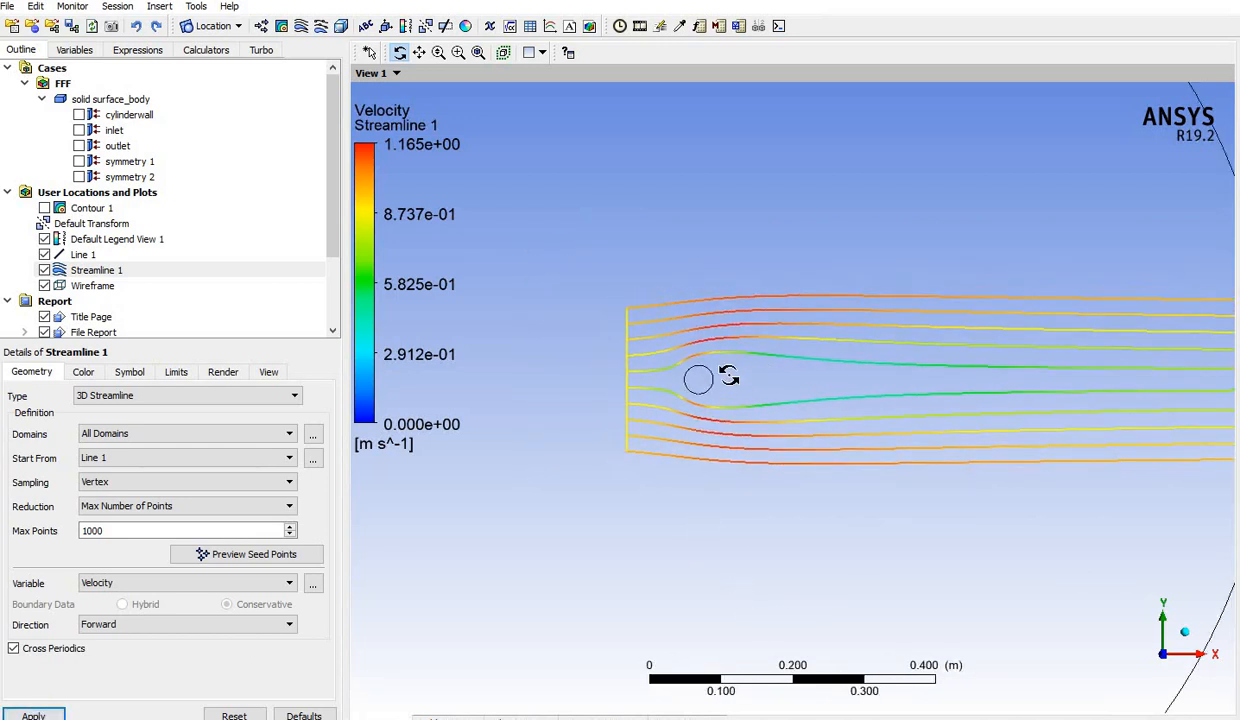
pyautogui.scroll(3, 715, 460)
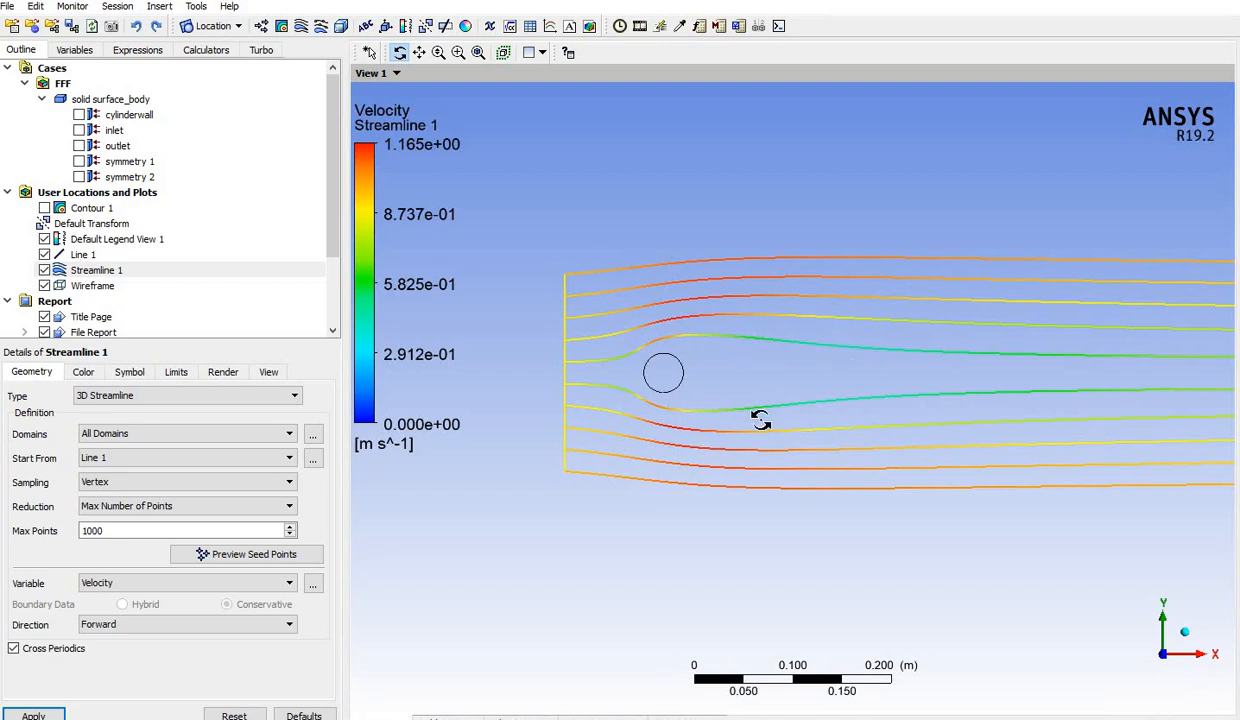
pyautogui.scroll(2, 740, 352)
pyautogui.scroll(1, 690, 330)
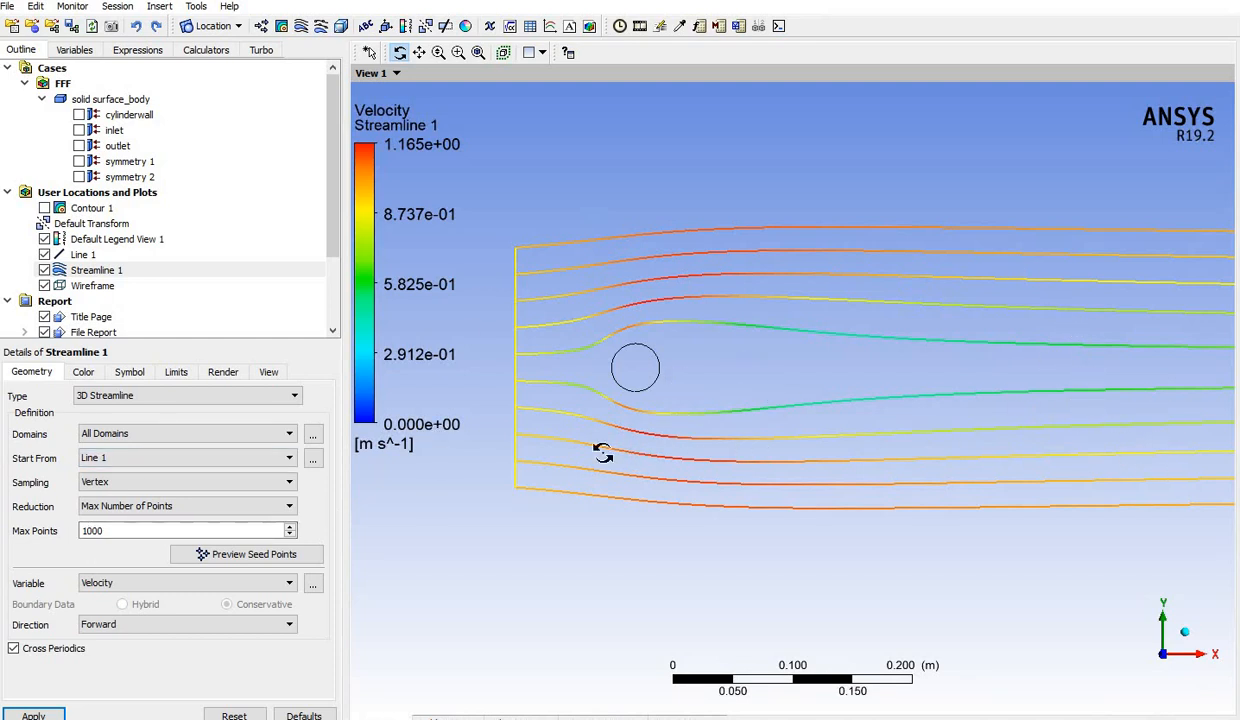
# Insert a new XY line chart and select Velocity as its X-axis variable
pyautogui.scroll(-5, 635, 408)
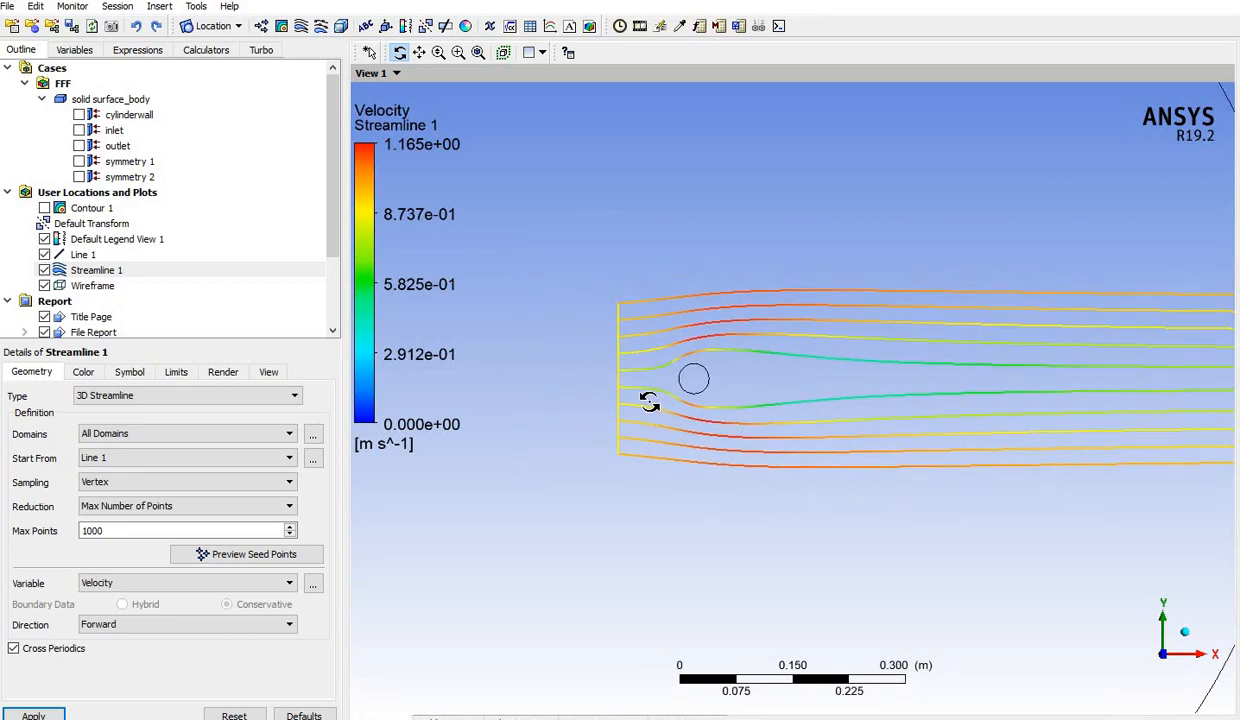
pyautogui.scroll(-4, 745, 383)
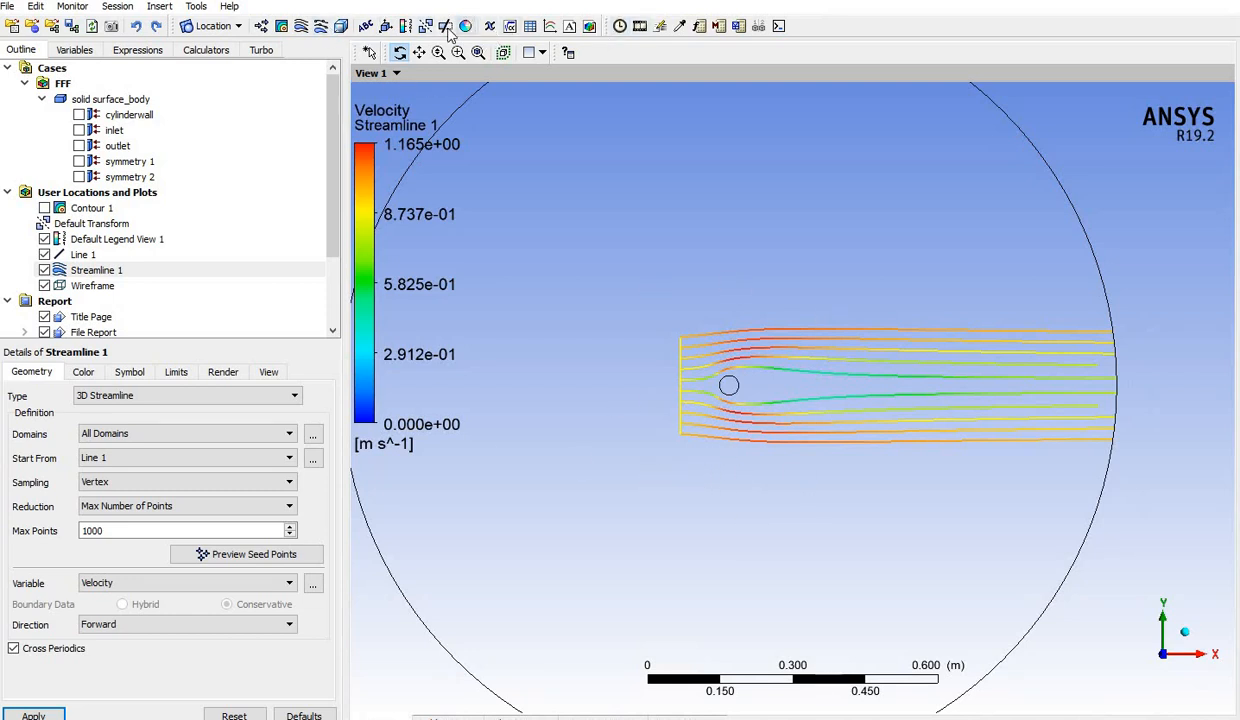
pyautogui.click(549, 27)
pyautogui.click(594, 100)
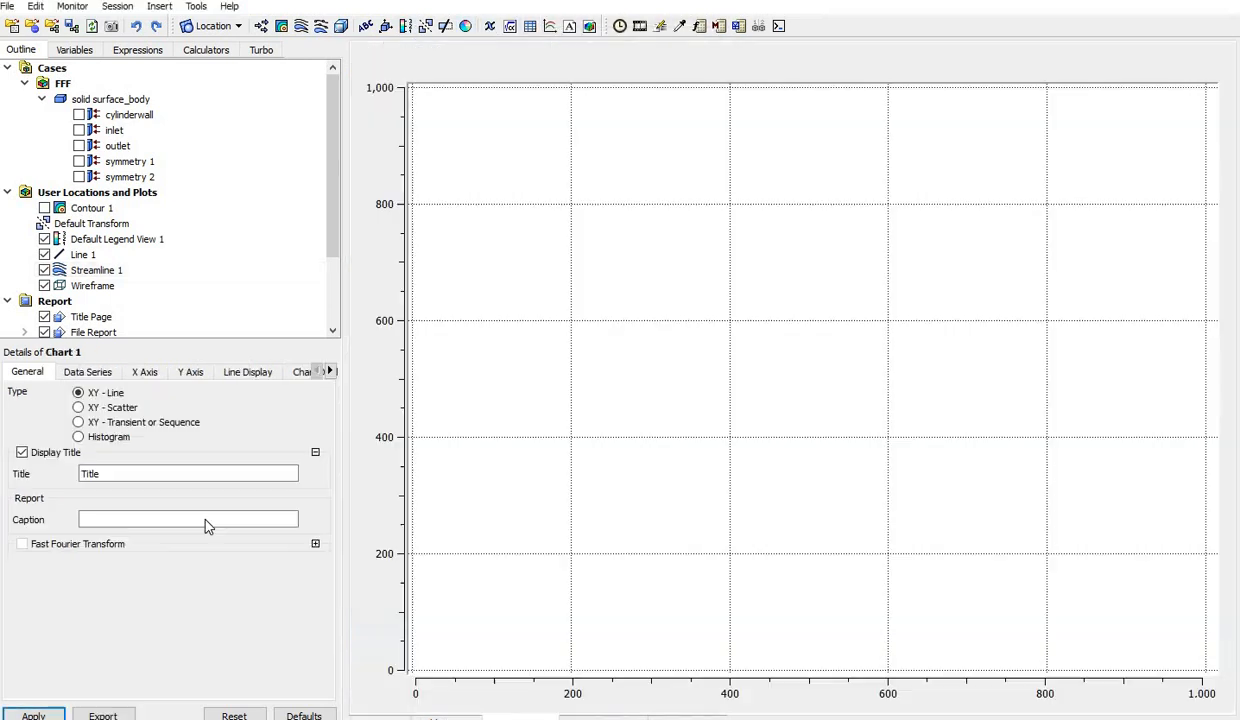
pyautogui.click(145, 377)
pyautogui.click(240, 412)
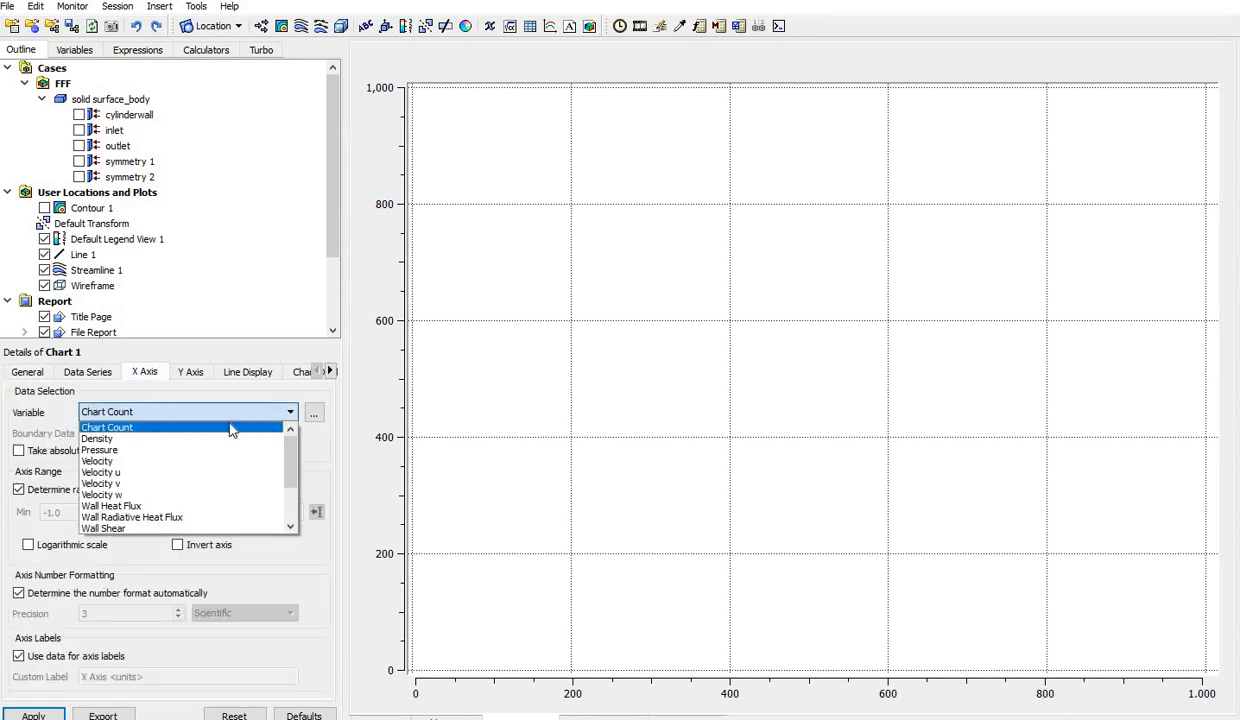
pyautogui.click(140, 461)
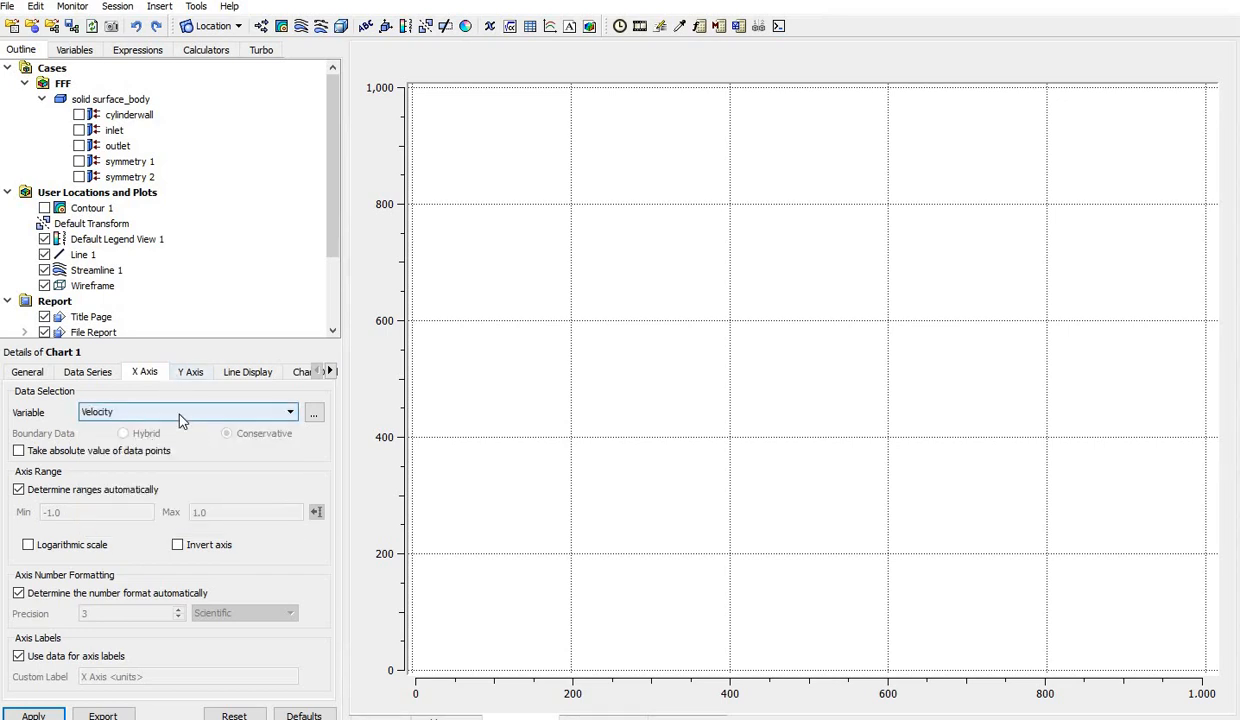
# Examine the chart's available X-axis variables and the location choices for the data source of Series 1
pyautogui.click(175, 410)
pyautogui.scroll(-2, 137, 509)
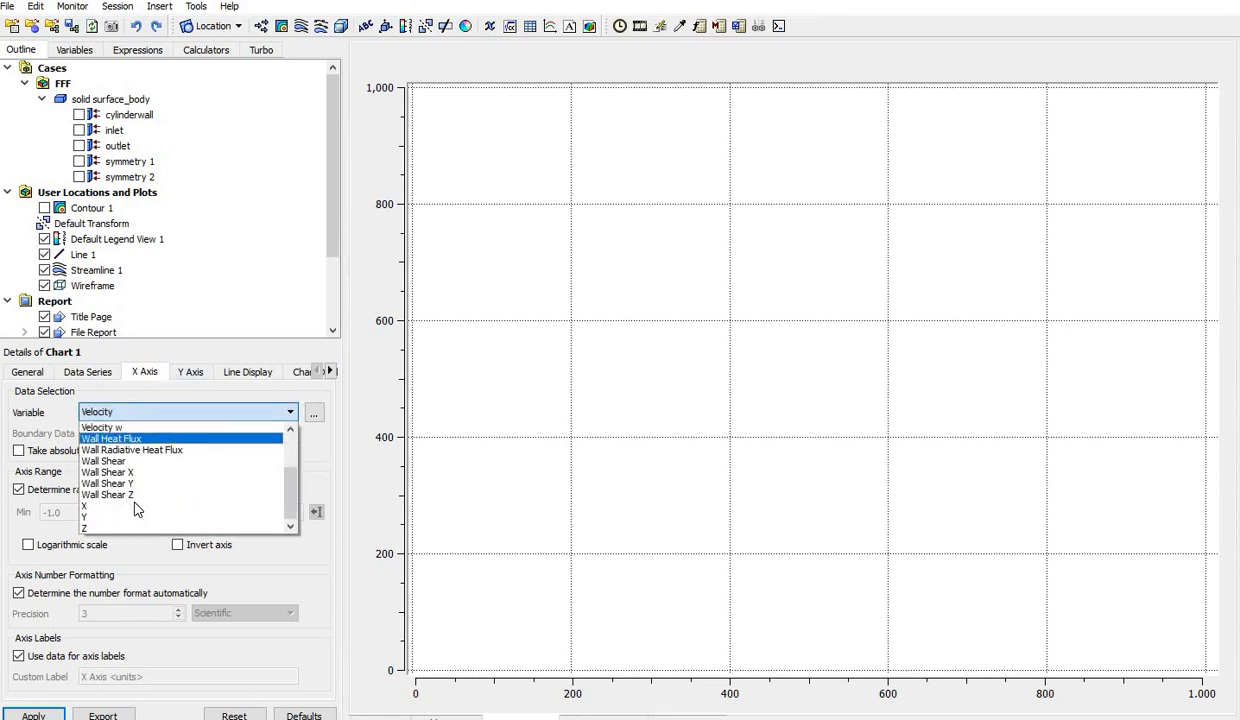
pyautogui.scroll(2, 147, 492)
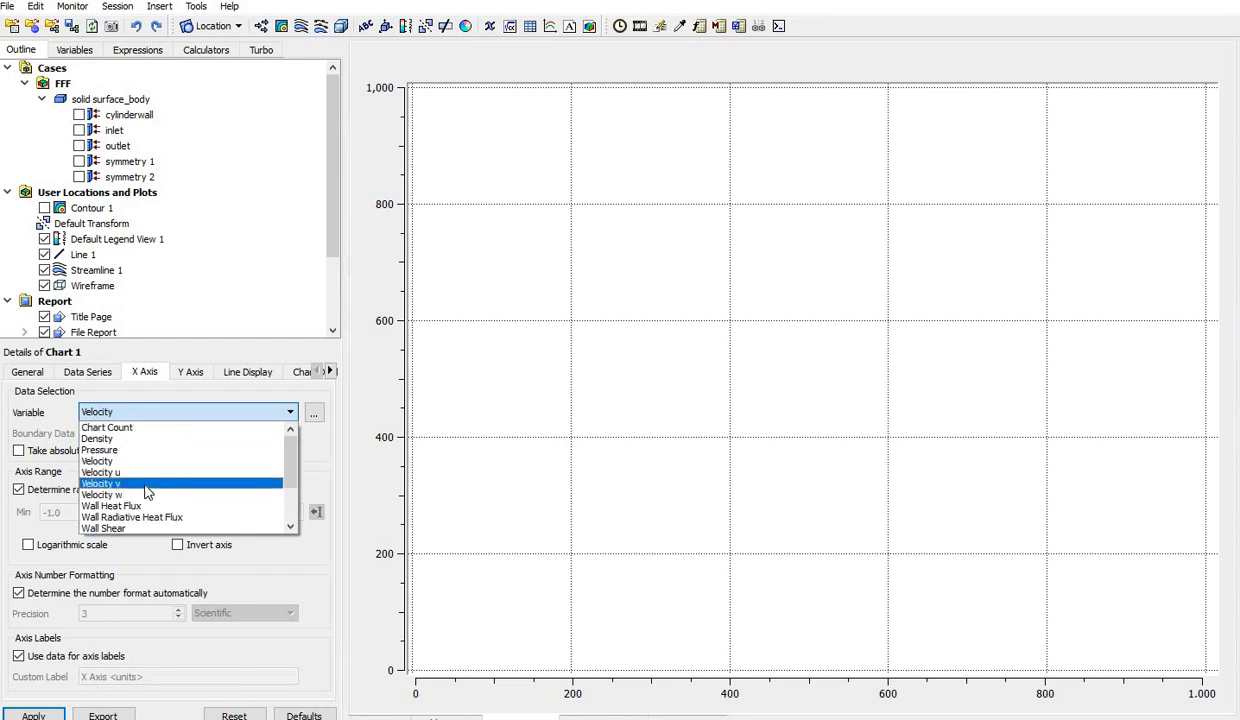
pyautogui.click(94, 373)
pyautogui.click(227, 580)
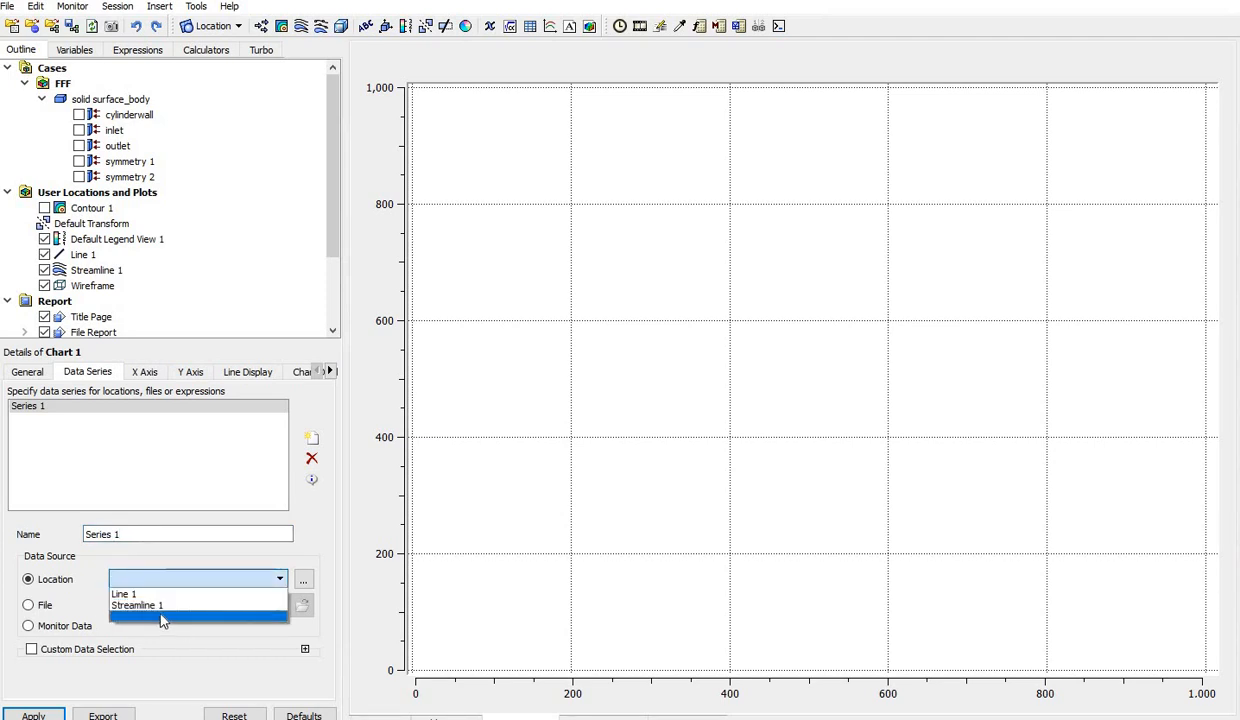
pyautogui.click(307, 540)
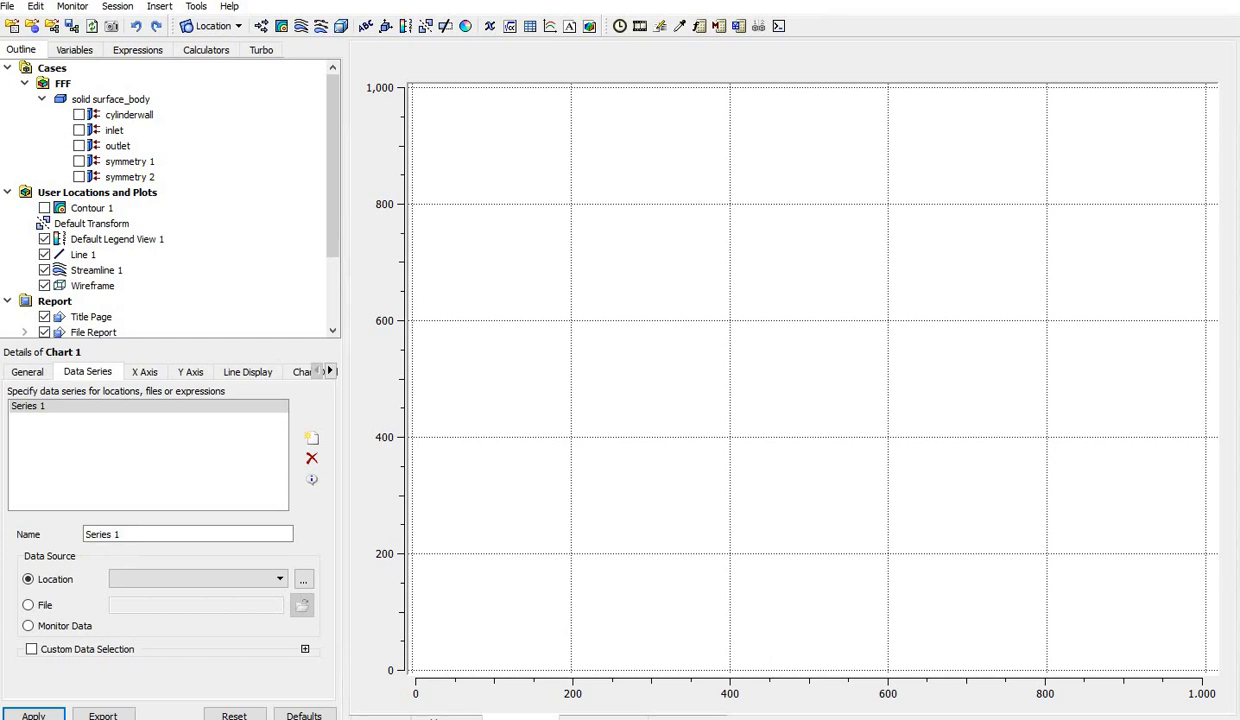
# Switch to Workbench and view the project schematic of the Fluid Flow (Fluent) system
pyautogui.moveTo(610, 718)
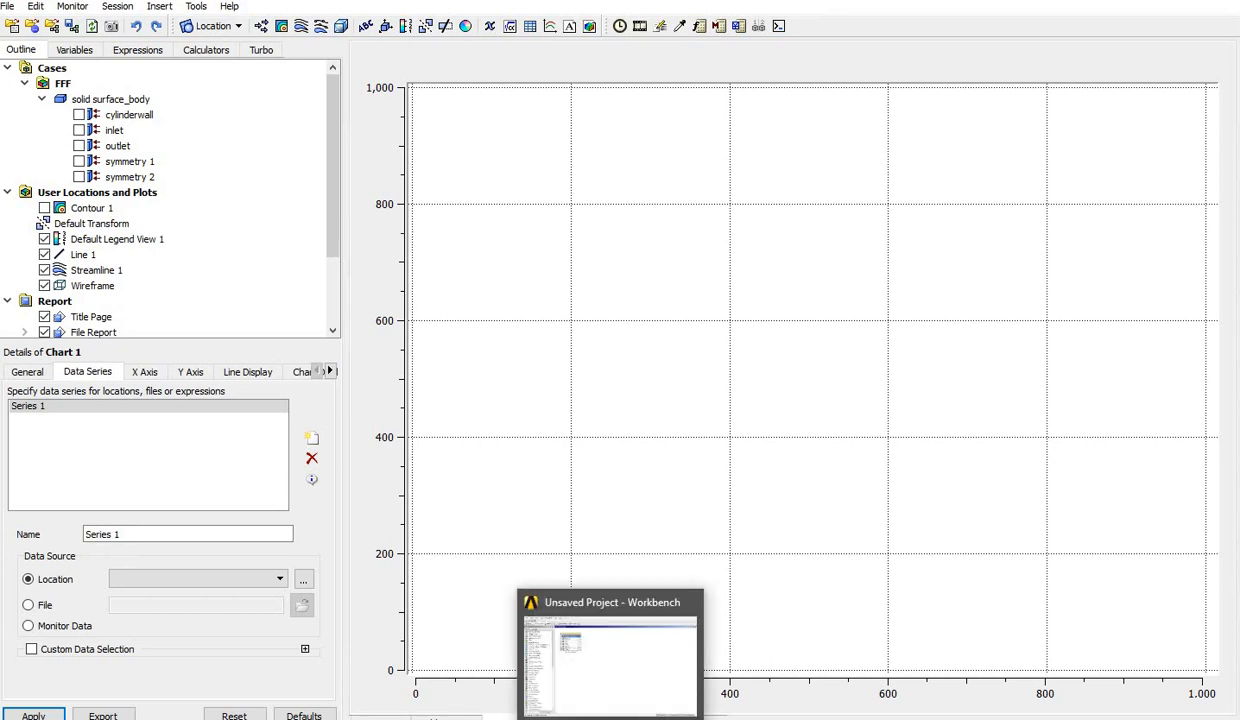
pyautogui.click(610, 660)
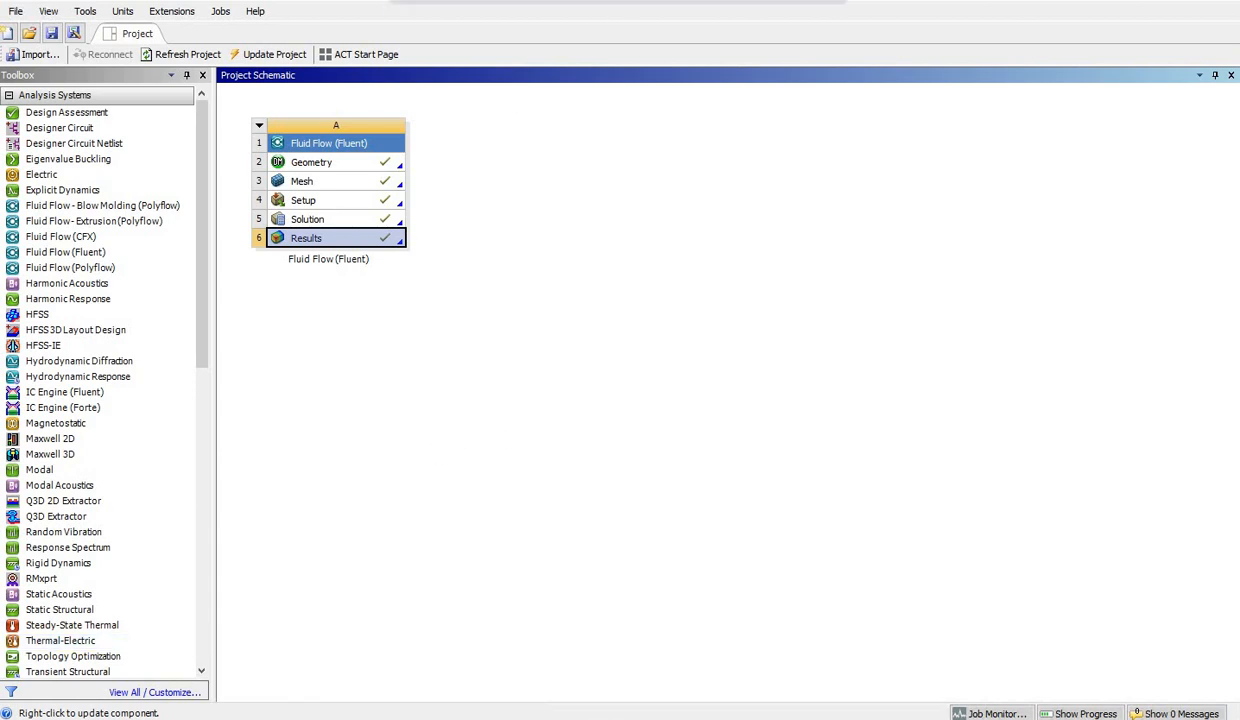
pyautogui.hotkey('alt', 'F4')
pyautogui.click(580, 393)
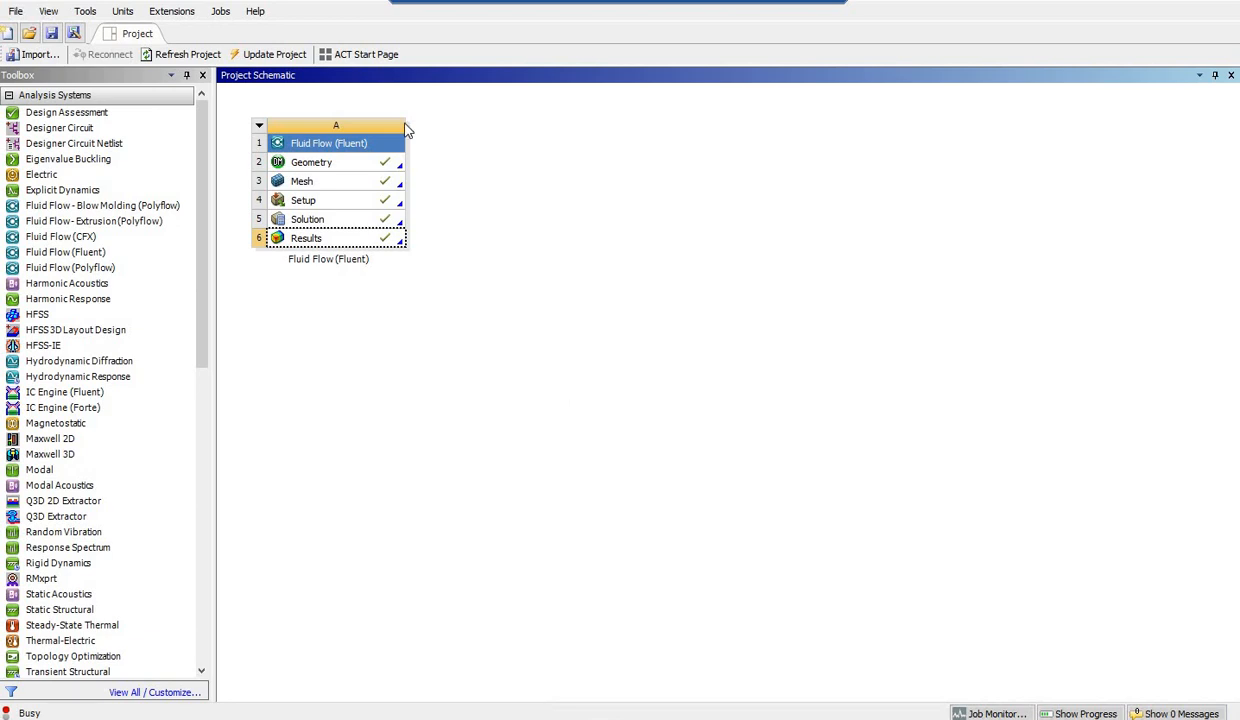
pyautogui.click(559, 390)
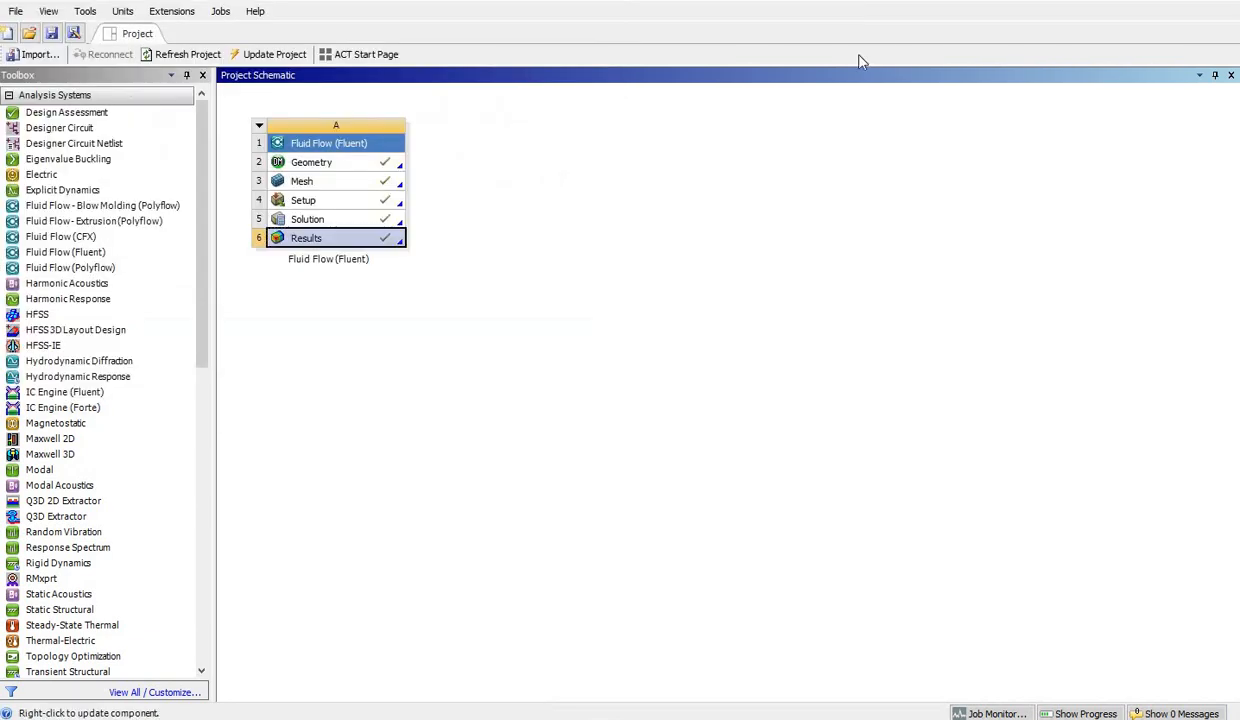